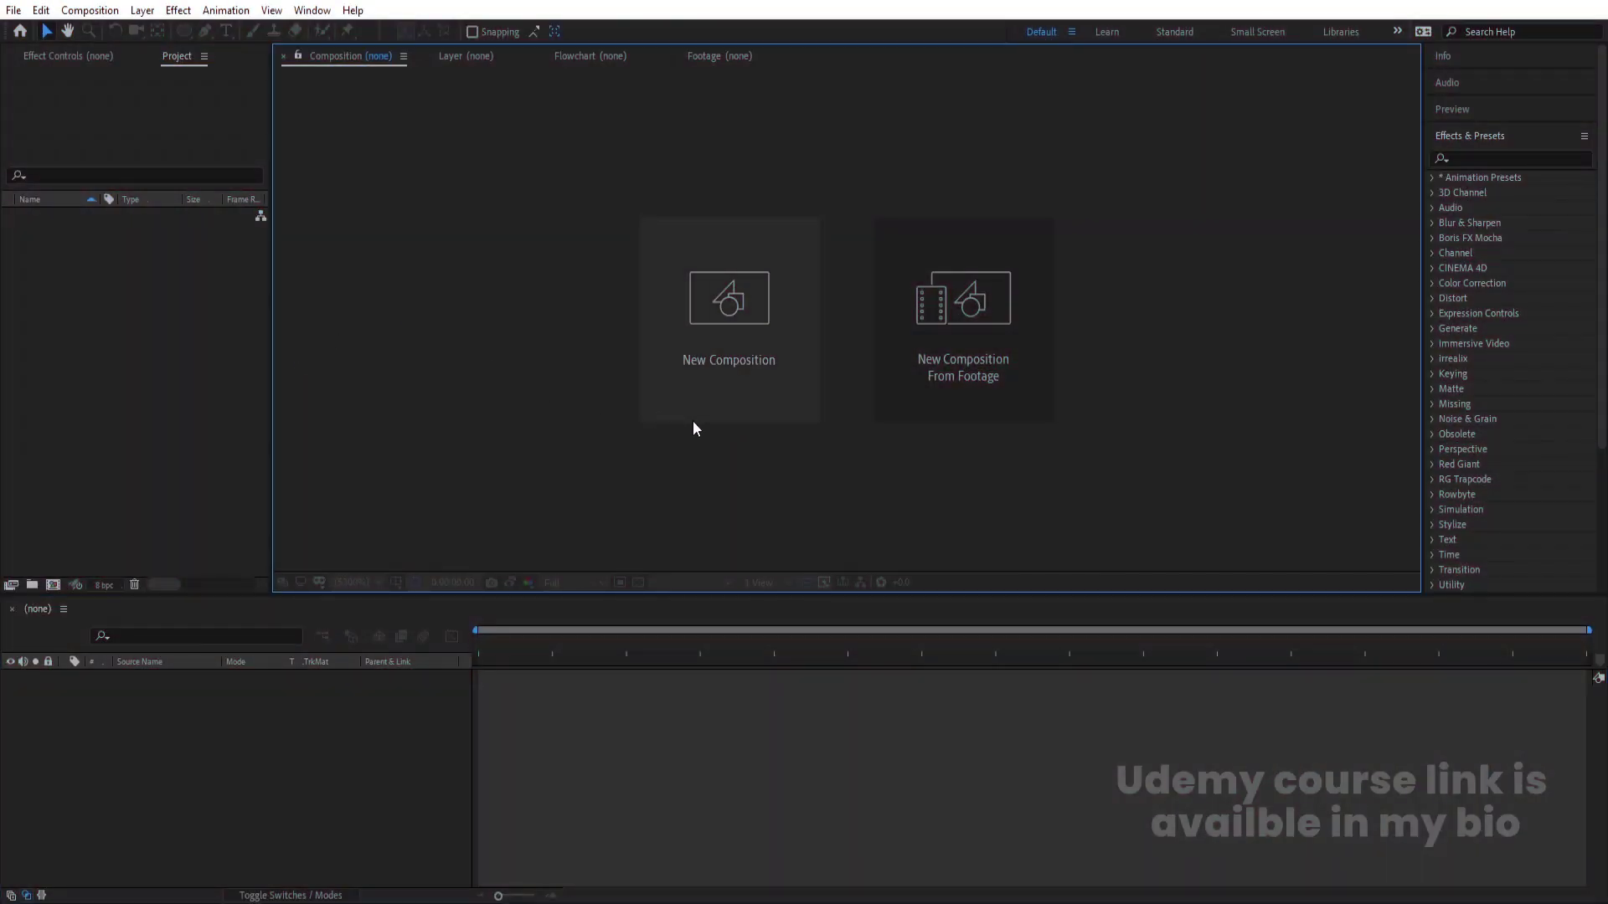
Step: Create a composition named Main Animation with a black background and display the title/action safe guides
click(727, 361)
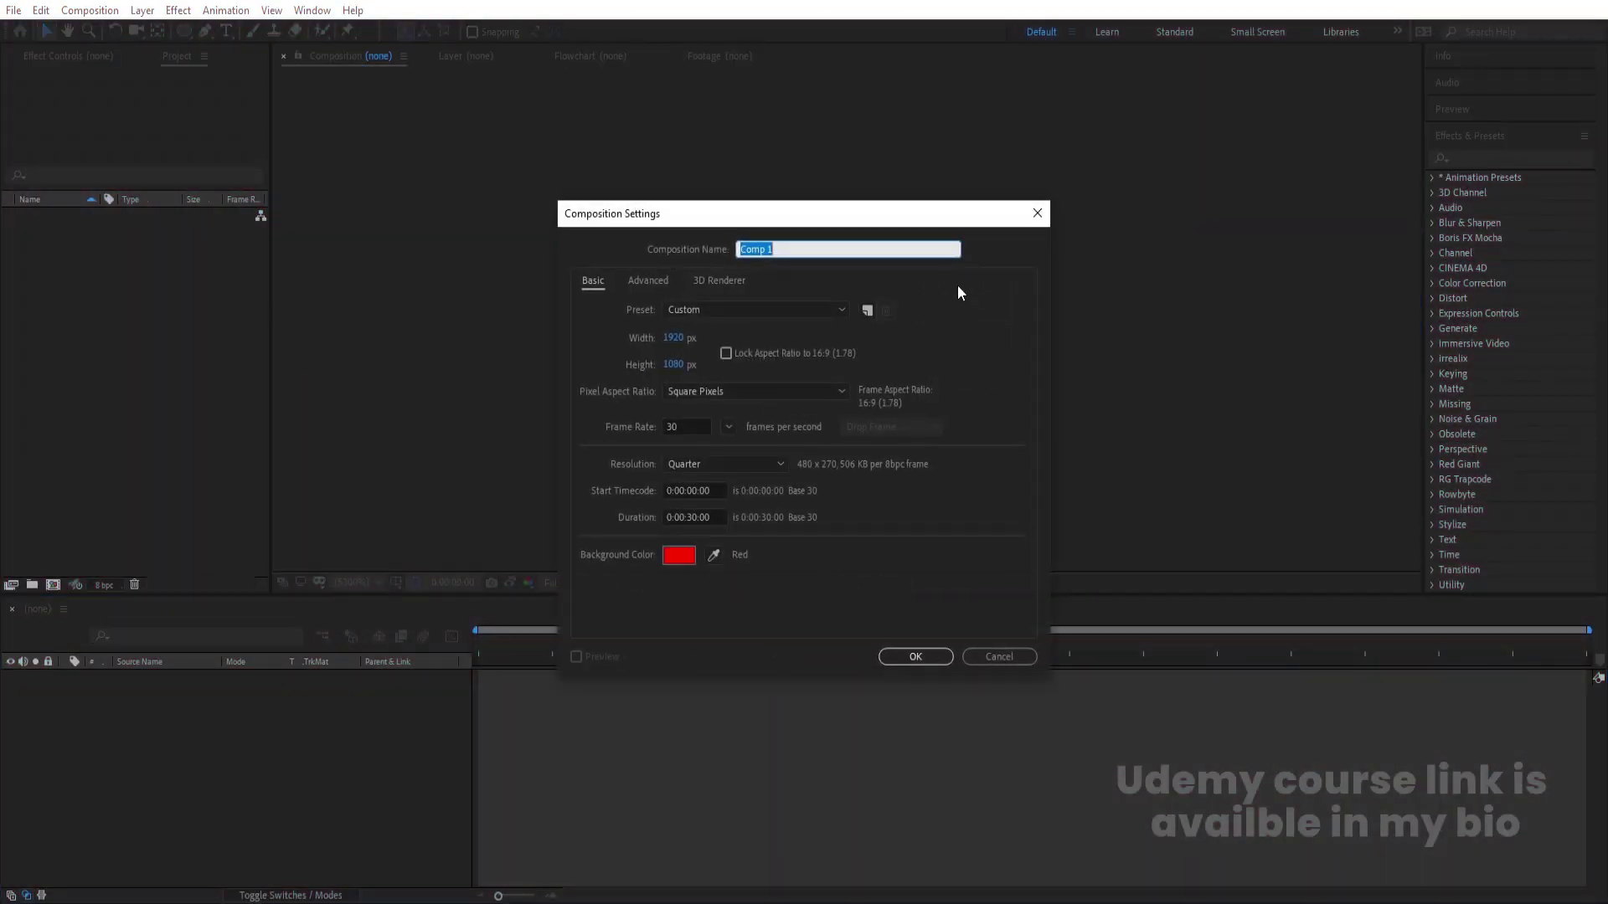
text(Main Animation)
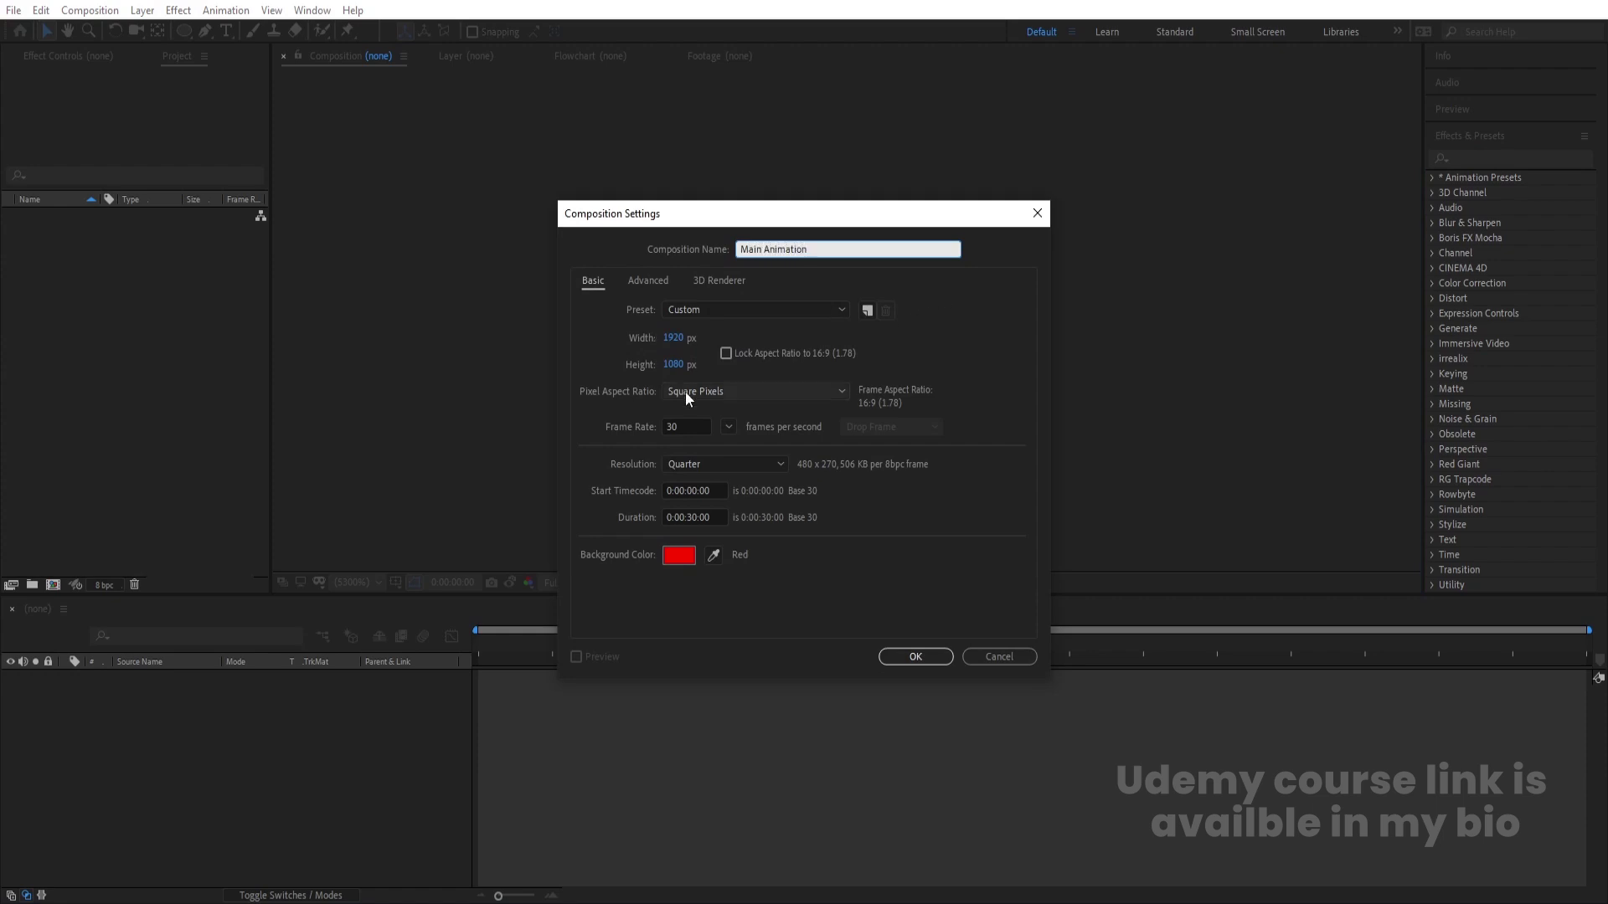
click(682, 559)
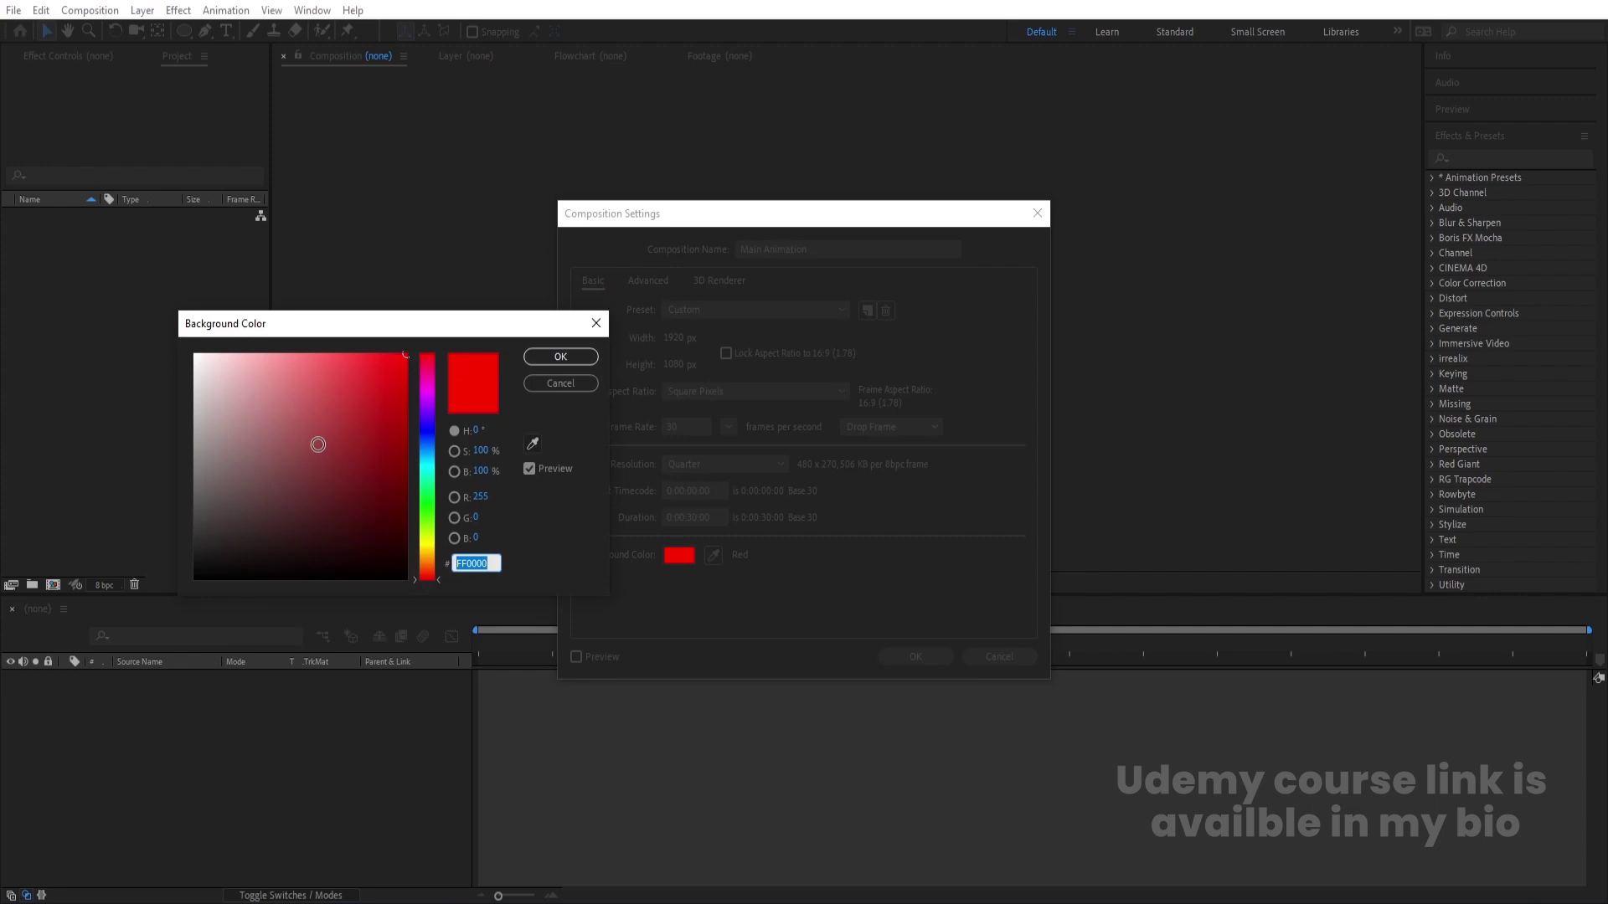
click(250, 551)
click(560, 356)
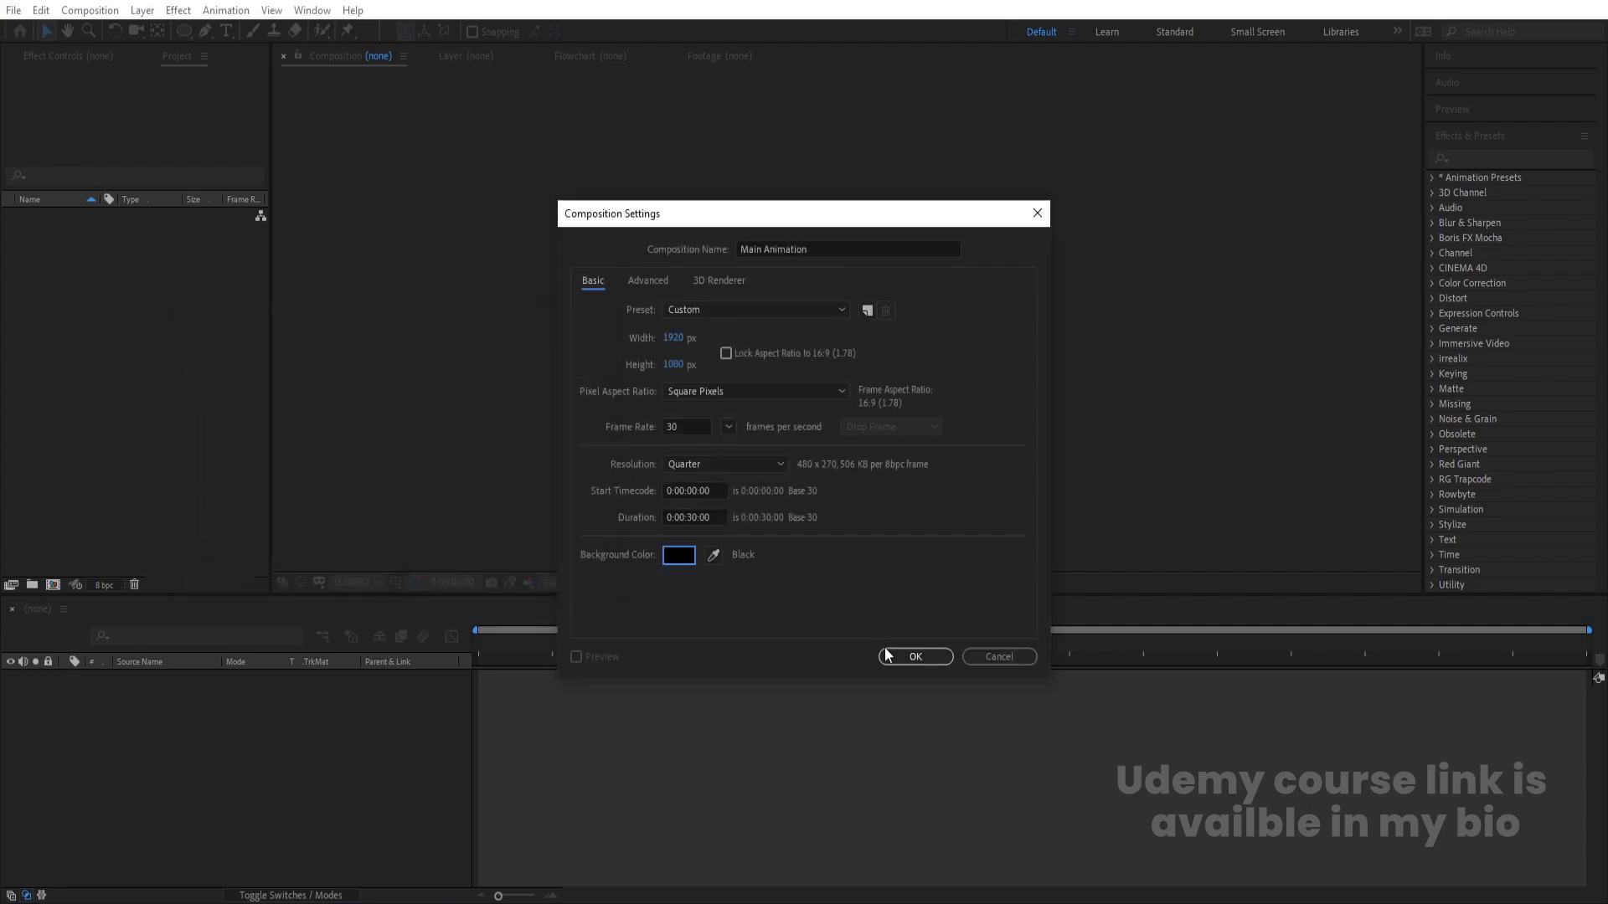
click(913, 658)
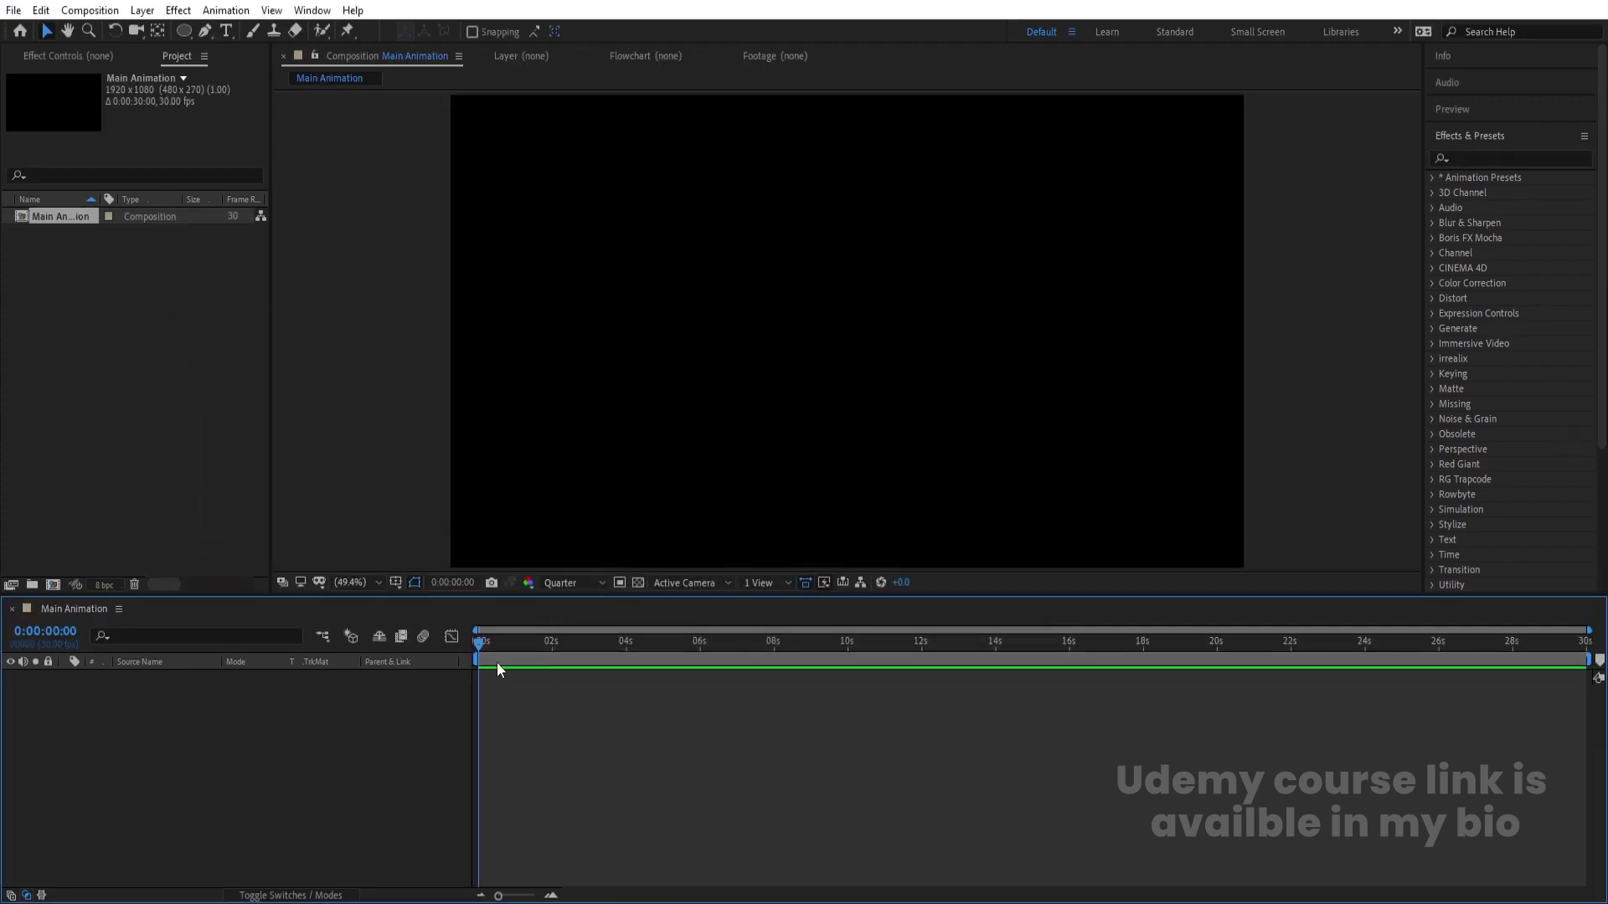
click(395, 583)
click(436, 604)
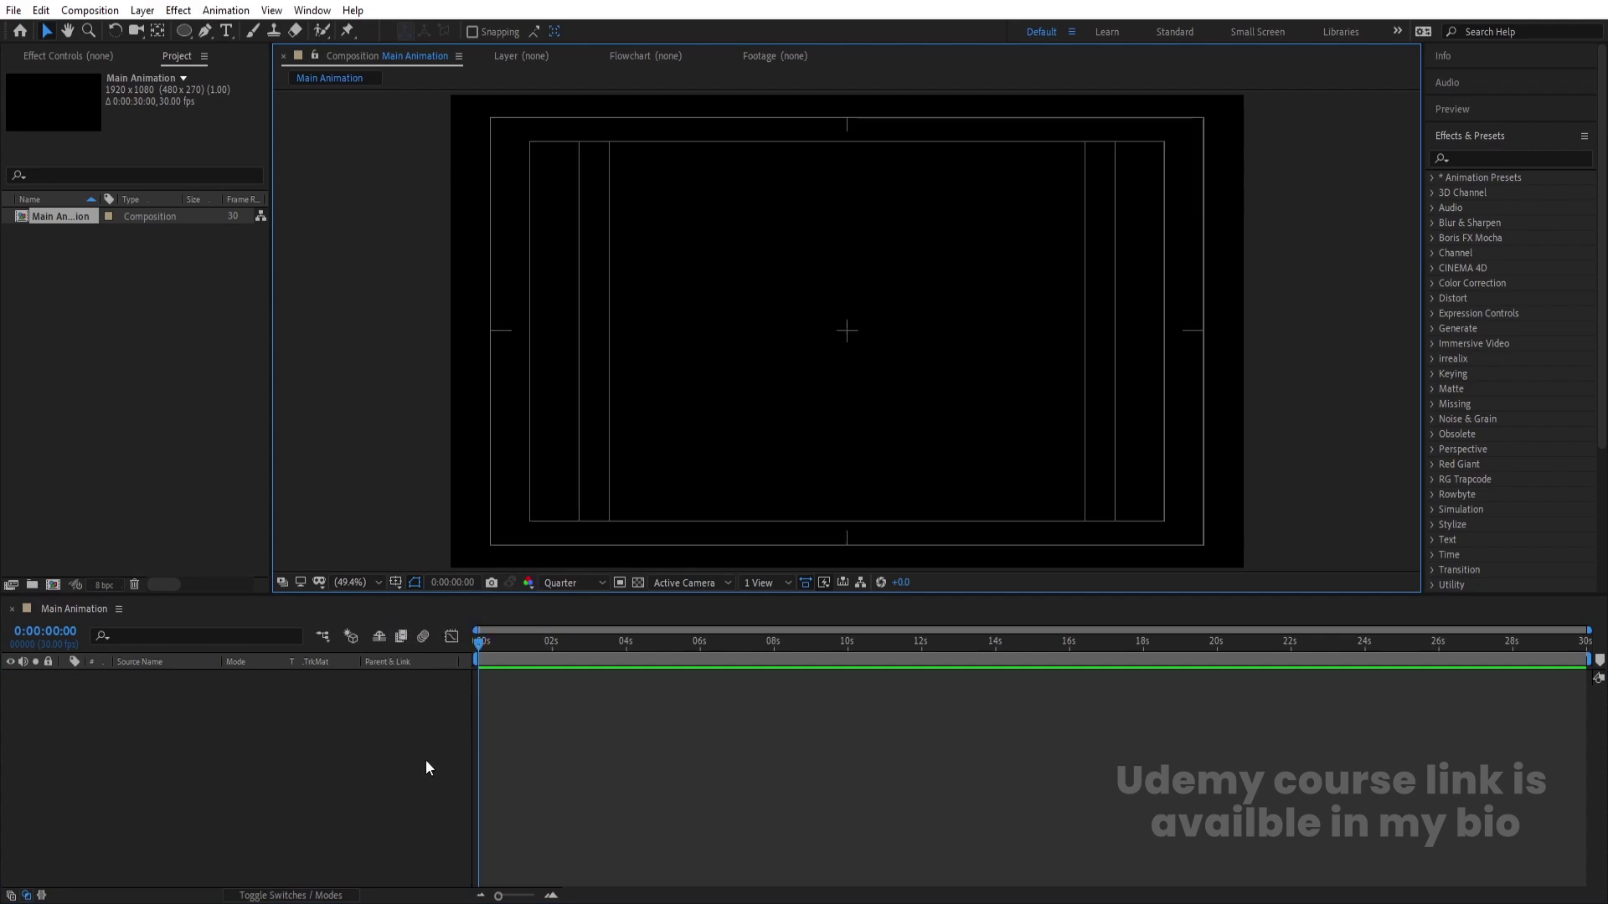
Step: Create a second composition named T with a width and height of 150 px
key(ctrl+n)
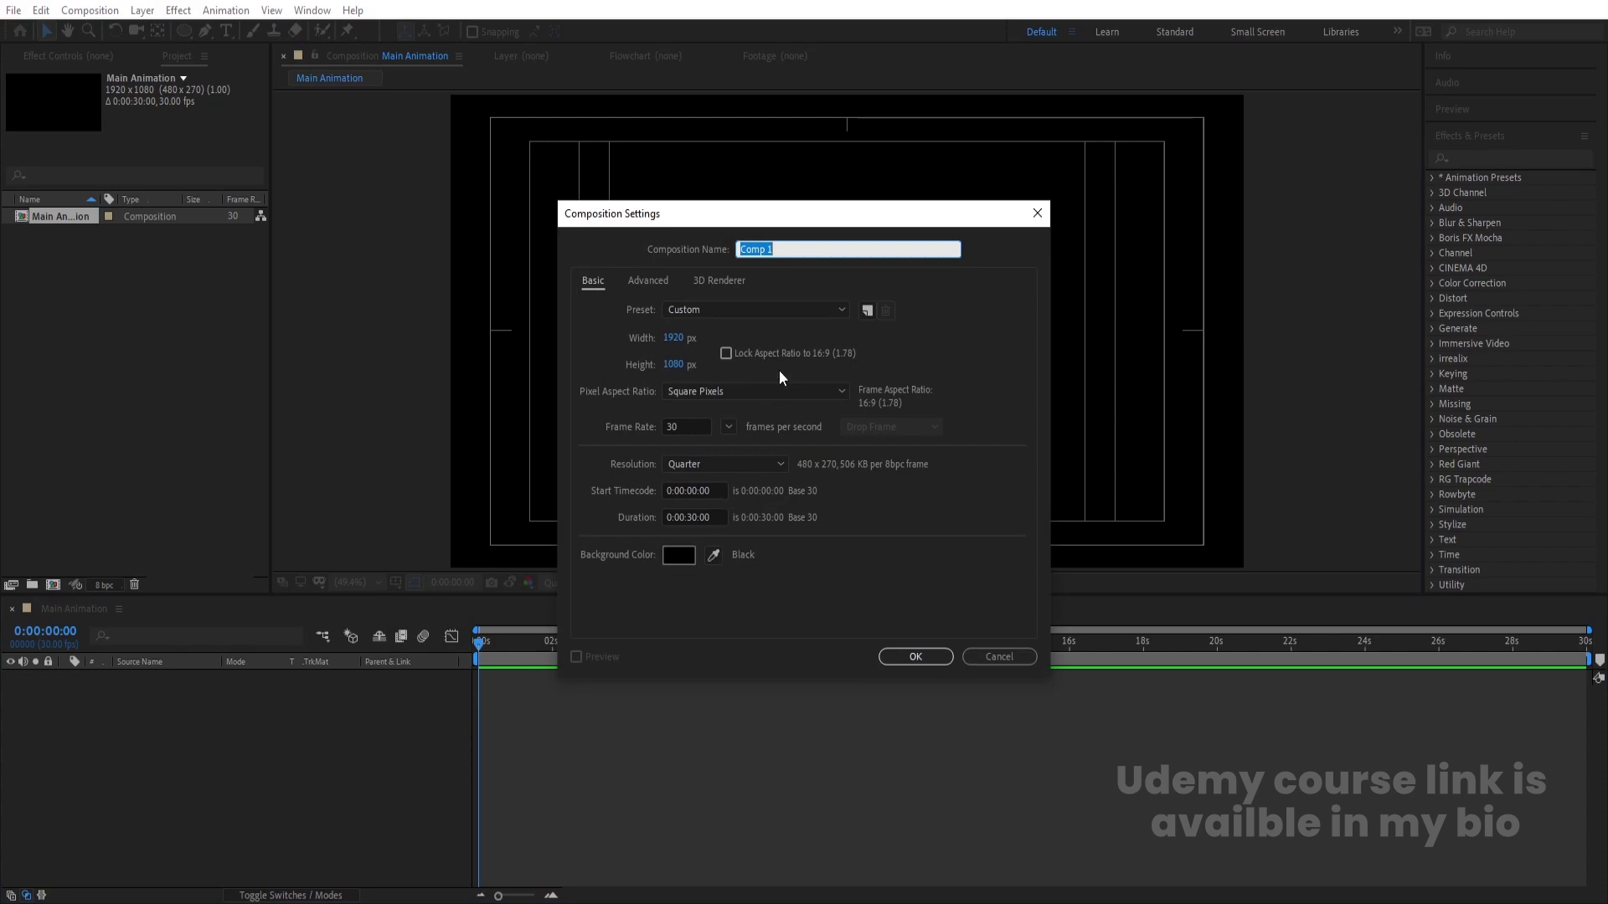
text(T)
click(668, 345)
text(150)
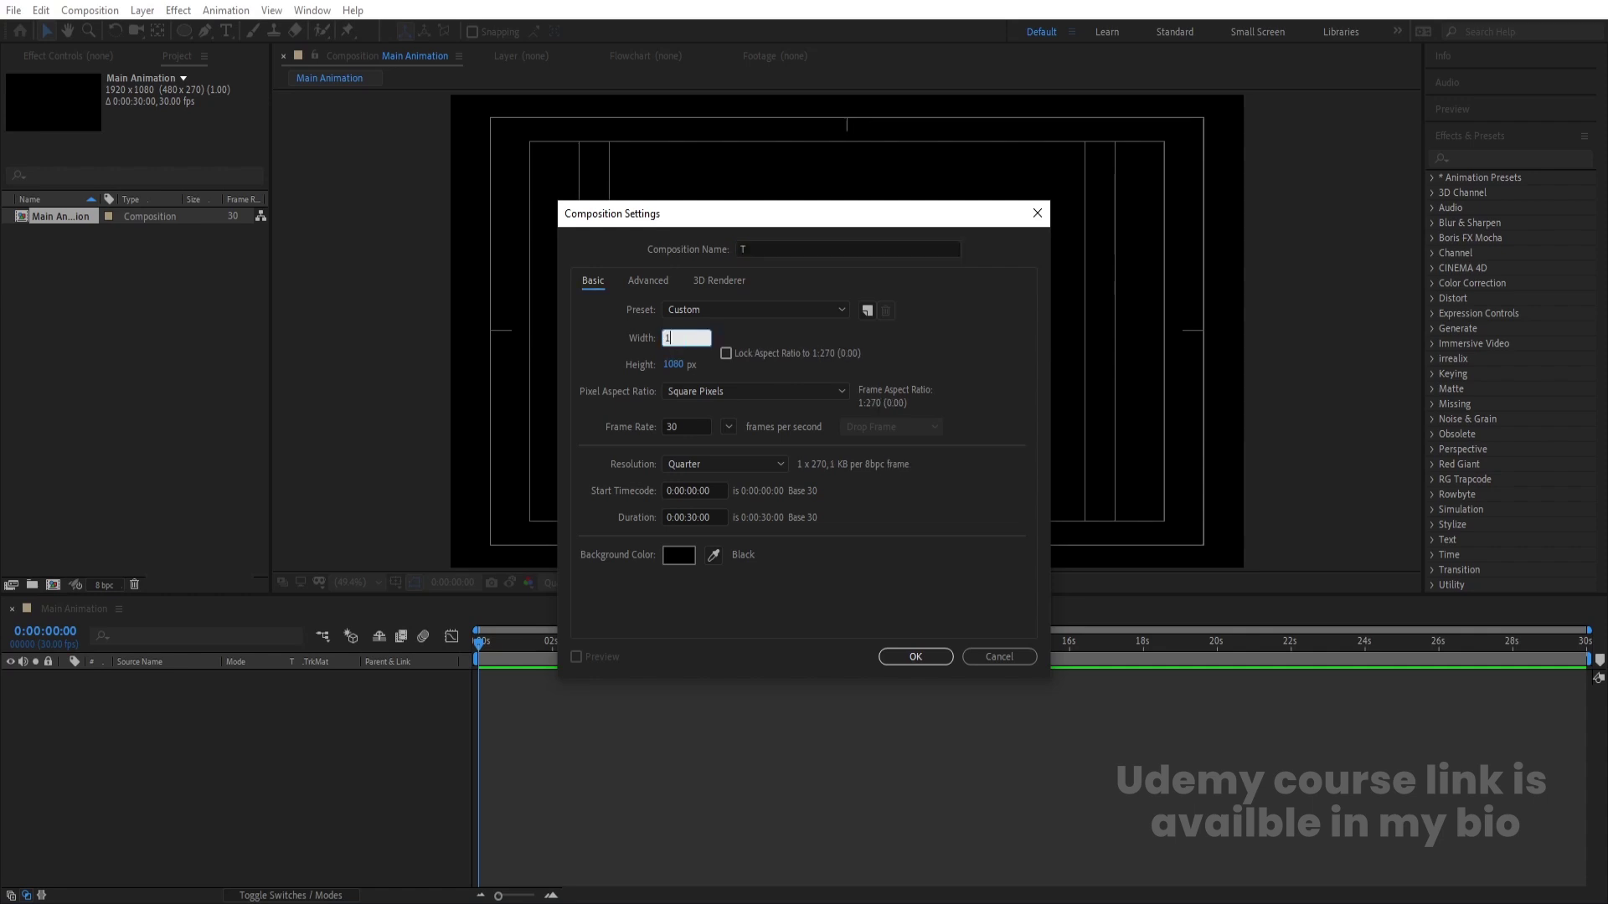
click(673, 365)
text(150)
key(Return)
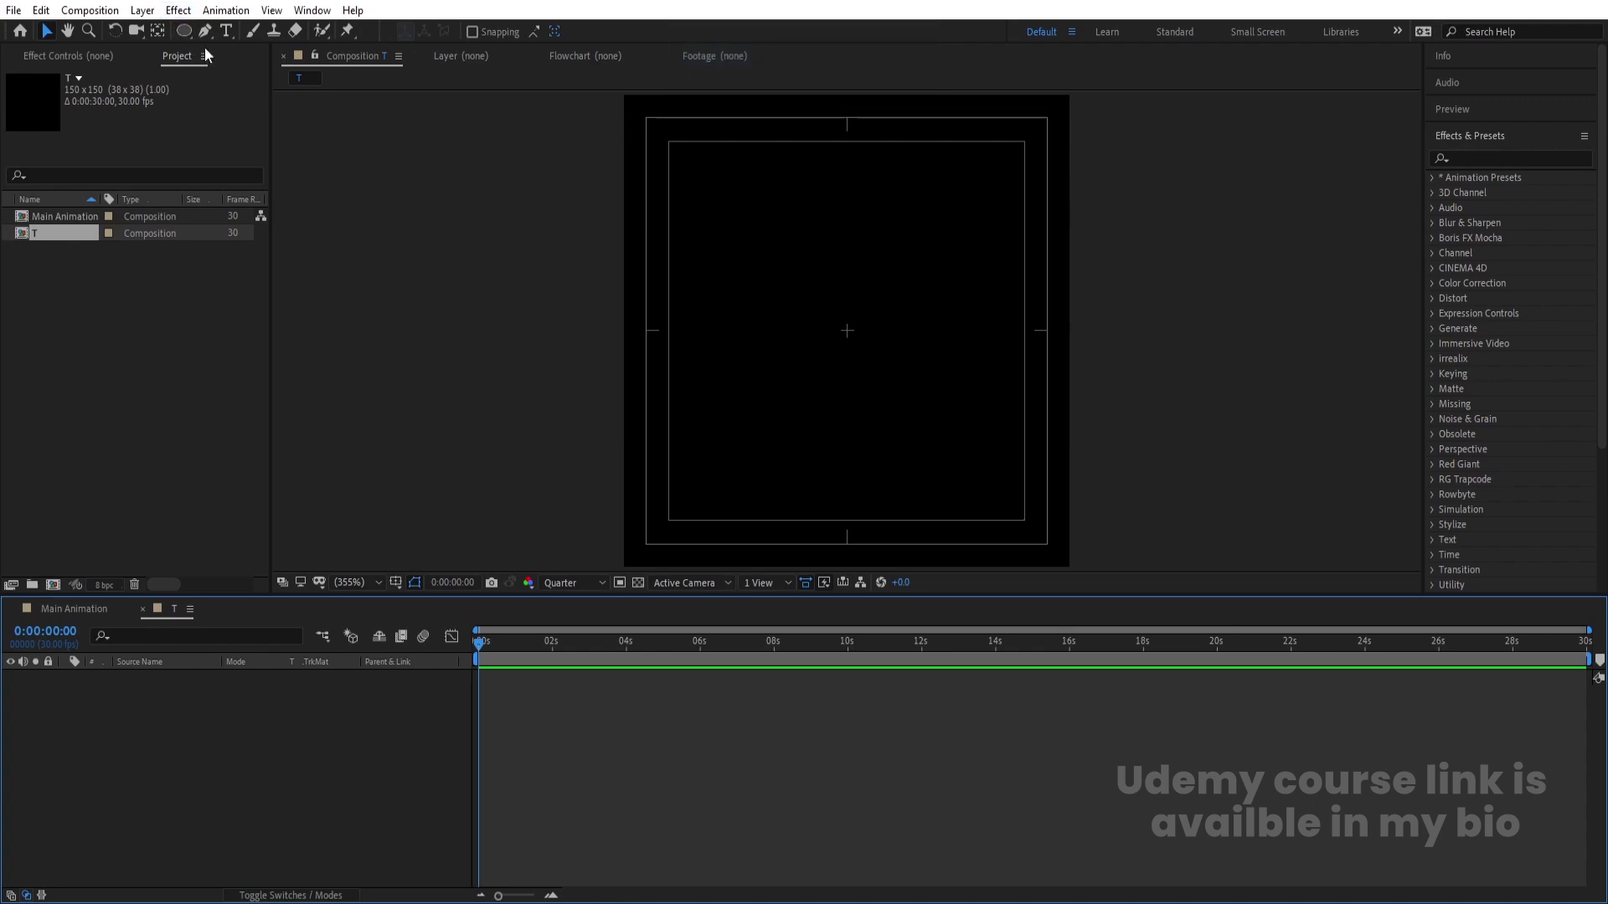
Step: Add a text layer reading T to the T composition
click(226, 30)
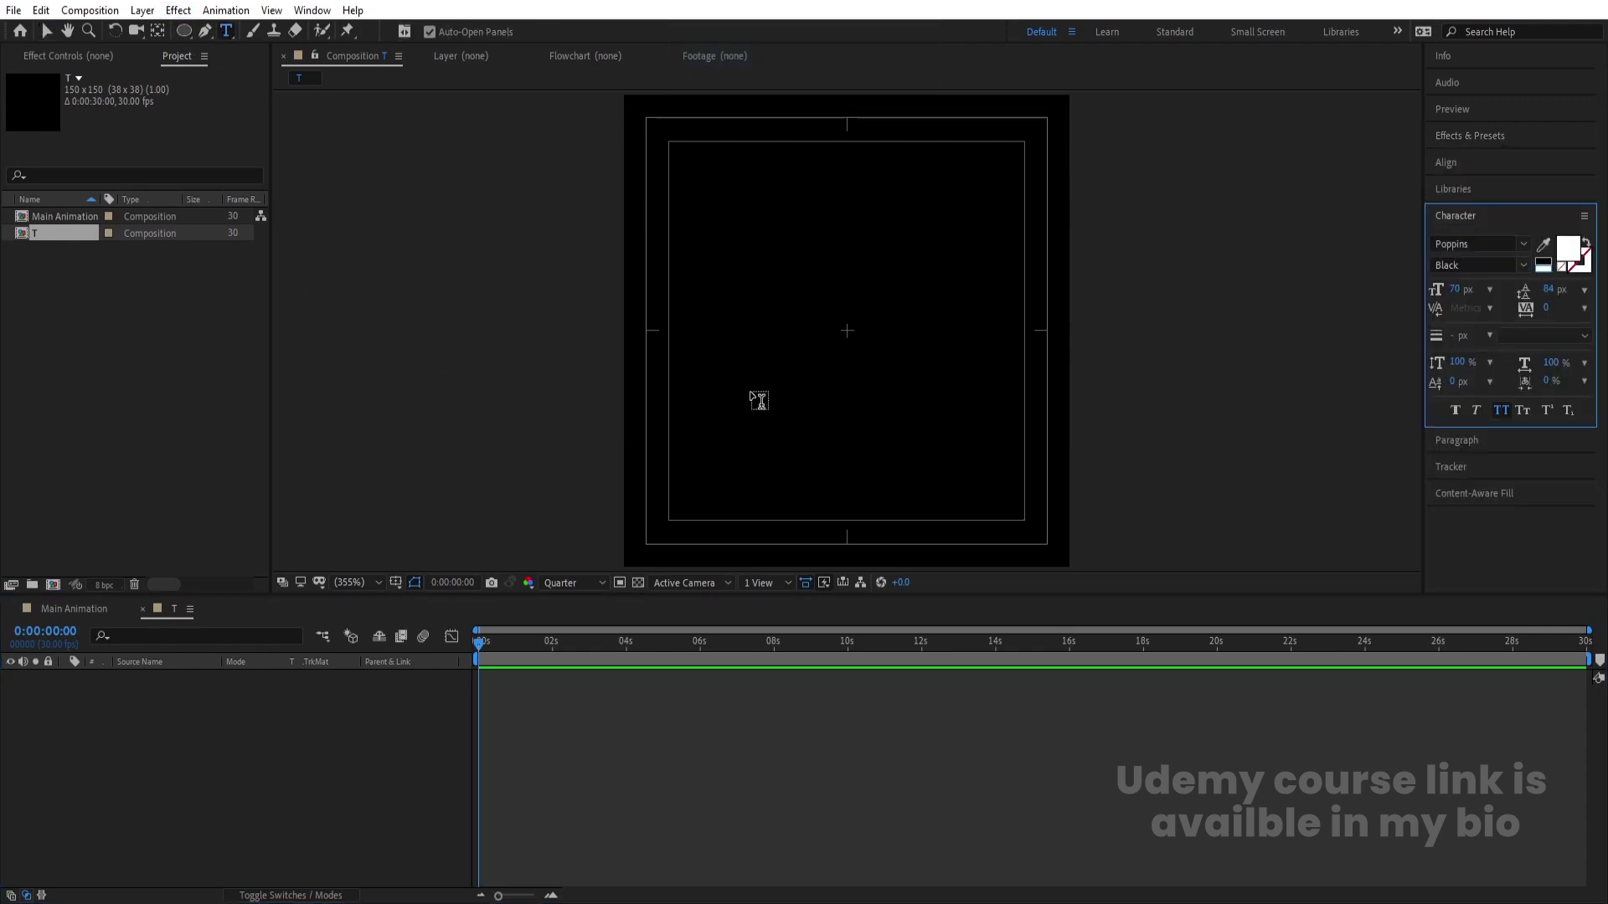
click(803, 330)
text(T)
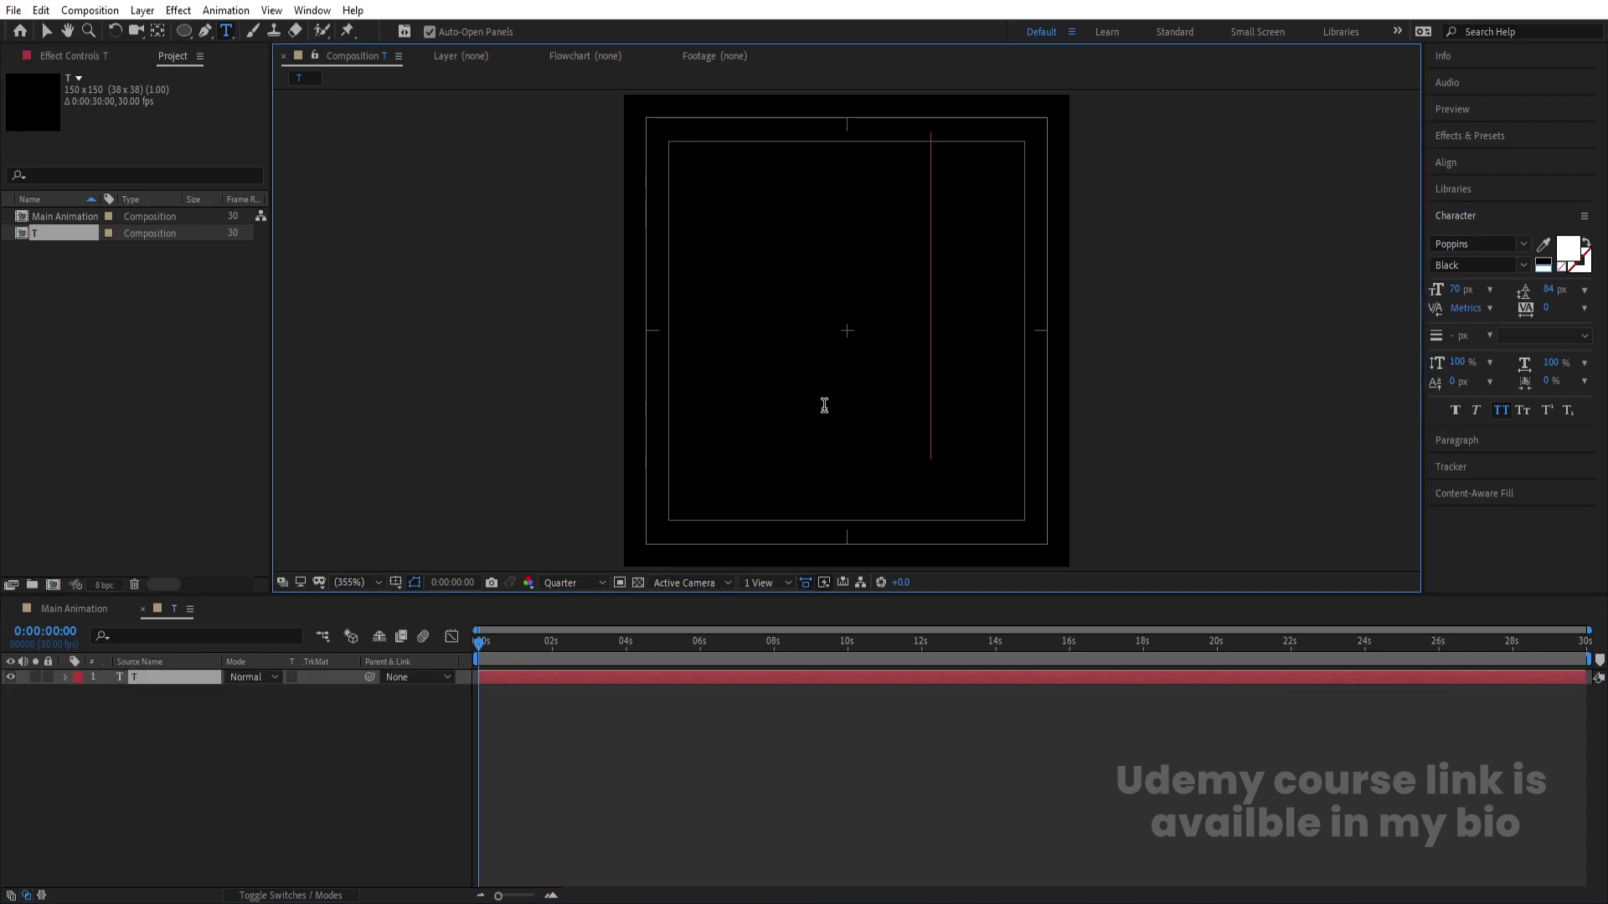
click(157, 765)
click(154, 677)
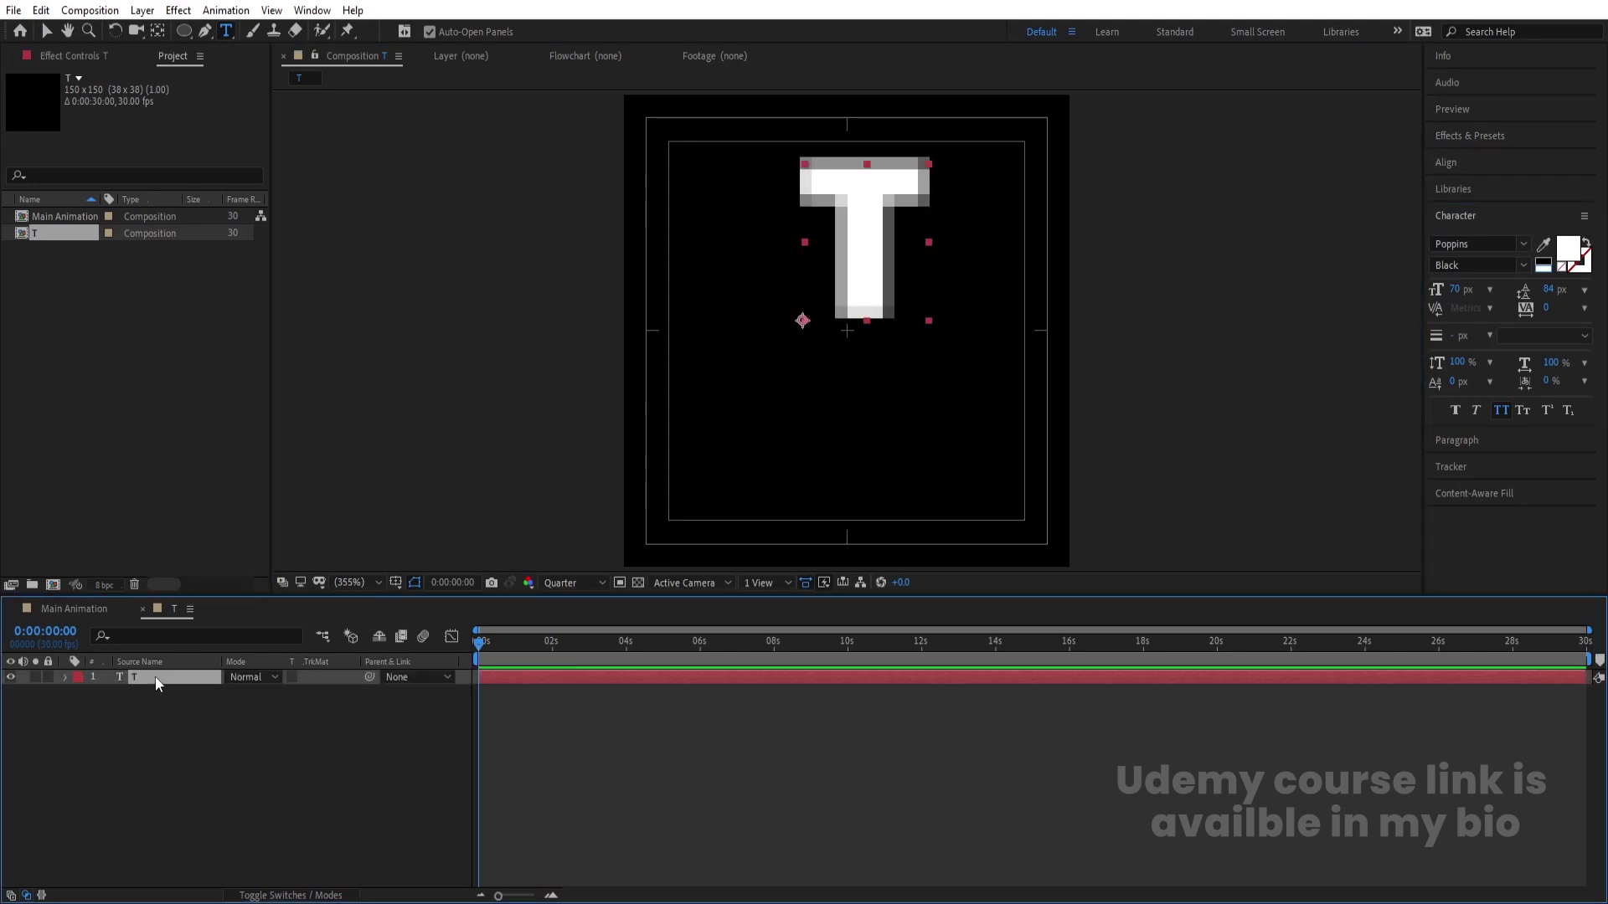
Step: Centre the text layer's anchor point and align the letter horizontally and vertically to the middle of the composition
key(ctrl+alt+Home)
click(1440, 168)
click(1467, 209)
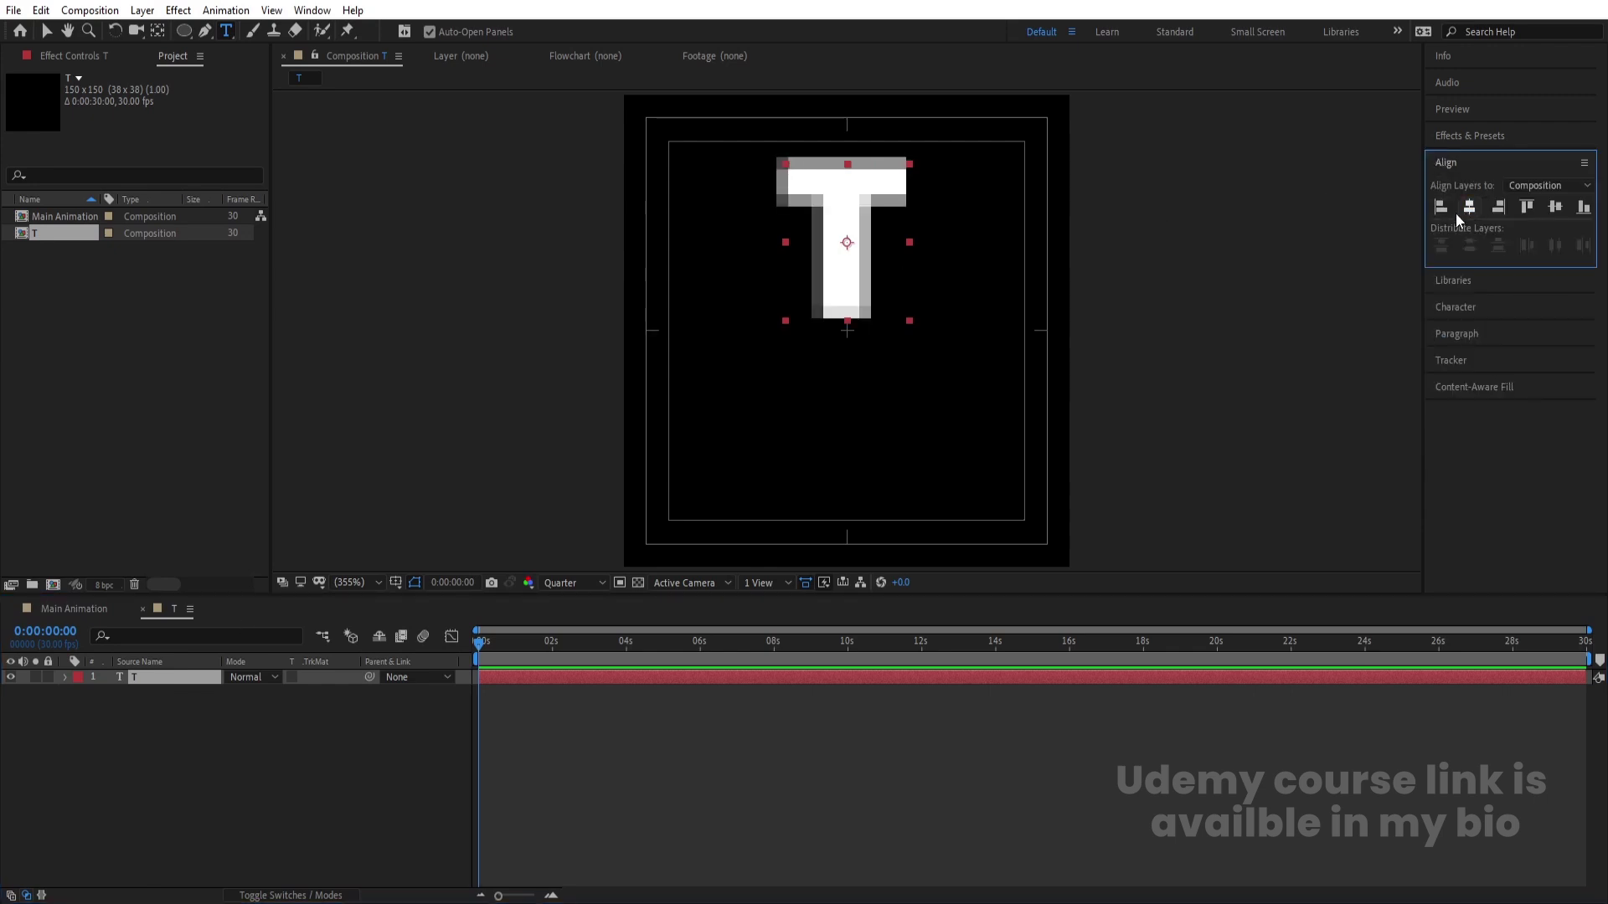
click(1556, 210)
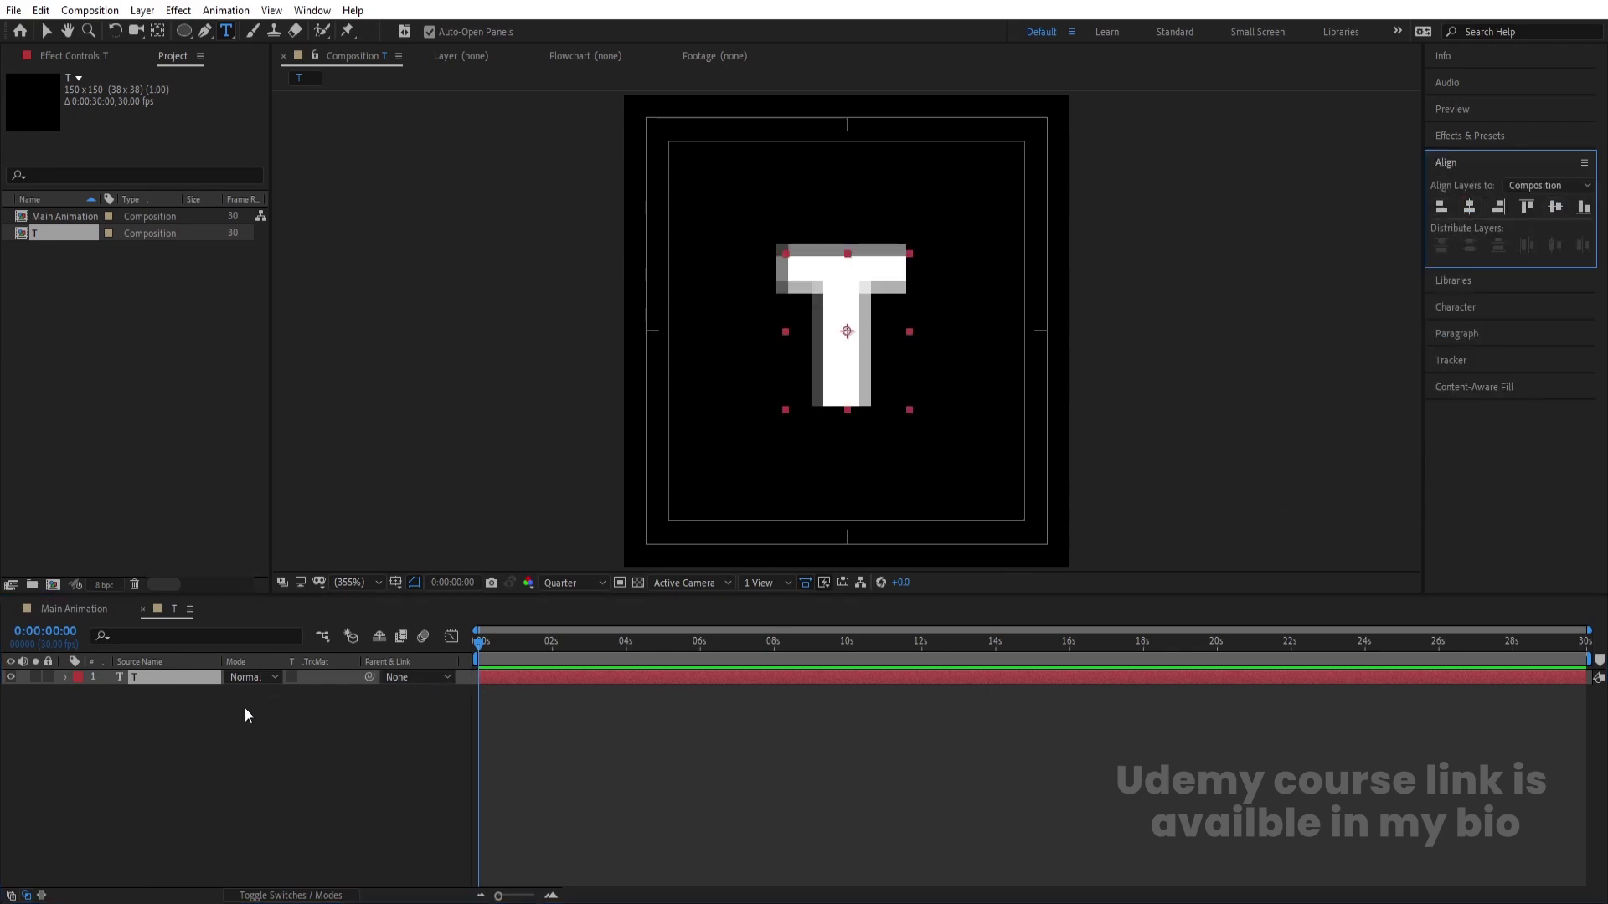
Step: Scale the letter T up to 230% so it fills most of the frame
key(s)
drag(251, 692, 342, 674)
click(310, 772)
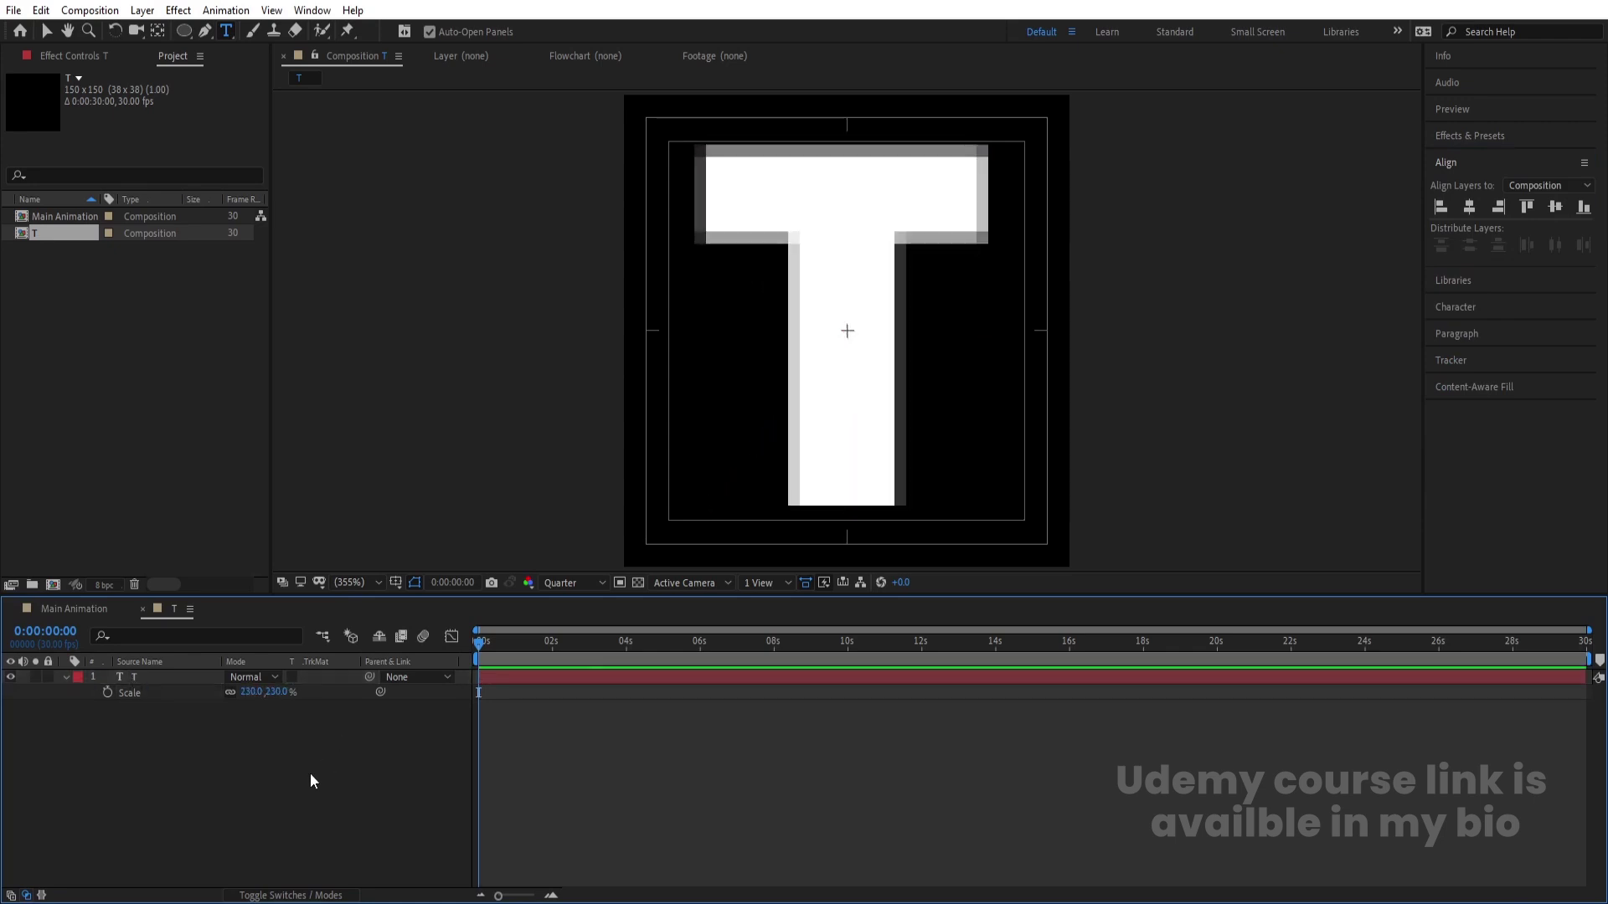
Step: Keyframe the letter's position so it rises from 75, 226 at 0 seconds to 75, 75 at 1 second
click(169, 680)
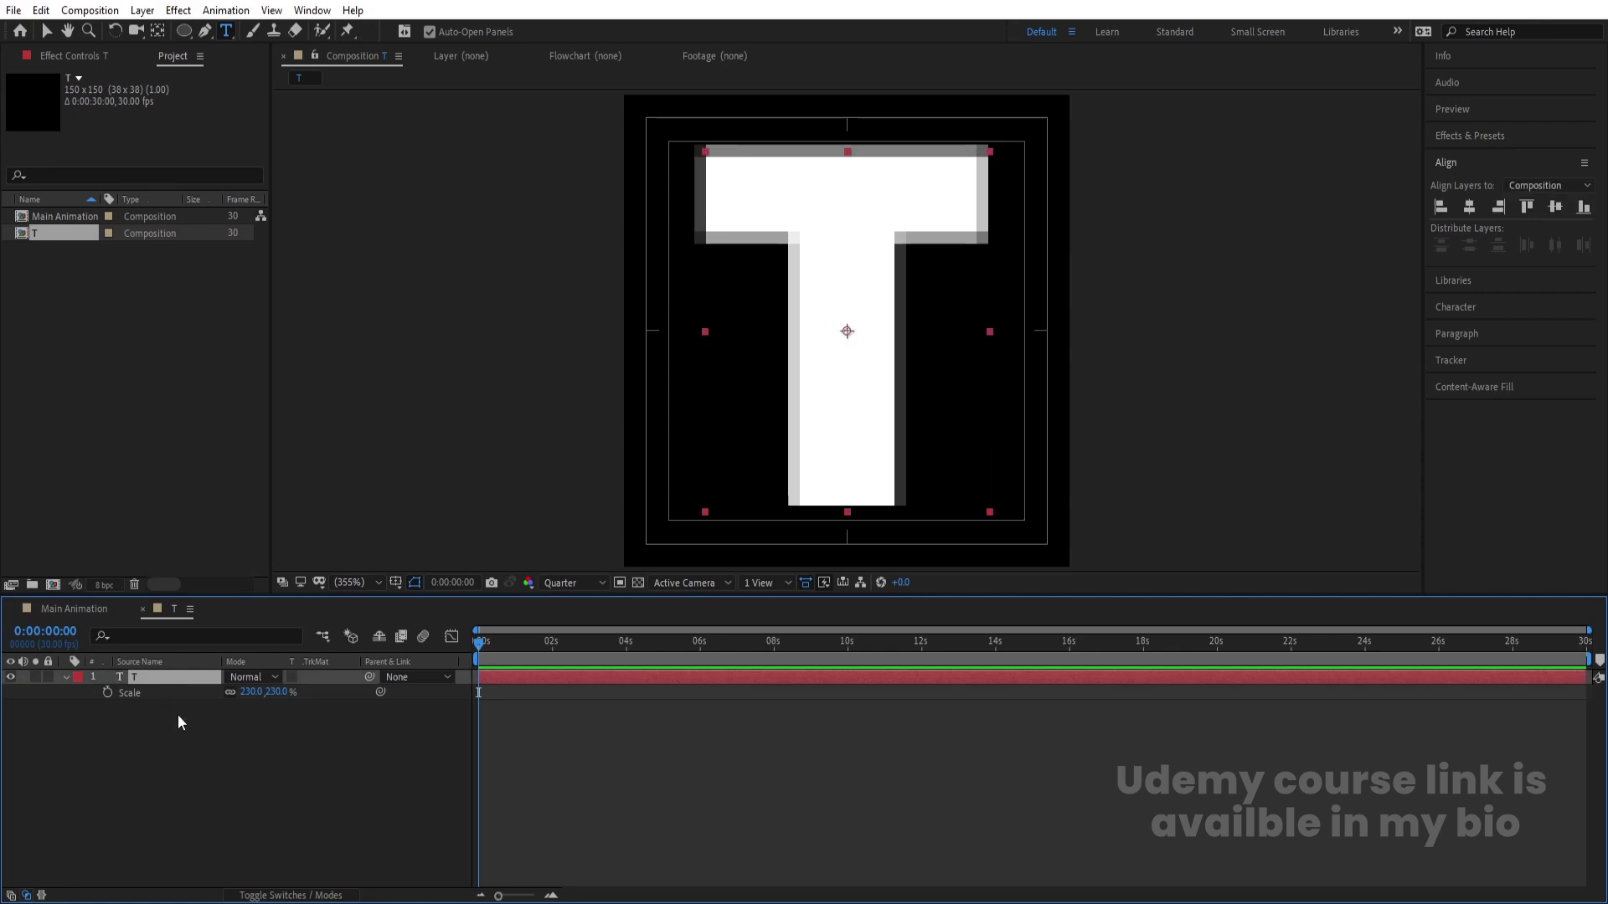
key(p)
click(106, 692)
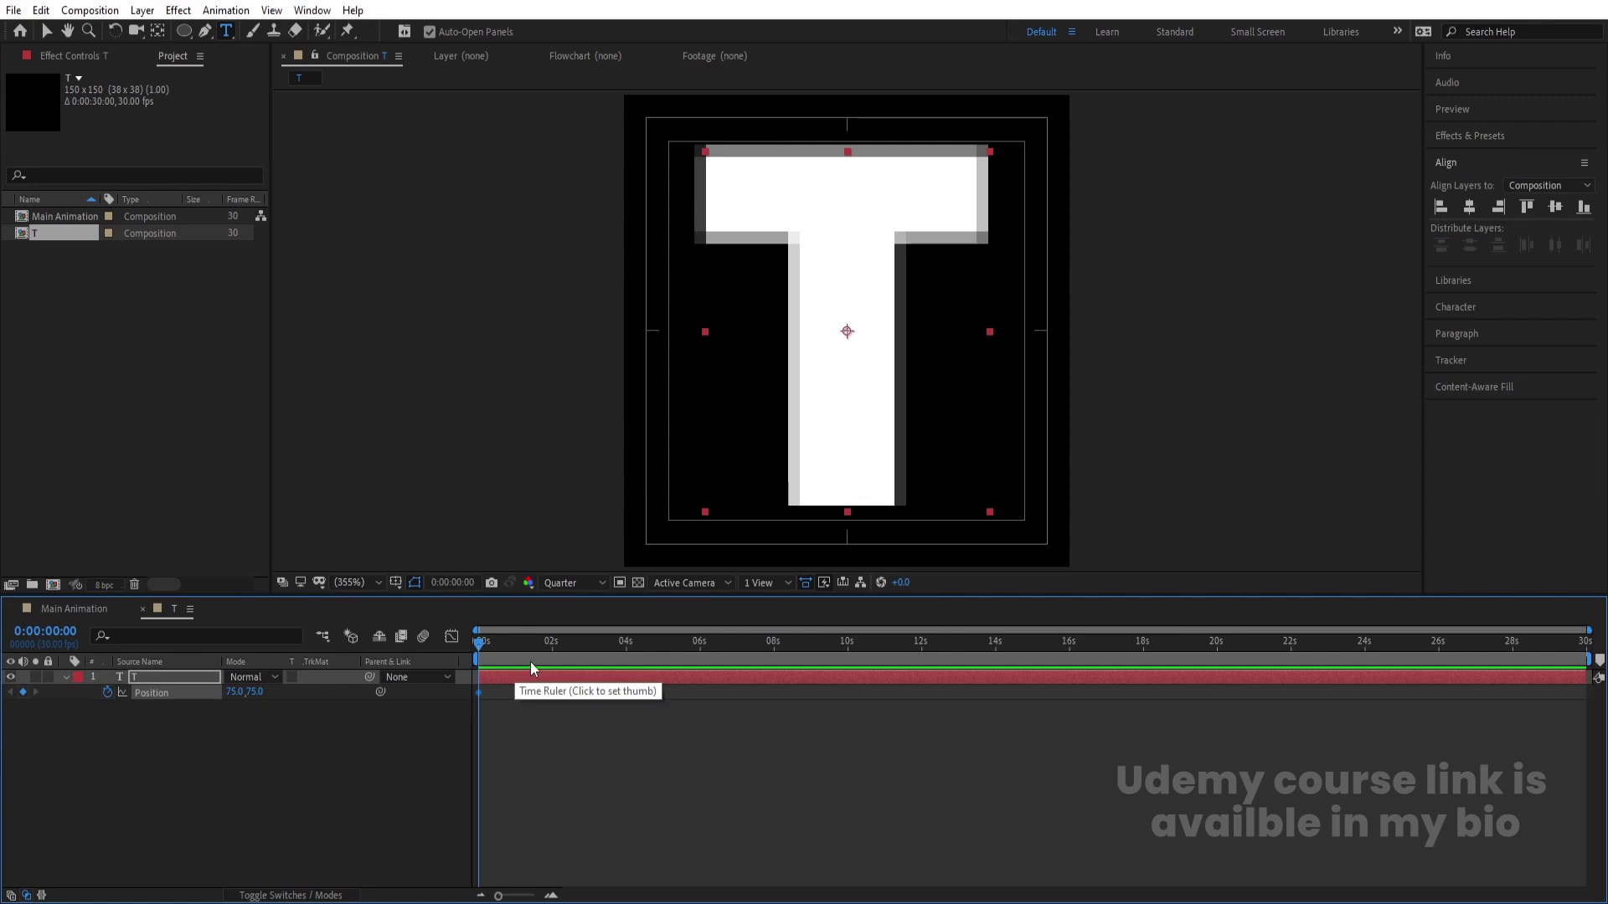
key(=)
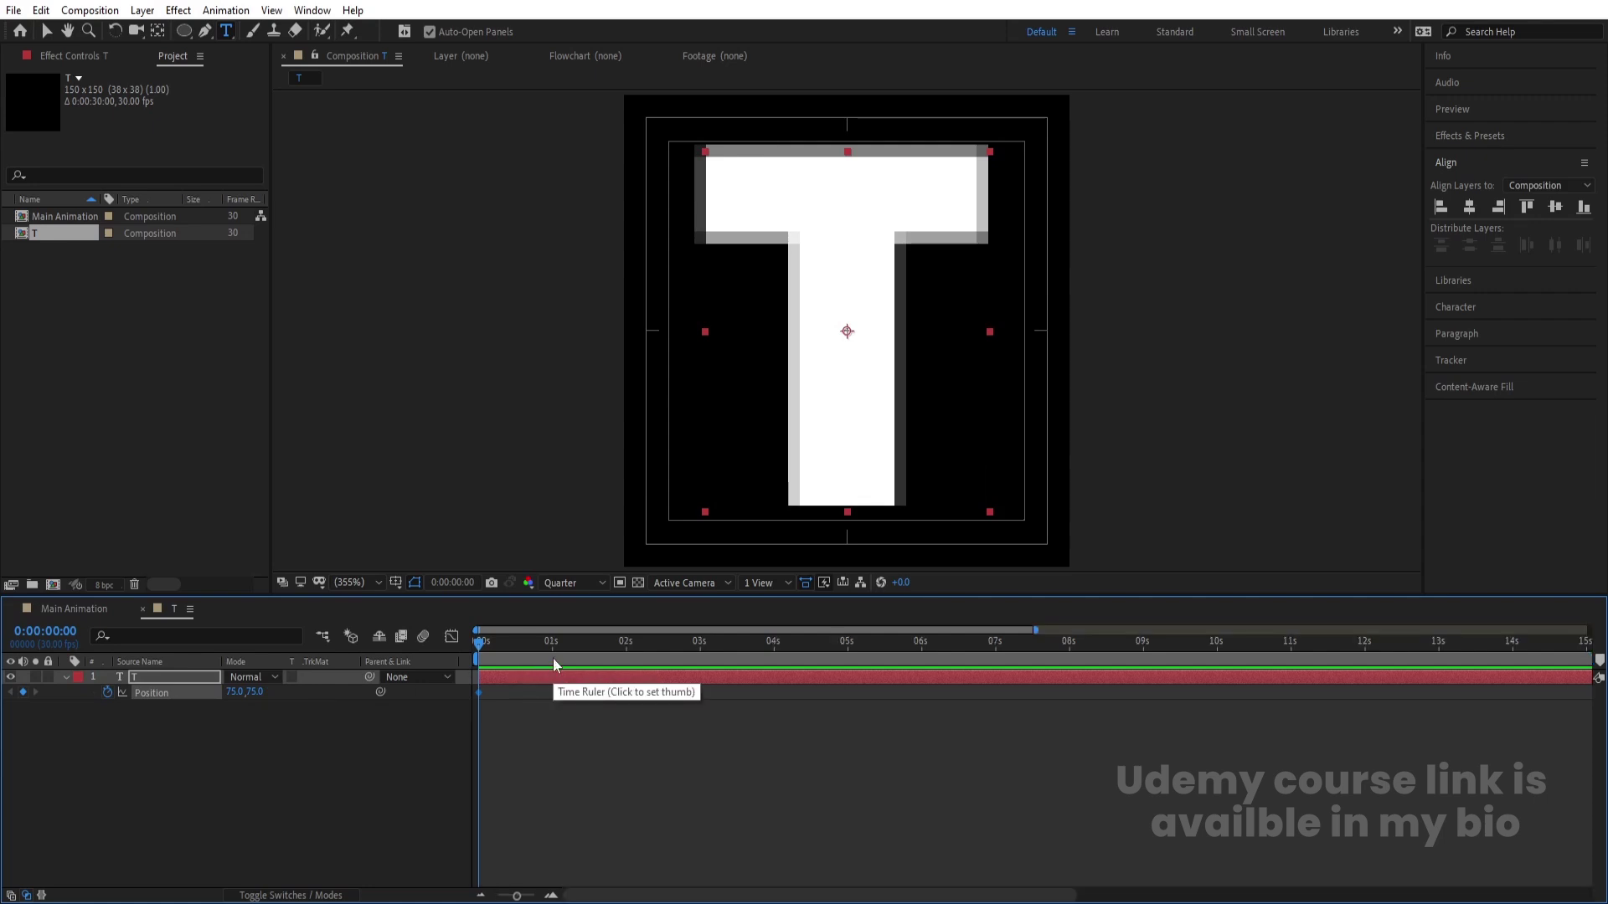
click(553, 657)
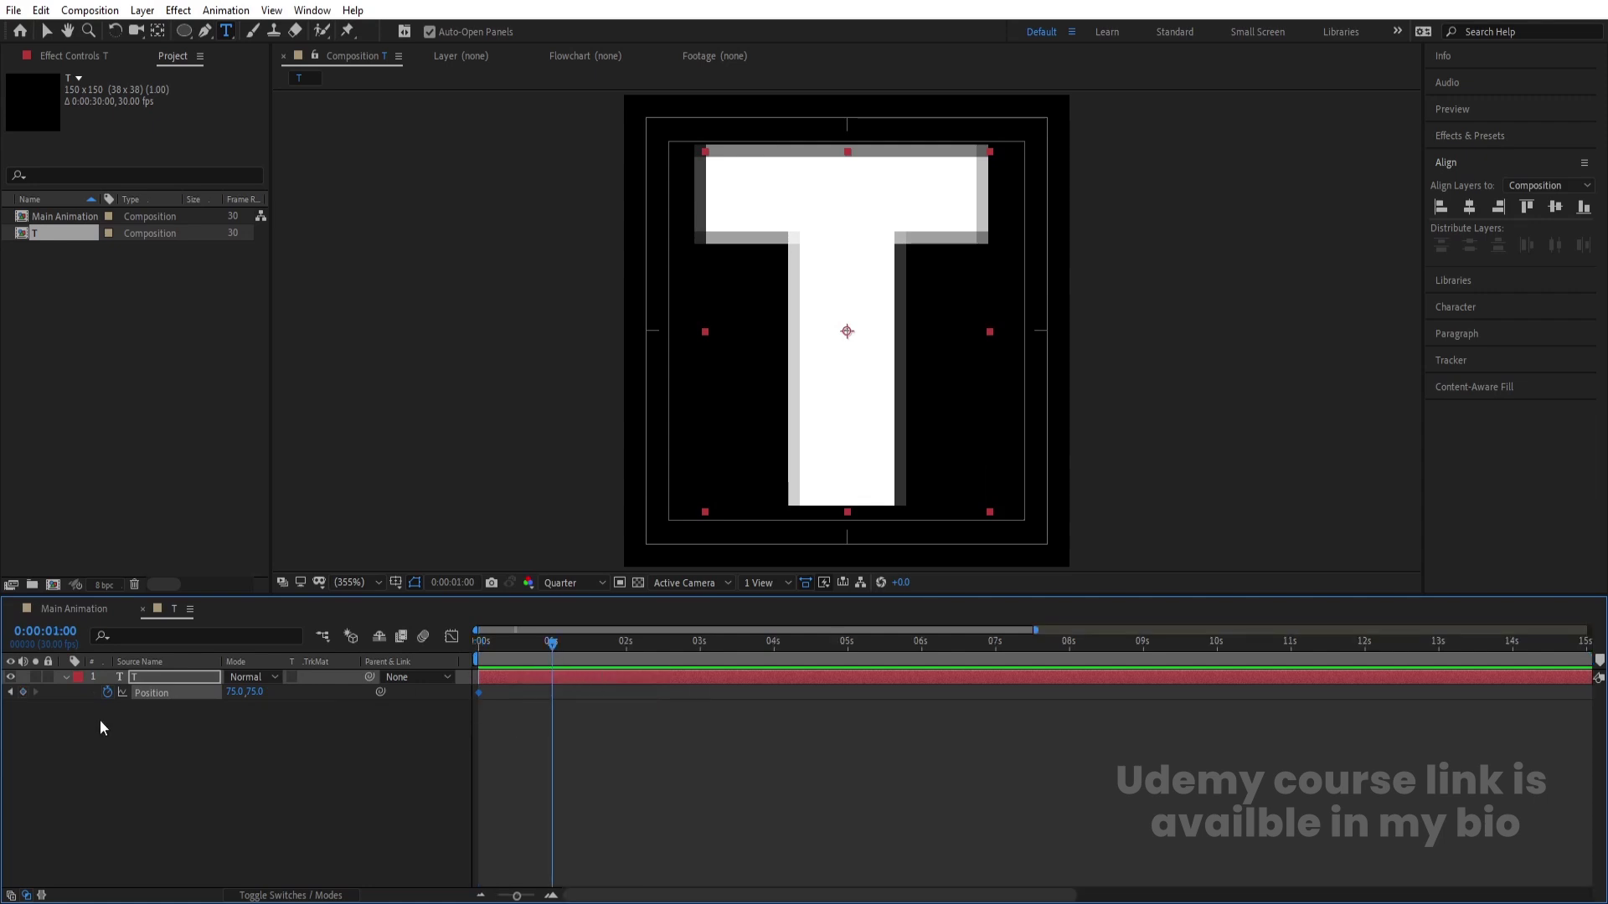
key(Home)
drag(254, 693, 356, 722)
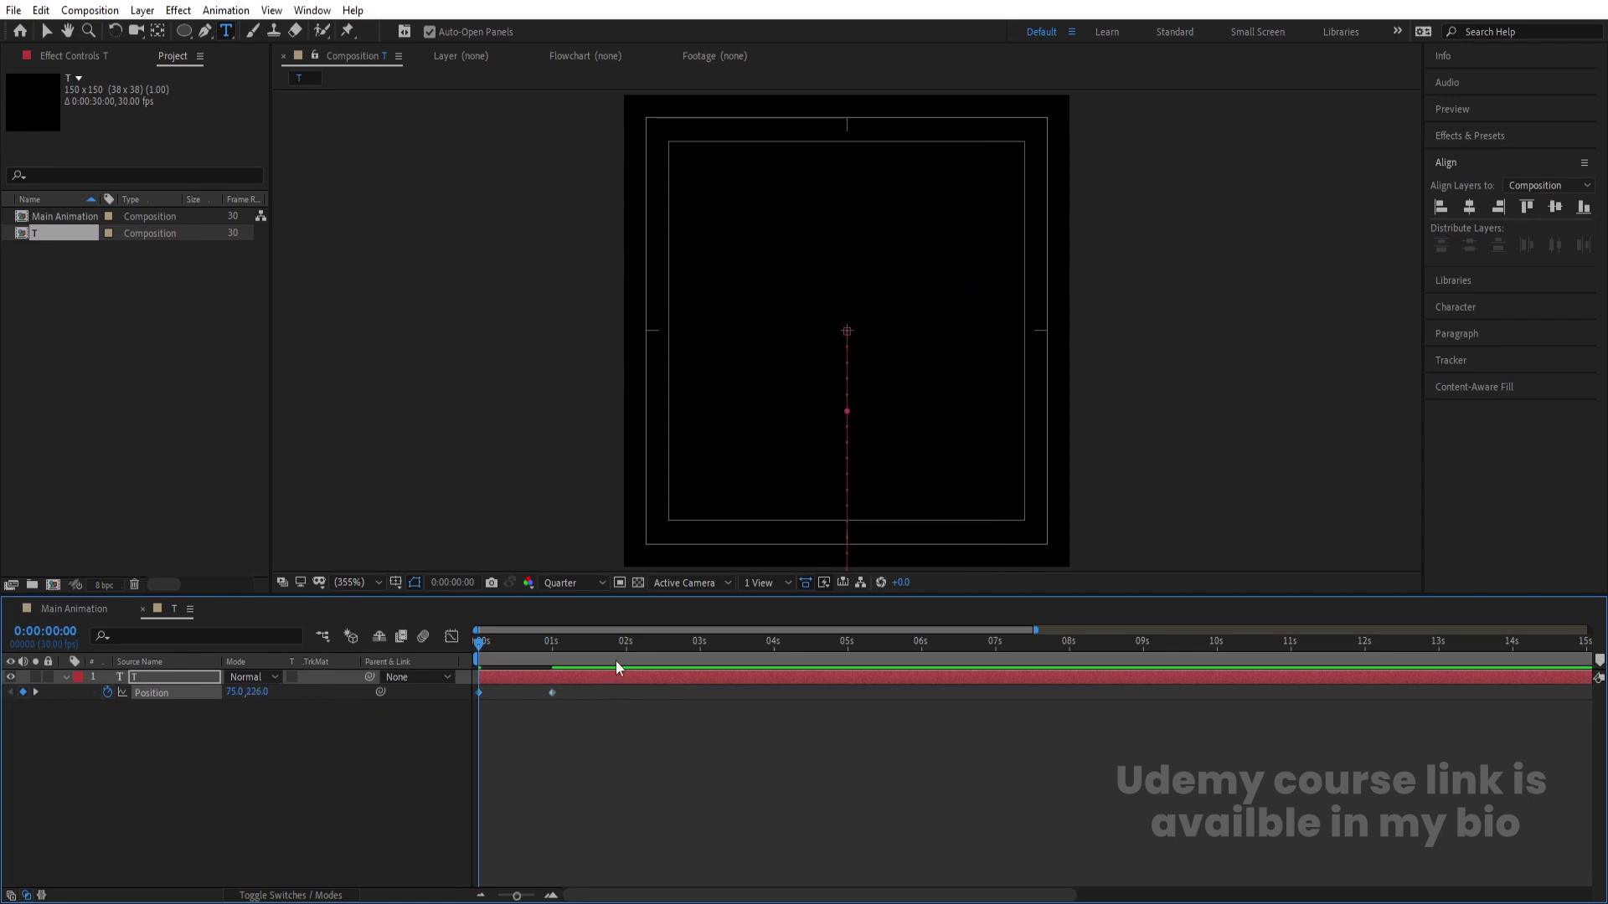
Step: Hold the letter at centre with a position keyframe at 0:00:01:20, and move it to 75, -61 at 0:00:02:20
key(equal)
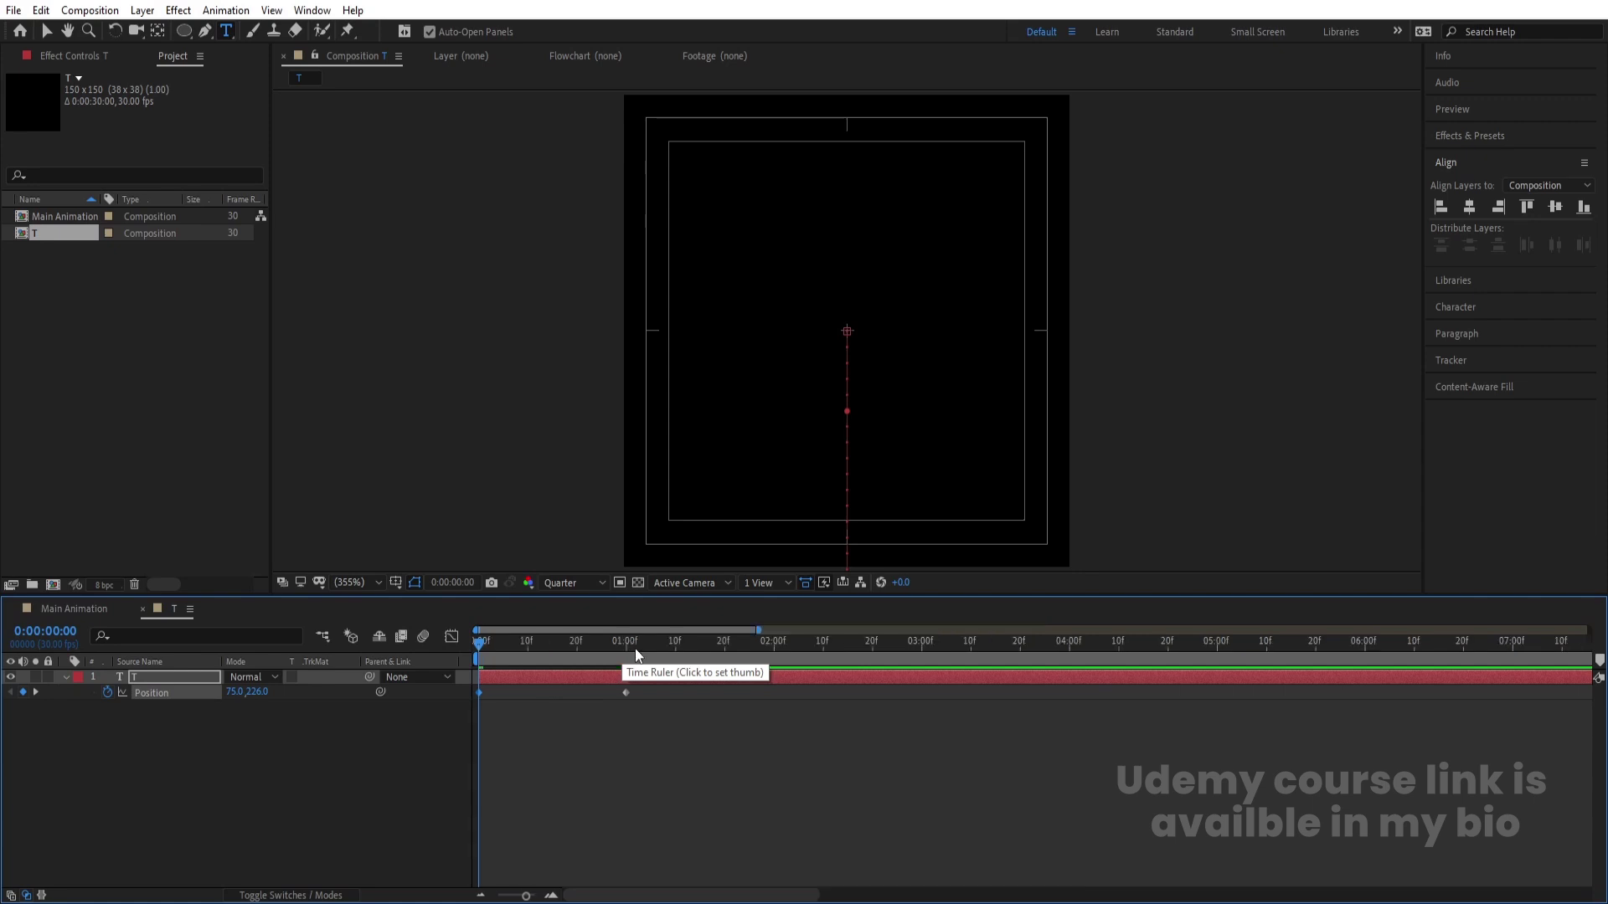
click(725, 640)
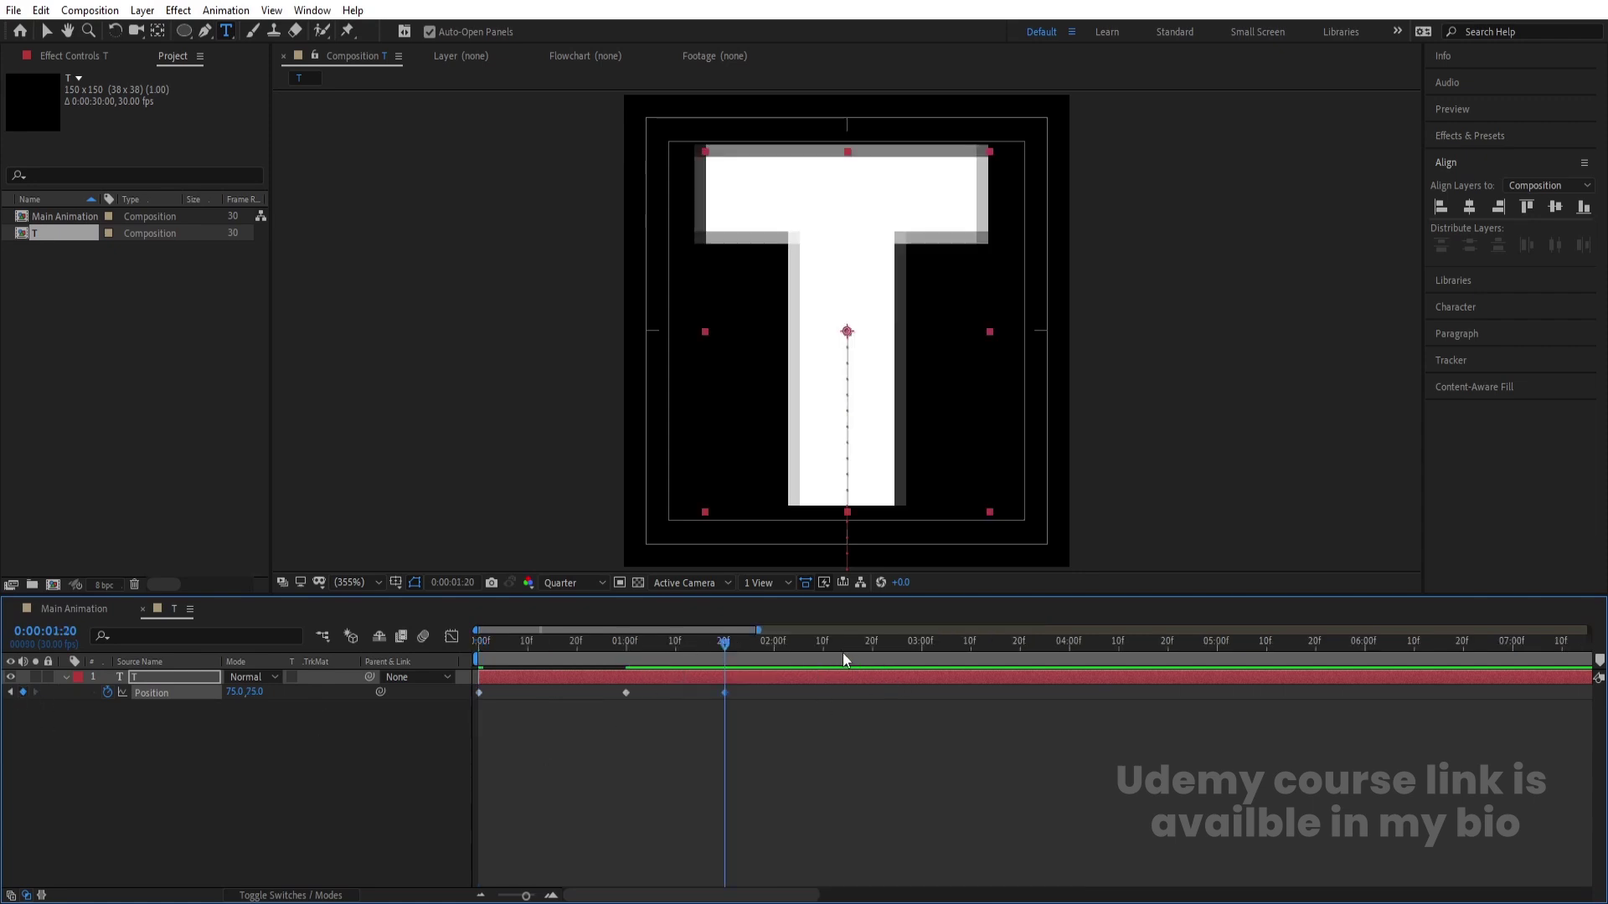
drag(736, 641, 873, 659)
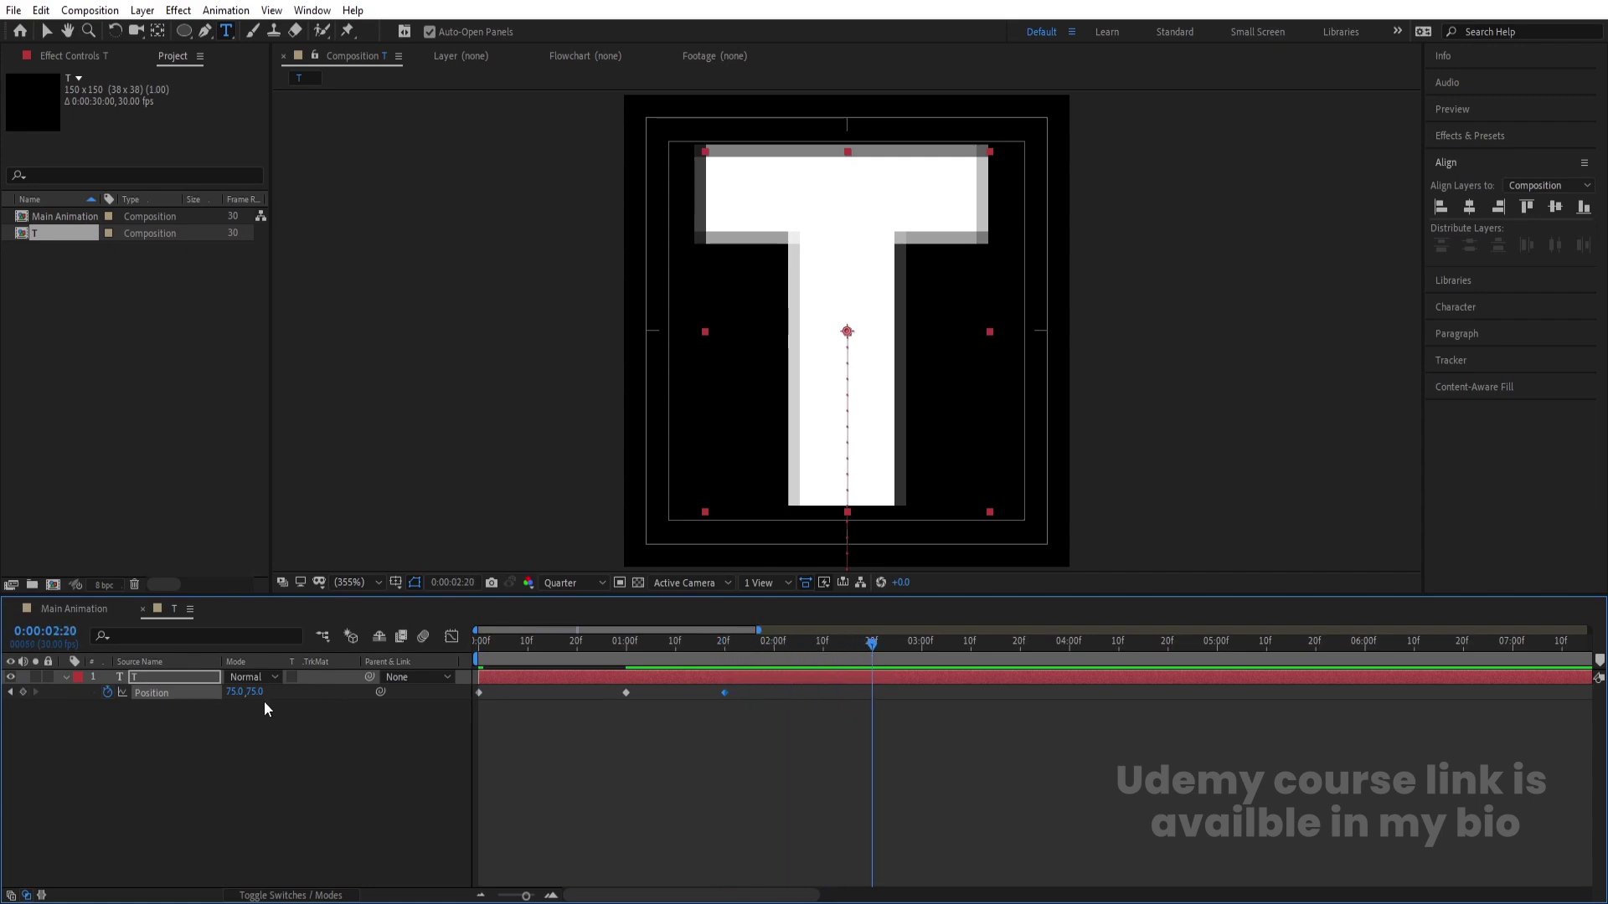
drag(256, 692, 155, 683)
Step: Easy ease all the position keyframes and add a keyframe holding the current position at 0:00:03:00
drag(963, 757, 404, 670)
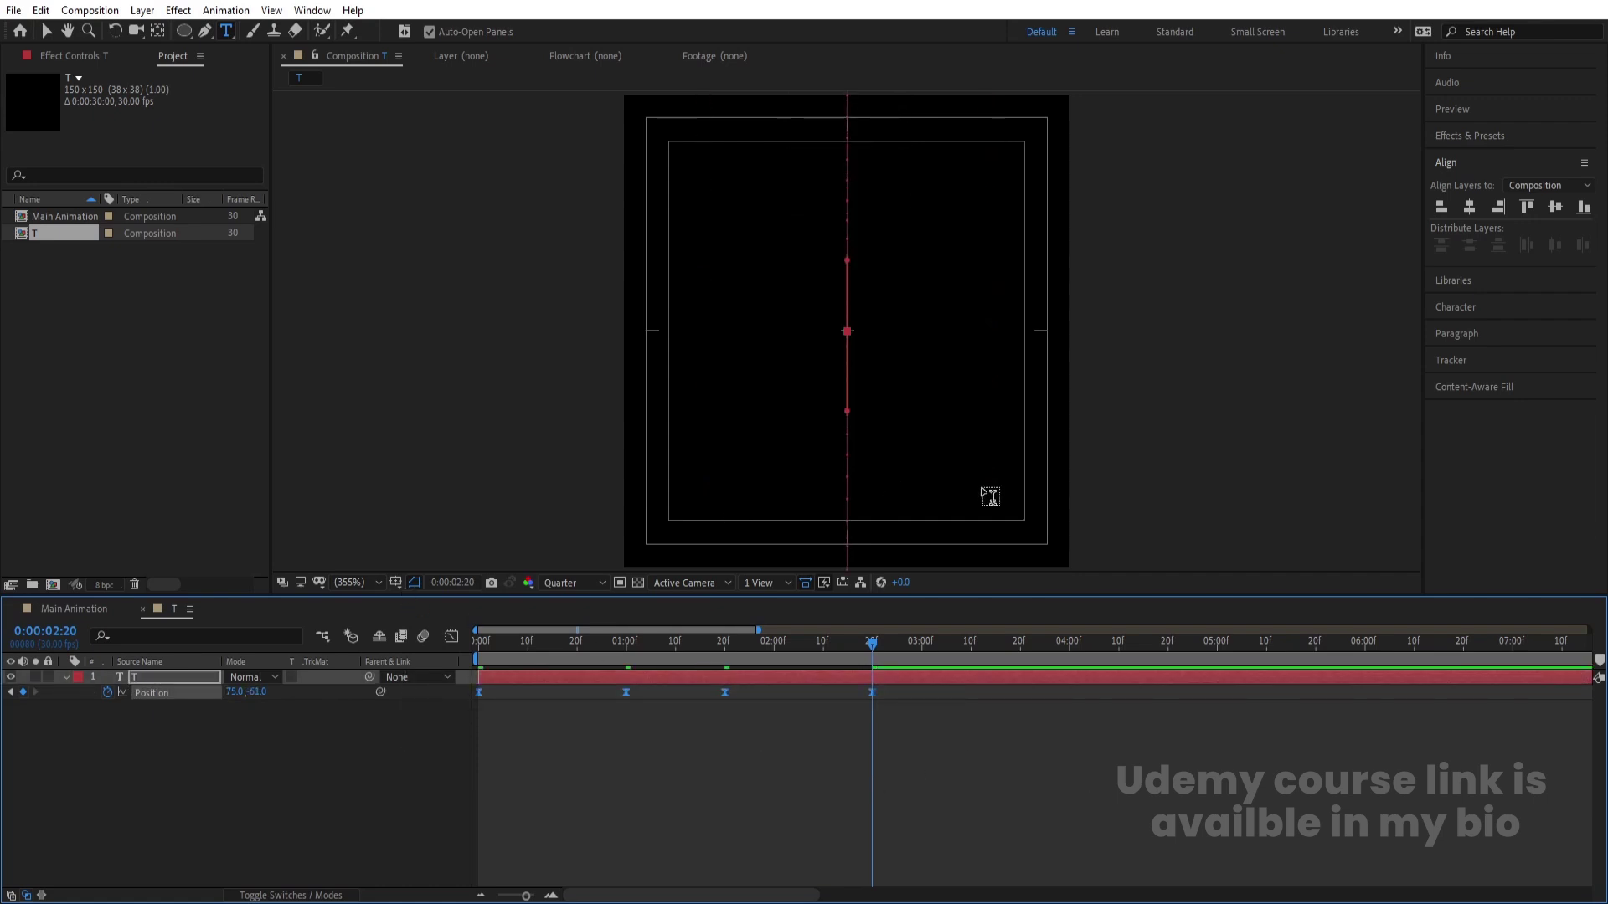
click(906, 741)
click(920, 654)
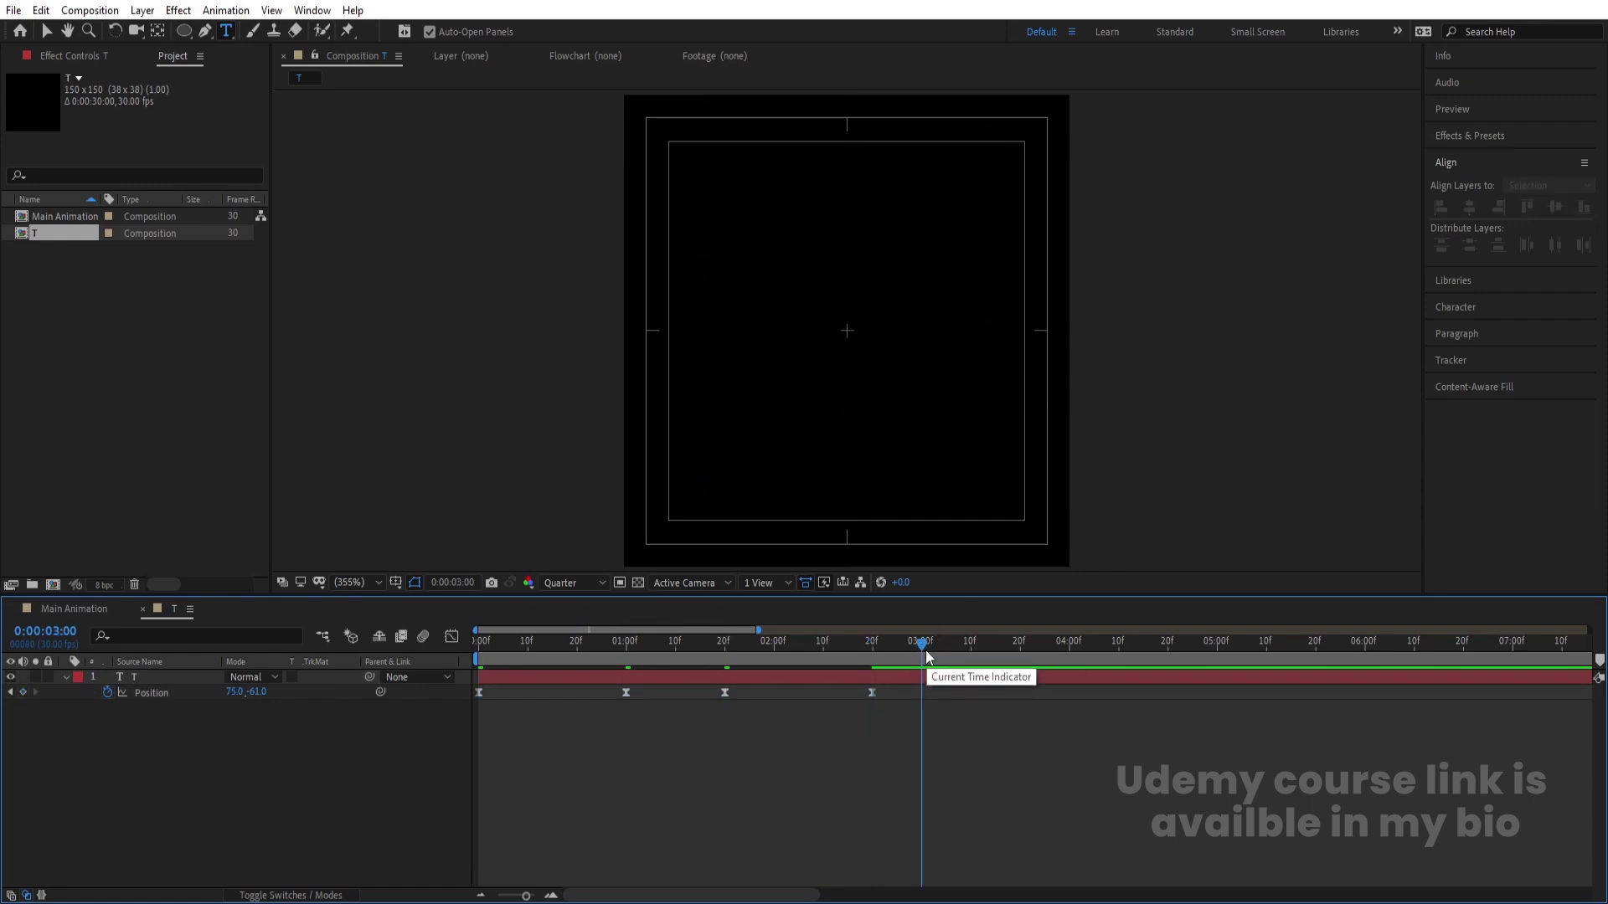
click(22, 694)
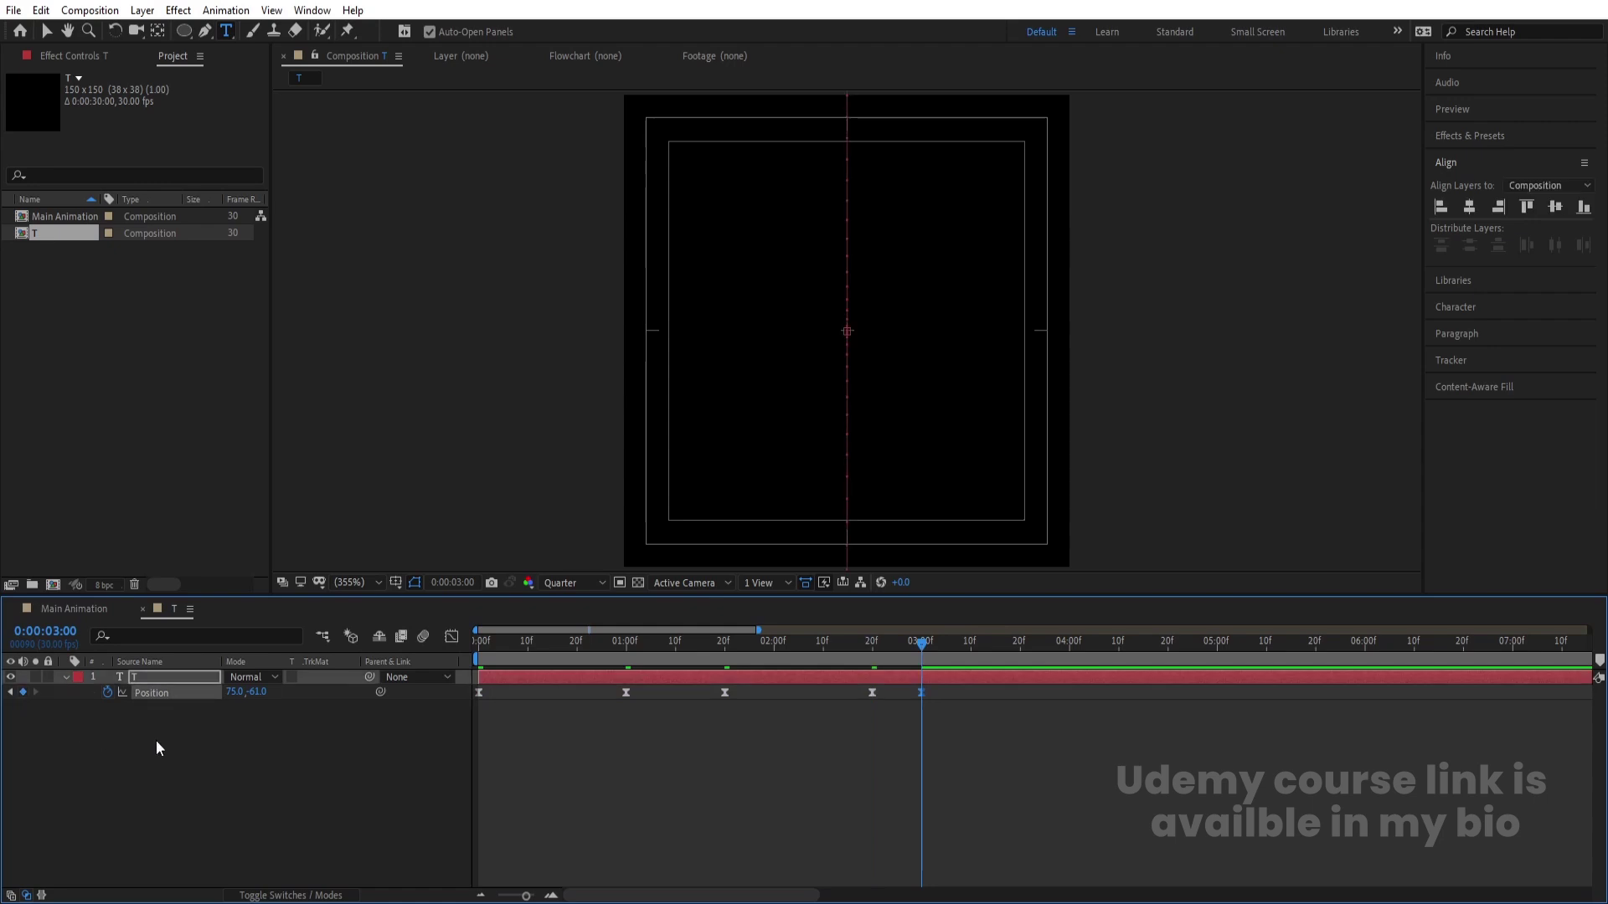
Step: Add a loopOut() expression to the text layer's Position property
alt+click(107, 693)
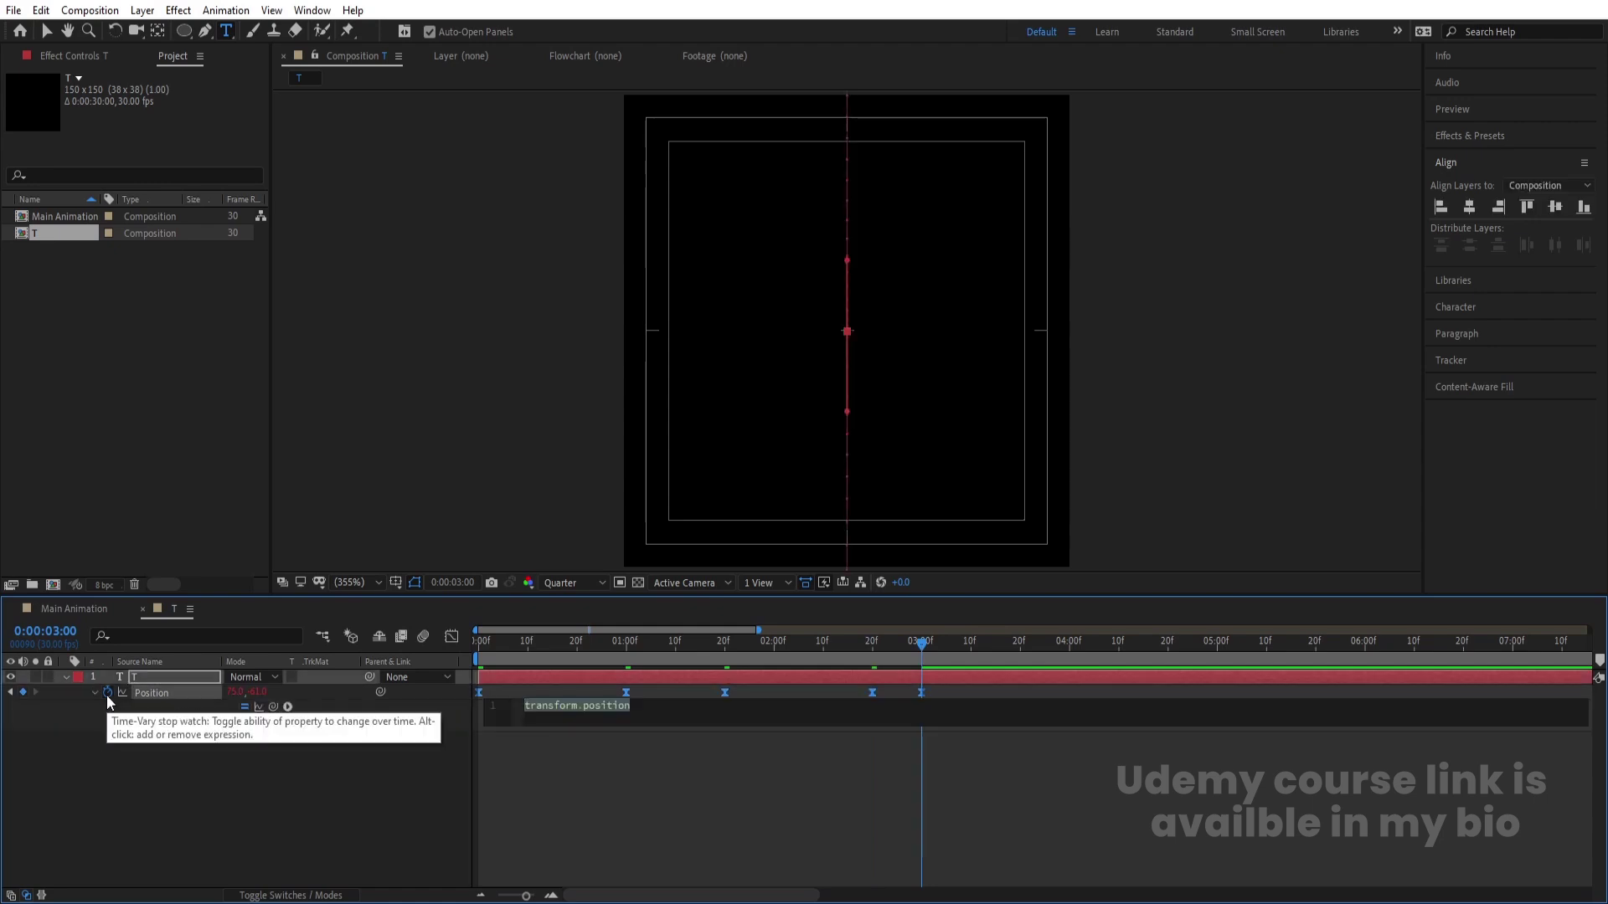
text(loop)
key(Down)
key(Down)
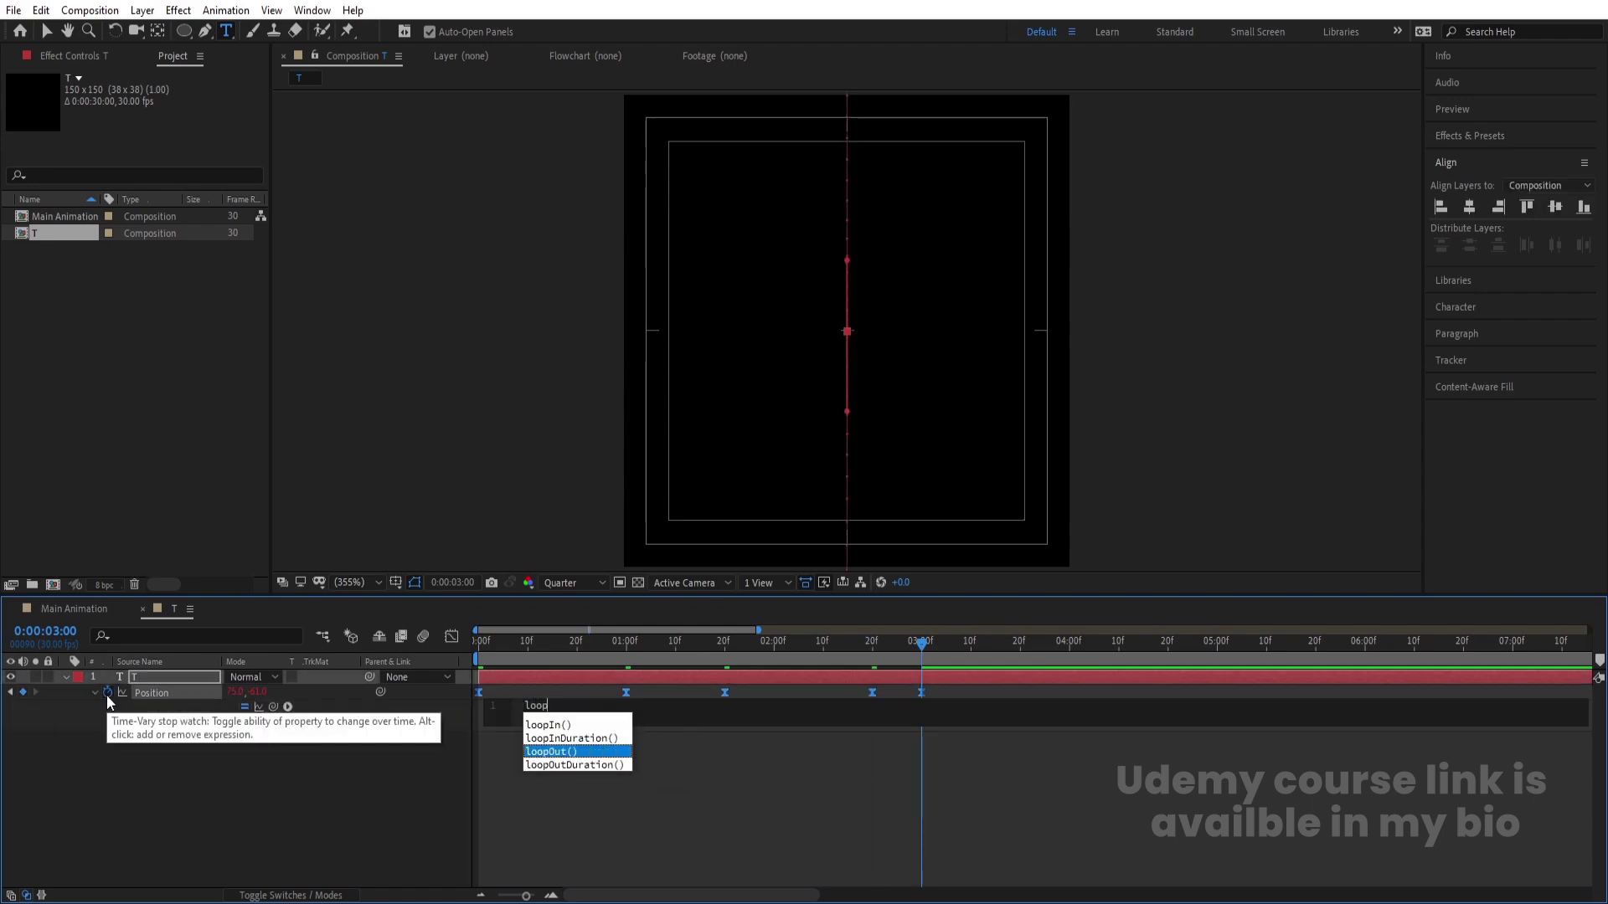
key(Return)
click(209, 752)
Step: Create a null object in the T composition and parent the text layer to it
right_click(210, 752)
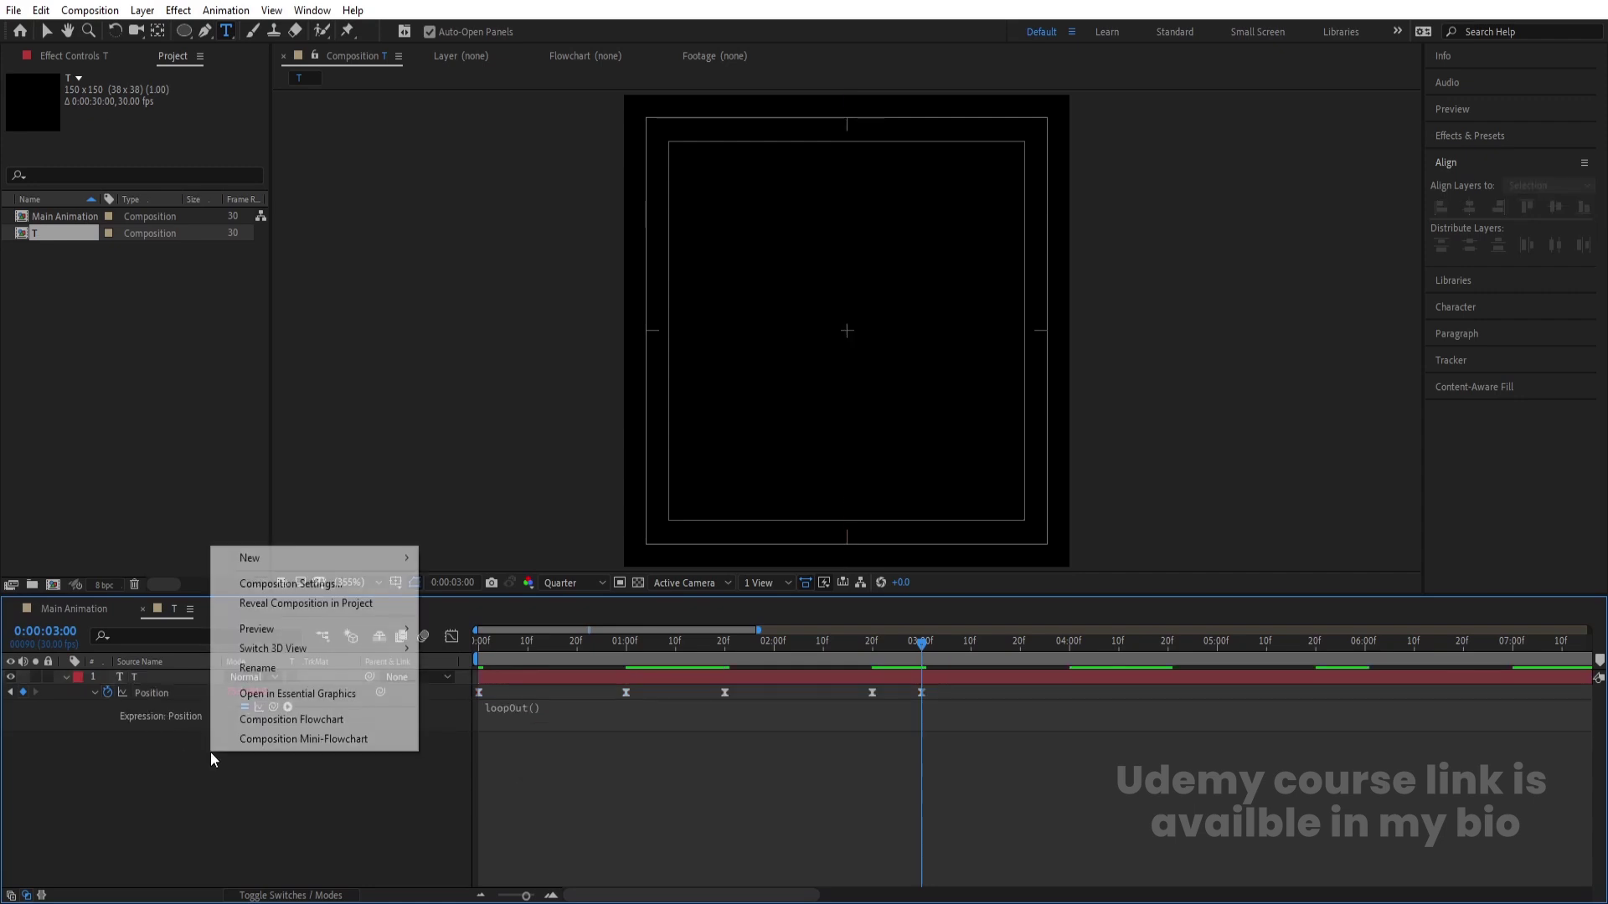
mouse_move(247, 558)
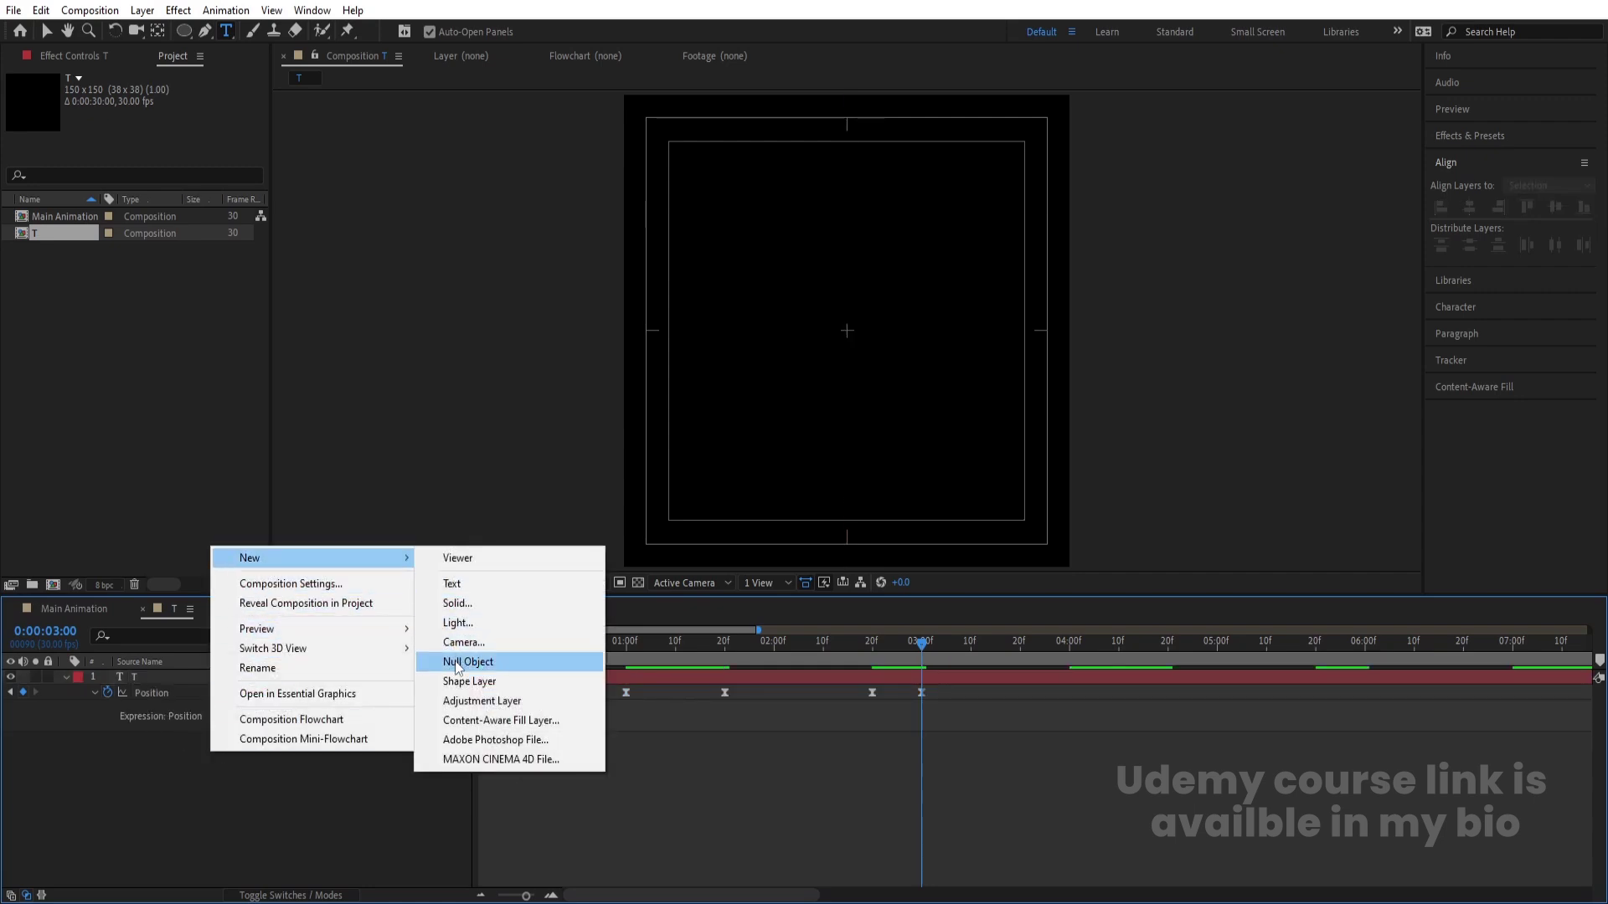
click(466, 662)
click(141, 693)
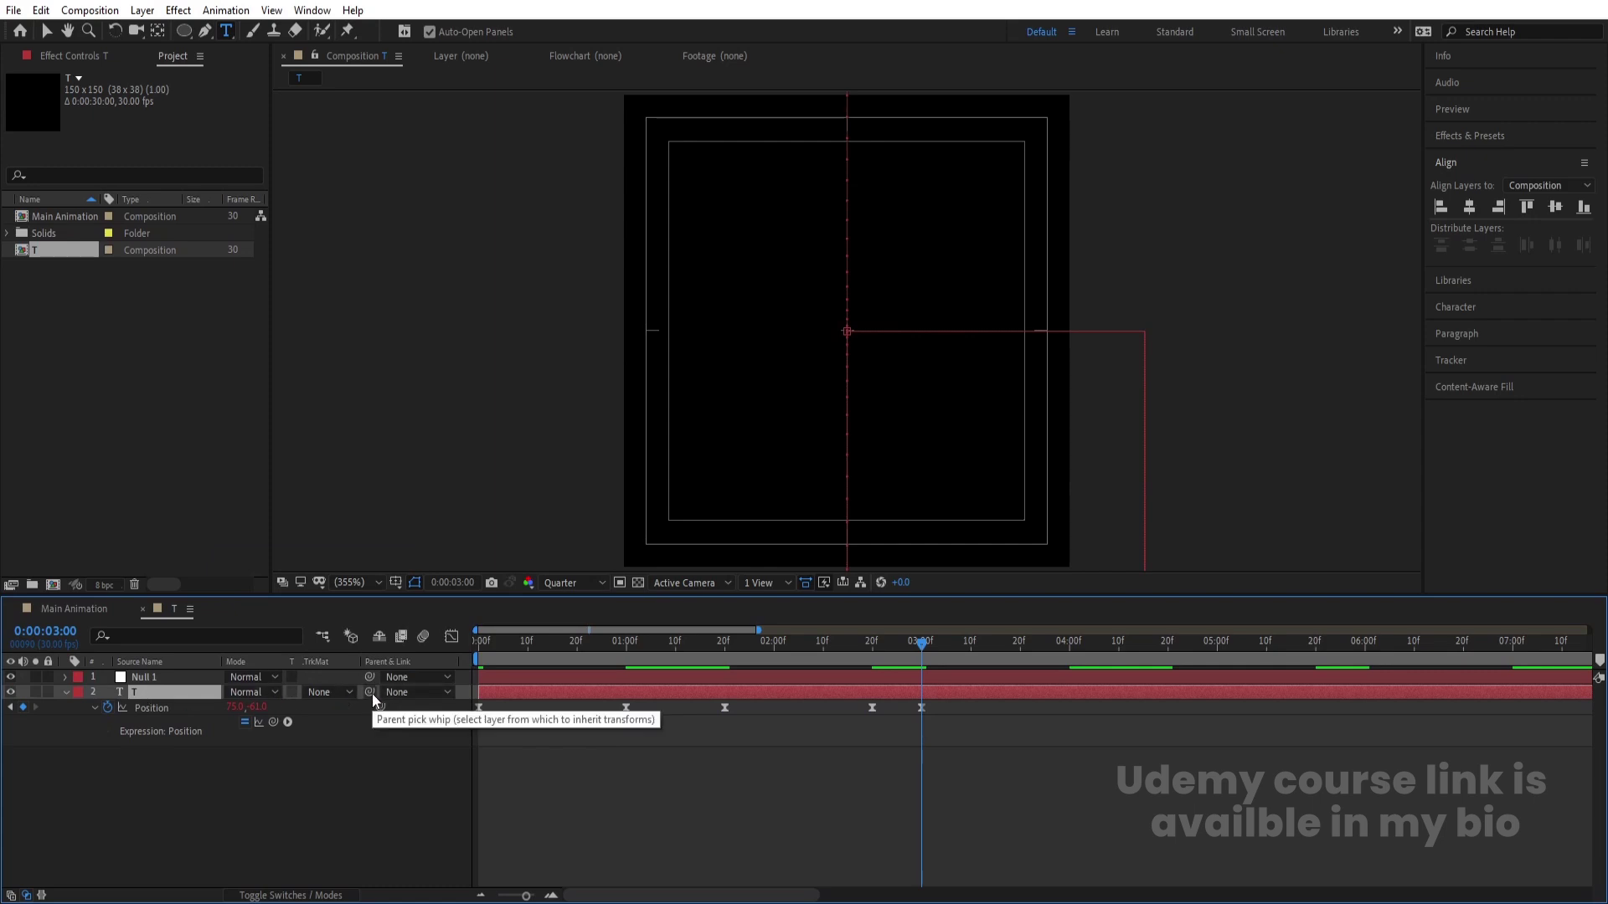
drag(372, 694, 192, 676)
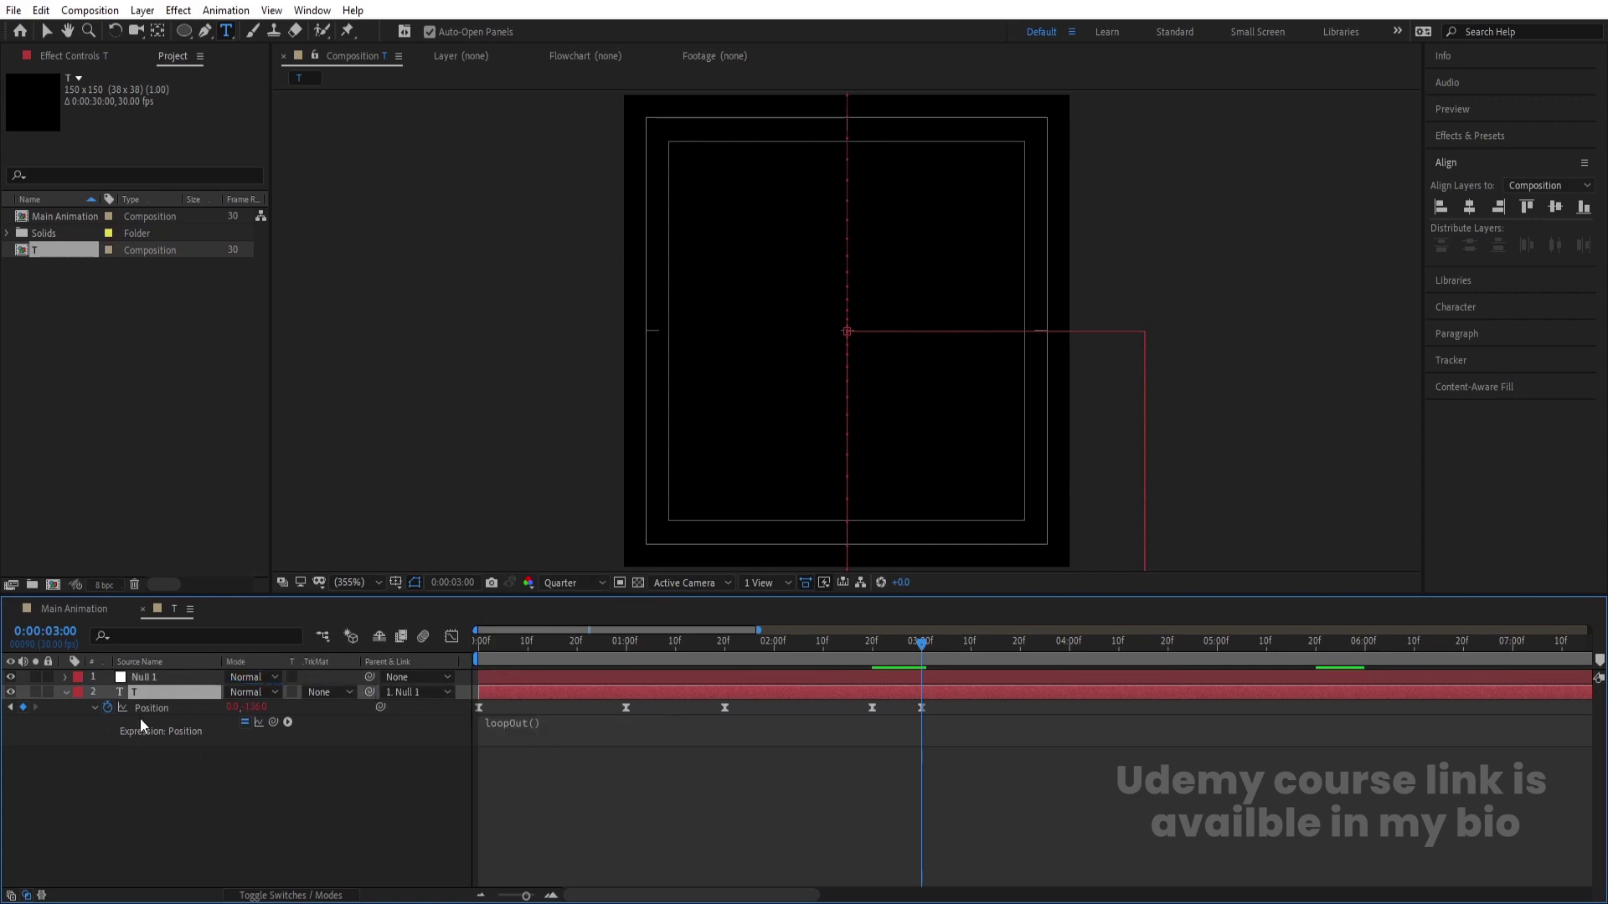
Step: Rename the null object layer as position
click(140, 678)
key(Return)
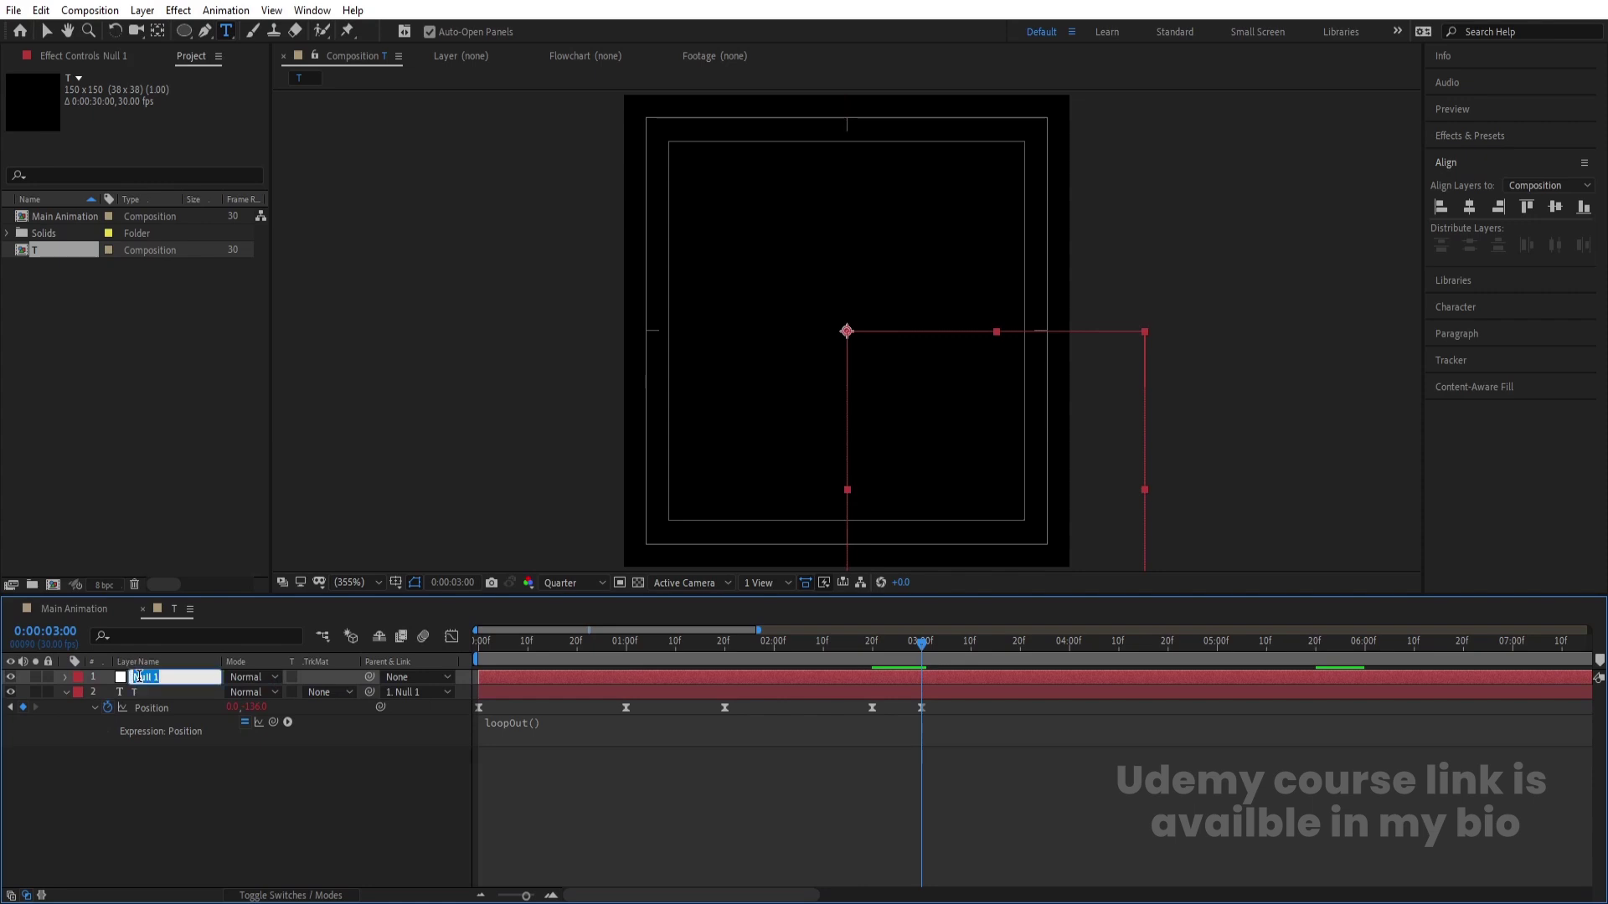
text(position)
key(Return)
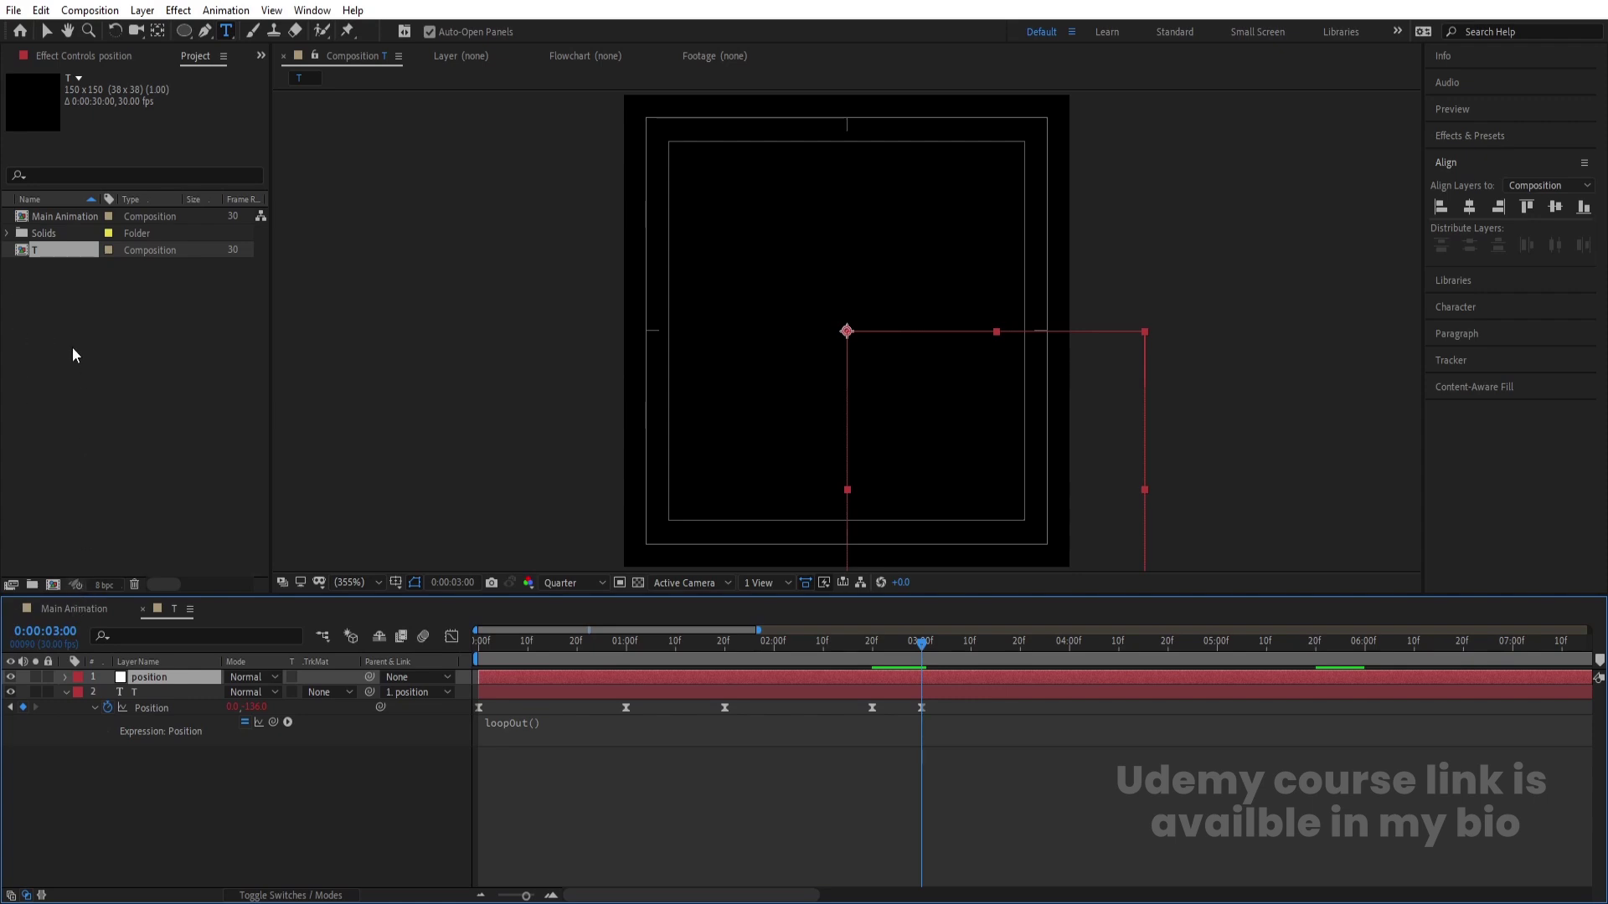
Step: Duplicate the T composition in the project
click(41, 249)
key(ctrl+d)
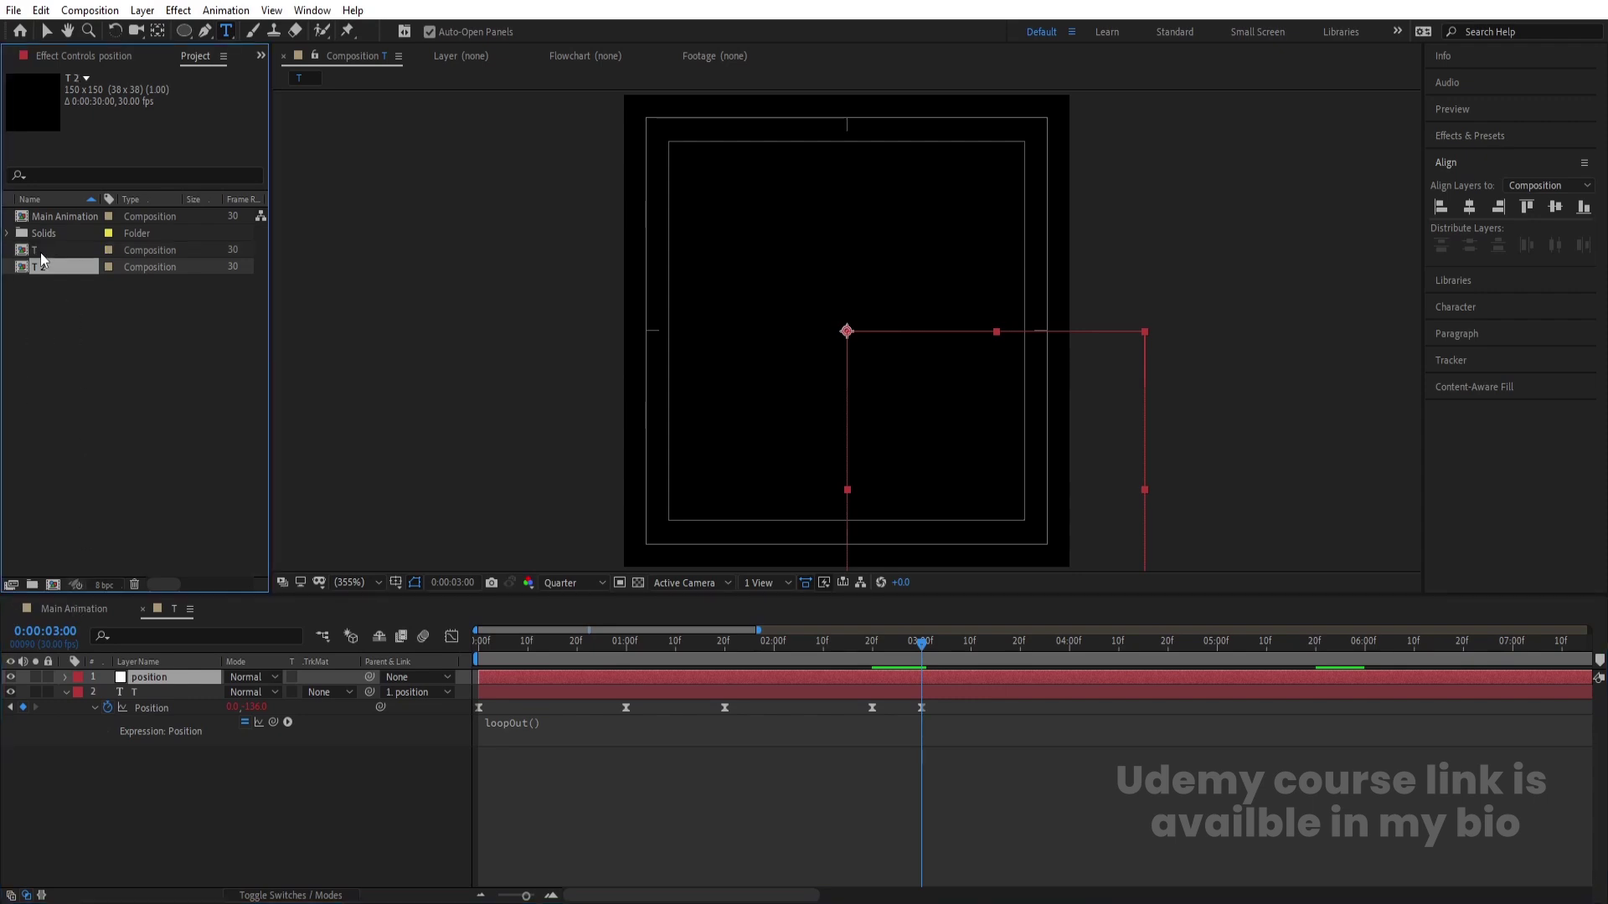
Step: Rename the duplicated T composition as Y and change its text layer to the letter Y
key(Return)
key(Return)
double_click(33, 268)
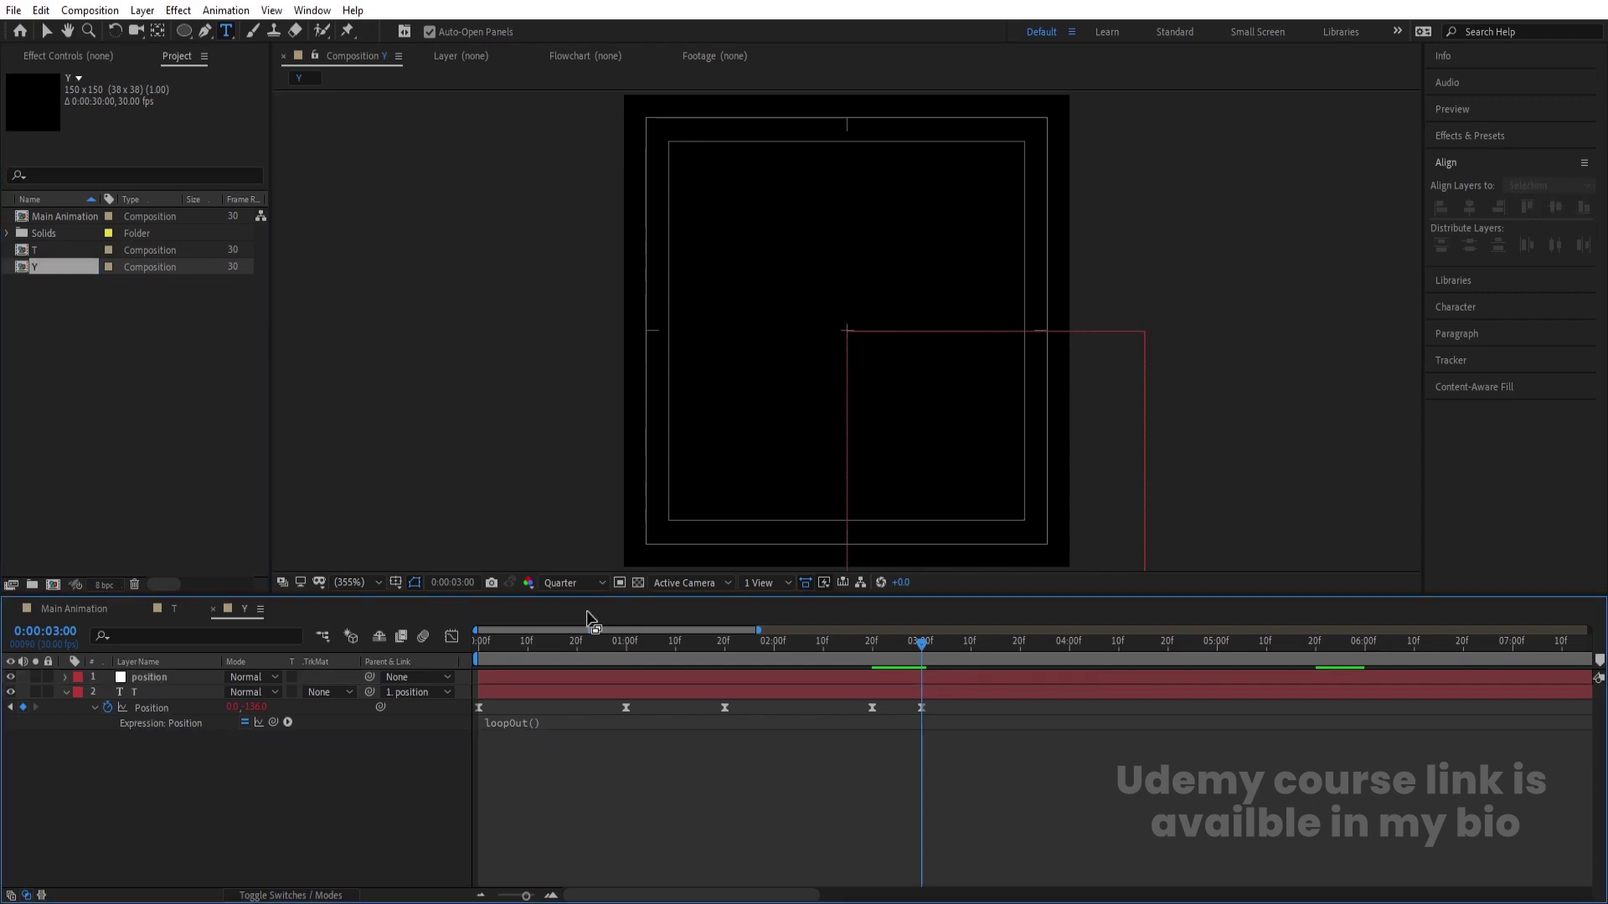
click(626, 640)
click(828, 378)
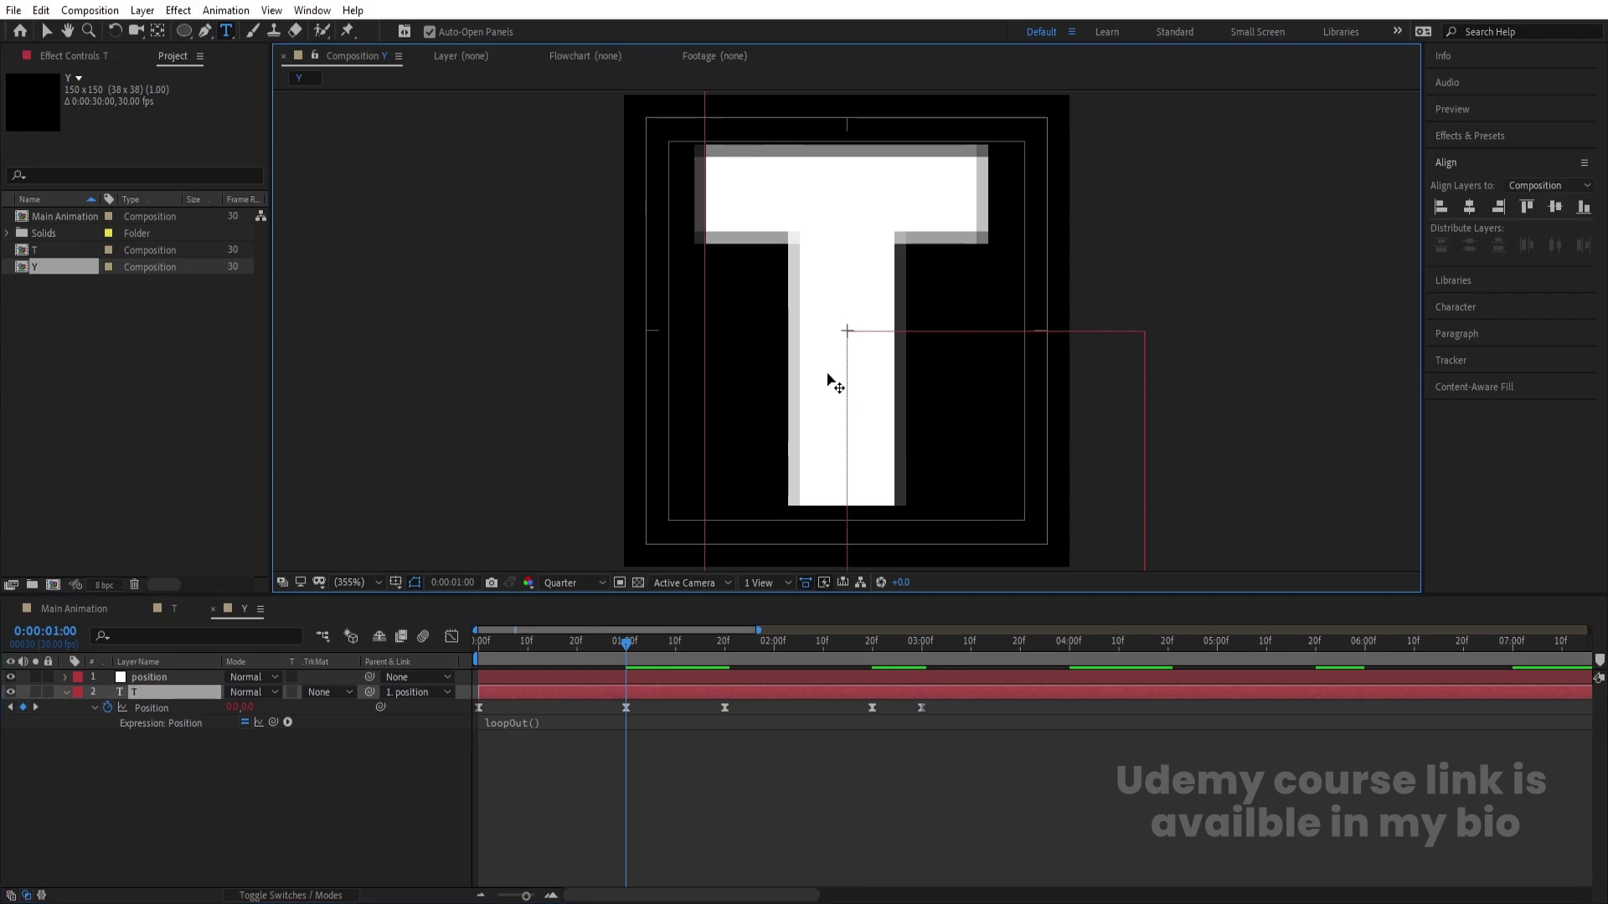
double_click(828, 377)
text(Y)
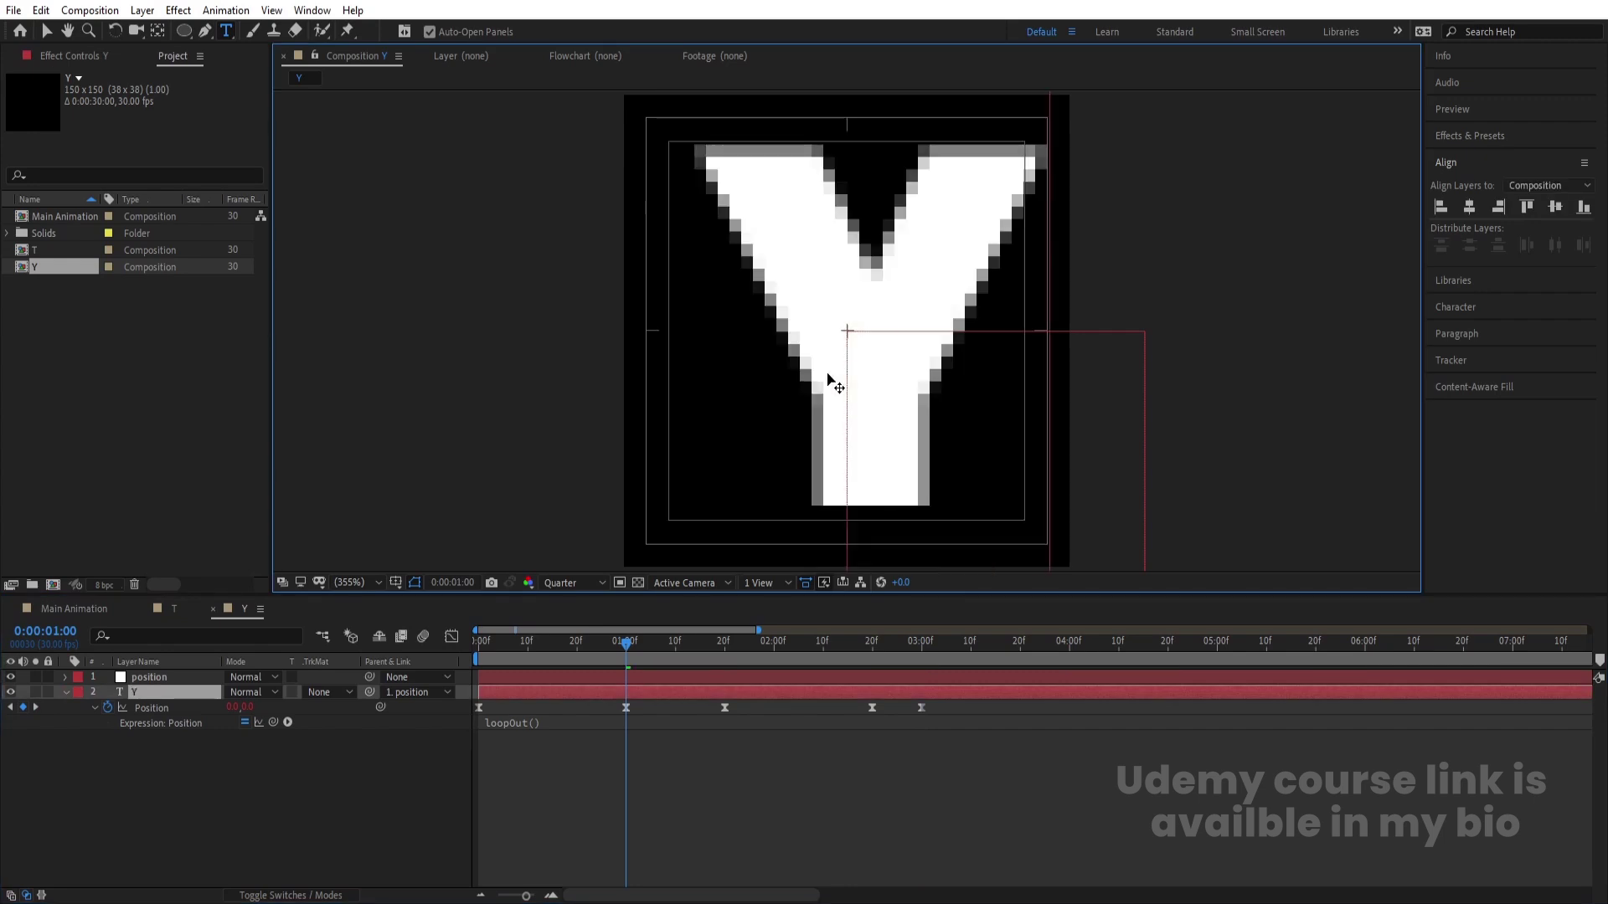
Step: Set the position null's Position to 66.5, 75.0 in the Y composition to centre the letter horizontally
click(199, 752)
click(159, 676)
key(p)
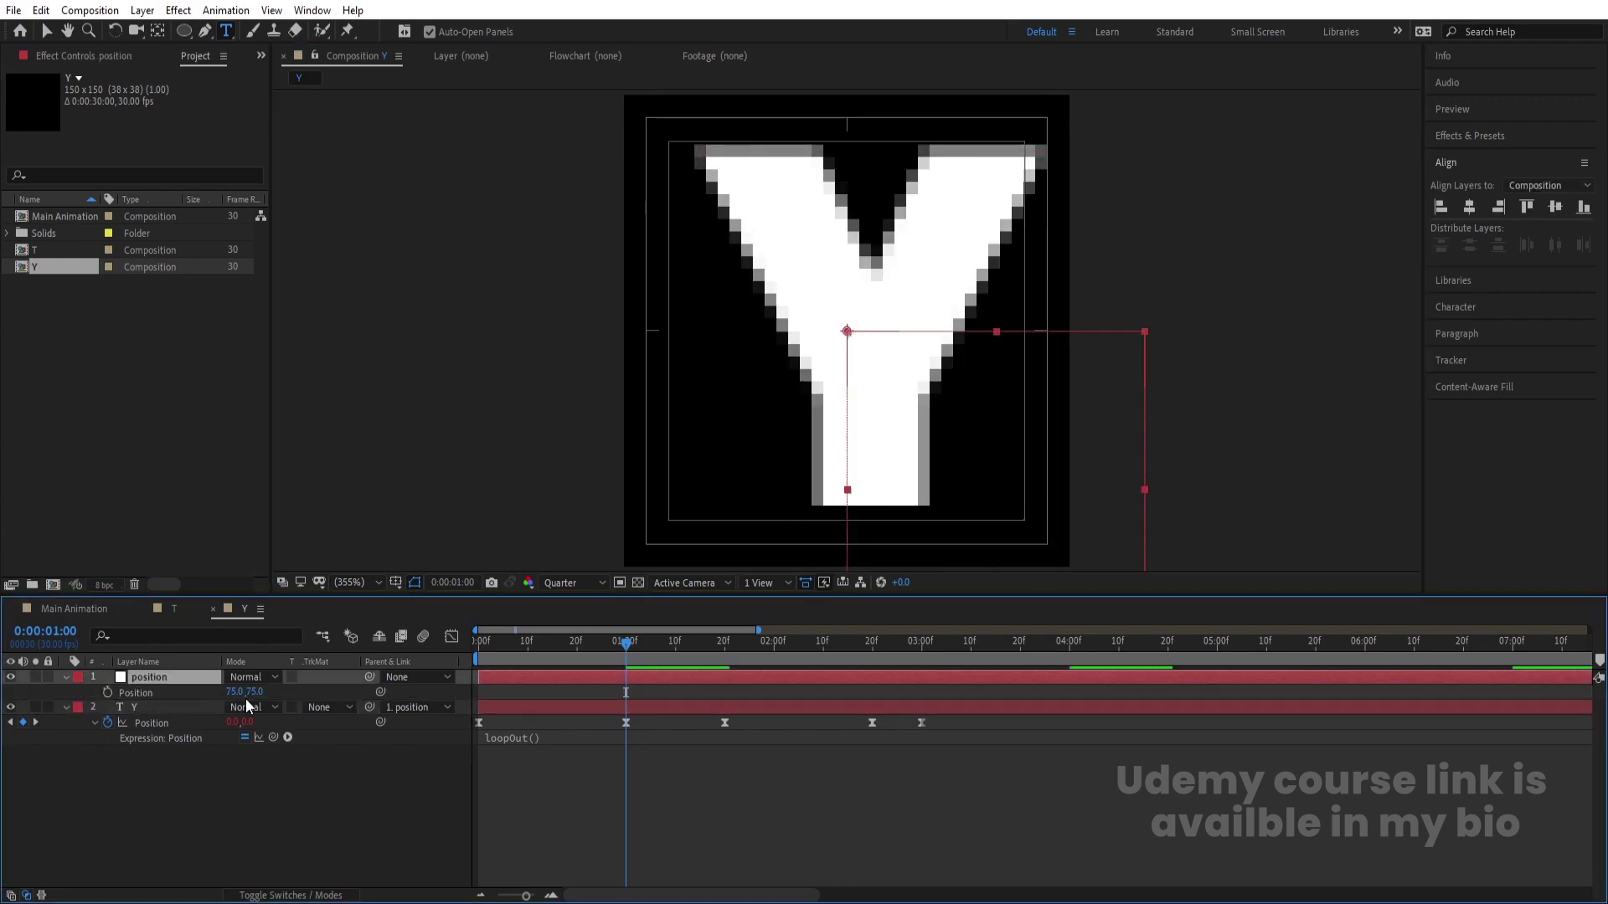
drag(231, 691, 232, 695)
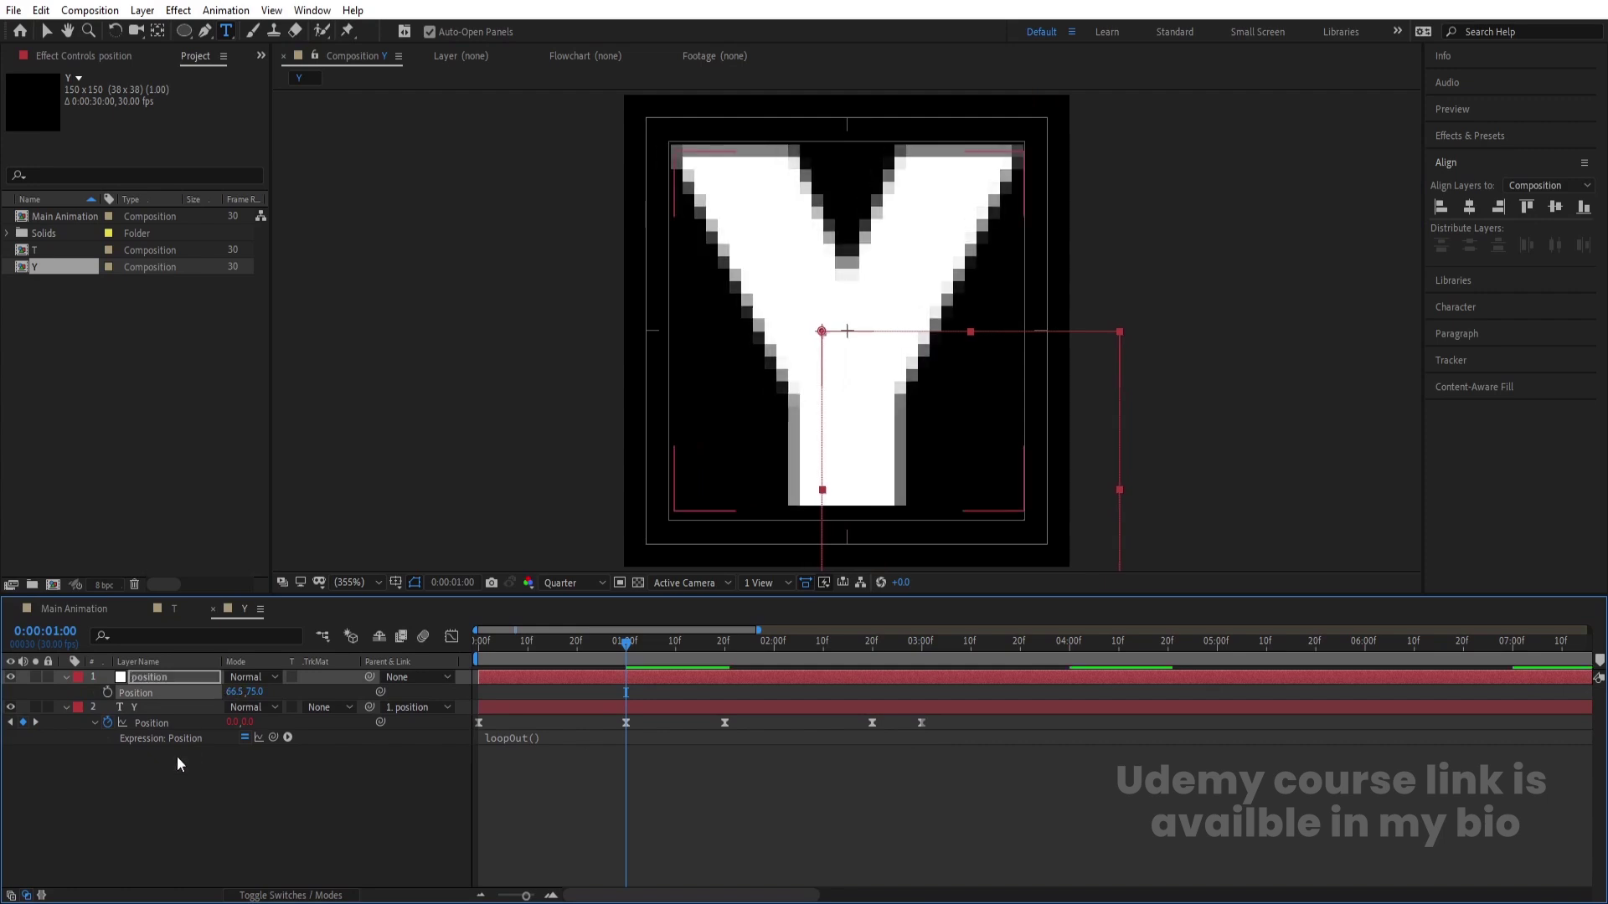
click(102, 819)
Step: Duplicate the Y composition in the project and rename the copy as P
click(32, 272)
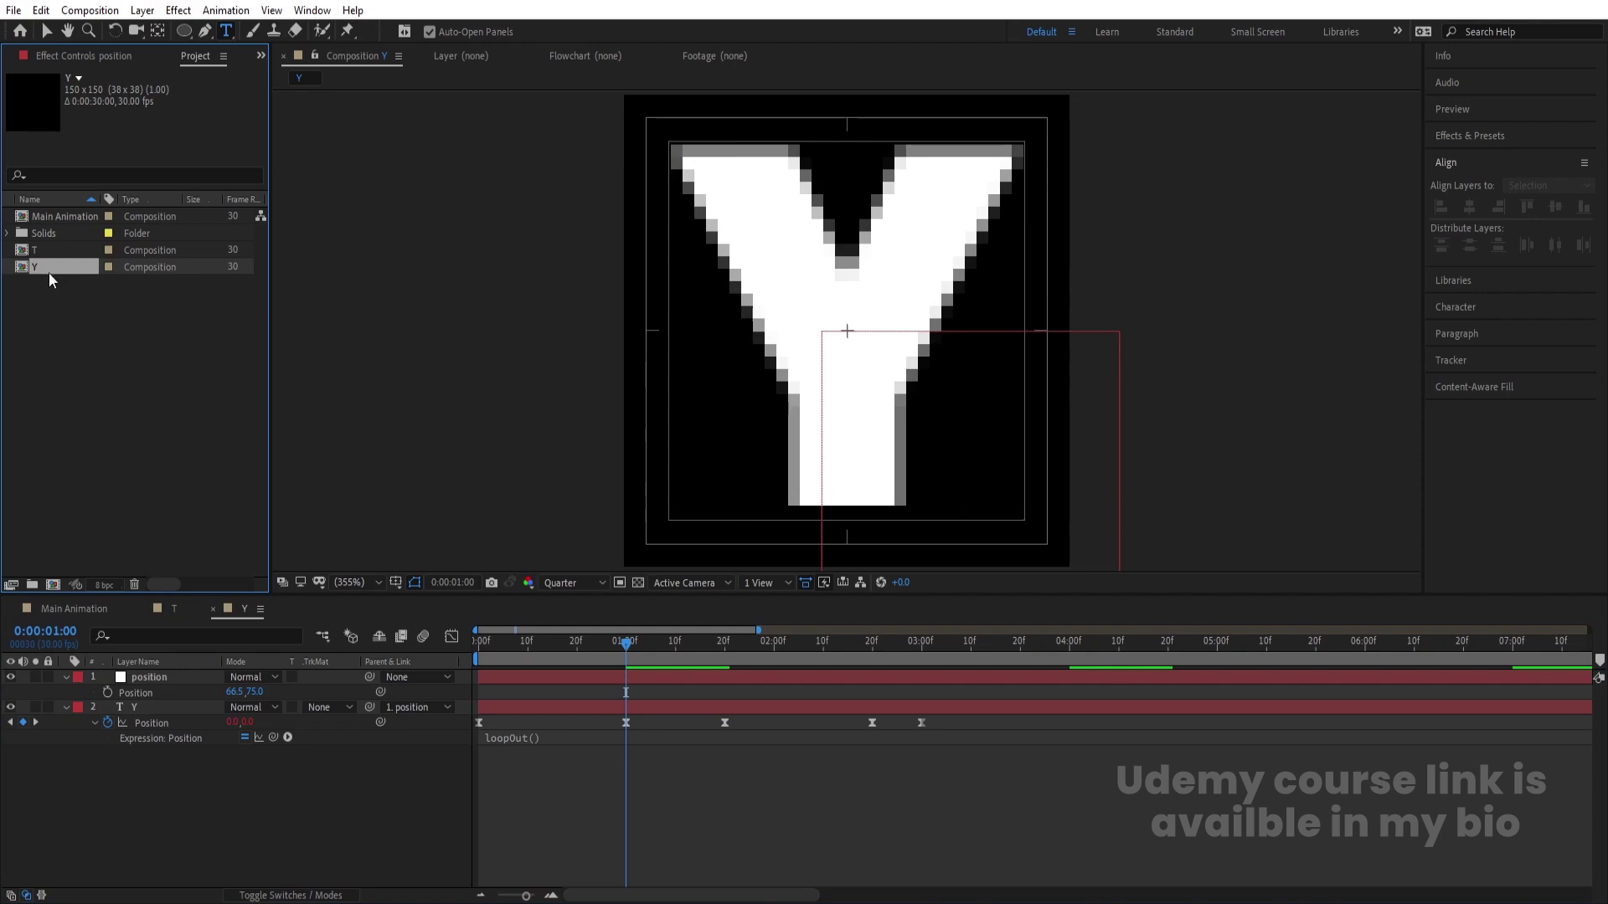
key(ctrl+d)
key(Return)
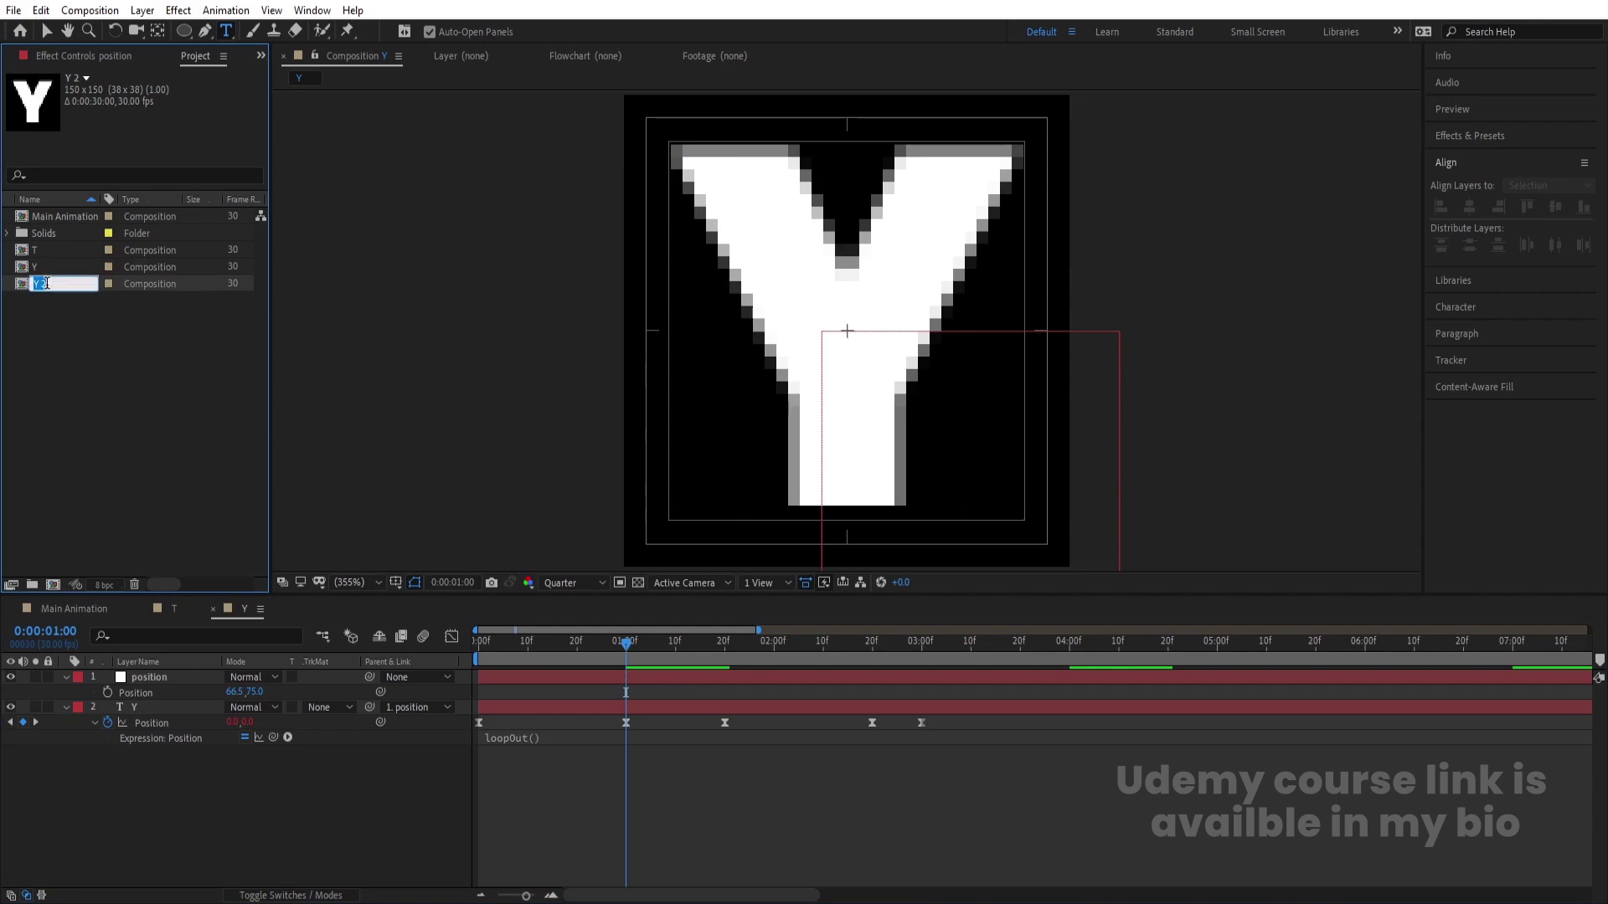
text(P)
key(Return)
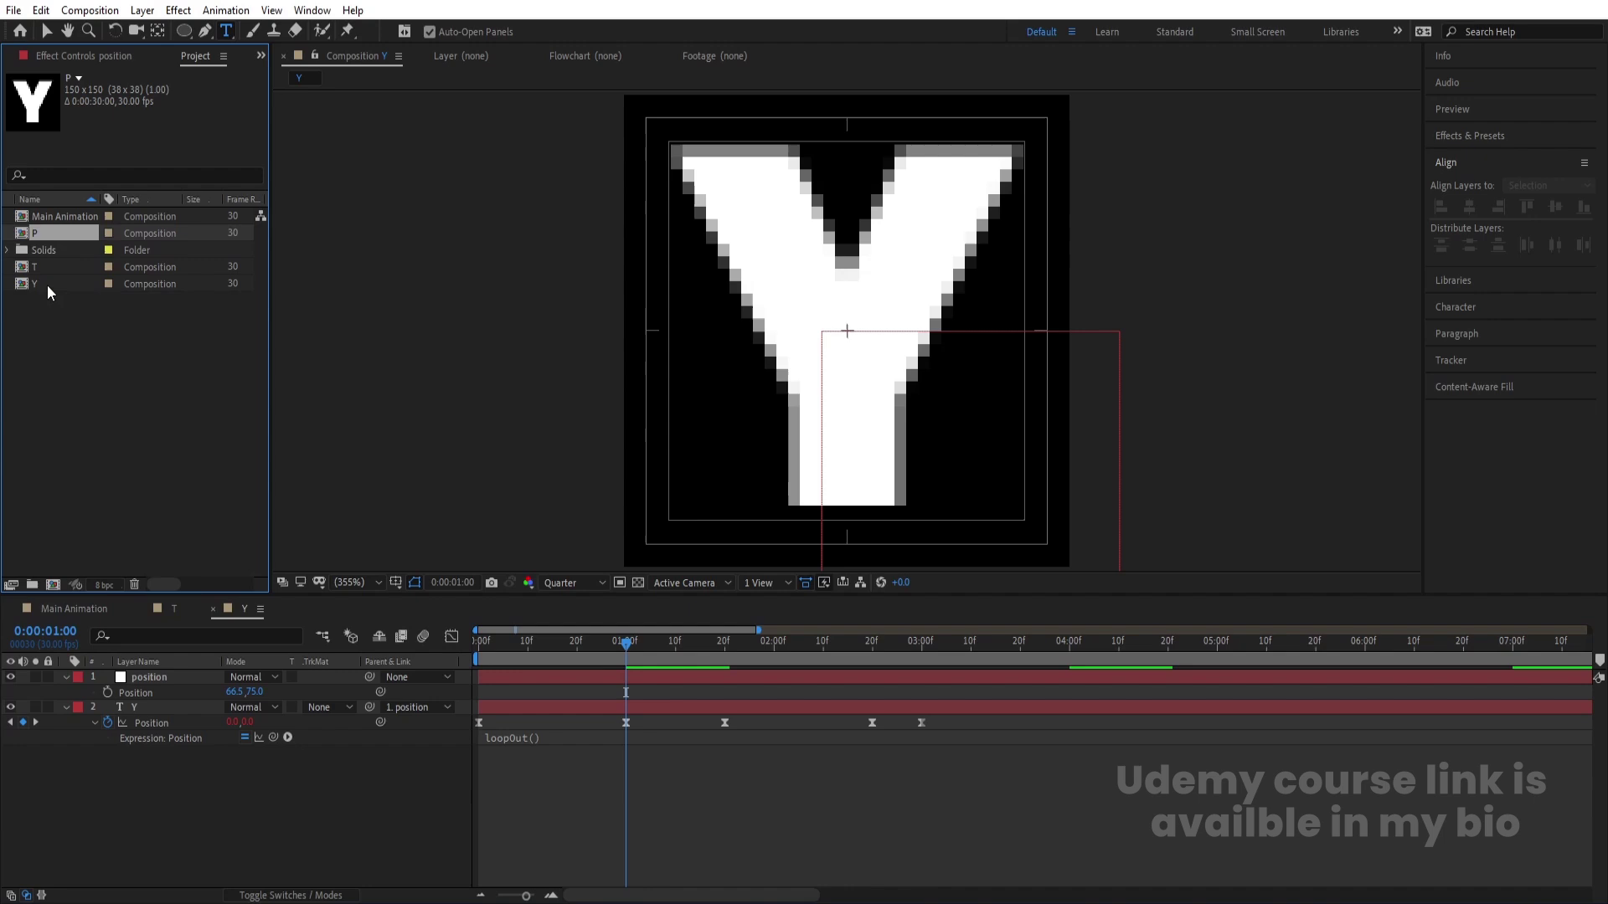
Step: Change the text layer in the P composition to the letter P
double_click(33, 233)
click(497, 711)
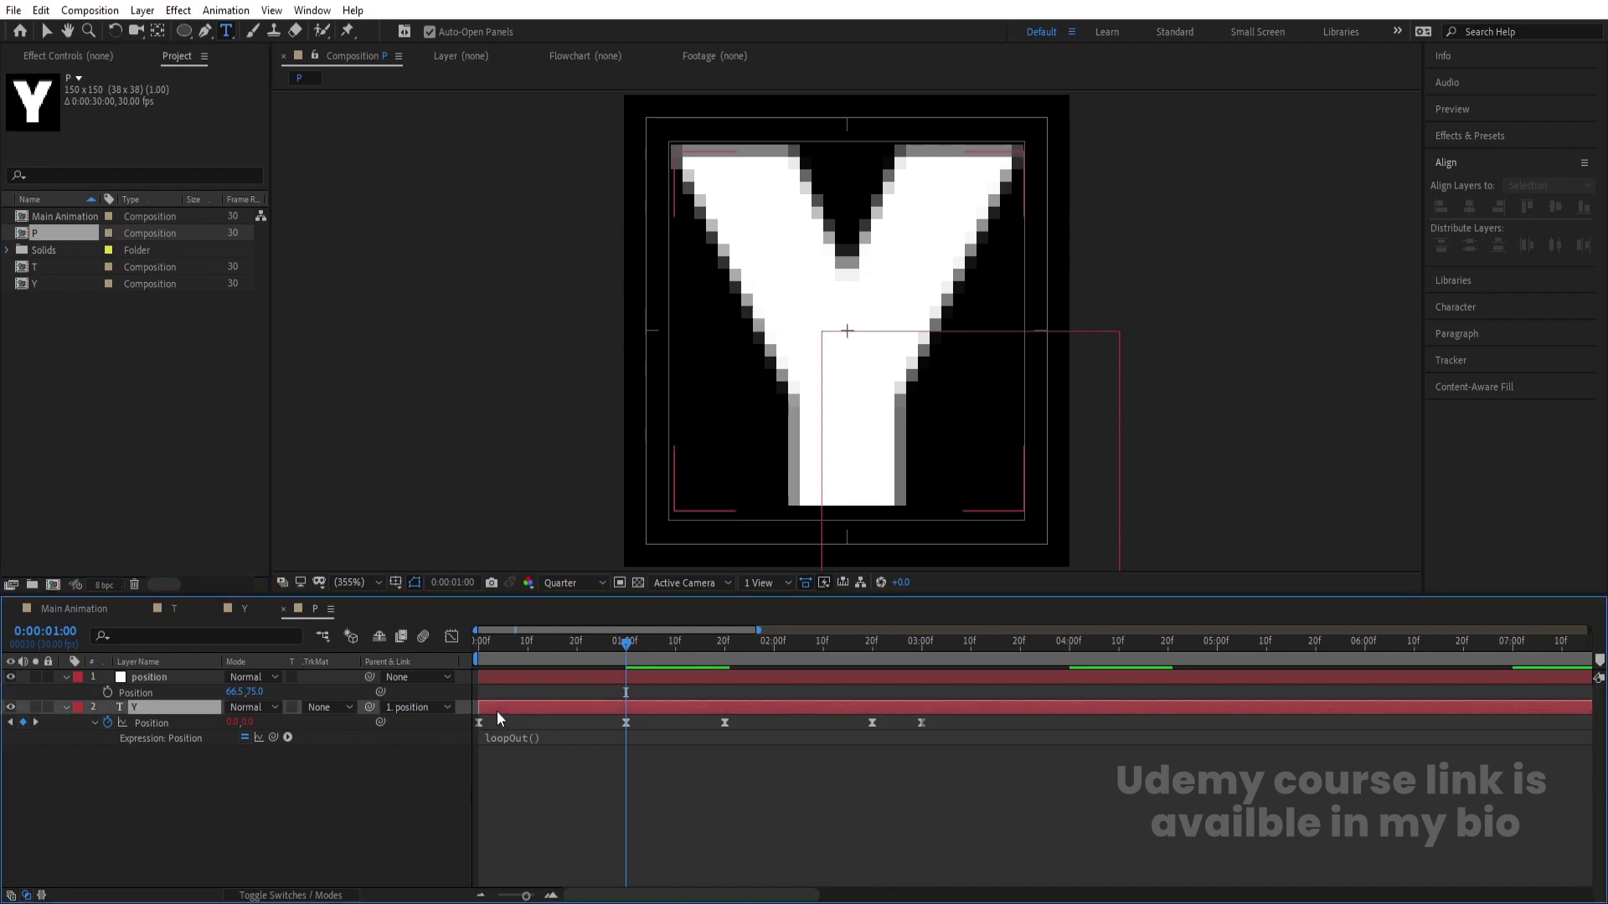
click(769, 307)
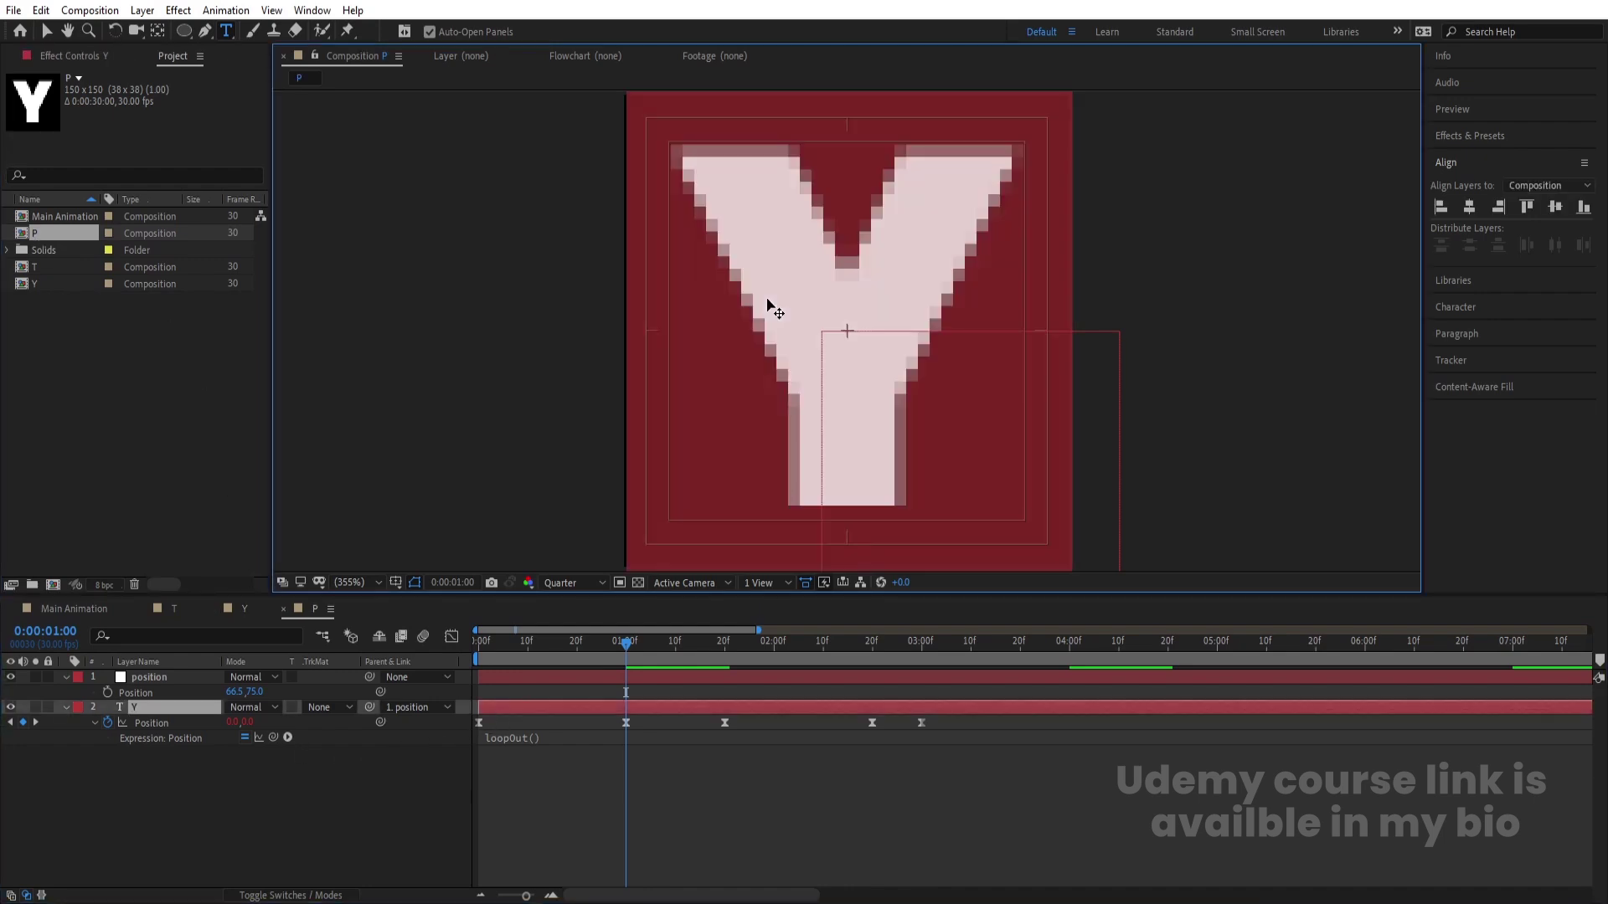
text(P)
click(309, 801)
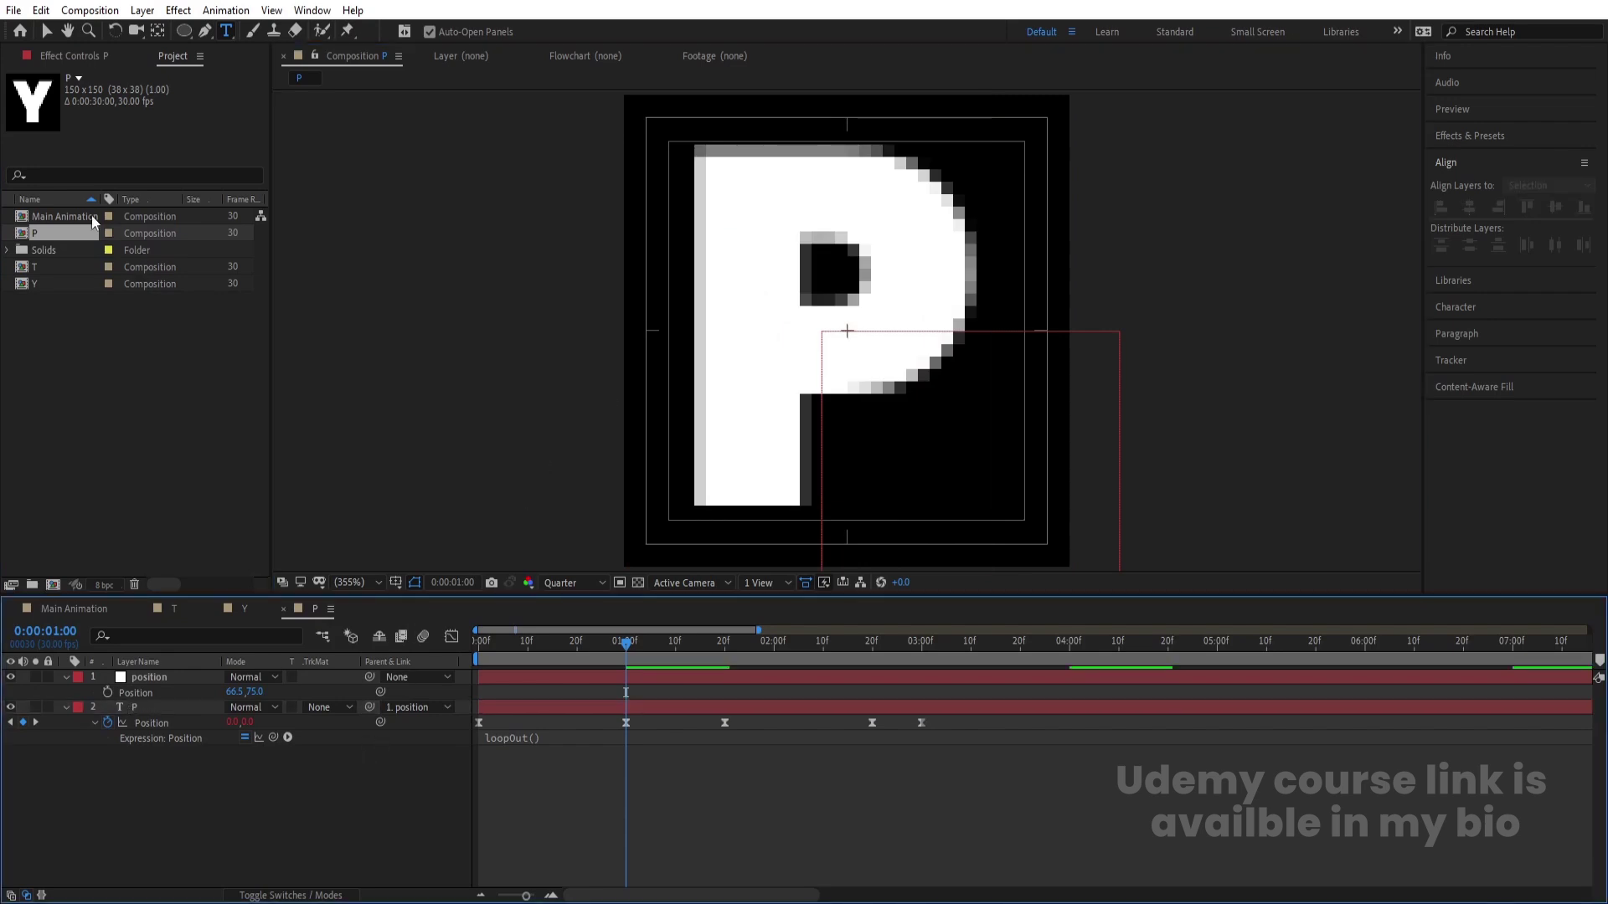
Step: Duplicate the P composition in the project and rename the copy as O
click(44, 233)
key(ctrl+d)
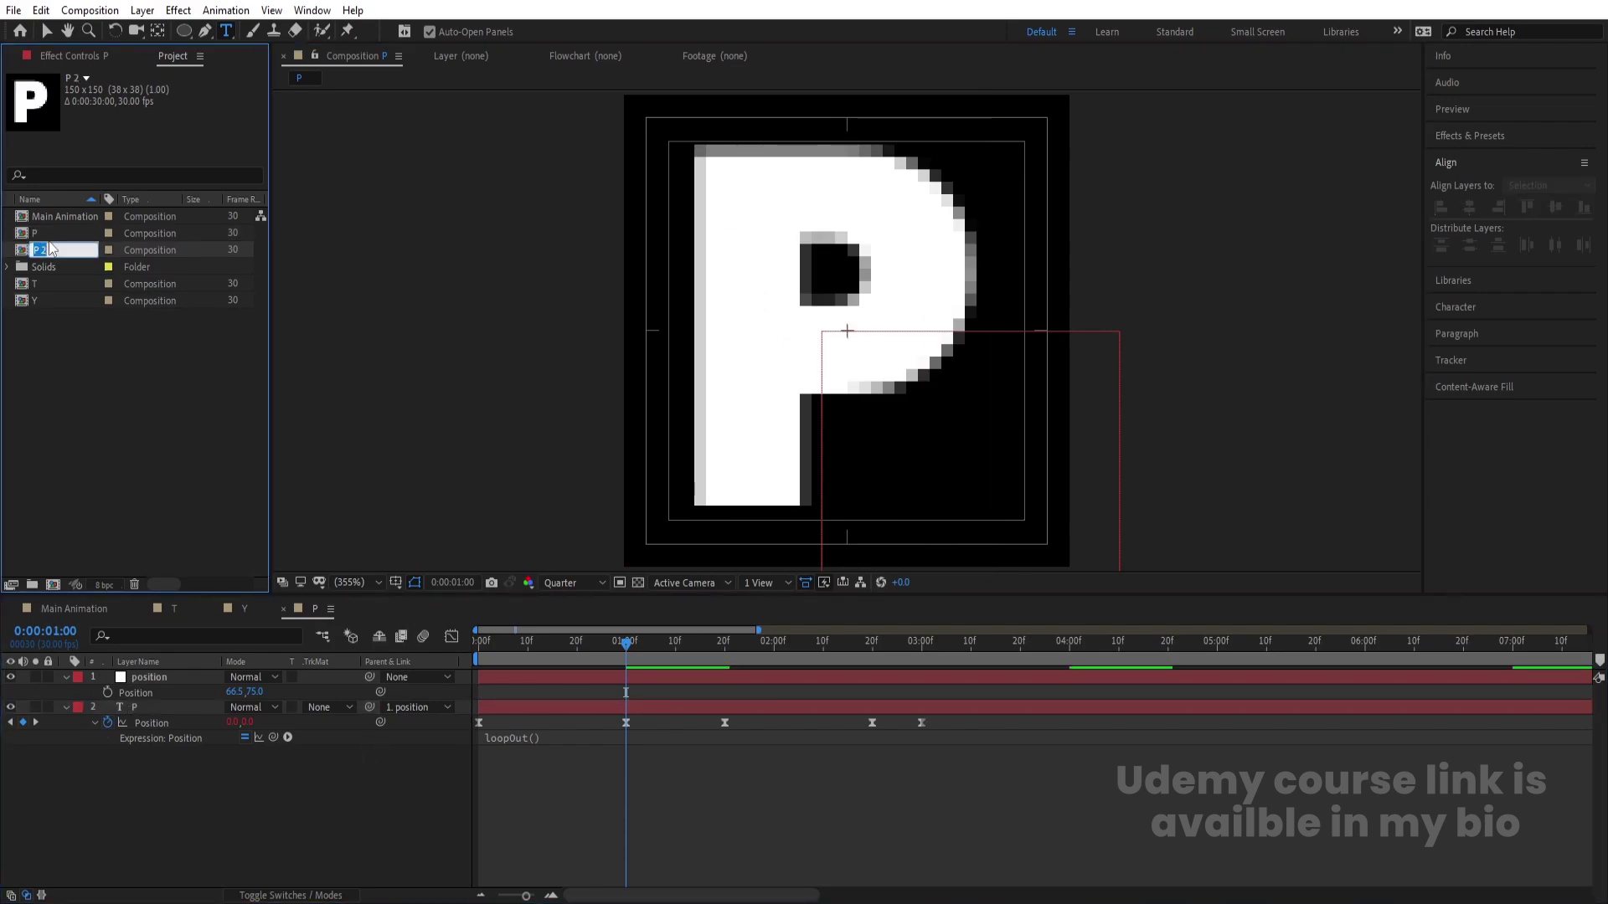
text(O)
key(Return)
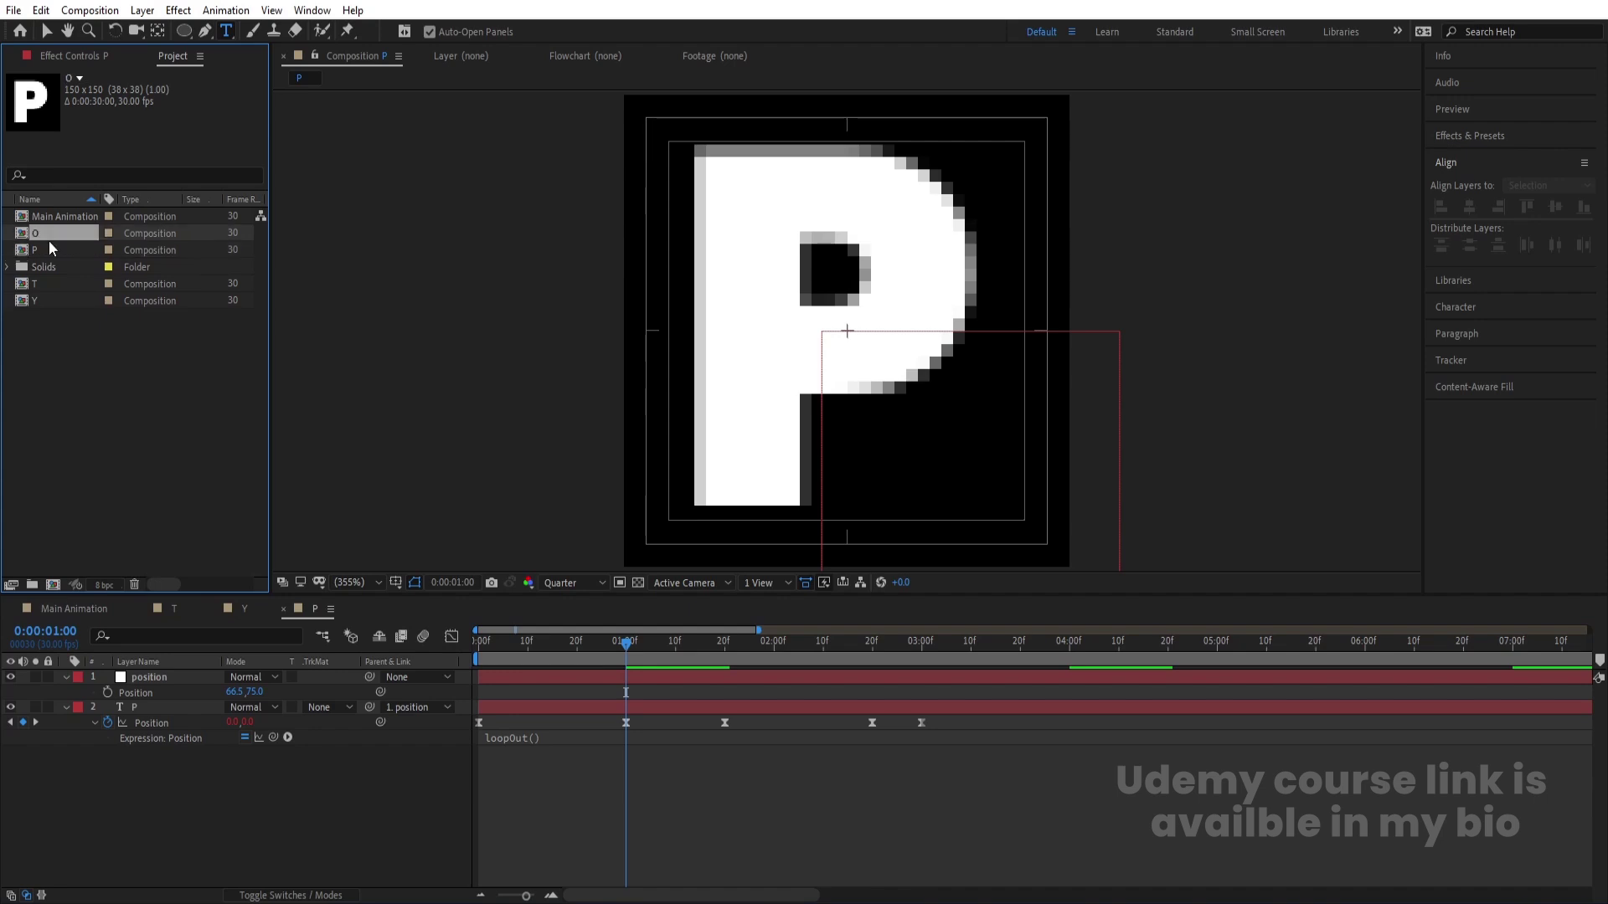
Step: Change the text layer in the O composition to the letter O
double_click(35, 235)
double_click(771, 269)
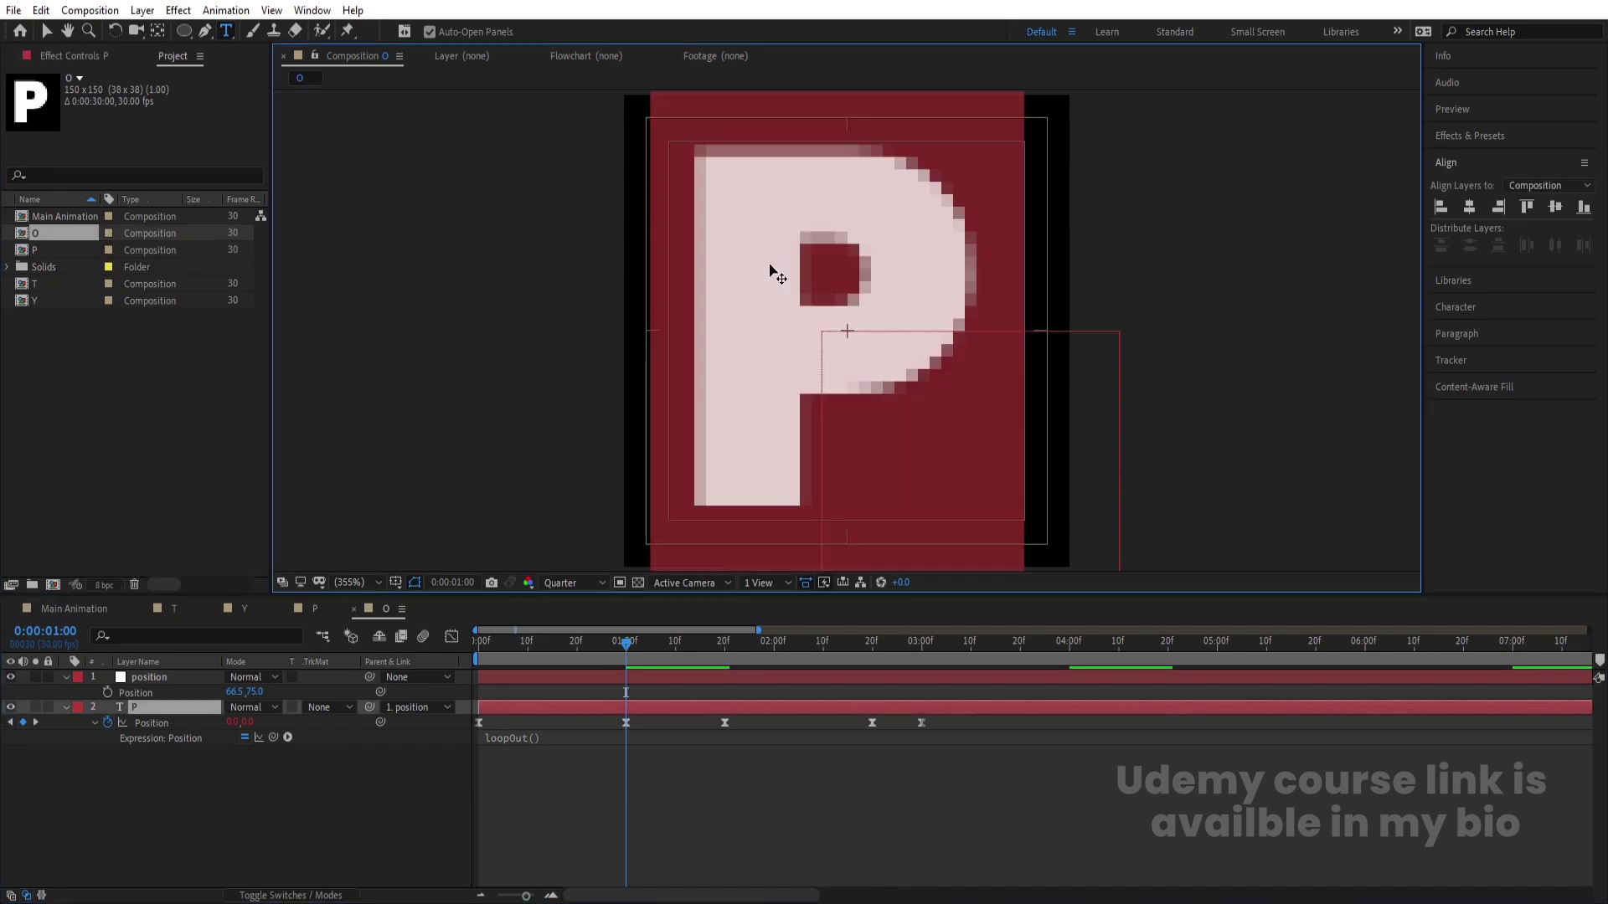
text(O)
Step: Duplicate the O composition in the project and rename the copy as G
click(50, 238)
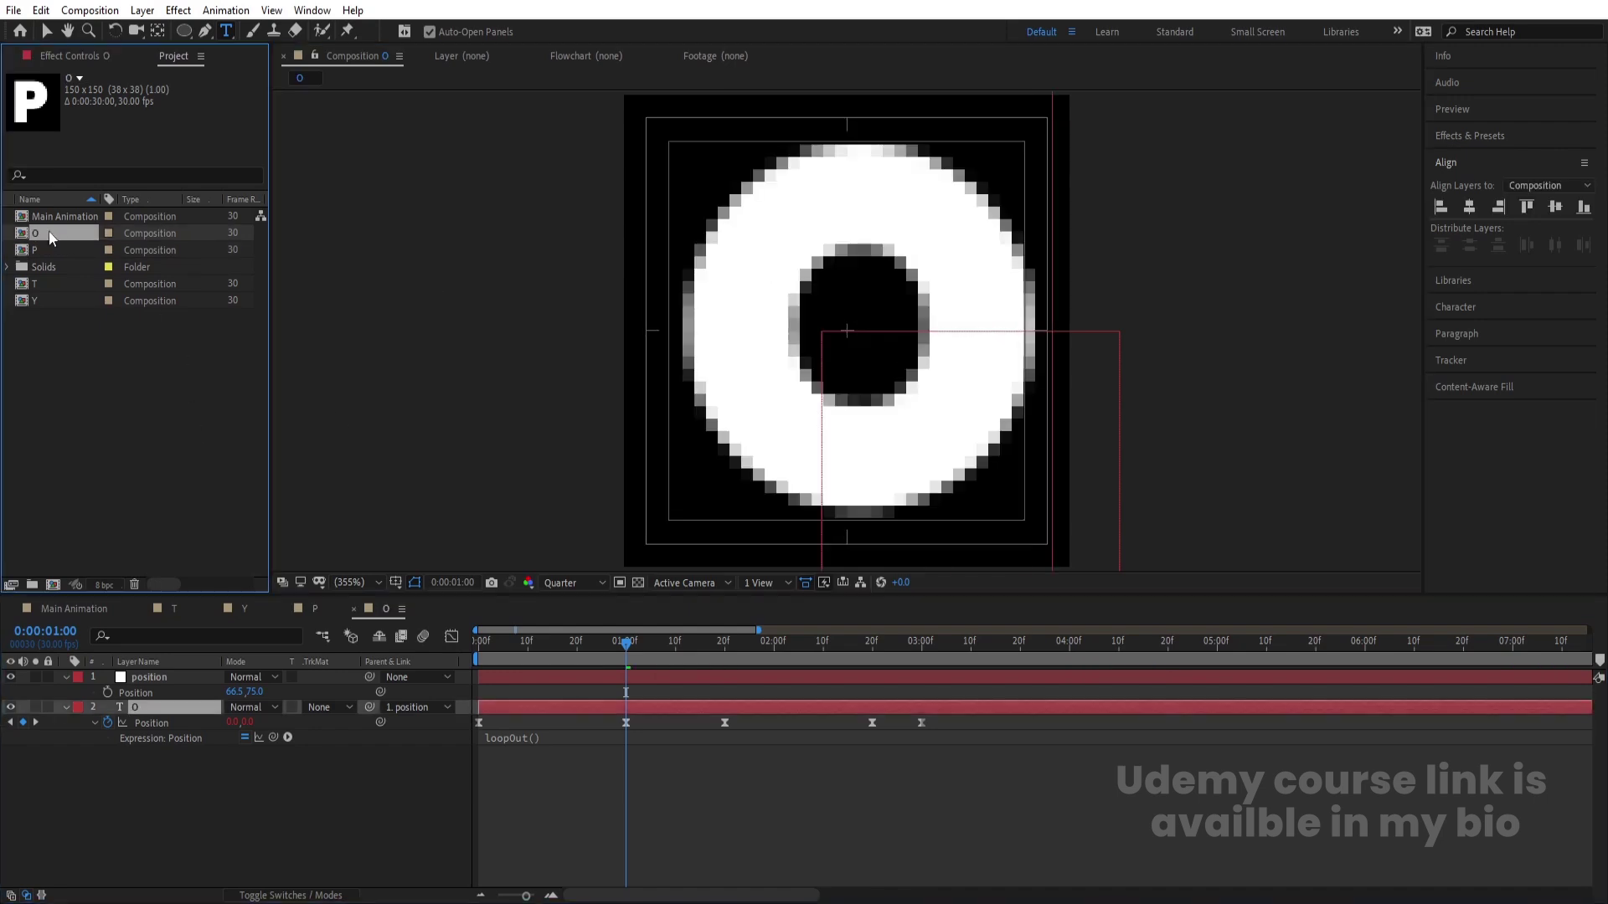
key(ctrl+d)
key(Return)
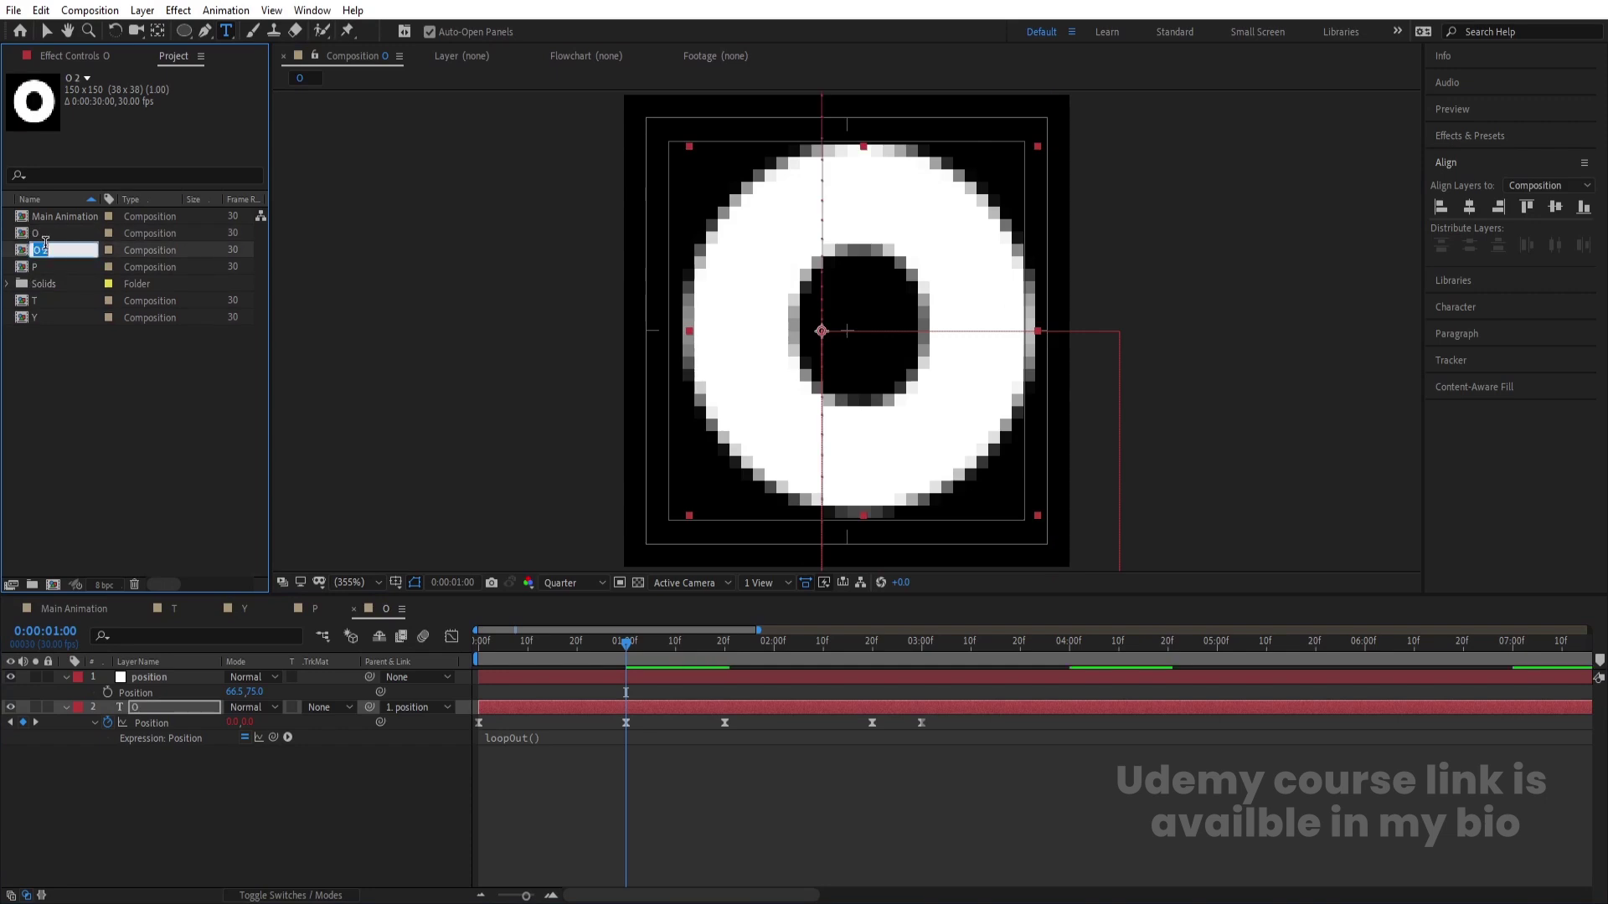
text(G)
key(Return)
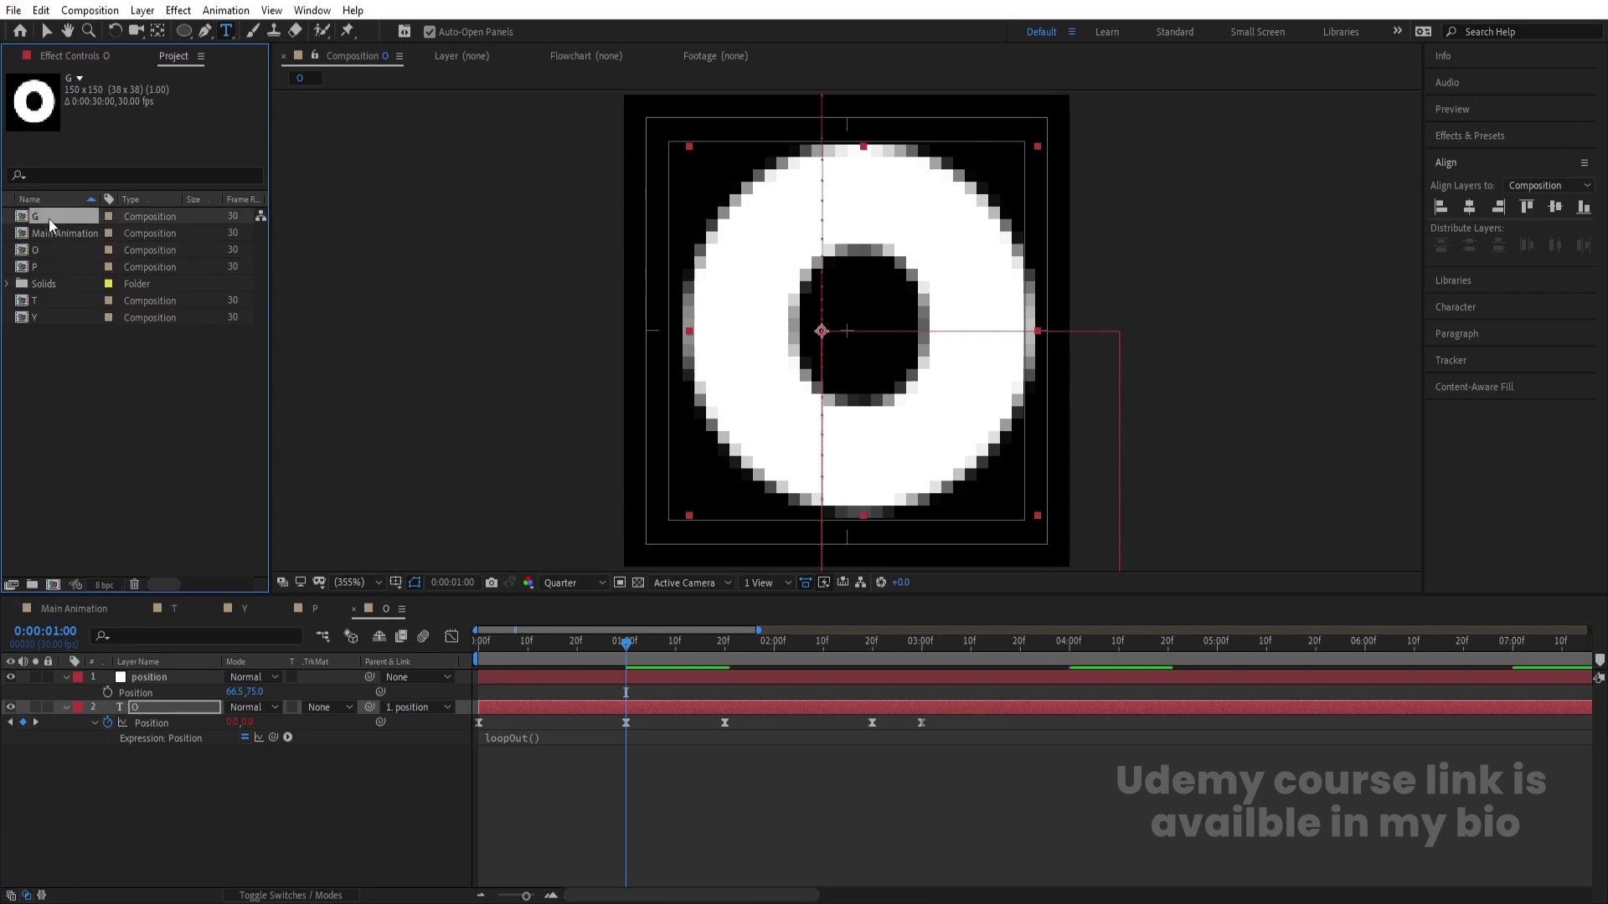
Step: Change the text layer in the G composition to the letter G
double_click(52, 216)
double_click(780, 267)
text(G)
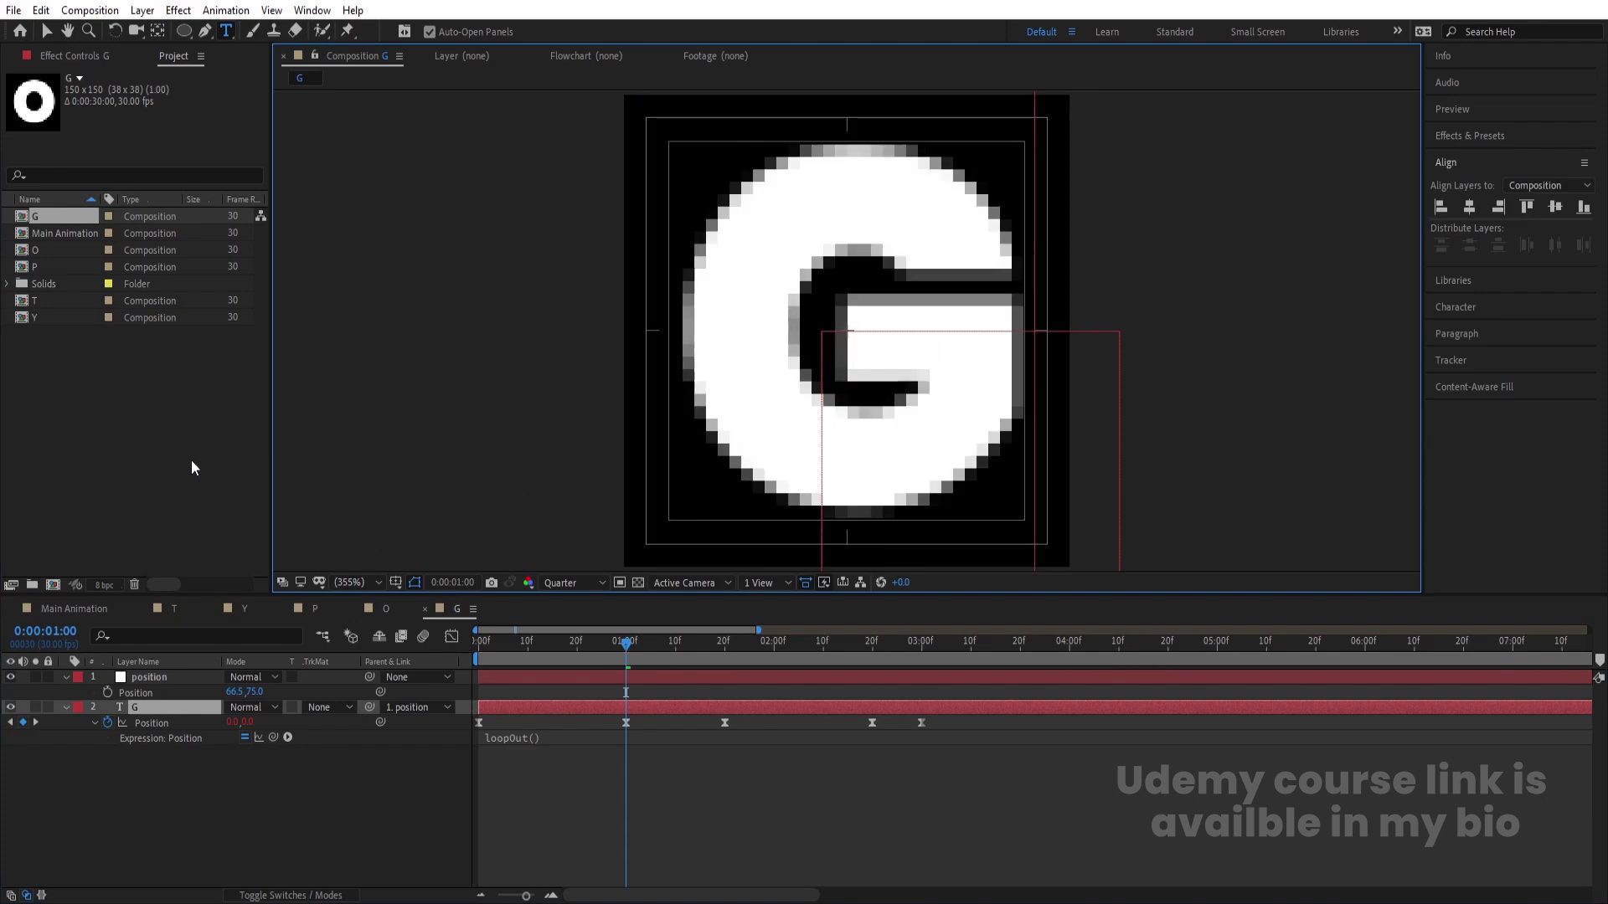
click(164, 431)
Step: Duplicate the G composition in the project and rename the copy as R
click(63, 215)
key(ctrl+d)
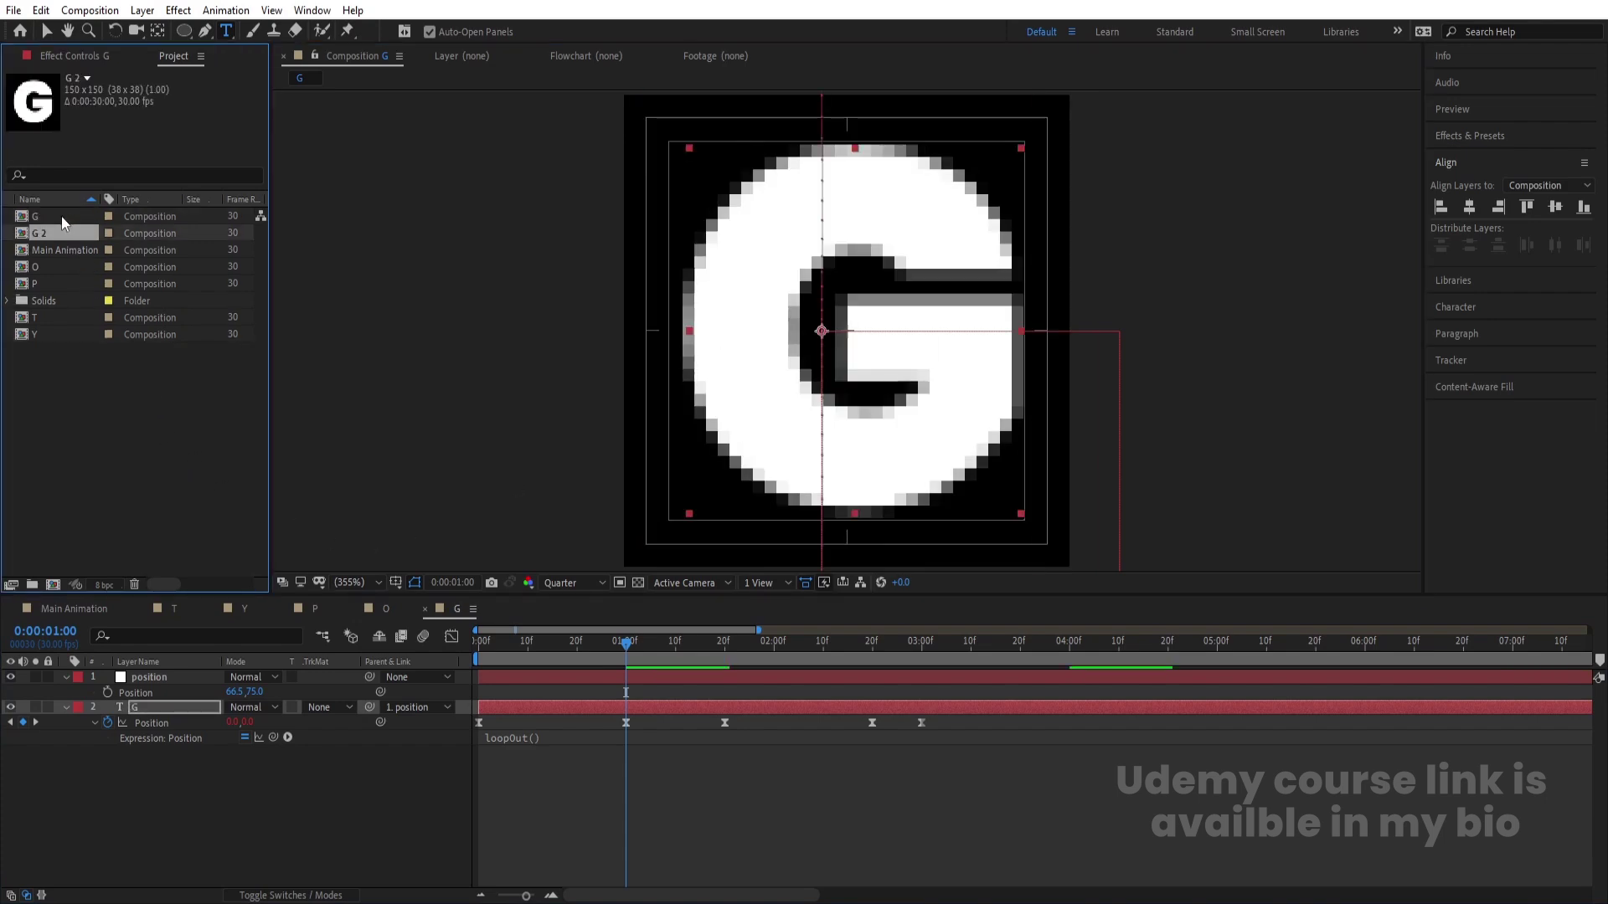
text(R)
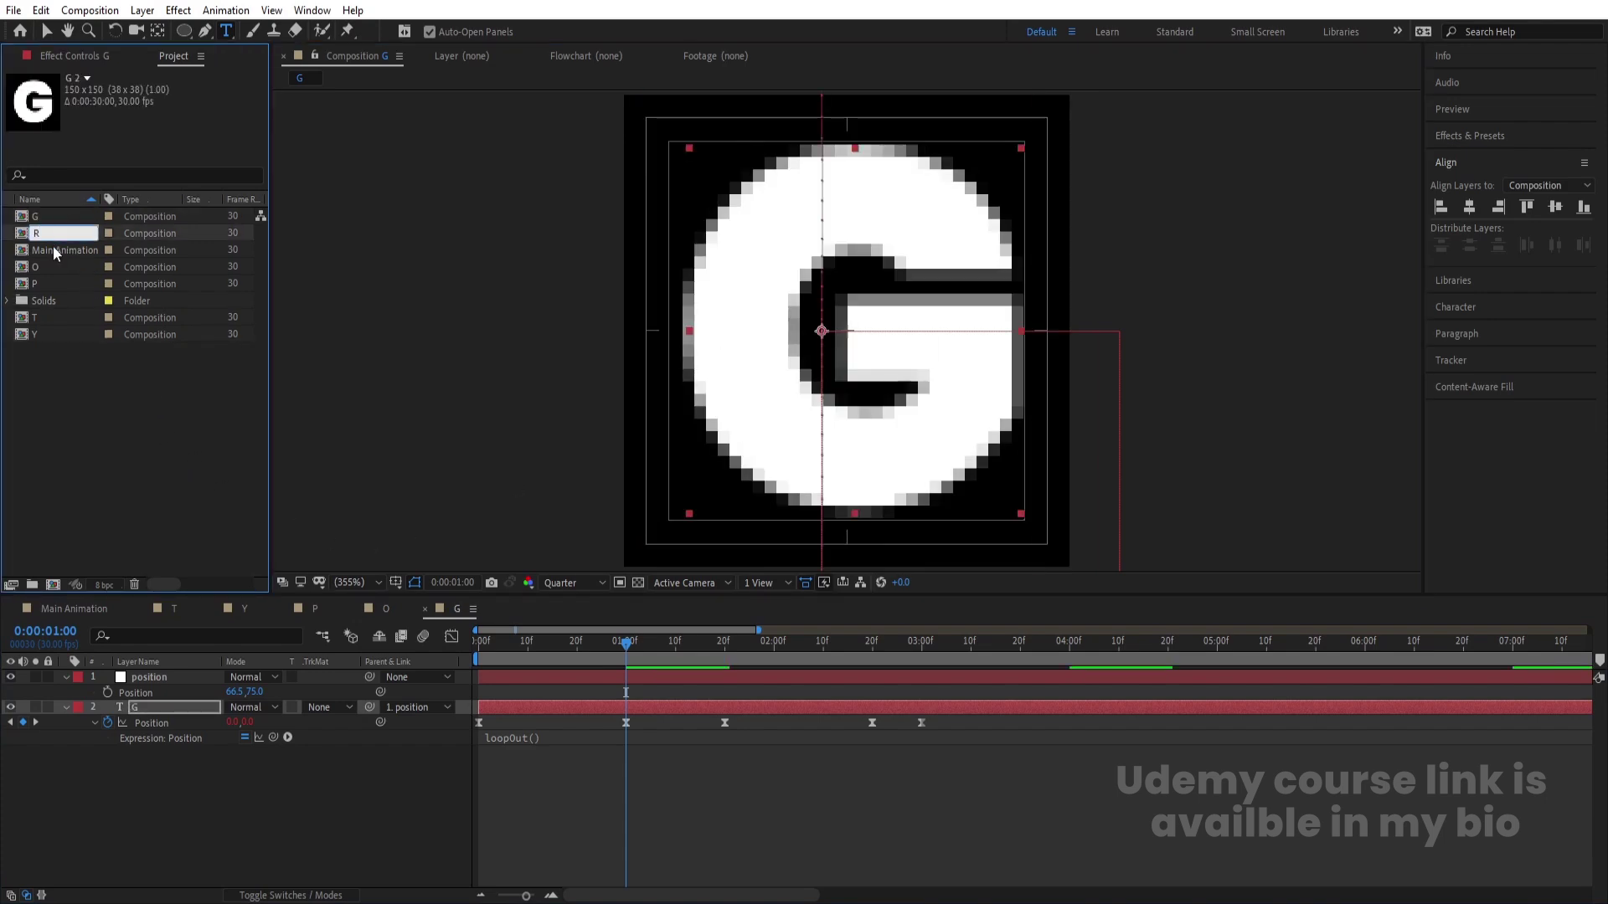
key(Return)
Step: Change the text layer in the R composition to the letter R
double_click(37, 283)
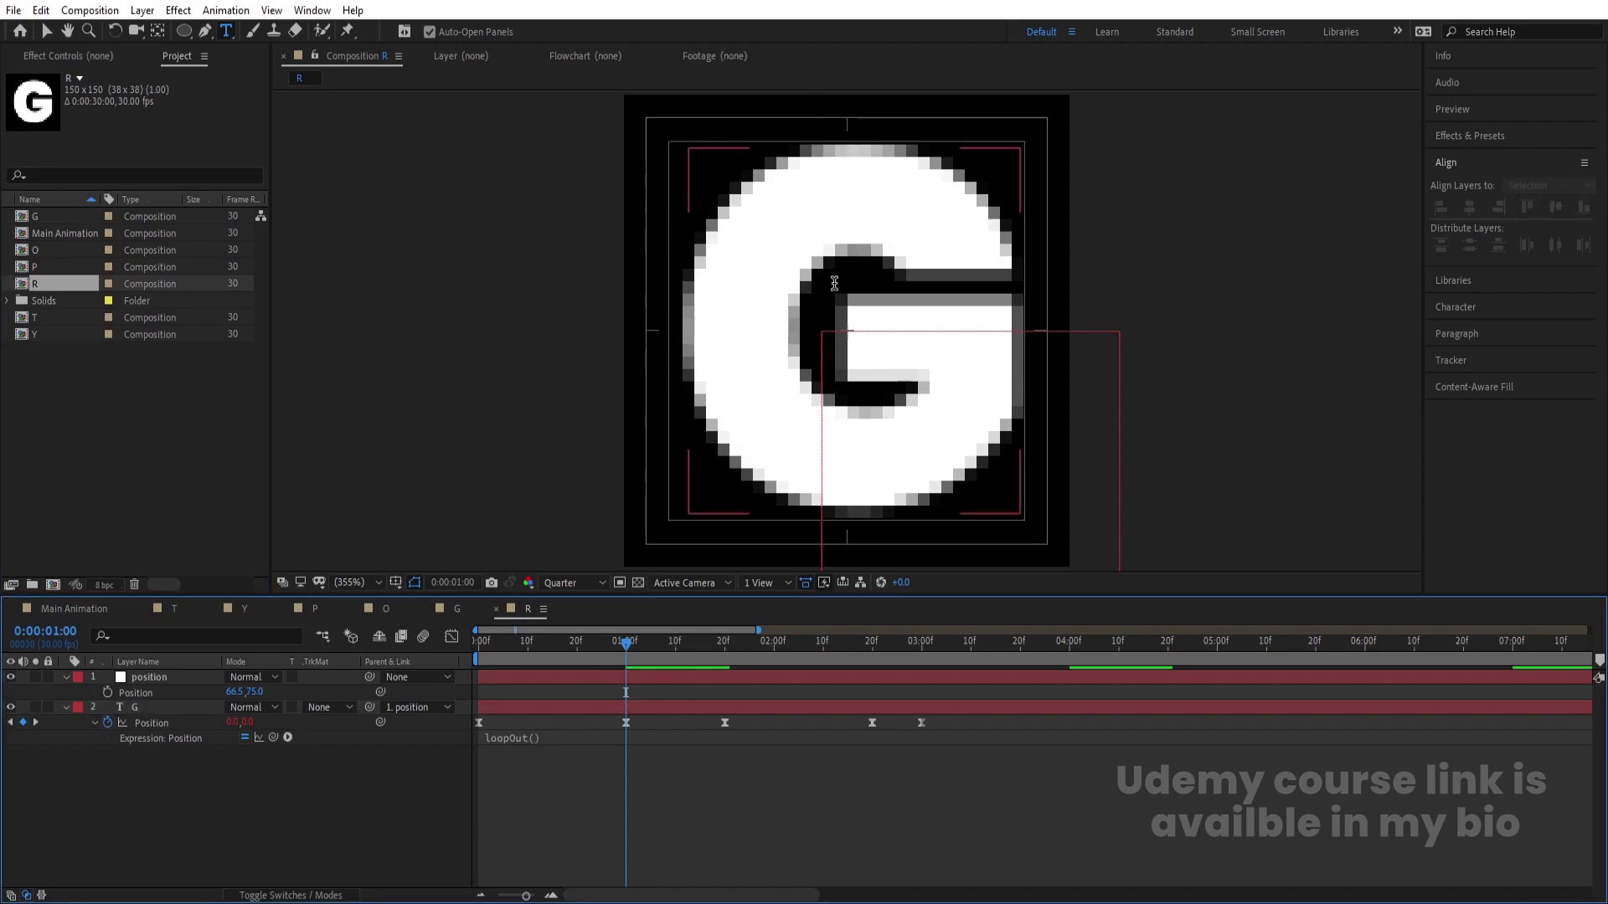
click(885, 269)
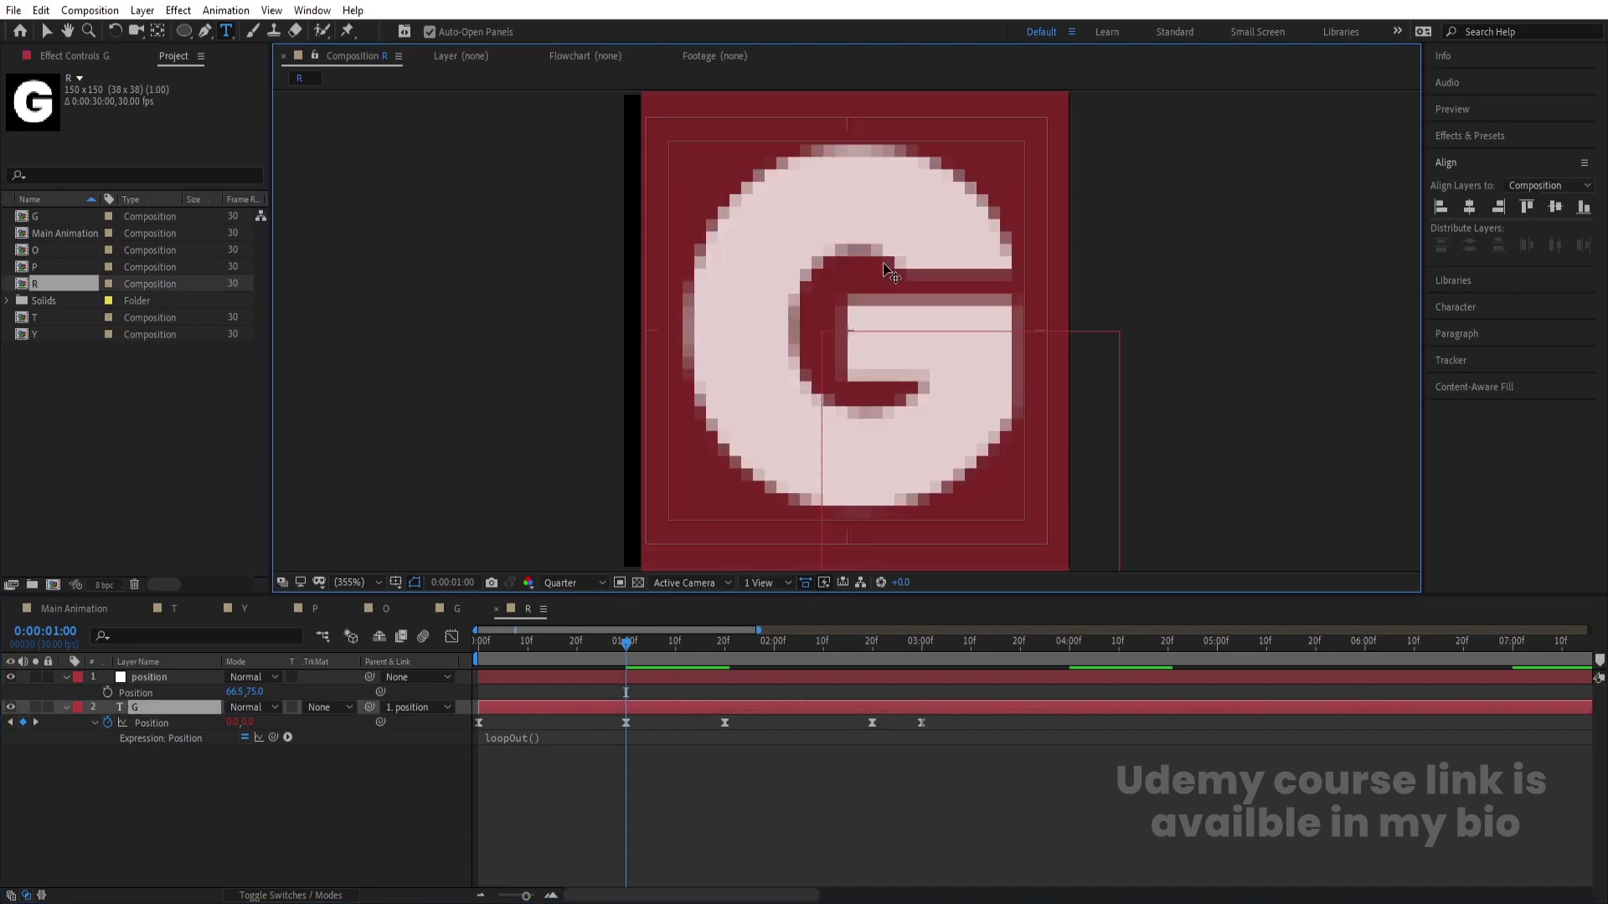
text(R)
click(187, 425)
Step: Duplicate the R composition in the project and rename the copy as A
click(41, 283)
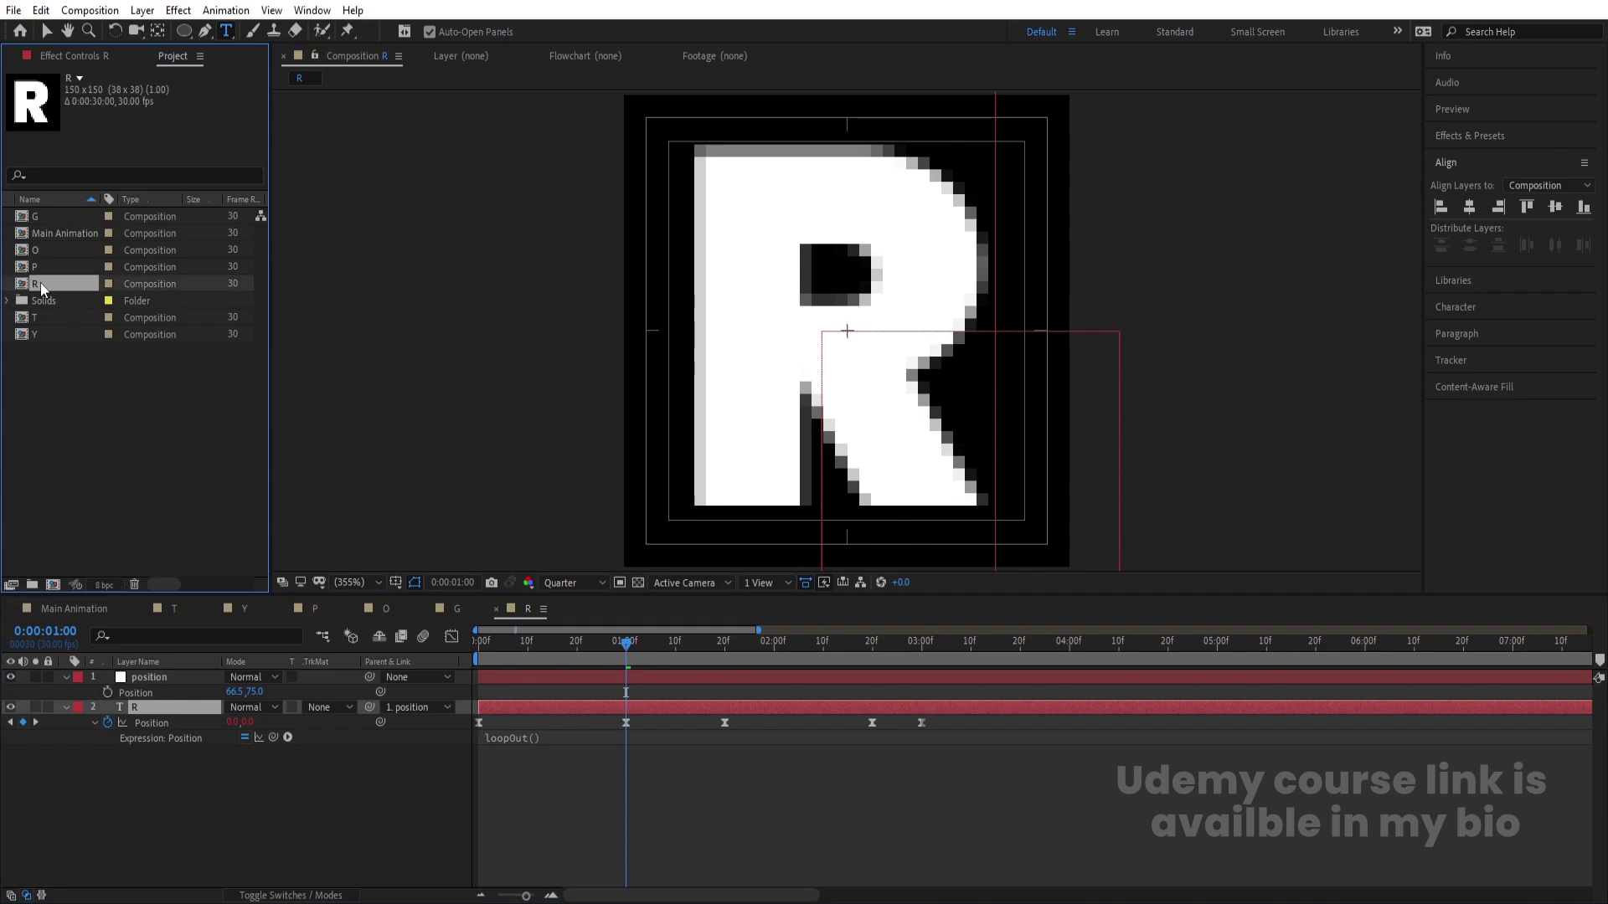
key(ctrl+d)
key(Return)
text(A)
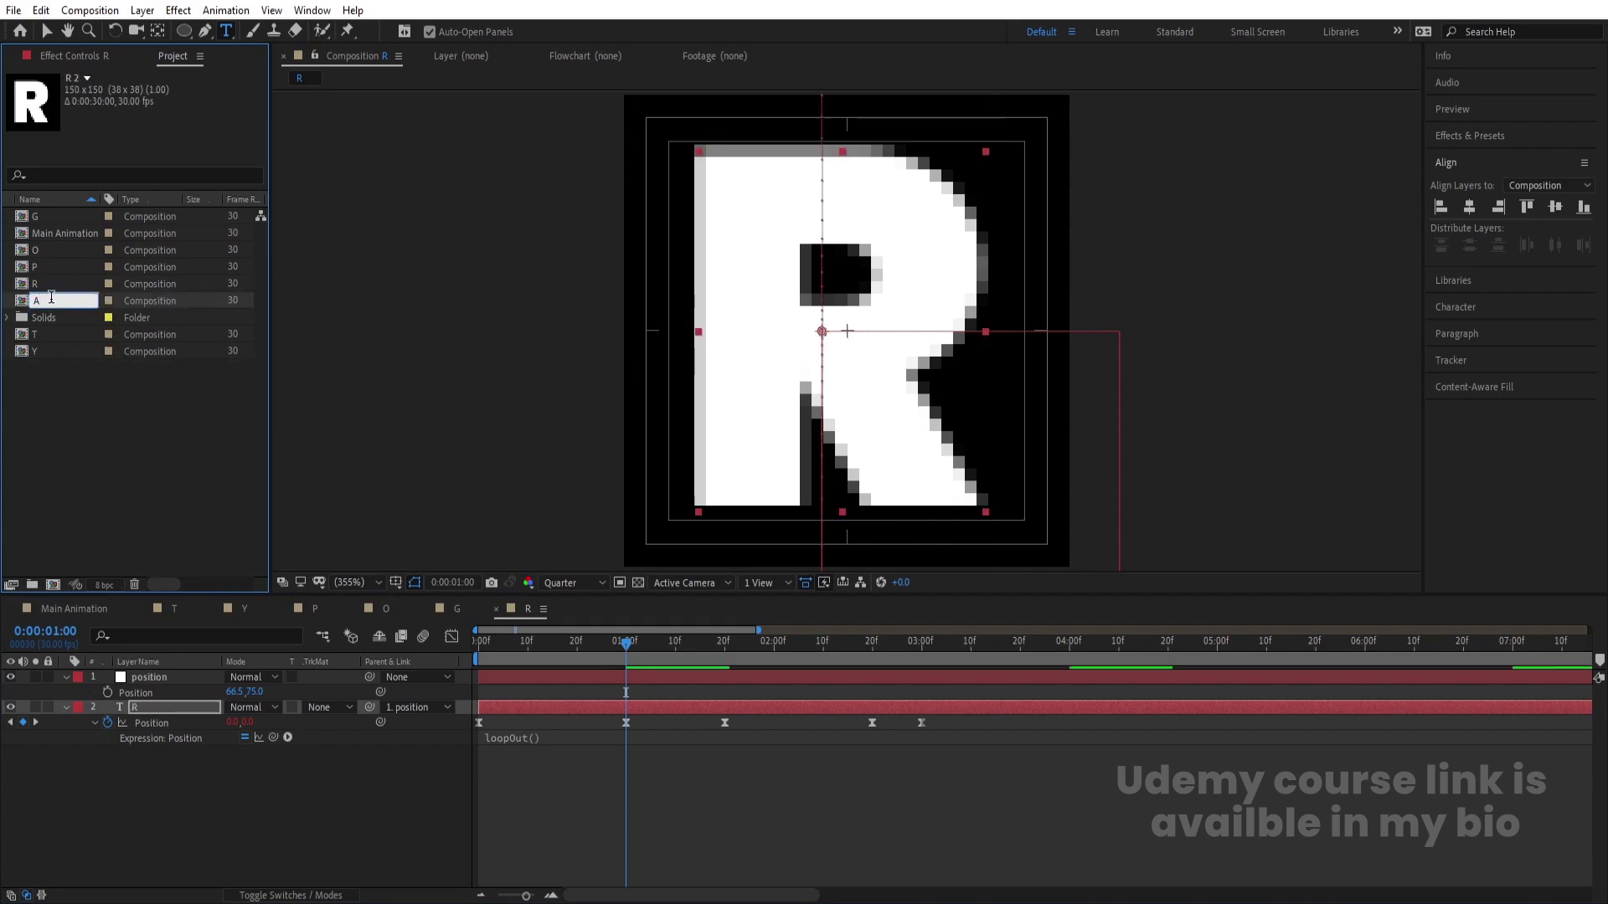
key(Return)
Step: Change the text layer in the A composition to the letter A
double_click(47, 218)
double_click(824, 261)
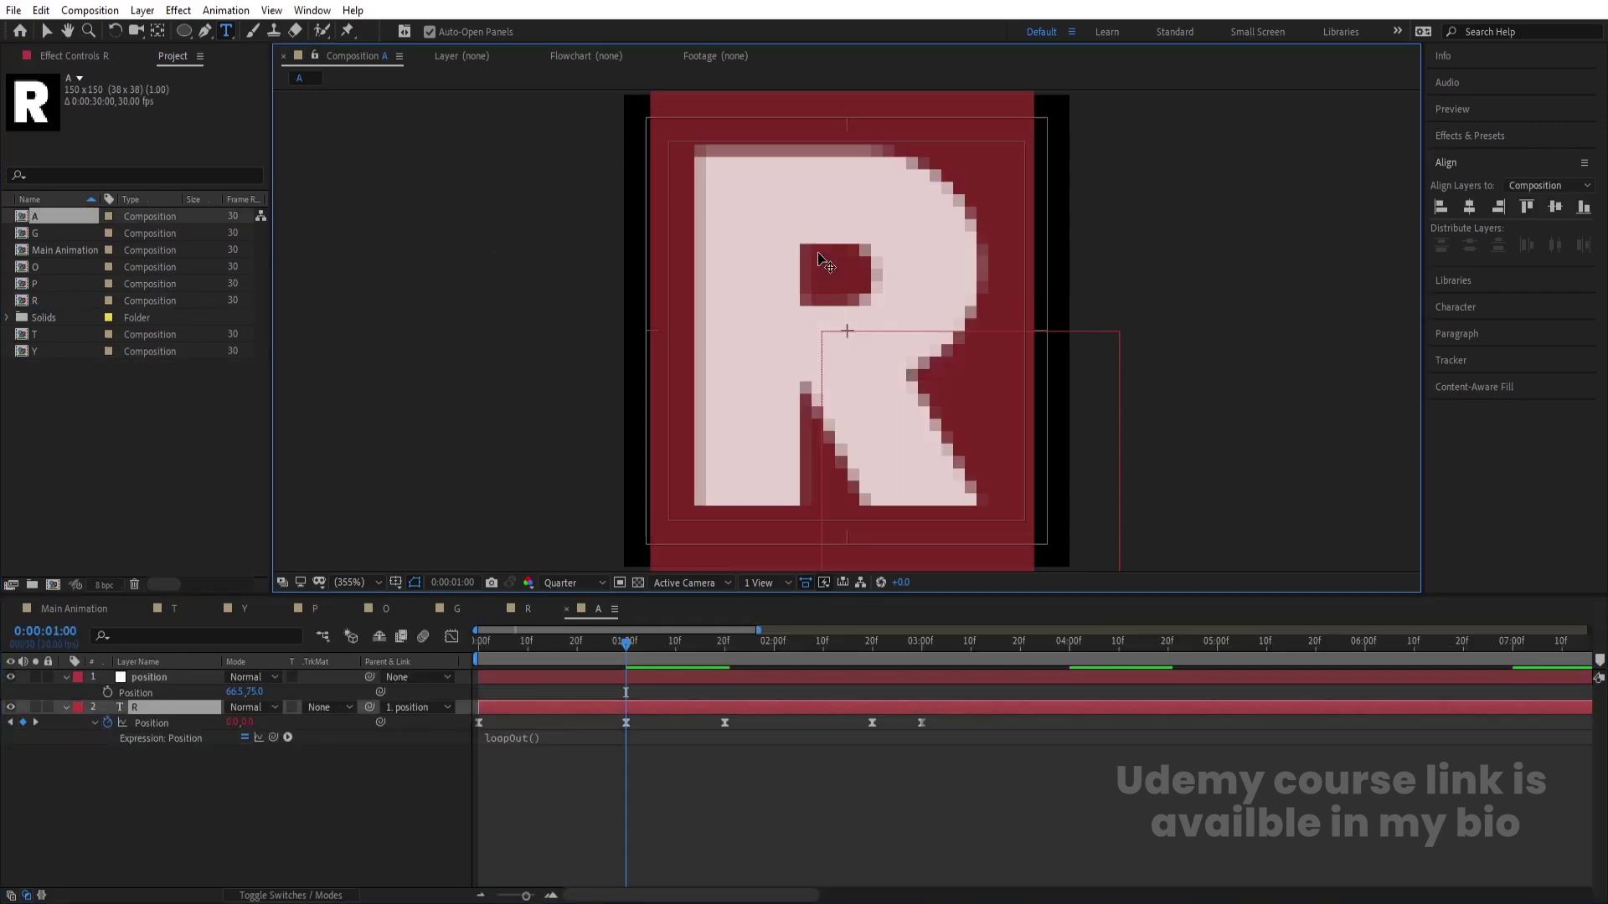
text(A)
click(138, 411)
Step: Duplicate the A composition in the project and rename the copy as H
click(44, 219)
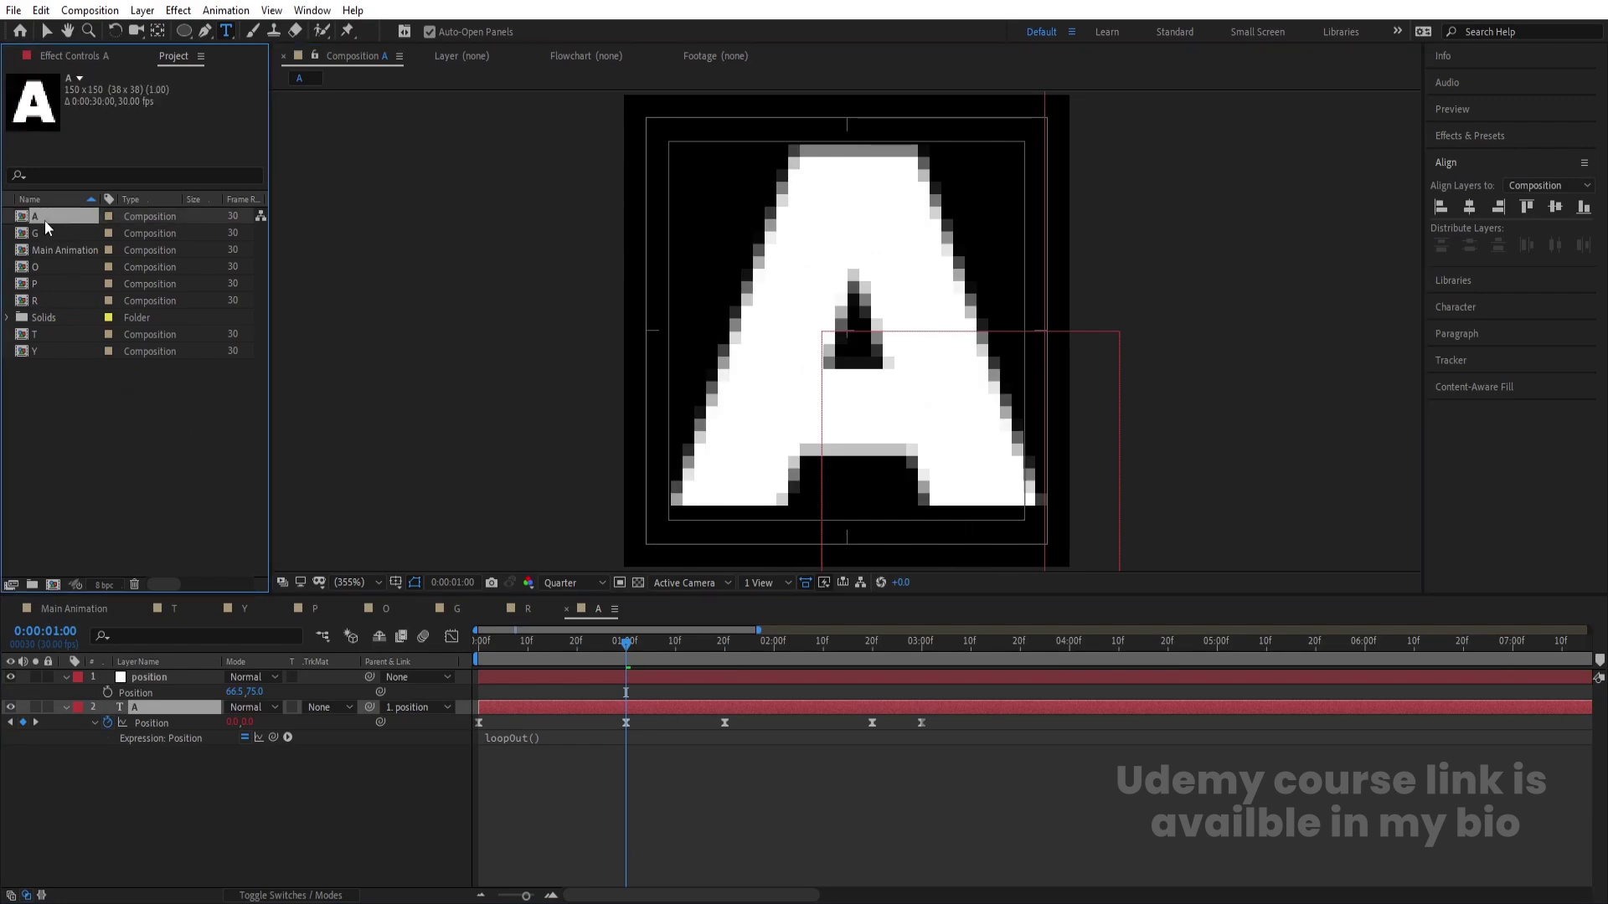
key(ctrl+d)
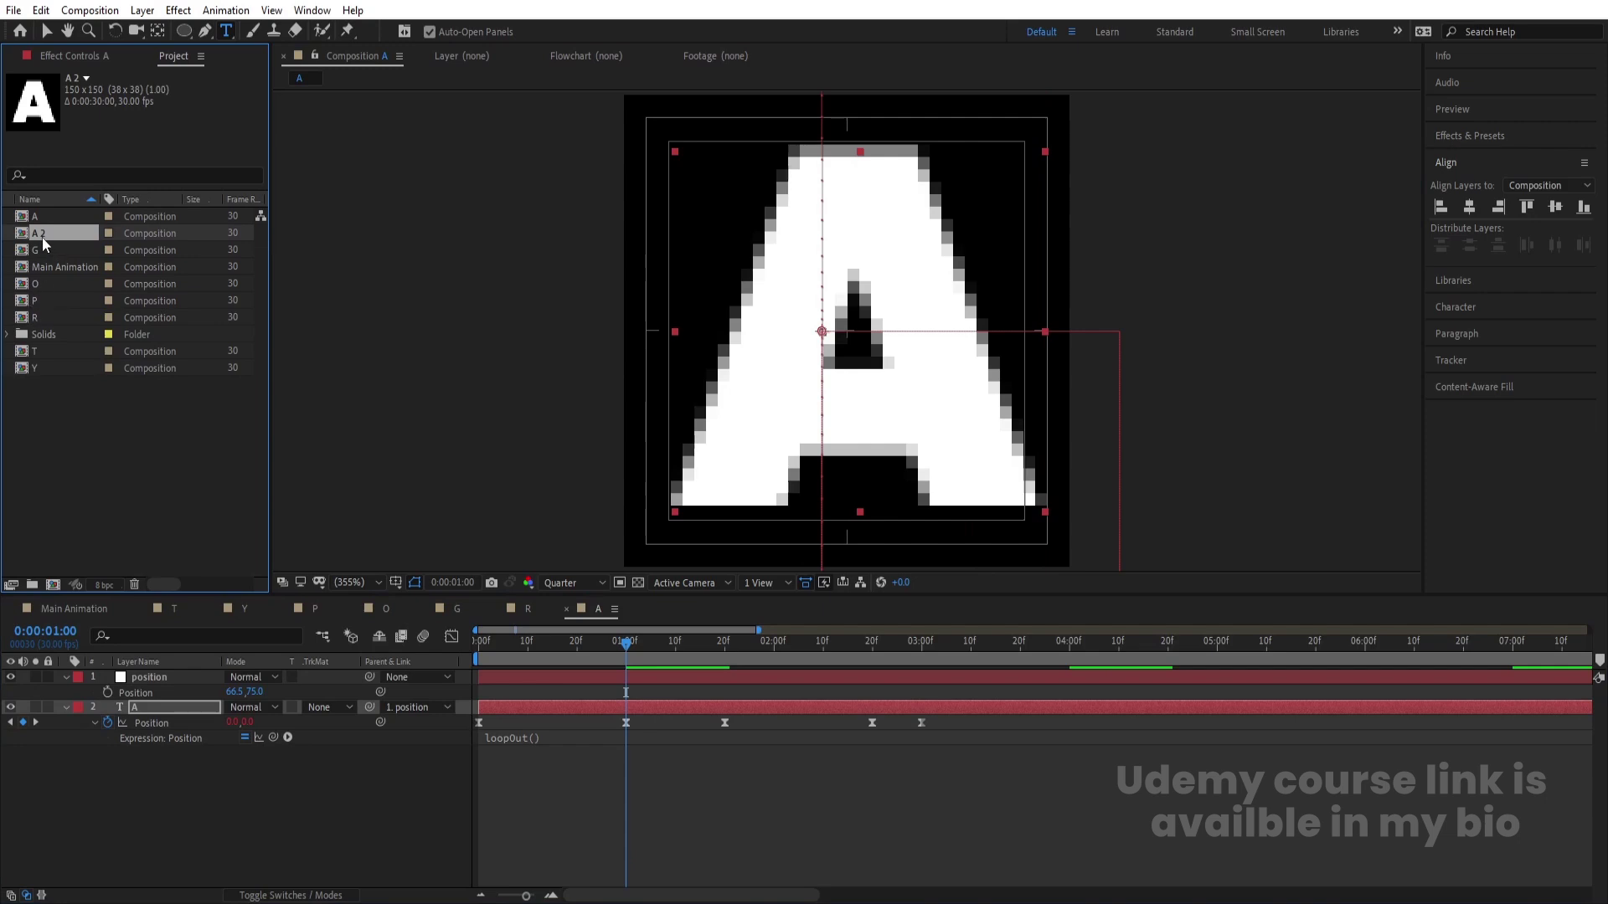
key(Return)
text(H)
key(Return)
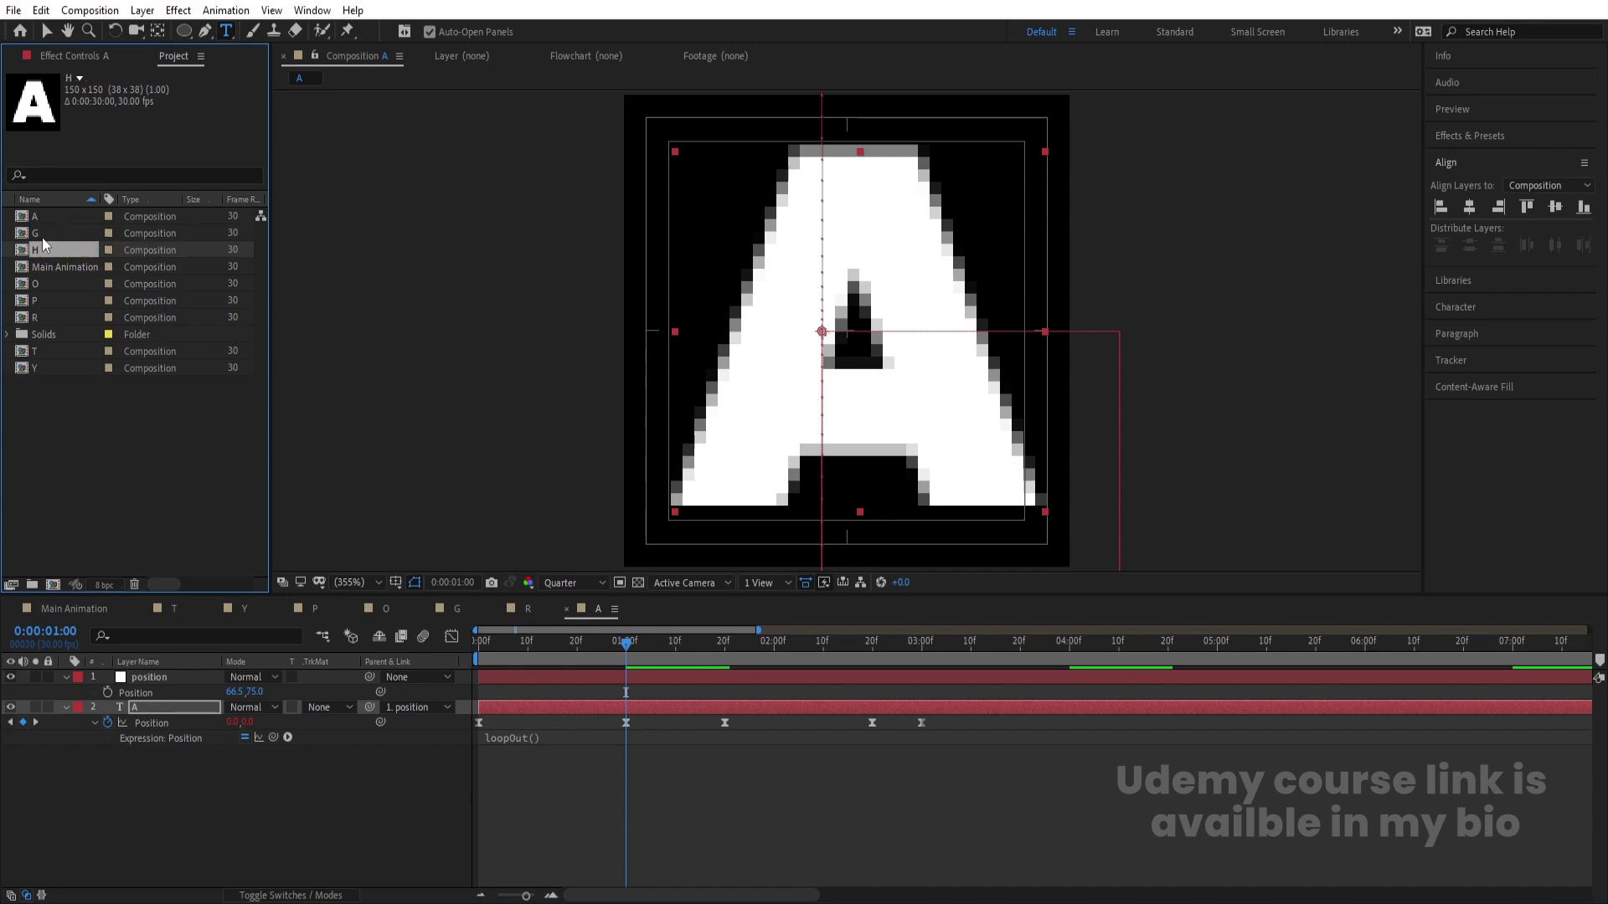
Step: Open the Y composition and select its position null to check the letter's centring
click(48, 368)
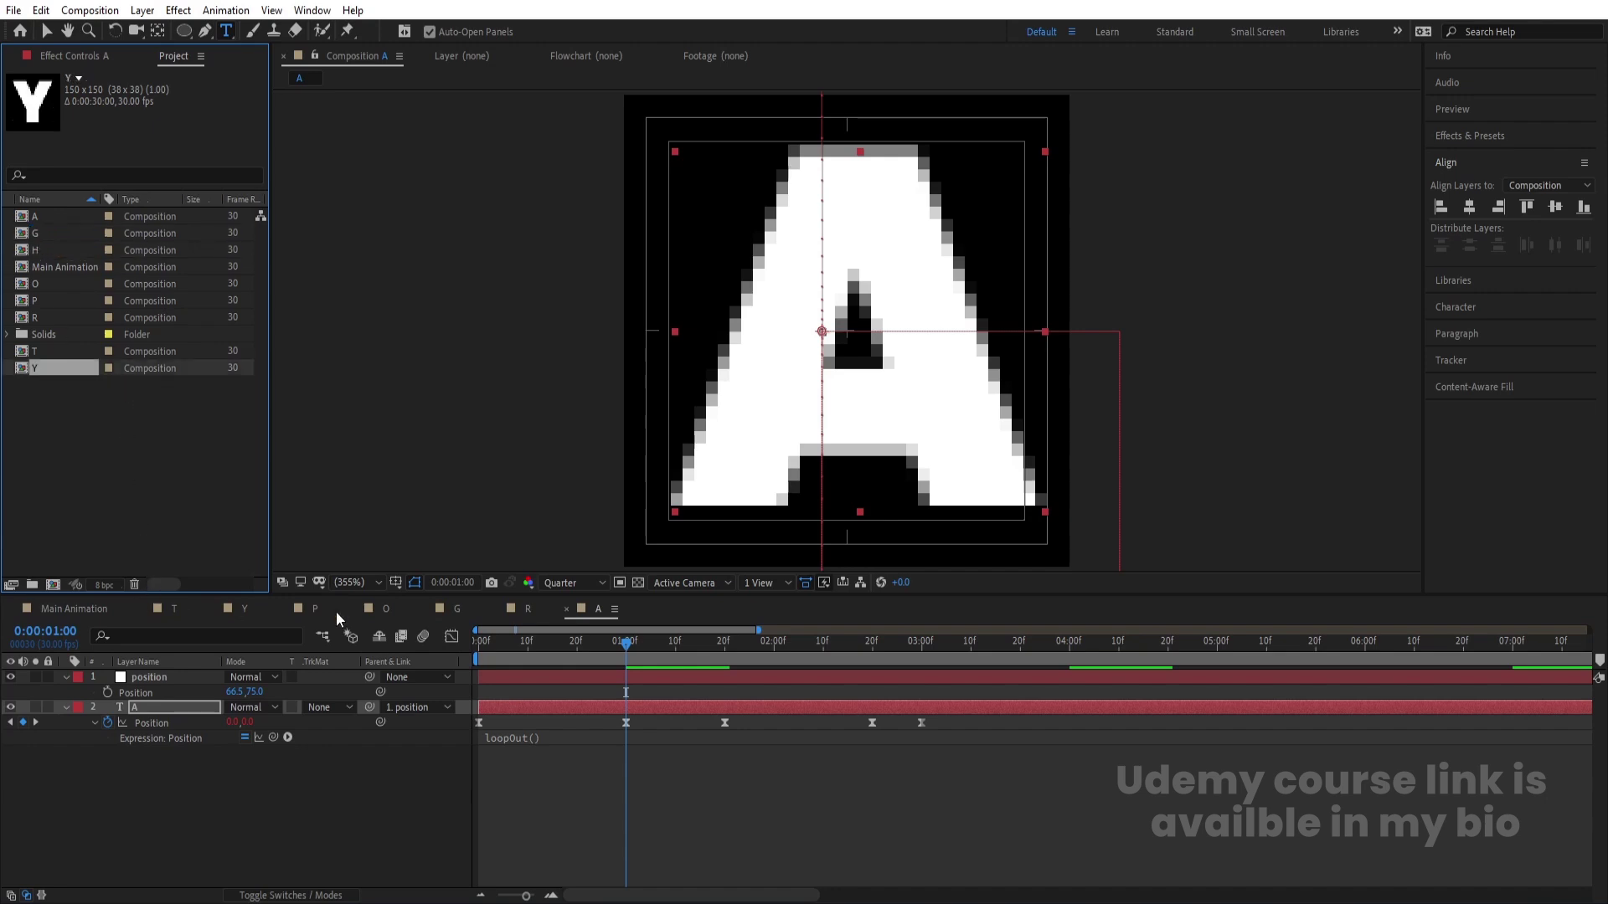
click(238, 611)
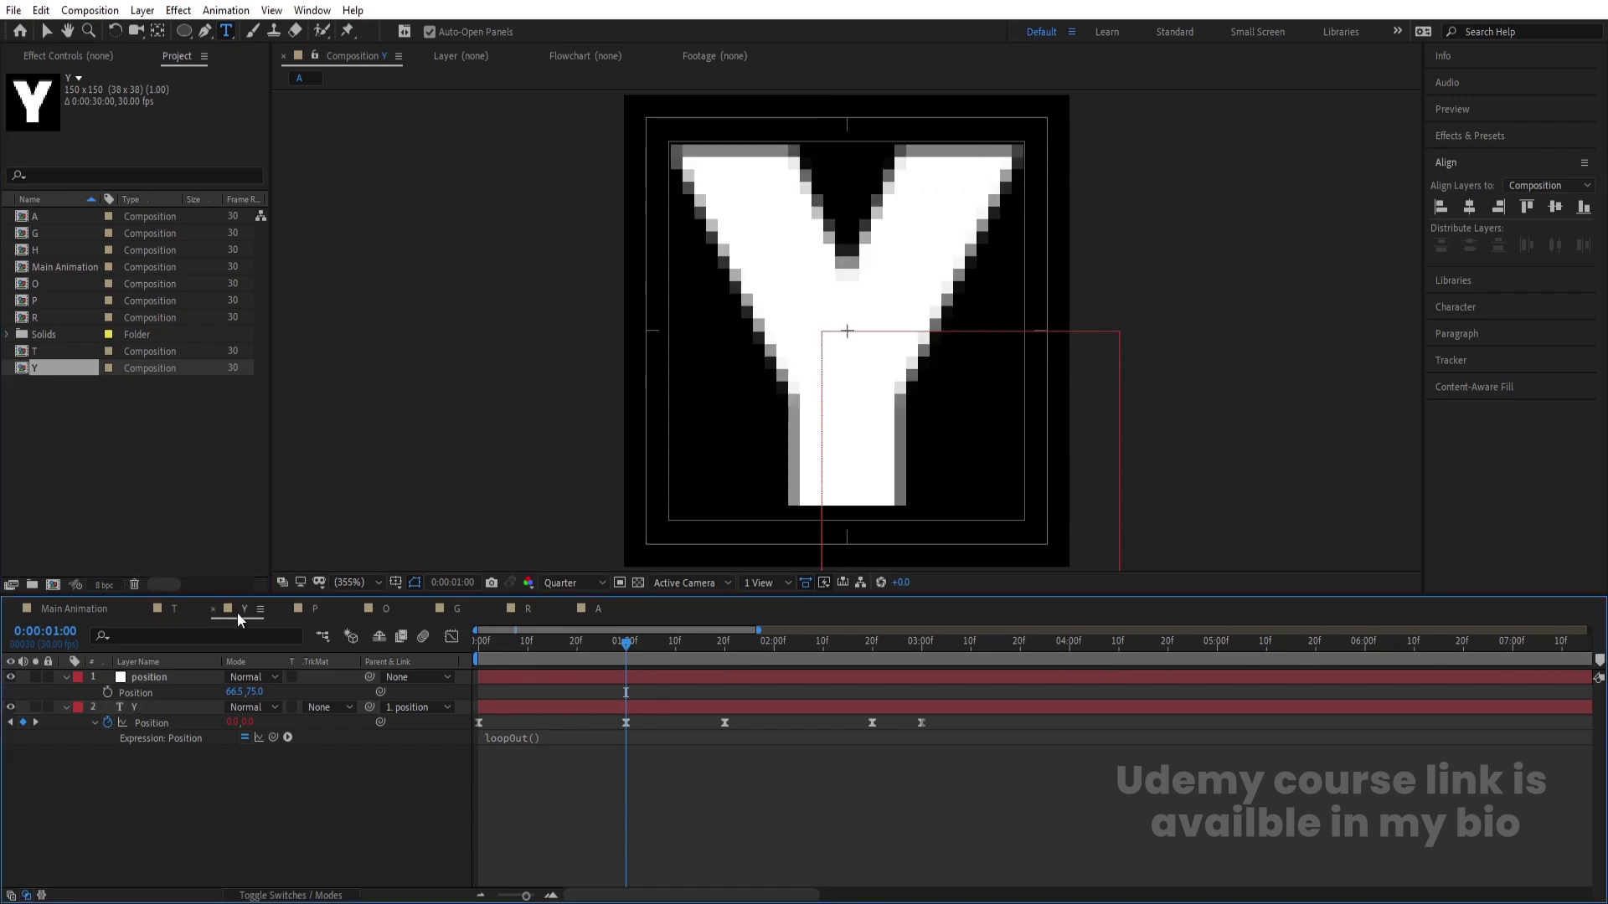
click(632, 680)
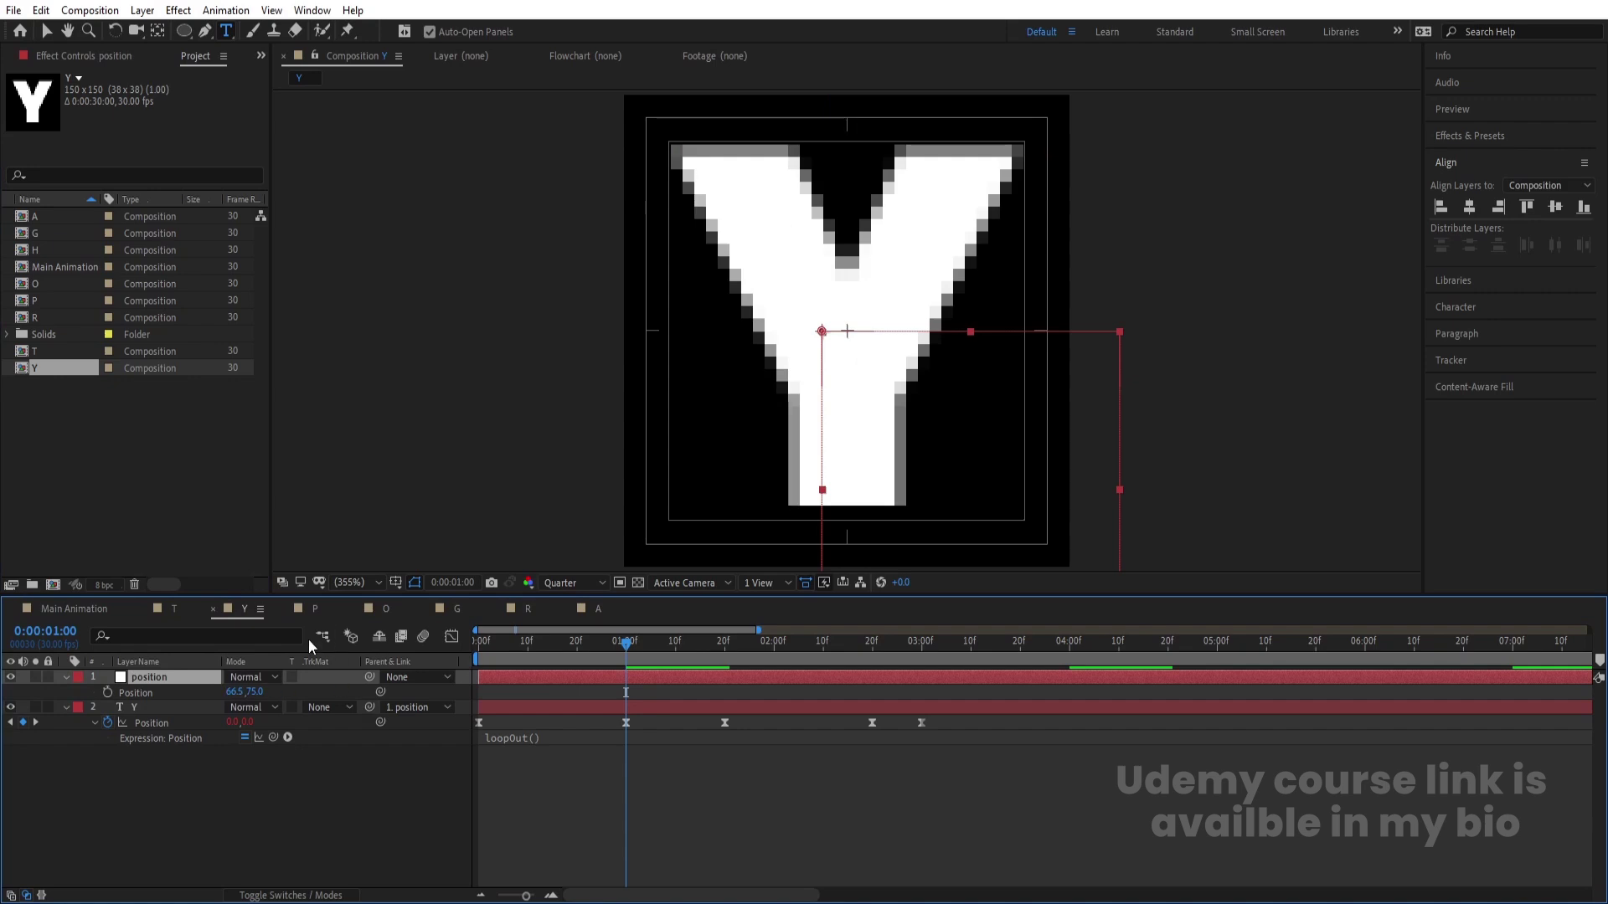
key(Right)
Step: Move the position null in the P composition to 75.3, 75.0 to centre the letter horizontally
click(318, 604)
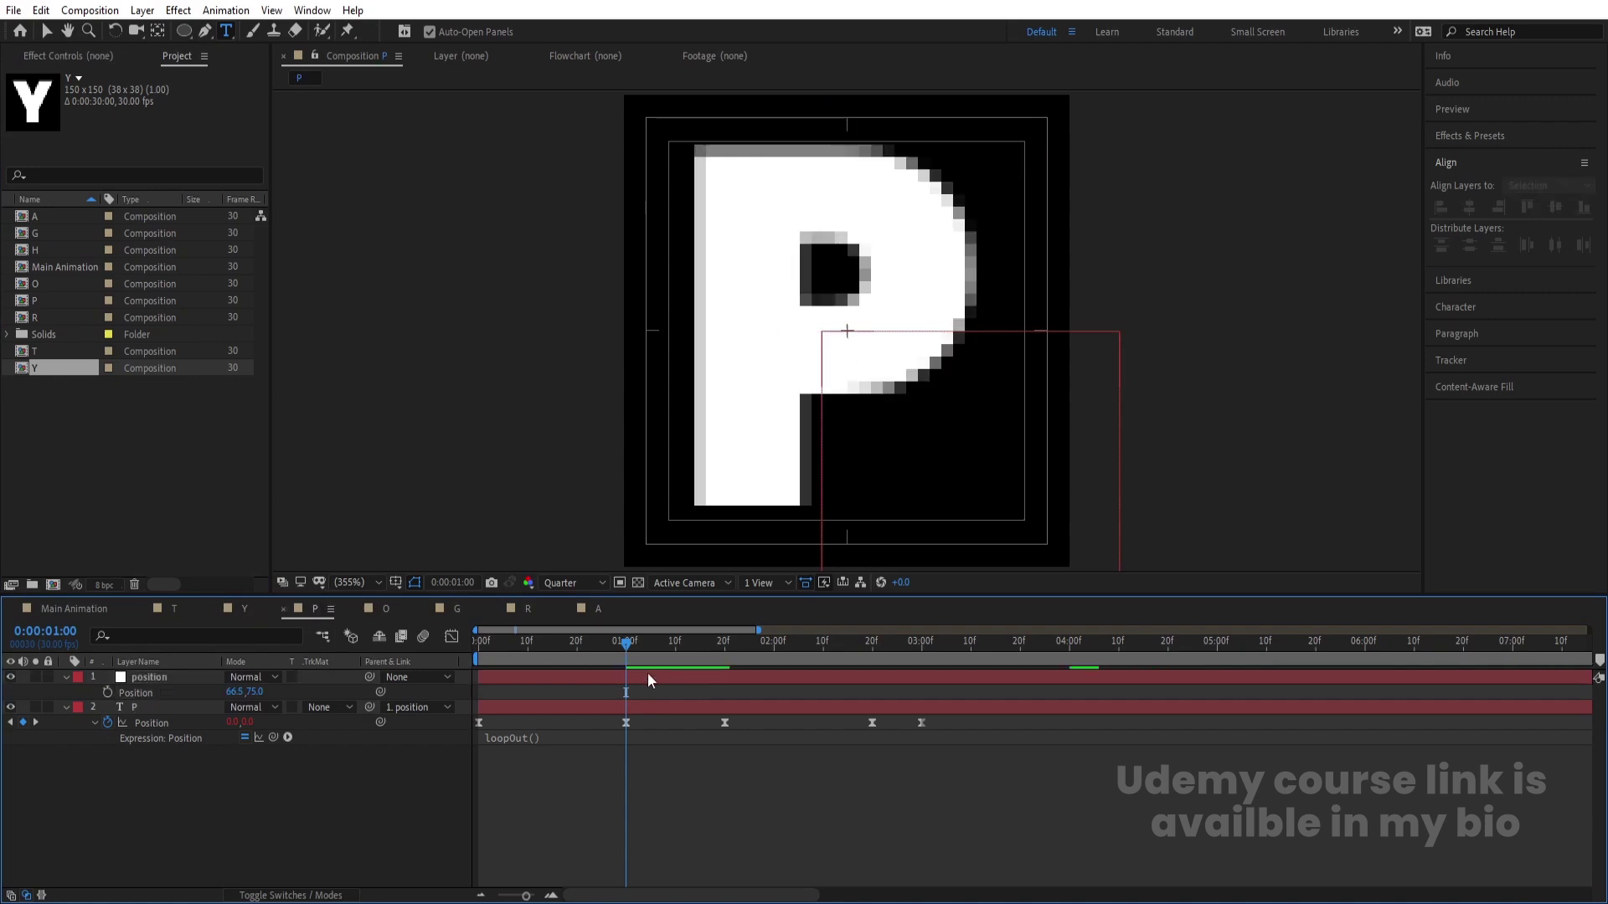
key(Right)
key(Right)
key(Right)
key(Right)
key(Right)
key(Right)
key(Right)
key(Right)
key(Right)
key(Right)
key(Right)
key(Right)
key(Right)
key(Right)
key(Right)
key(Right)
key(Right)
key(Right)
key(Right)
key(Right)
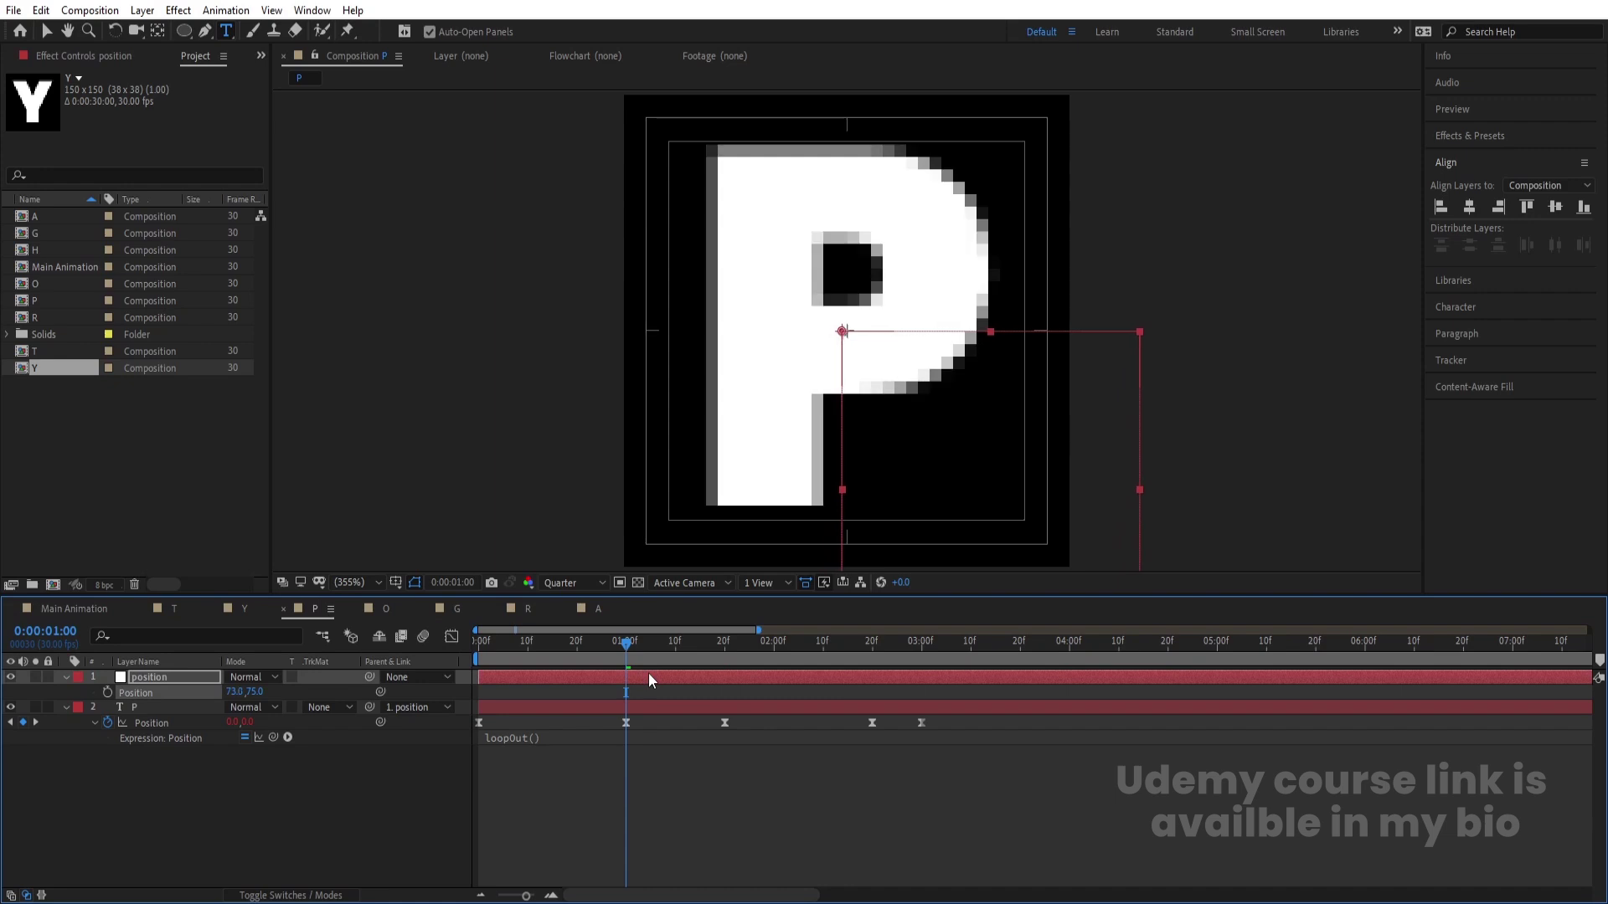
key(Right)
key(Right)
key(Right)
key(Right)
key(Right)
key(Right)
key(Right)
key(Right)
key(Right)
key(Right)
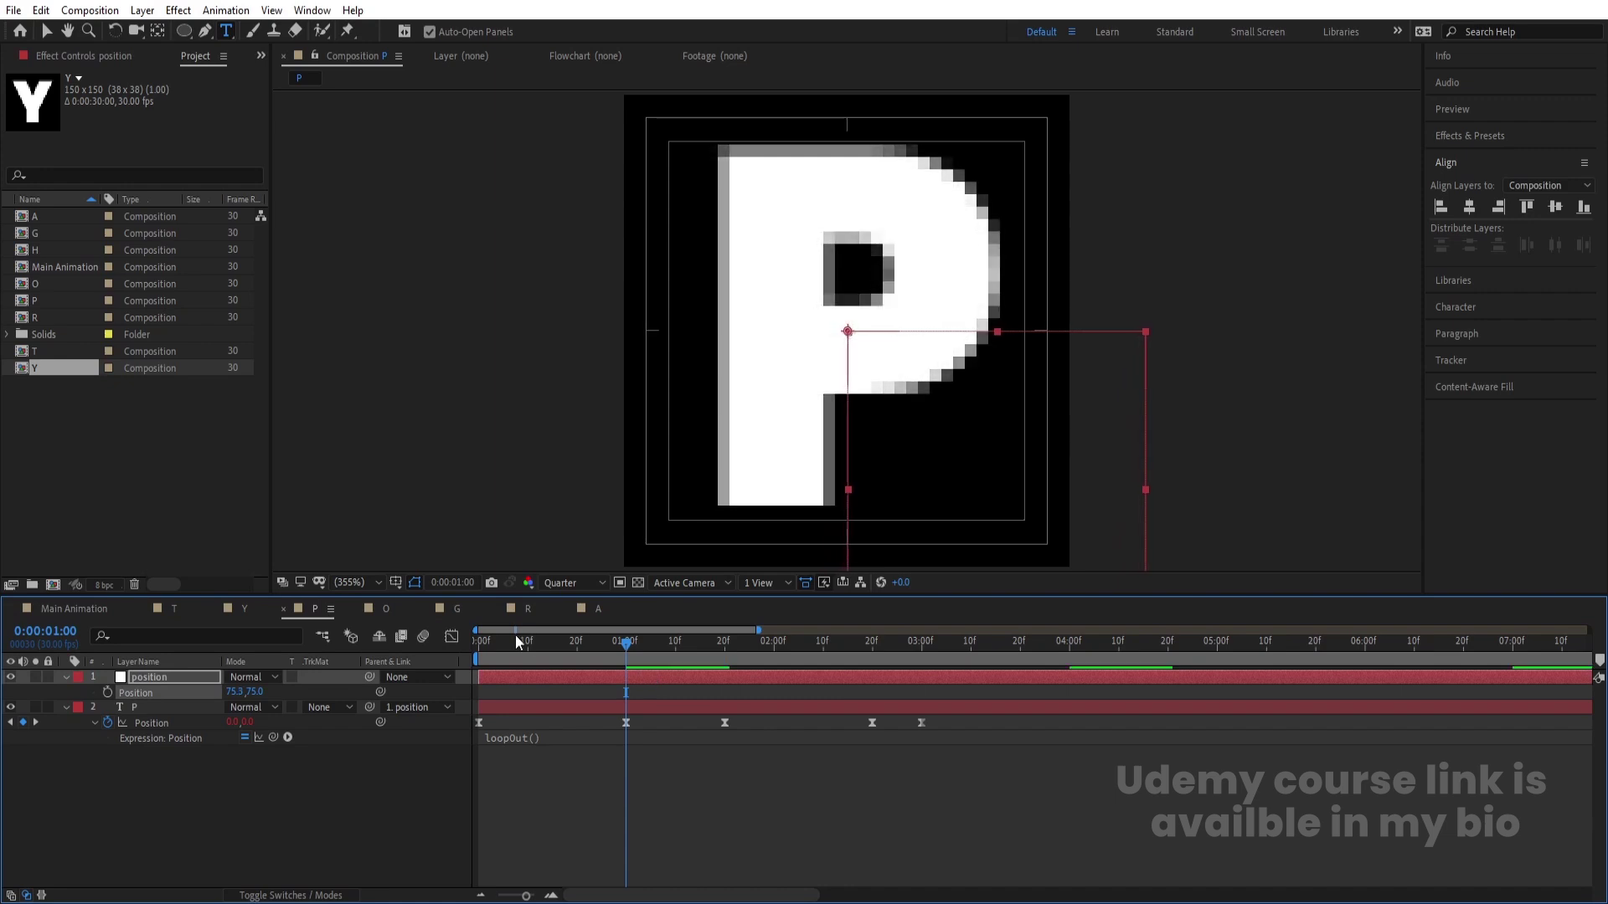
Step: Shift the position nulls in the O and G compositions horizontally to centre each letter, placing the O null at 63.0, 75.0
click(399, 610)
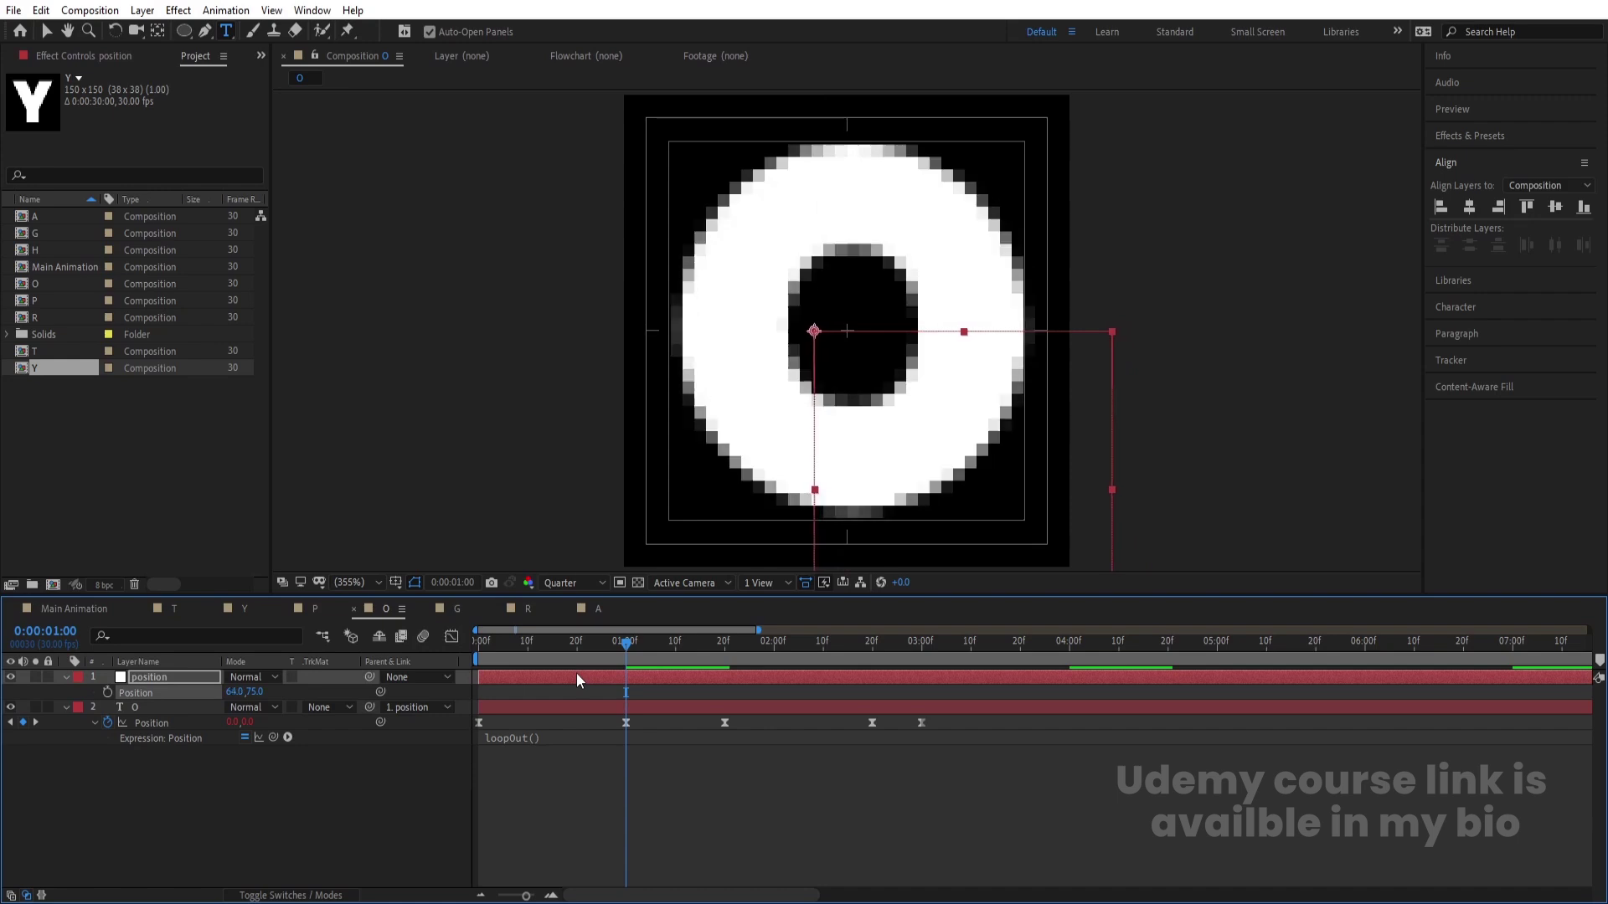
click(461, 610)
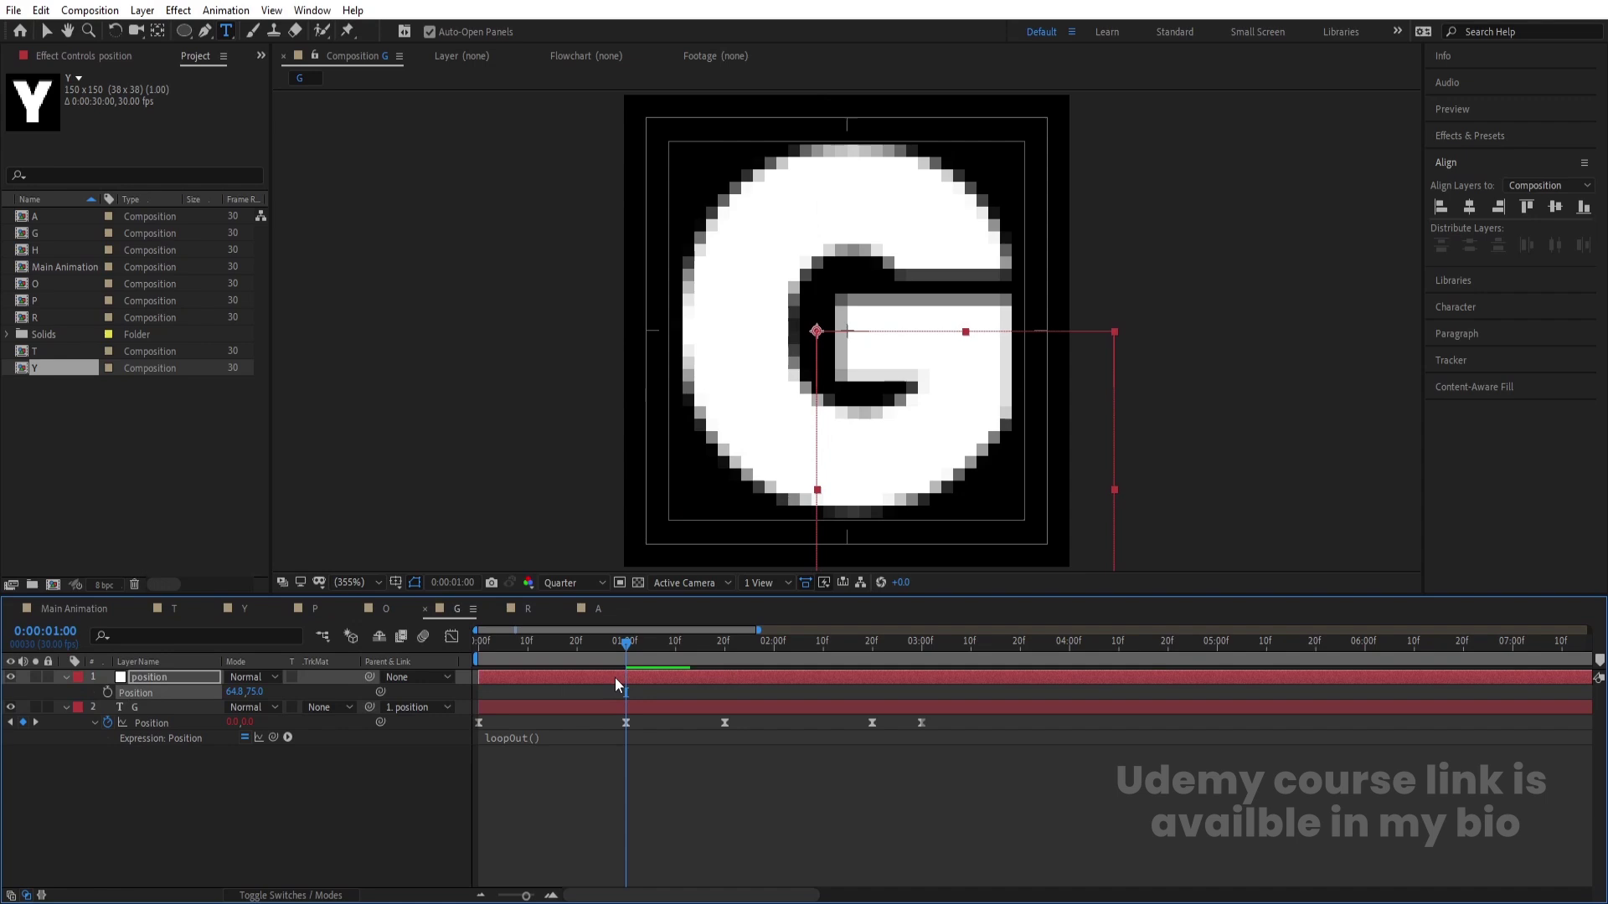
Step: Centre the letters horizontally by moving the position null to 71.0, 75.0 in the R composition and 65.3, 75.0 in A
click(529, 610)
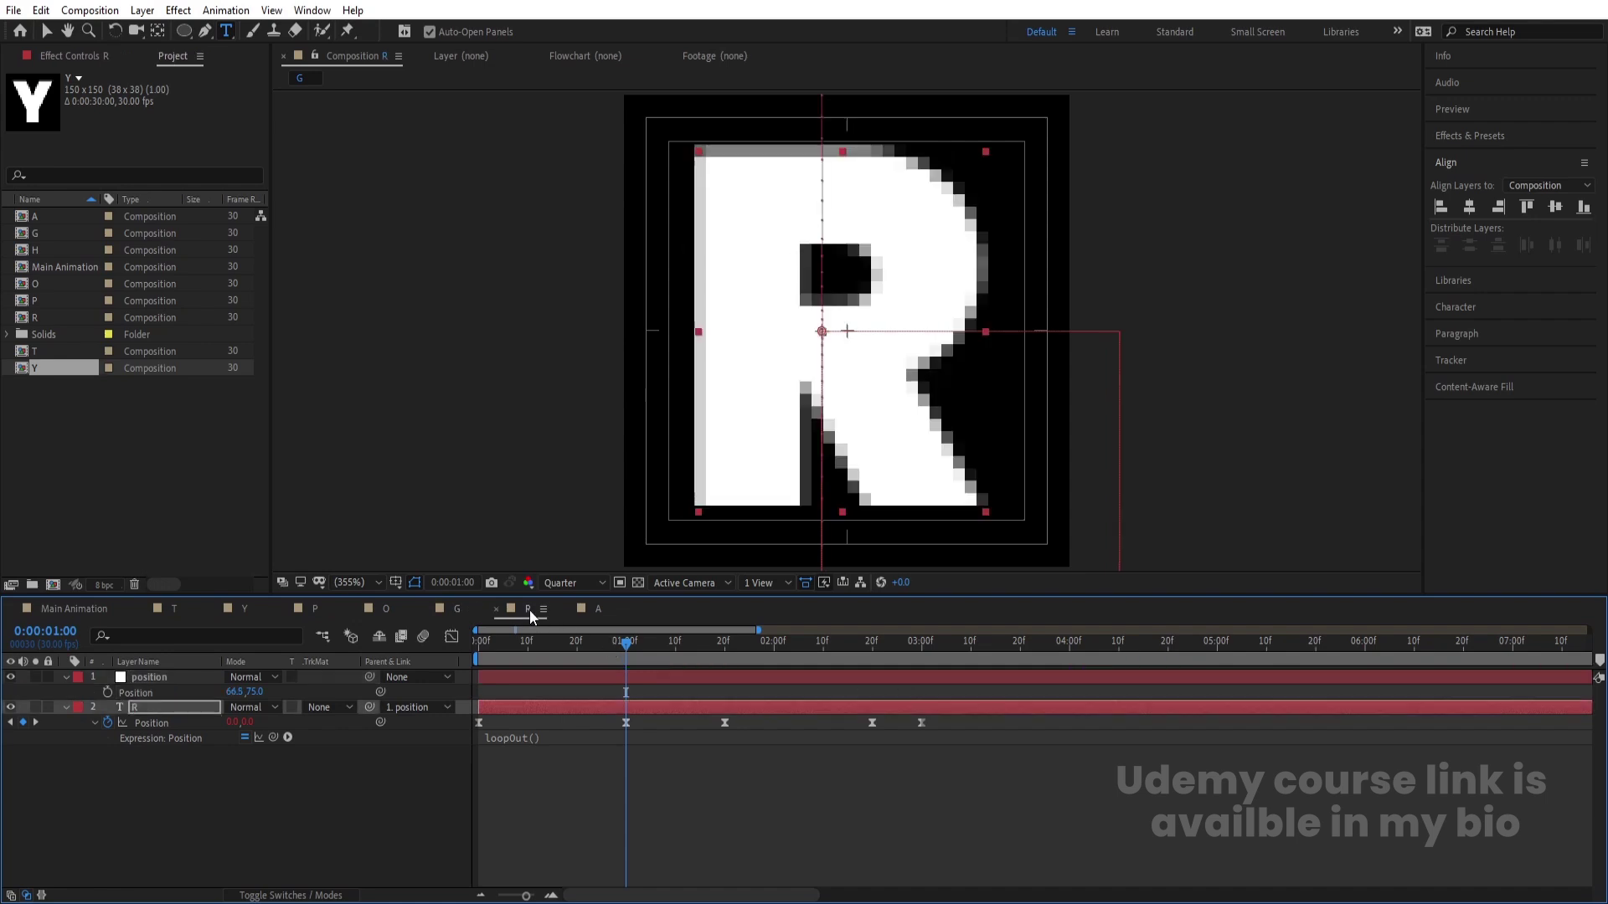
click(663, 677)
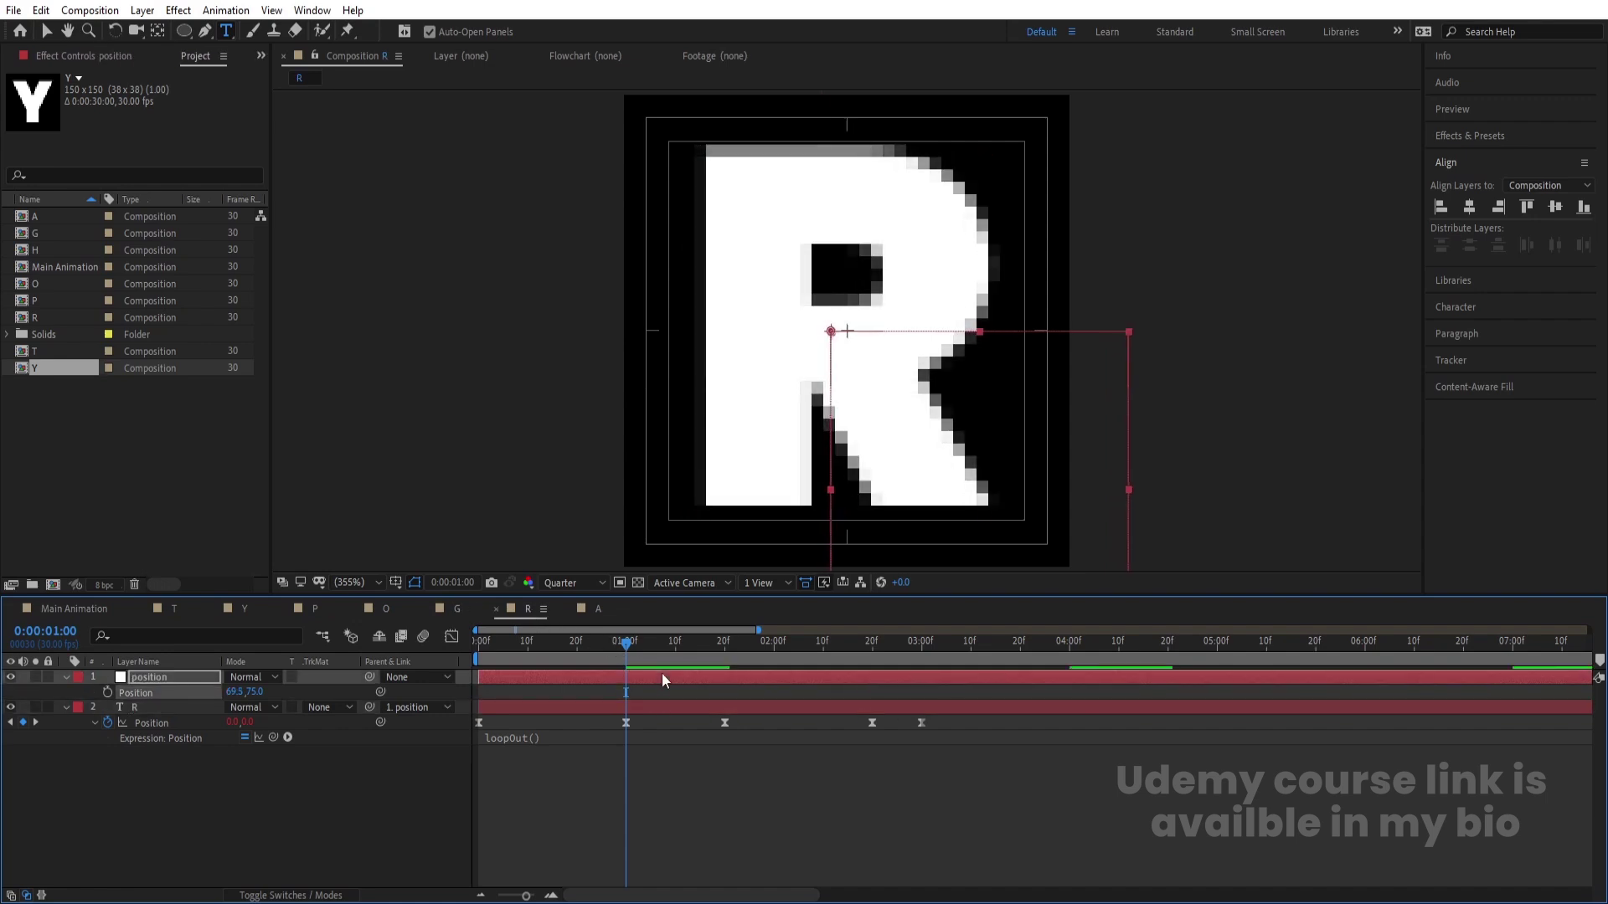
click(600, 610)
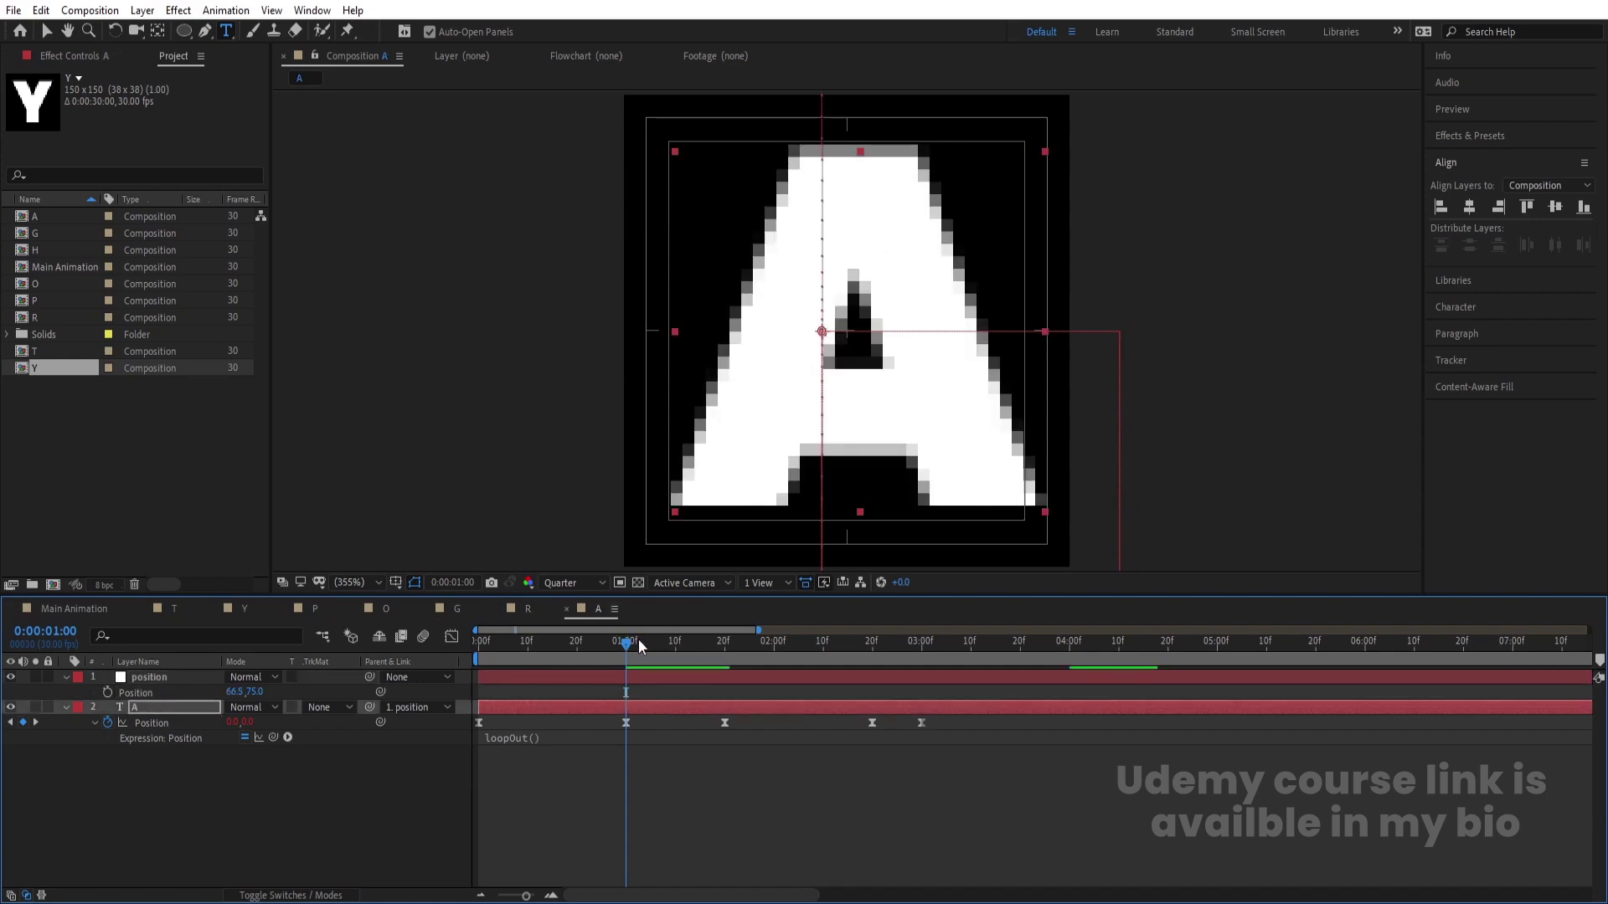
click(621, 681)
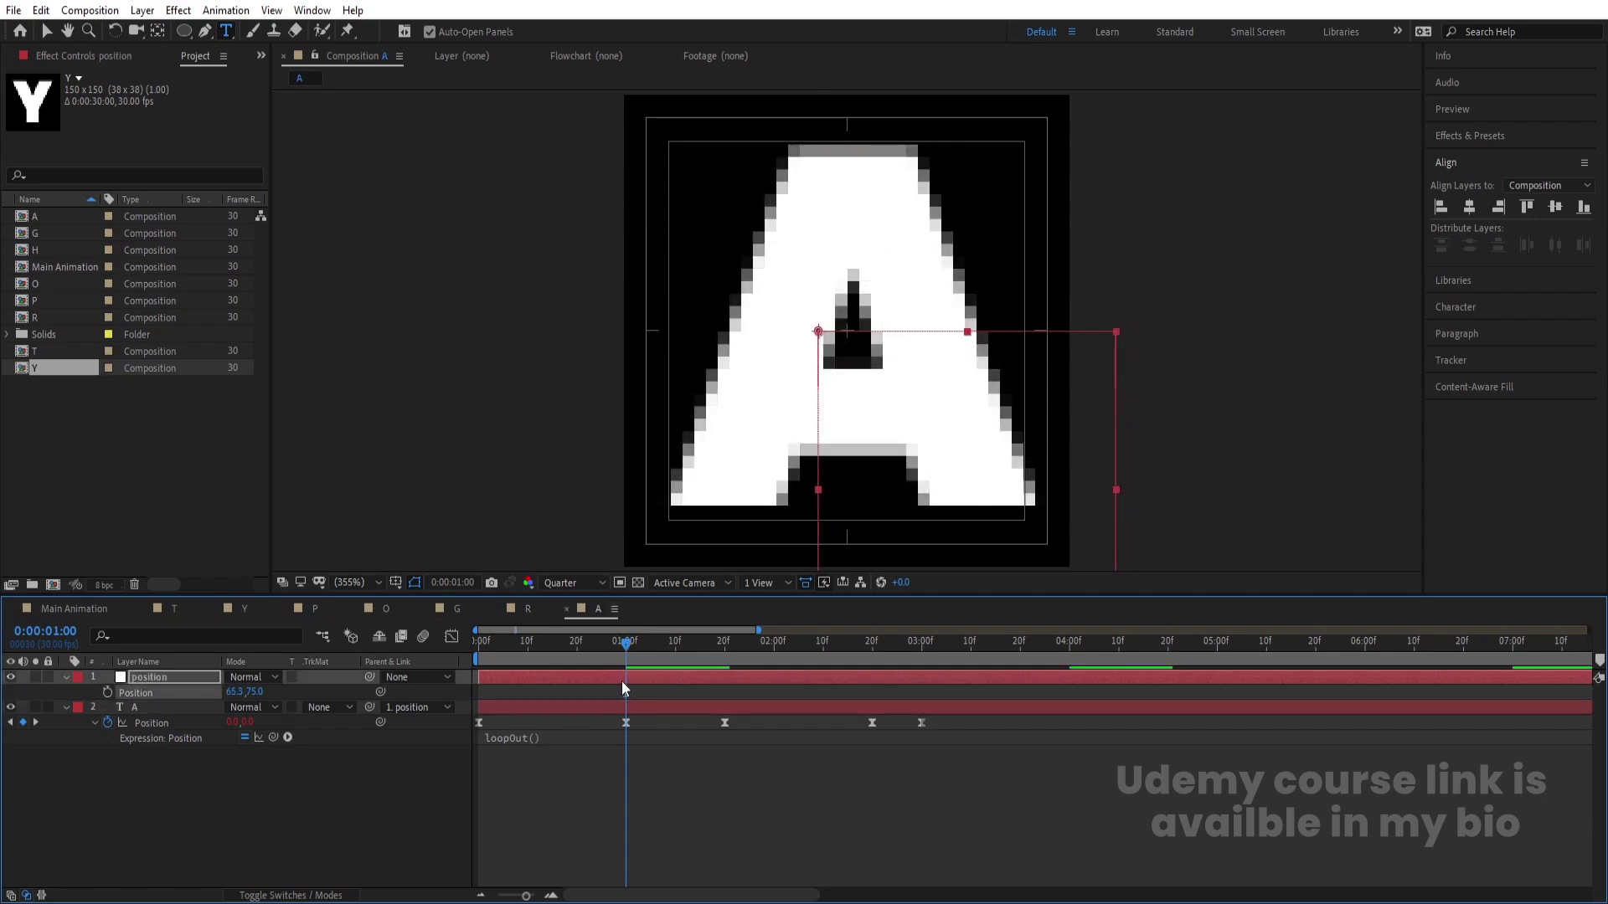
Step: Add a black solid to the T composition and place it beneath the text layer as the background
click(82, 610)
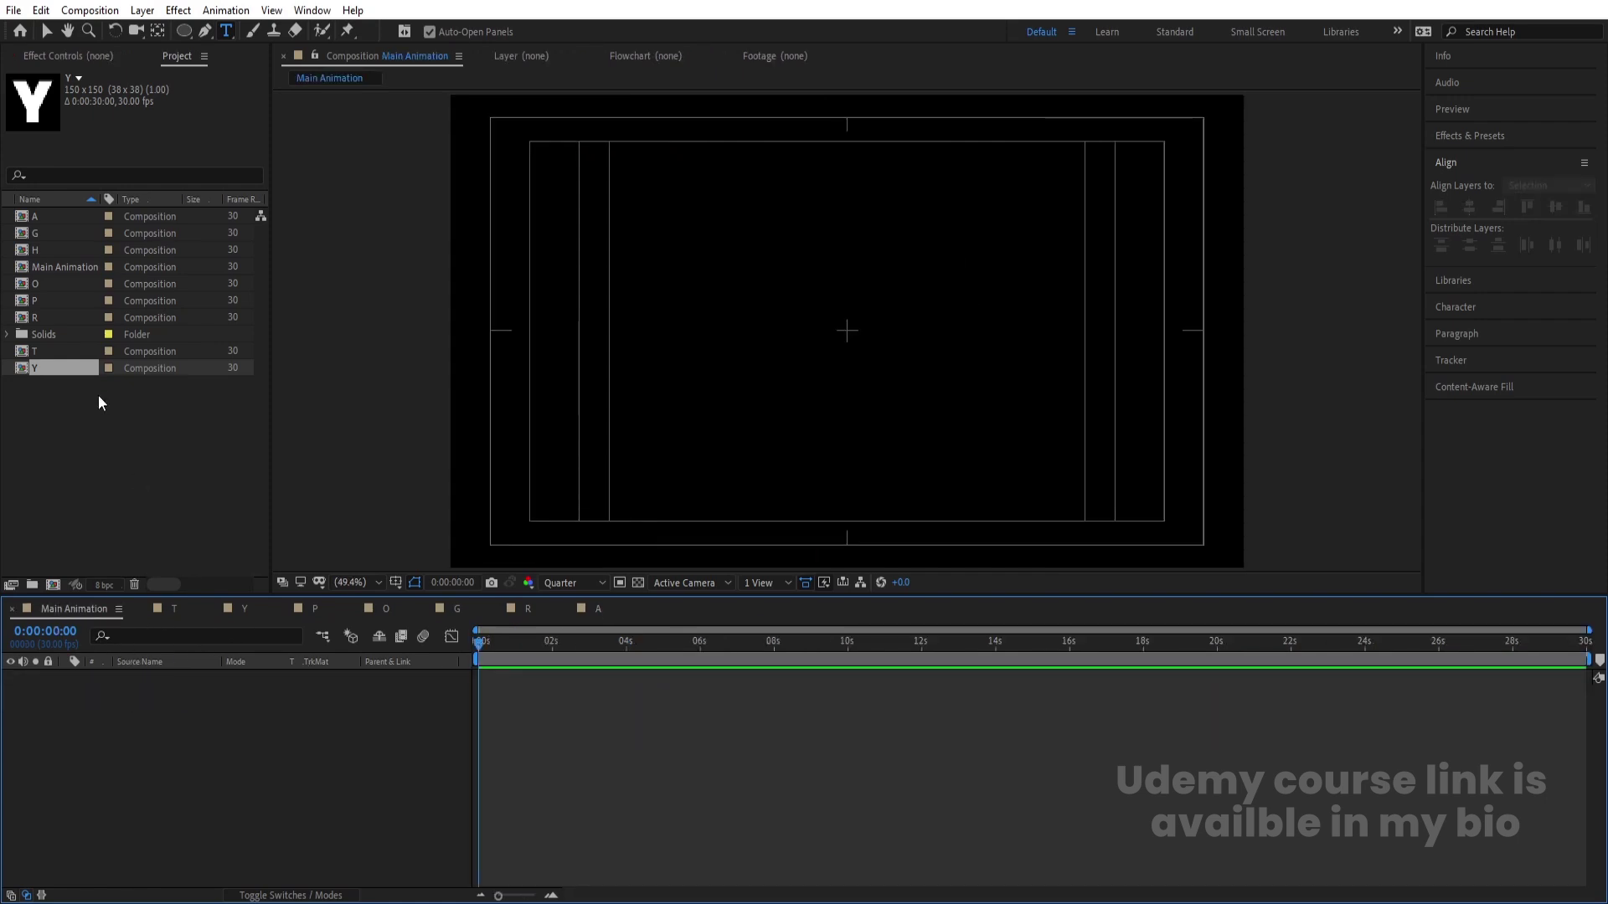
click(47, 354)
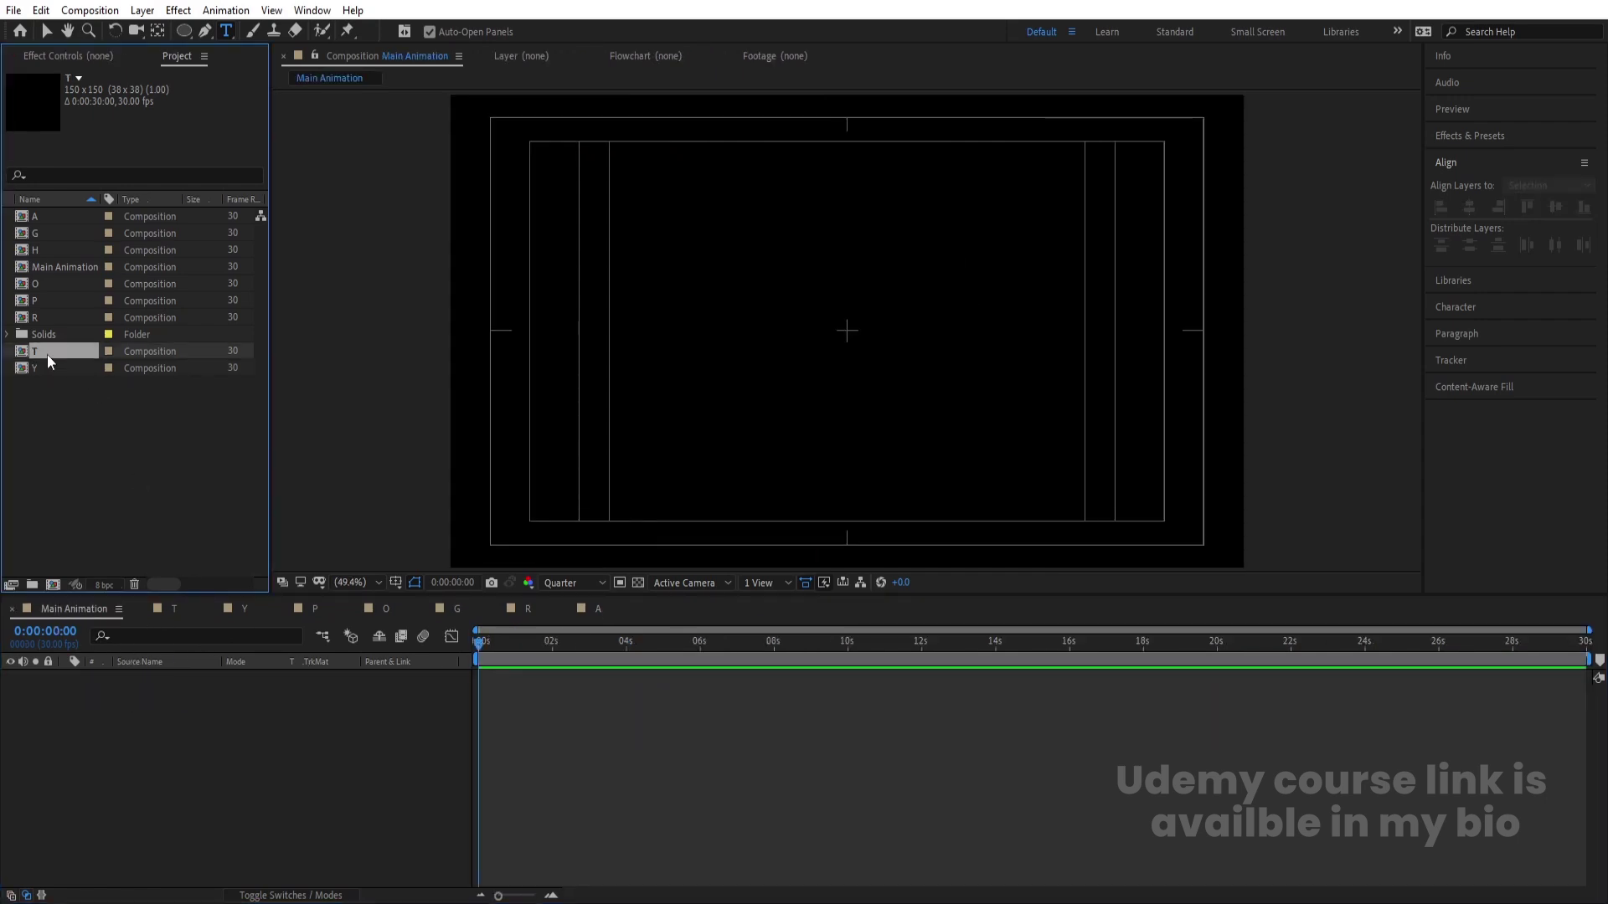
click(176, 609)
click(194, 777)
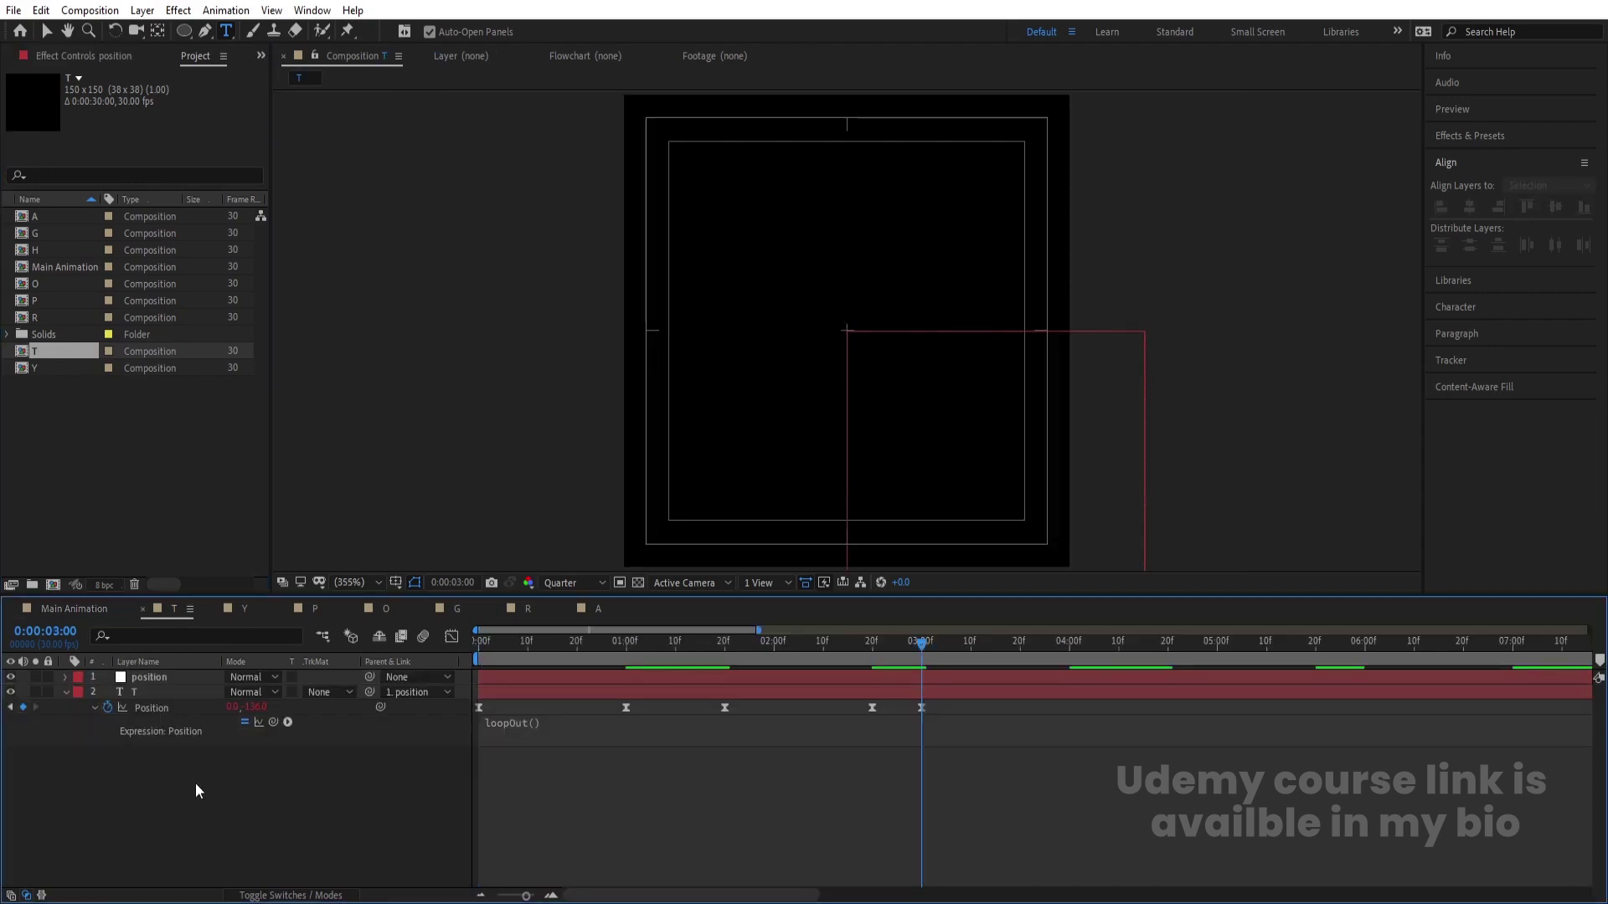
key(ctrl+y)
click(362, 484)
key(Return)
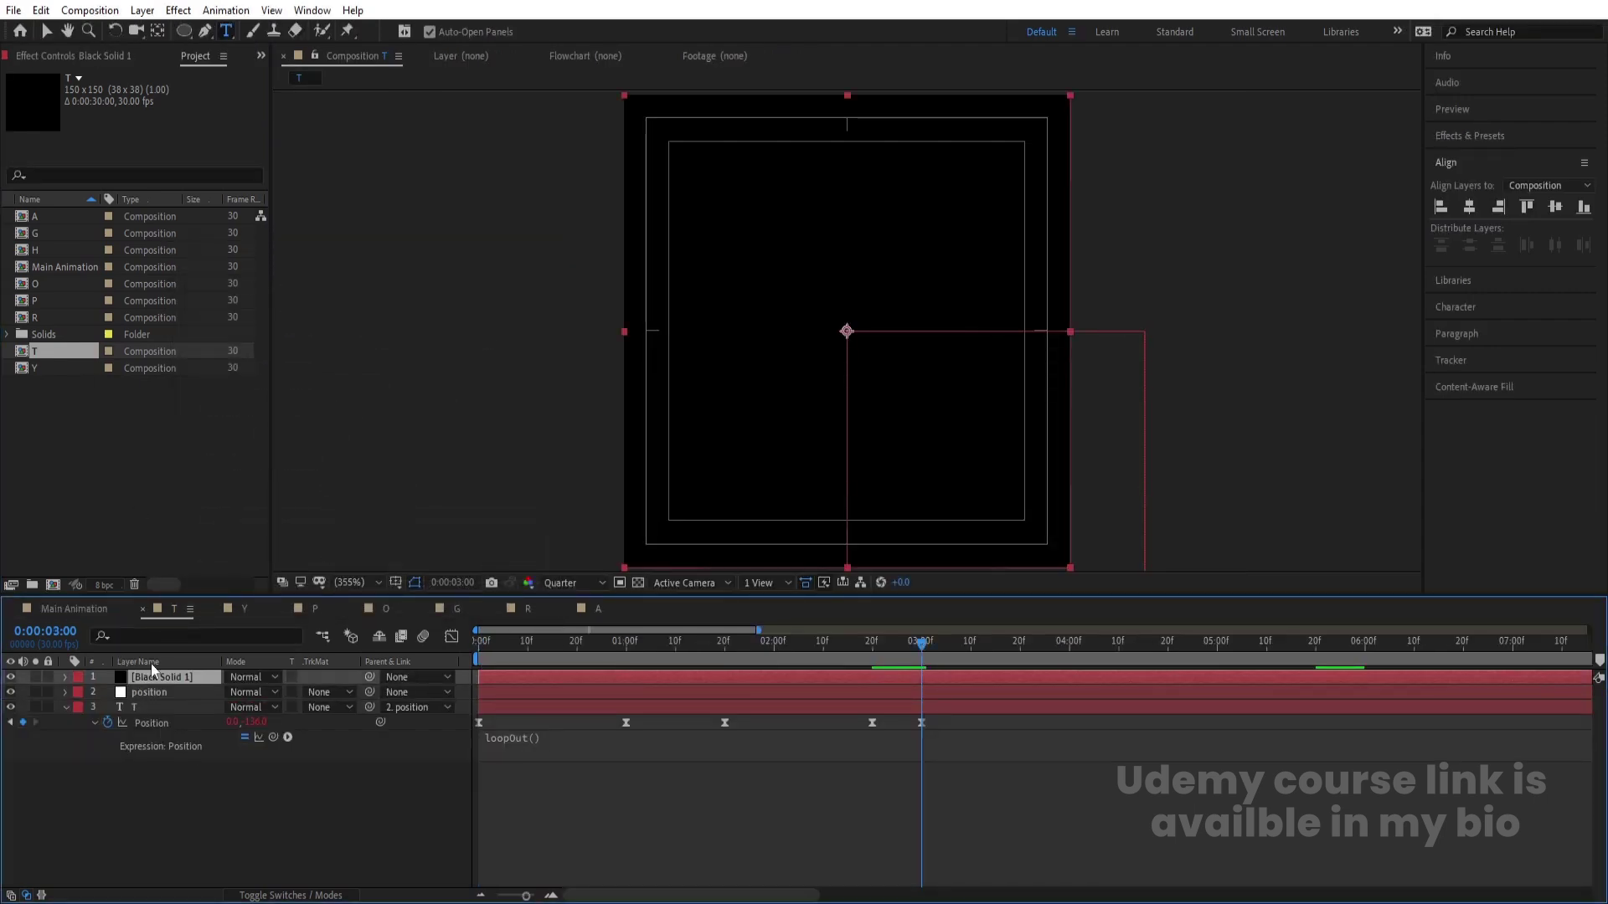
drag(152, 678, 186, 831)
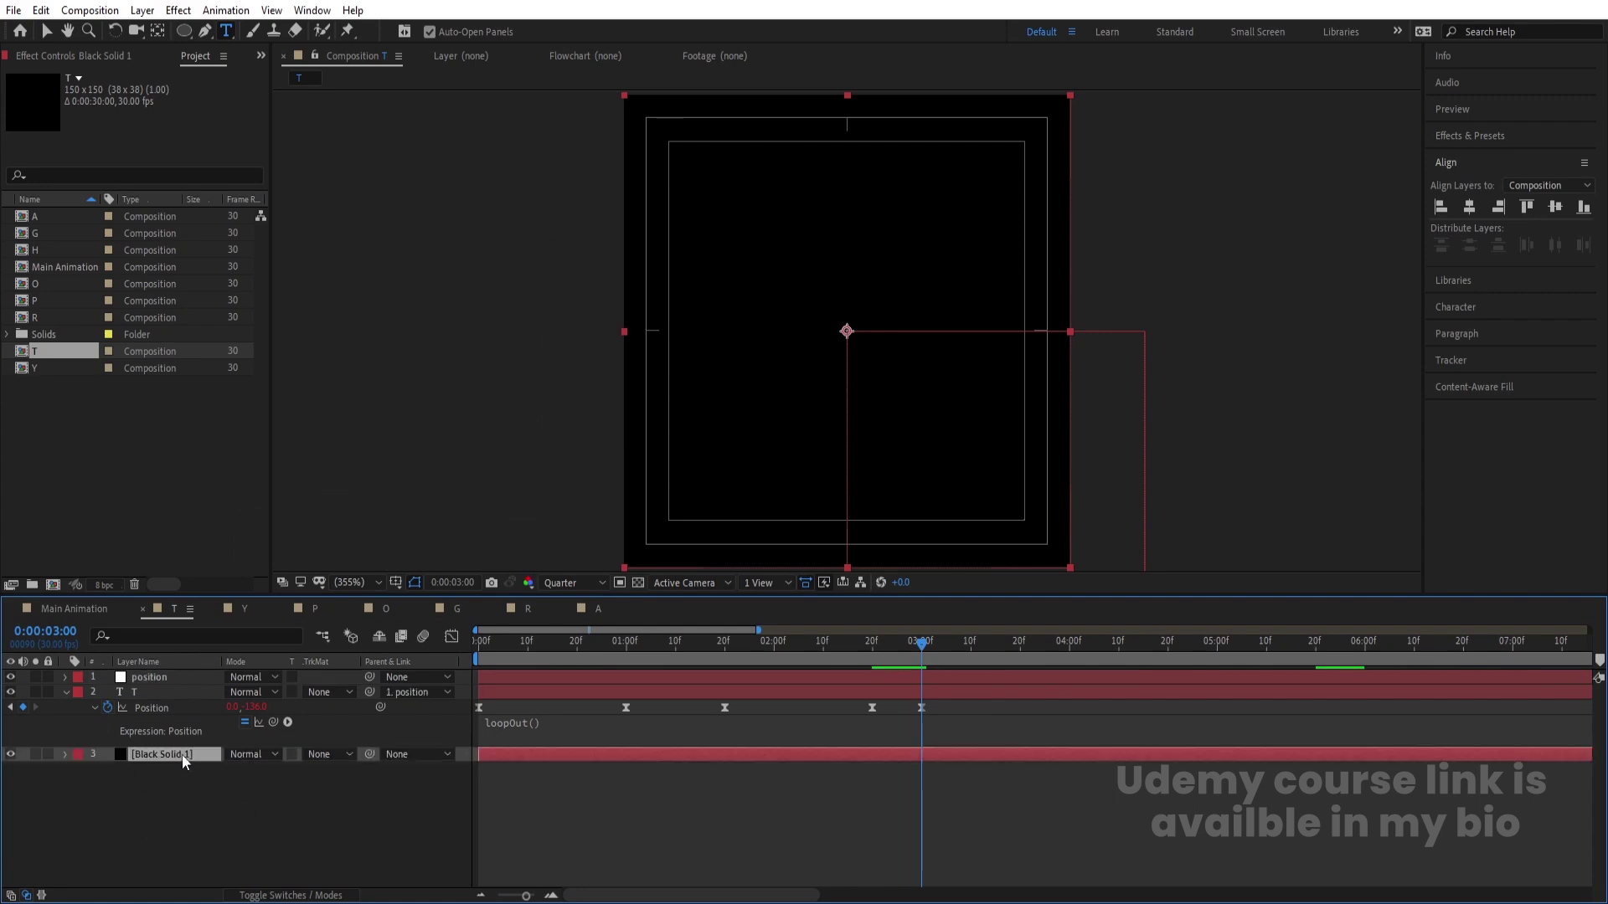
Step: Copy the black solid into the Y, P and O compositions and place it beneath the text layer in each
click(244, 608)
key(ctrl+v)
drag(163, 676, 181, 764)
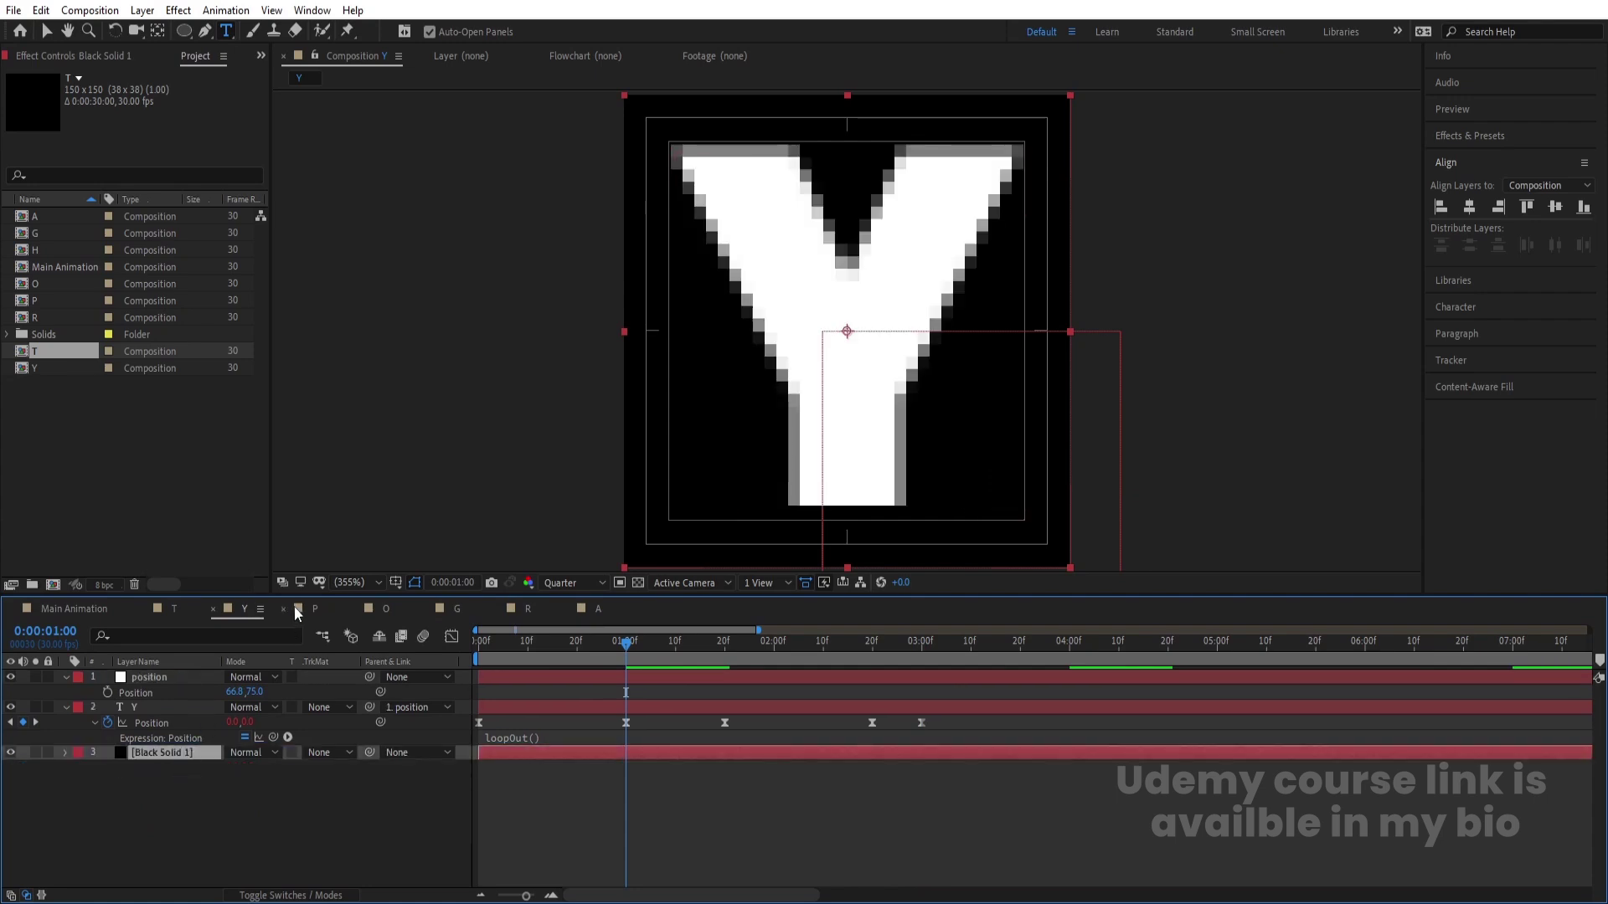
click(309, 608)
key(ctrl+v)
drag(141, 687, 178, 760)
click(384, 607)
key(ctrl+v)
drag(157, 678, 175, 757)
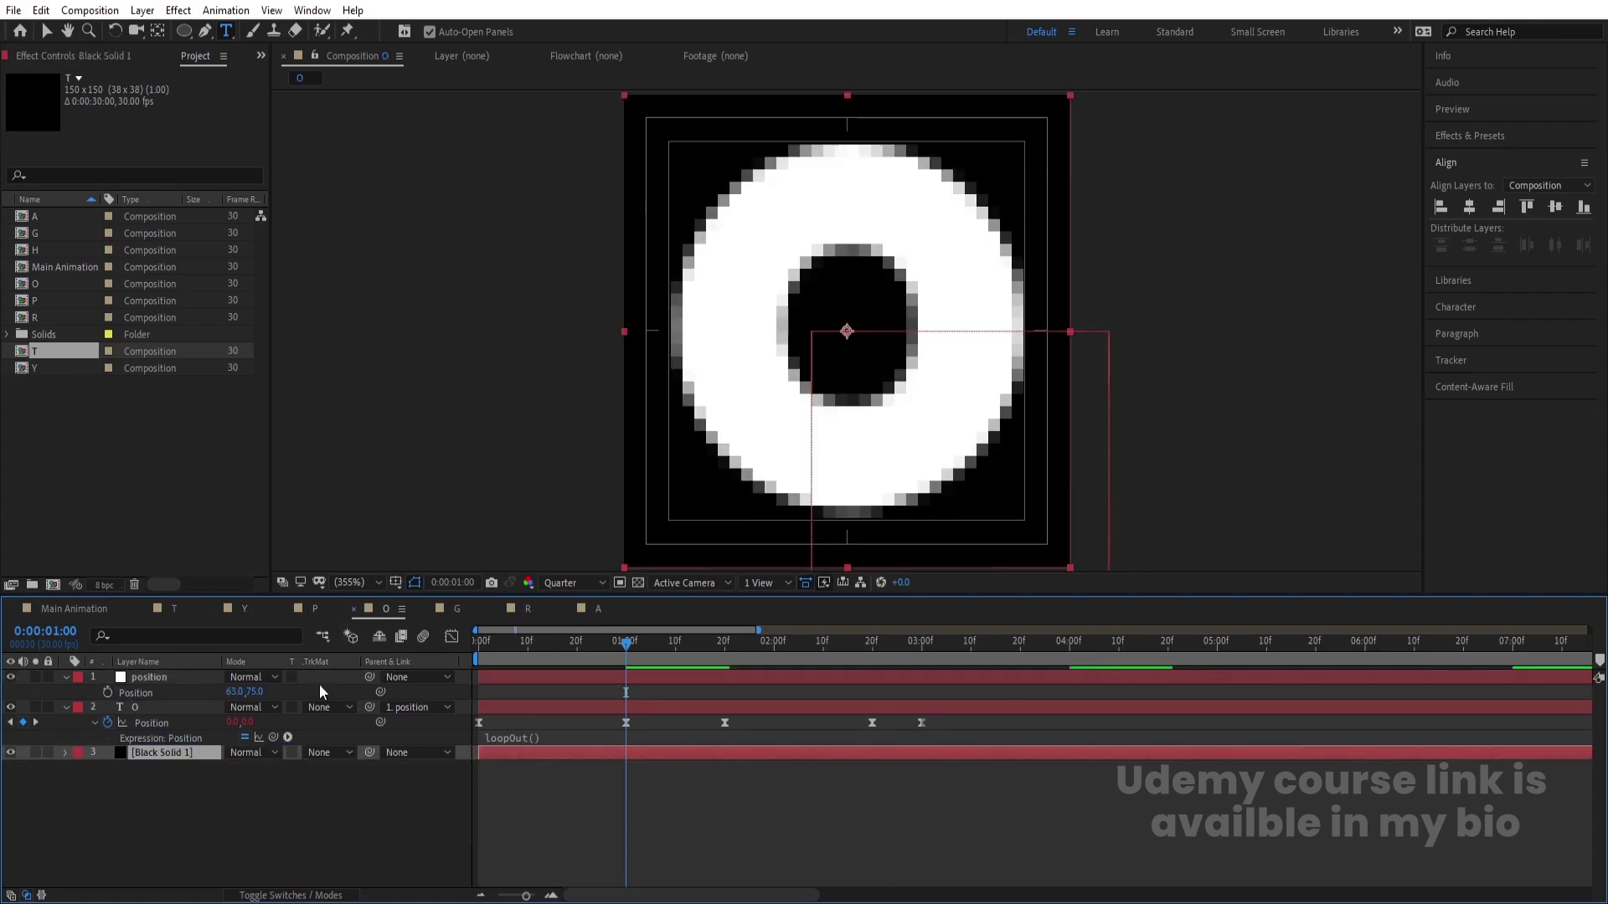
Step: Paste the black solid into the G, R and A compositions and move it below the letter layer in each
click(456, 608)
key(ctrl+v)
drag(167, 676, 209, 786)
click(523, 609)
key(ctrl+v)
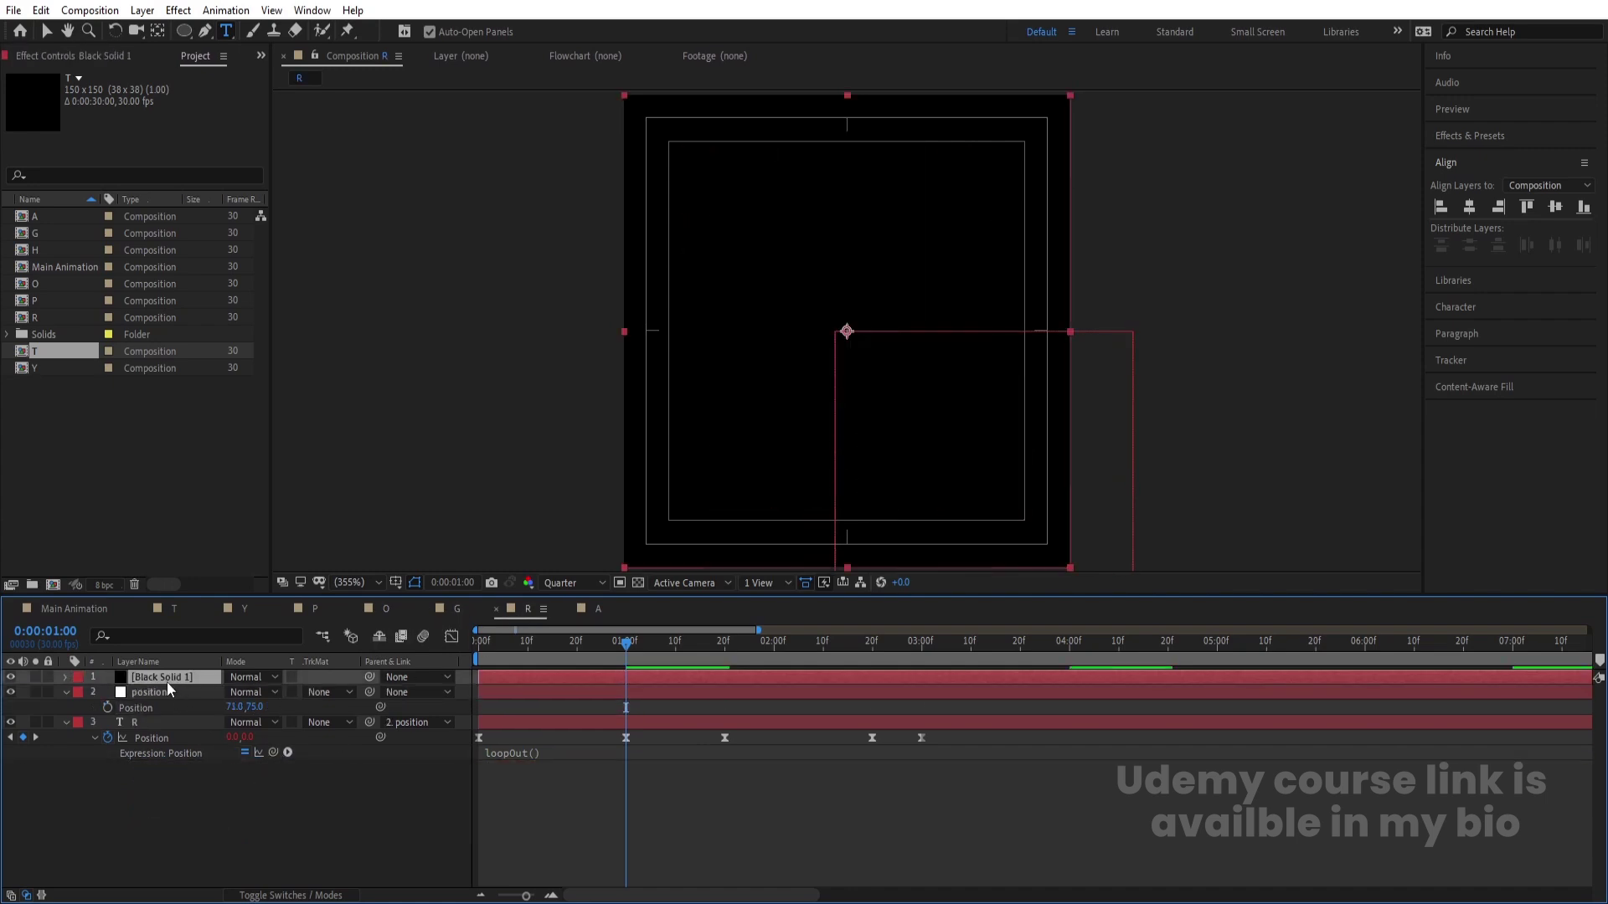
drag(167, 682, 189, 773)
click(598, 609)
key(ctrl+v)
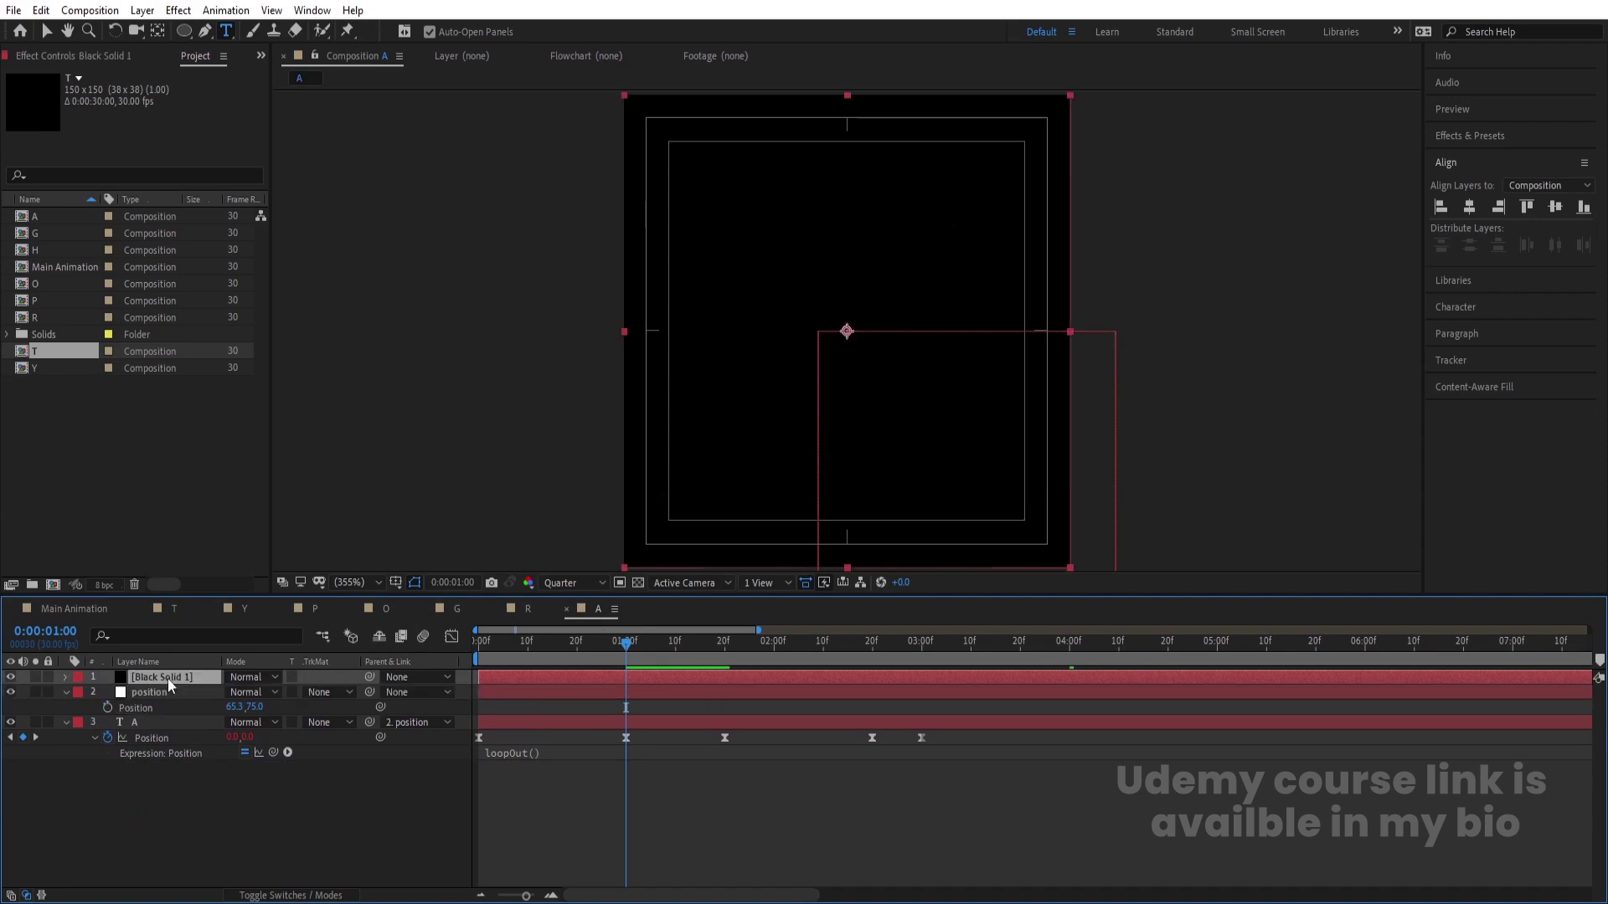
drag(167, 678, 251, 792)
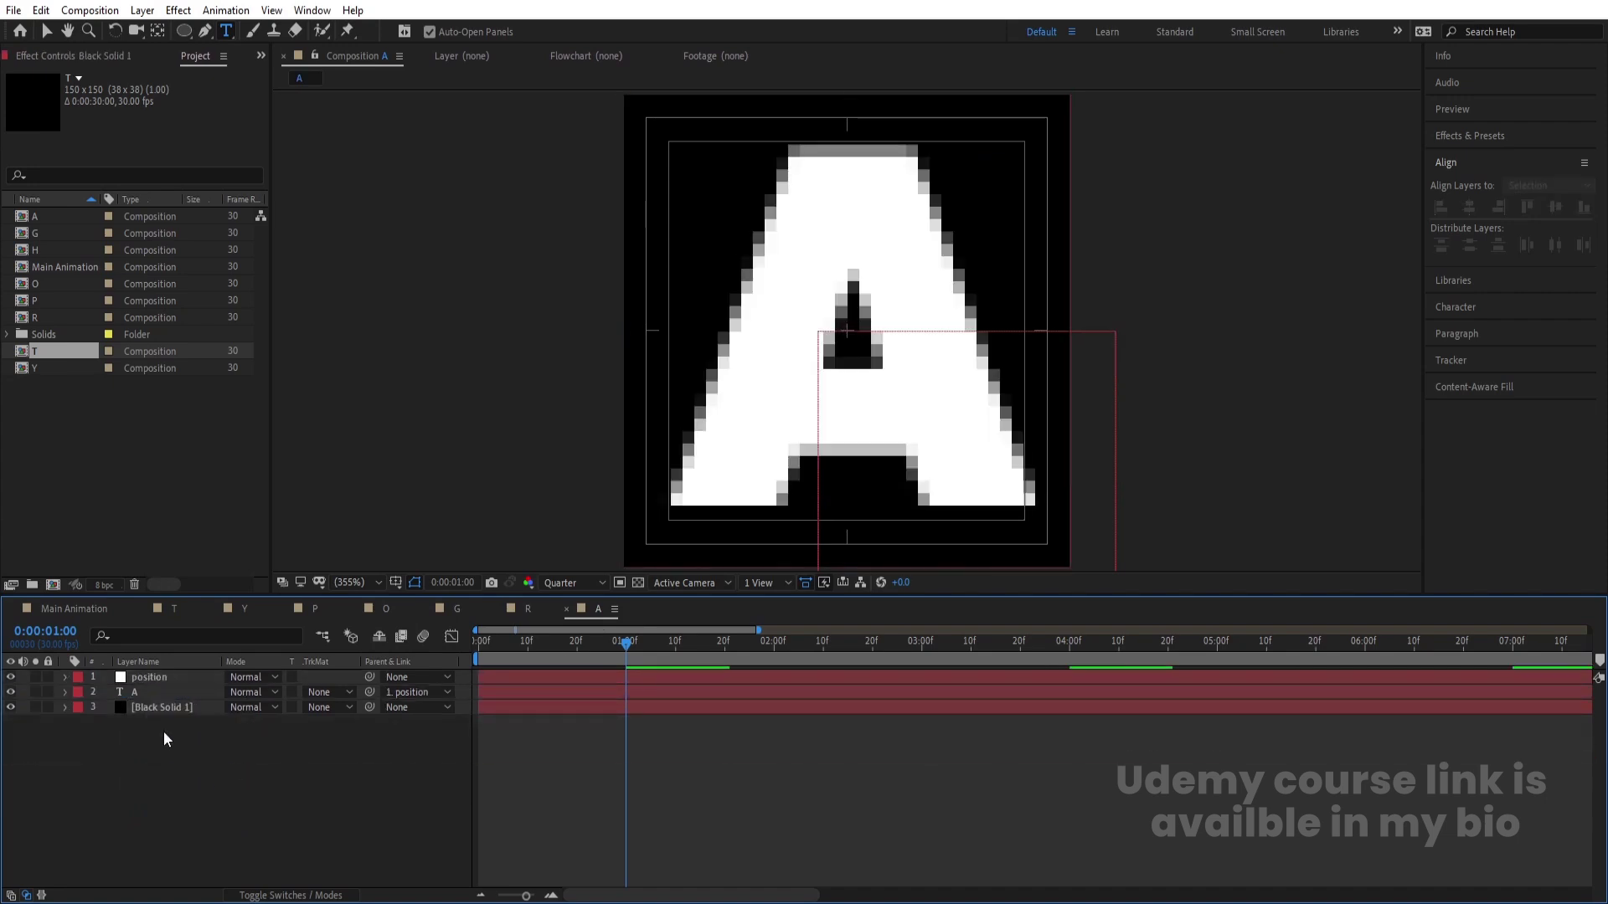
Step: Set the background colour of the Main Animation composition to red (FF0000)
click(82, 608)
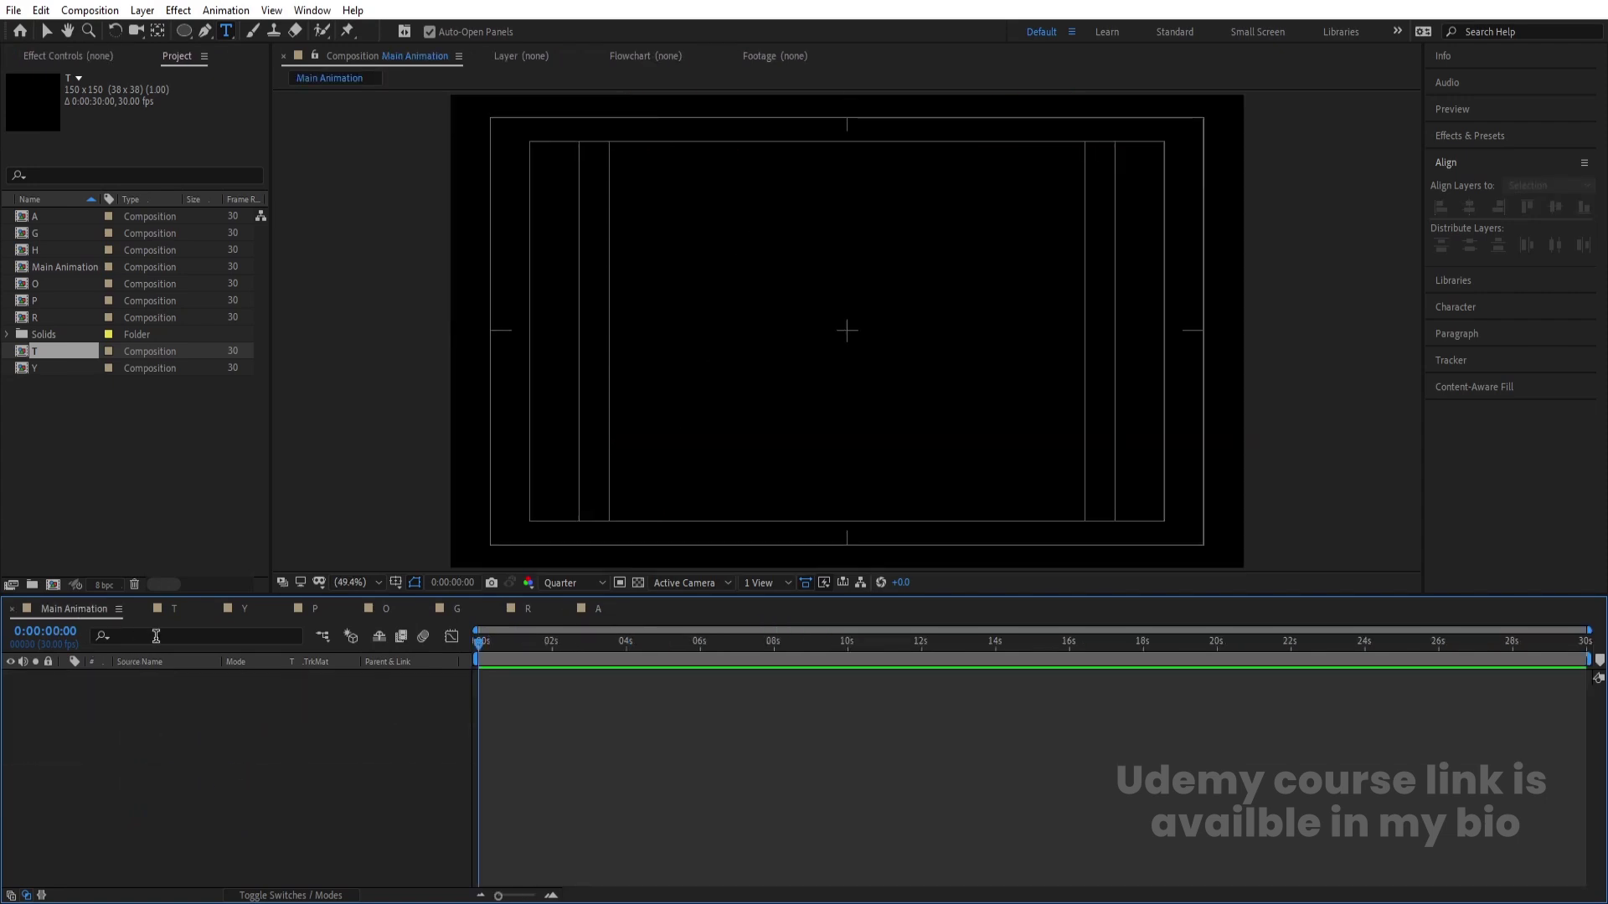
key(ctrl+k)
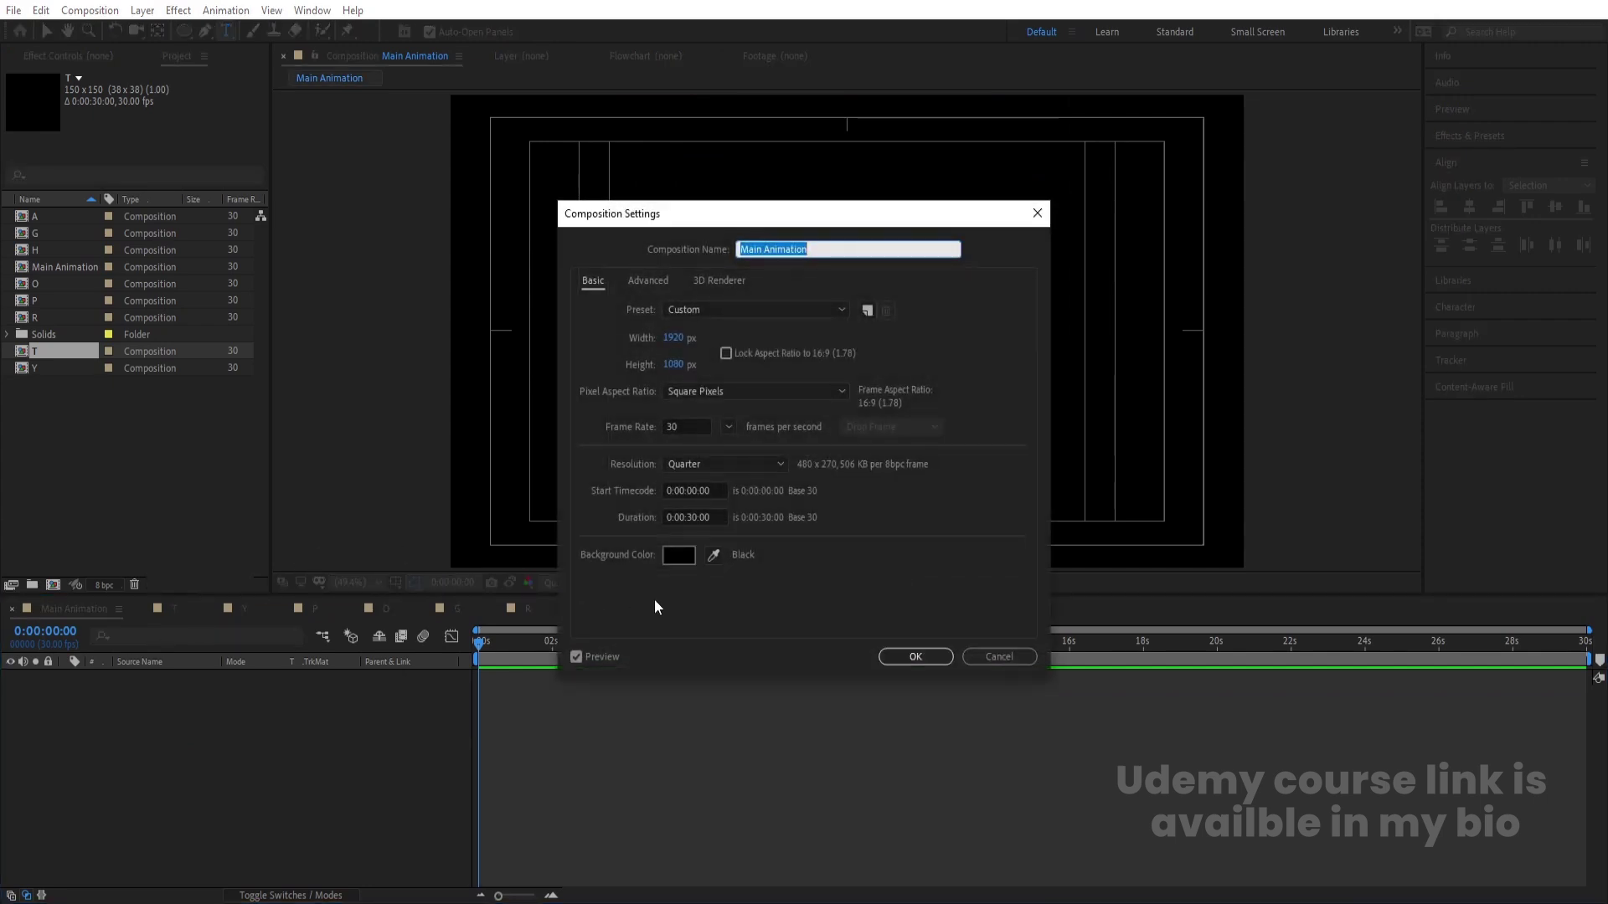
click(679, 559)
text(FF0000)
key(Return)
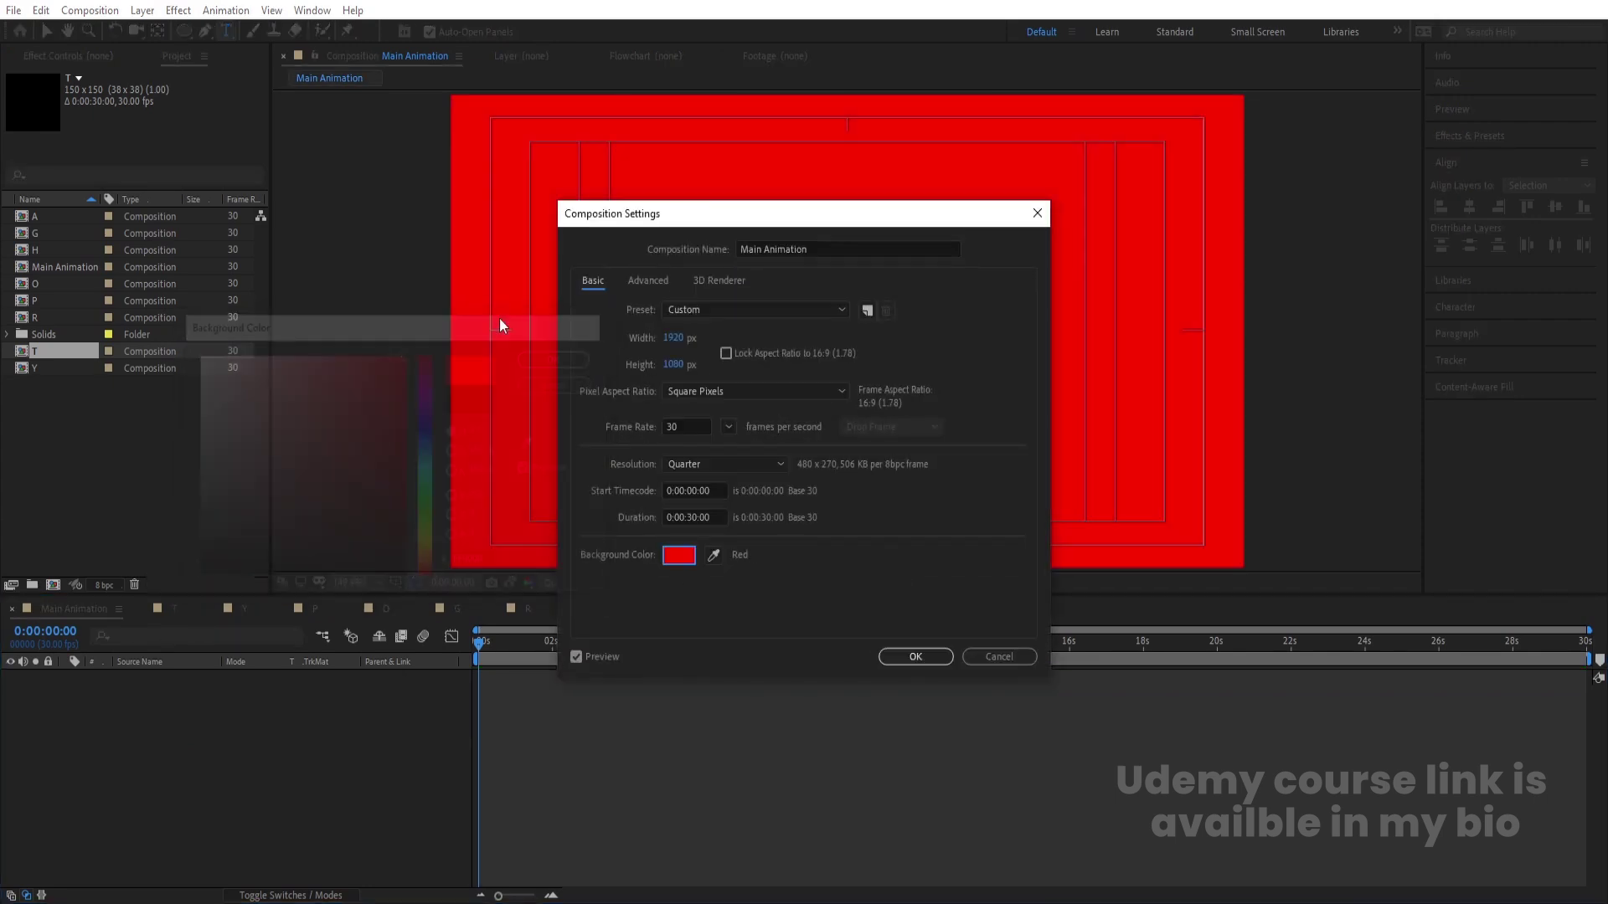
key(Return)
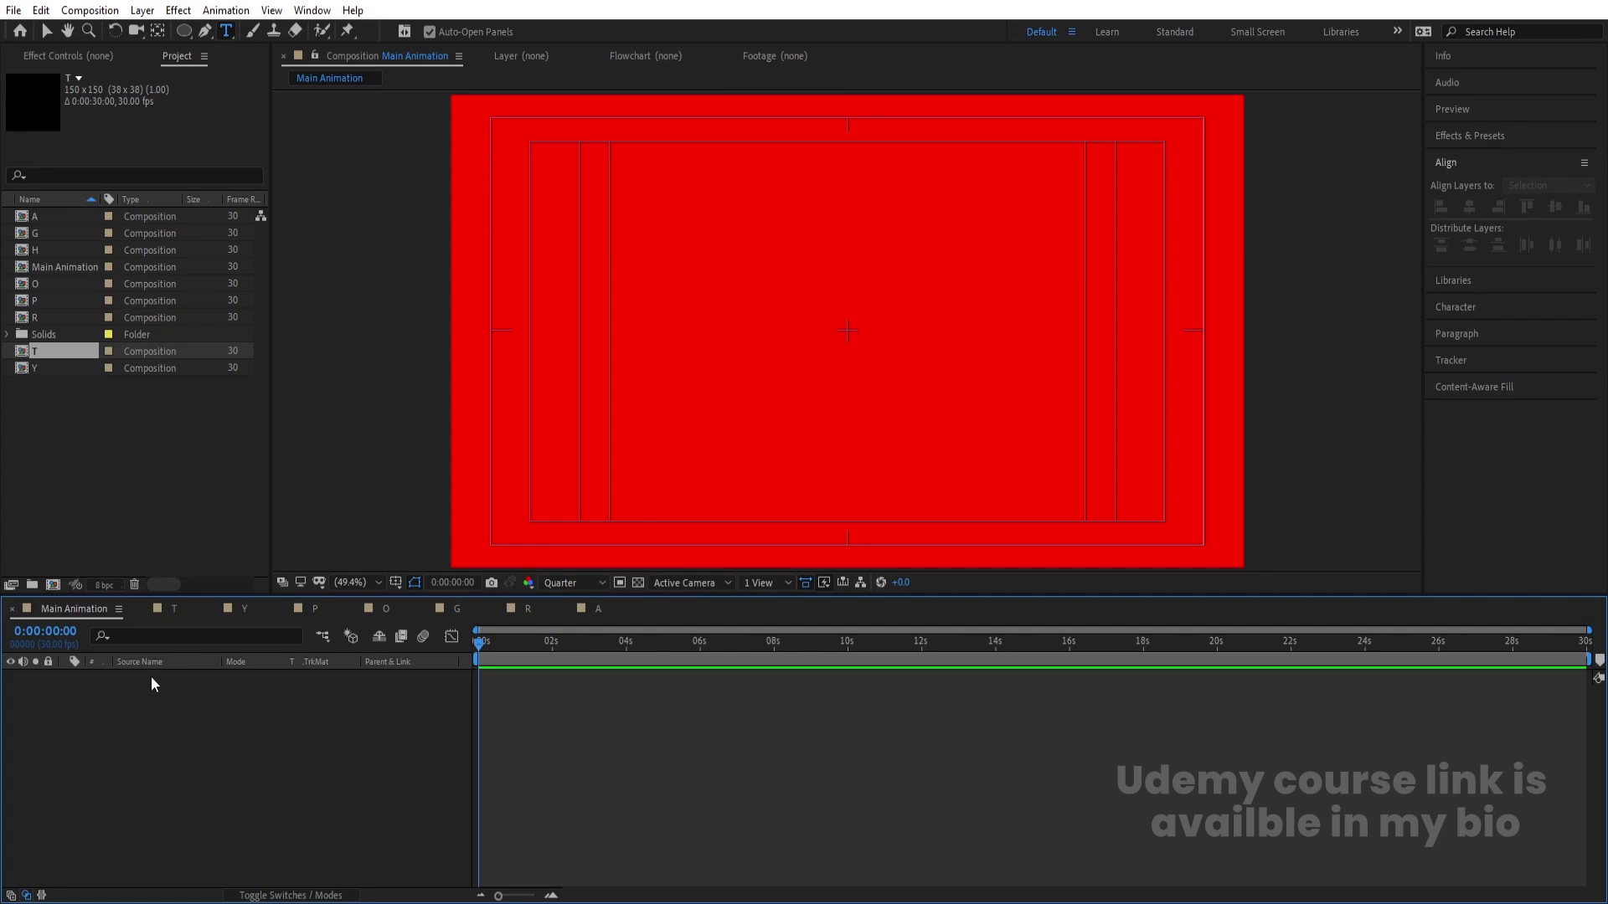
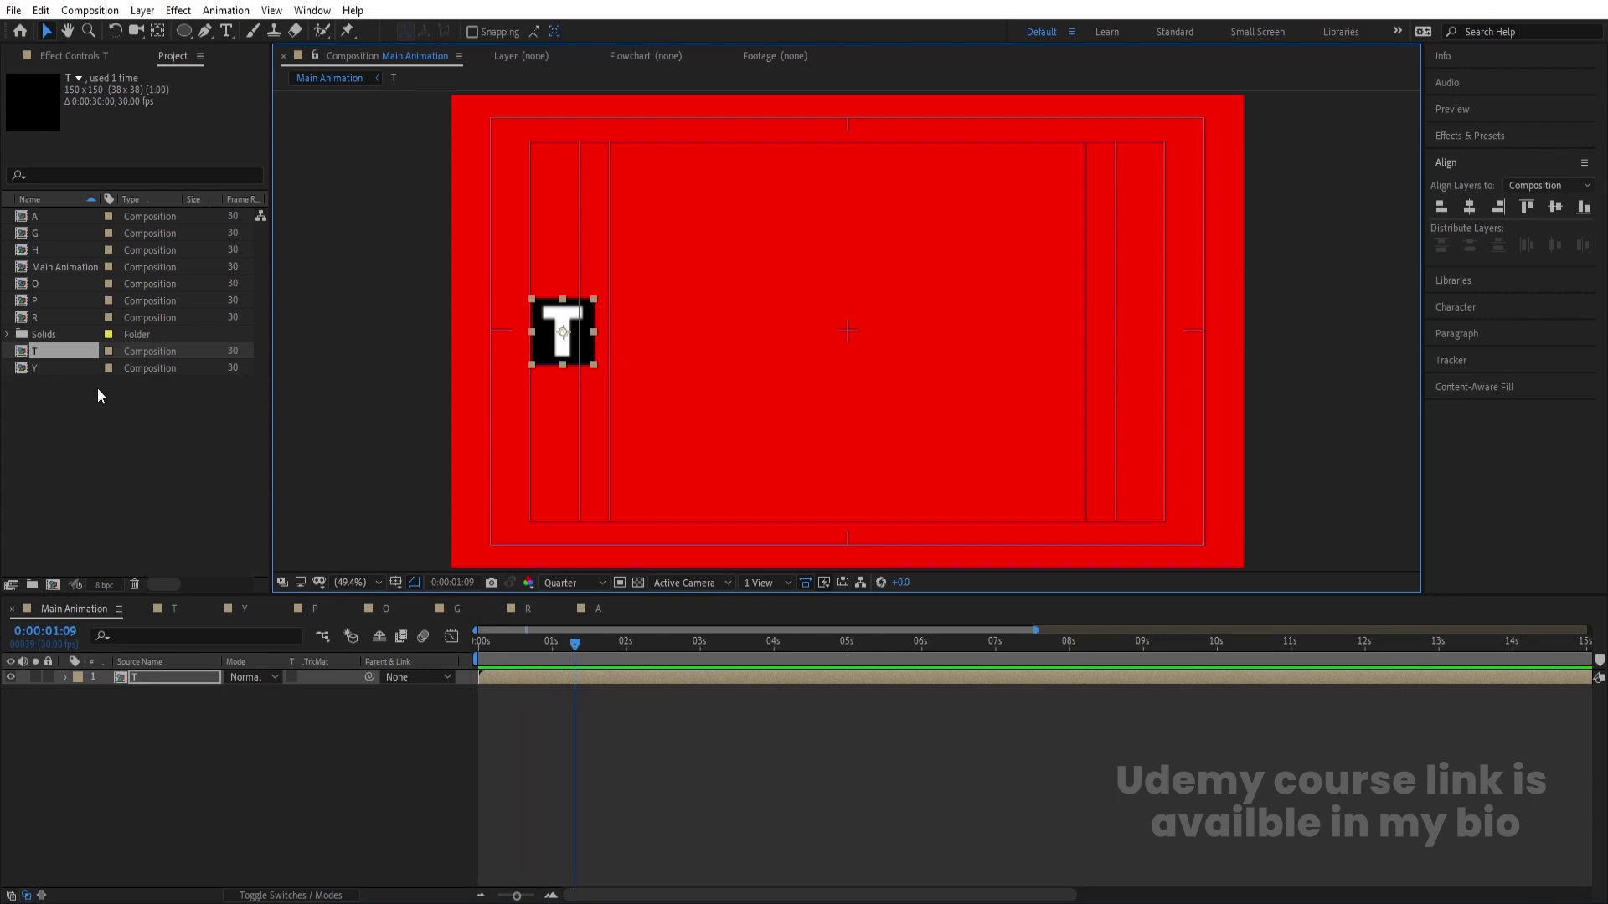
Step: Add the Y and P compositions to Main Animation below the T layer and align them edge to edge after the T tile
click(40, 369)
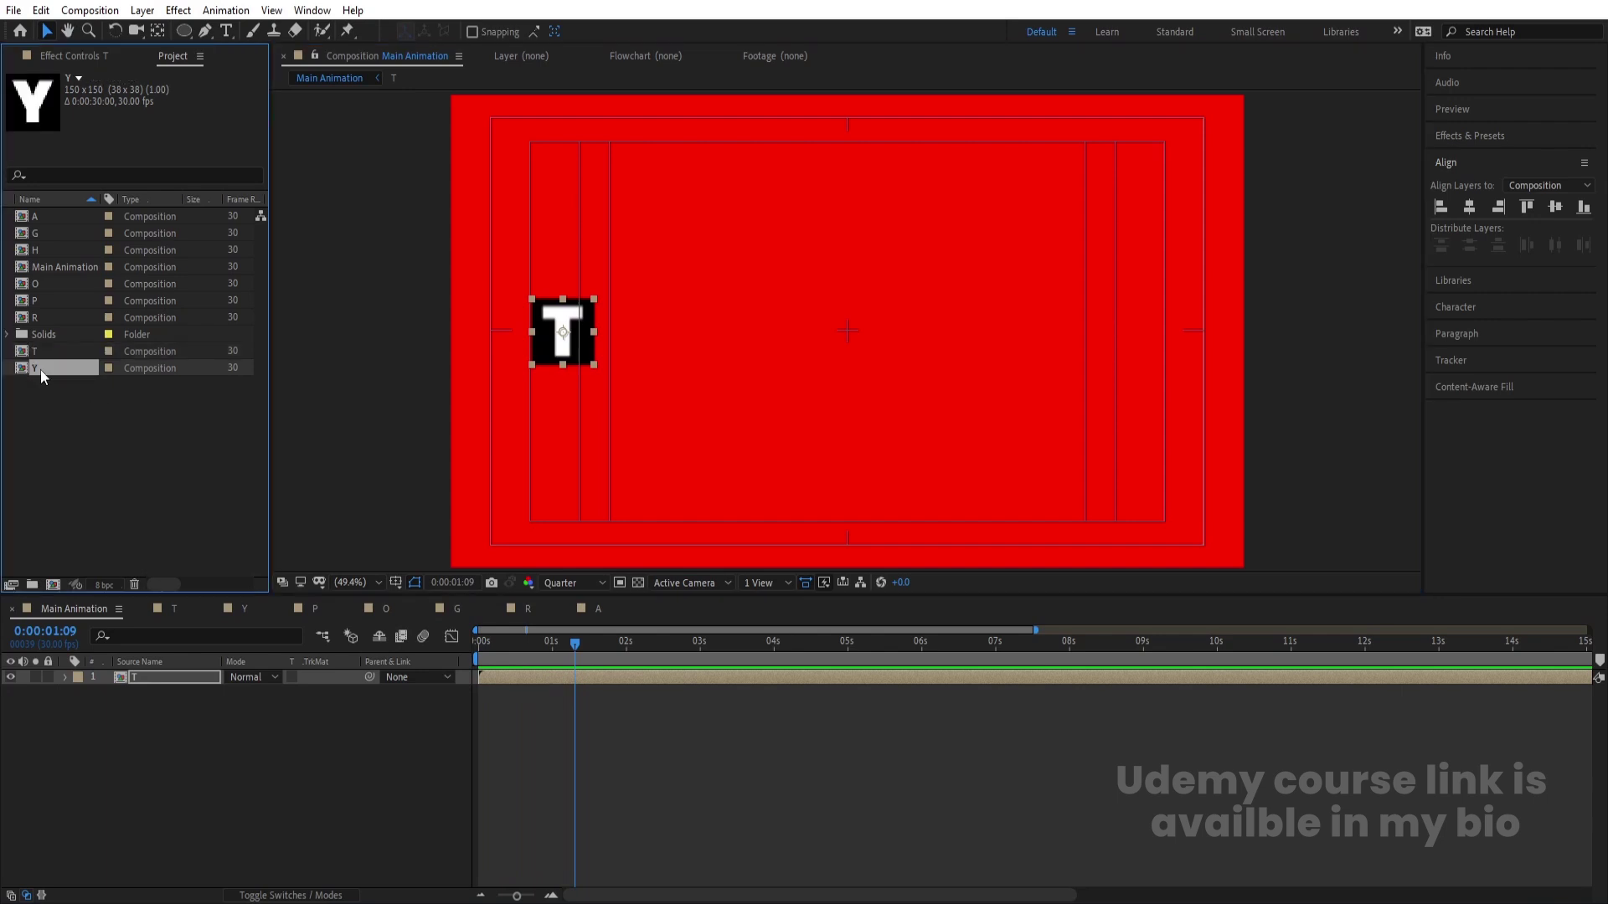
drag(40, 370, 151, 835)
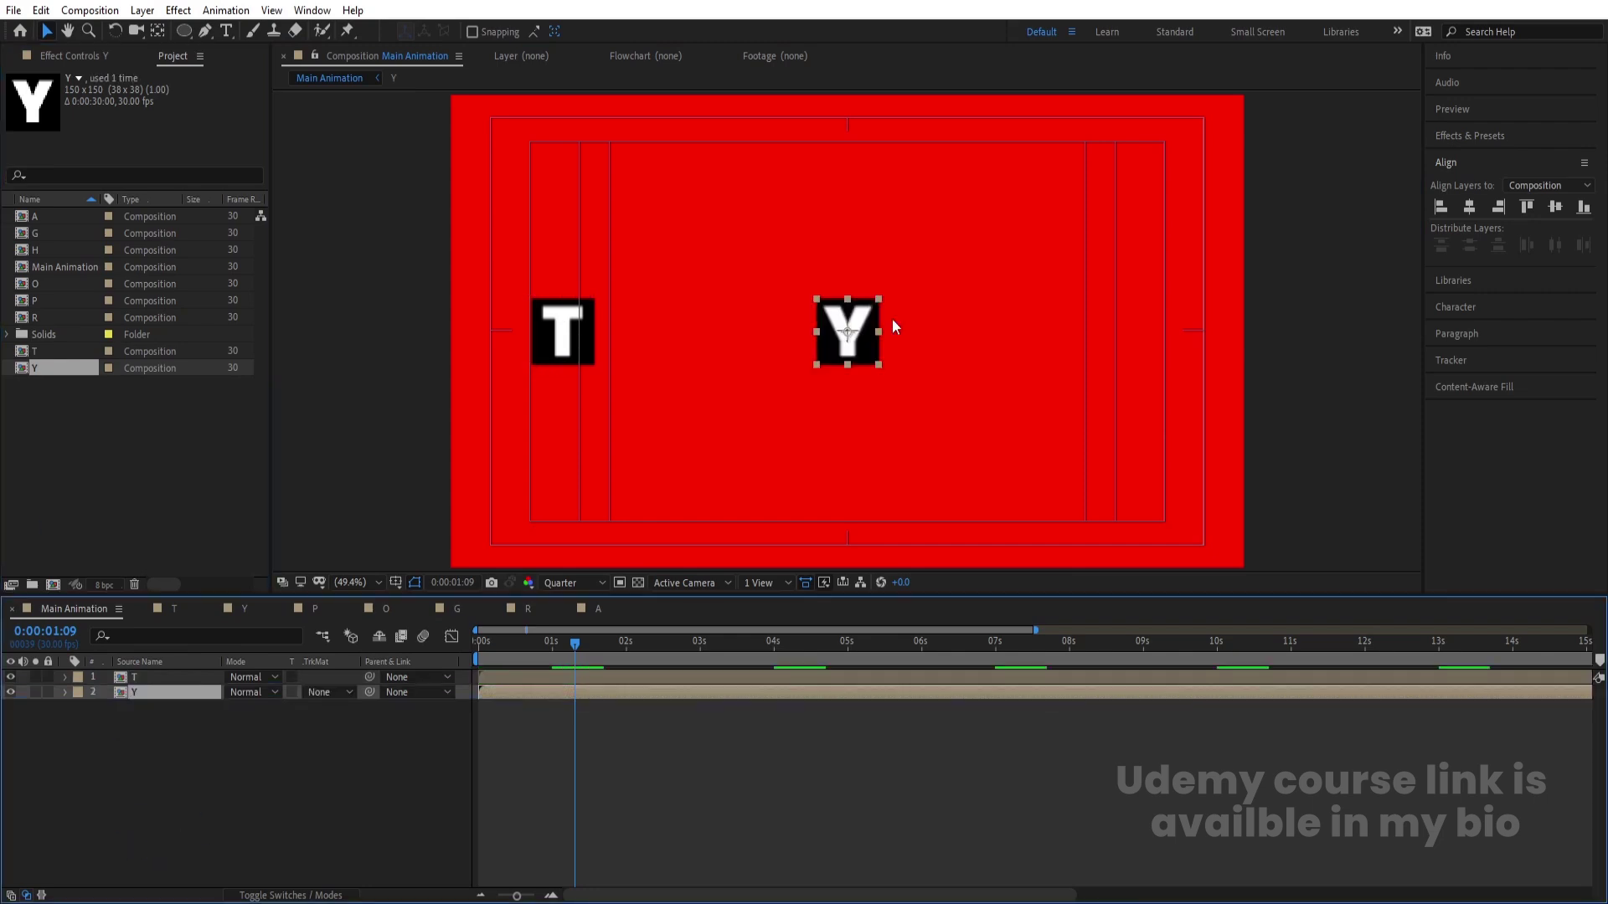
drag(826, 336, 604, 343)
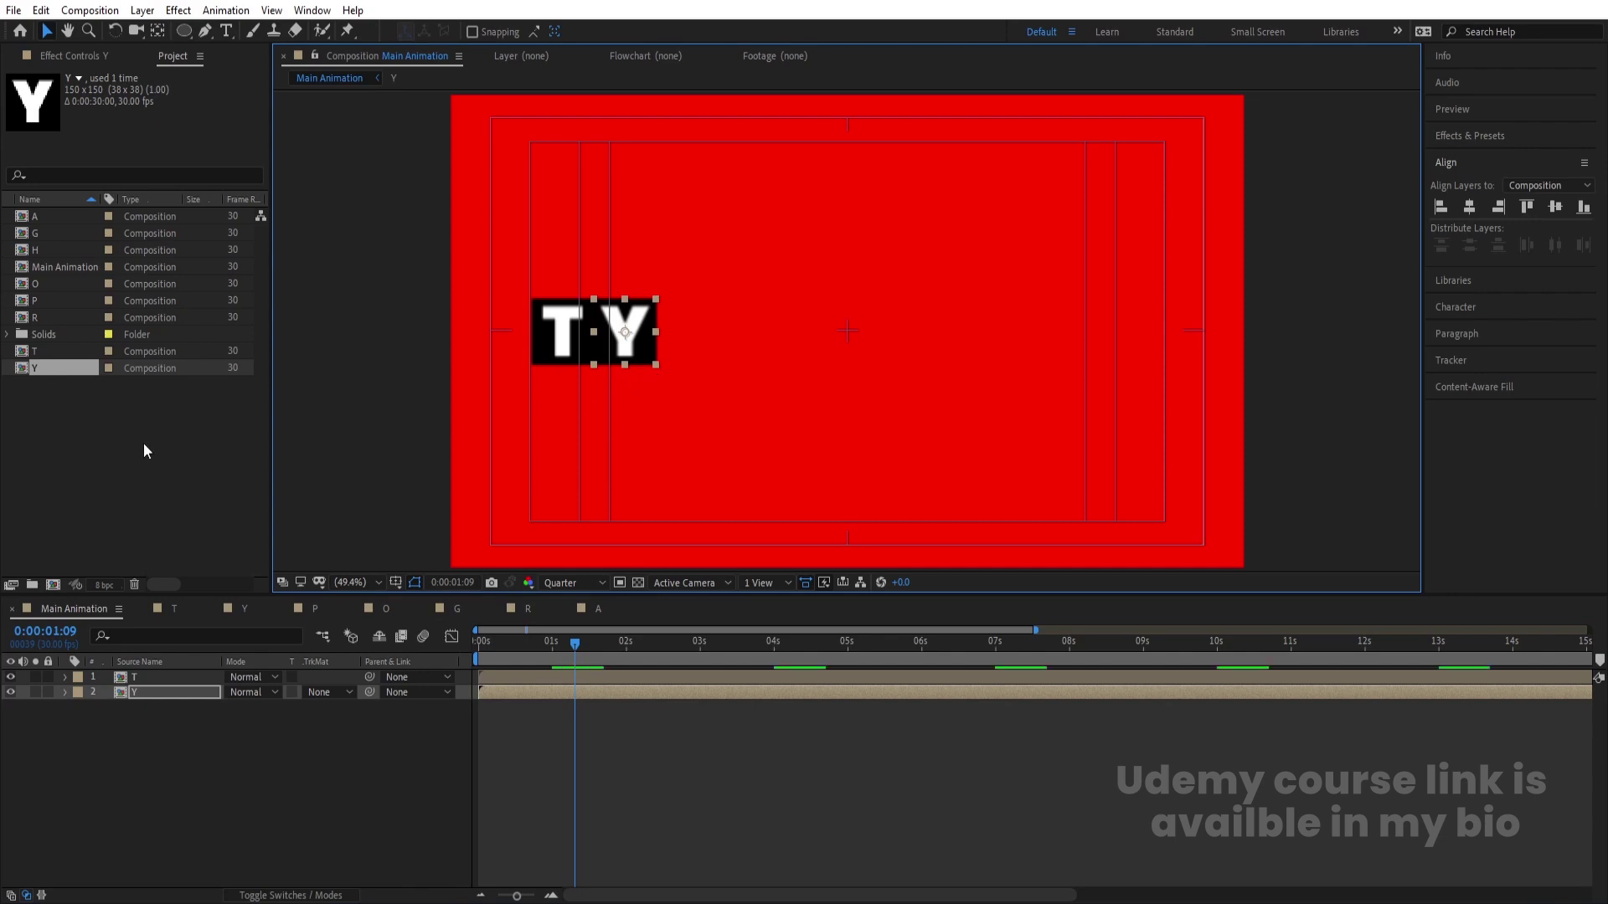
drag(41, 302, 142, 708)
drag(831, 339, 670, 339)
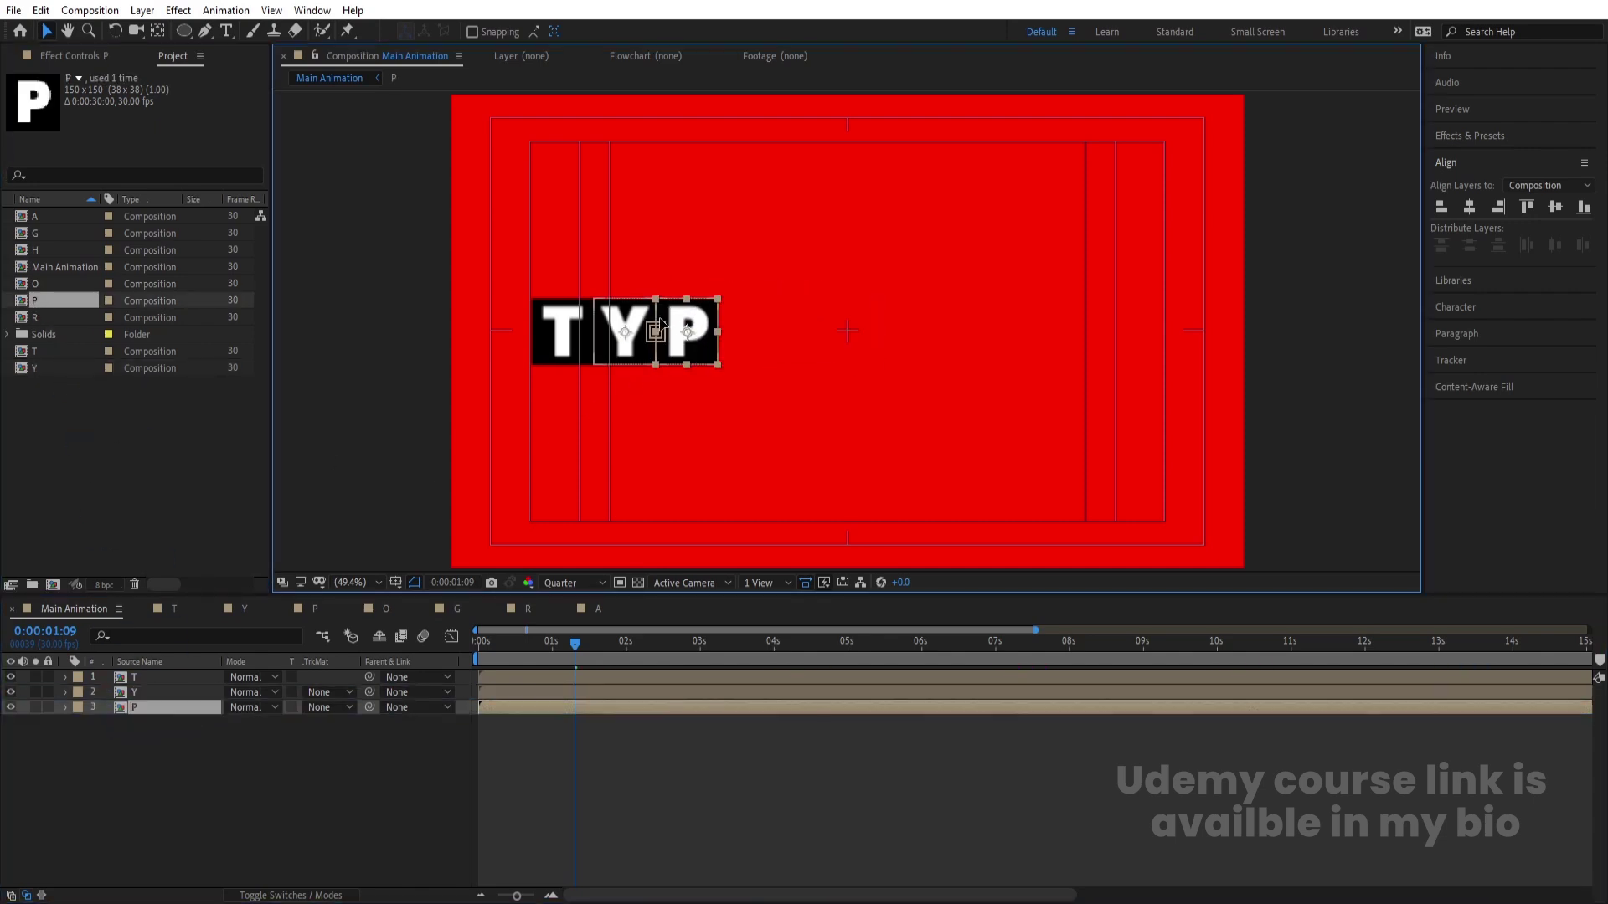
Step: Add the O and G compositions as the next layers in Main Animation and align their tiles edge to edge after the P
drag(55, 286, 143, 720)
click(141, 720)
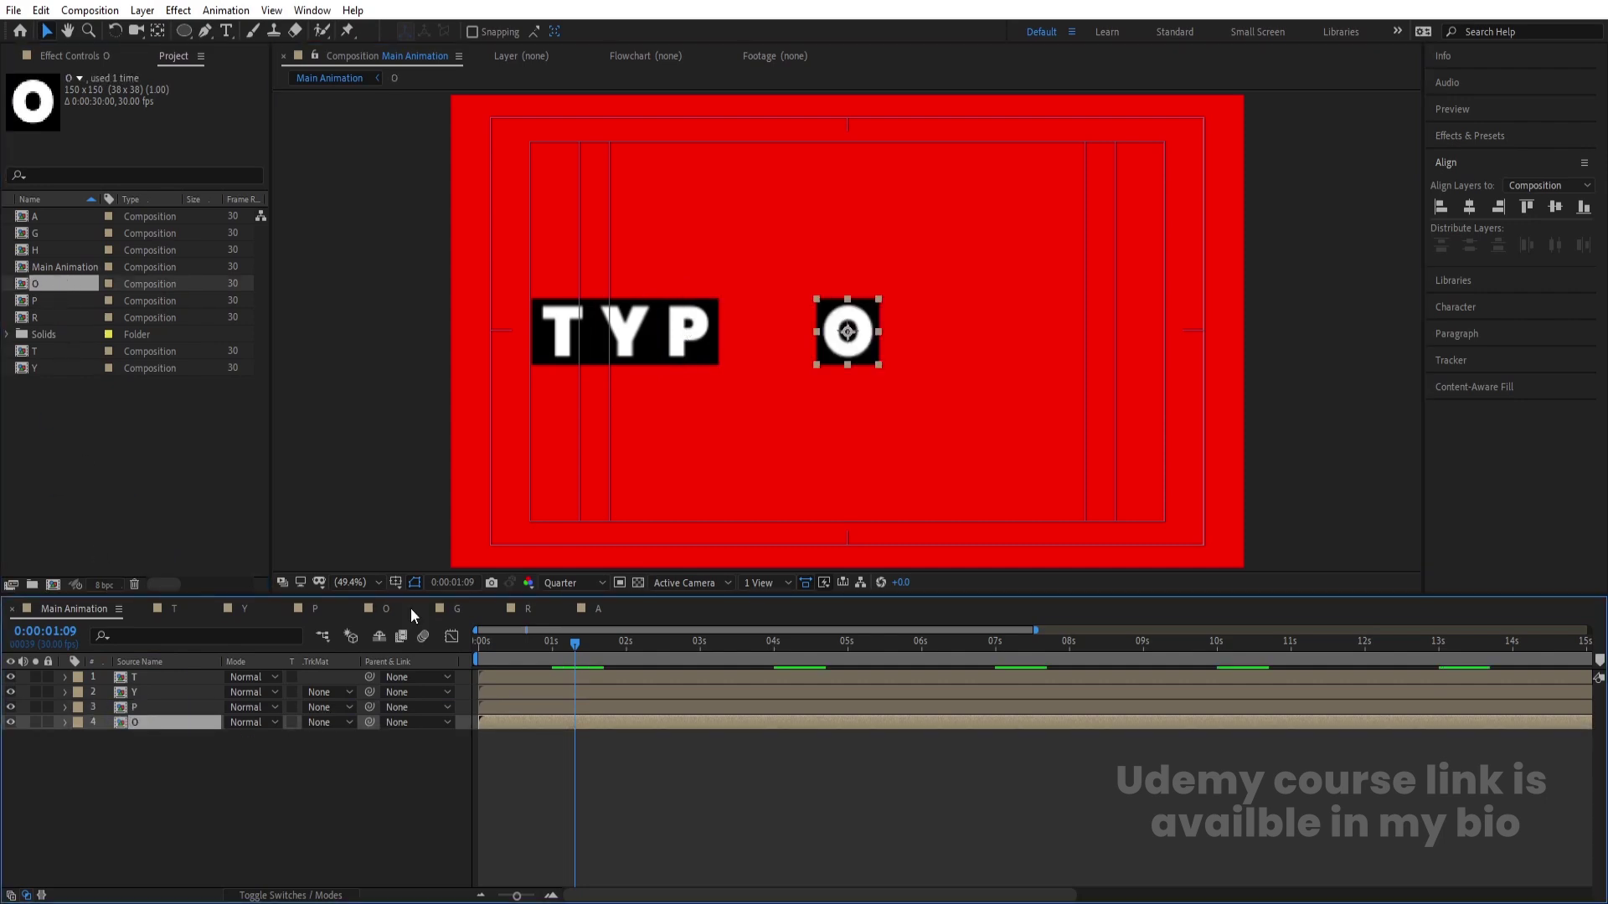
drag(830, 343, 707, 345)
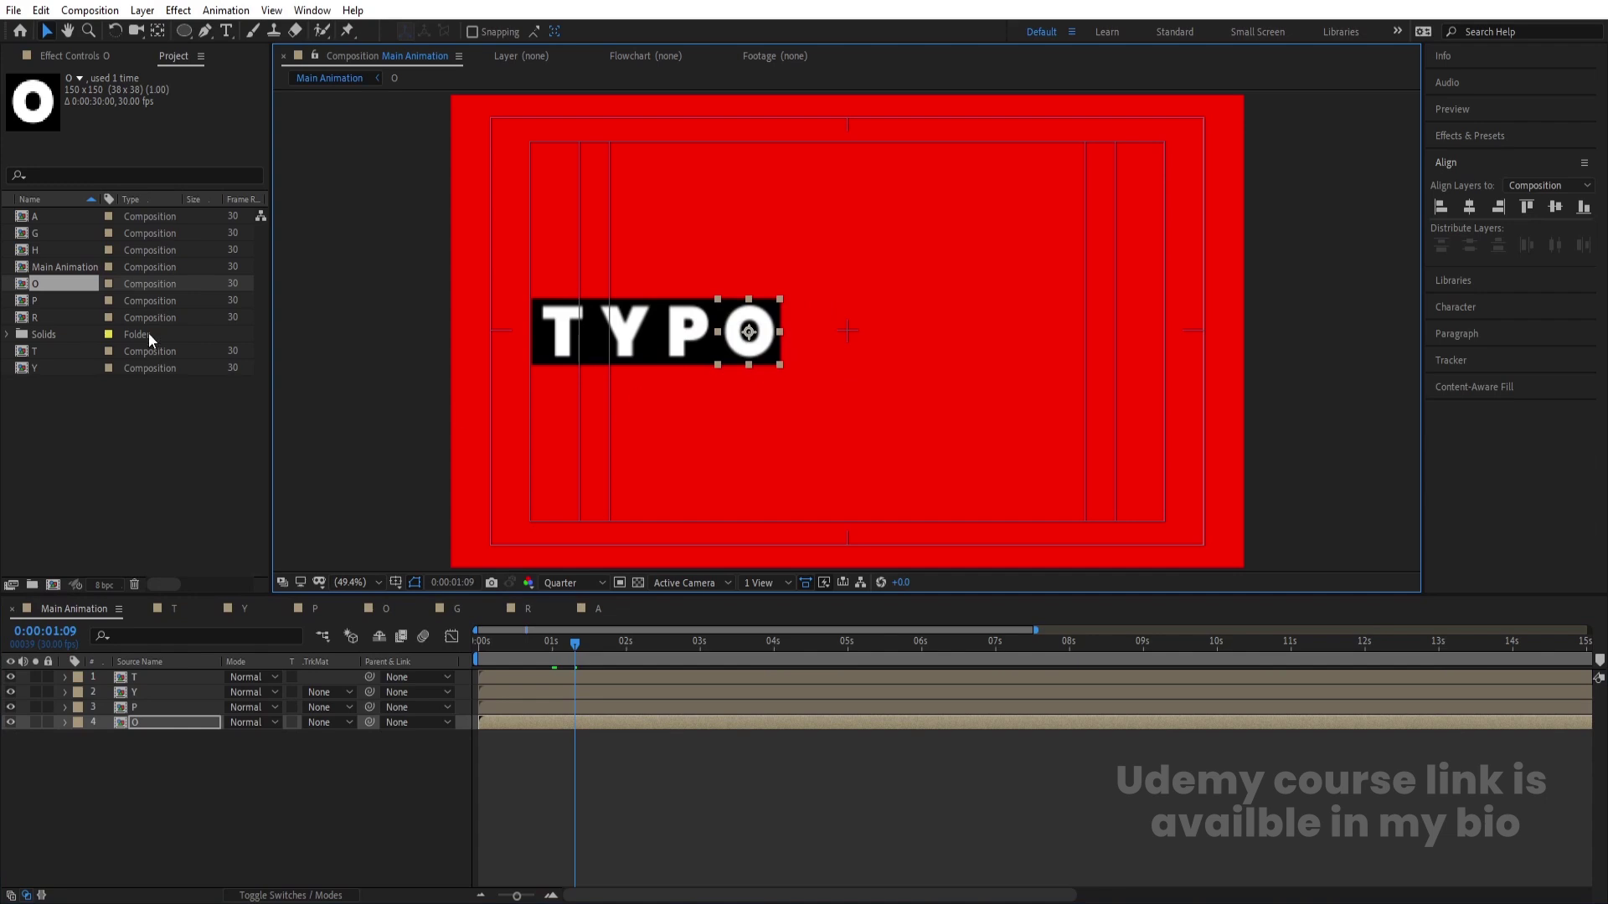
click(37, 236)
drag(37, 238, 144, 839)
drag(834, 345, 798, 347)
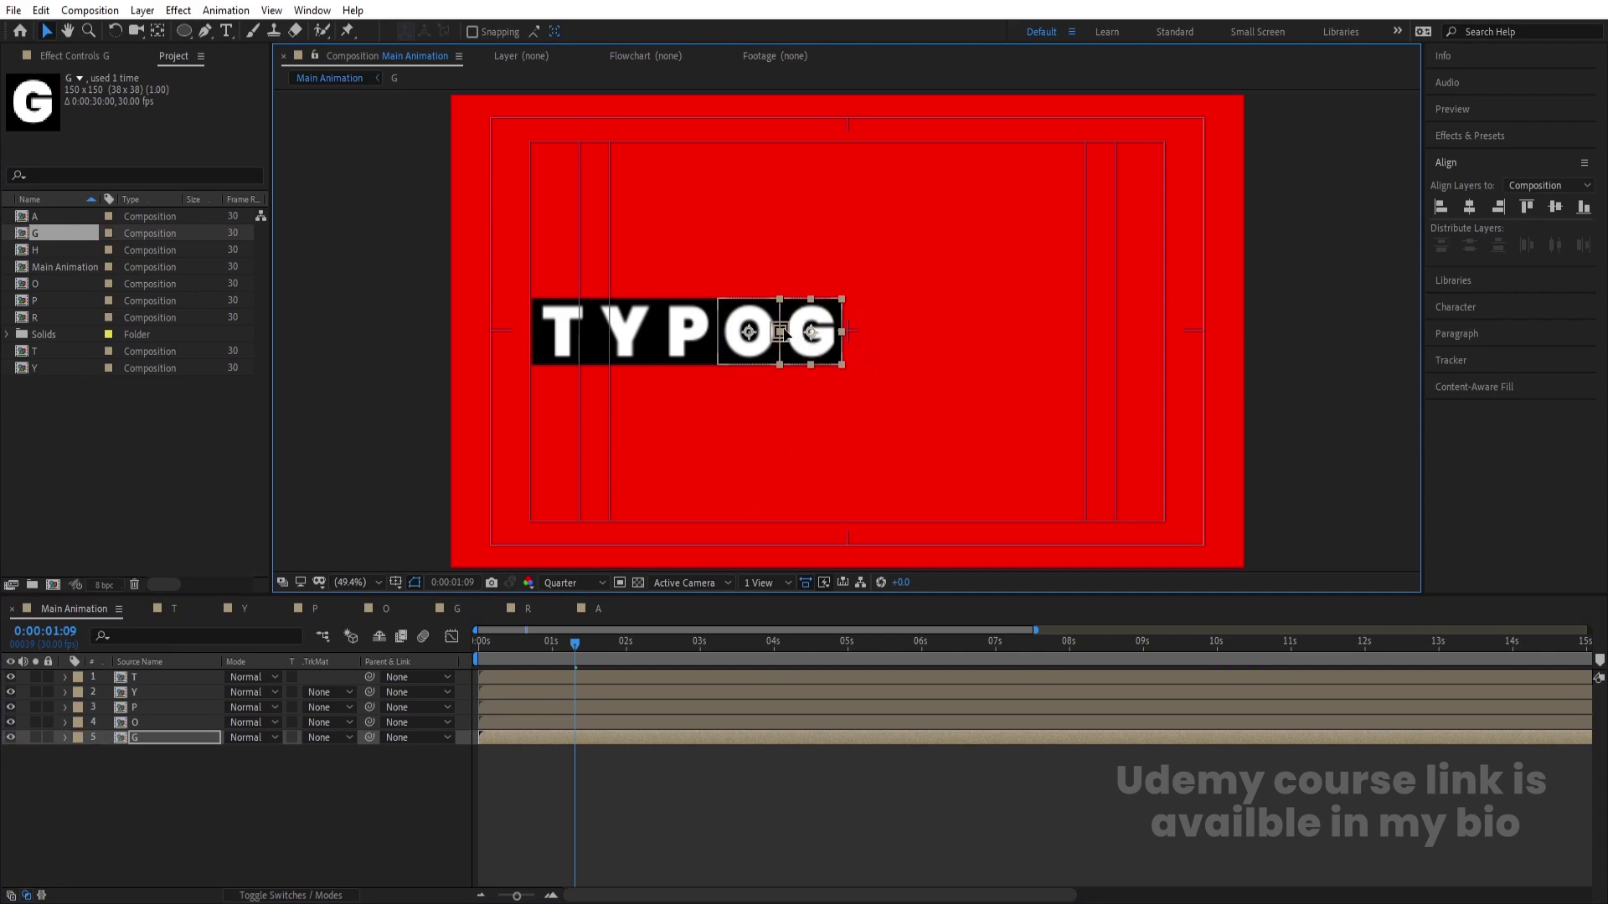
Step: Add the R and A compositions beneath the G layer and align their tiles edge to edge after the G
click(45, 304)
drag(43, 312, 152, 767)
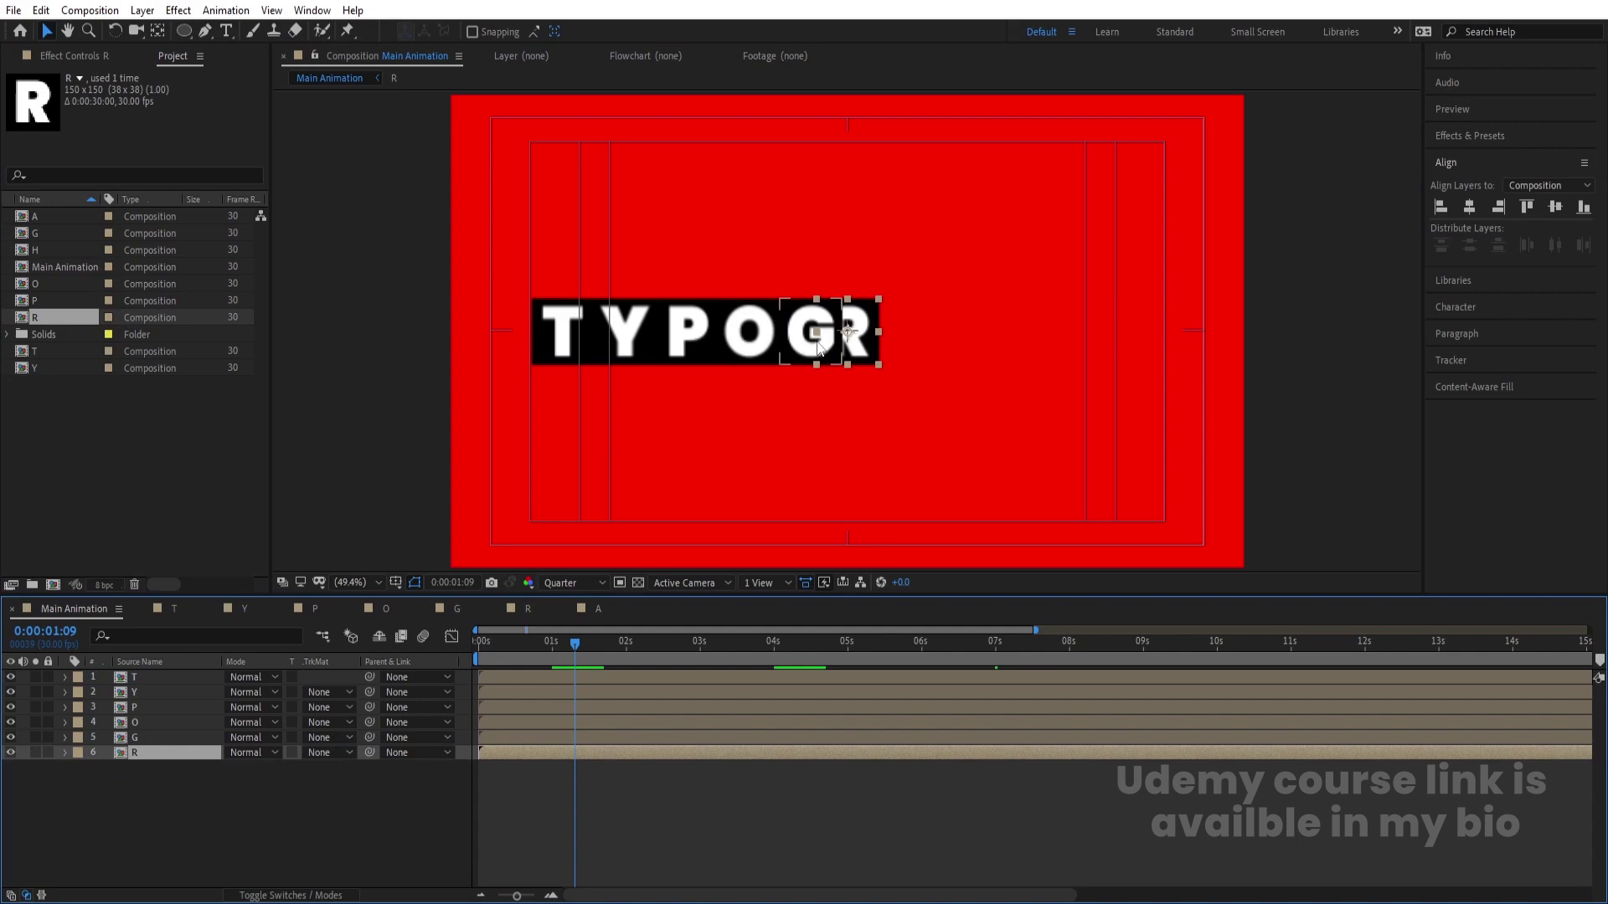
mouse_move(879, 342)
mouse_down()
mouse_move(963, 342)
mouse_move(891, 342)
mouse_up()
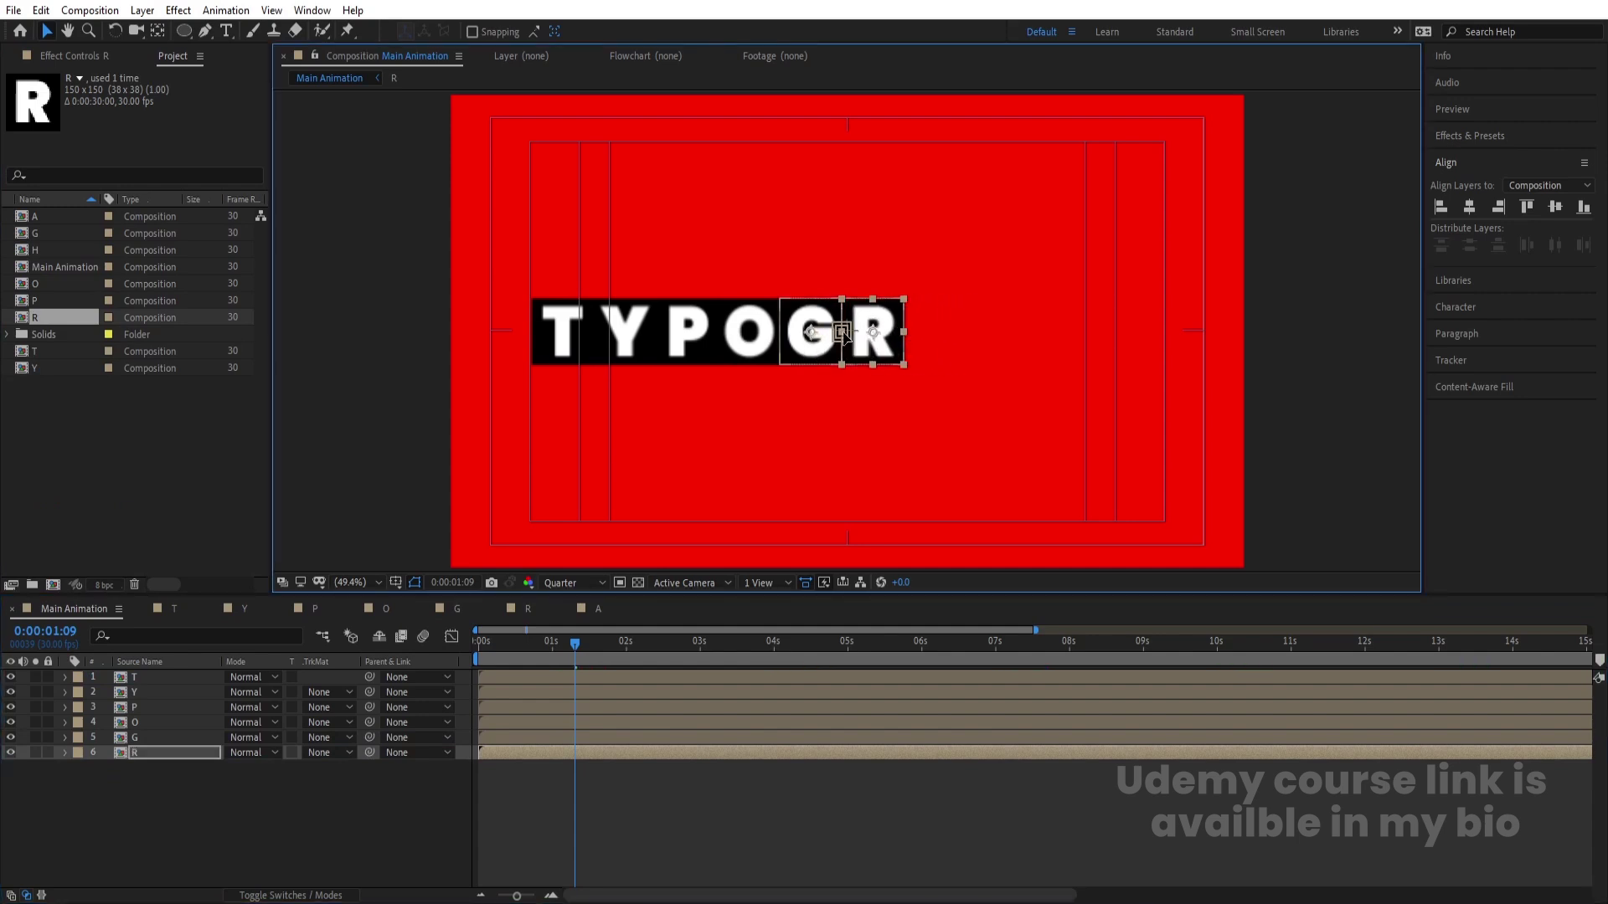
drag(33, 216, 87, 779)
drag(837, 339, 916, 339)
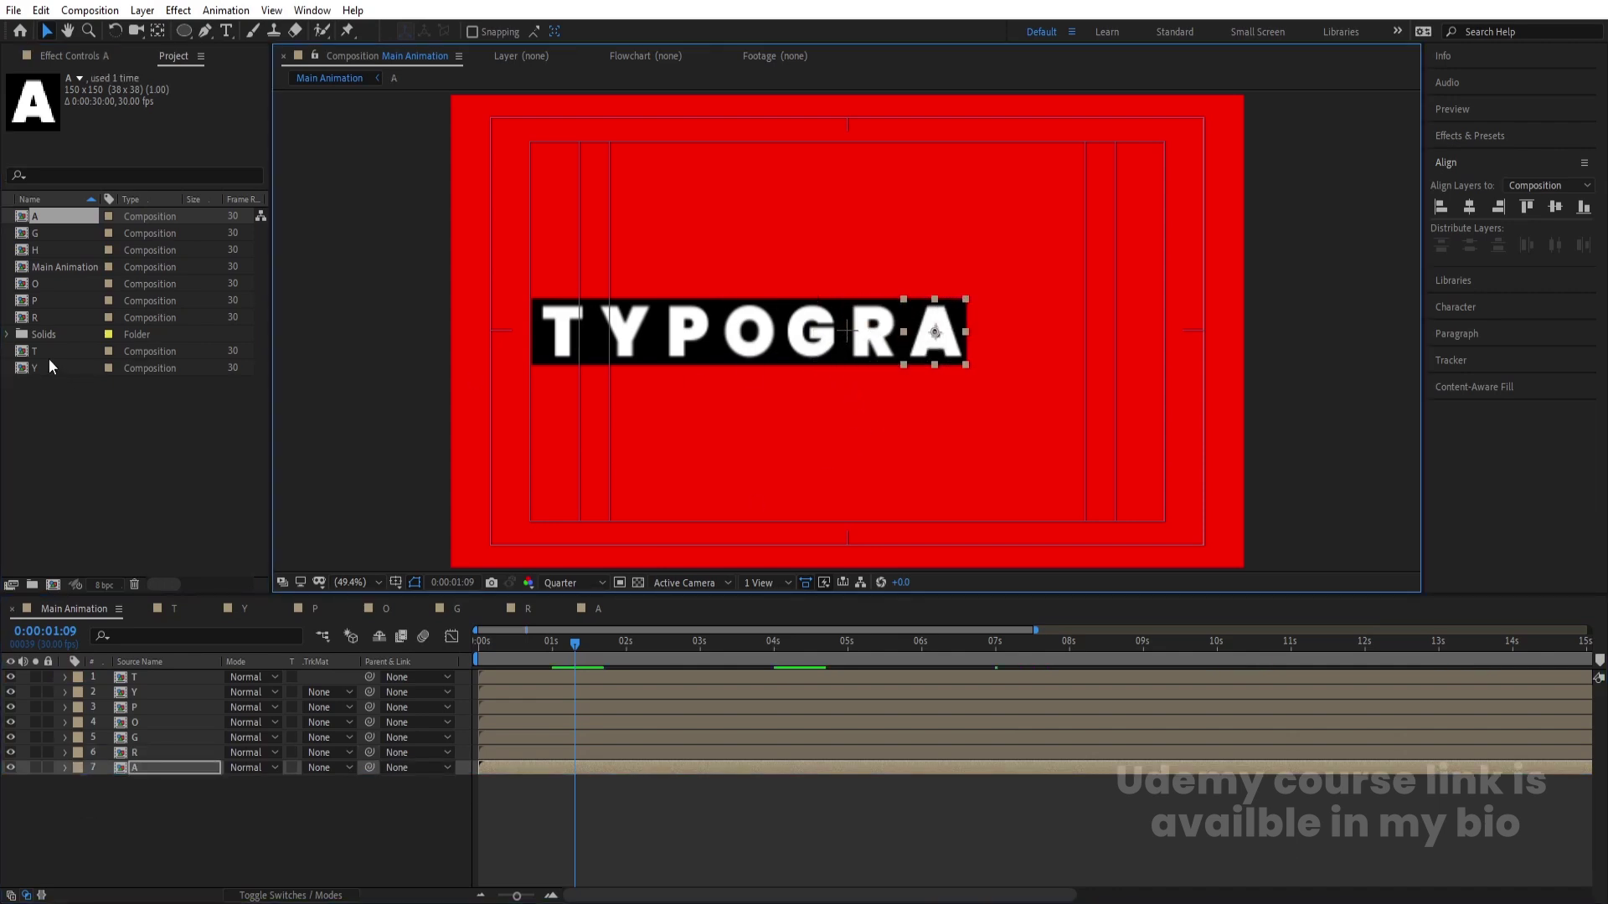
Step: Add a second P and the H composition as the last layers and align their tiles after the A to complete the row
click(42, 300)
drag(54, 328, 134, 787)
drag(847, 333, 961, 333)
click(42, 249)
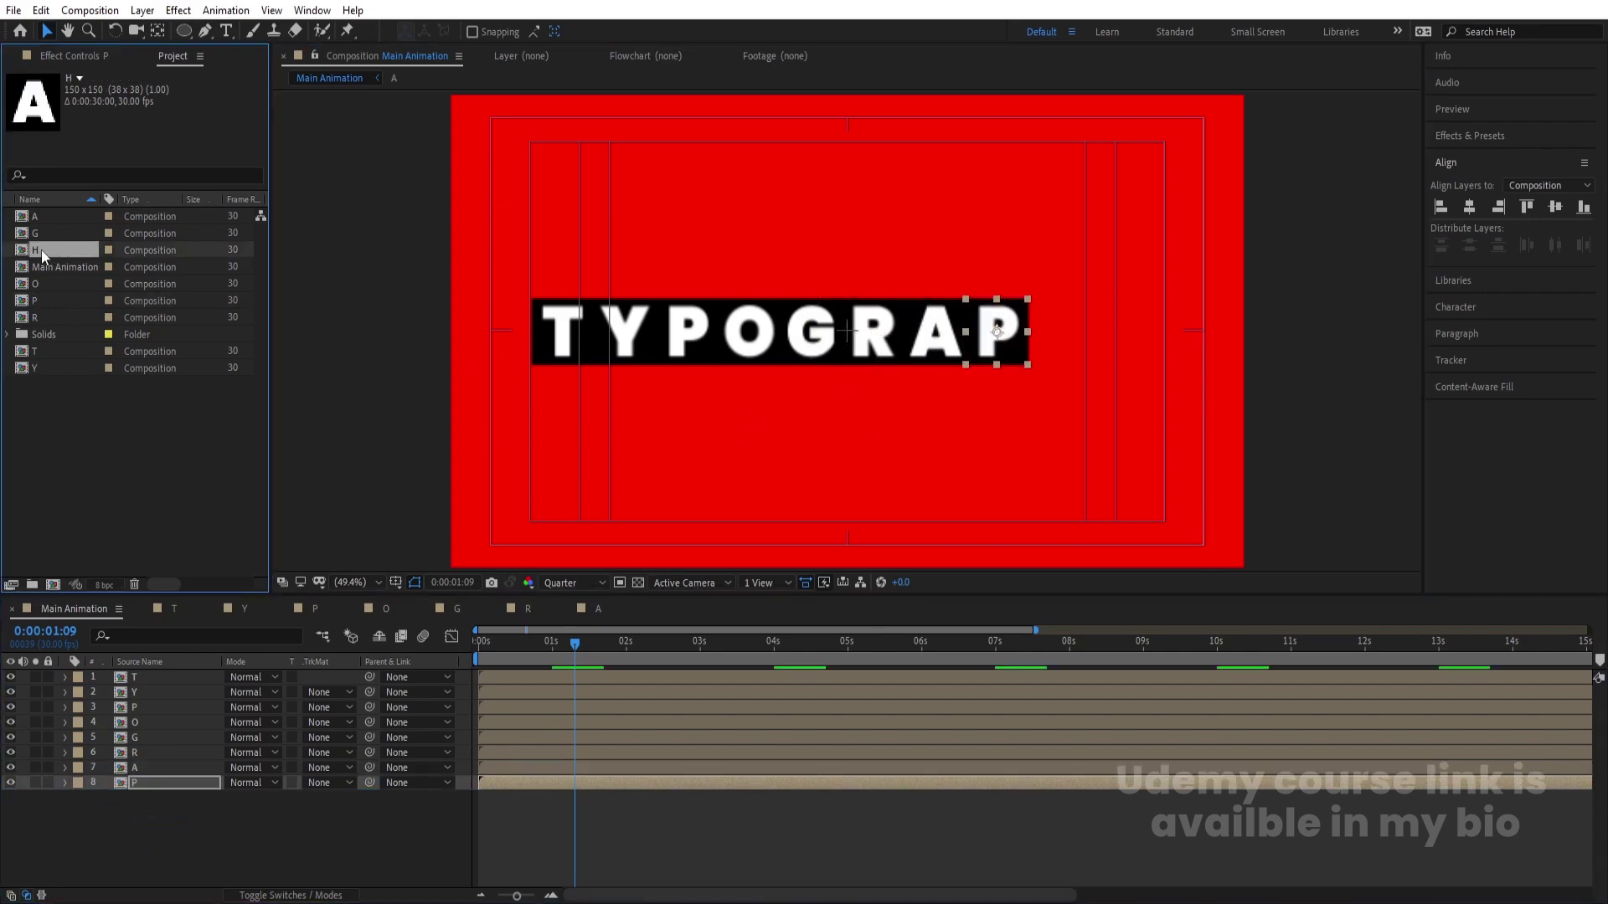
drag(133, 651, 154, 797)
click(828, 350)
drag(827, 350, 1038, 347)
key(Return)
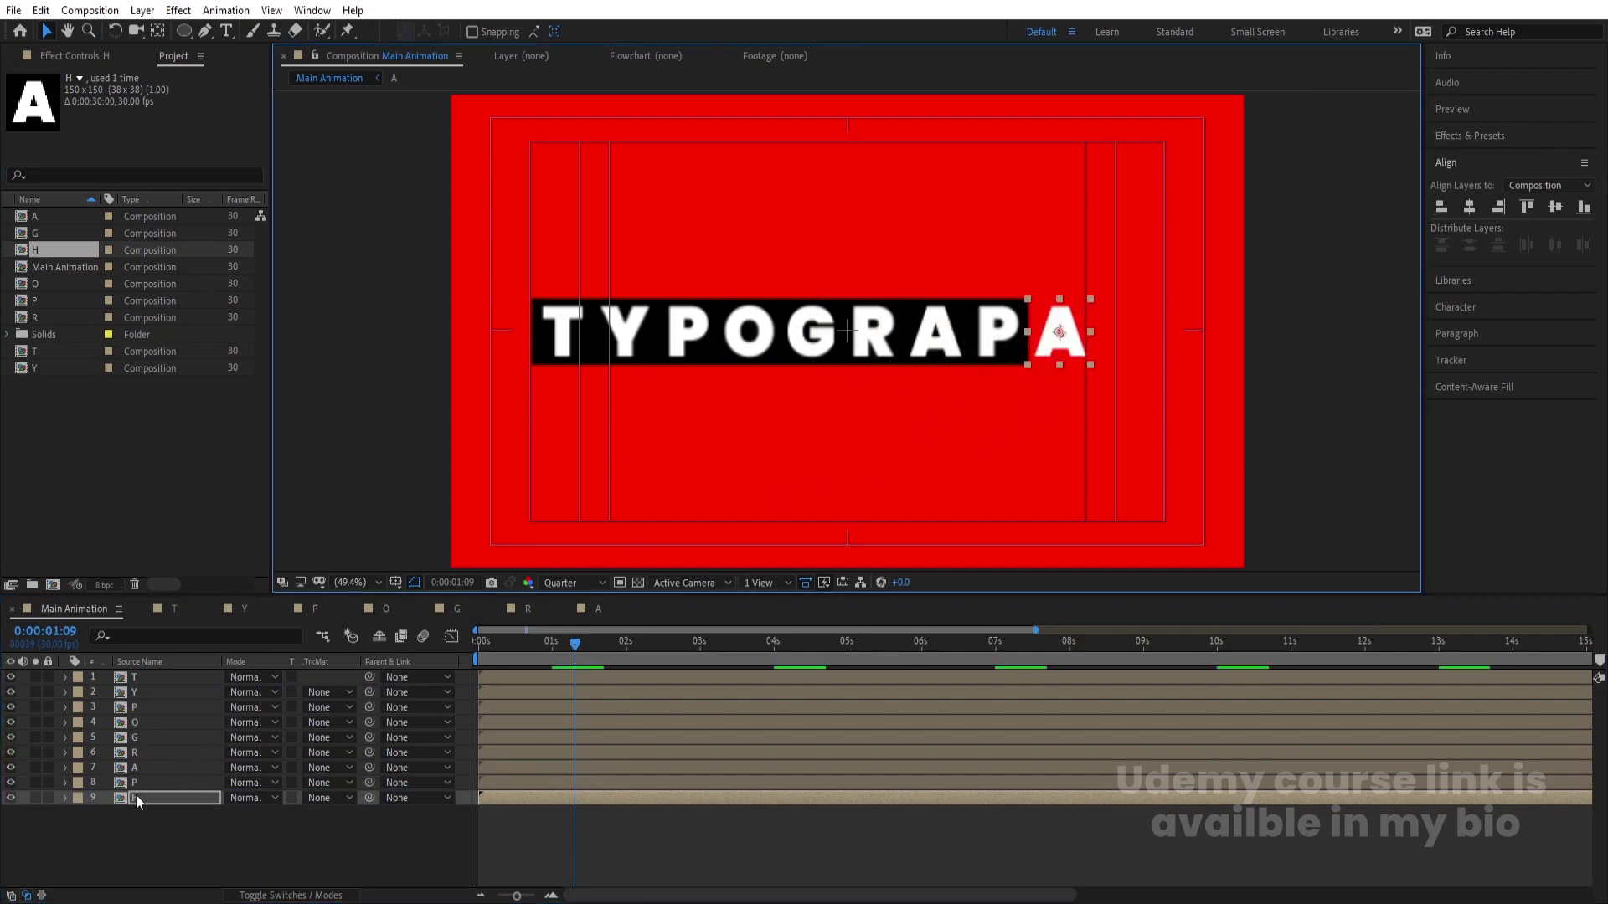
Step: Change the text in the H composition to the letter H and move its position null to 67.5, 75.0 to centre it
double_click(136, 796)
click(736, 382)
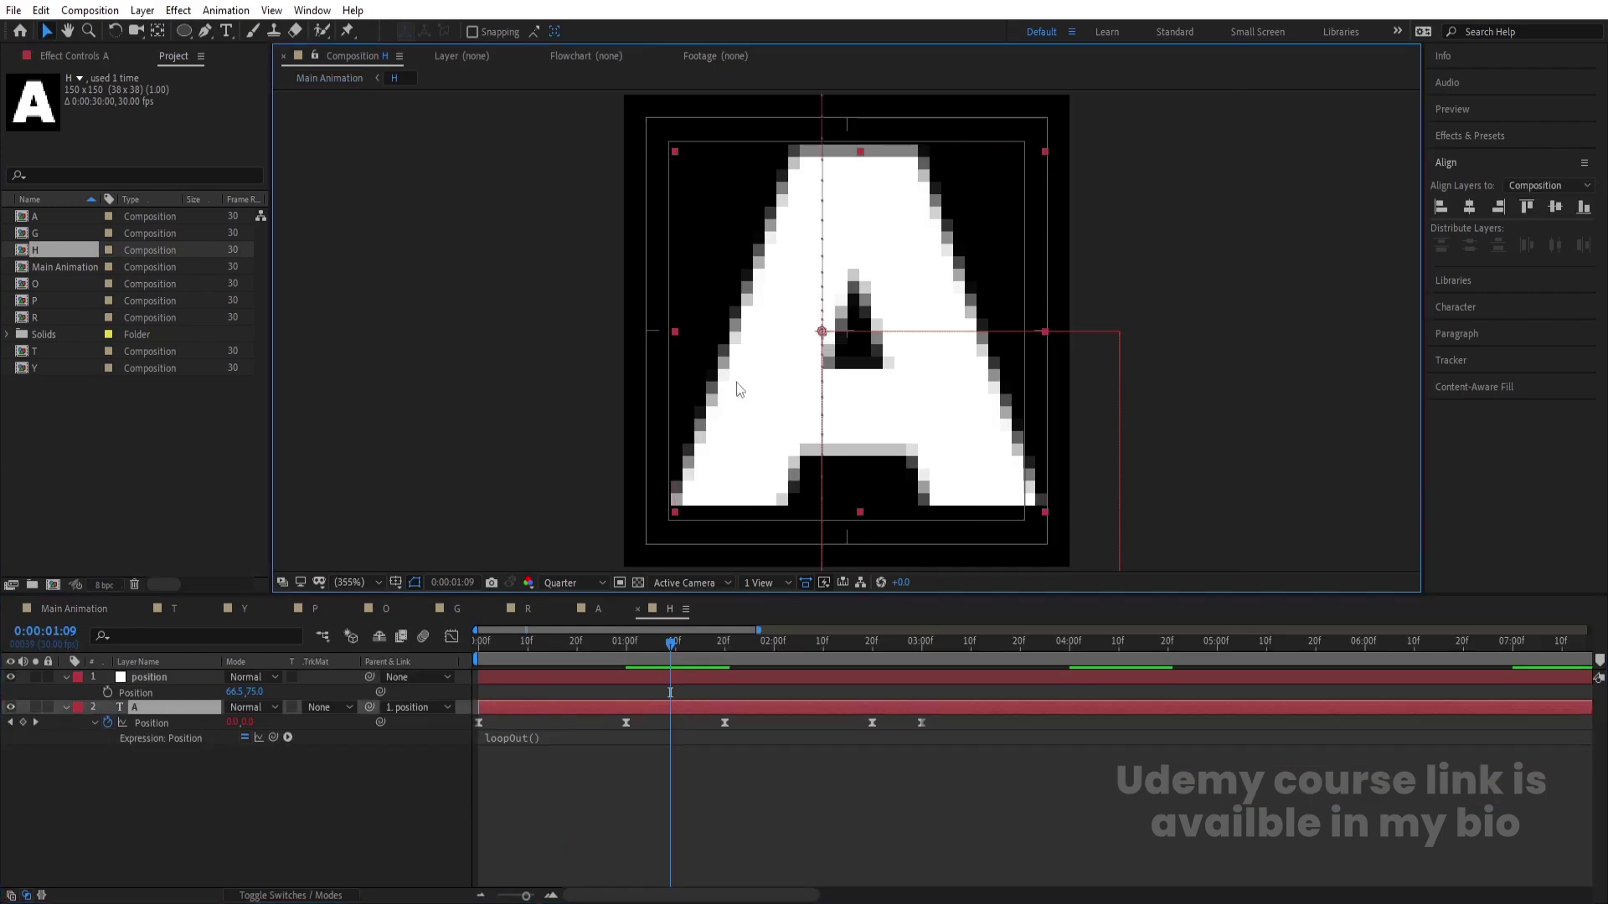
double_click(746, 349)
text(H)
click(133, 677)
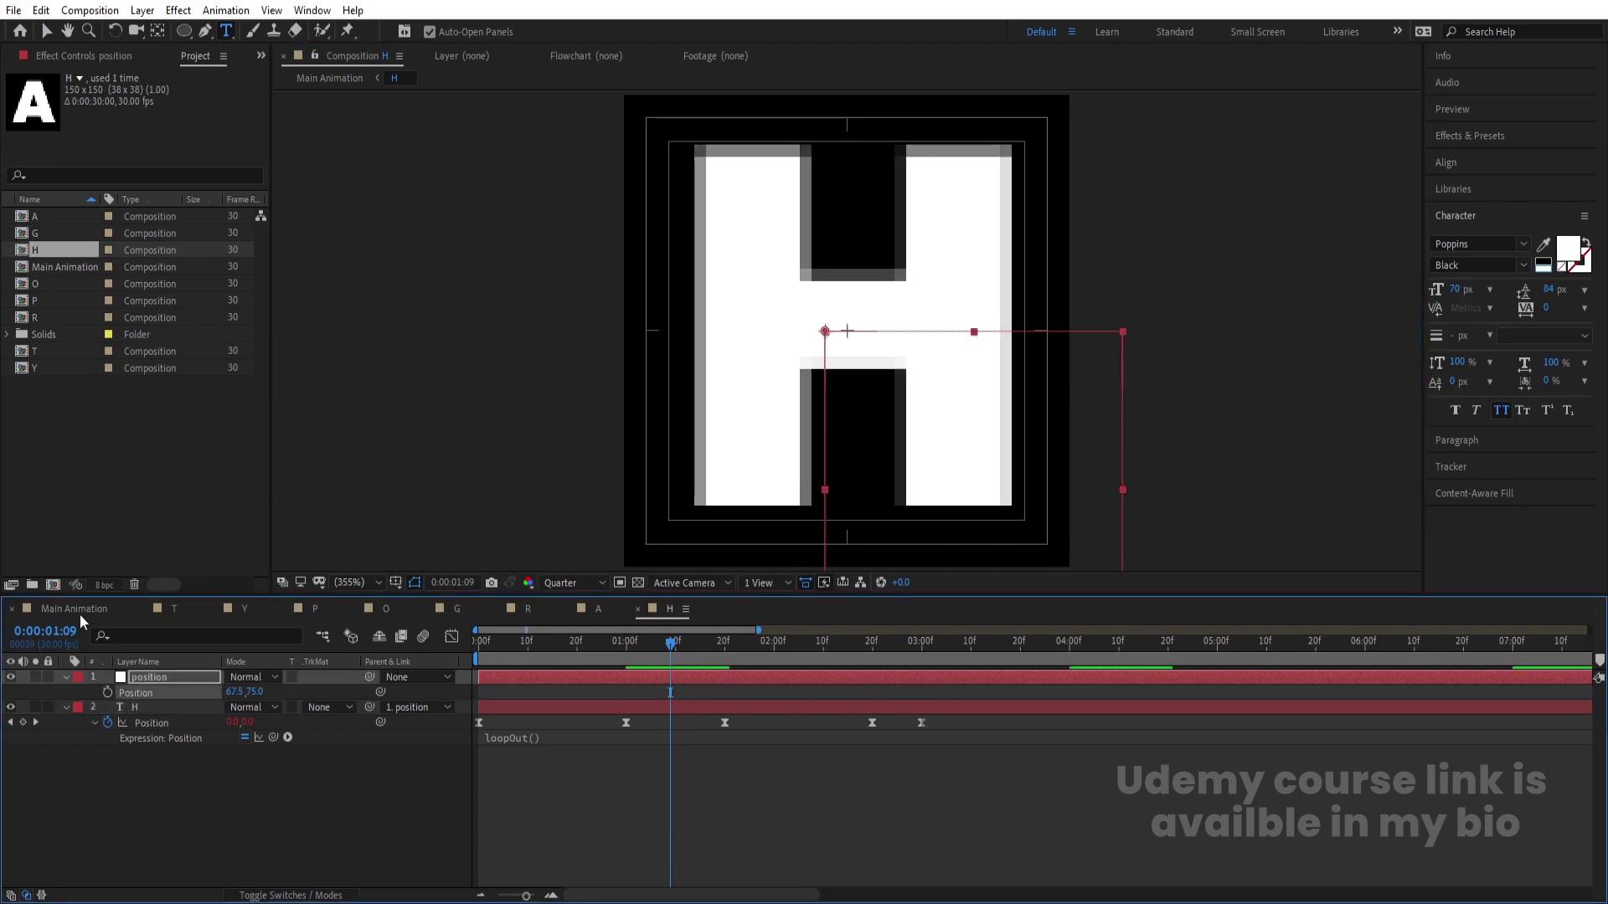
Step: Add a composition-sized black solid beneath the text in the H composition and return to Main Animation
click(220, 847)
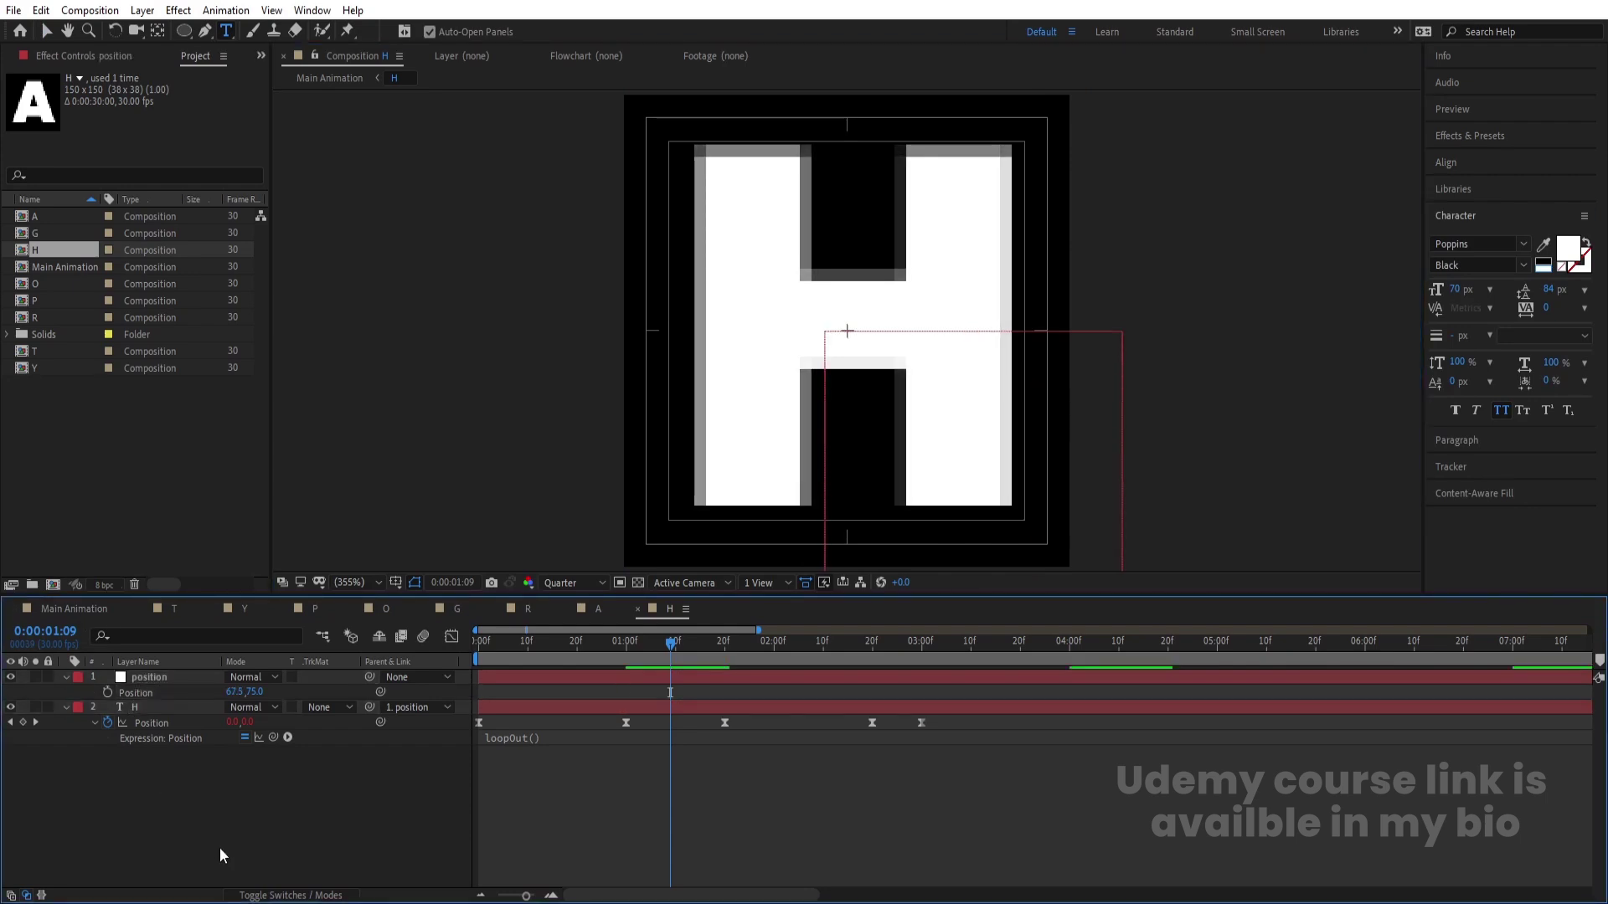
key(ctrl+y)
key(Return)
drag(181, 685, 198, 824)
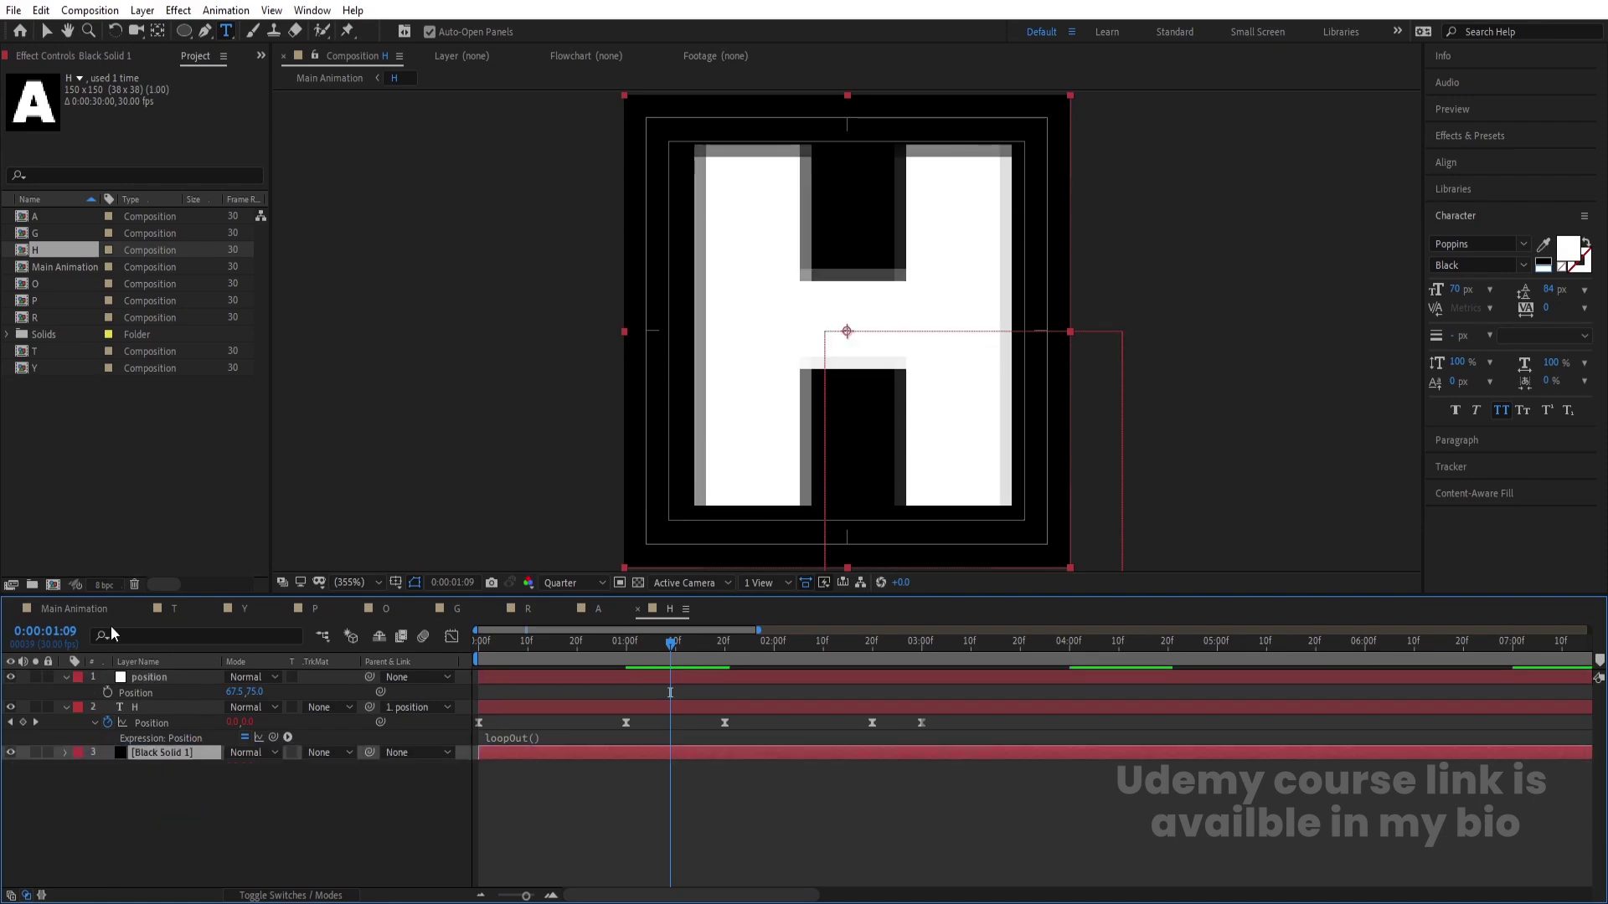
click(74, 609)
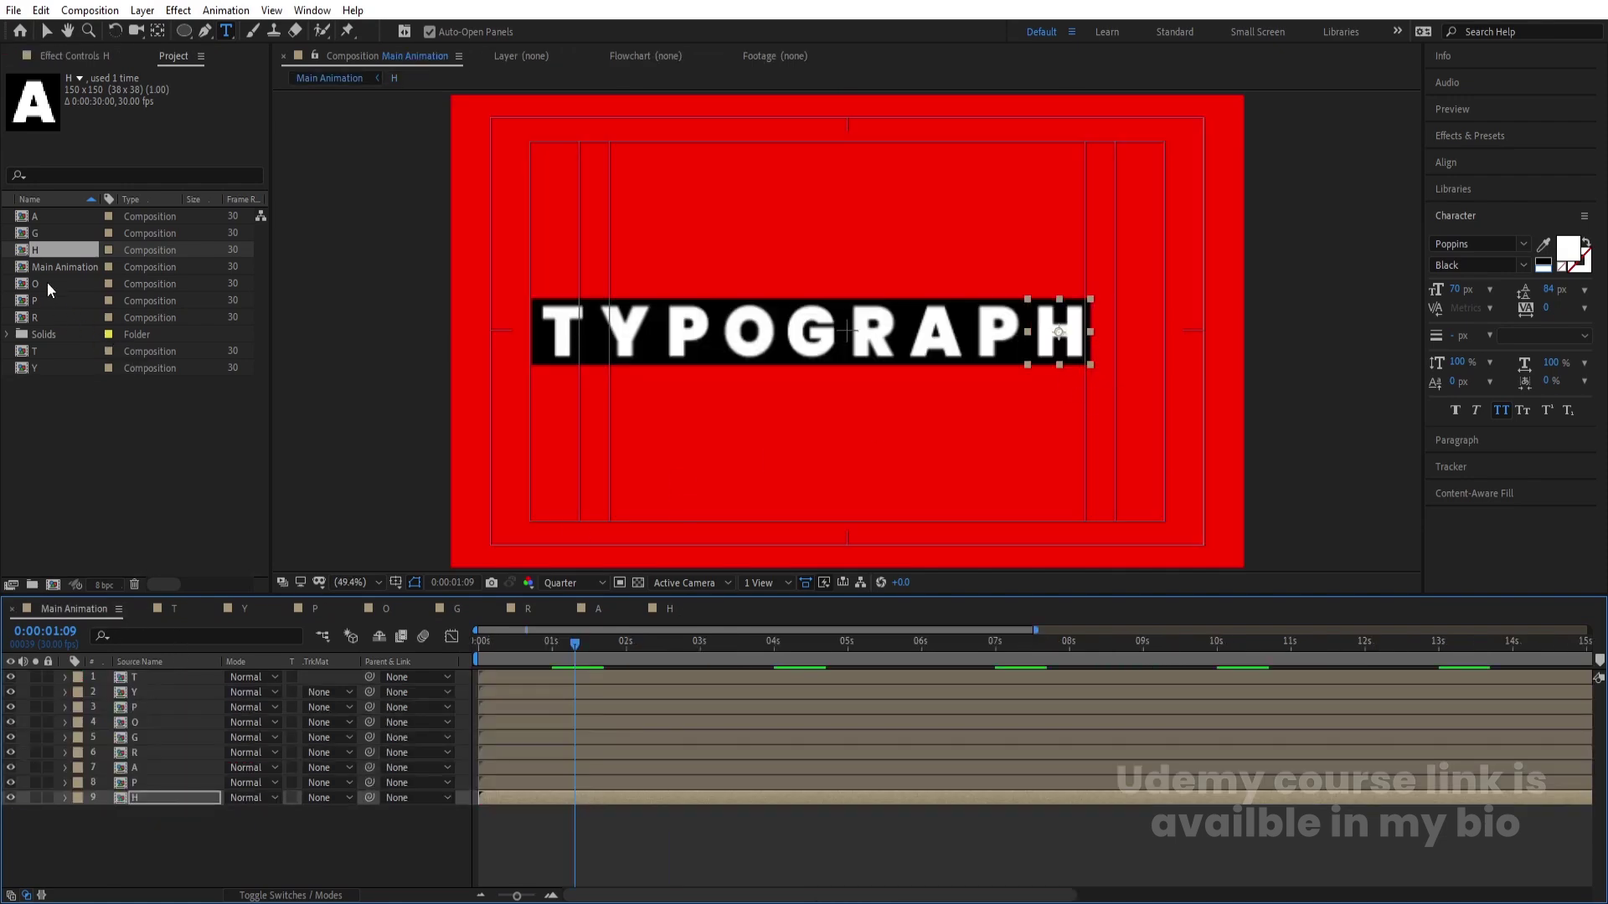
Step: Add the Y composition as the last layer in Main Animation and align its tile edge to edge after the H
click(37, 367)
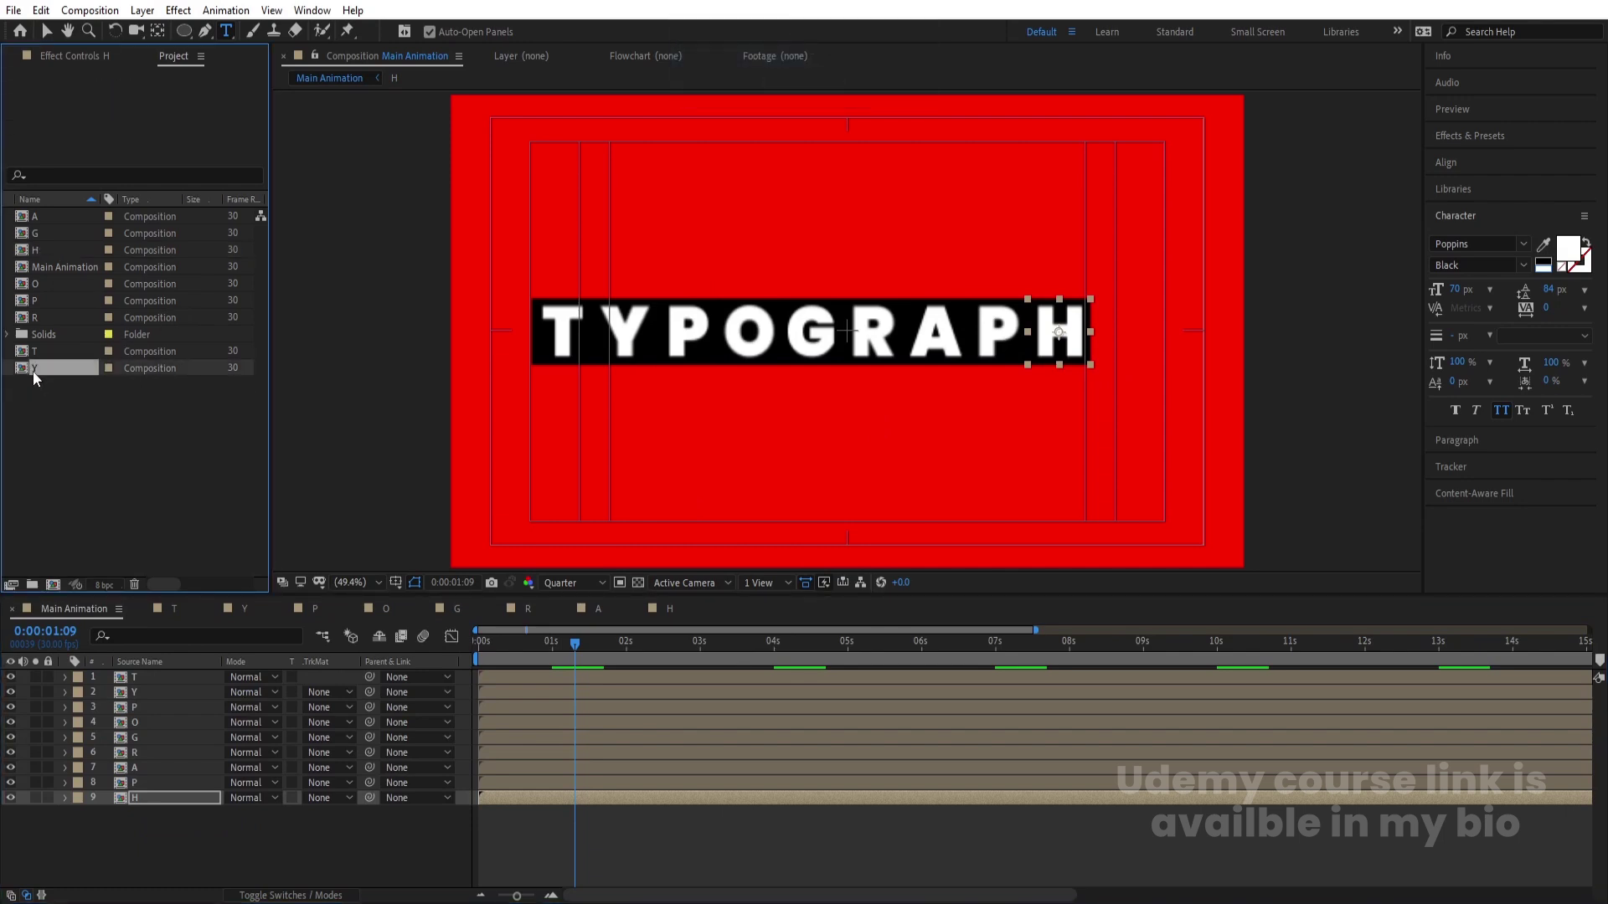
drag(32, 370, 94, 470)
drag(43, 363, 126, 814)
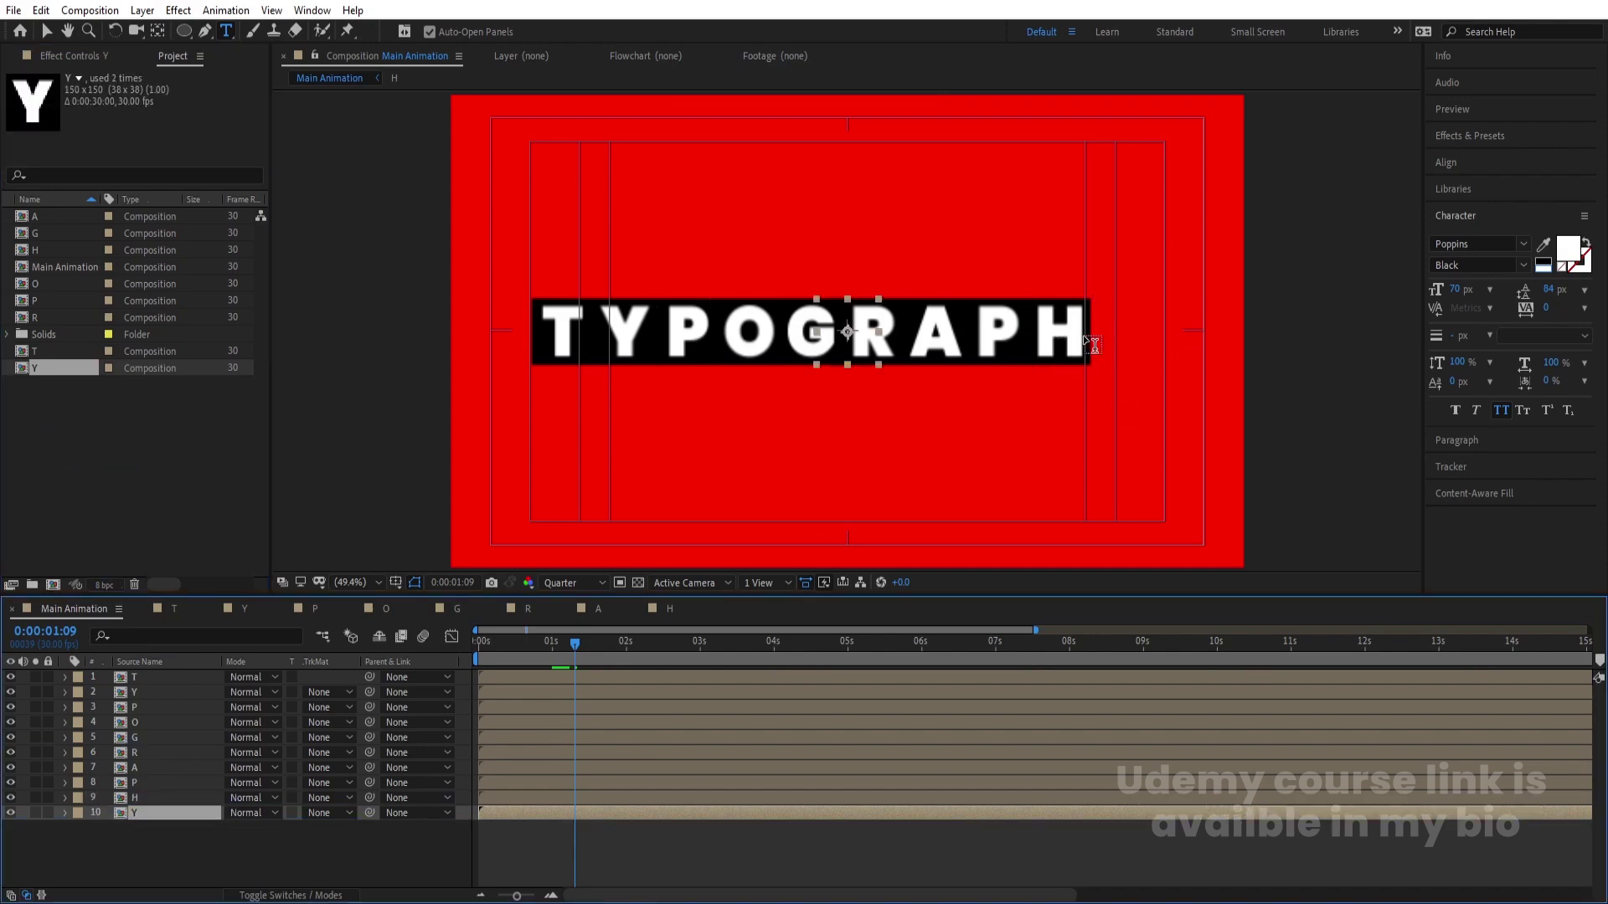
key(v)
drag(849, 333, 1109, 335)
Step: Centre the whole row of ten letter tiles horizontally in the frame and preview the animation from the start
drag(574, 643, 358, 636)
key(ctrl+a)
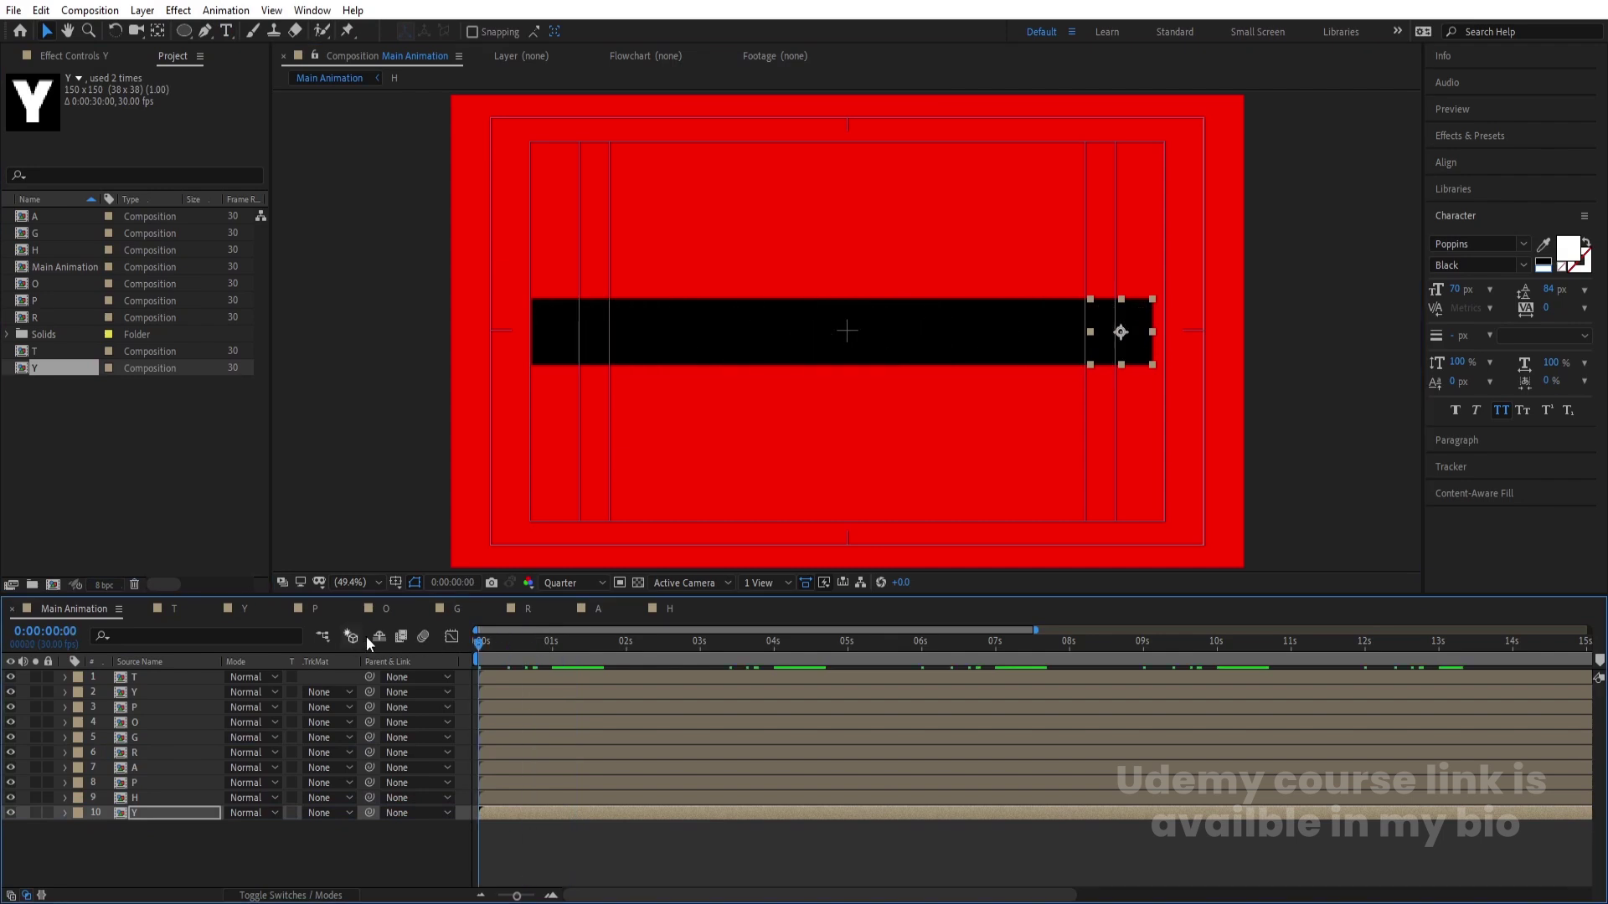
mouse_move(1090, 358)
mouse_down()
mouse_move(1054, 348)
mouse_move(1096, 347)
mouse_move(1075, 350)
mouse_up()
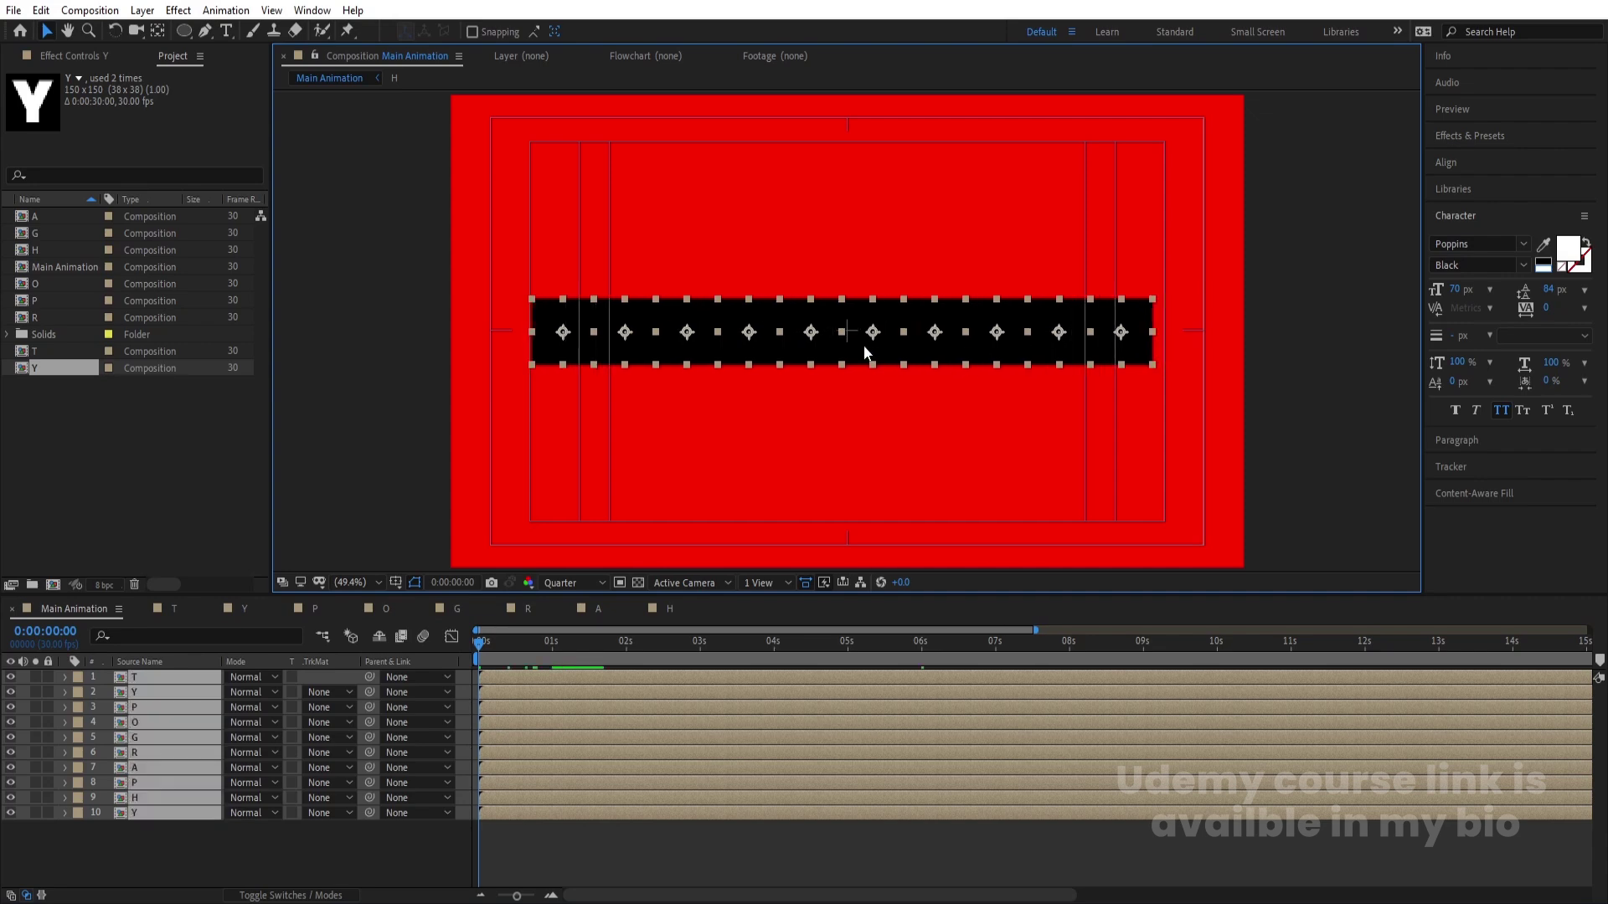
mouse_move(829, 348)
mouse_down()
mouse_move(848, 347)
mouse_move(828, 346)
mouse_up()
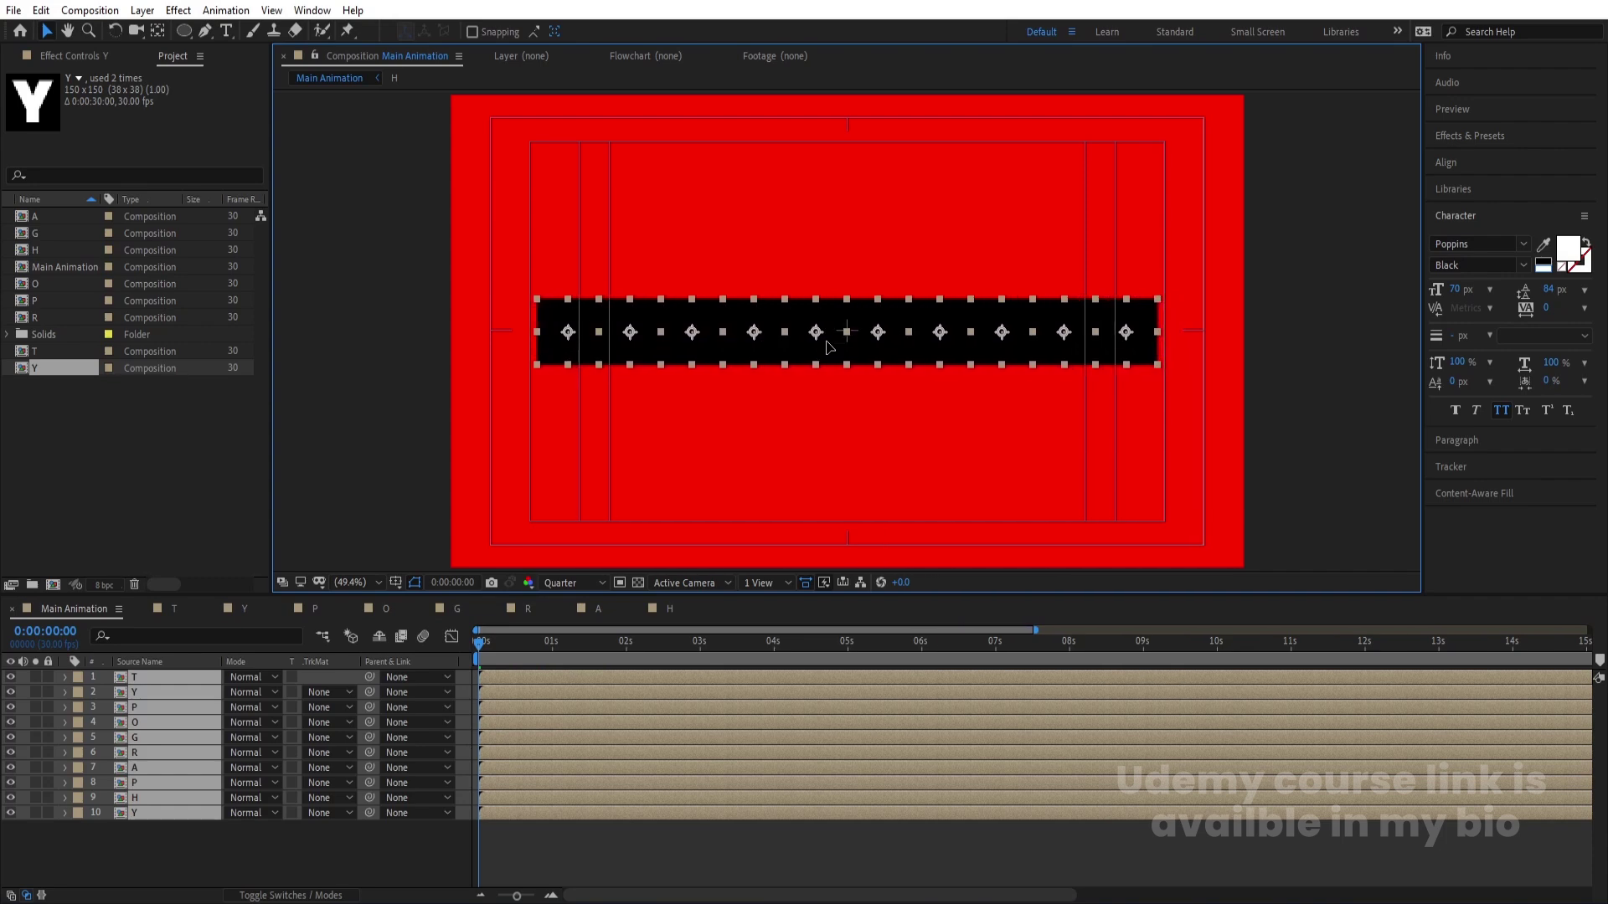
click(544, 852)
key(space)
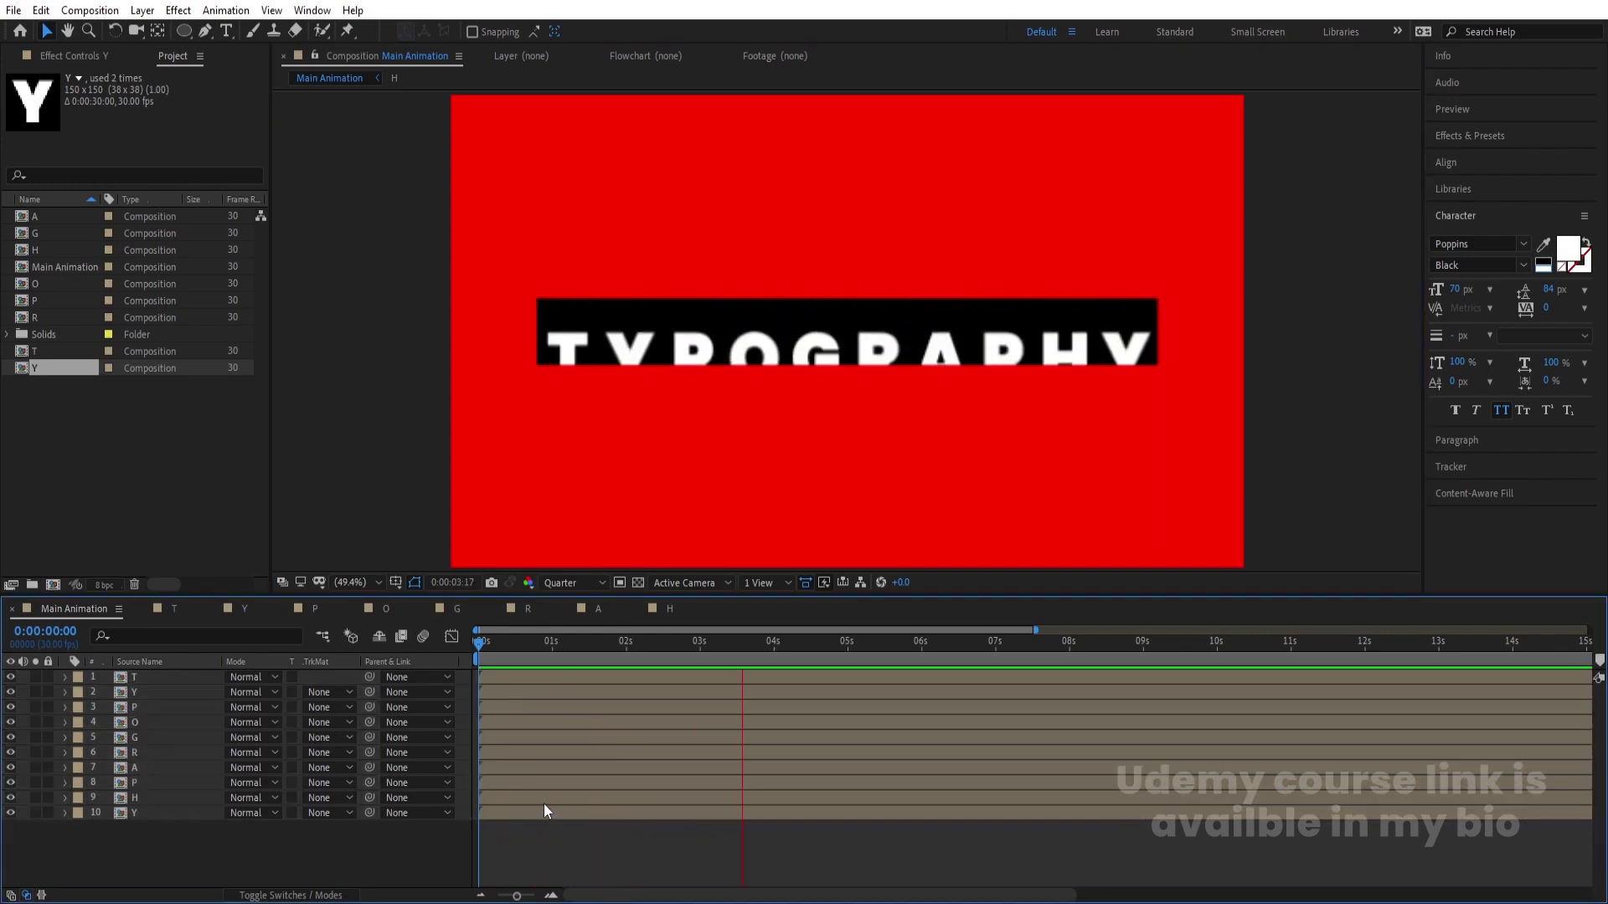
Step: Reshape the T layer's Position speed graph so the entrance peaks early and eases out, and the exit eases in and peaks late
click(175, 610)
key(Home)
click(162, 709)
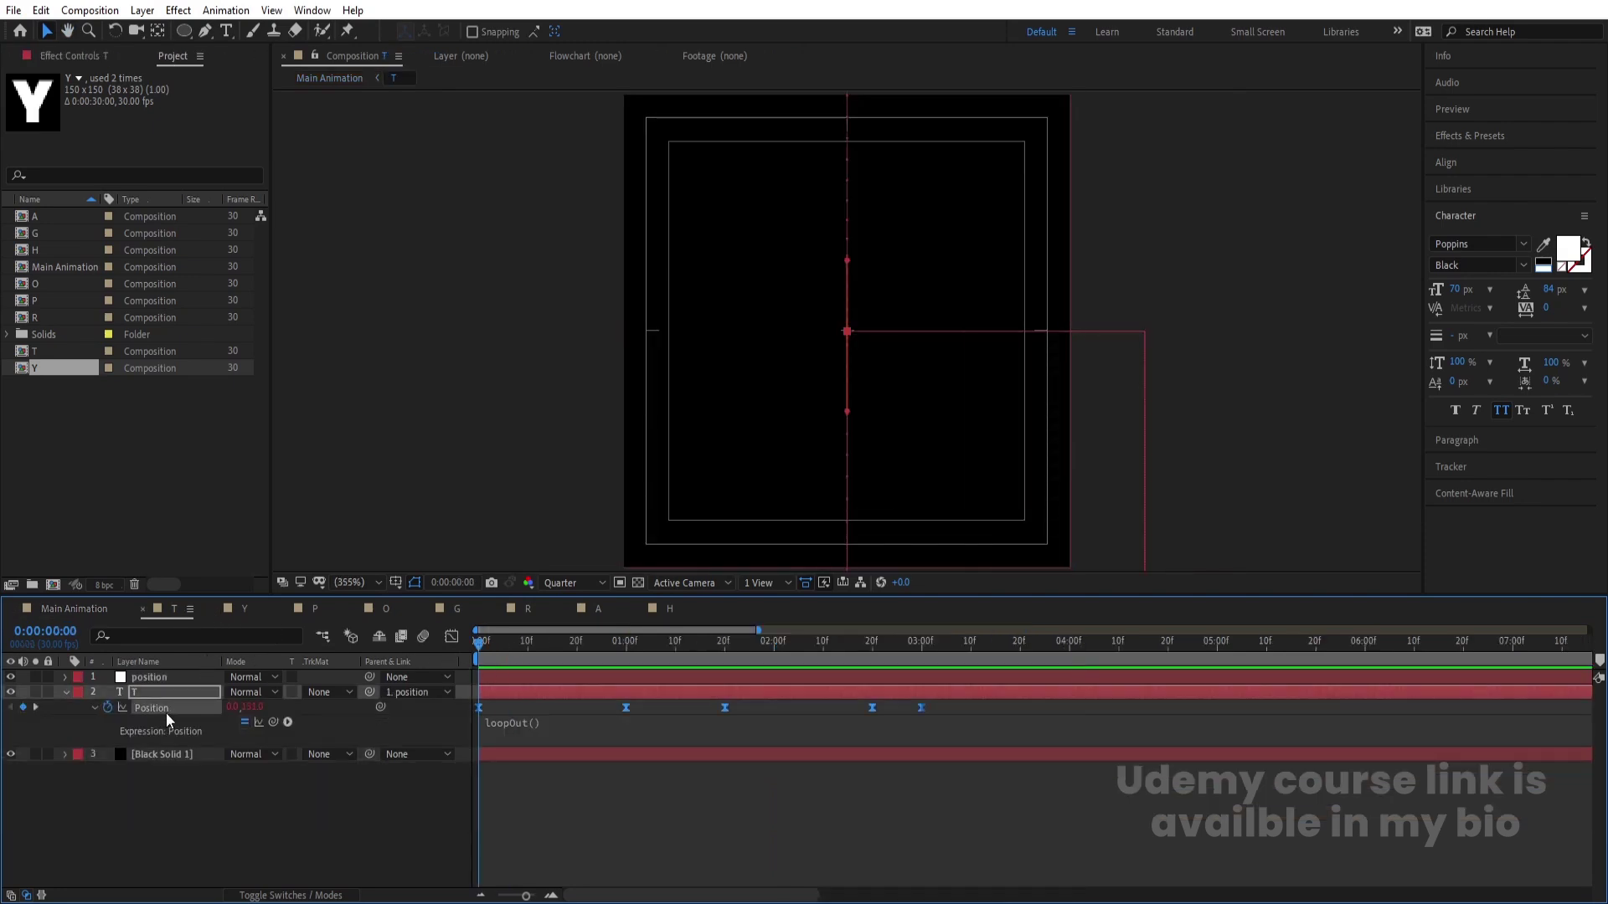
click(451, 638)
drag(665, 721, 520, 848)
key(space)
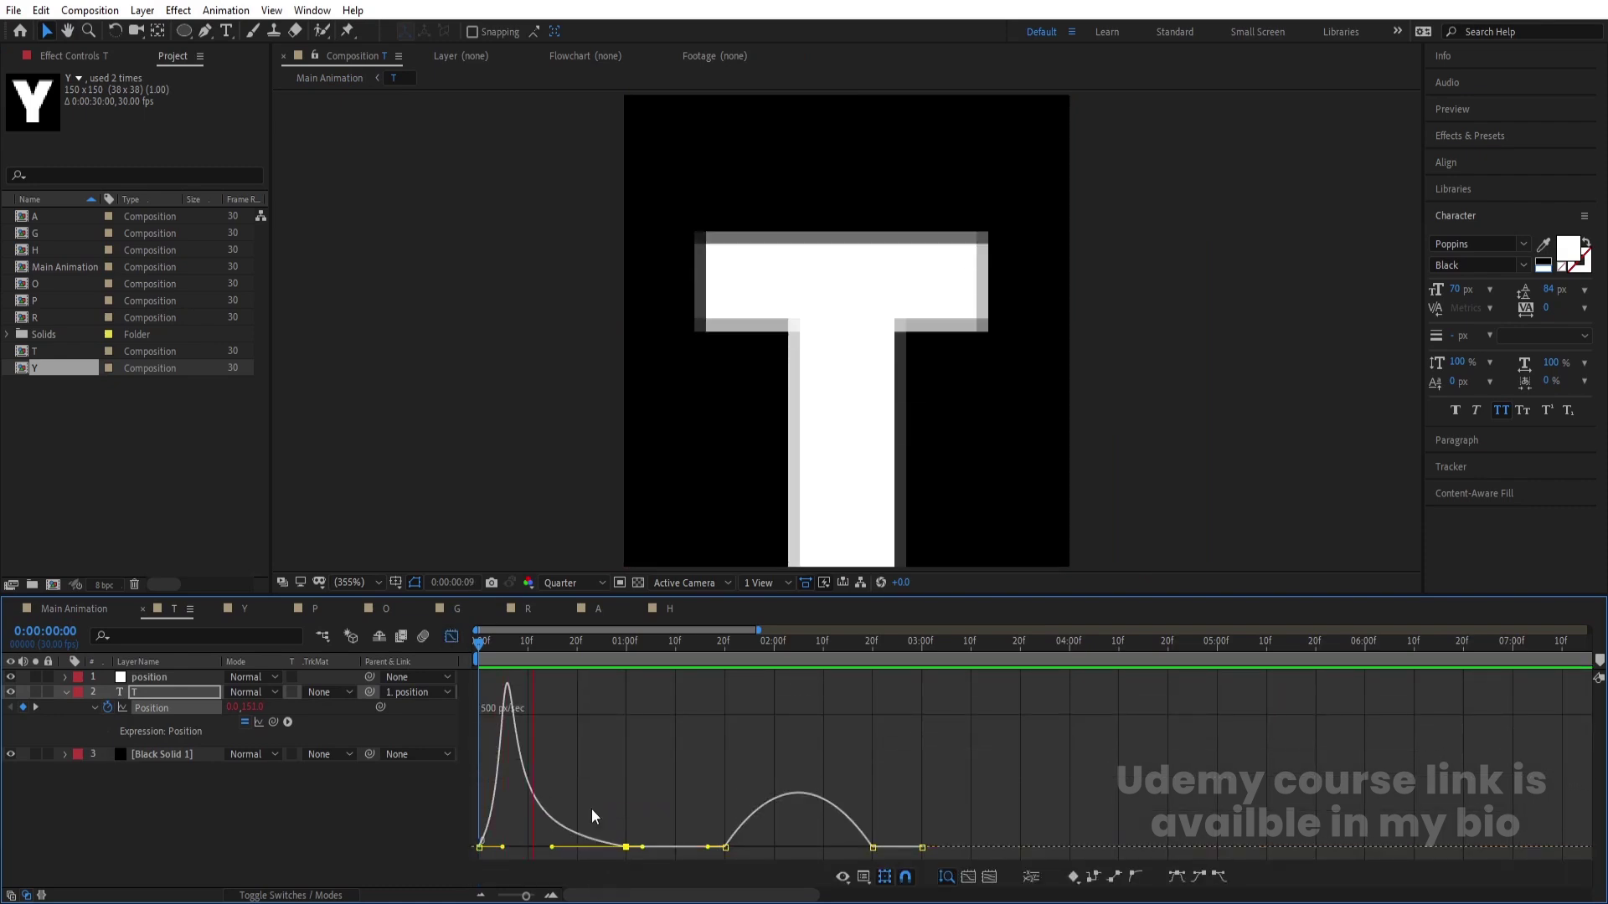
drag(701, 803, 798, 847)
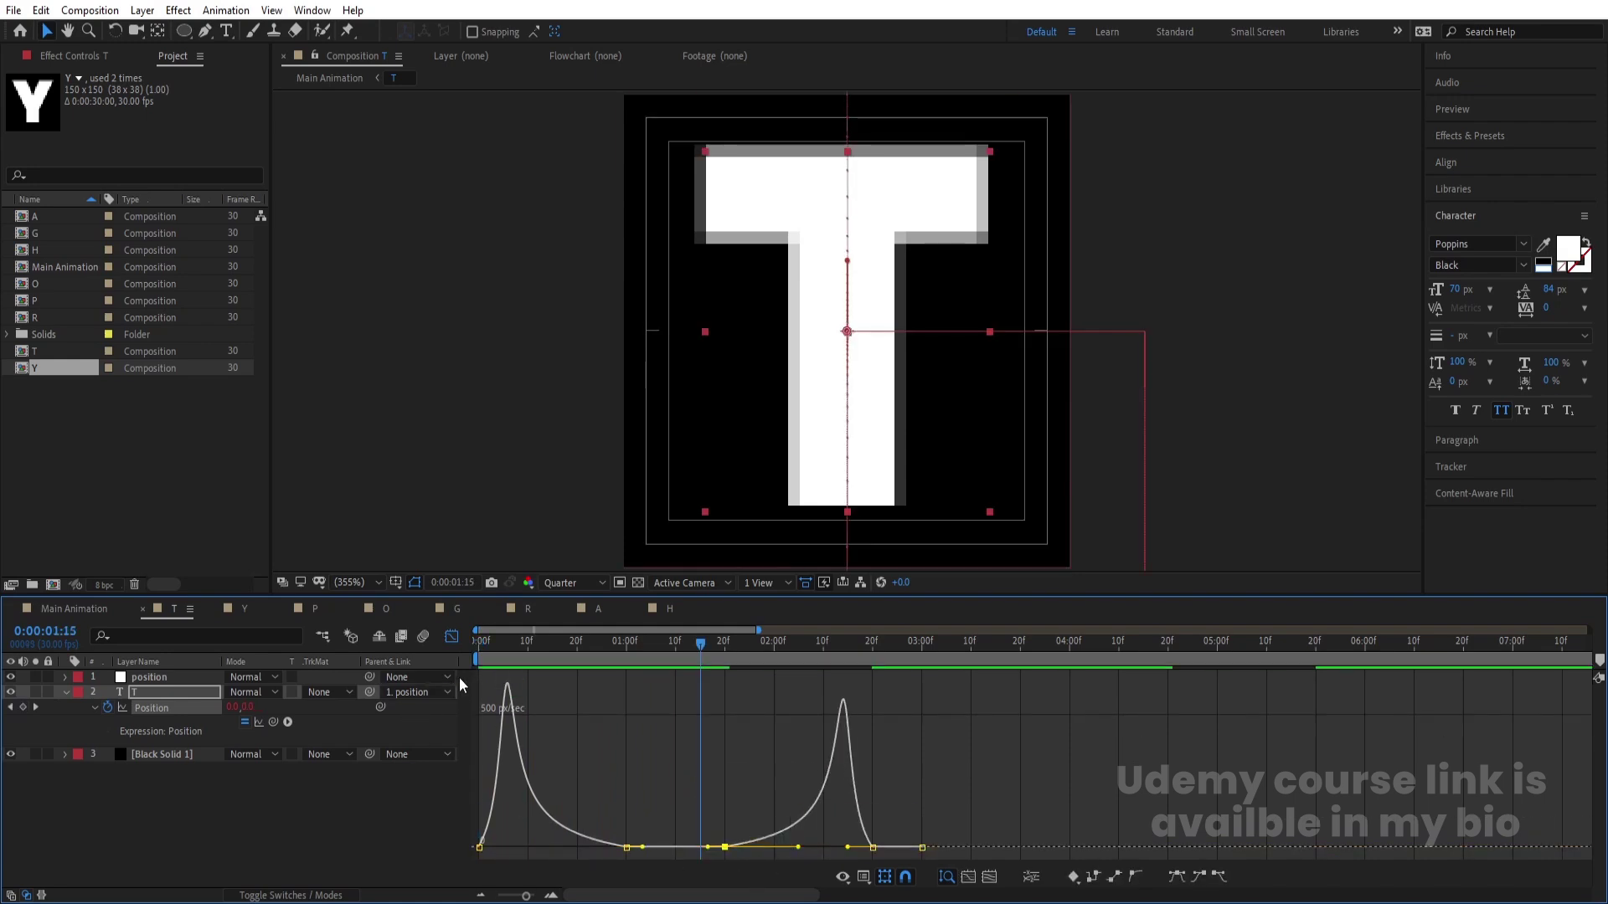
click(452, 637)
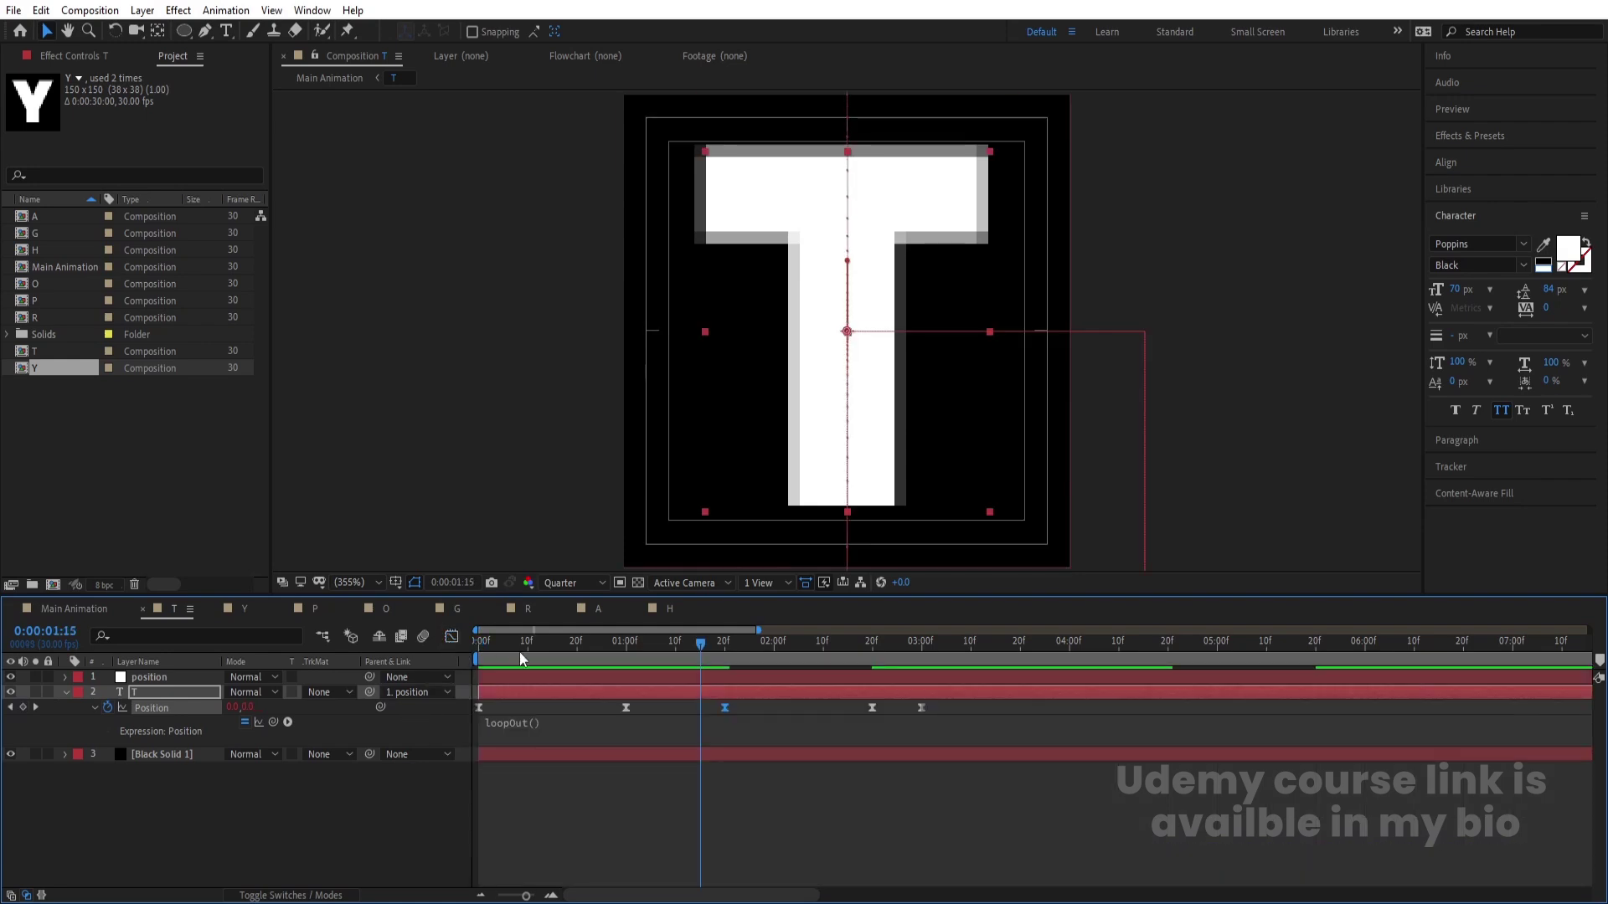
key(Home)
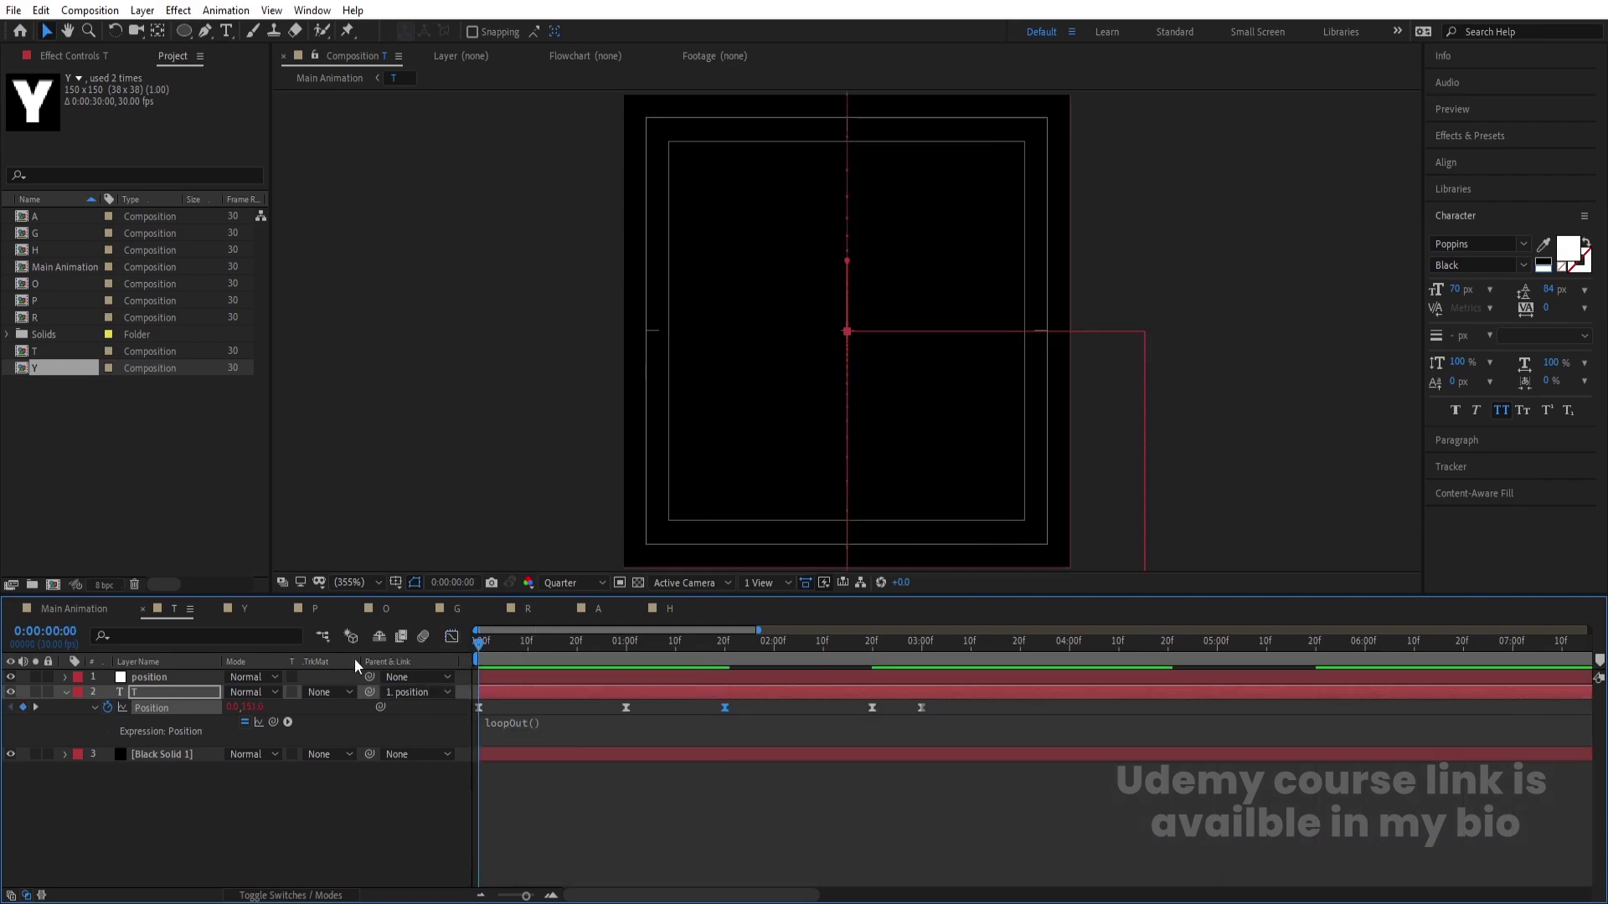
Step: Copy the T layer's Position keyframes and paste them onto the Y layer's Position at the start of the Y composition
click(244, 609)
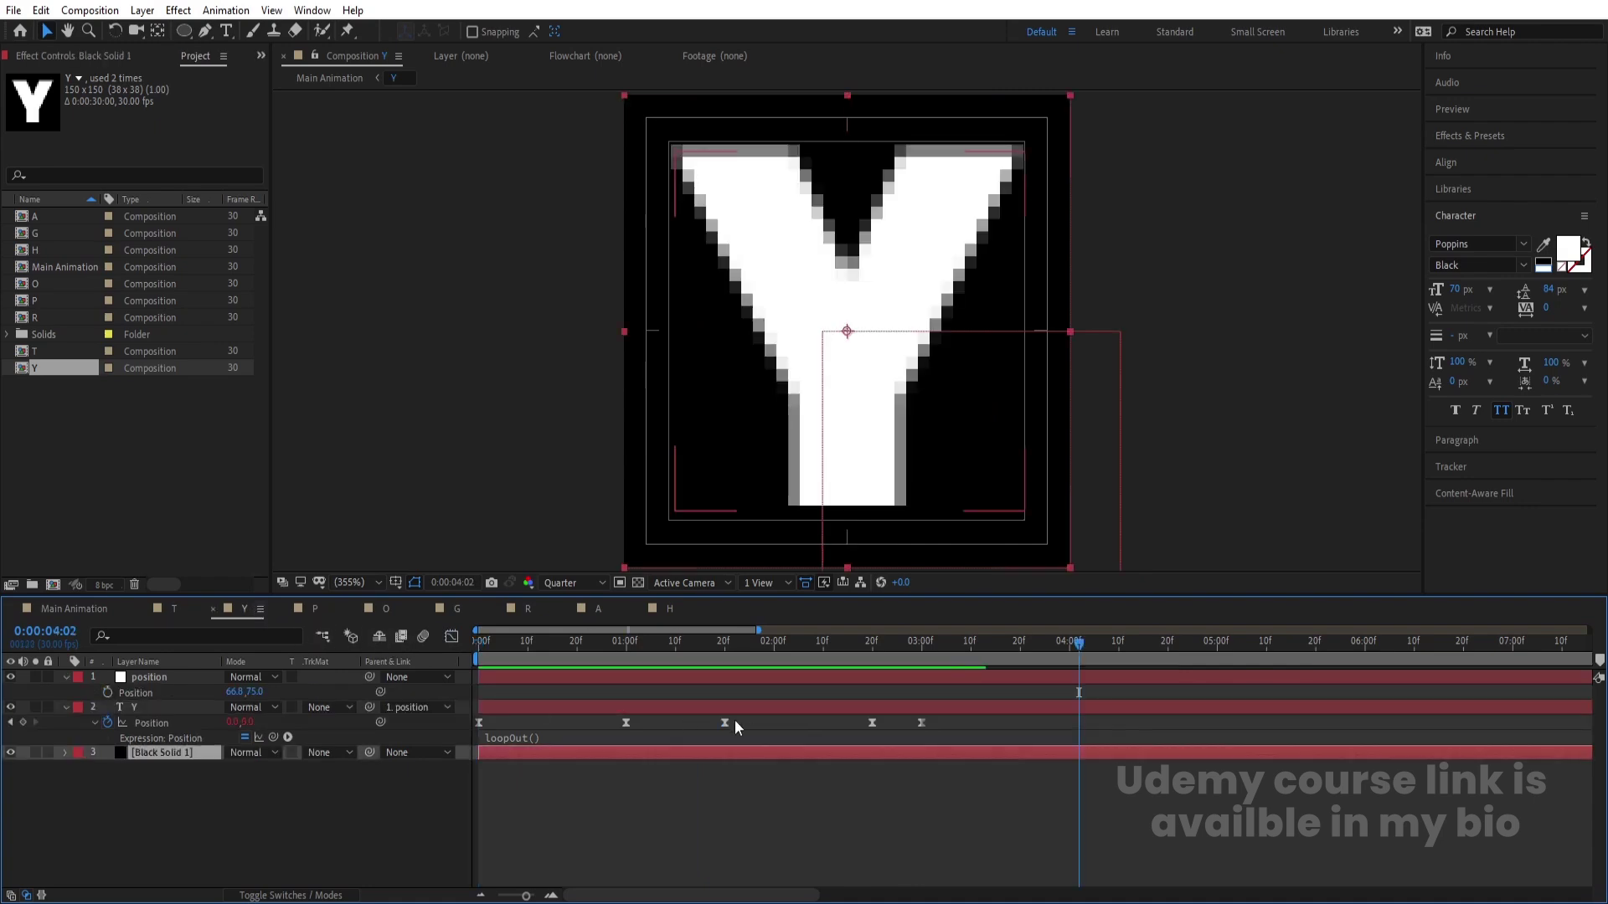
click(619, 785)
click(603, 722)
click(778, 778)
click(639, 706)
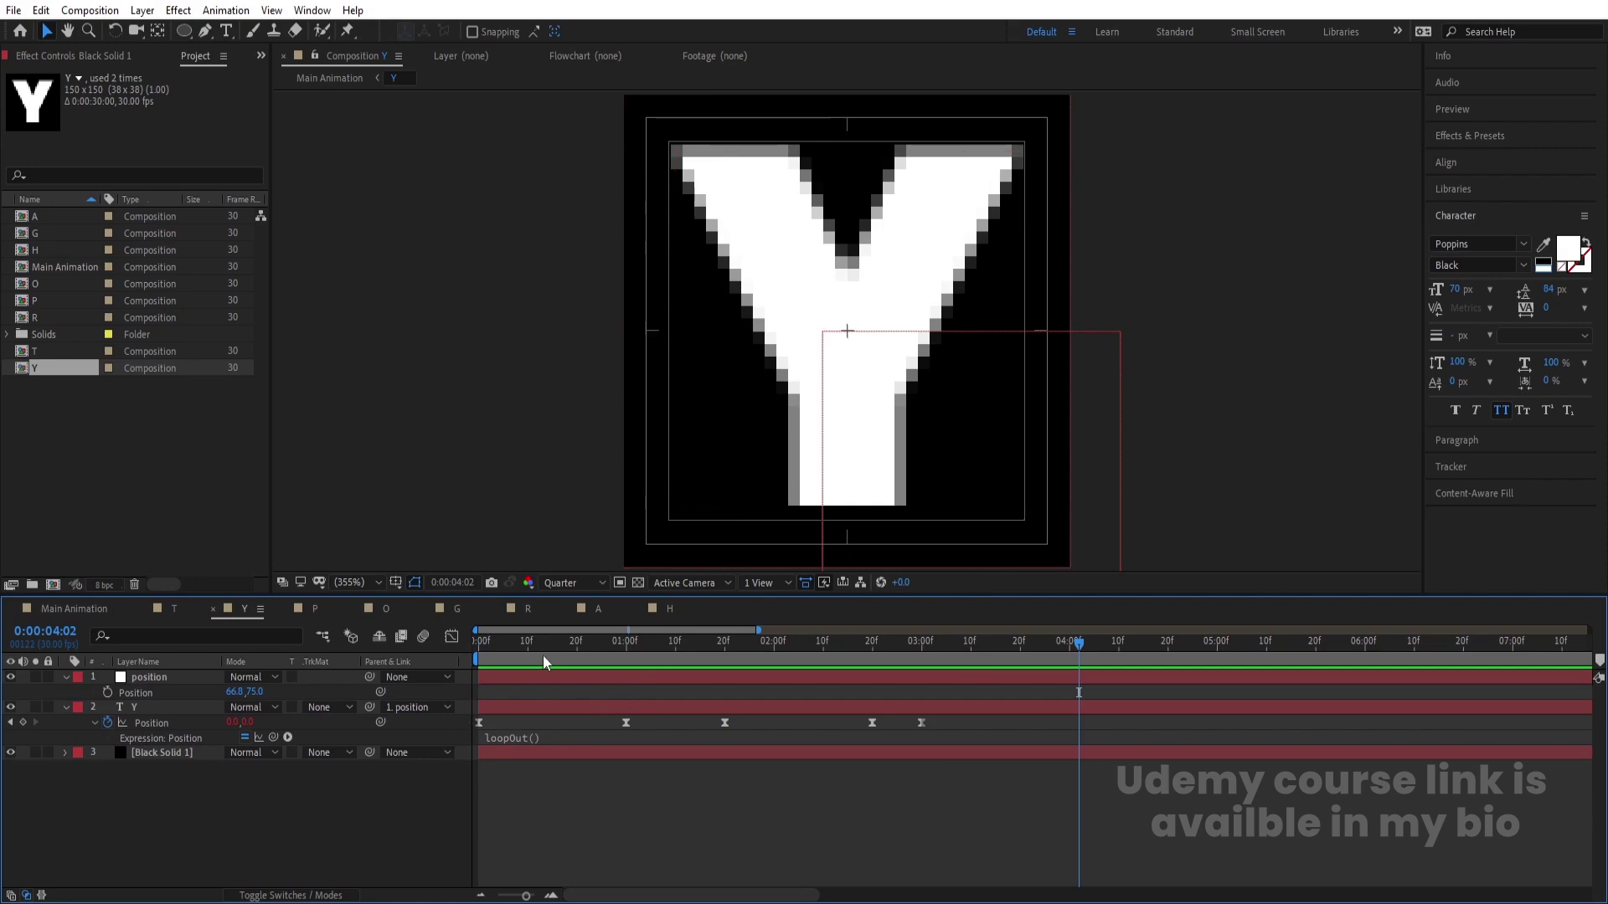
key(Home)
click(186, 612)
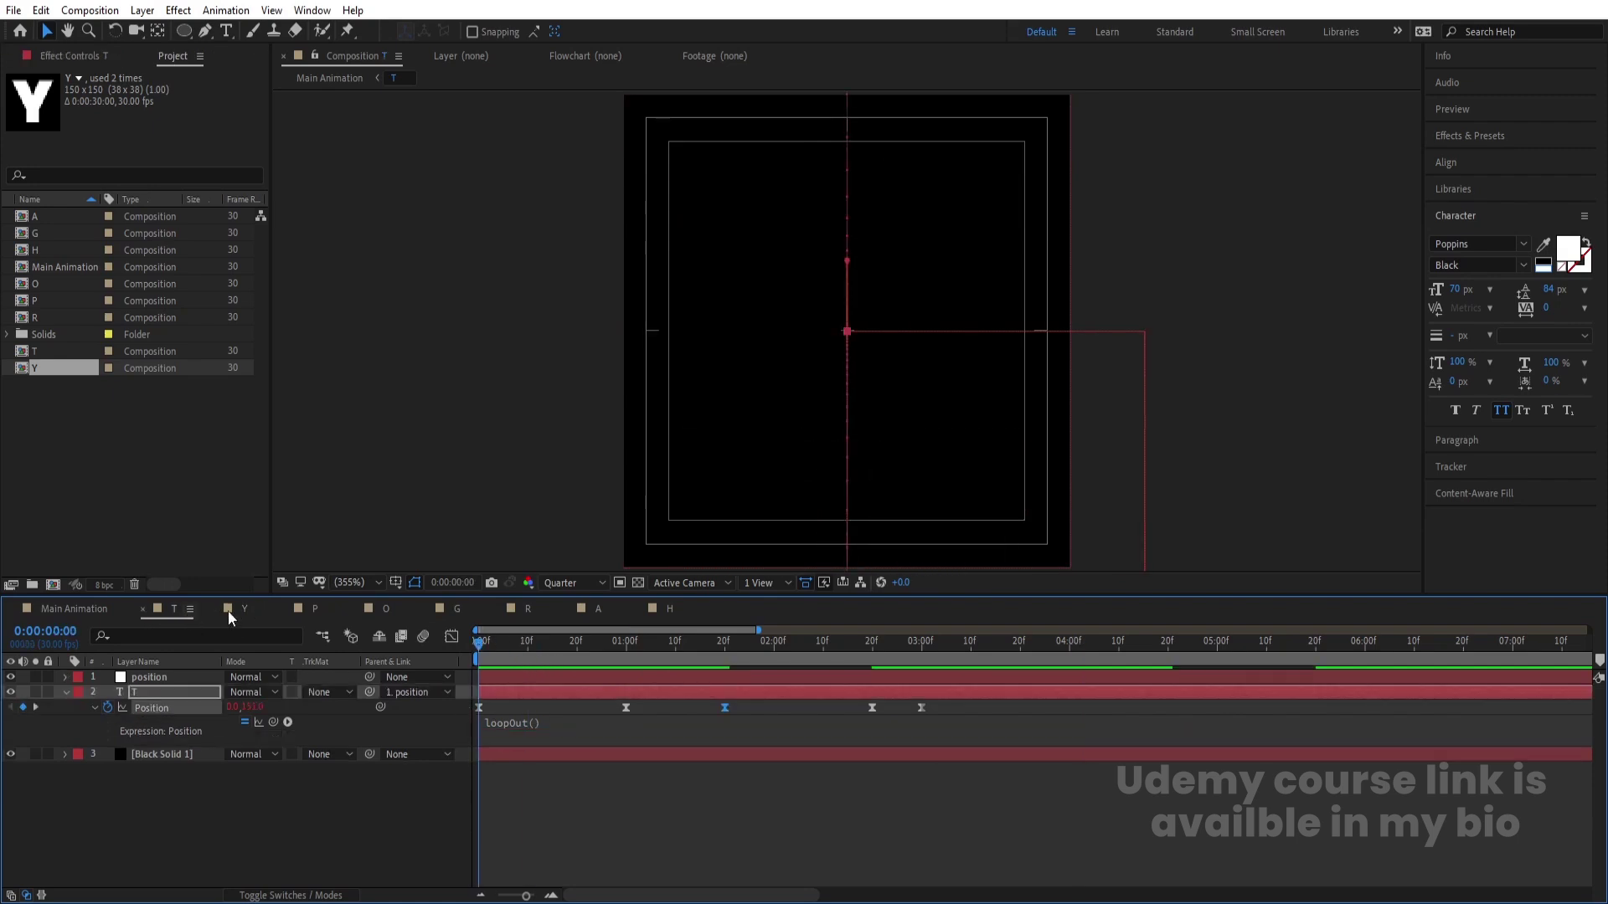
click(159, 709)
click(248, 612)
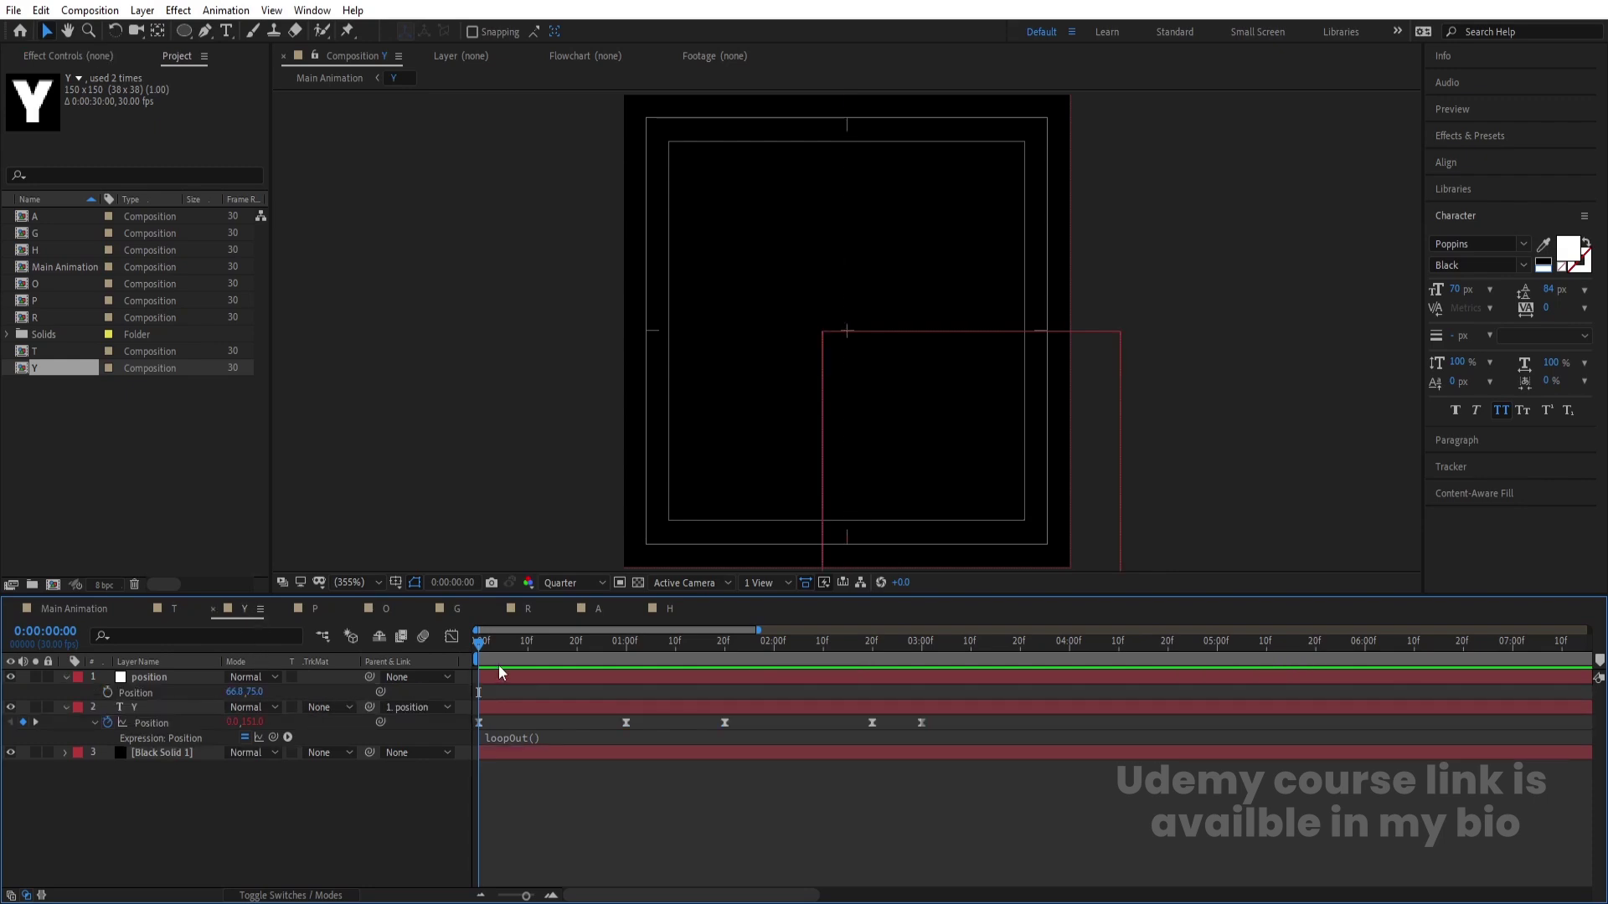
click(177, 726)
key(space)
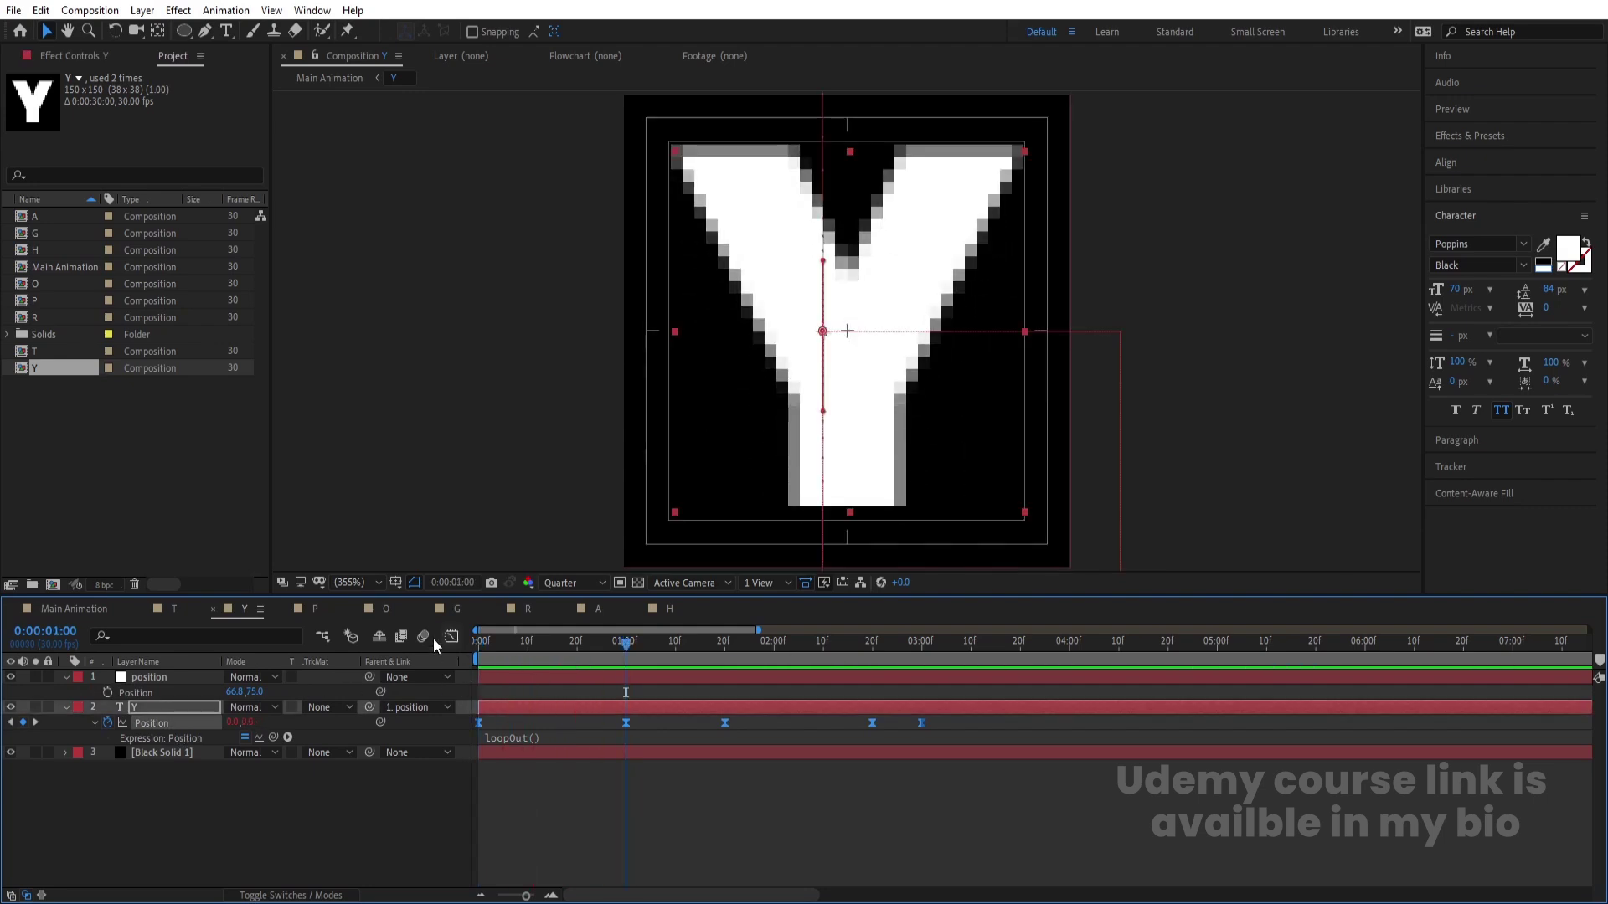
Step: Check the speed graph of the Y layer's Position and return to the first frame
click(451, 637)
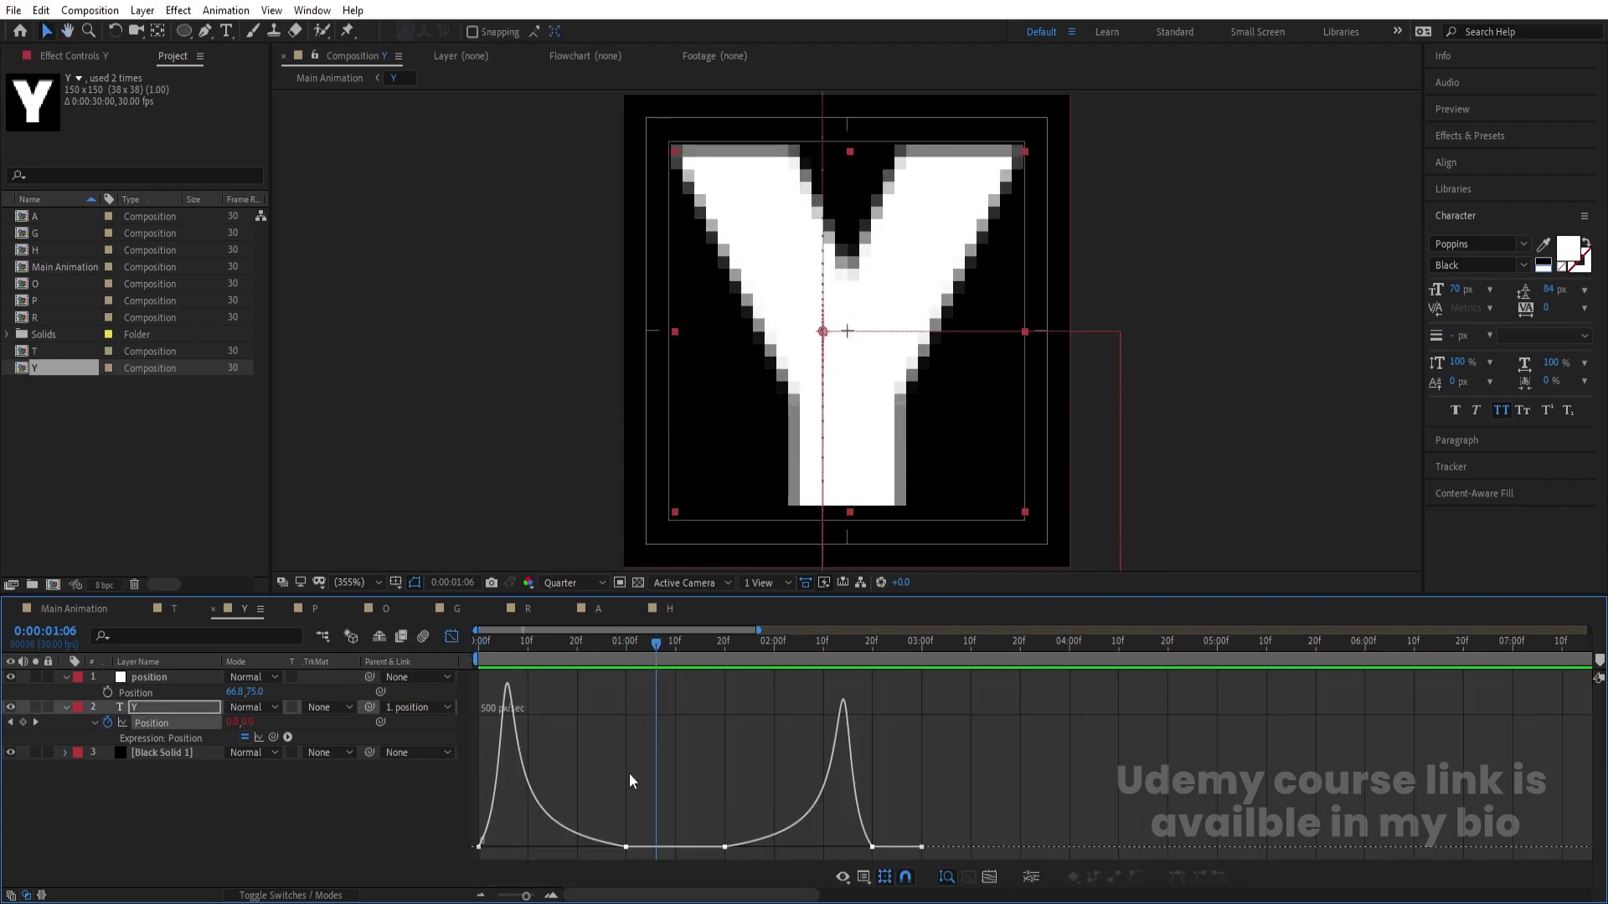
click(451, 636)
key(Home)
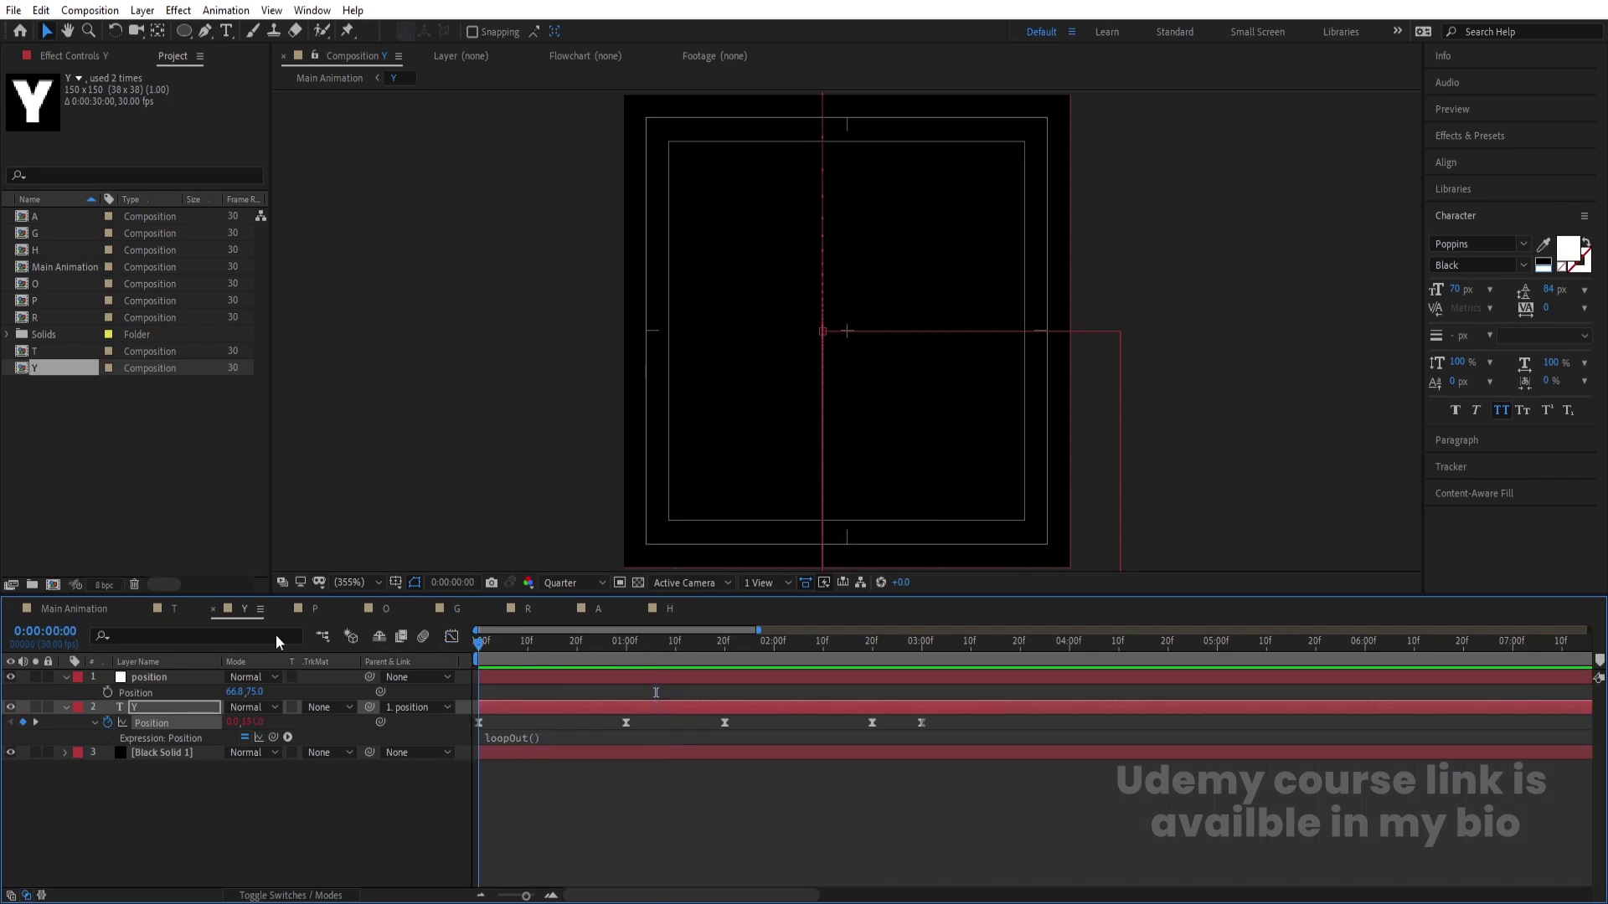
Step: Paste the T layer's eased Position keyframes onto the text layers of the P, O, G and R compositions at frame 0
click(315, 608)
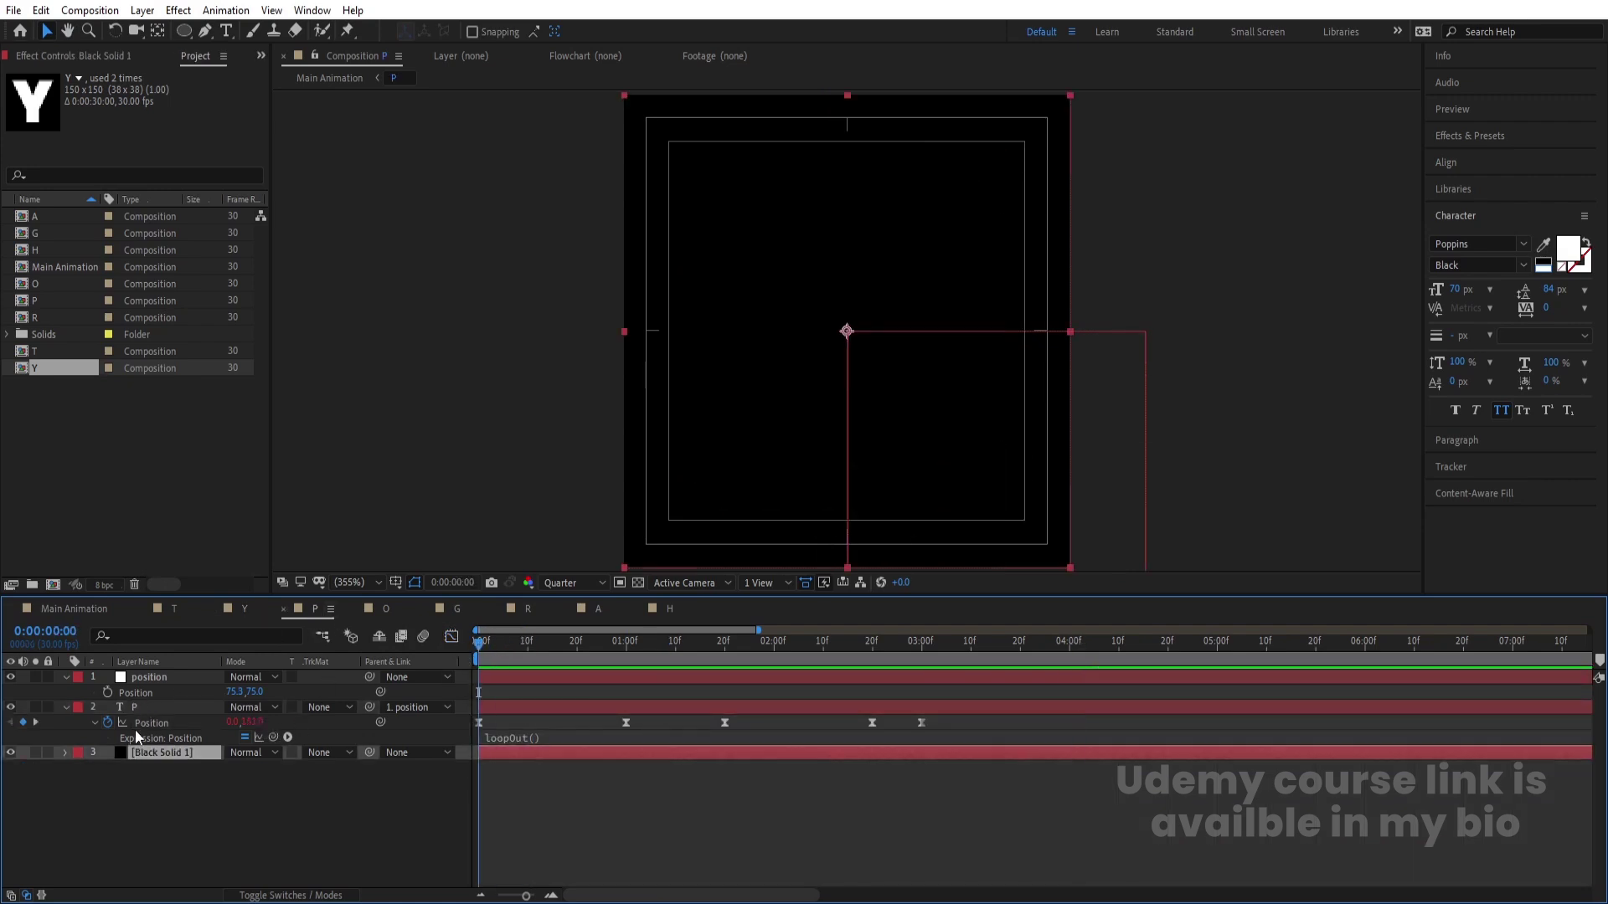
click(163, 718)
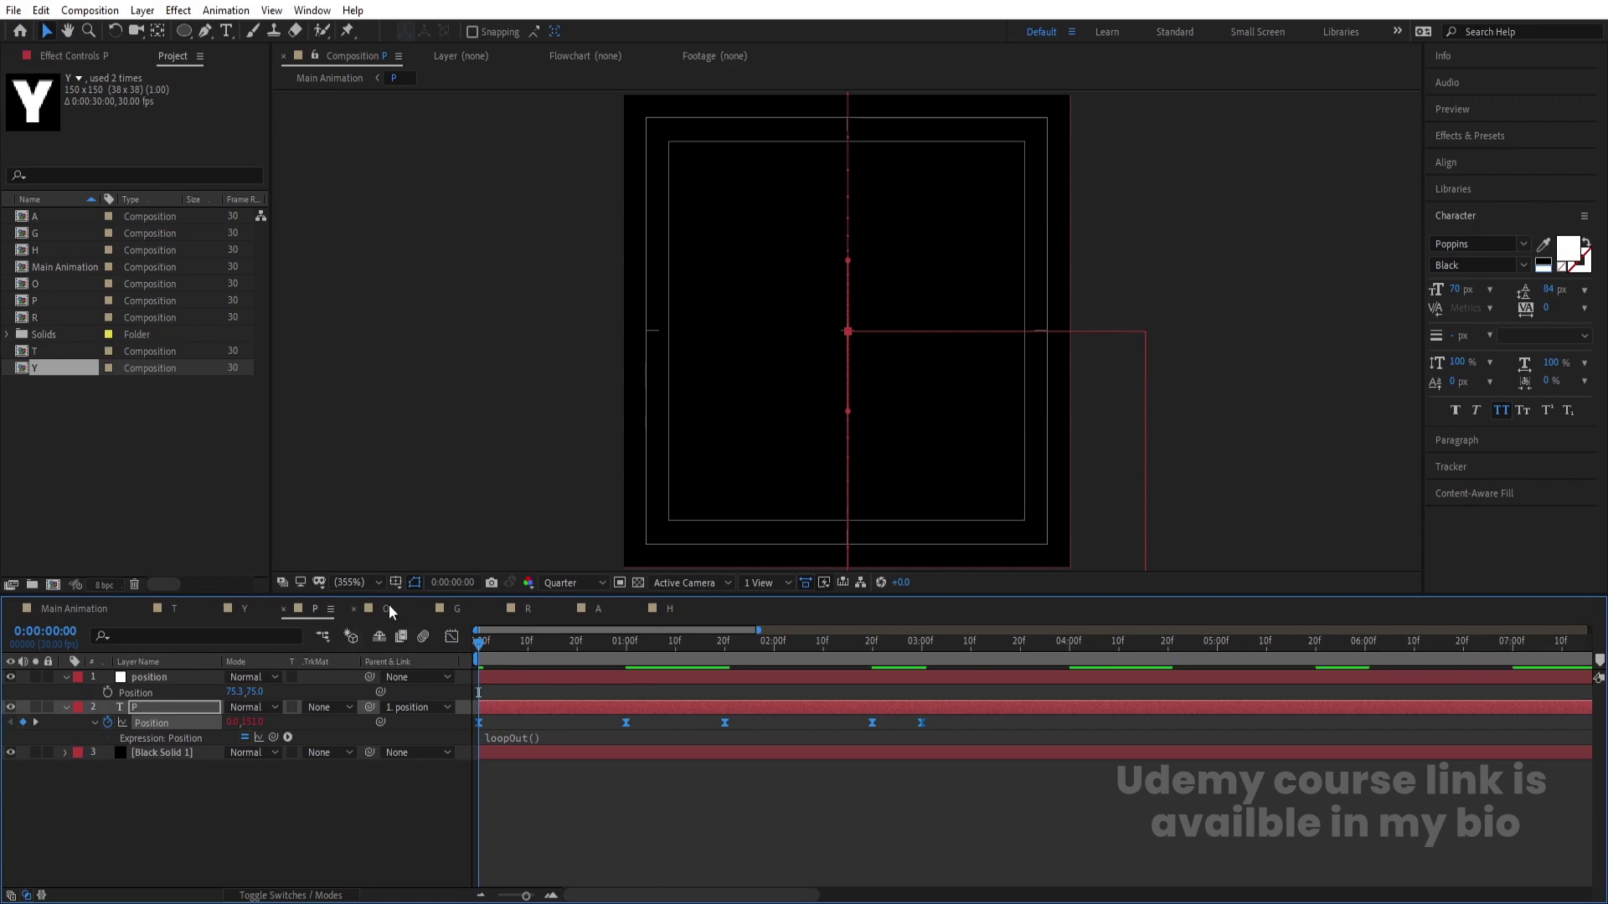
click(386, 609)
click(187, 722)
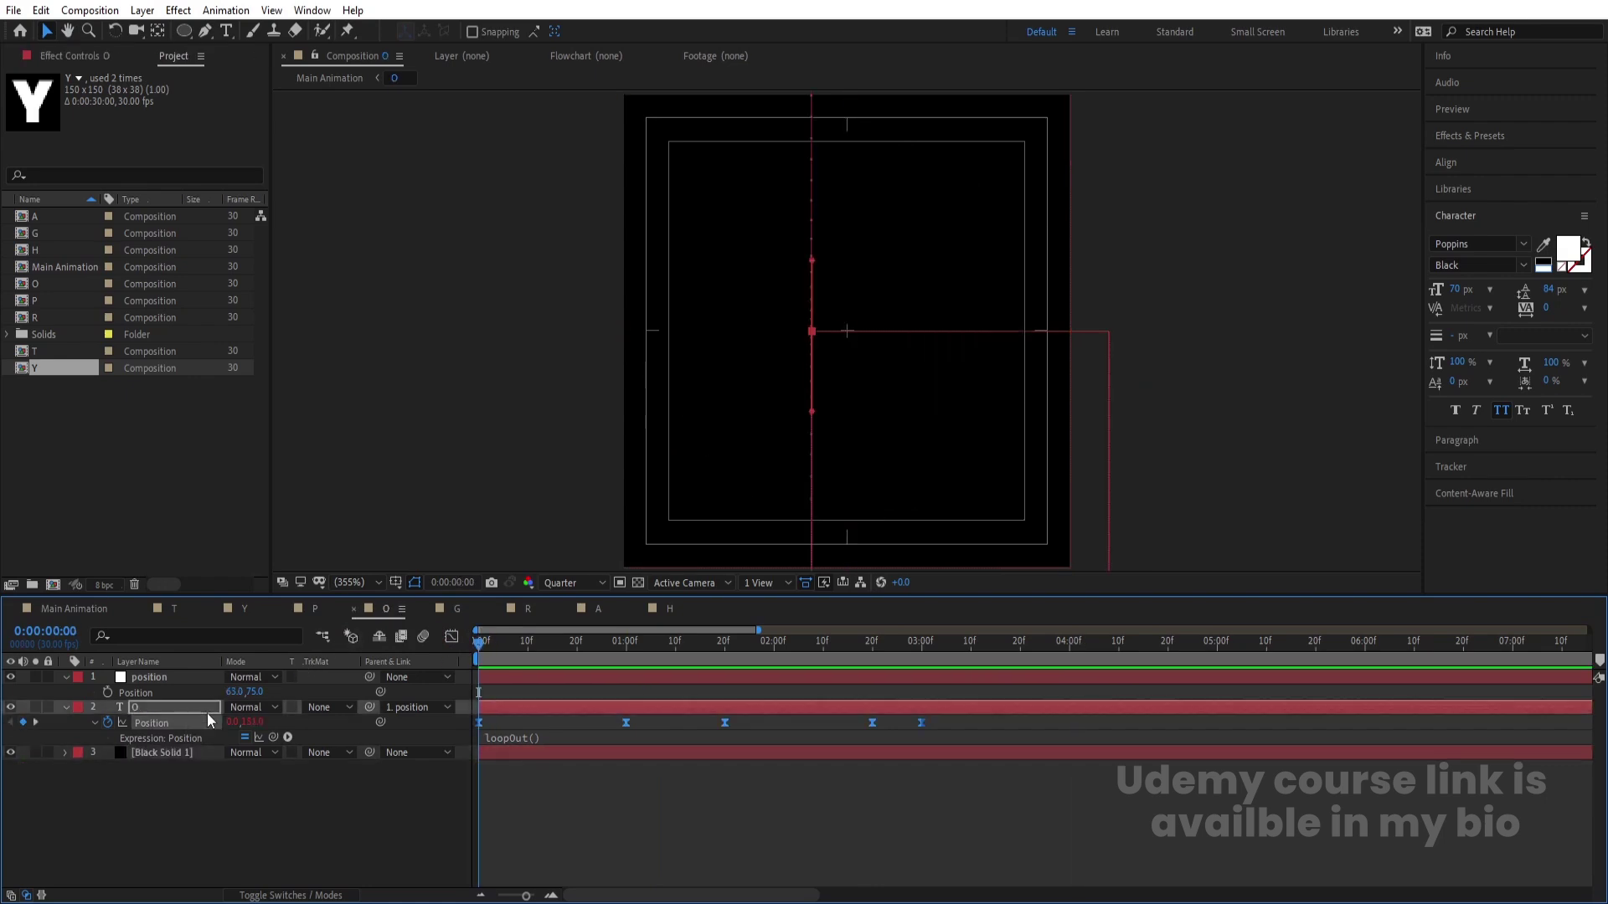
click(459, 609)
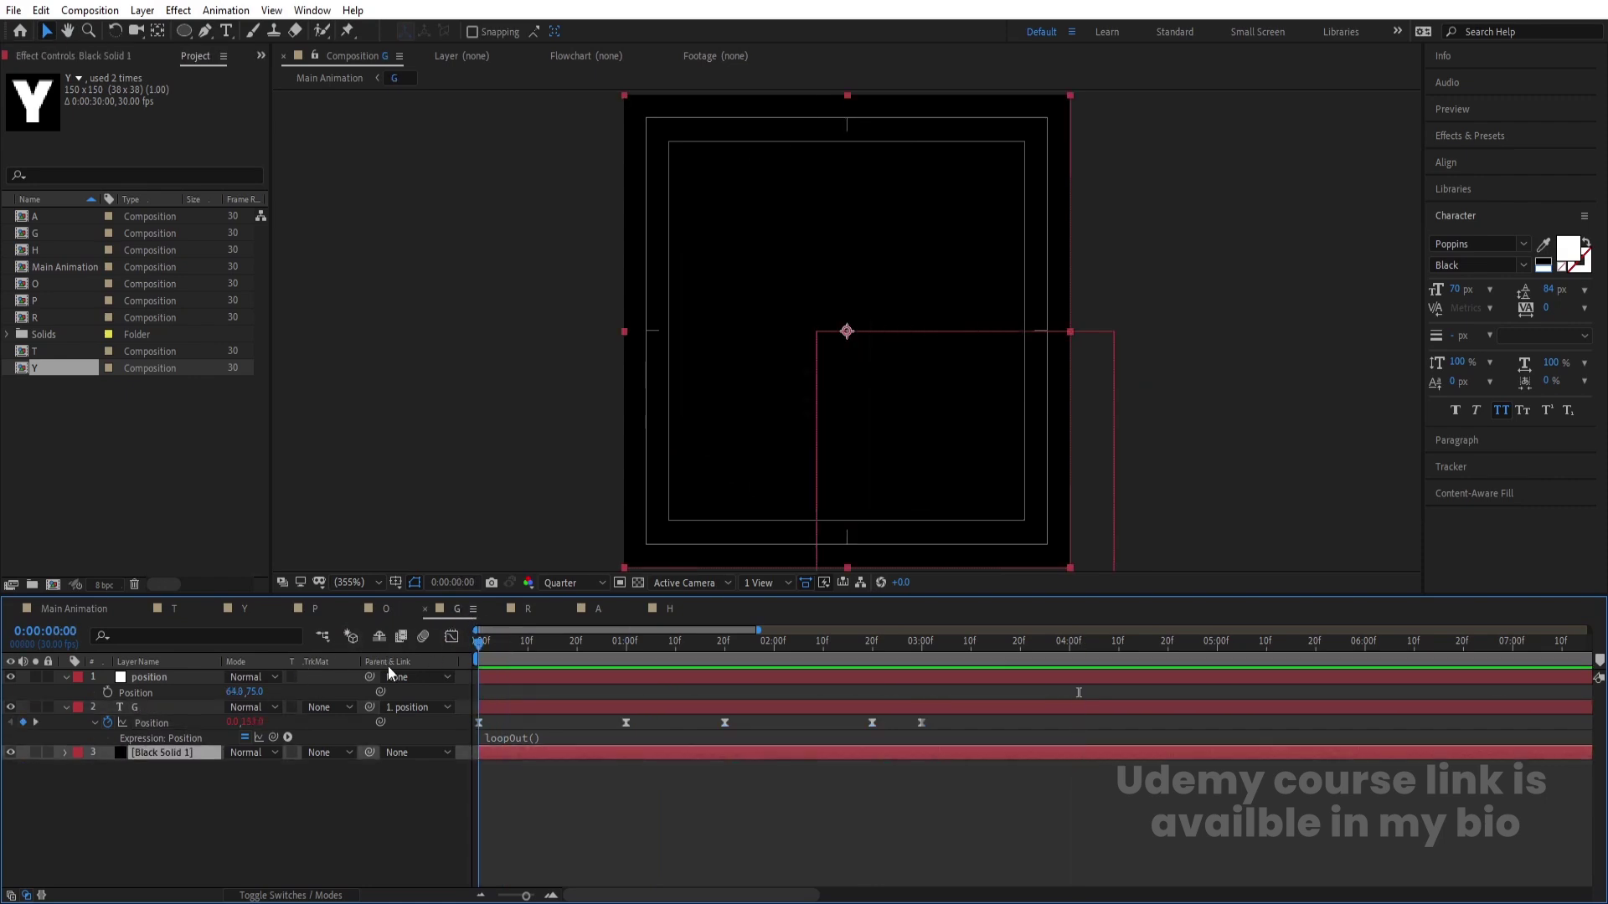
click(187, 722)
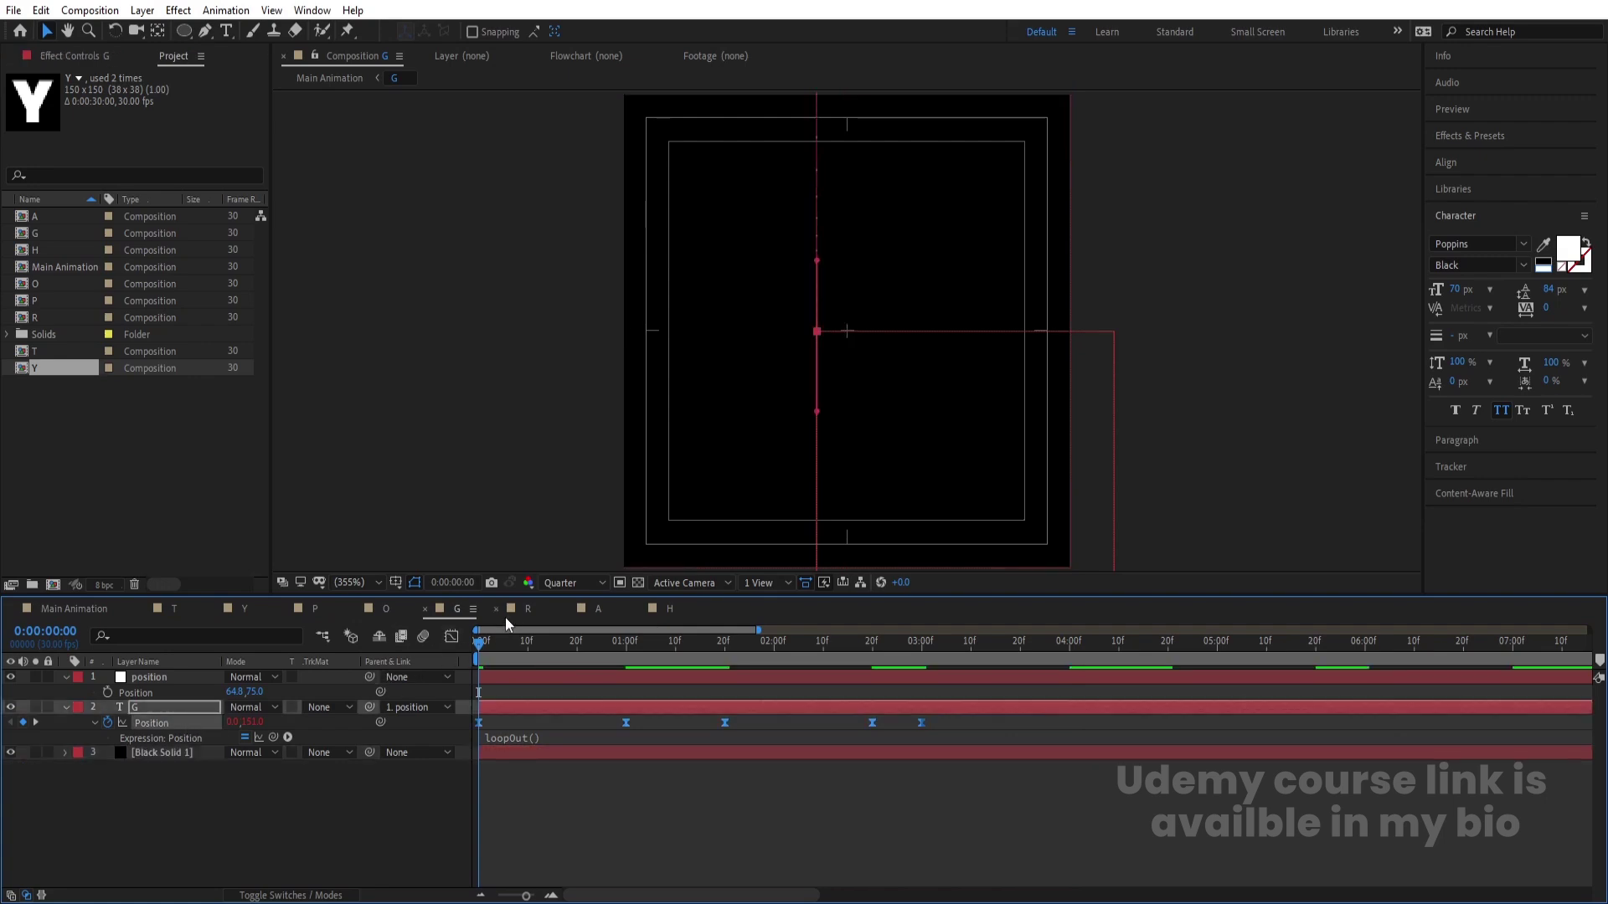
click(526, 609)
click(203, 722)
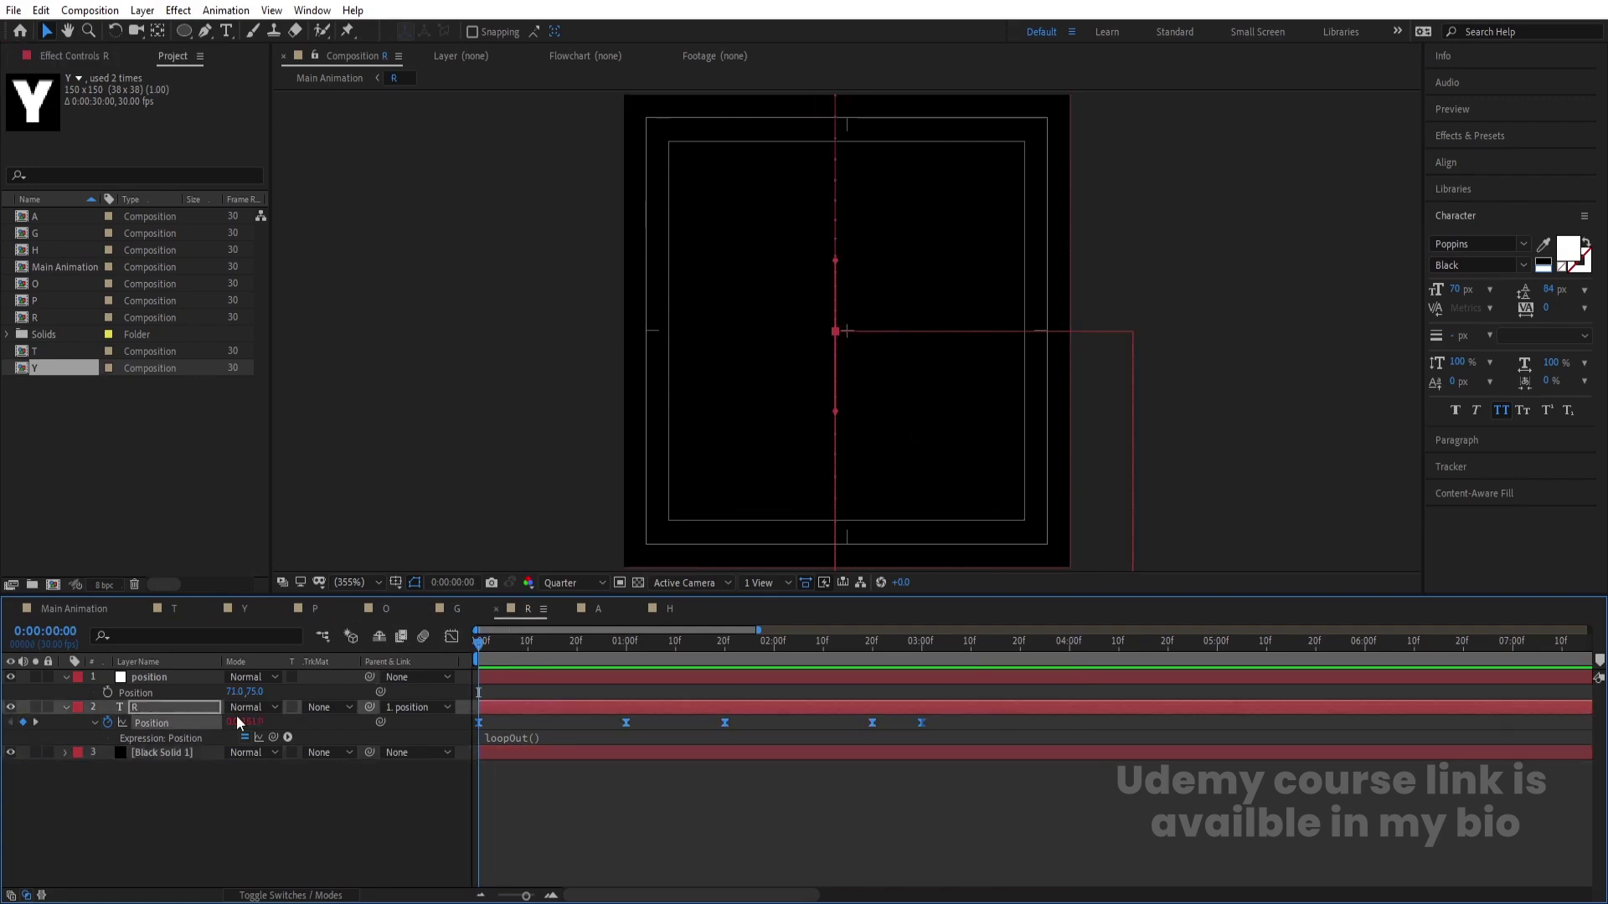
Step: Paste the same eased Position keyframes onto the text layers of the A and H compositions at frame 0
click(589, 606)
key(Home)
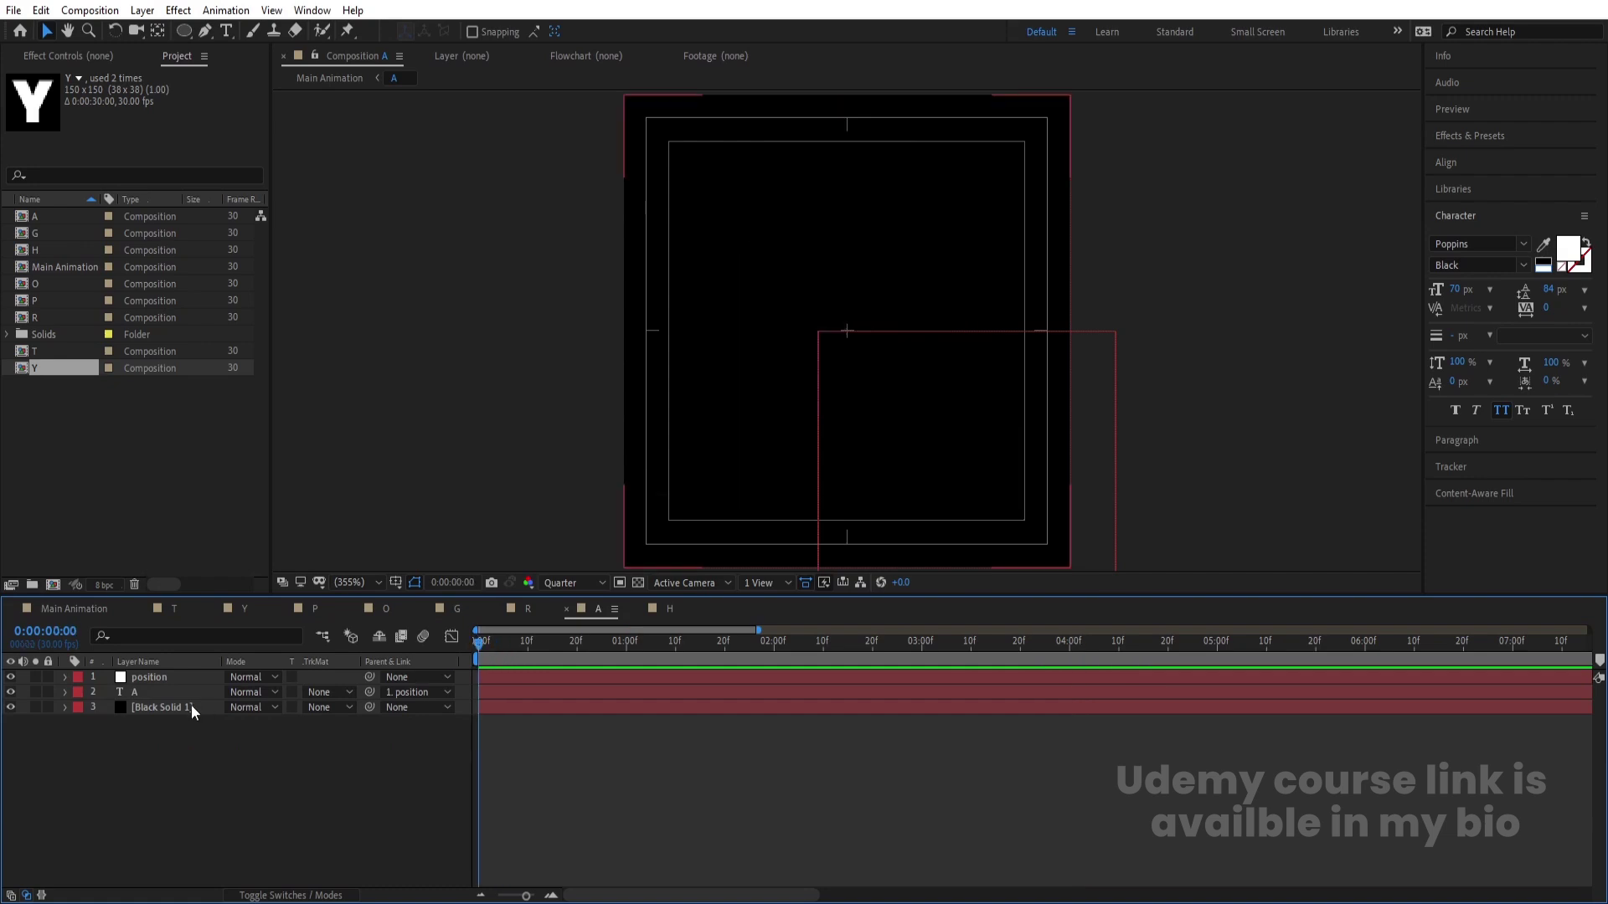
click(162, 691)
key(p)
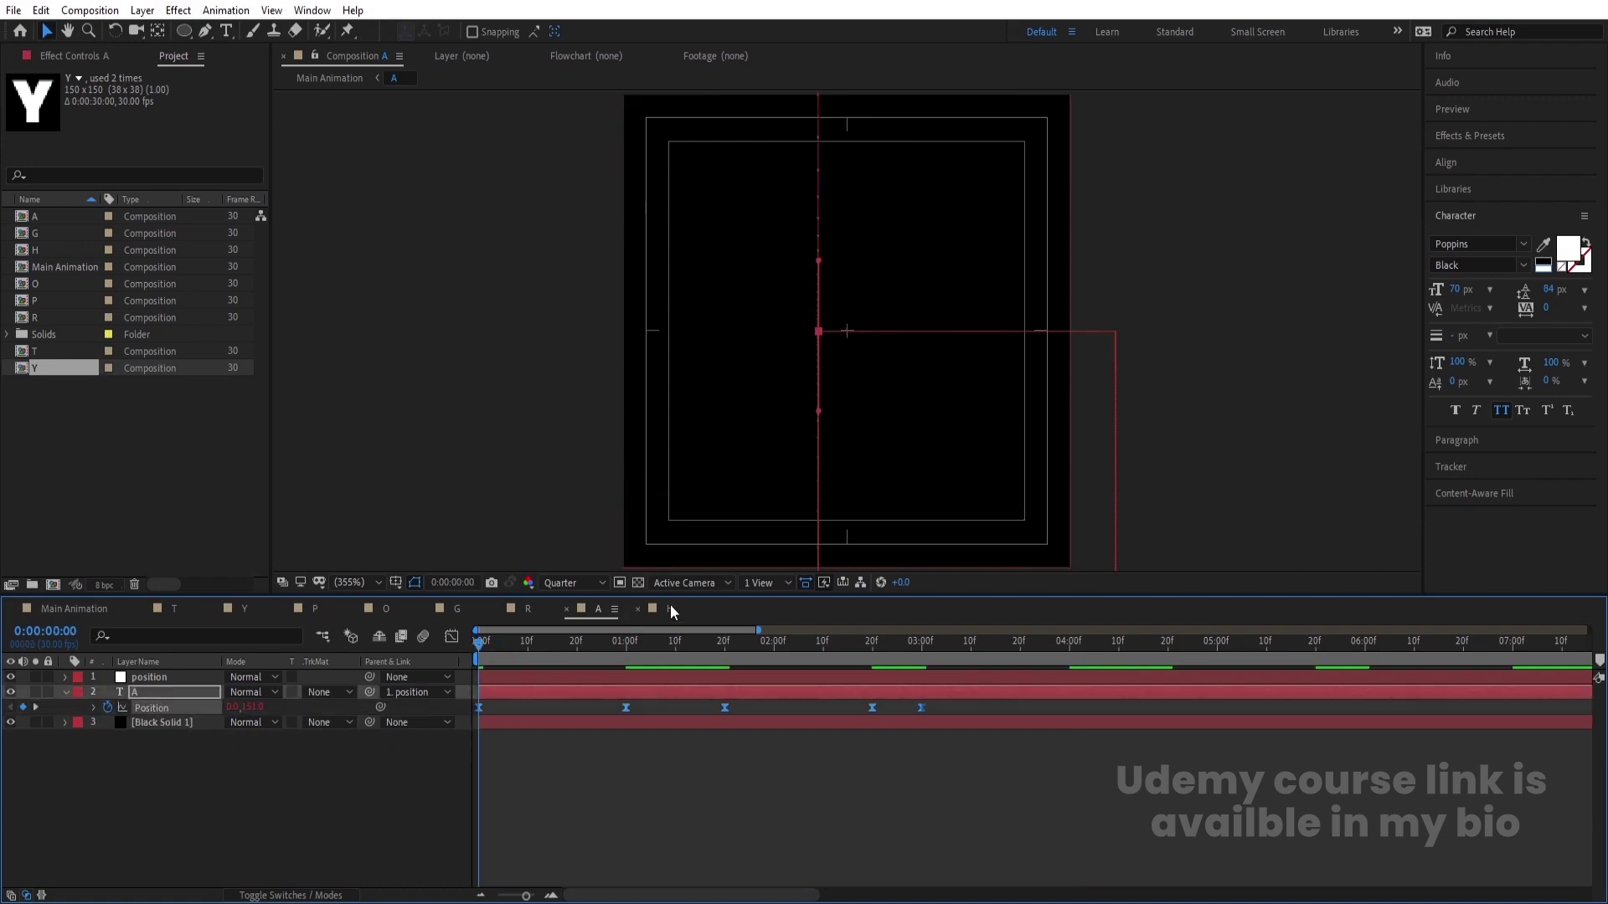
click(669, 607)
key(Home)
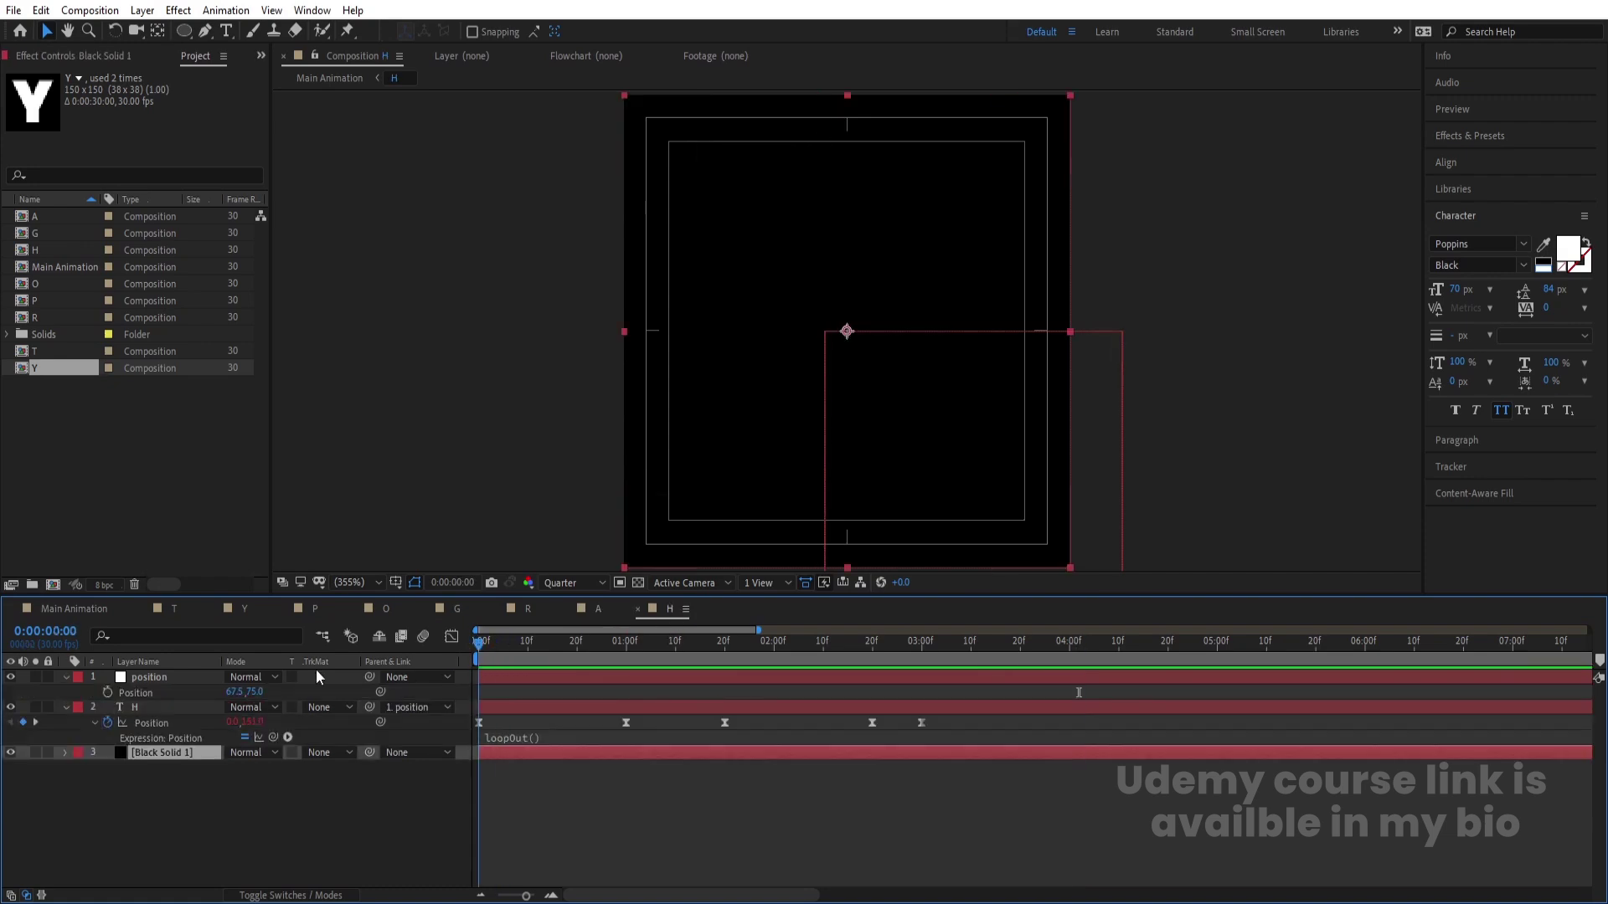
click(168, 725)
Step: Preview the complete TYPOGRAPHY row in Main Animation and return to the first frame
click(89, 608)
key(space)
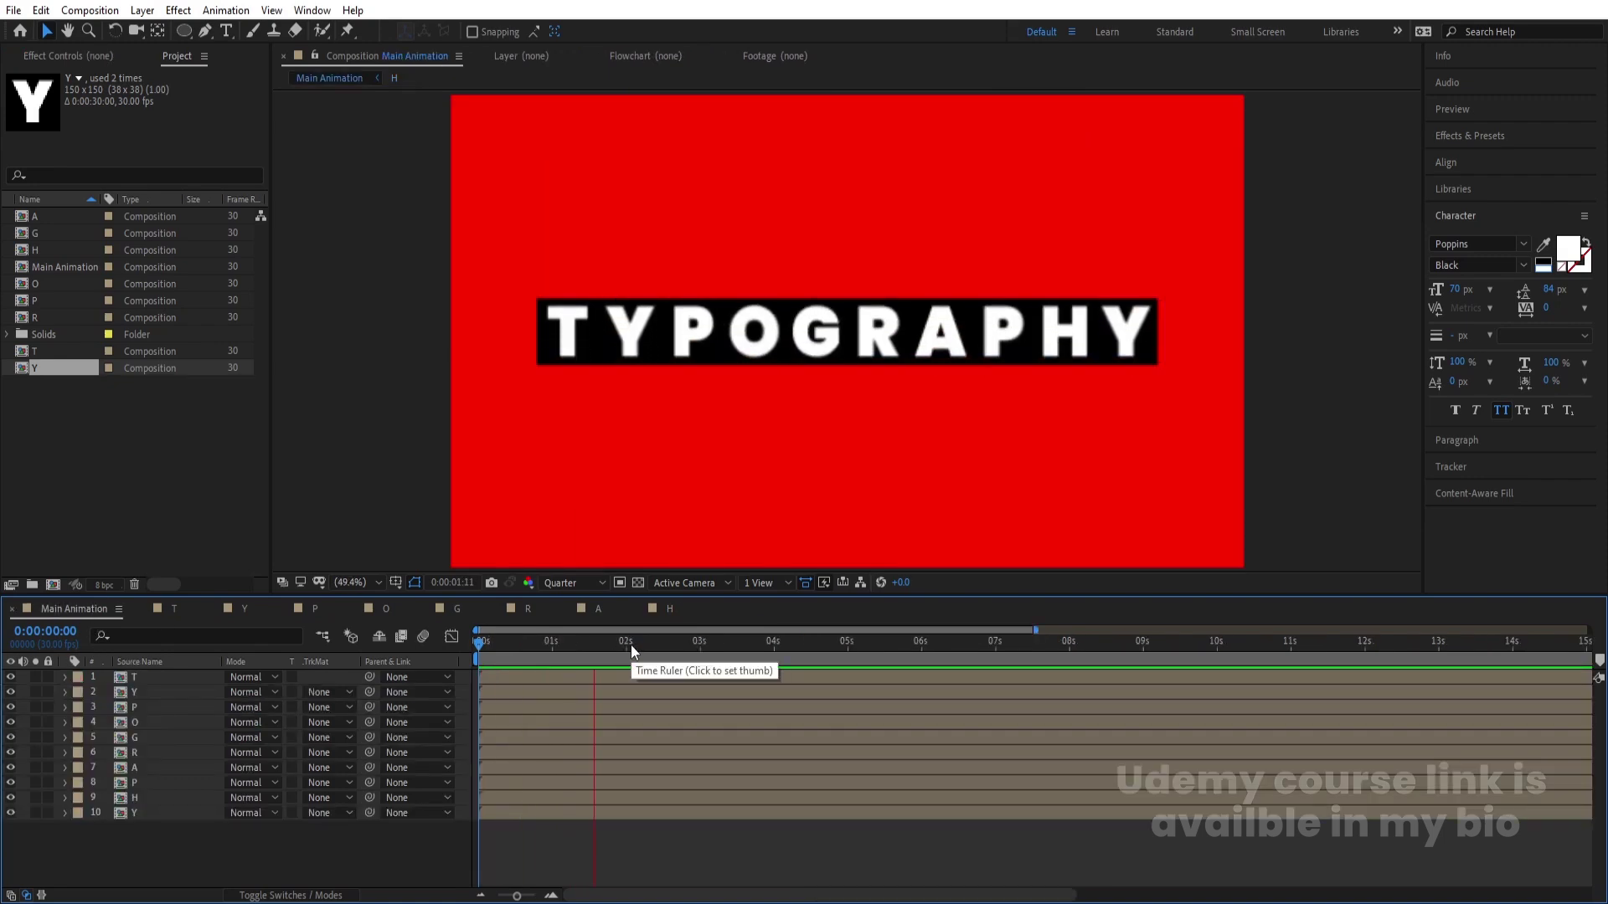
drag(578, 650, 537, 651)
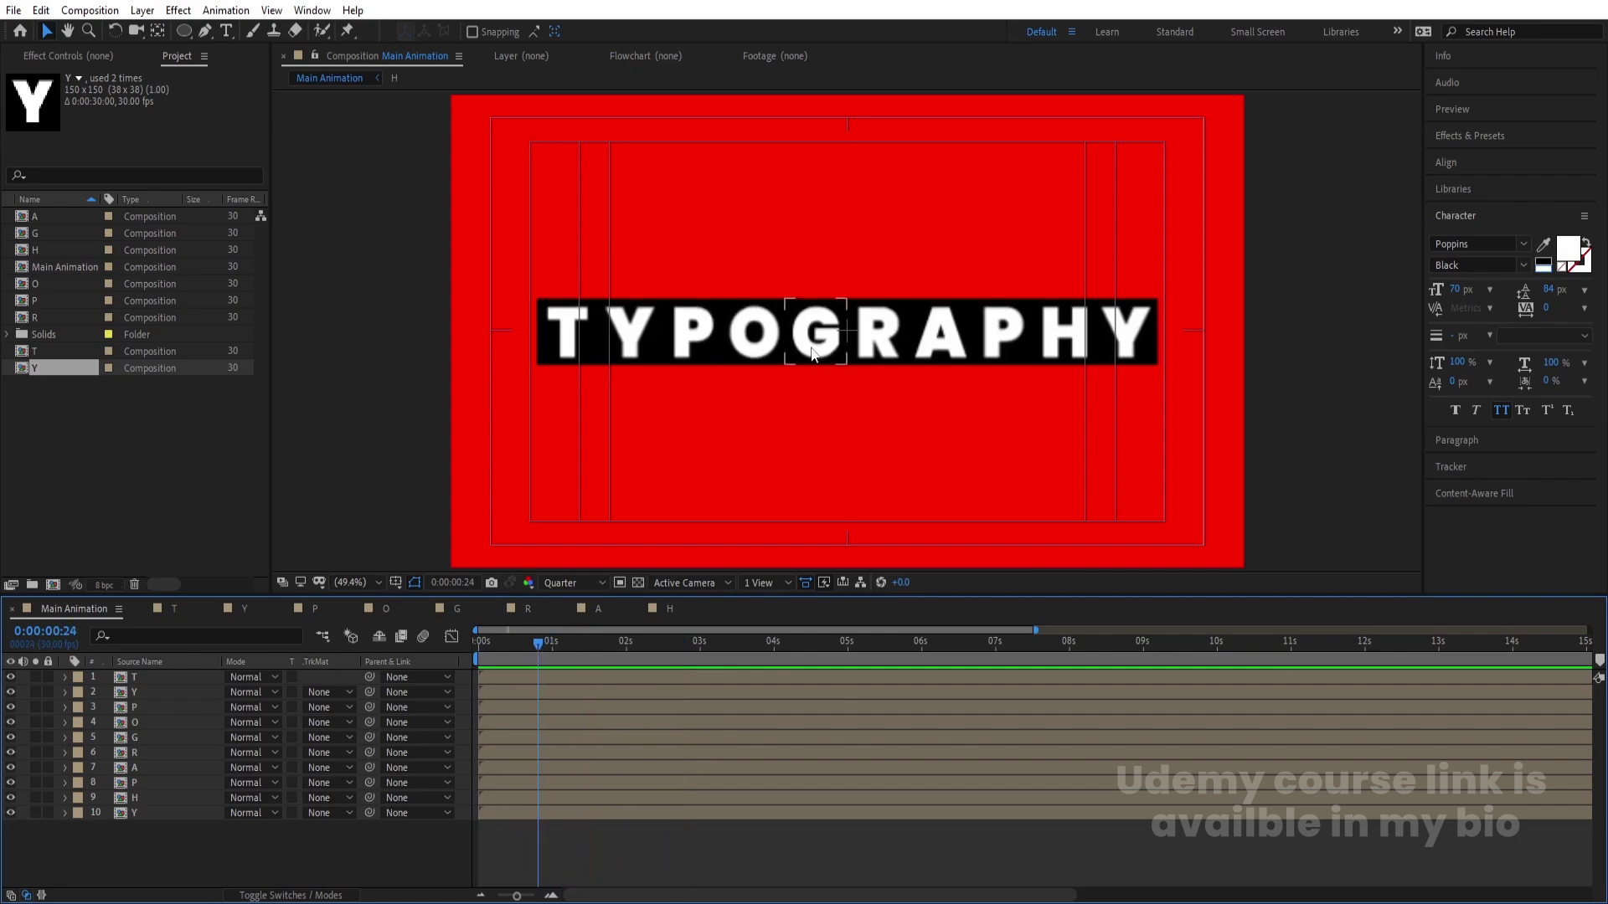
drag(538, 642, 352, 657)
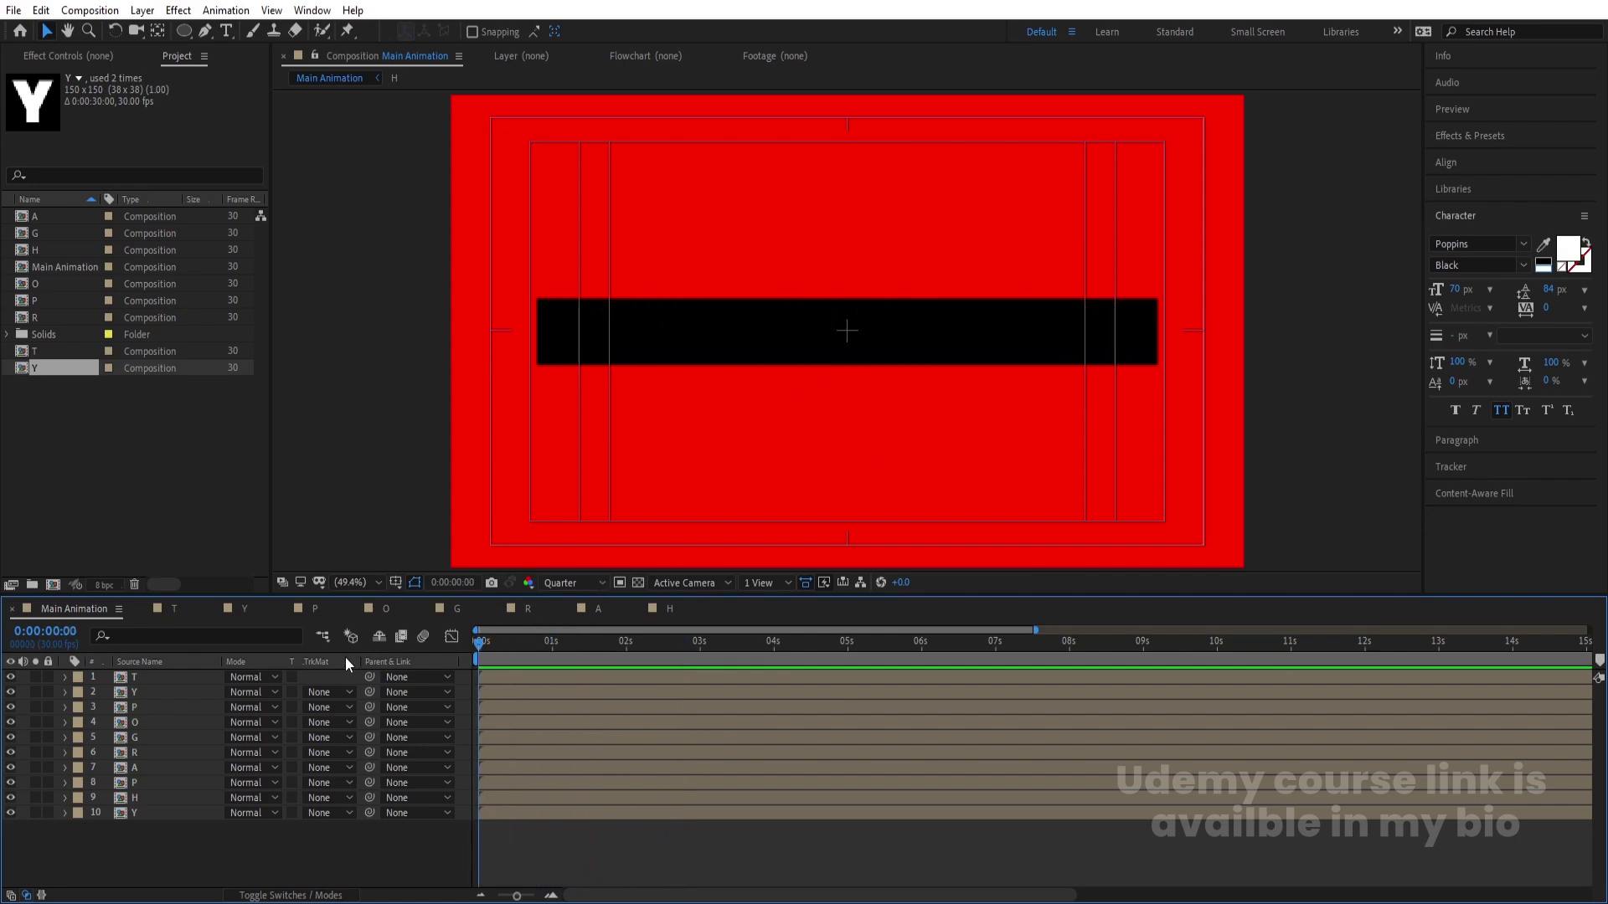
Step: Set the current time in Main Animation to frame 5 and hide the central G and R layers
click(821, 361)
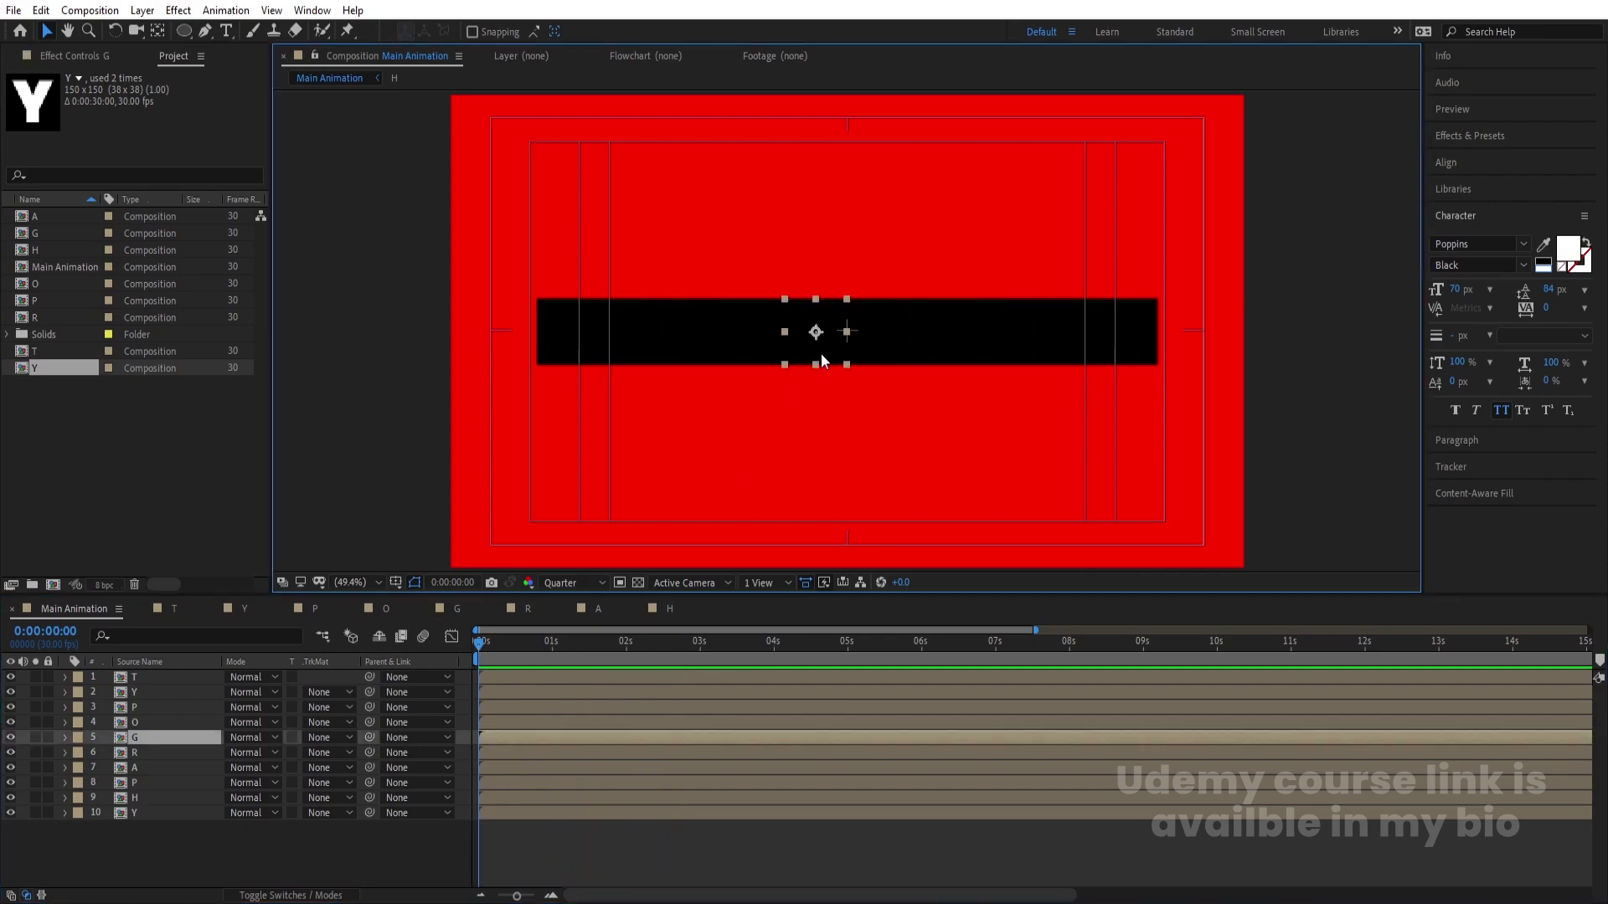
shift+click(904, 345)
key(=)
key(=)
key(=)
key(minus)
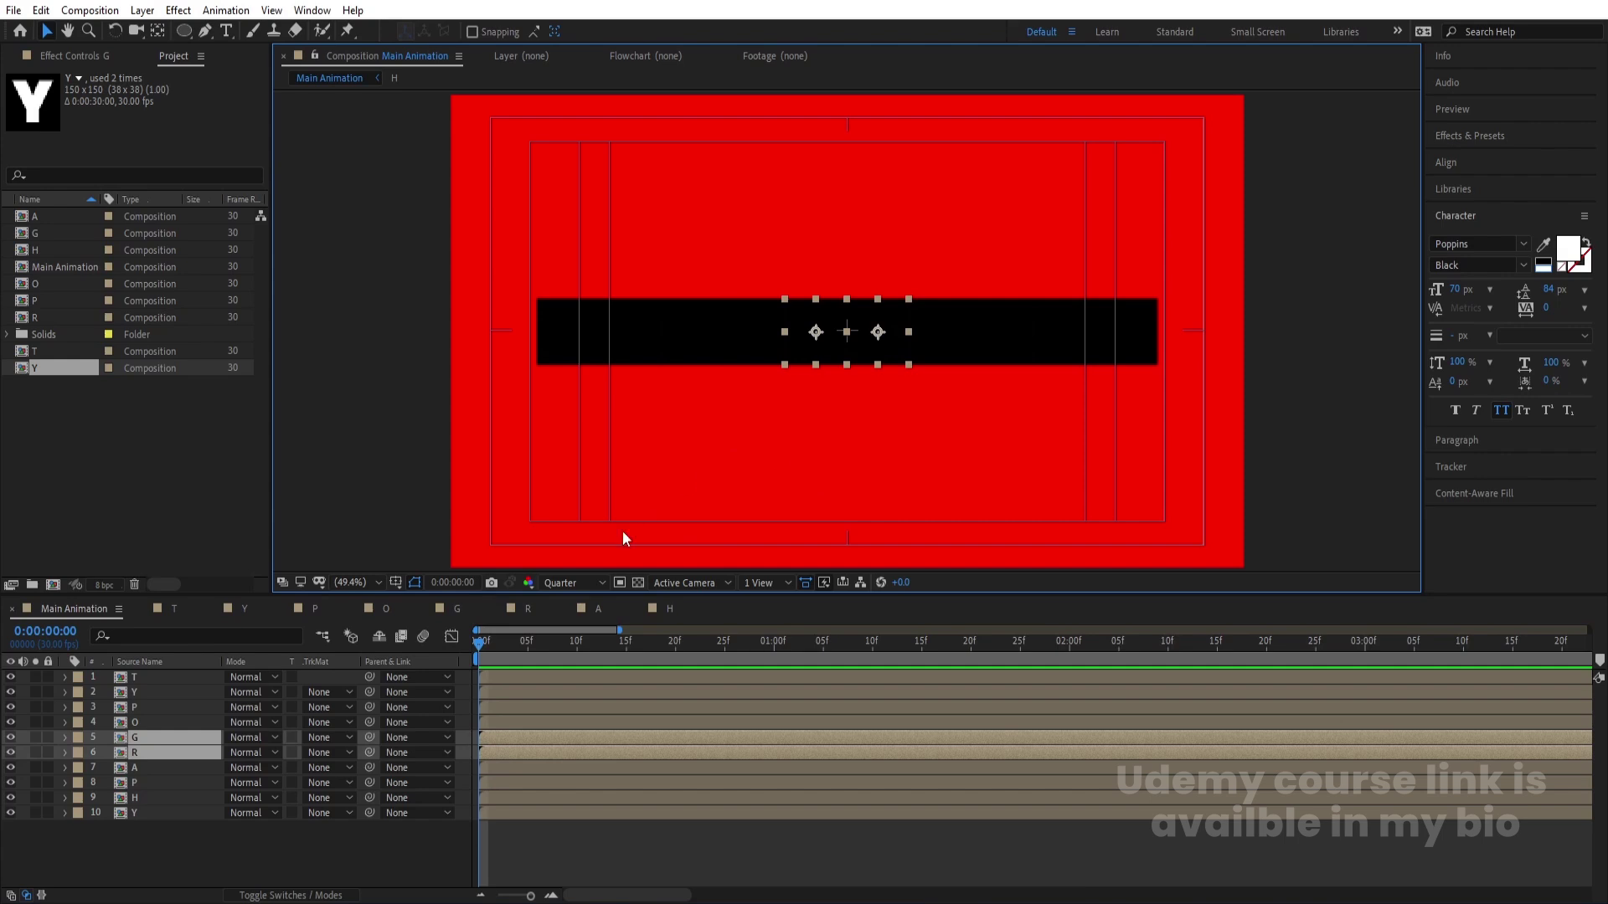
key(=)
click(575, 651)
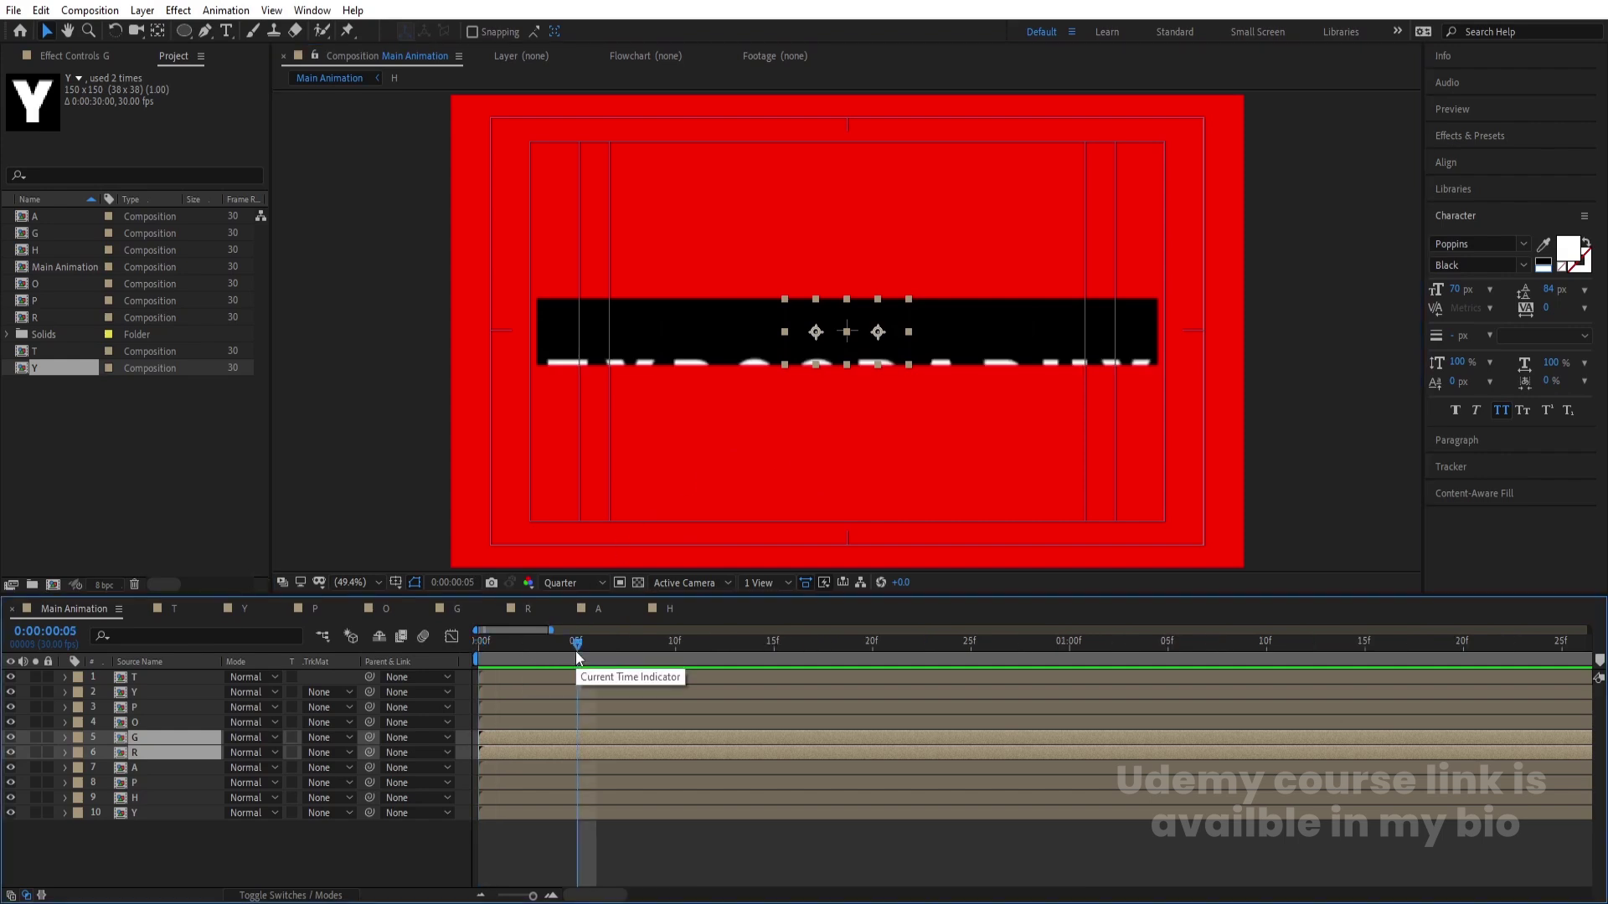
click(764, 485)
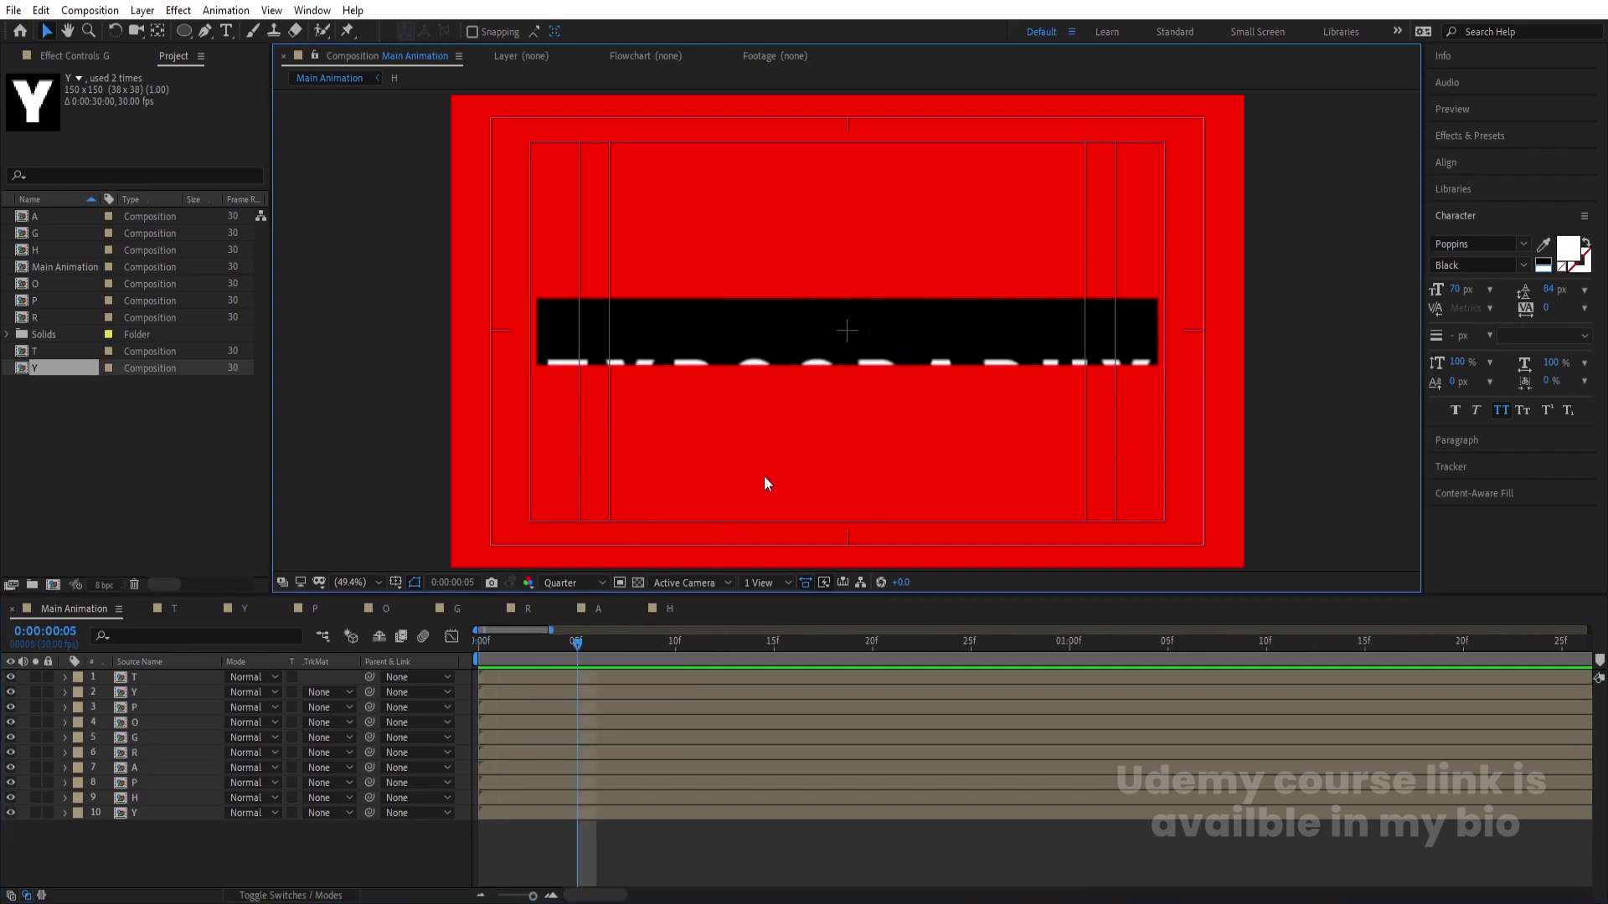
click(822, 358)
shift+click(881, 340)
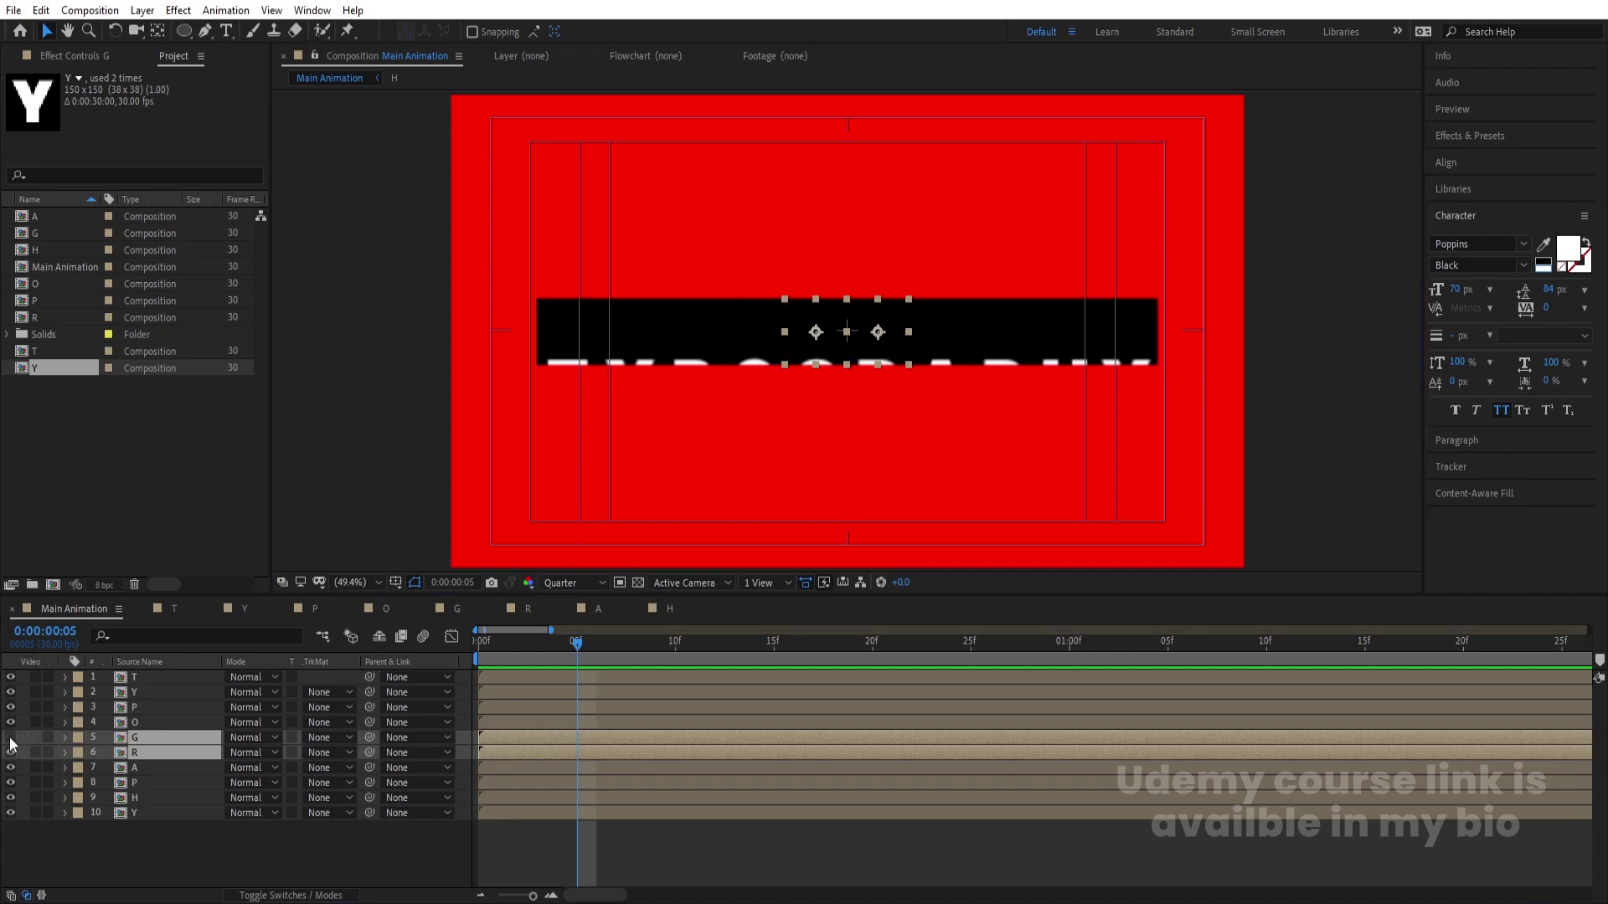
drag(11, 738, 11, 752)
Step: Shift the O and A layers to start at frame 5, and hide both at frame 10
click(753, 347)
shift+click(925, 321)
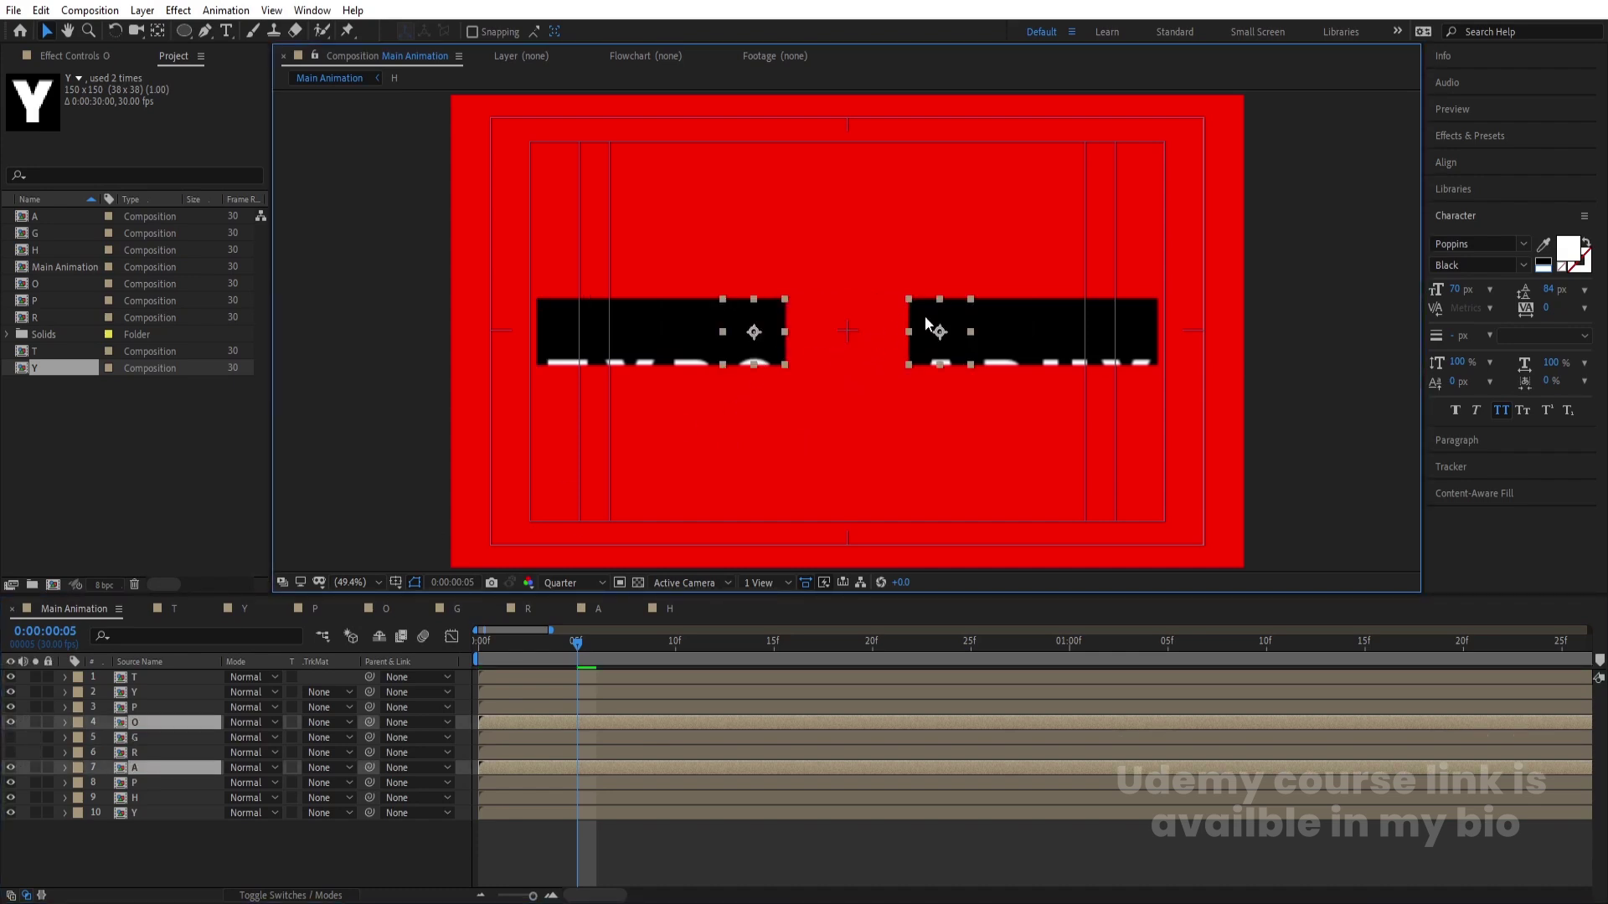
key(bracketleft)
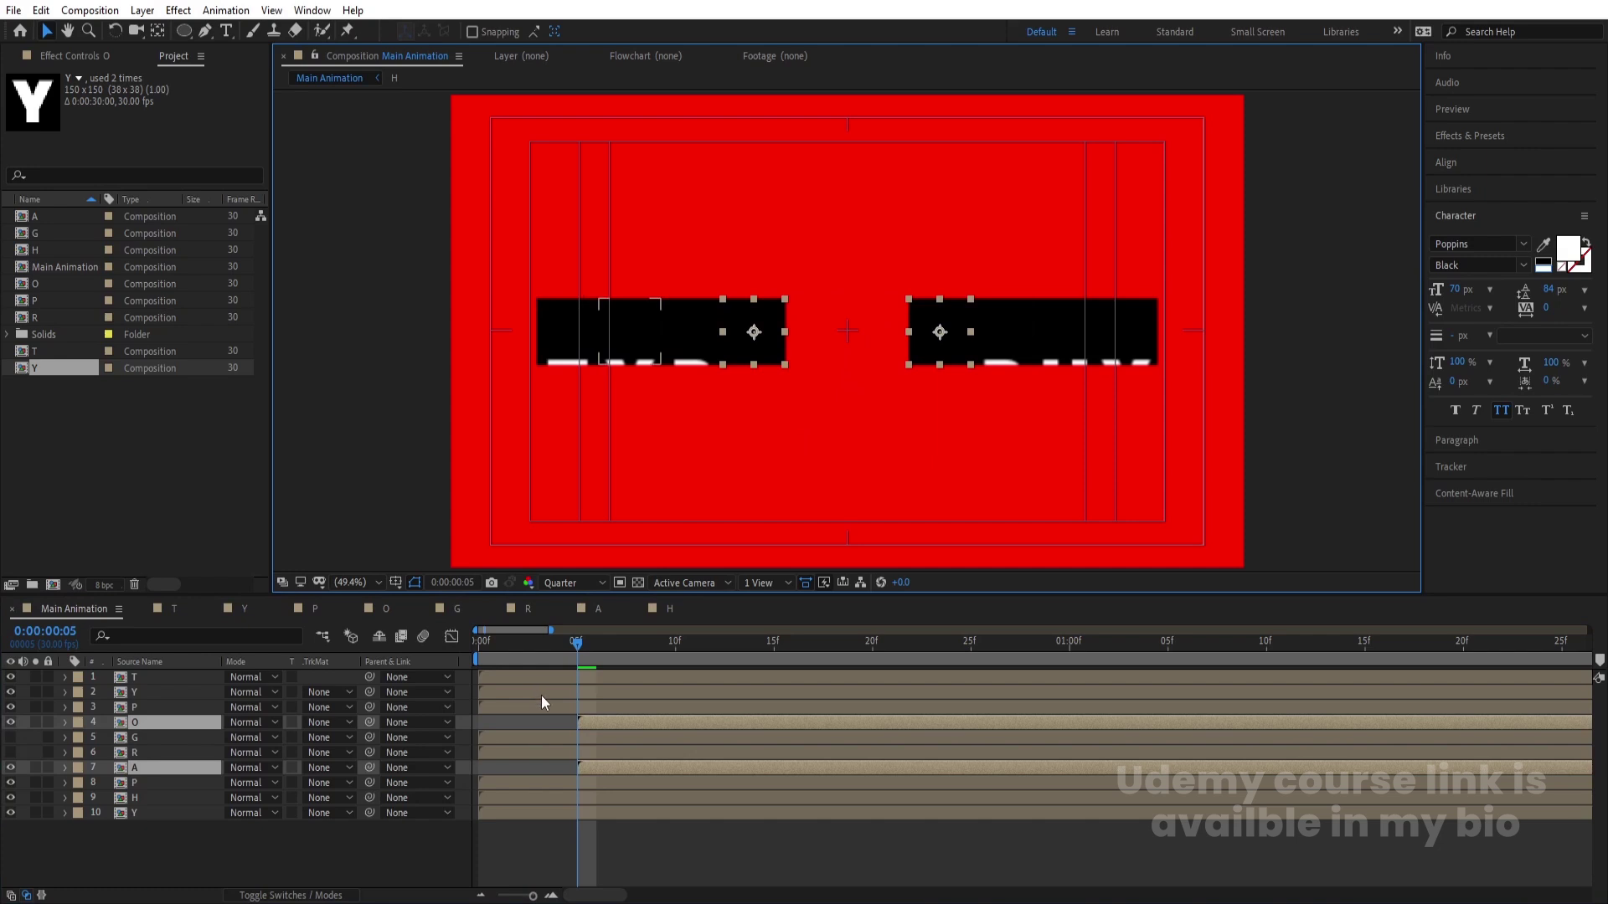
click(676, 653)
drag(11, 721, 11, 767)
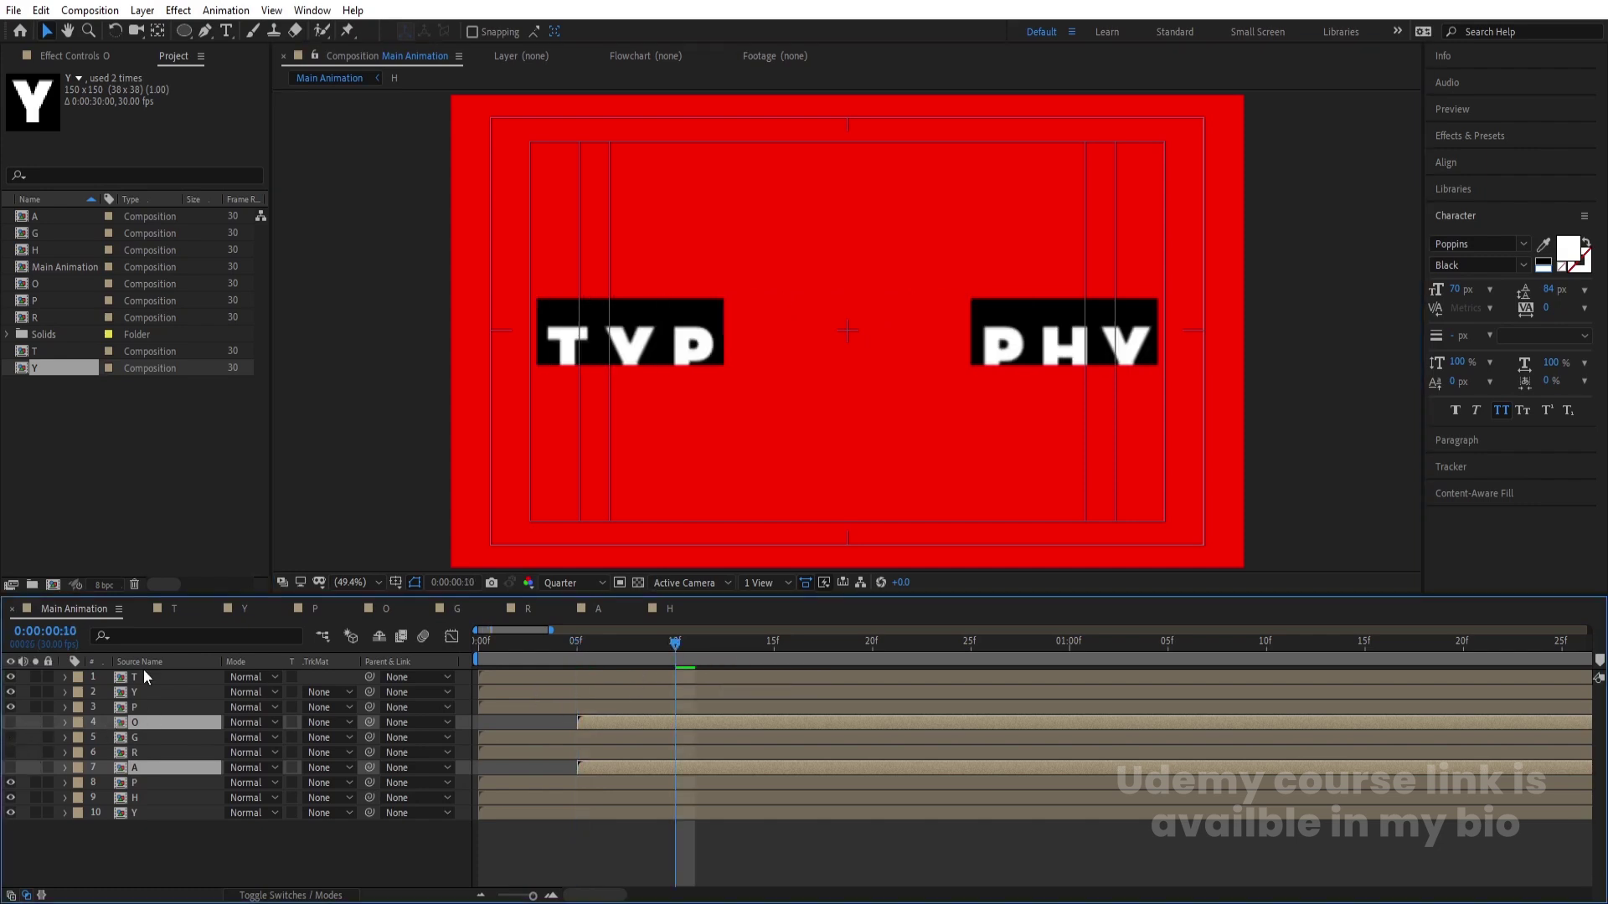
Step: Shift both P layers to start at frame 10, and hide them at frame 15
click(695, 356)
shift+click(996, 335)
key(bracketleft)
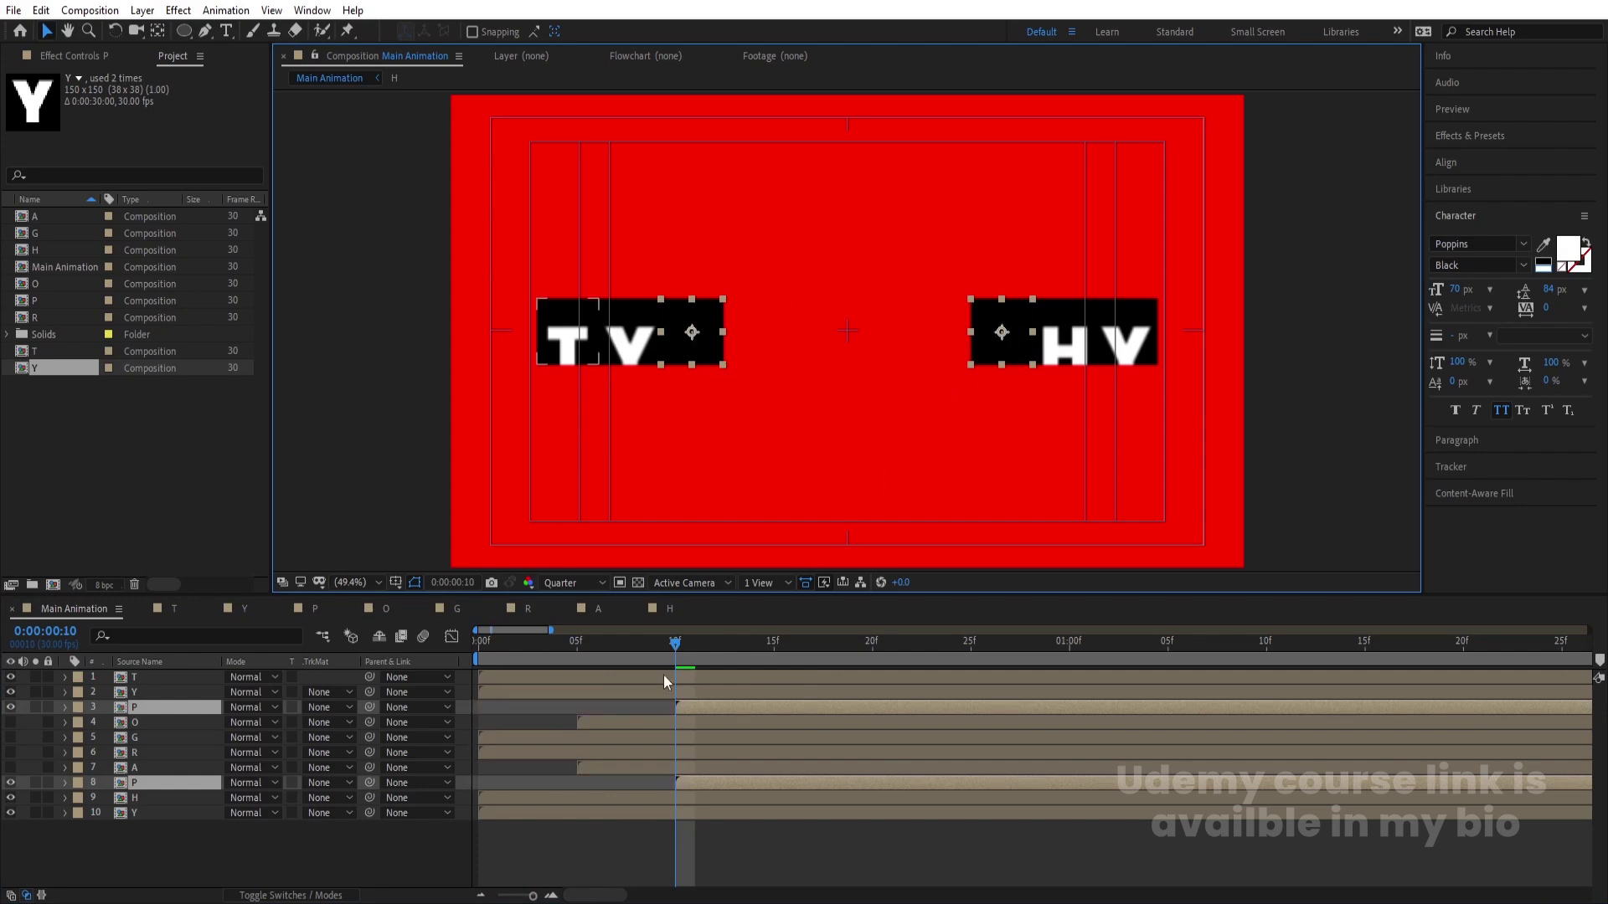
click(774, 645)
drag(11, 707, 11, 782)
Step: Shift the first Y layer and the H layer to start at frame 15, and hide both at frame 20
click(142, 693)
ctrl+click(138, 798)
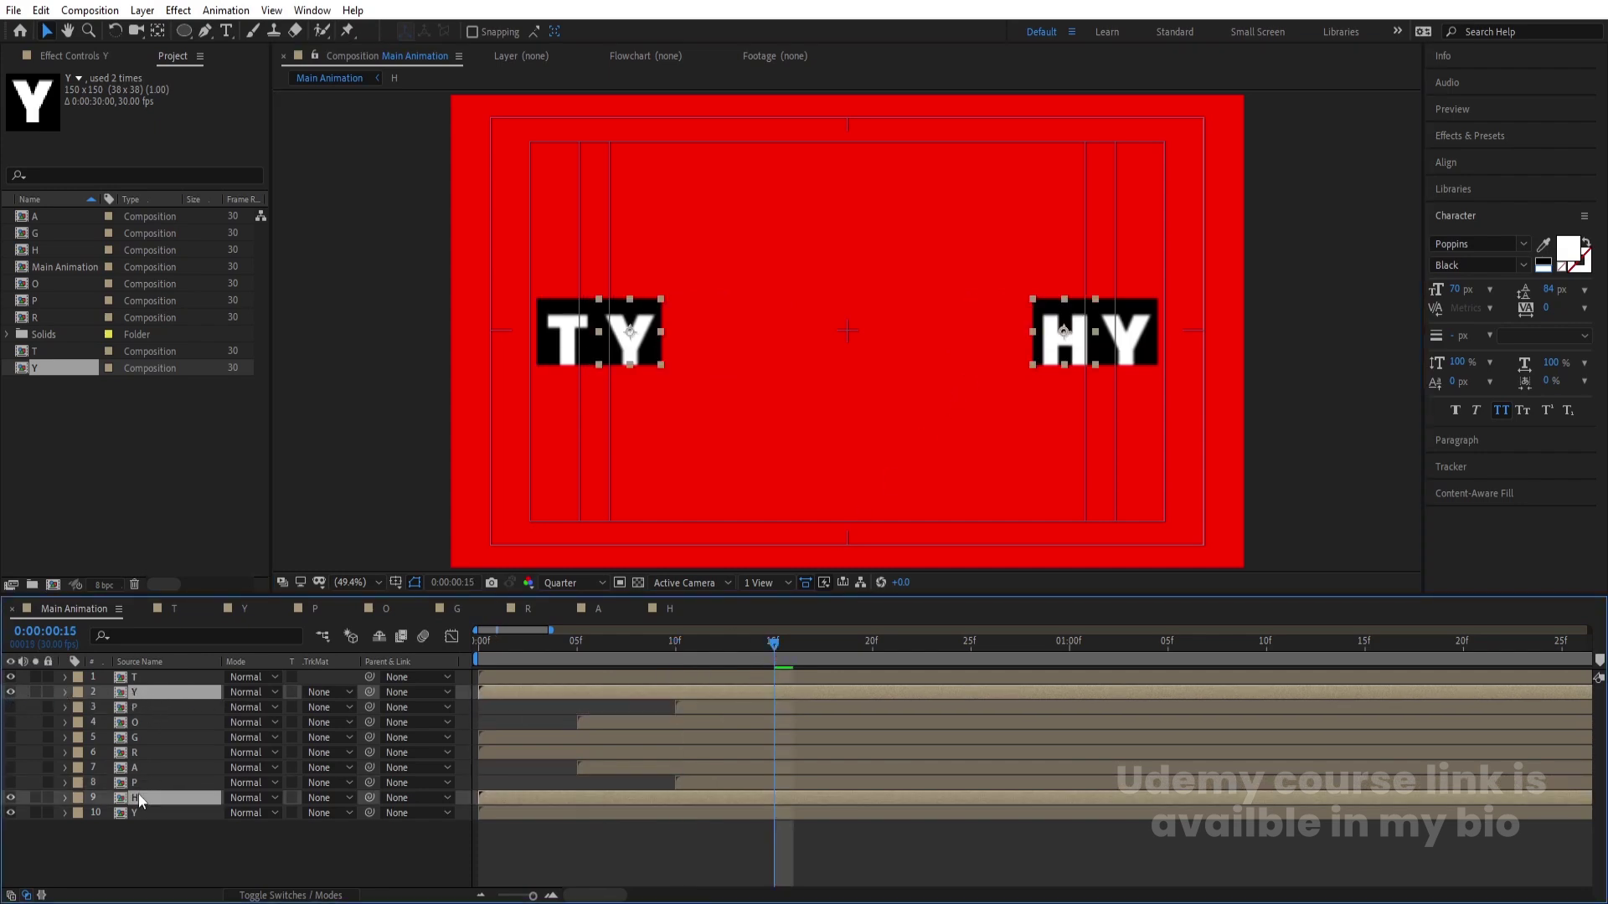
key(bracketleft)
click(871, 645)
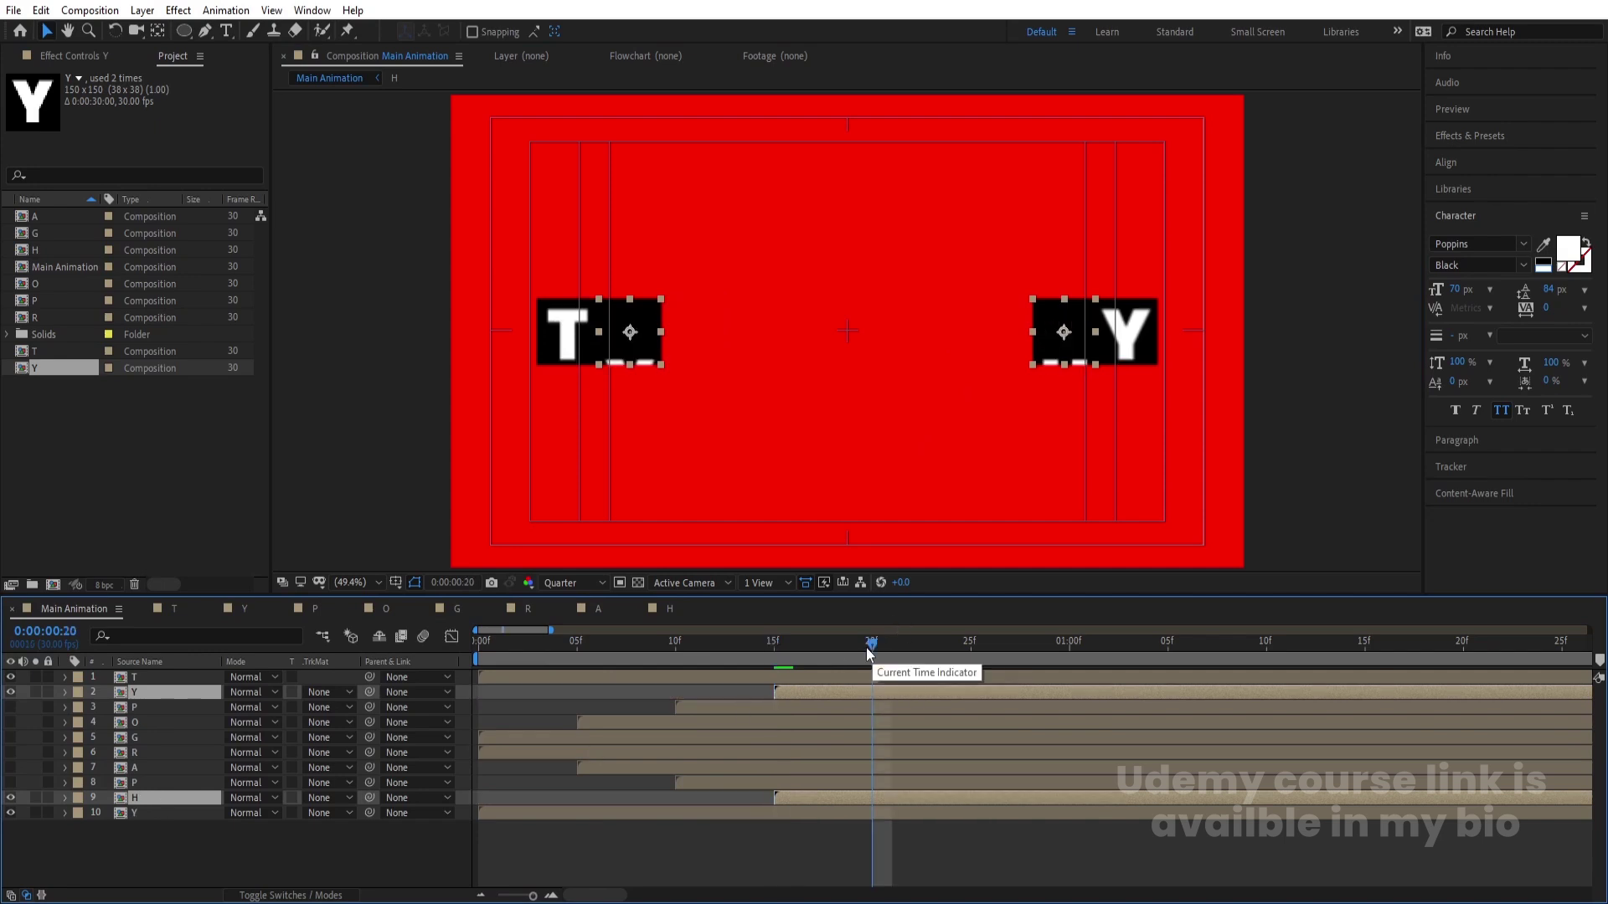
click(139, 686)
click(11, 798)
click(12, 693)
Step: Shift the T layer and the last Y layer to start at frame 20, and show all hidden letter layers again
click(127, 683)
ctrl+click(127, 811)
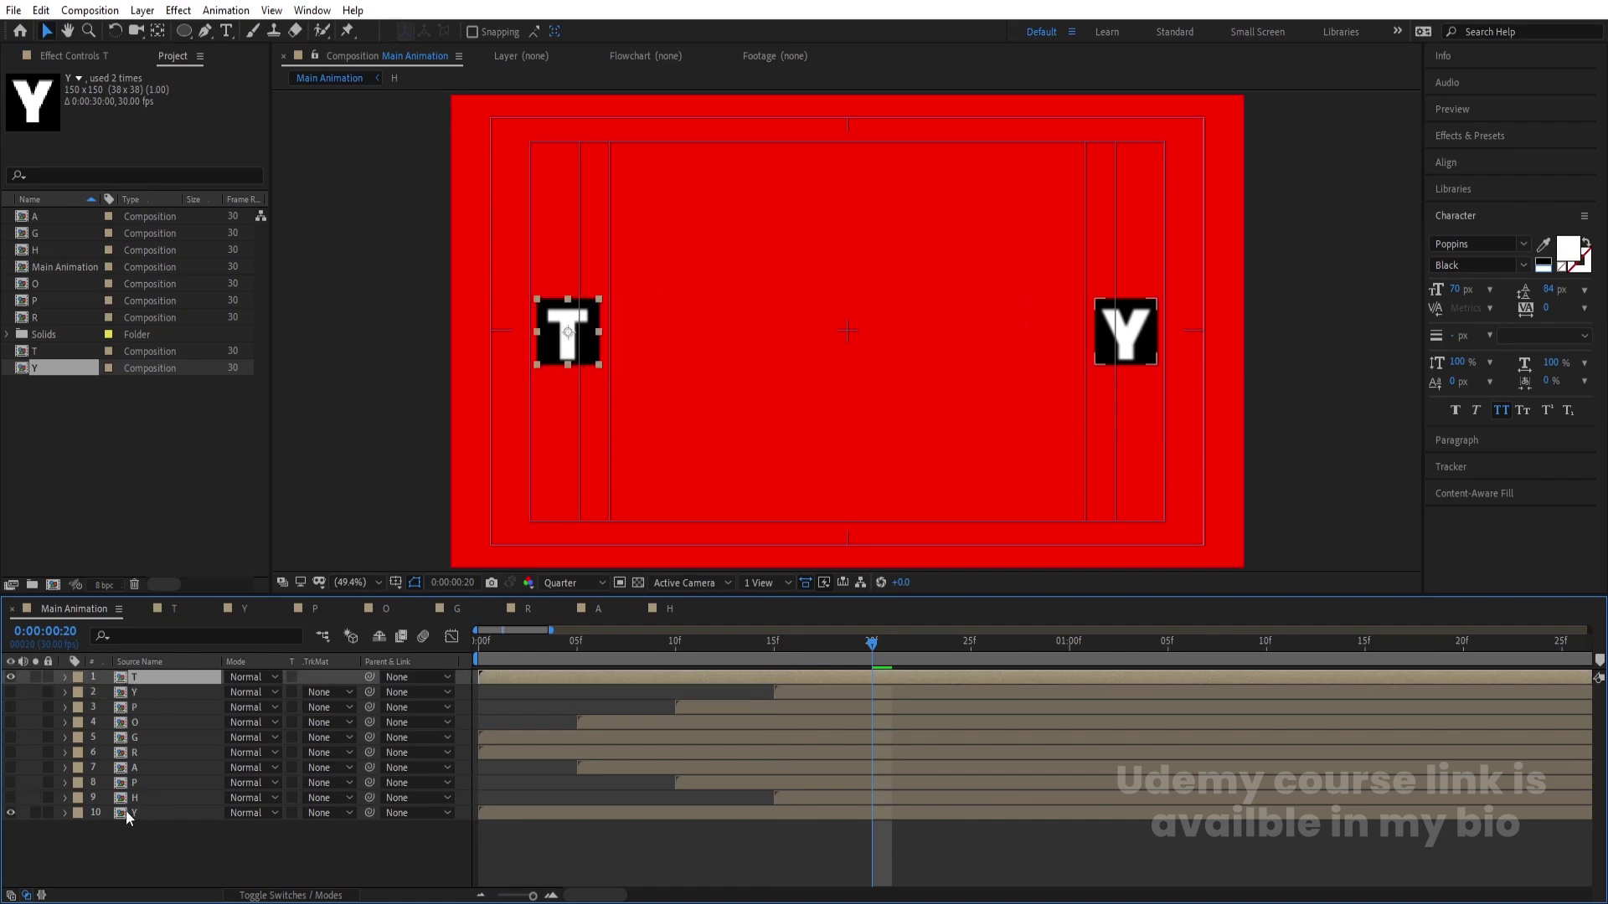
key(alt+bracketleft)
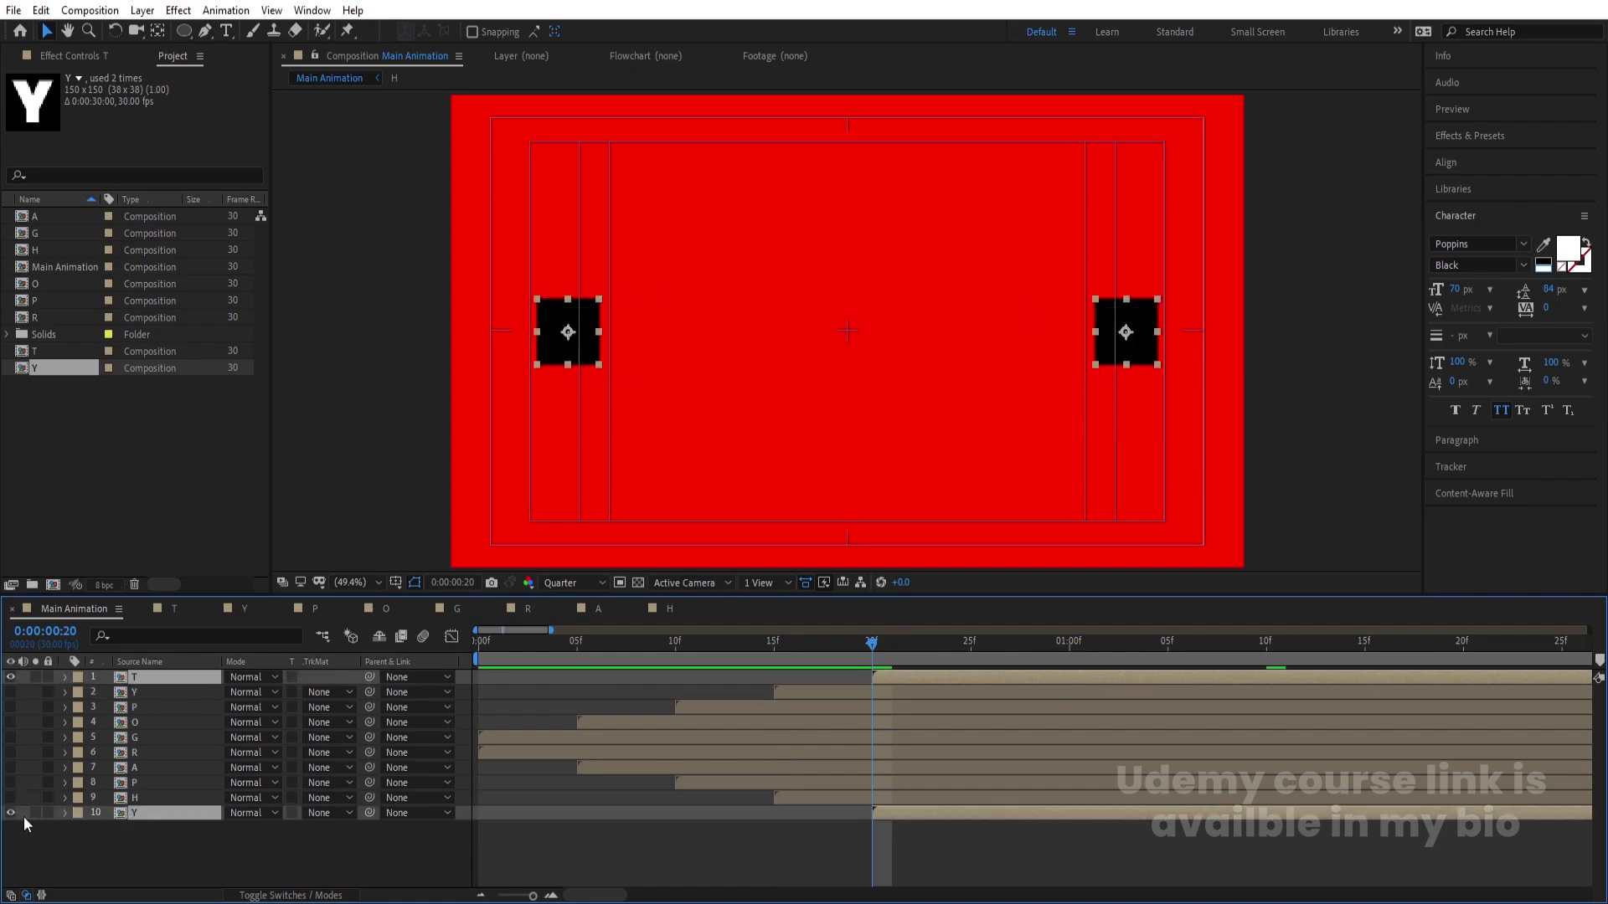
drag(10, 797, 10, 692)
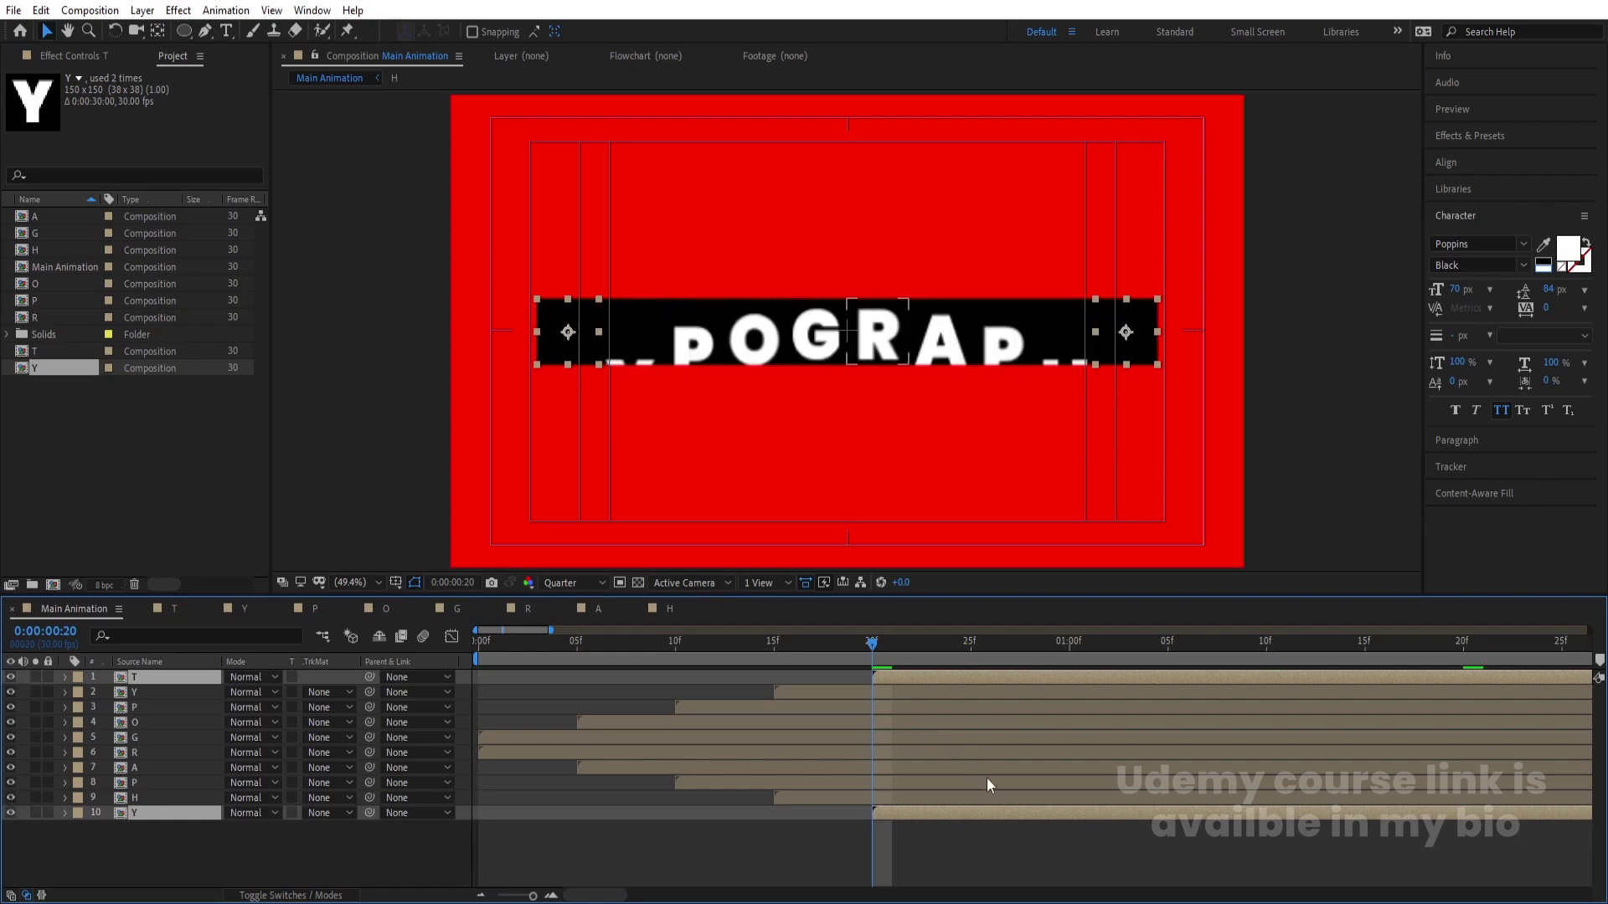
Step: Preview the staggered letter animation in Main Animation from the first frame
drag(529, 641, 446, 640)
key(space)
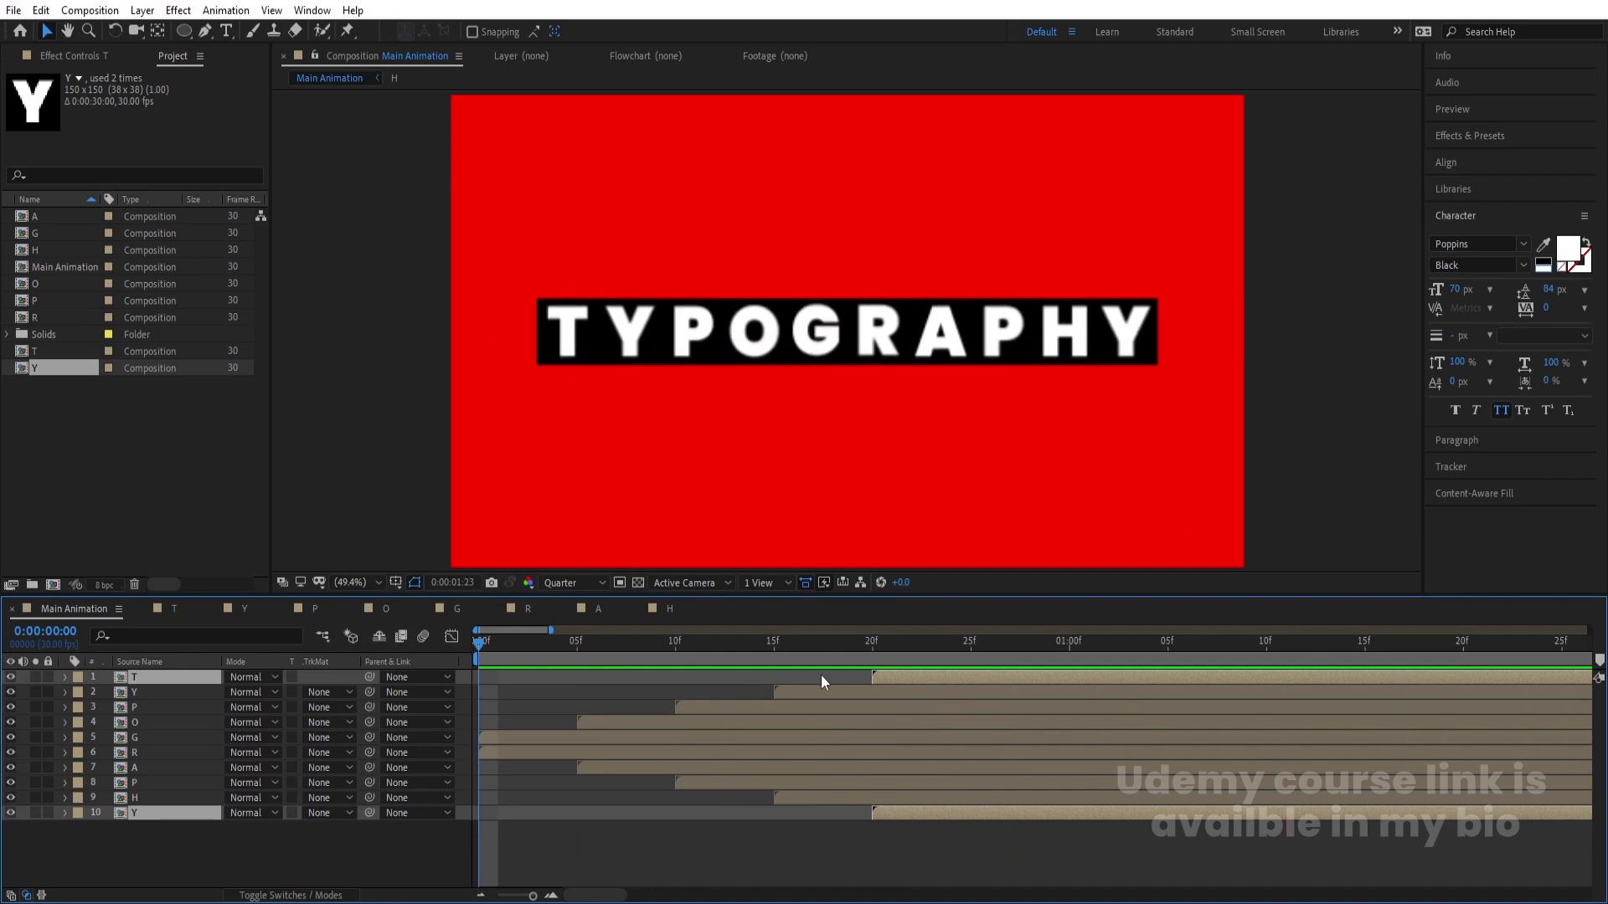
key(space)
Step: Trim the start of all letter layers to frame 20, shift them together to start at frame 0, and preview the result
key(minus)
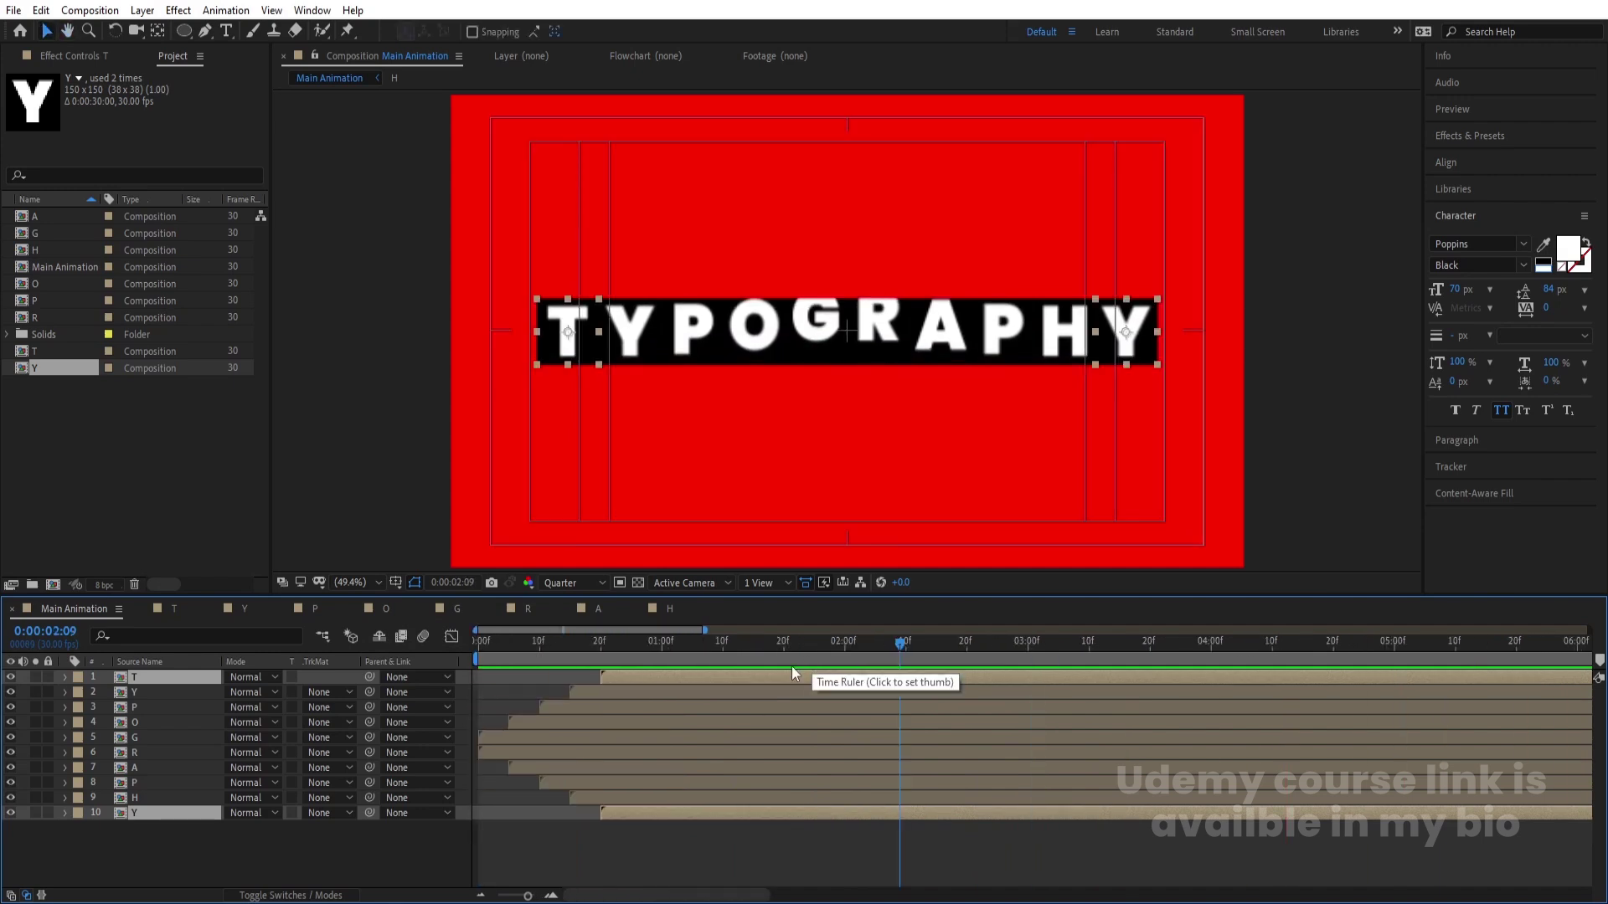
click(602, 649)
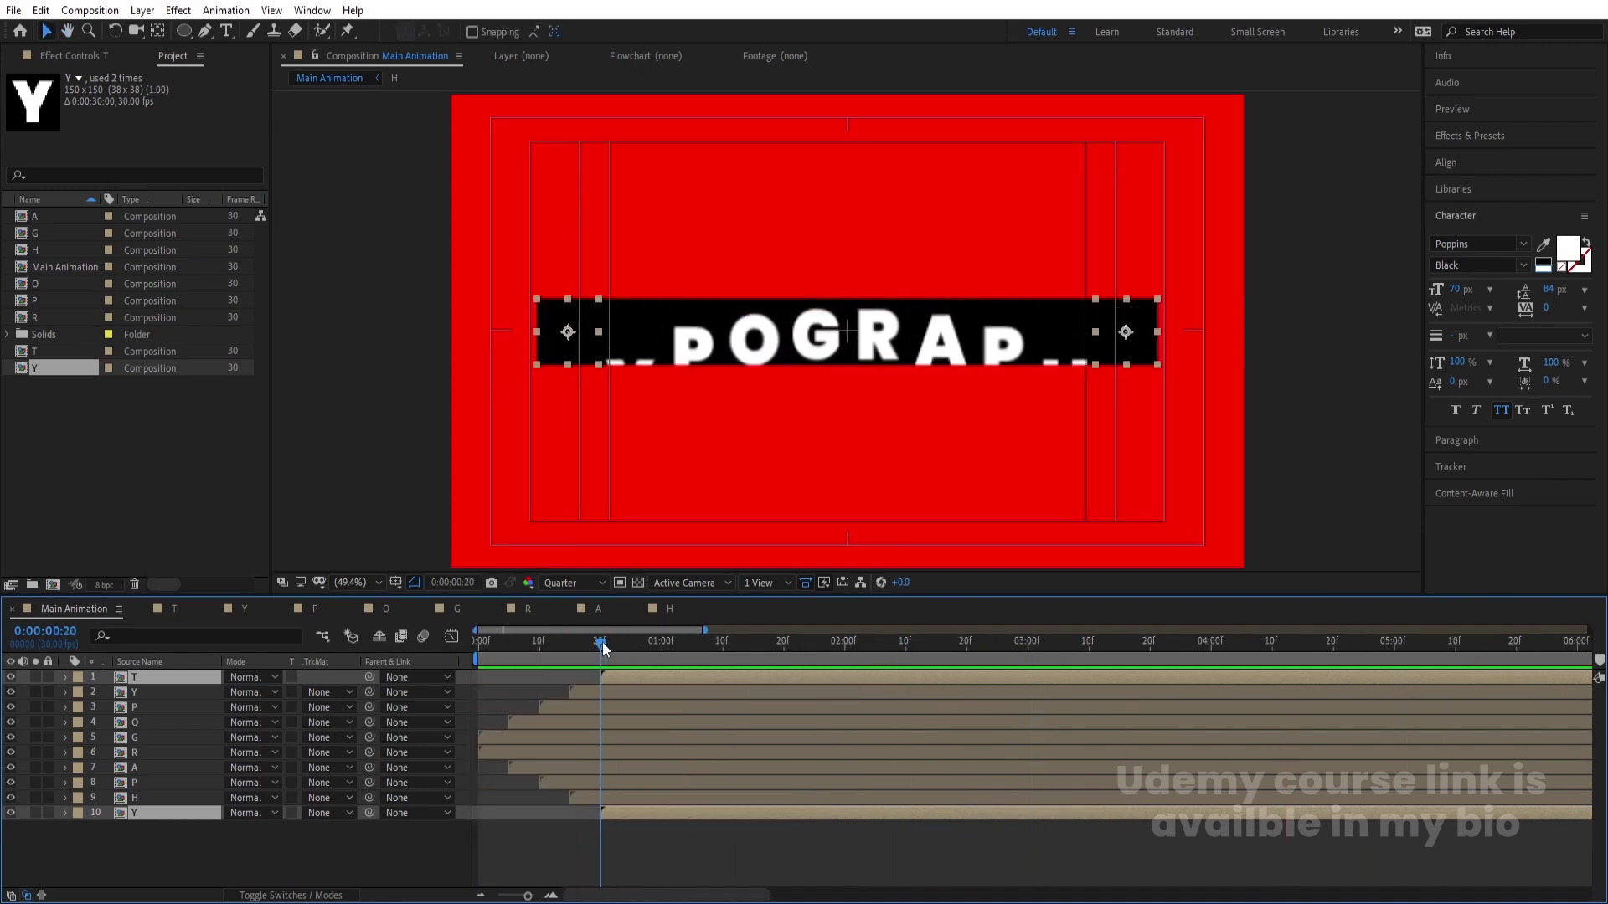
click(641, 843)
drag(662, 847, 585, 670)
key(ctrl+a)
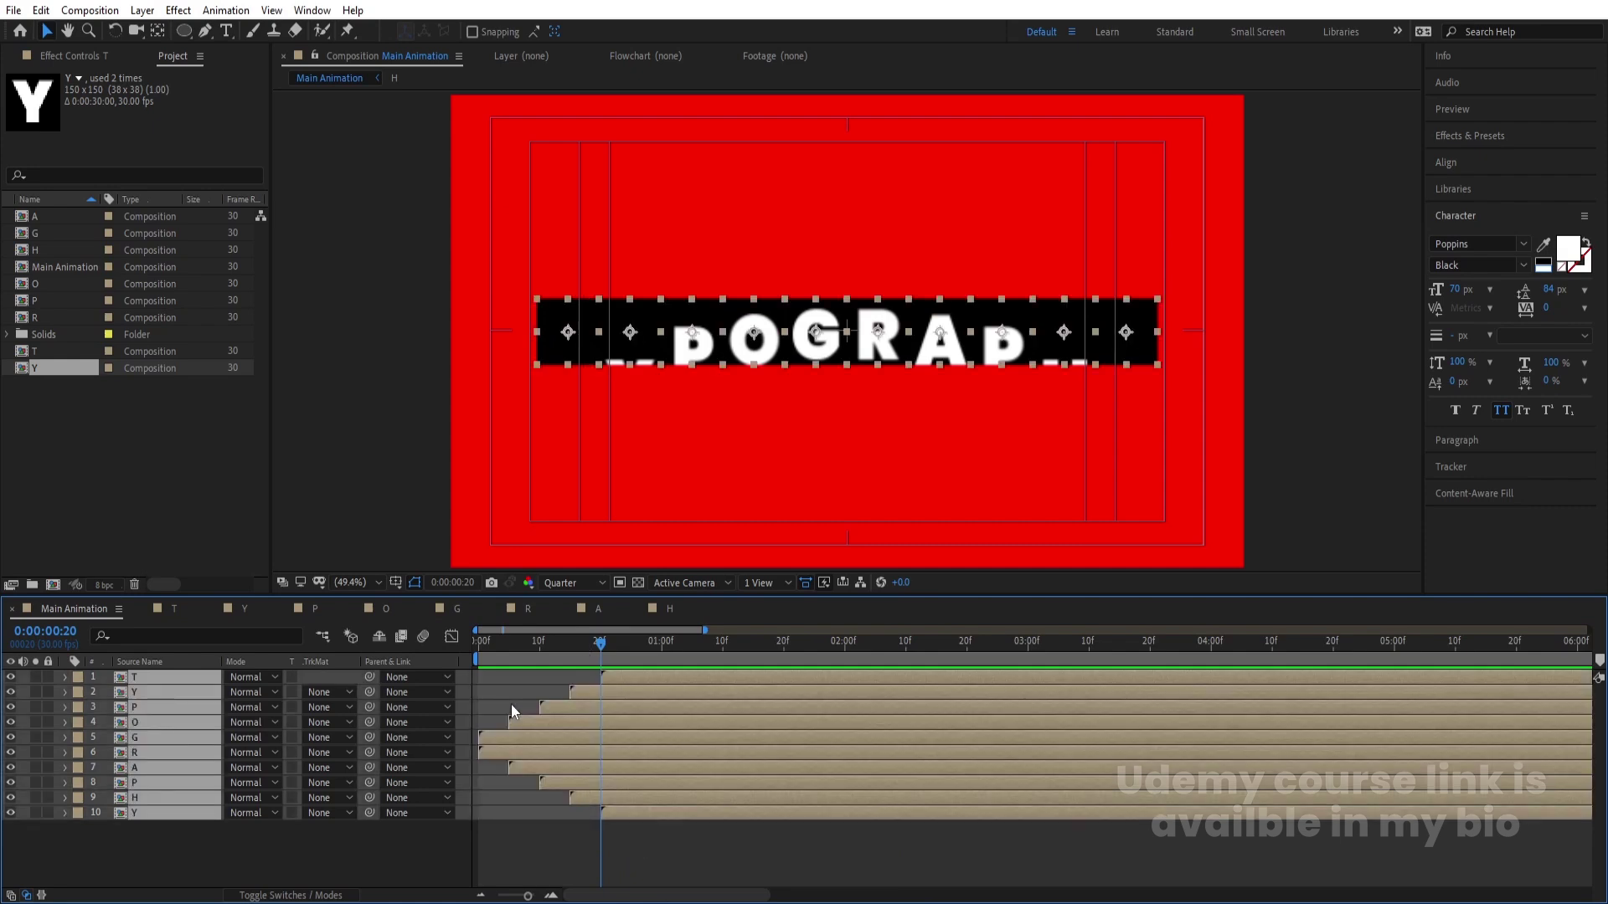
key(alt+bracketleft)
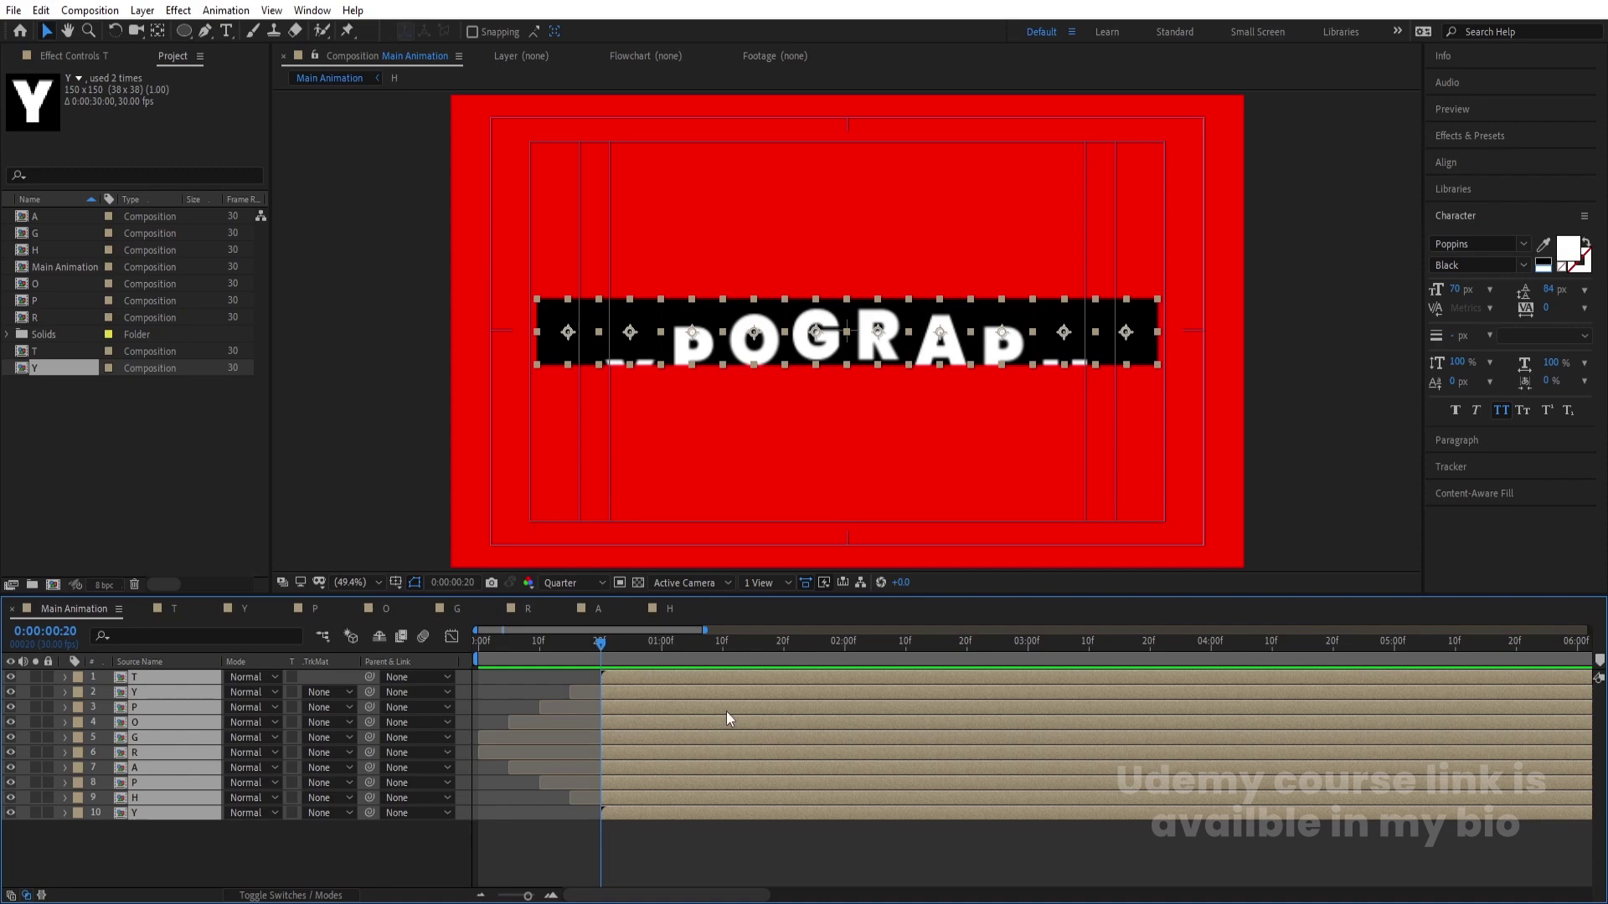
key(Home)
key(bracketleft)
key(space)
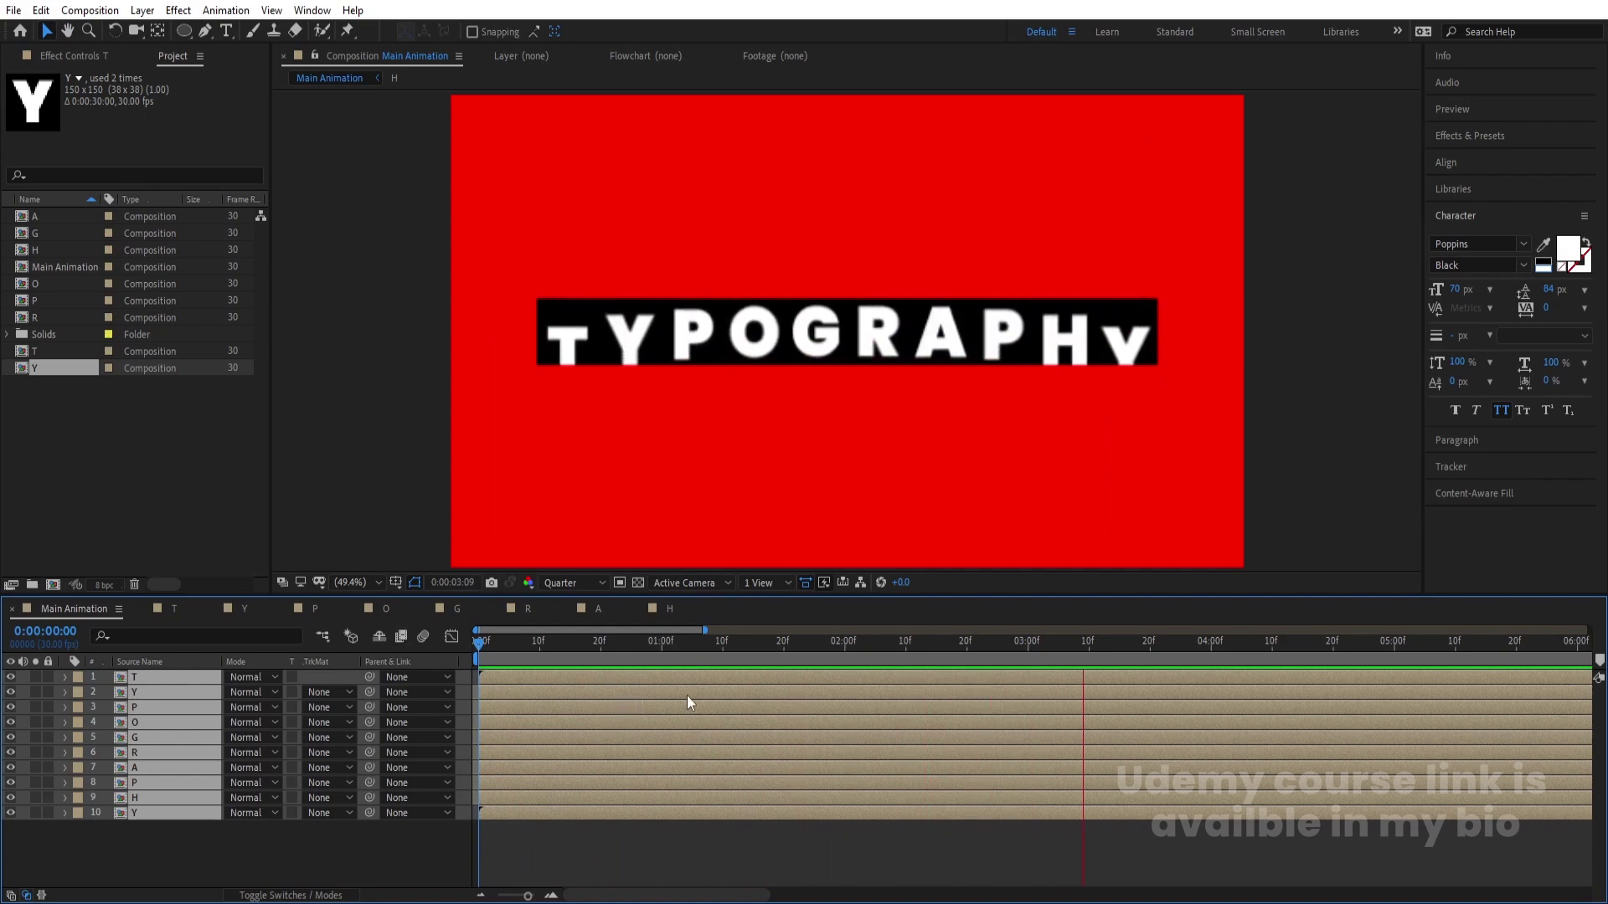
key(space)
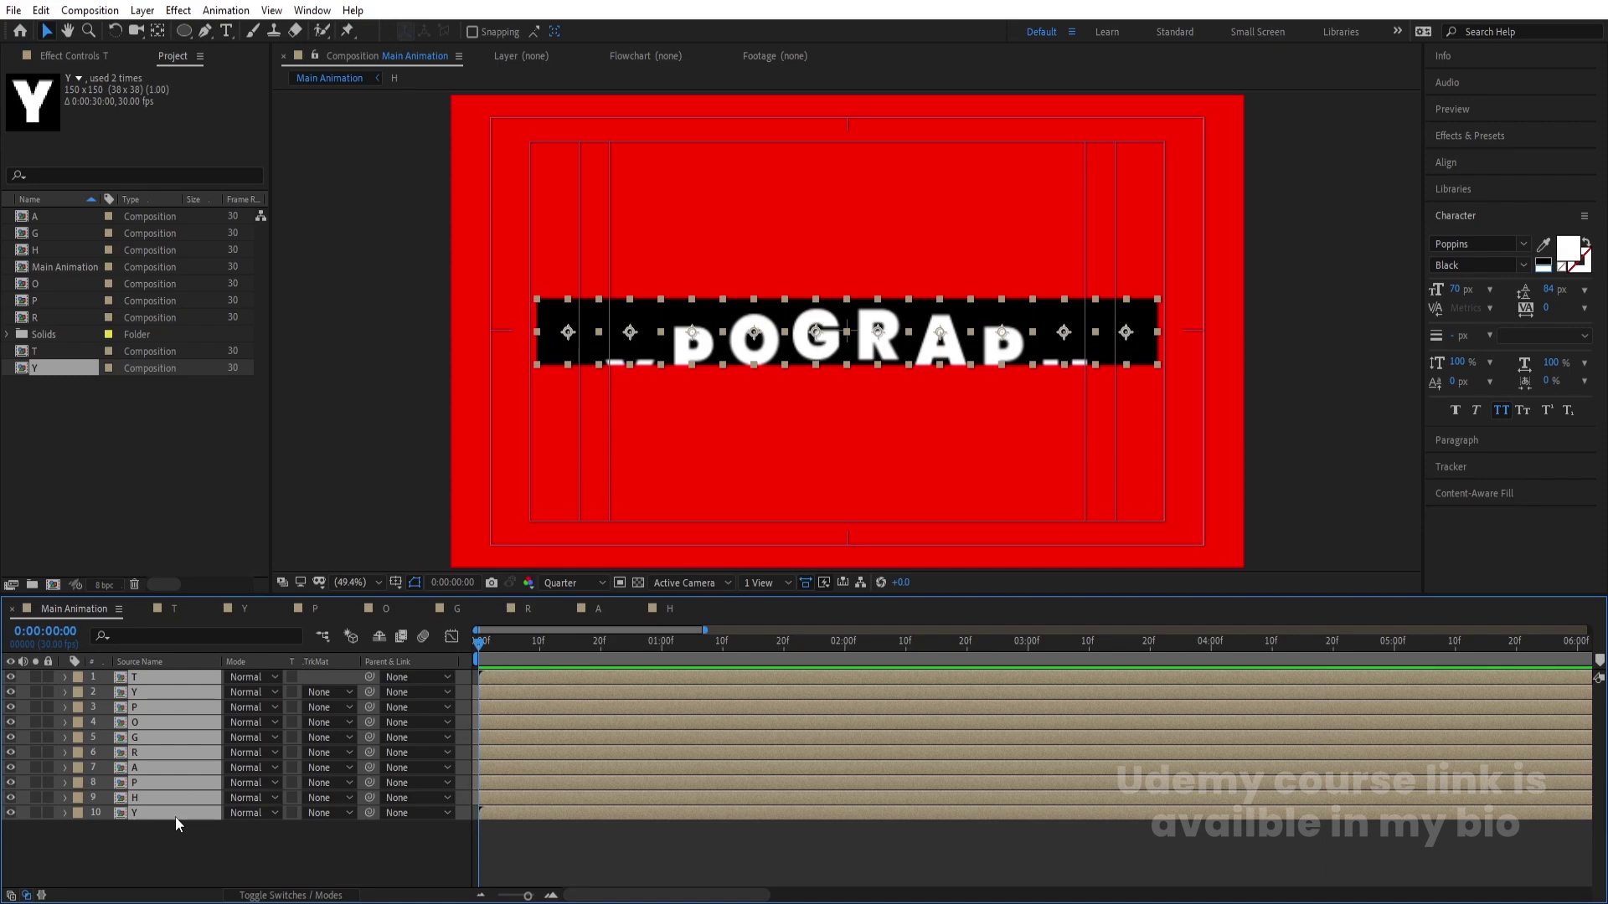
Step: Pre-compose all the letter layers into a composition named Typography and preview it
key(ctrl+shift+c)
text(T)
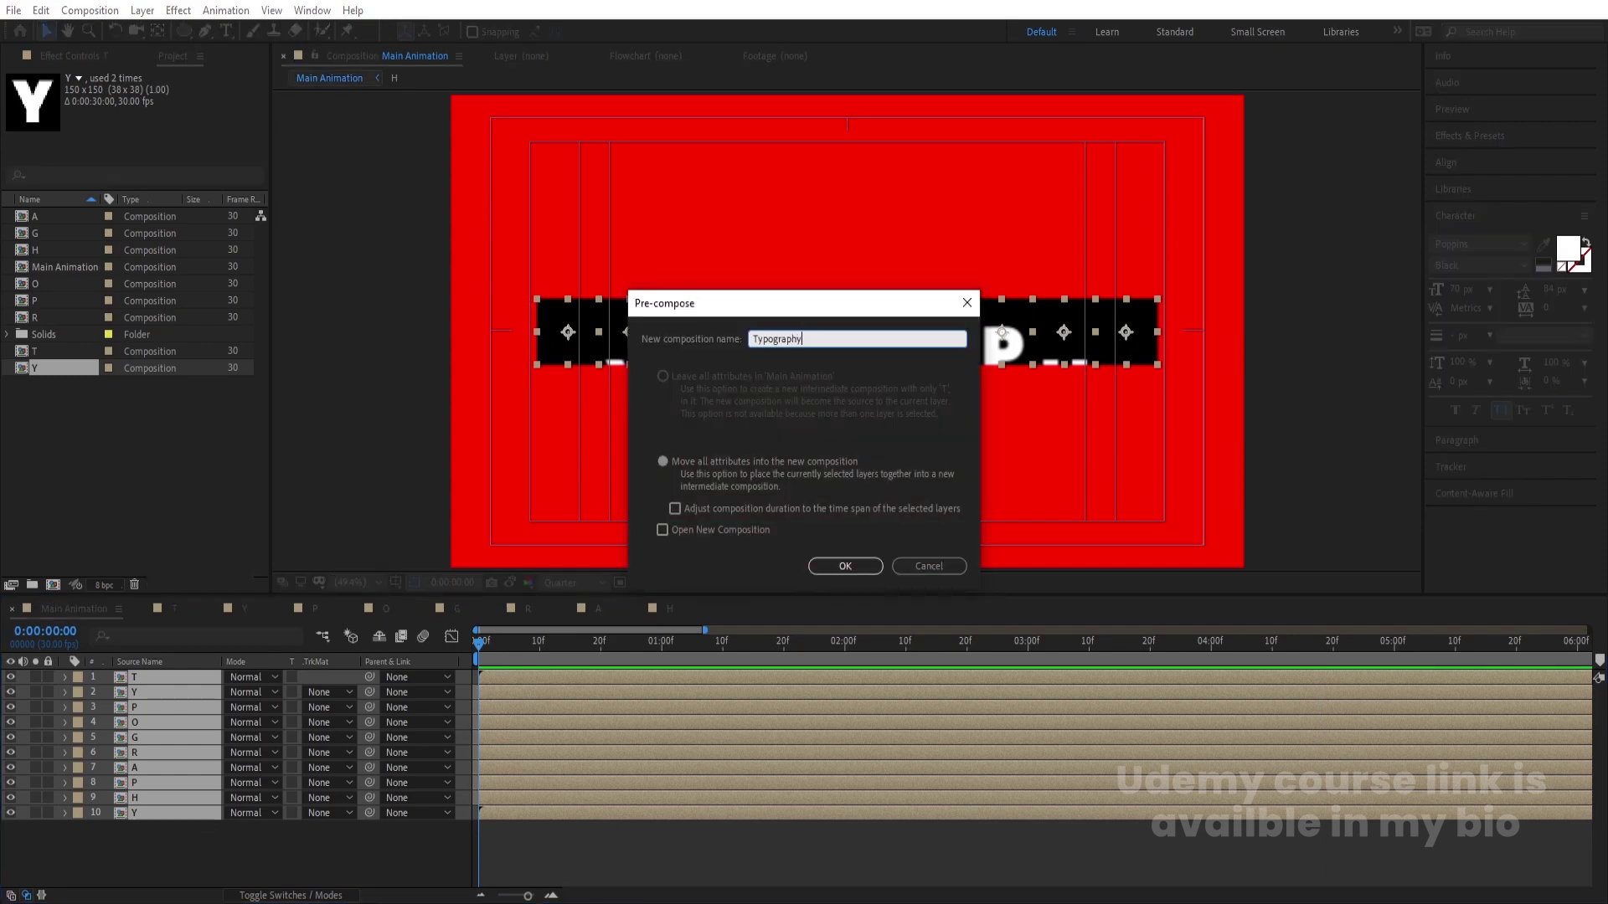
text(ypography)
key(Return)
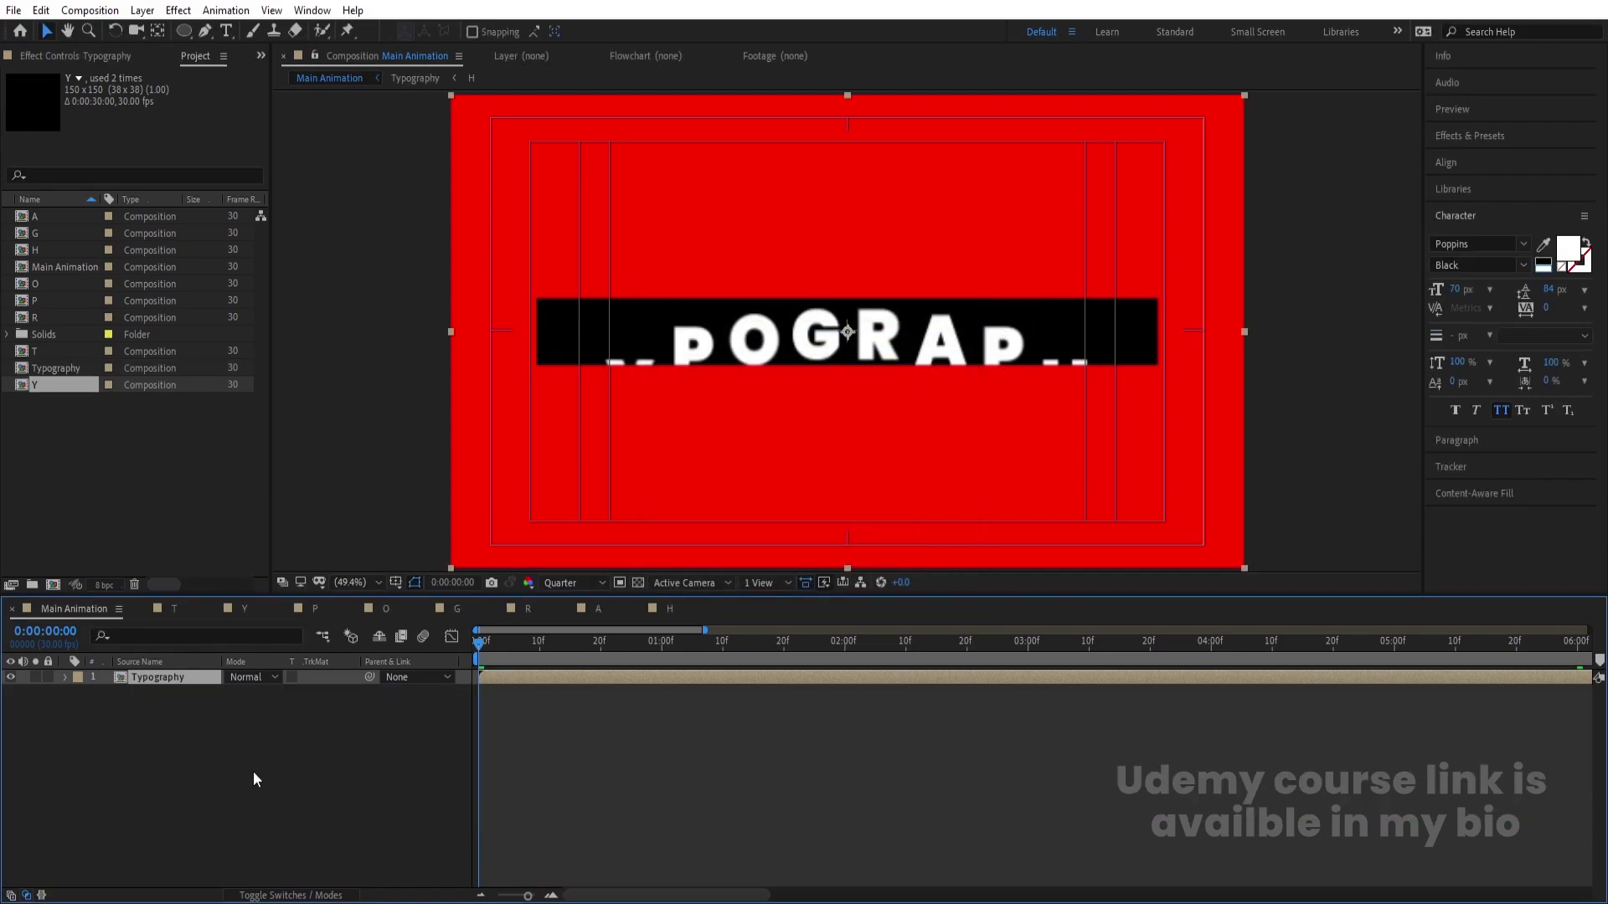
click(322, 785)
key(space)
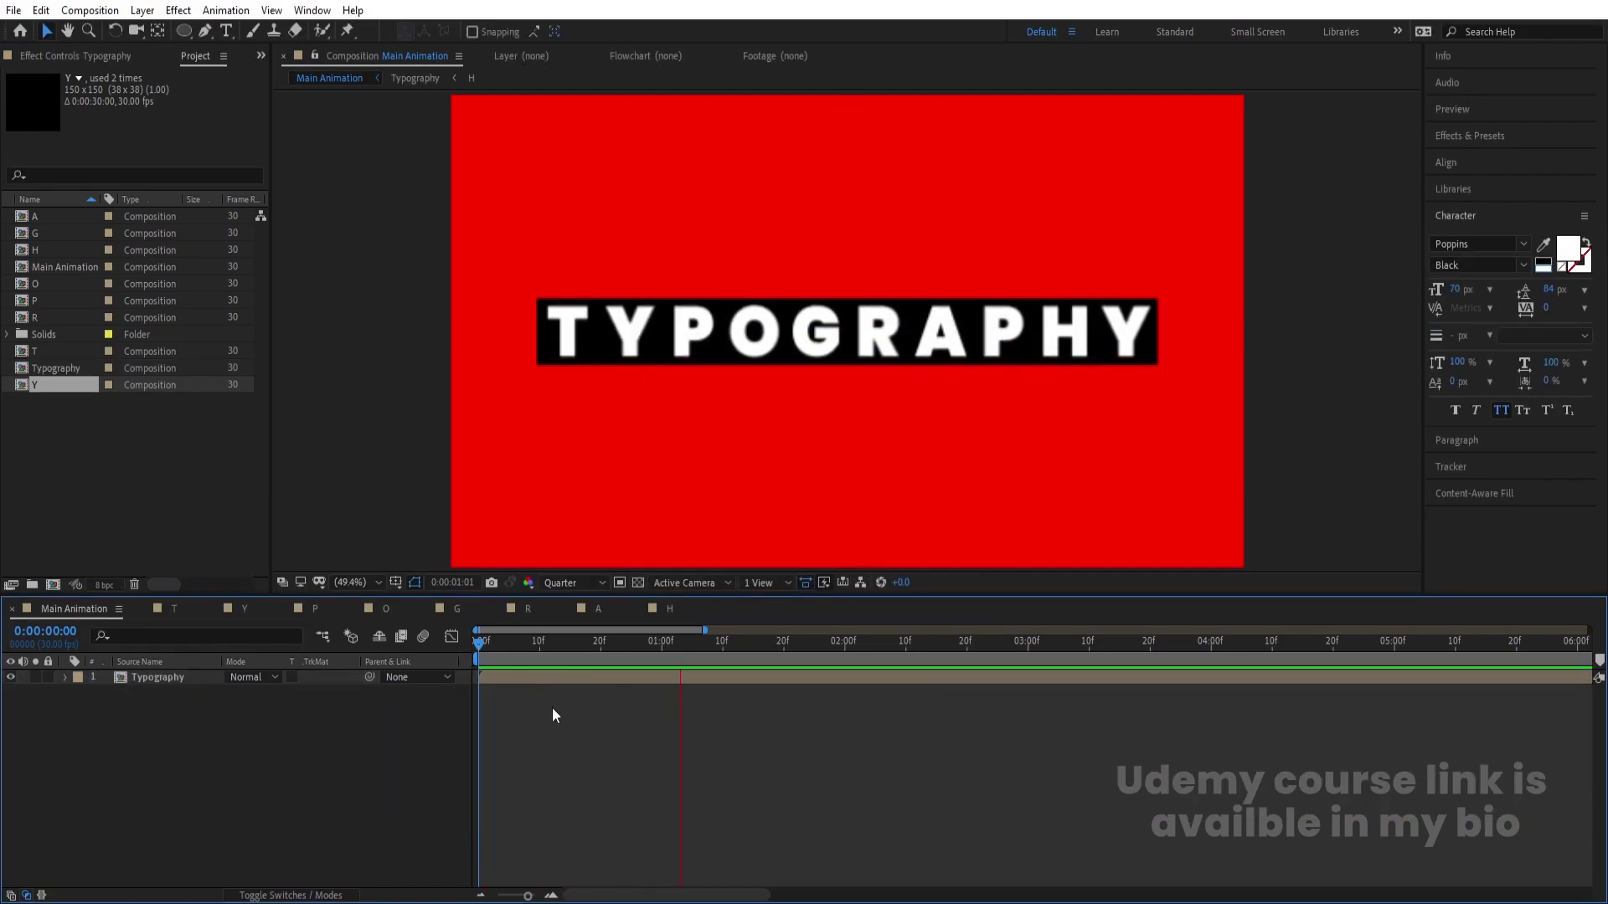
key(space)
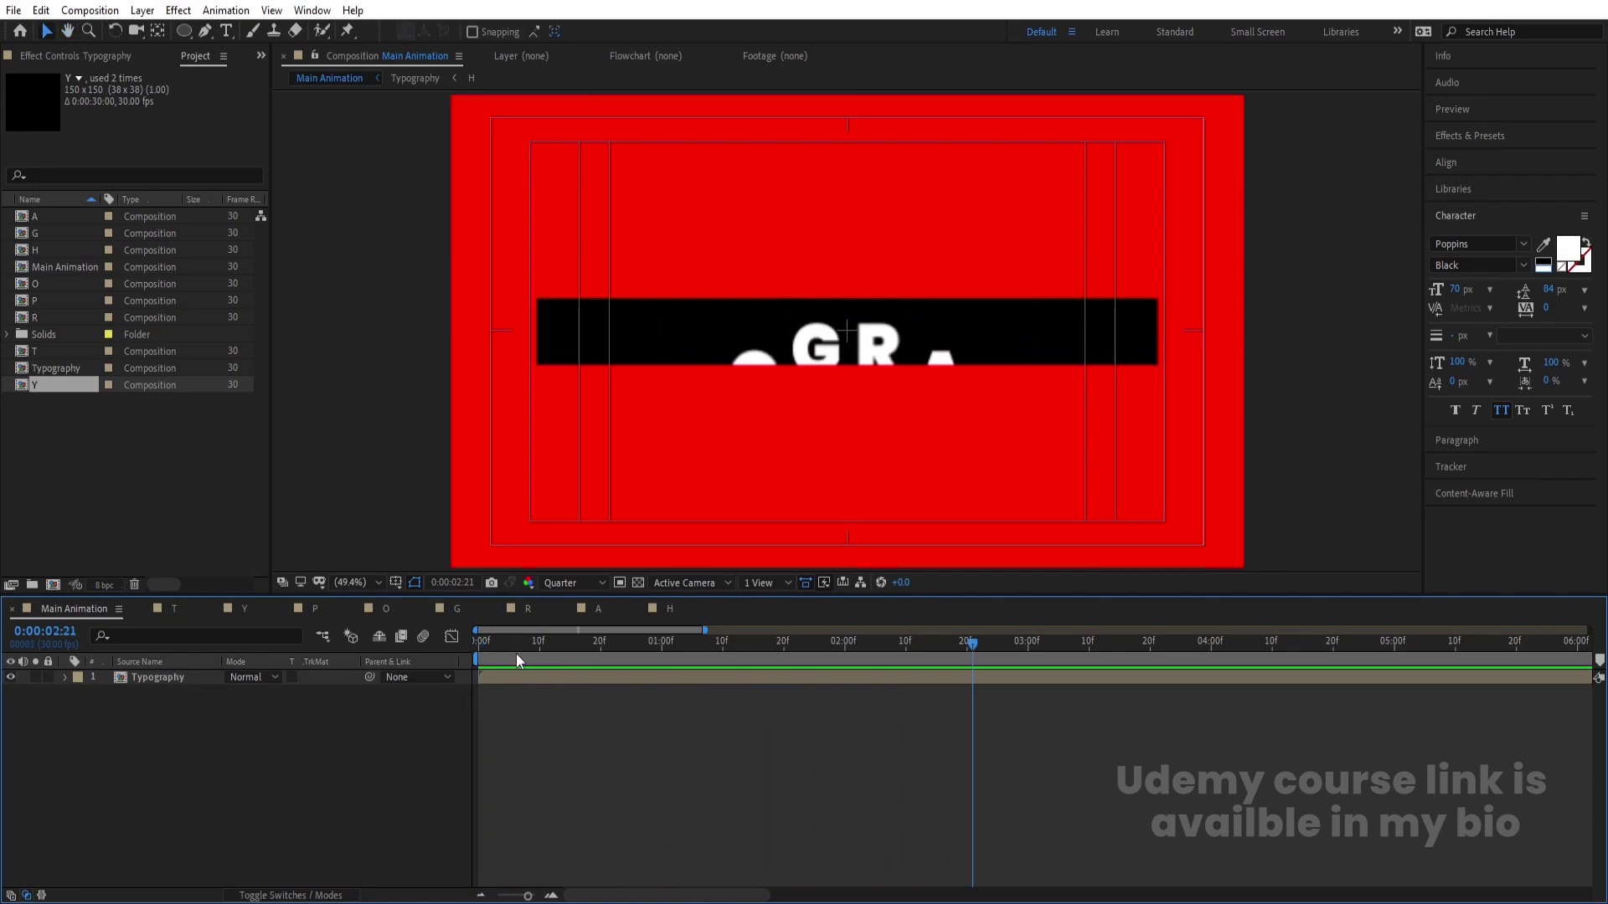
key(Home)
Step: Add a new adjustment layer above the other layers in the T composition
click(179, 611)
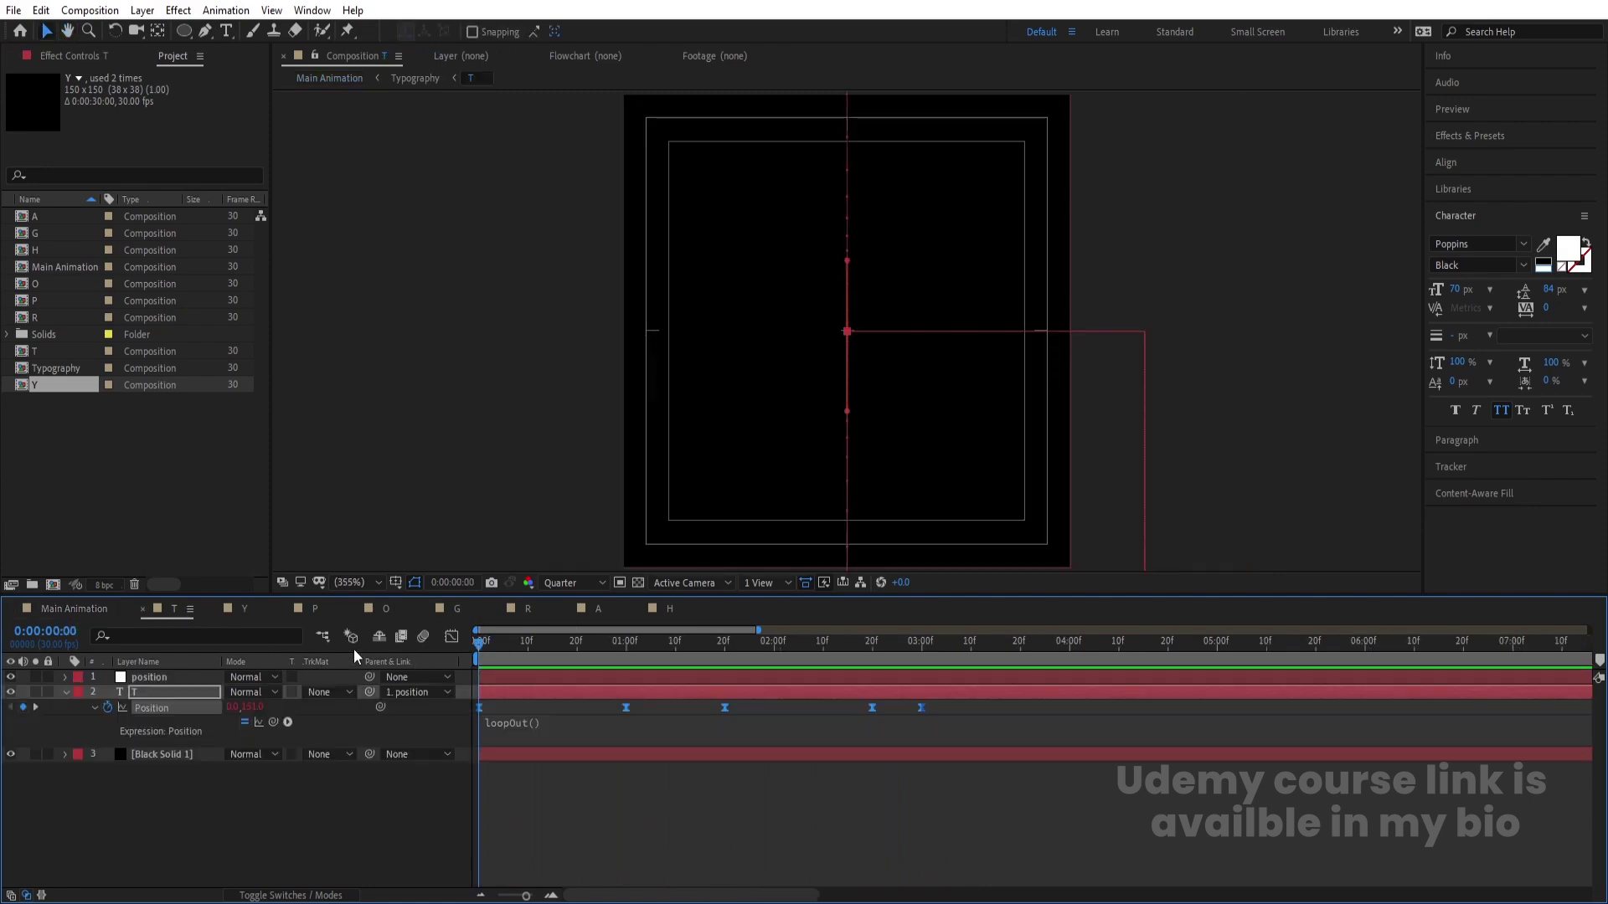
click(435, 787)
right_click(298, 819)
mouse_move(343, 624)
click(568, 764)
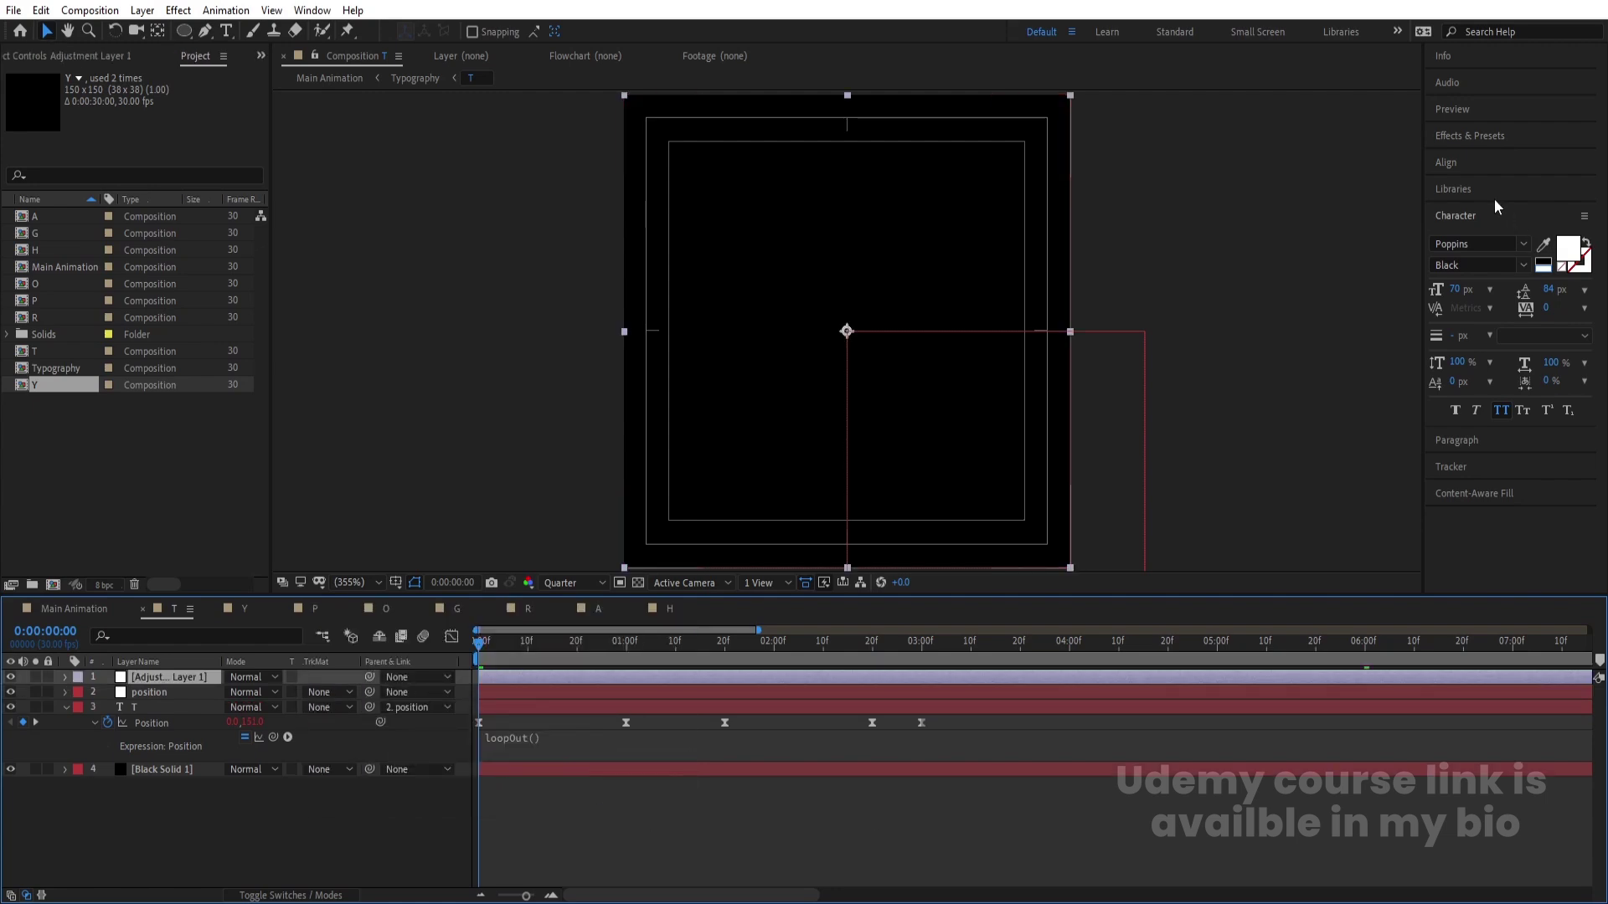
Step: Apply the Tint effect to the adjustment layer and keyframe its Map Black To and Map White To colors at frame 0
click(1466, 137)
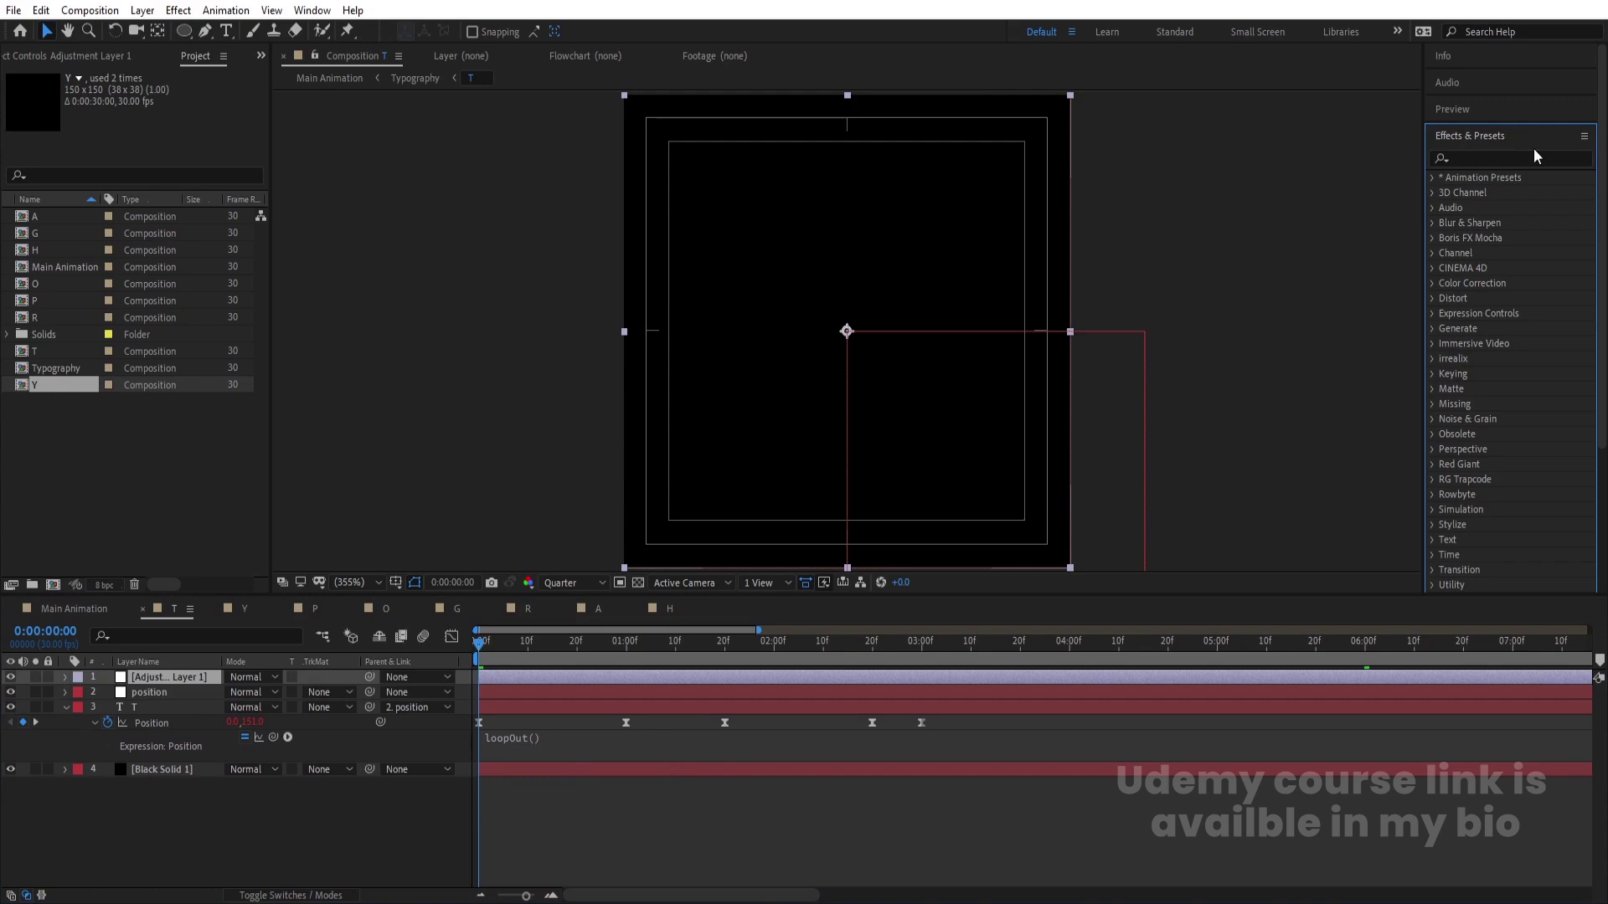
click(1511, 157)
text(tint)
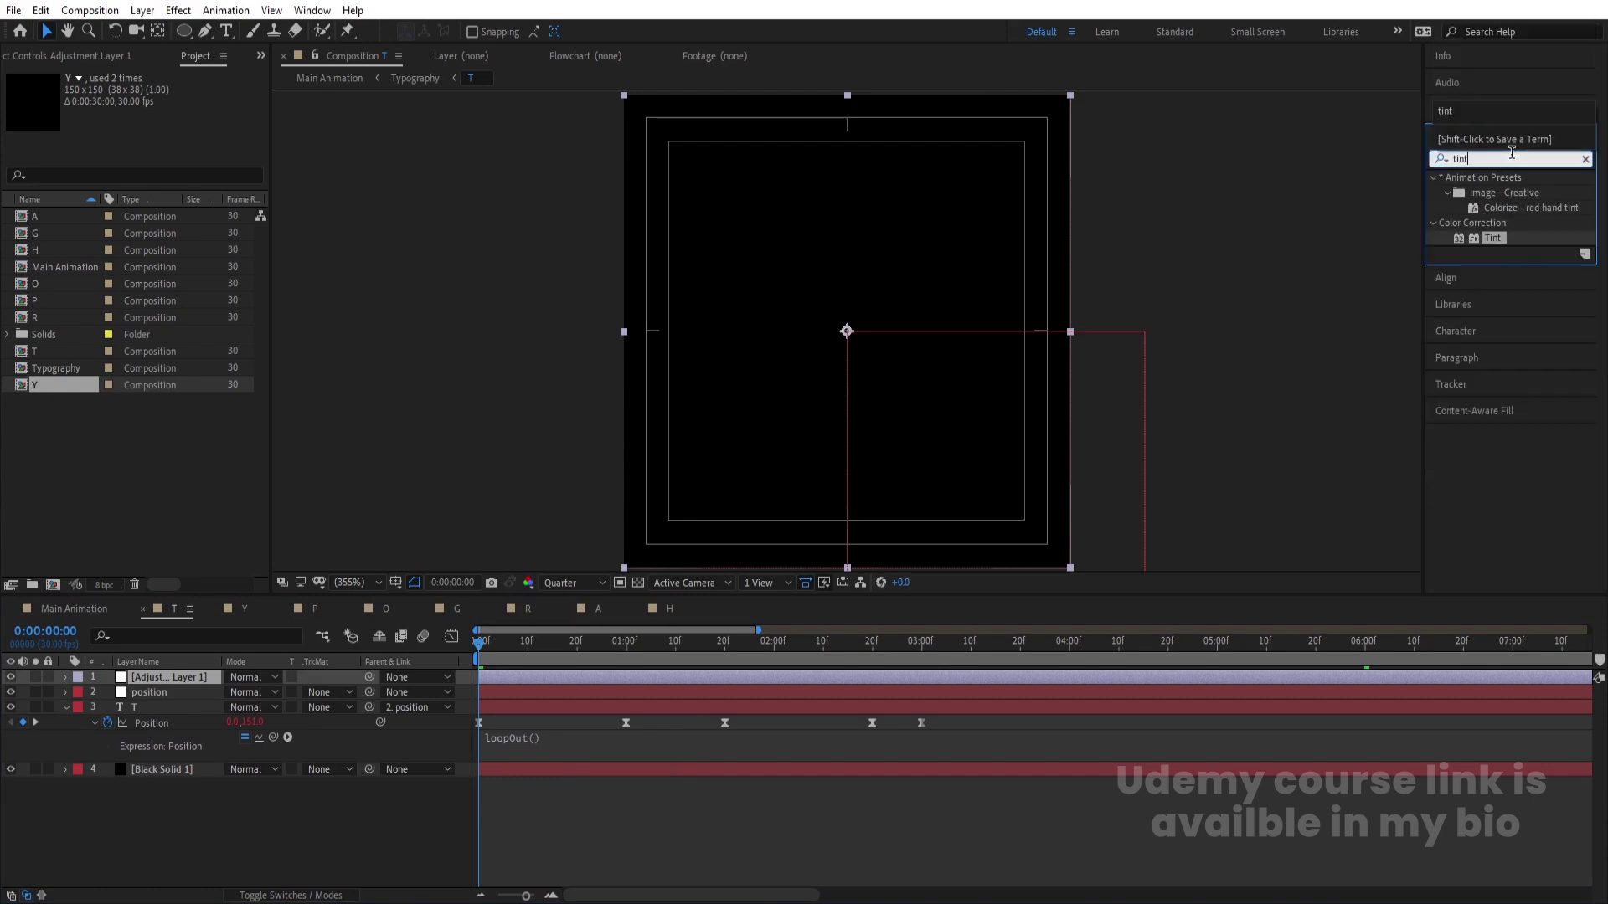
double_click(1496, 241)
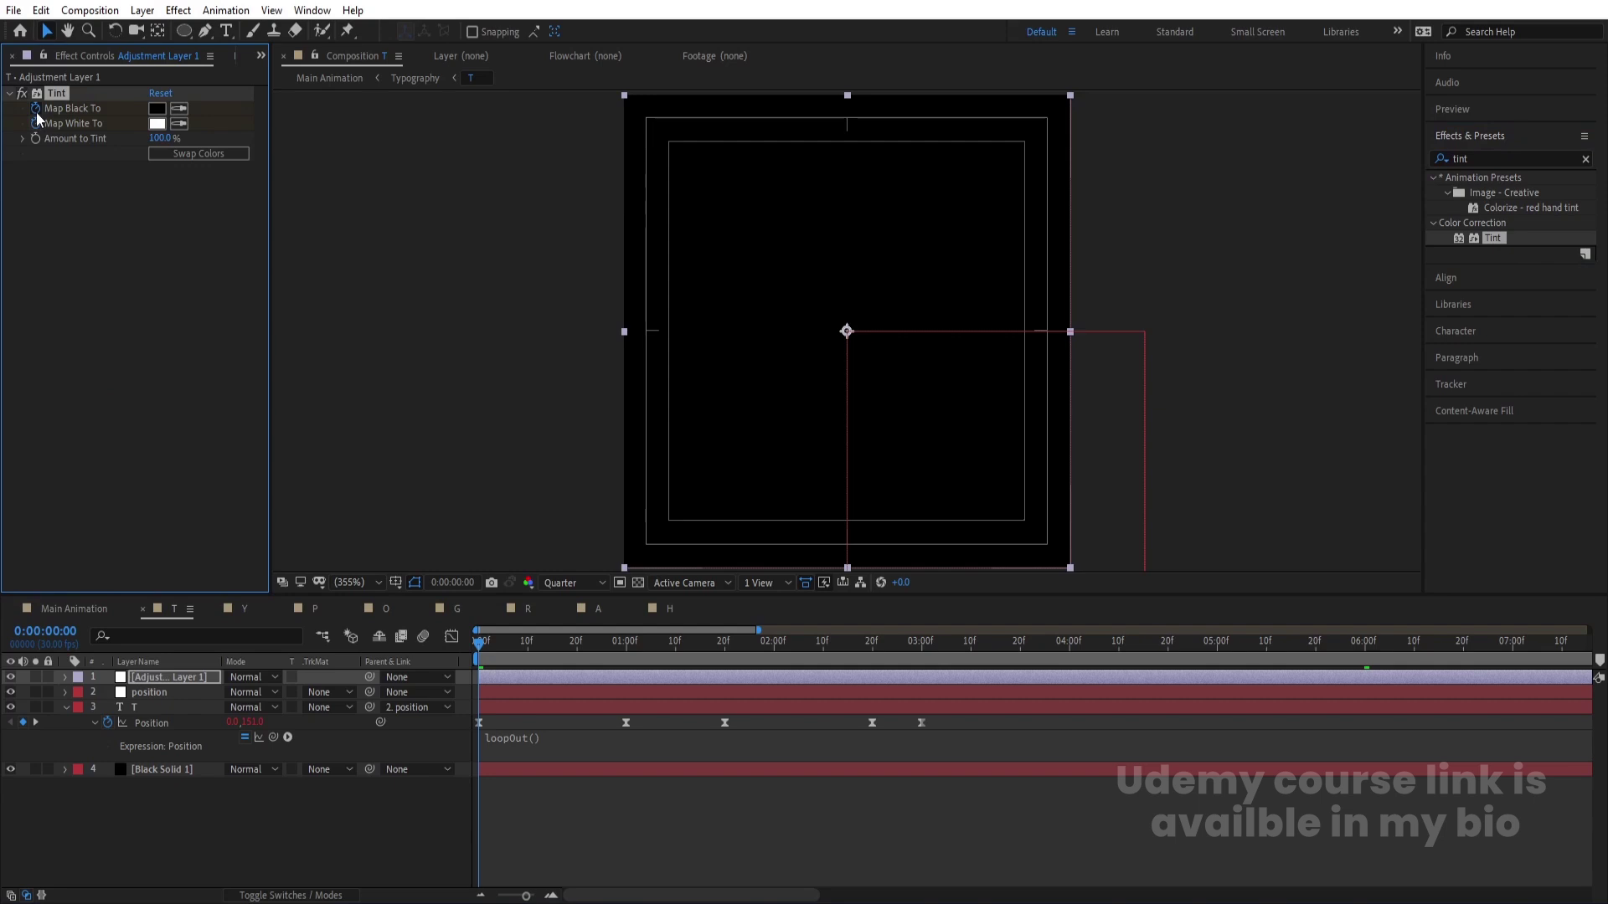
key(e)
key(e)
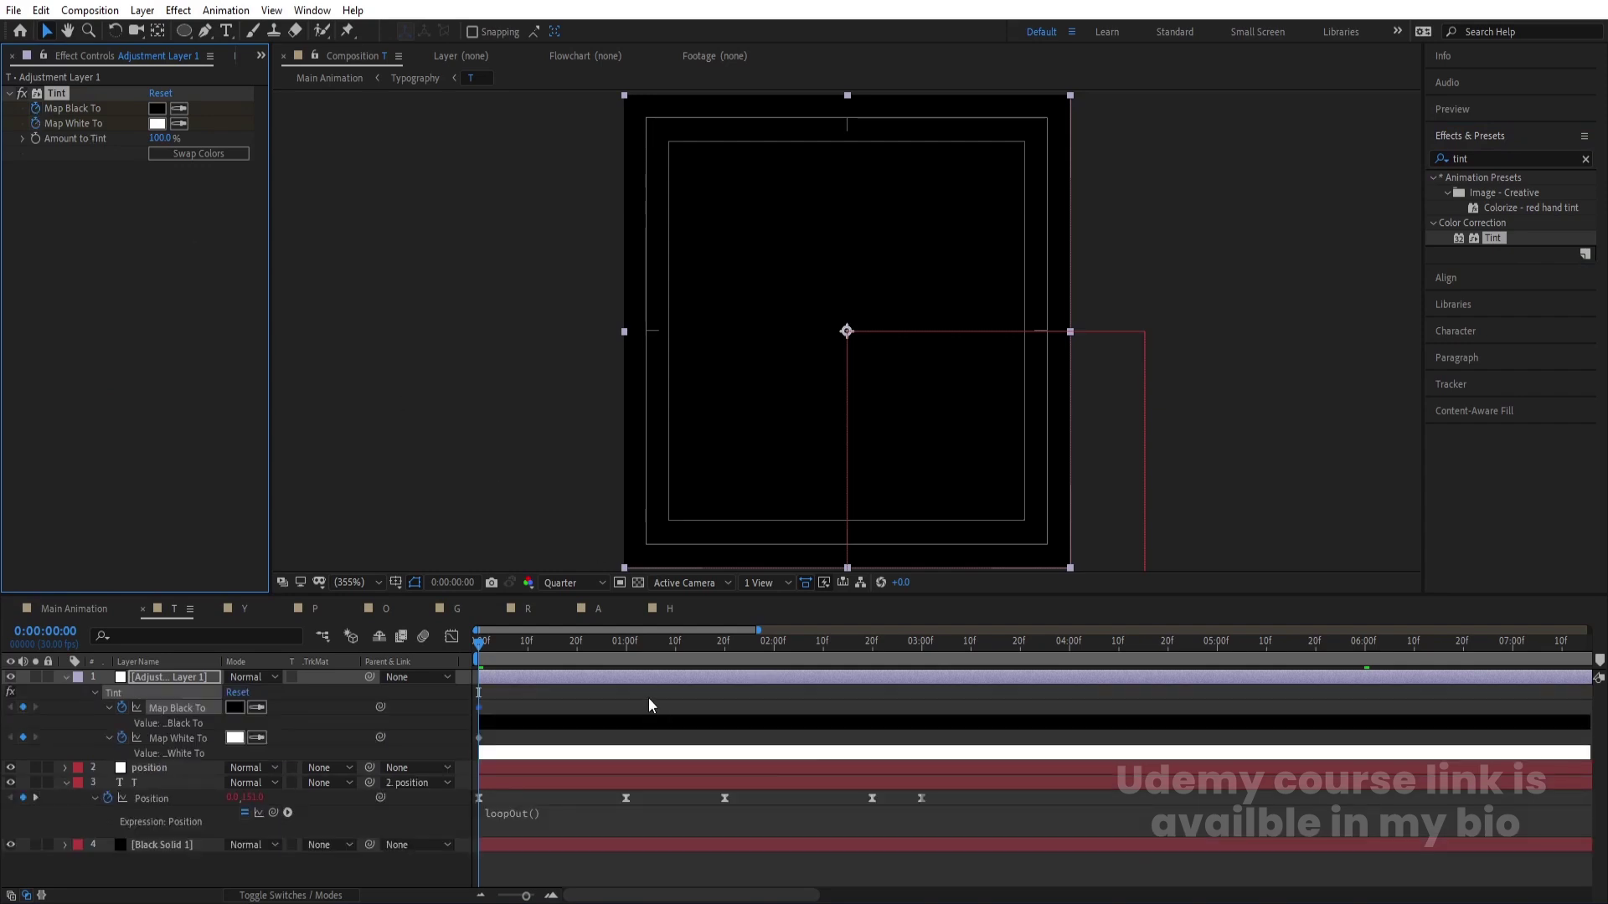
Step: Add Map Black To and Map White To keyframes with the unchanged colors at frame 29, and advance to 0:00:01:00
click(625, 643)
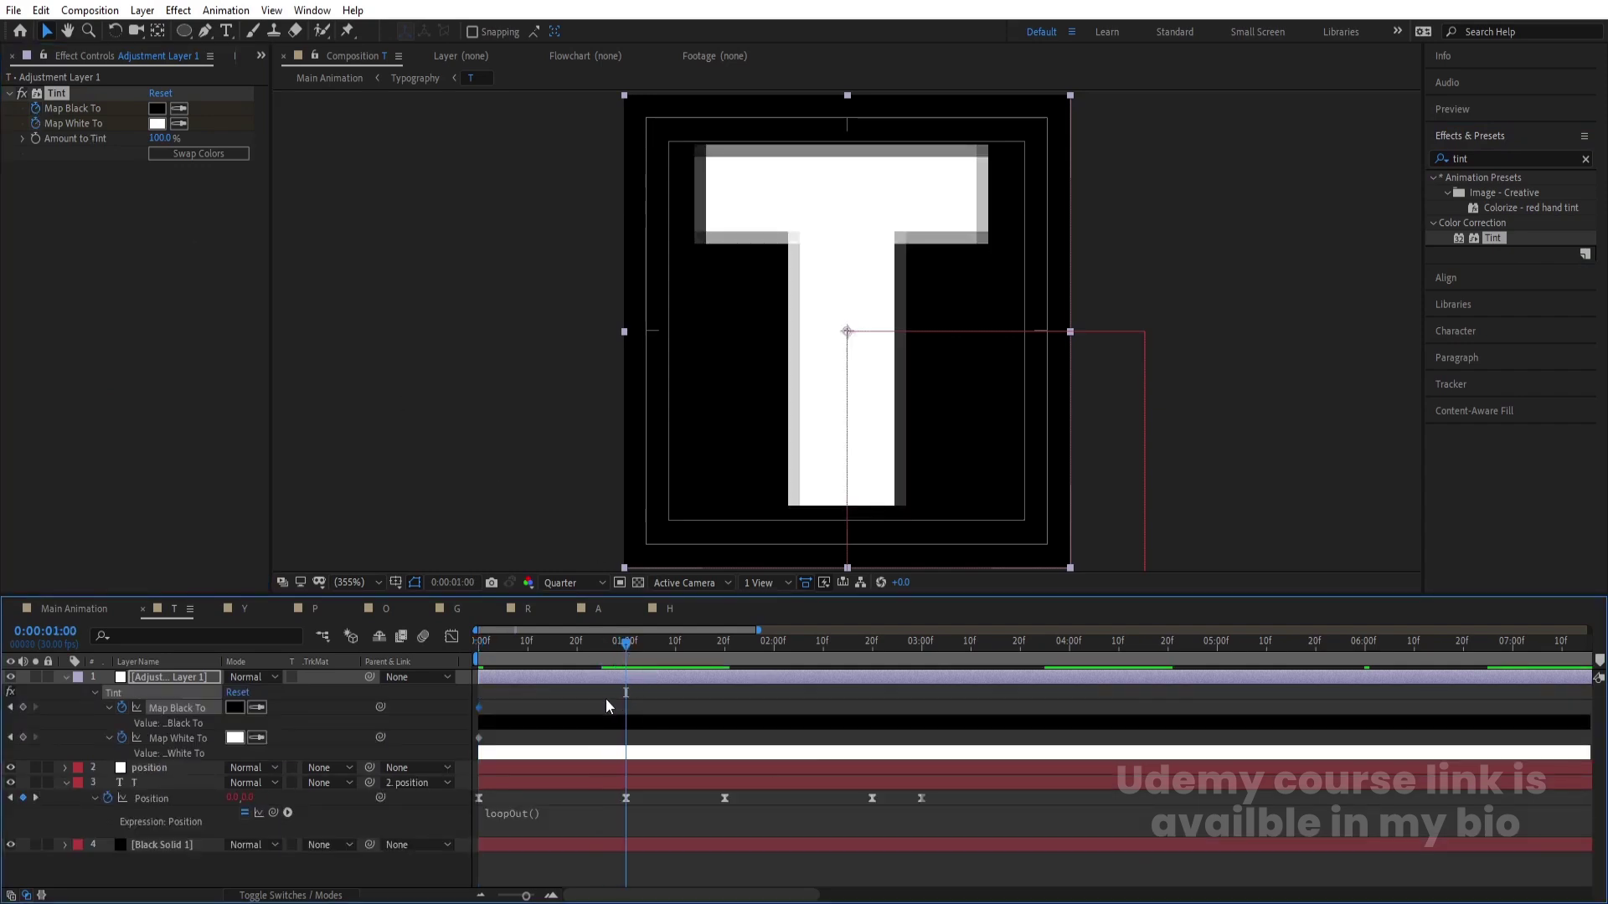
key(equal)
key(equal)
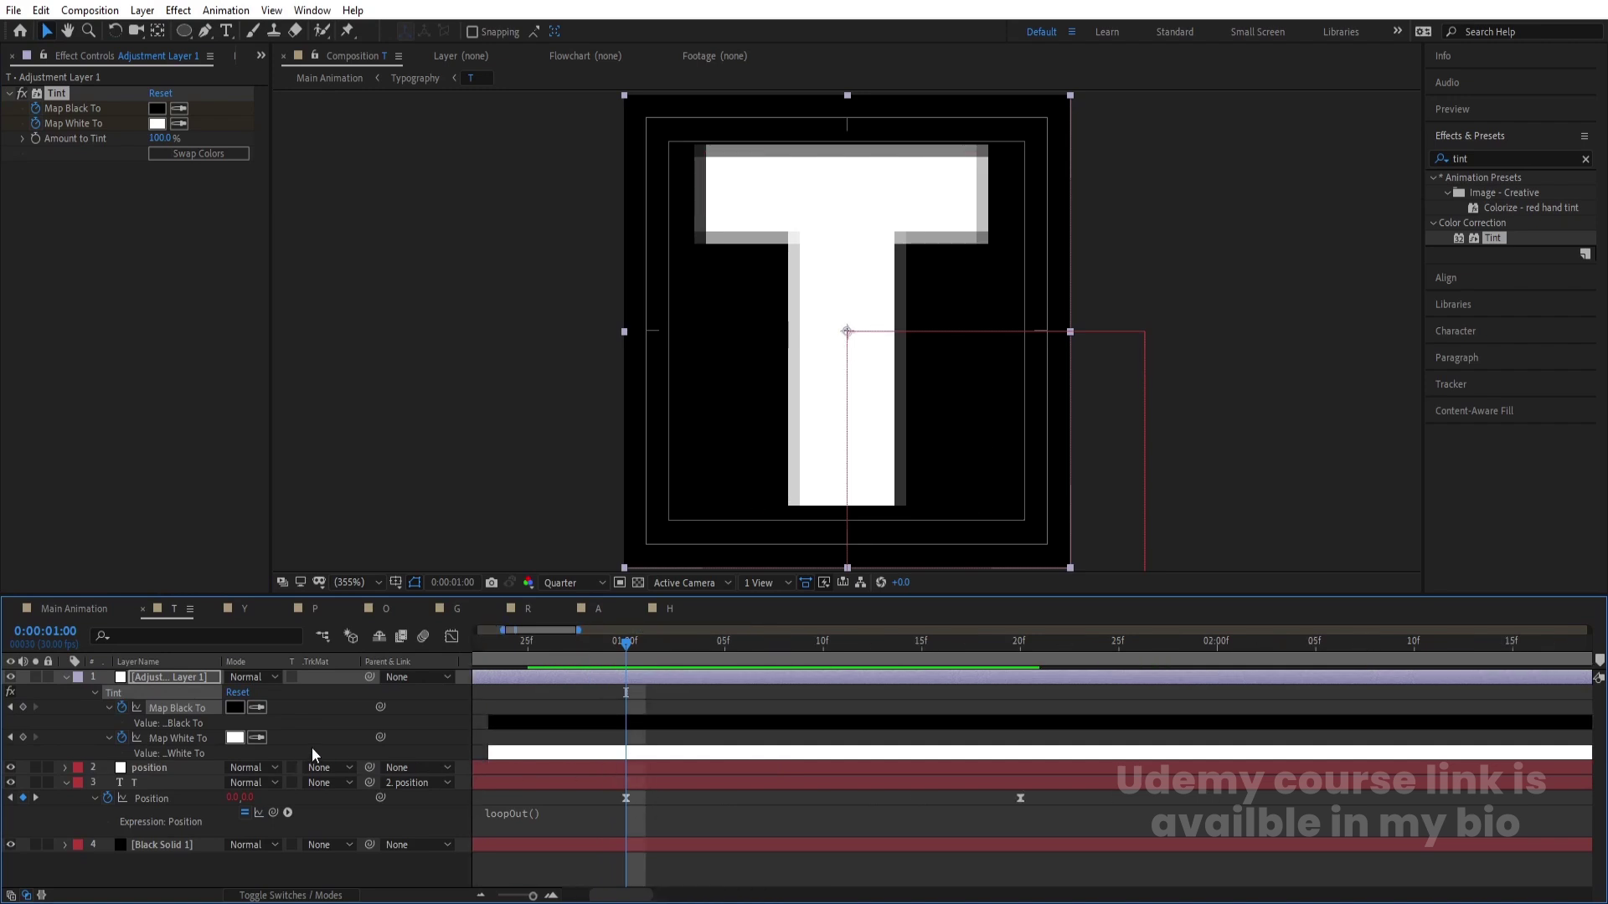
key(Page_Up)
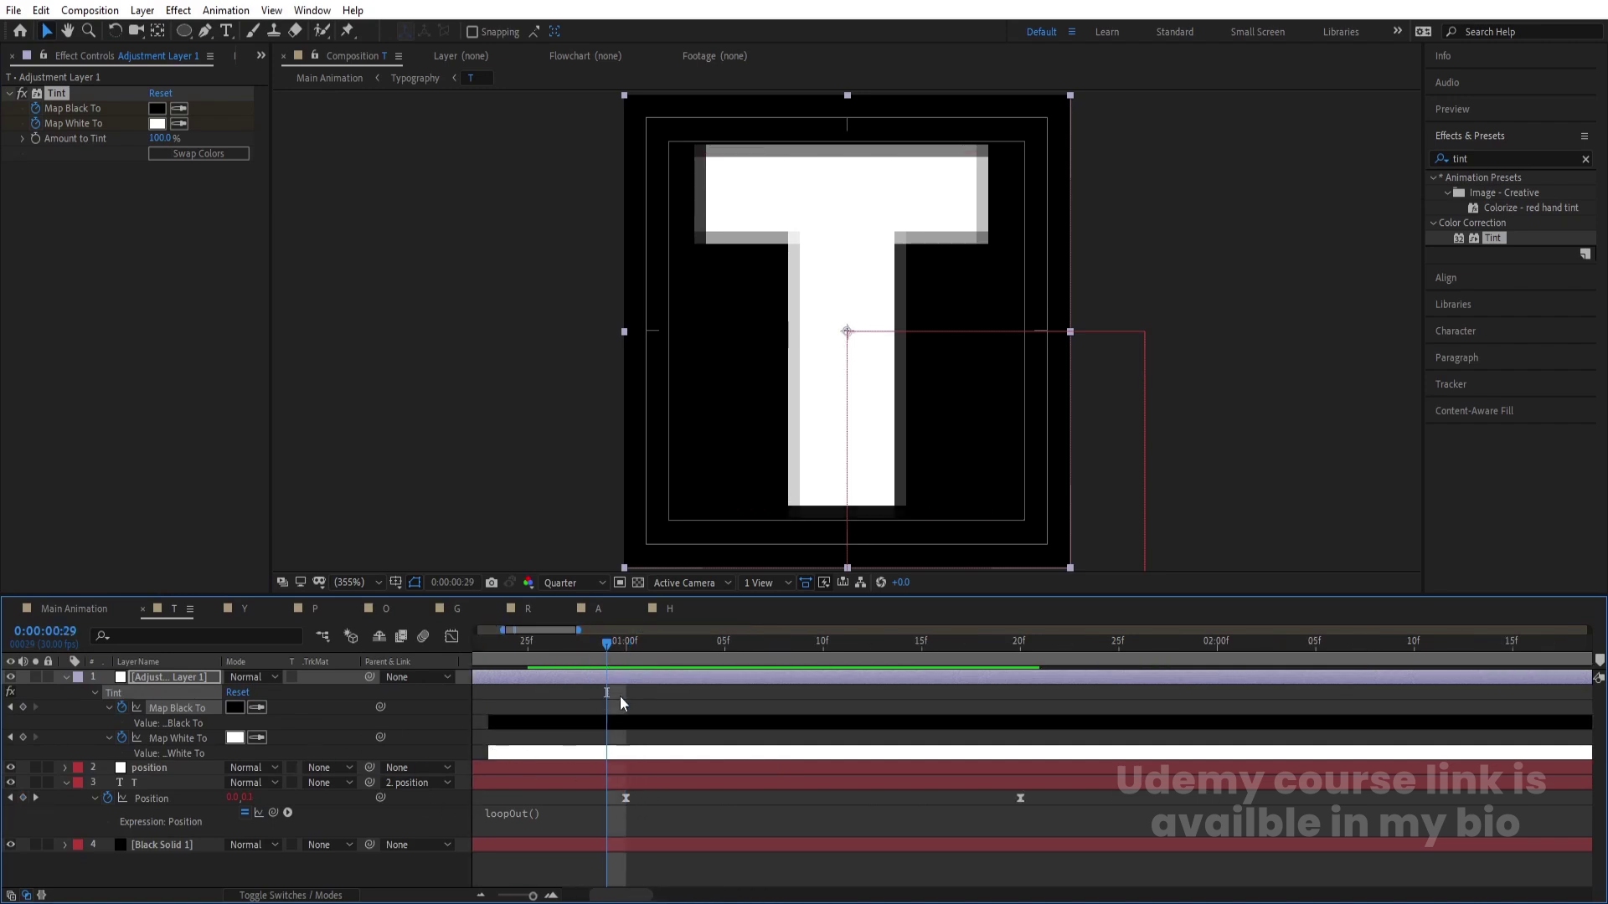
click(23, 708)
click(24, 737)
key(Page_Down)
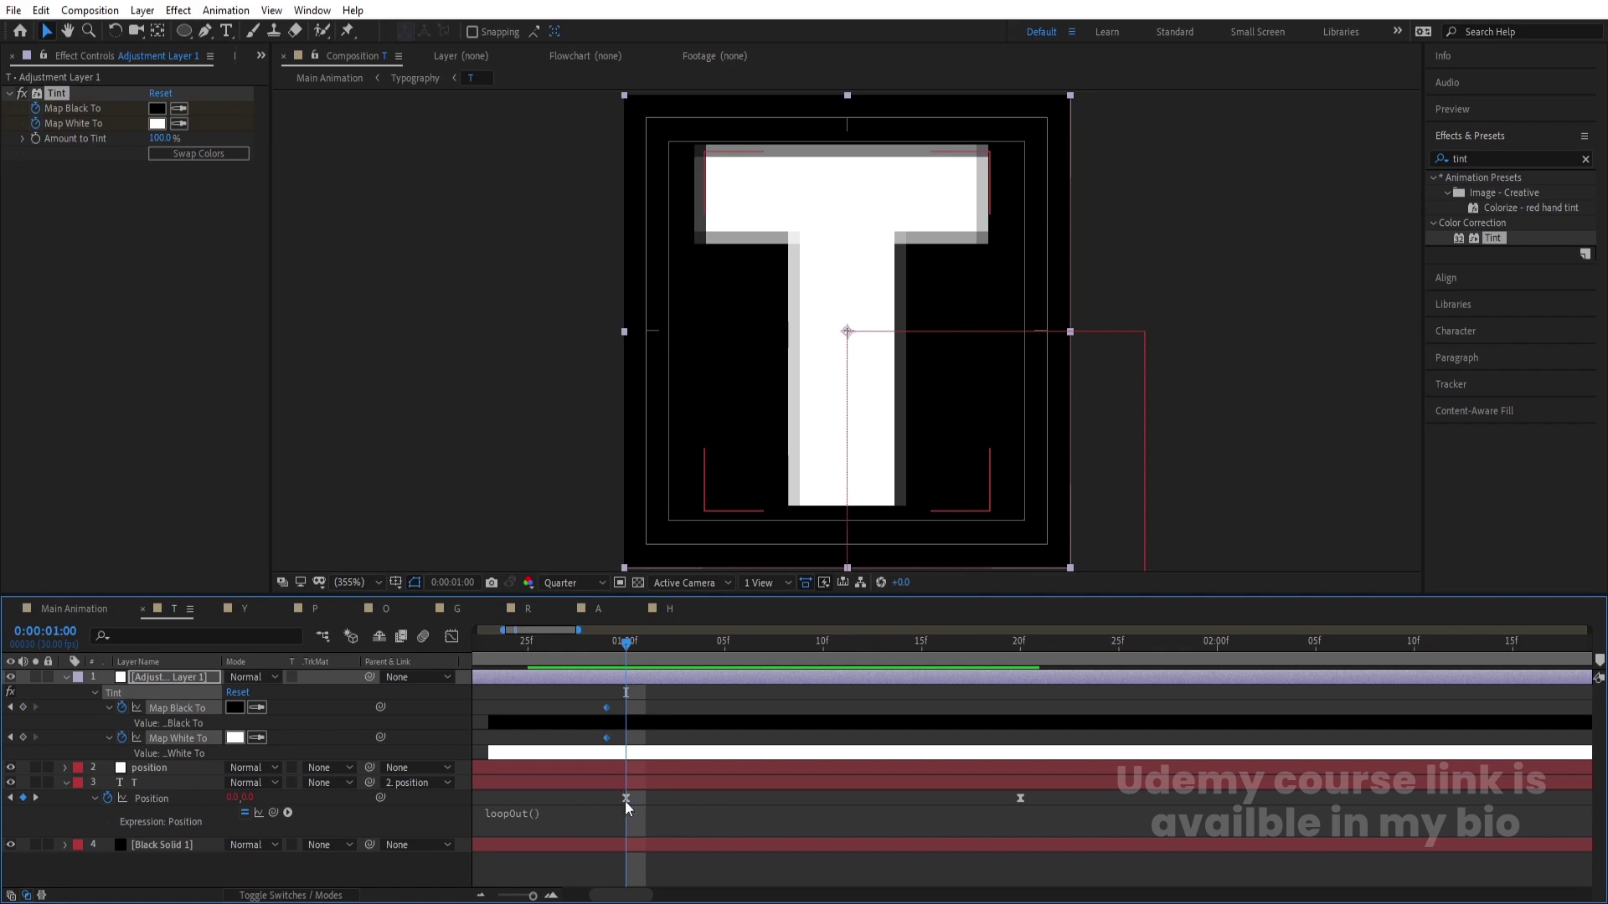
Step: At 0:00:01:00, set the Tint's Map White To color to black (000000) and Map Black To to white (FFFFFF)
click(234, 737)
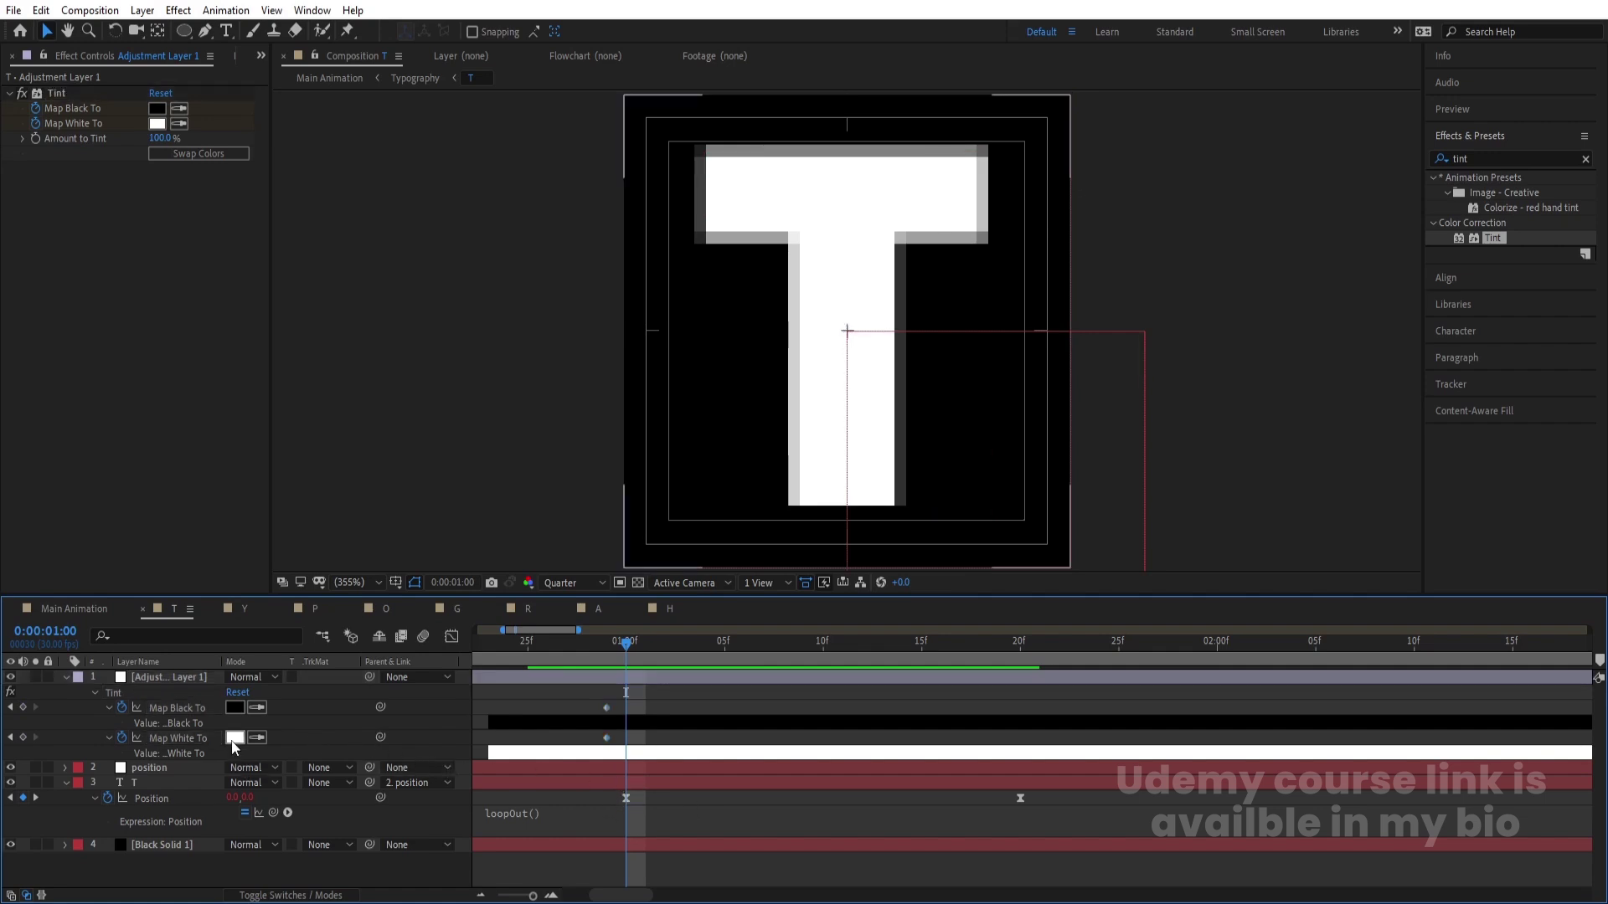
click(244, 519)
click(560, 355)
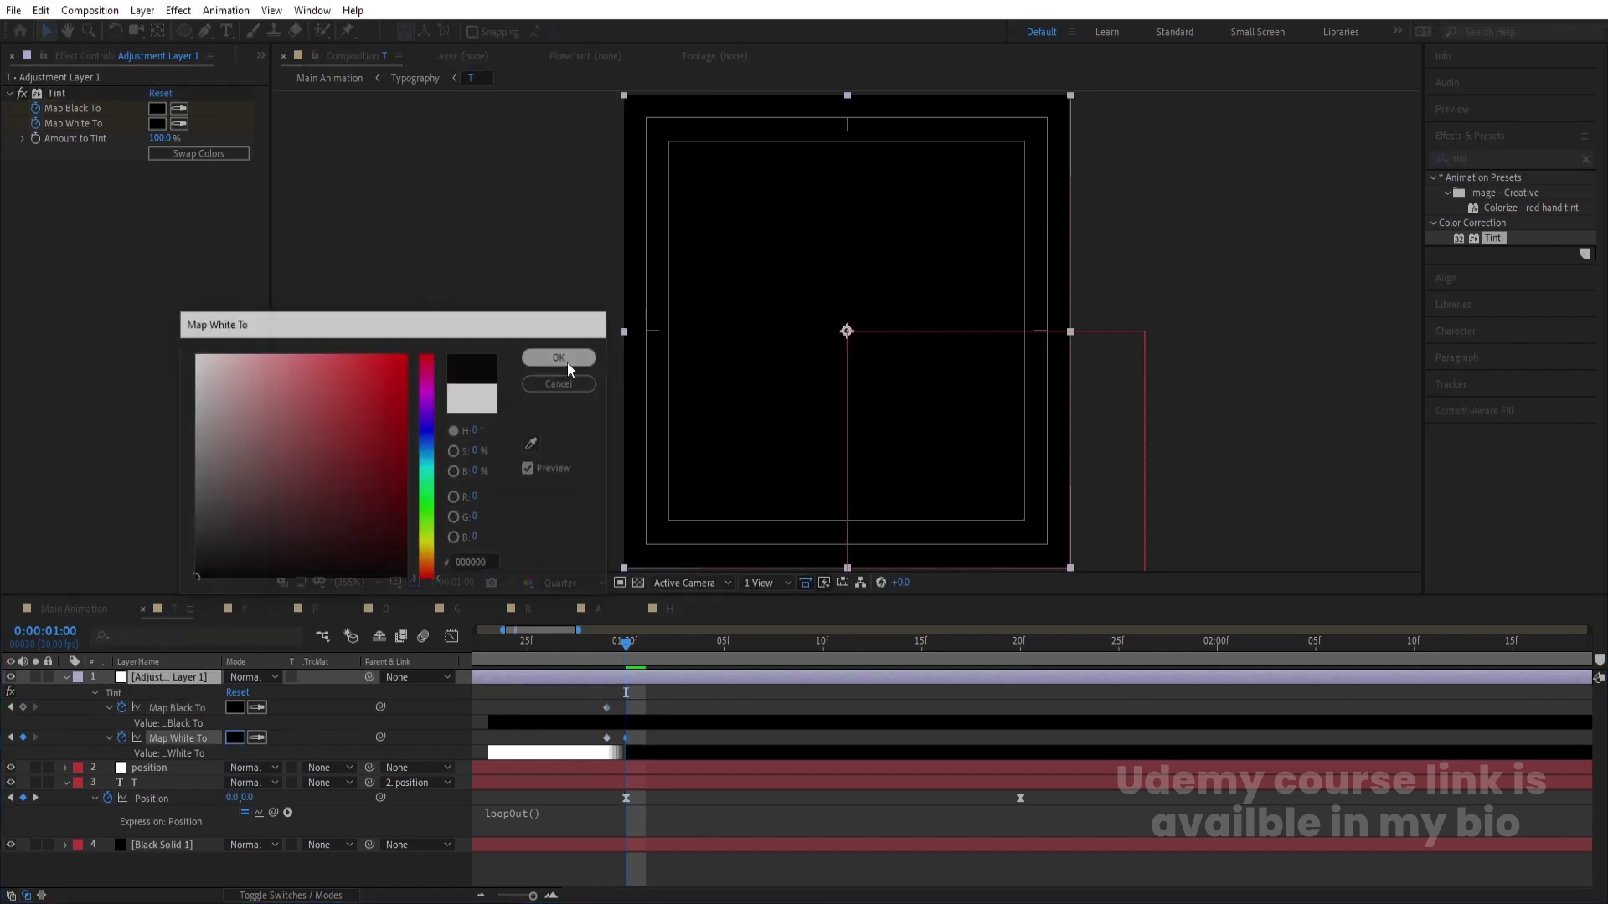
click(236, 708)
drag(264, 460, 195, 355)
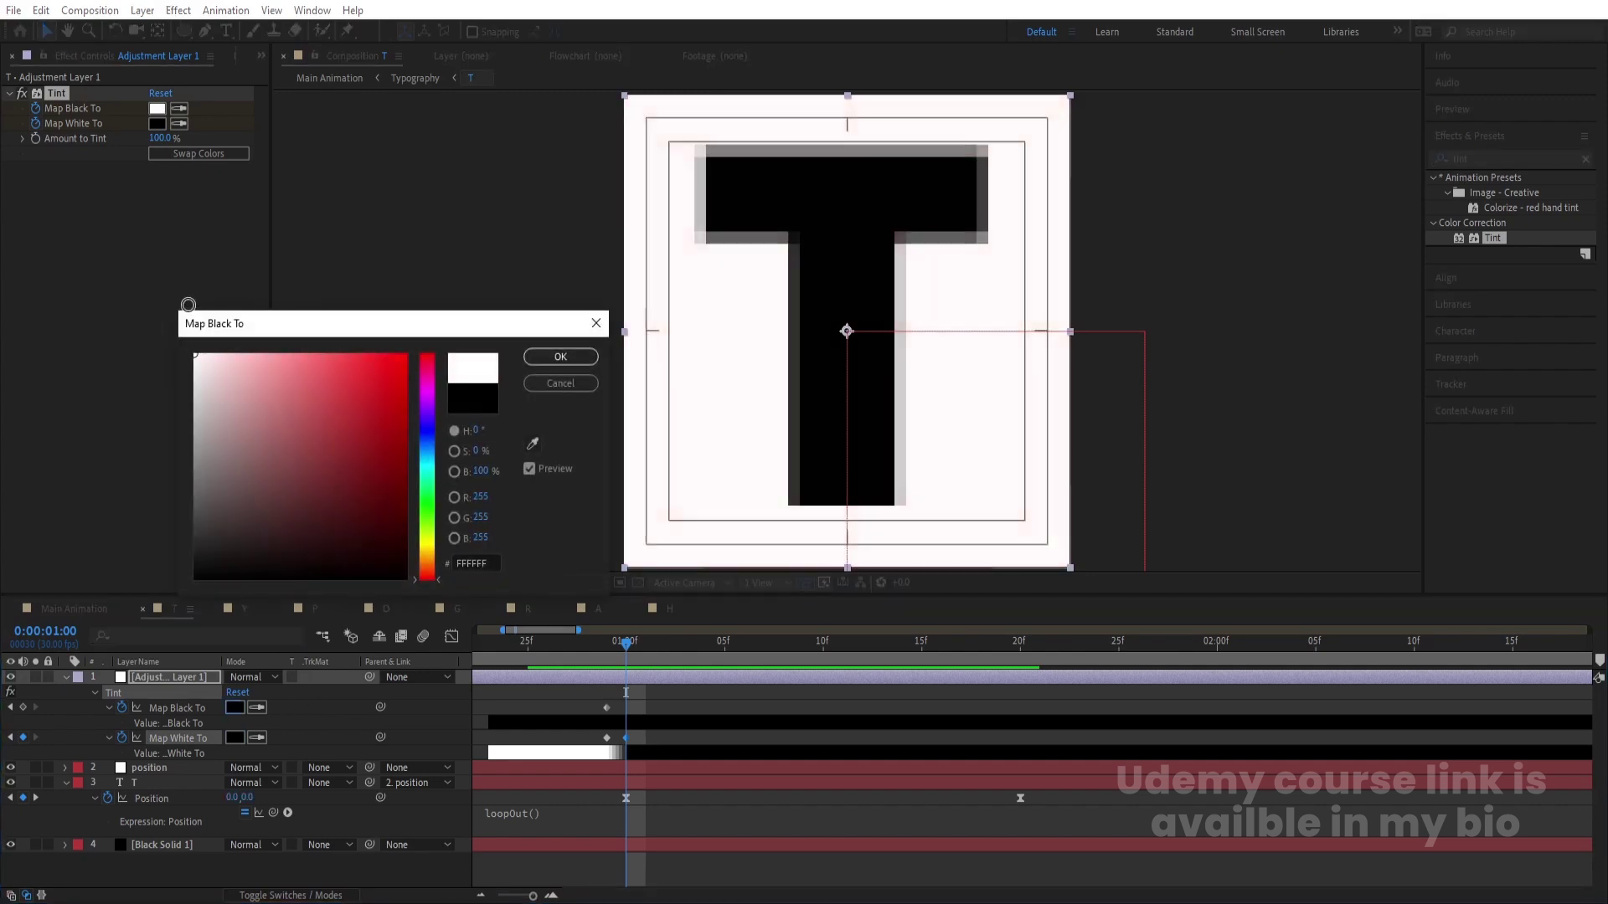
click(560, 356)
Step: Preview the T composition from the start to check when the Tint colors swap relative to the letter's movement
drag(578, 630, 758, 629)
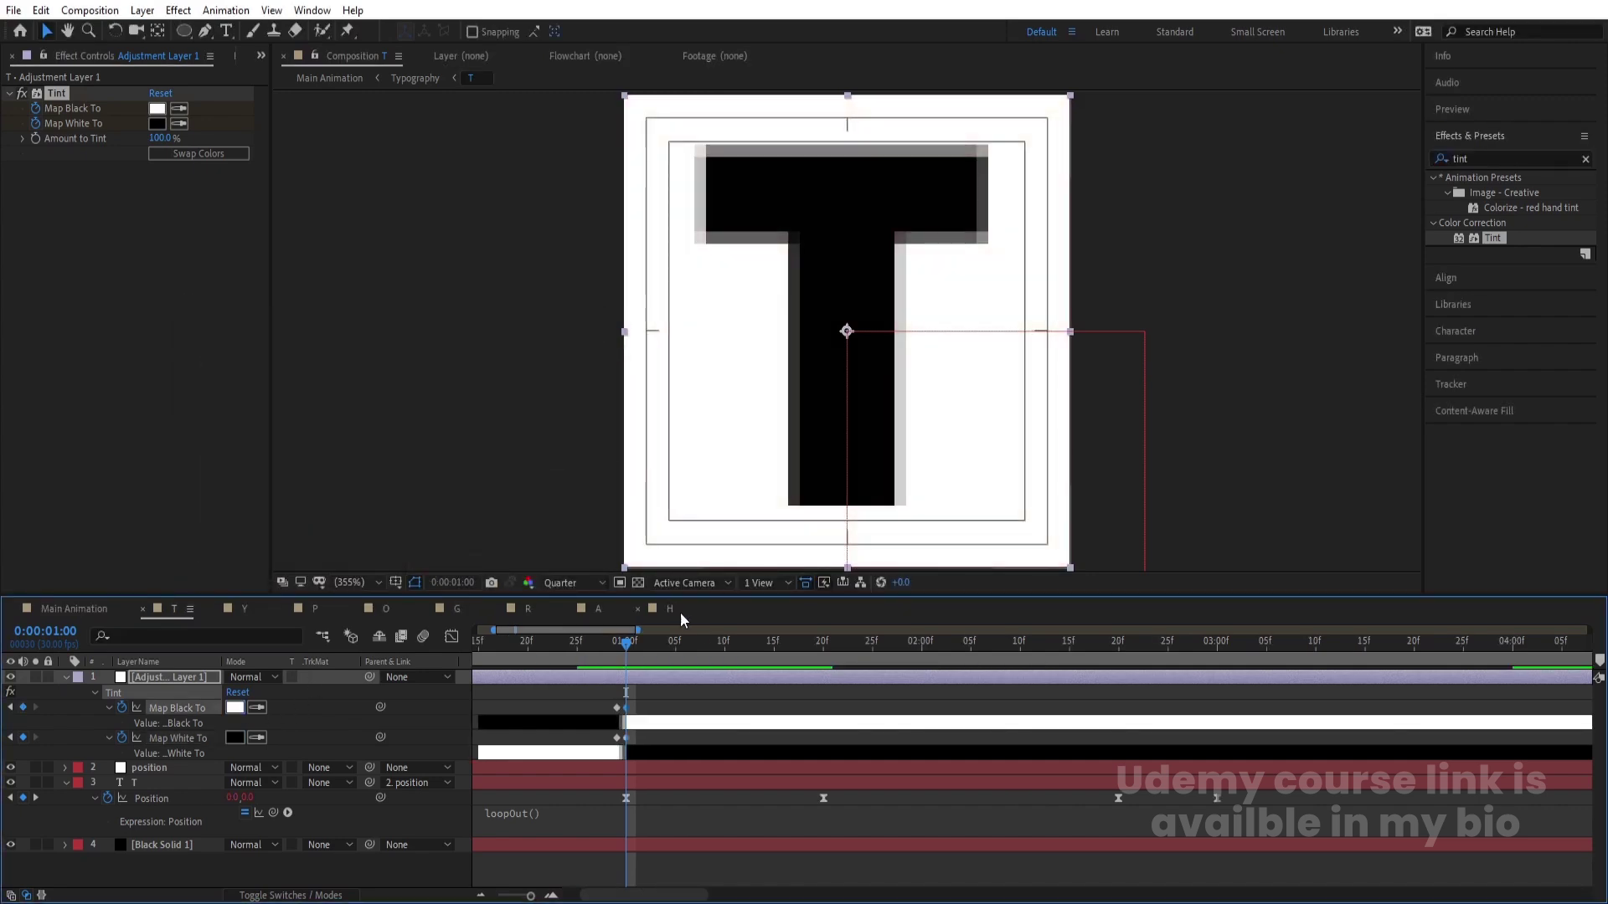
click(855, 733)
key(space)
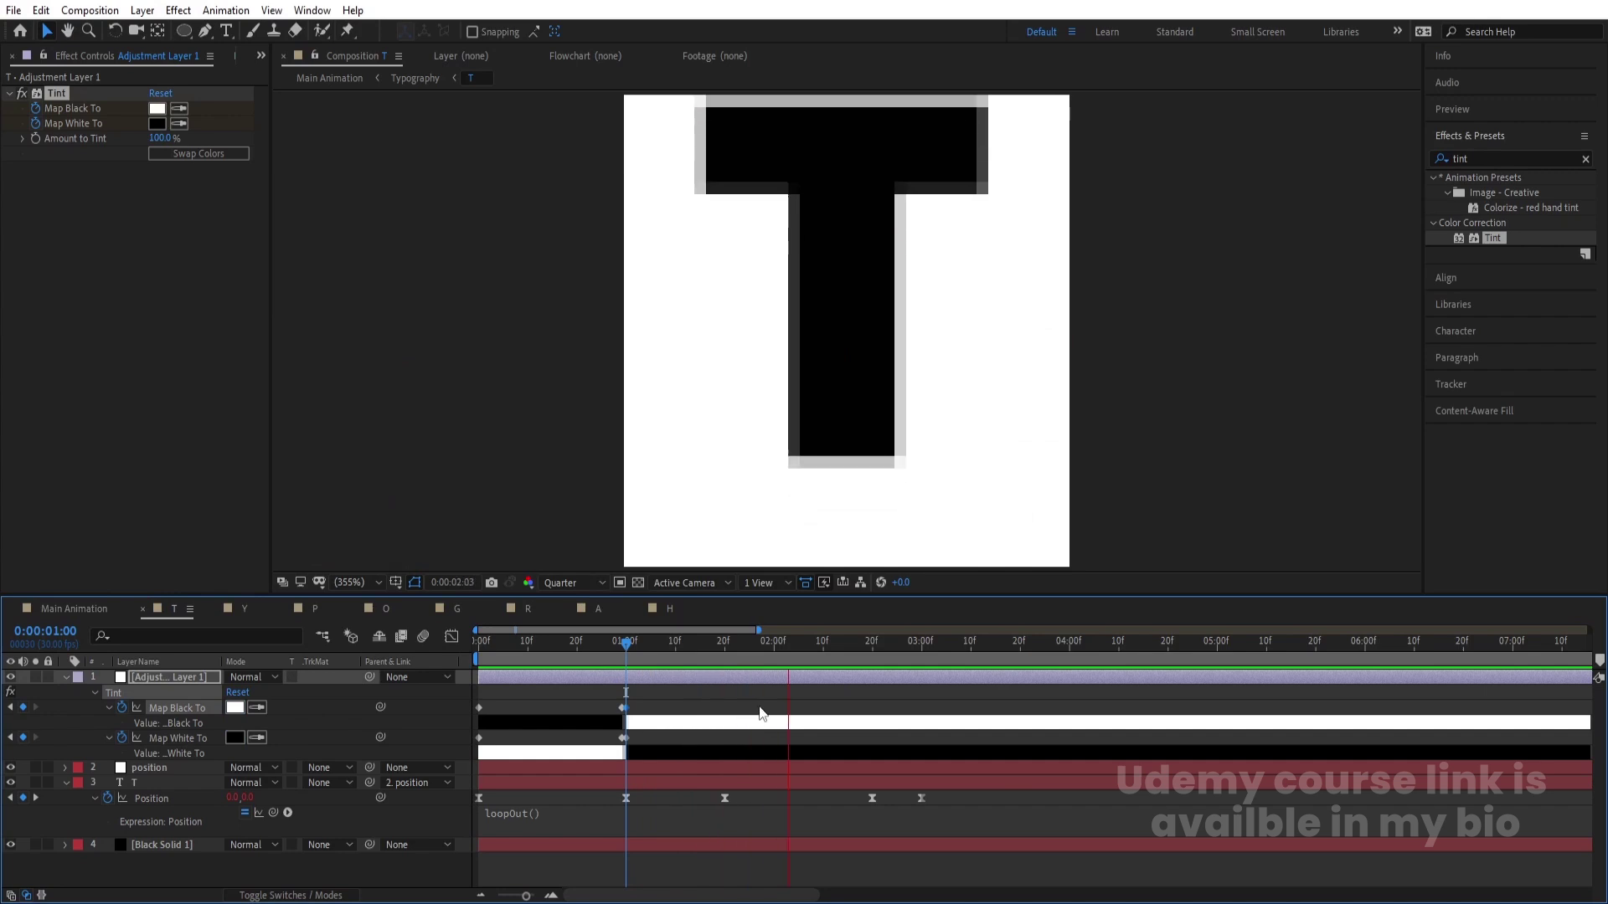
key(space)
drag(740, 657, 478, 685)
key(space)
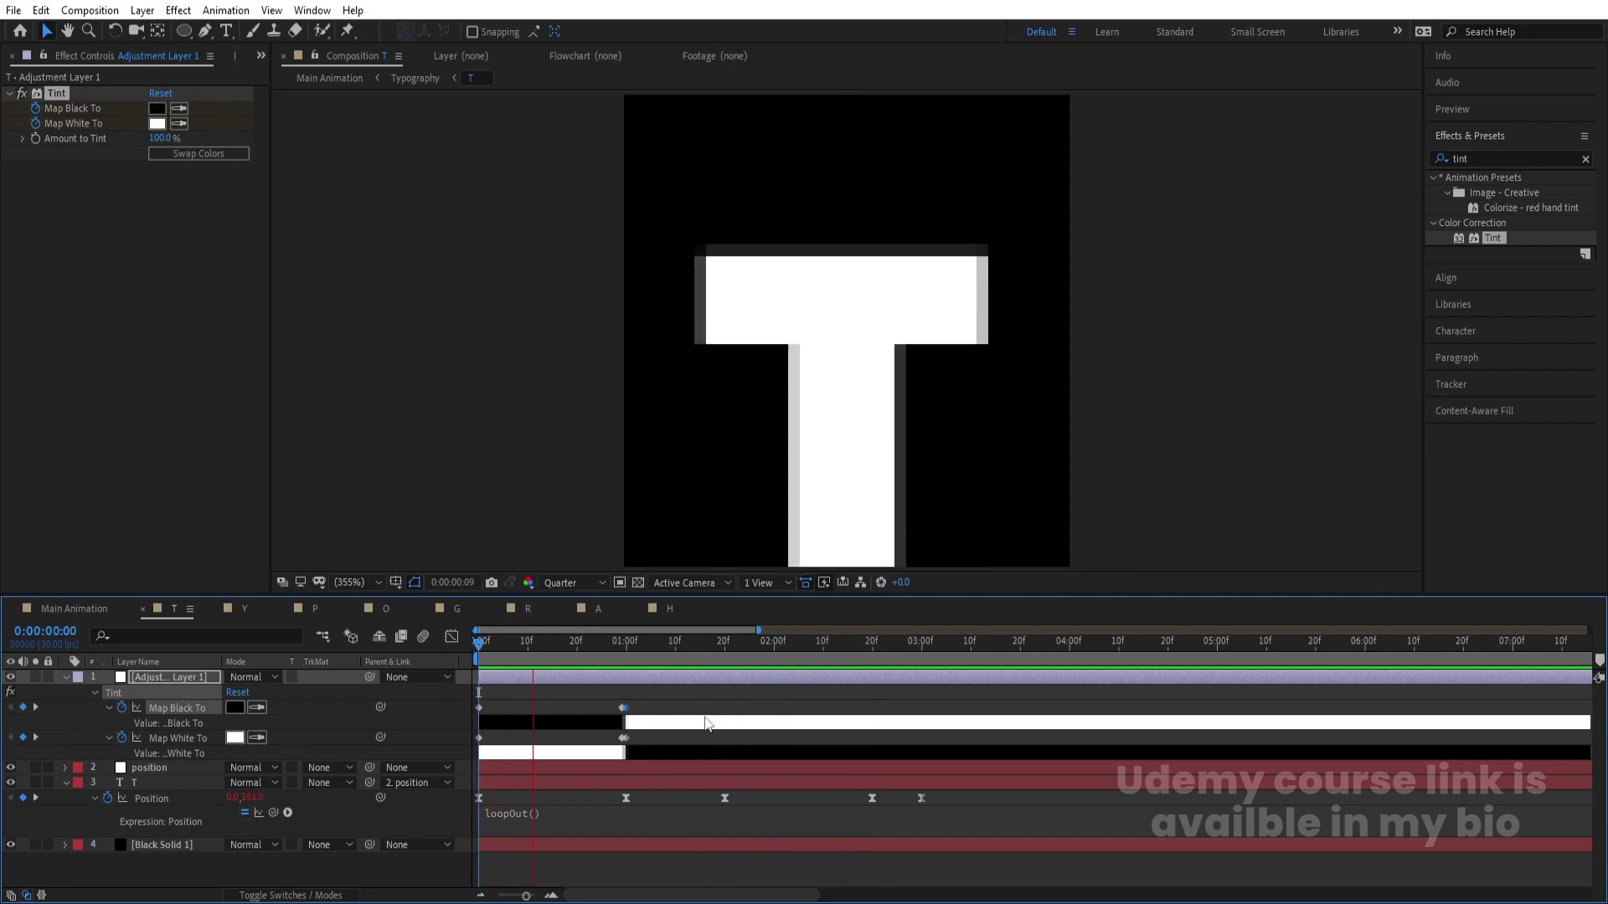
key(space)
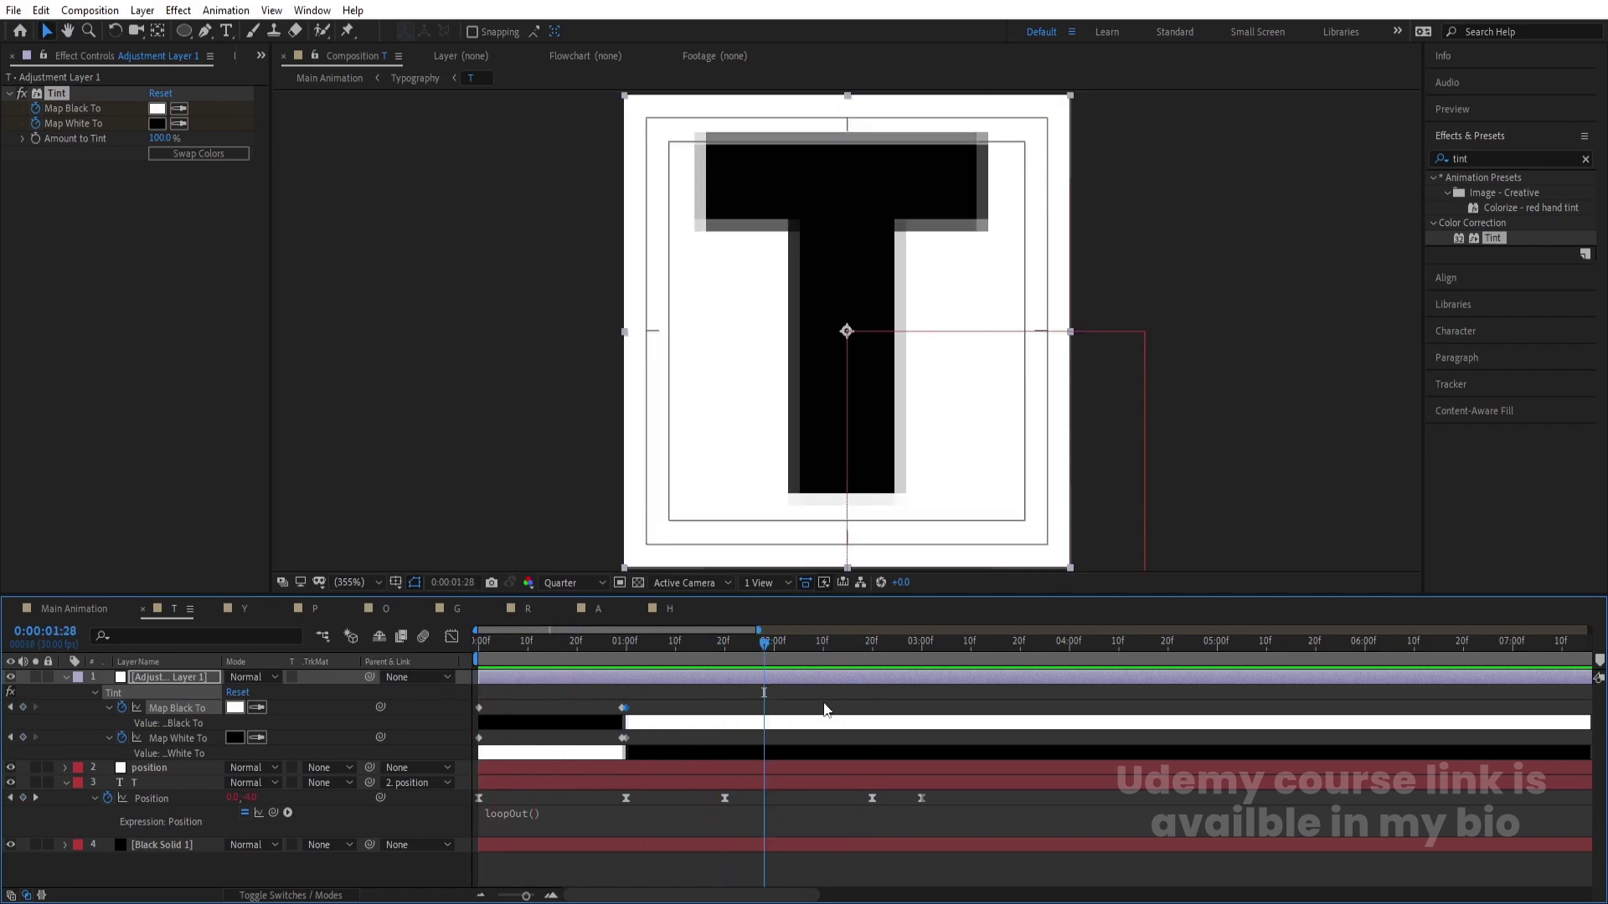
Step: Shift the color-swap keyframe pairs of both Tint properties to just before the 0:00:01:20 position keyframe, and preview from the start
click(727, 662)
click(623, 737)
drag(627, 714, 710, 727)
key(Home)
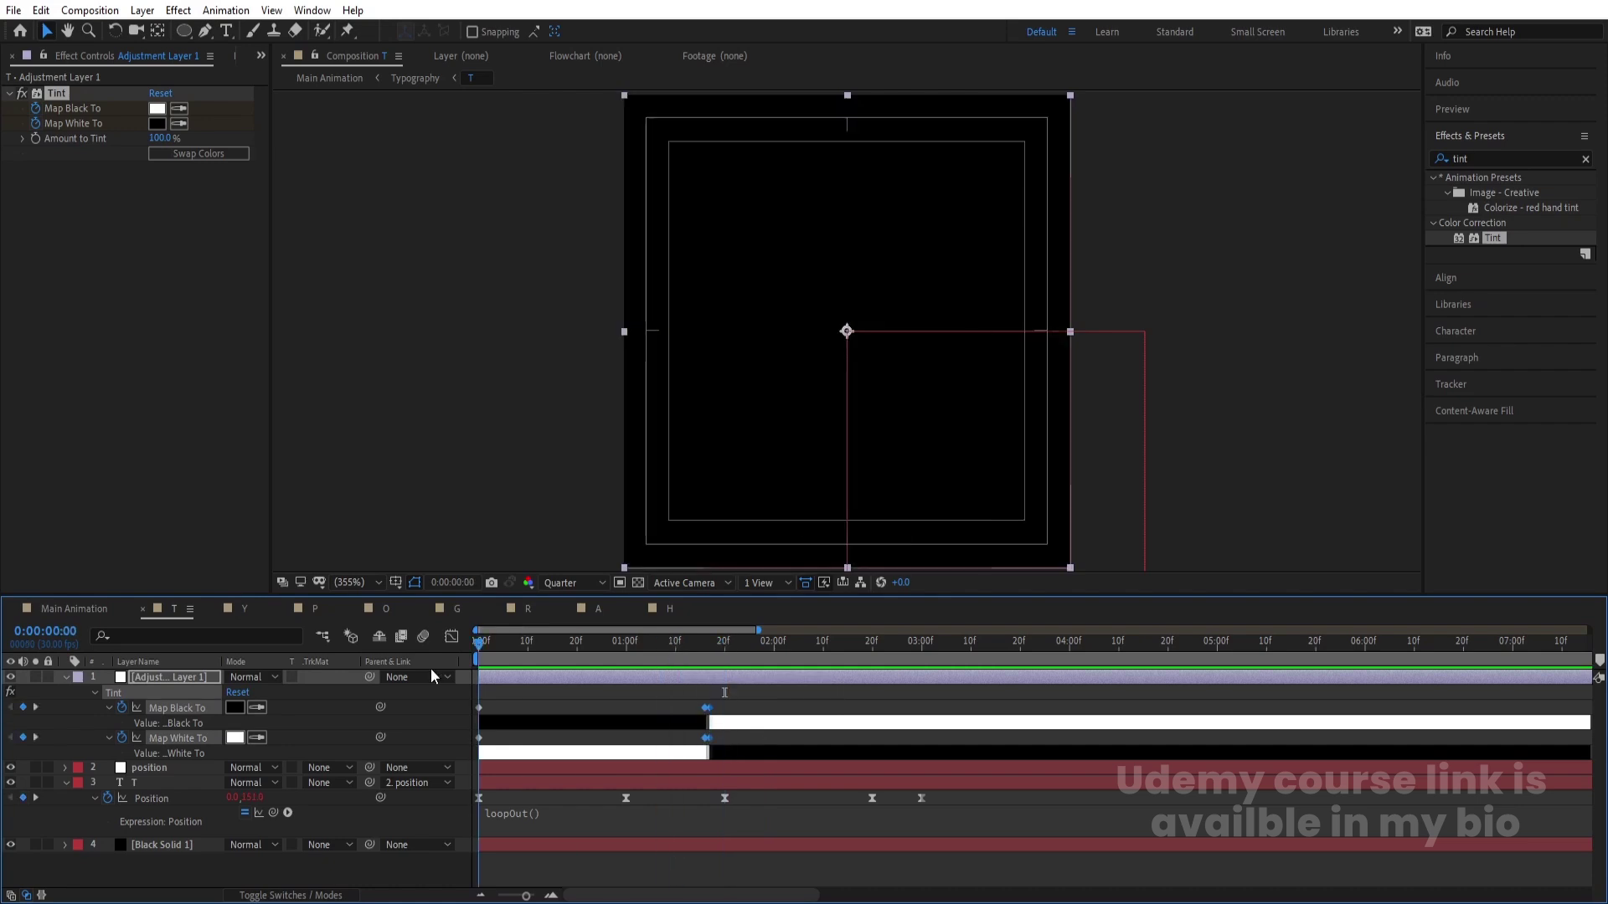
key(space)
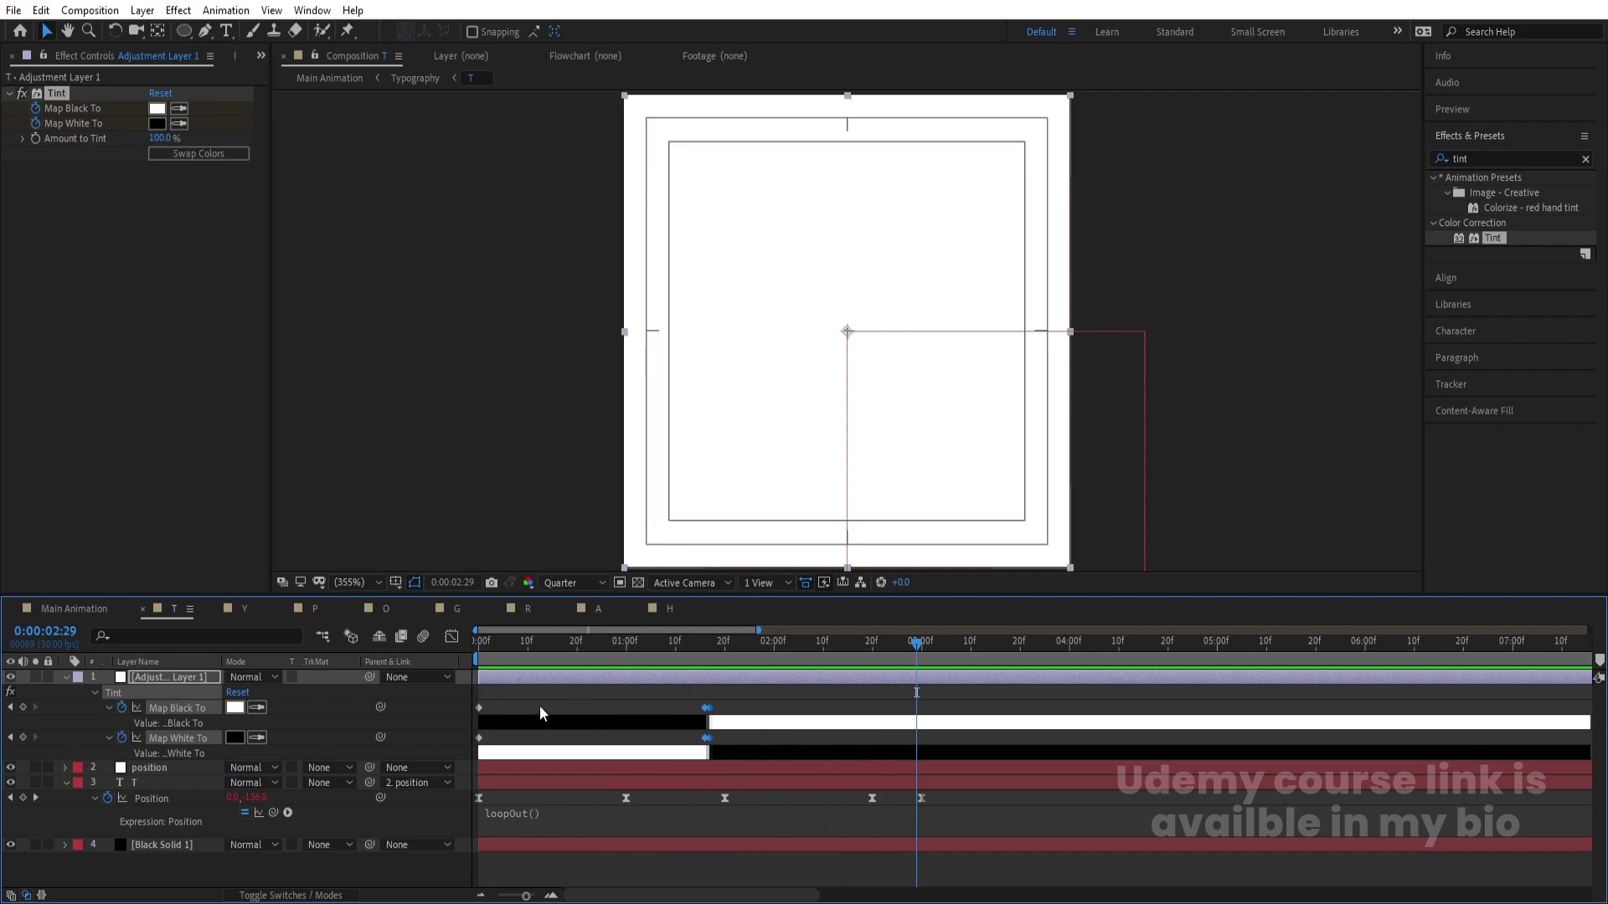
Step: Duplicate the color-swap keyframe pairs of Map Black To and Map White To at 0:00:02:29
click(655, 718)
click(706, 708)
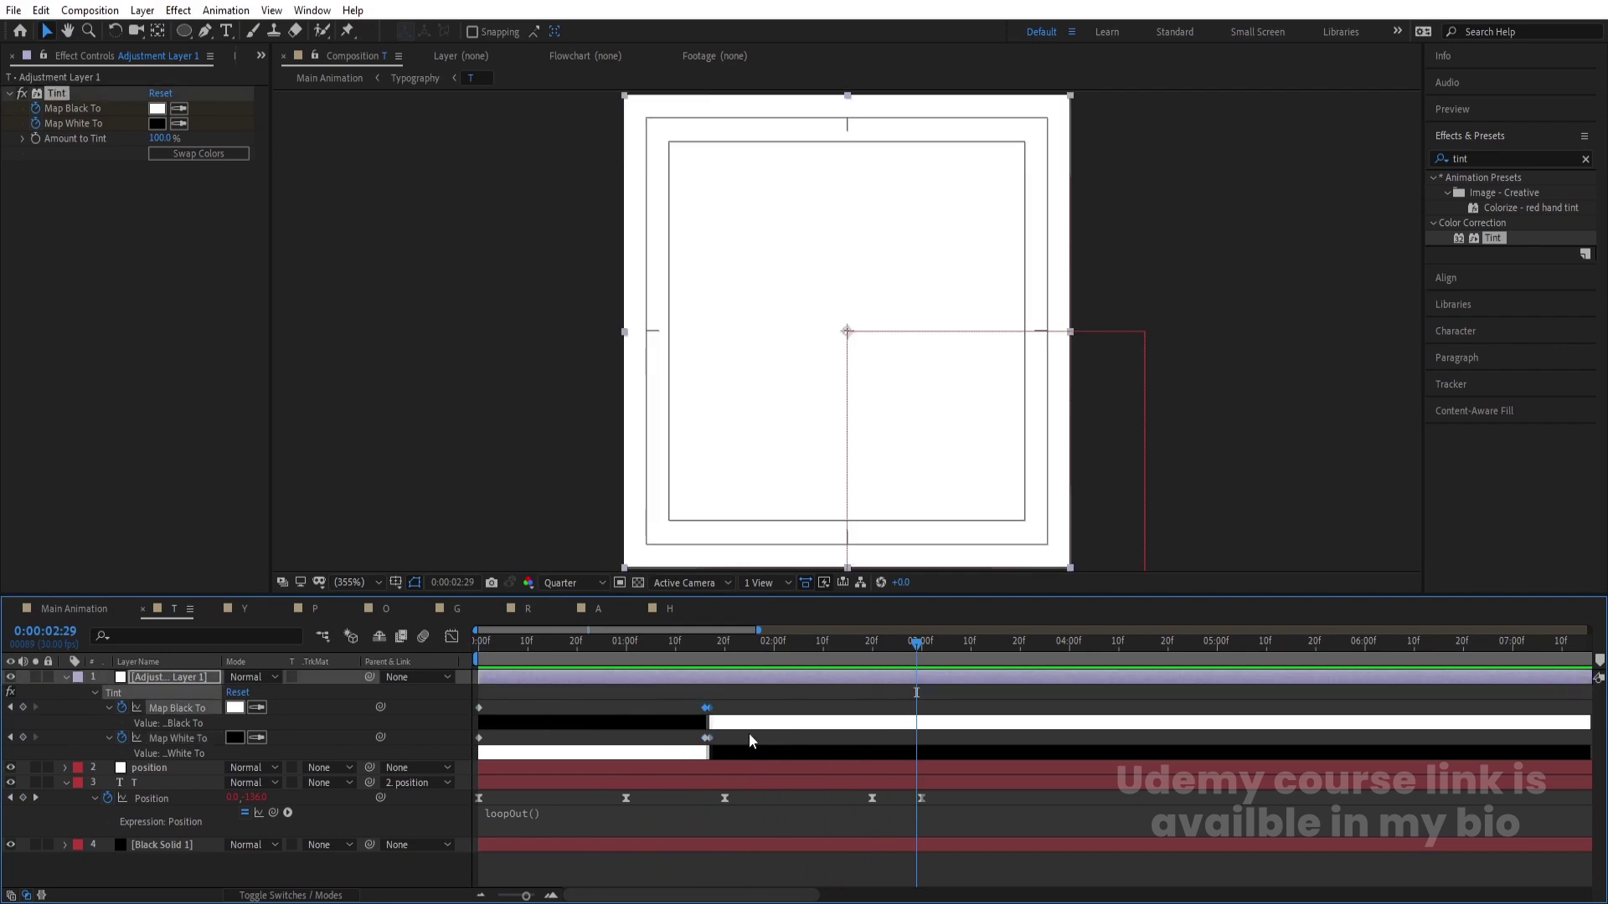
key(ctrl+v)
drag(741, 736, 670, 757)
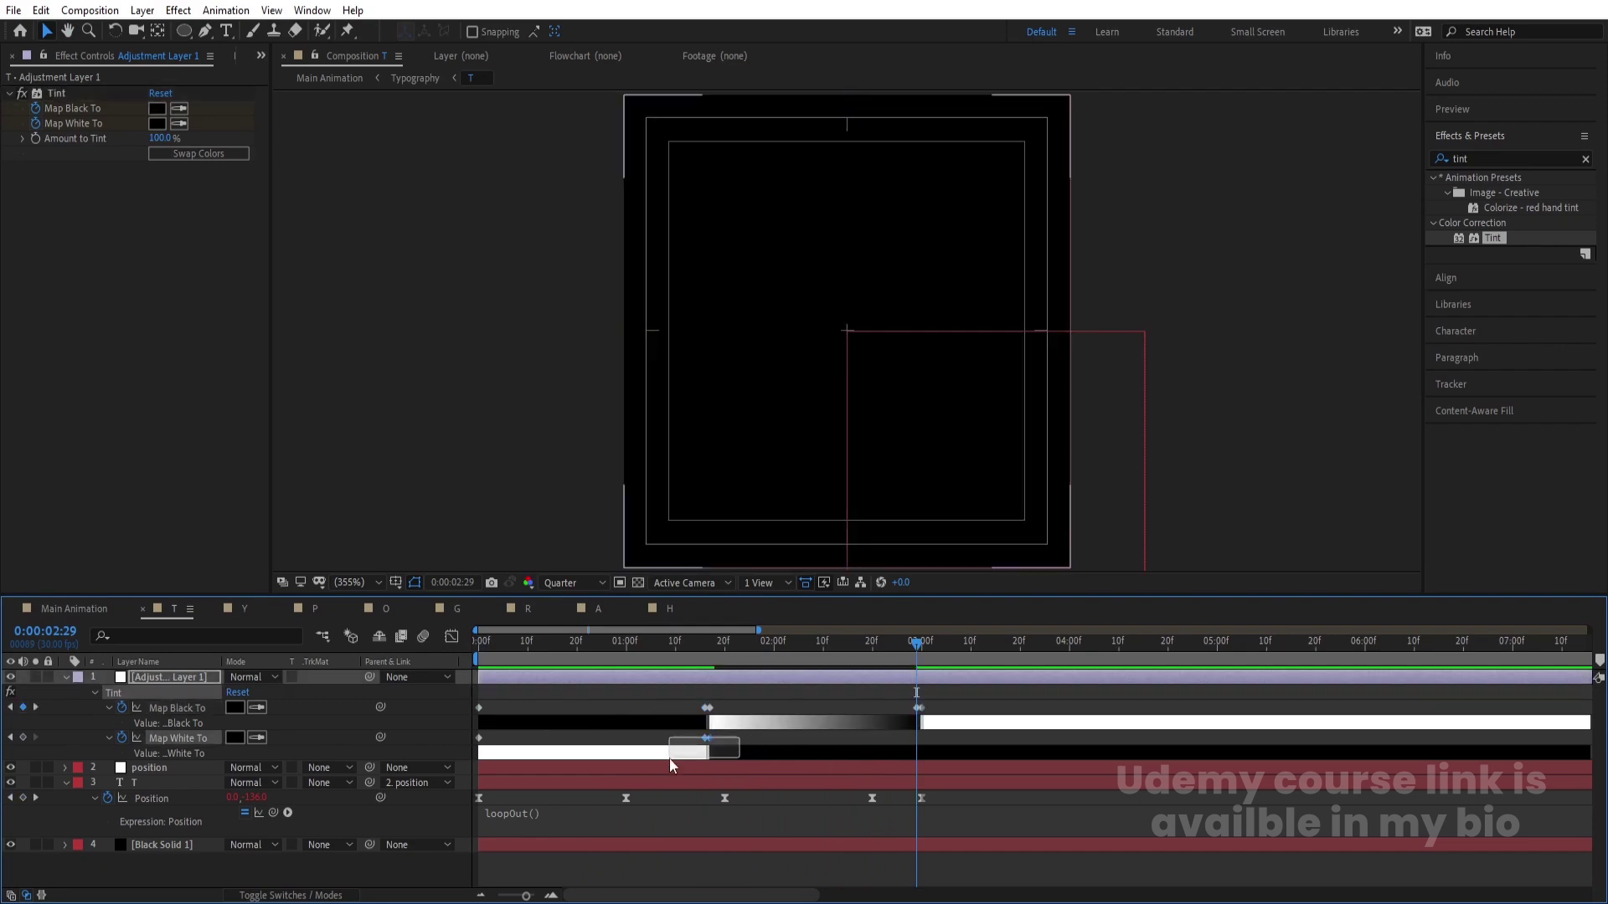
key(ctrl+c)
key(ctrl+v)
Step: Time-reverse the duplicated Map Black To and Map White To keyframes at 0:00:02:29
drag(891, 703, 952, 754)
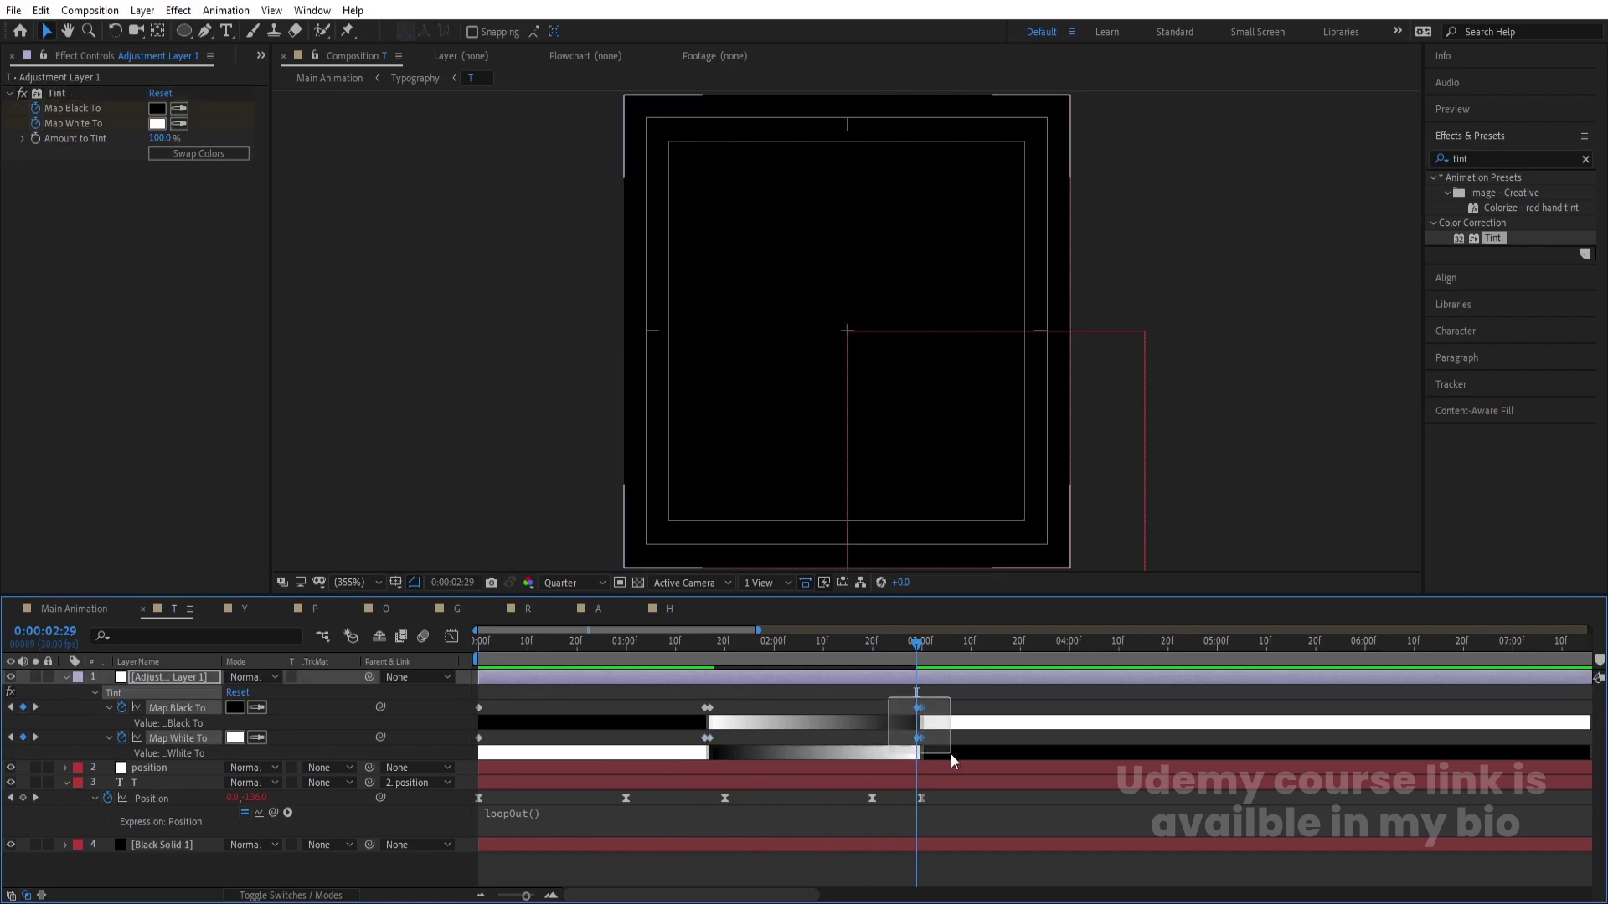
right_click(918, 738)
mouse_move(953, 722)
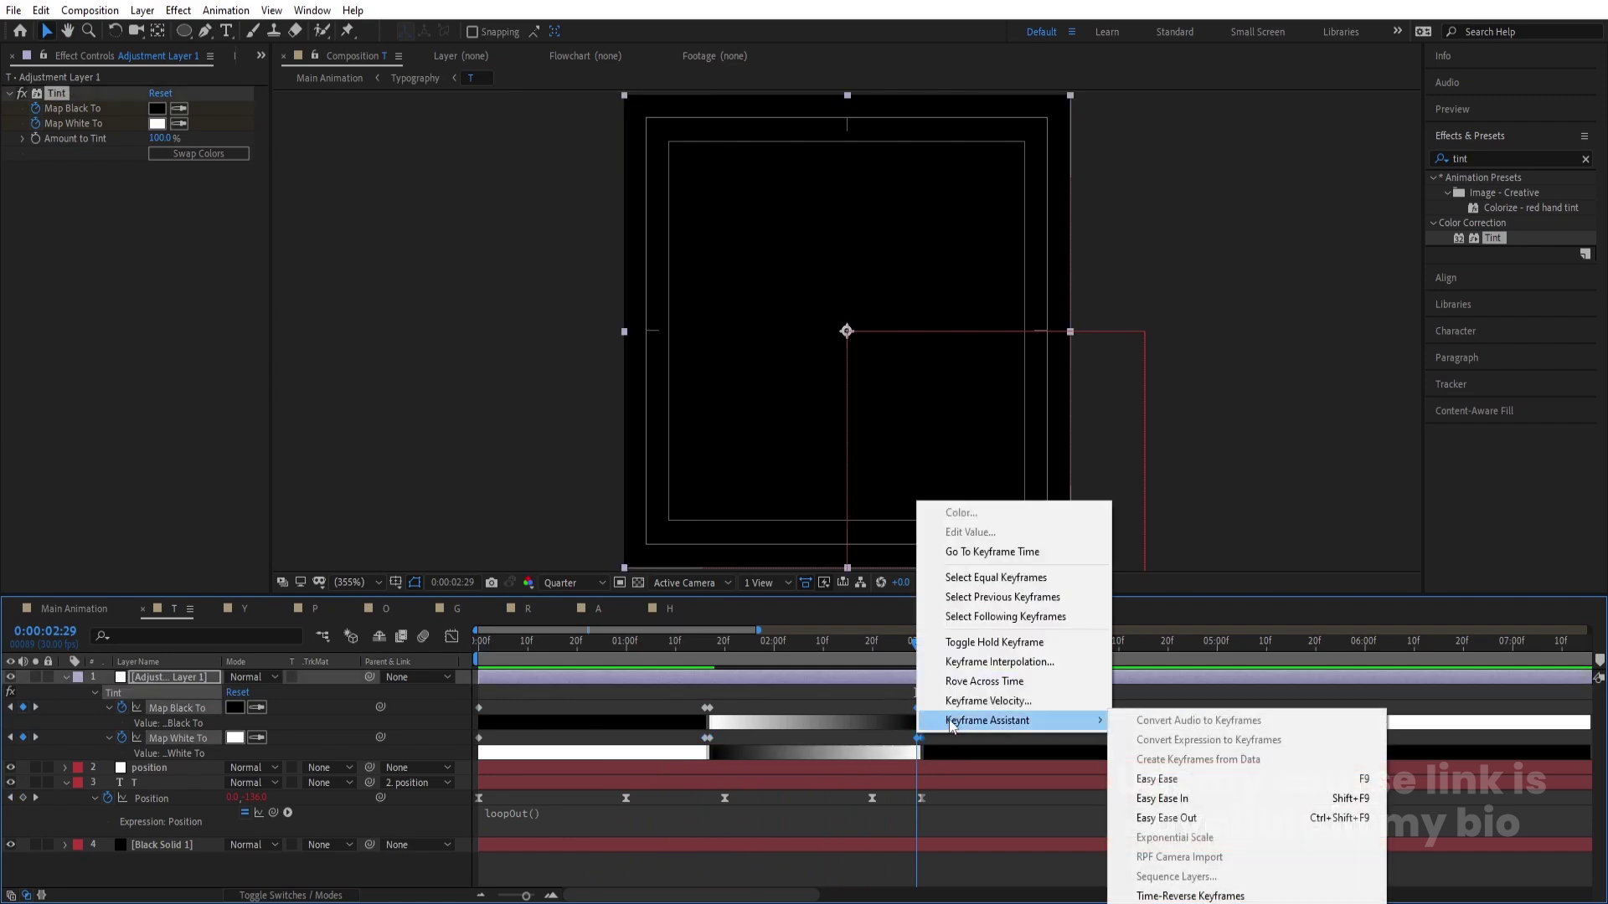
click(1178, 894)
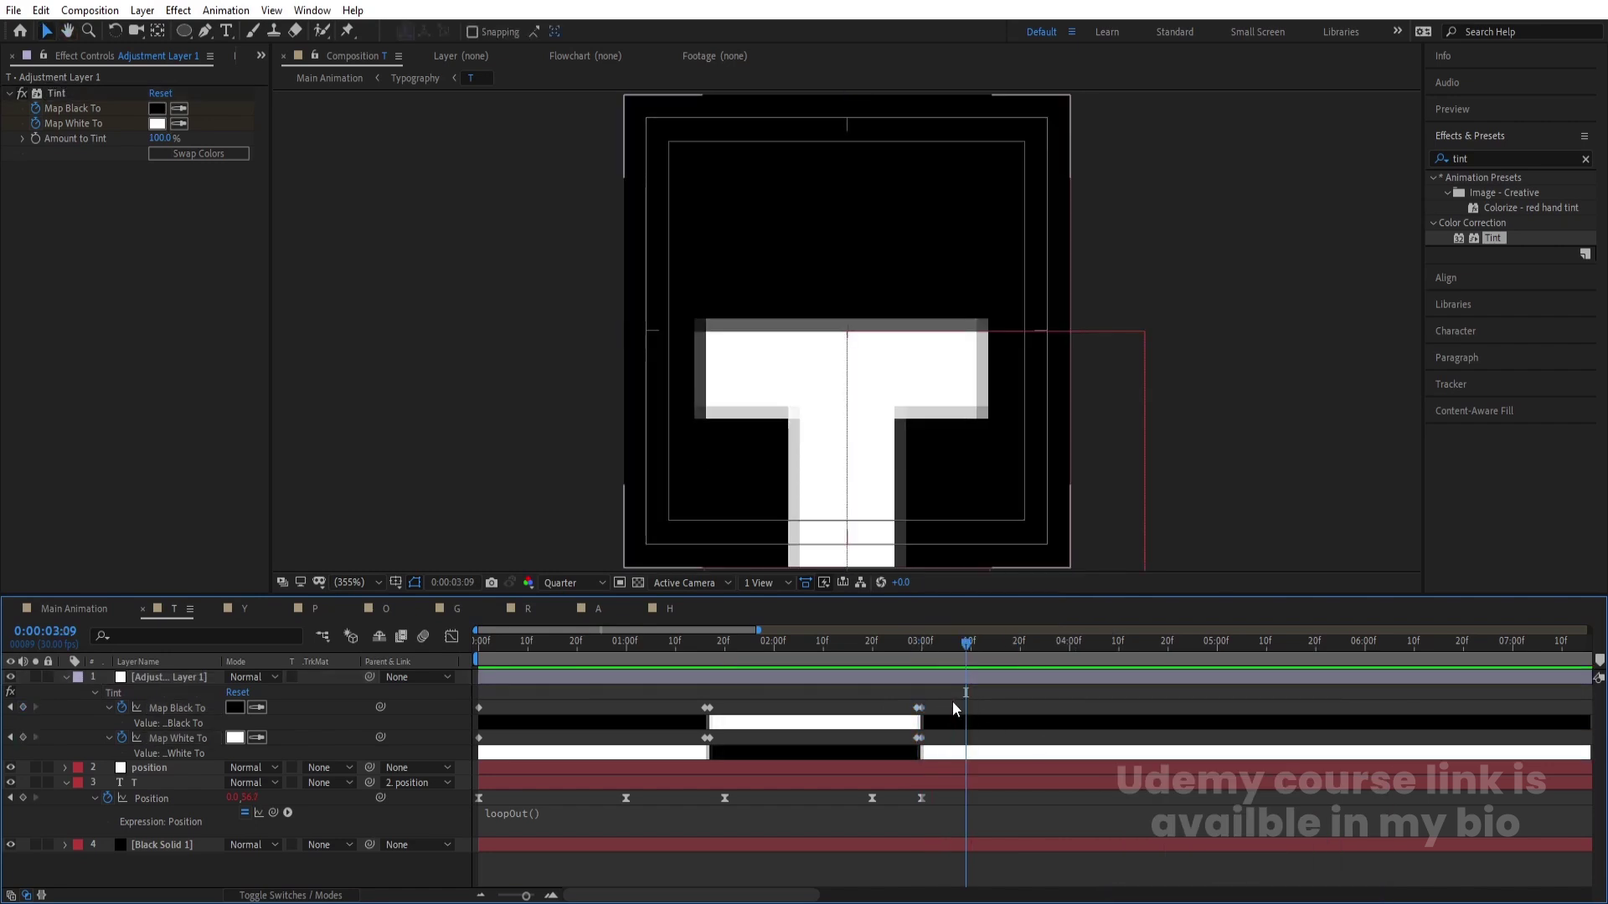
Step: Add the expression loopOut() to both the Map White To and Map Black To properties of the Tint
click(923, 652)
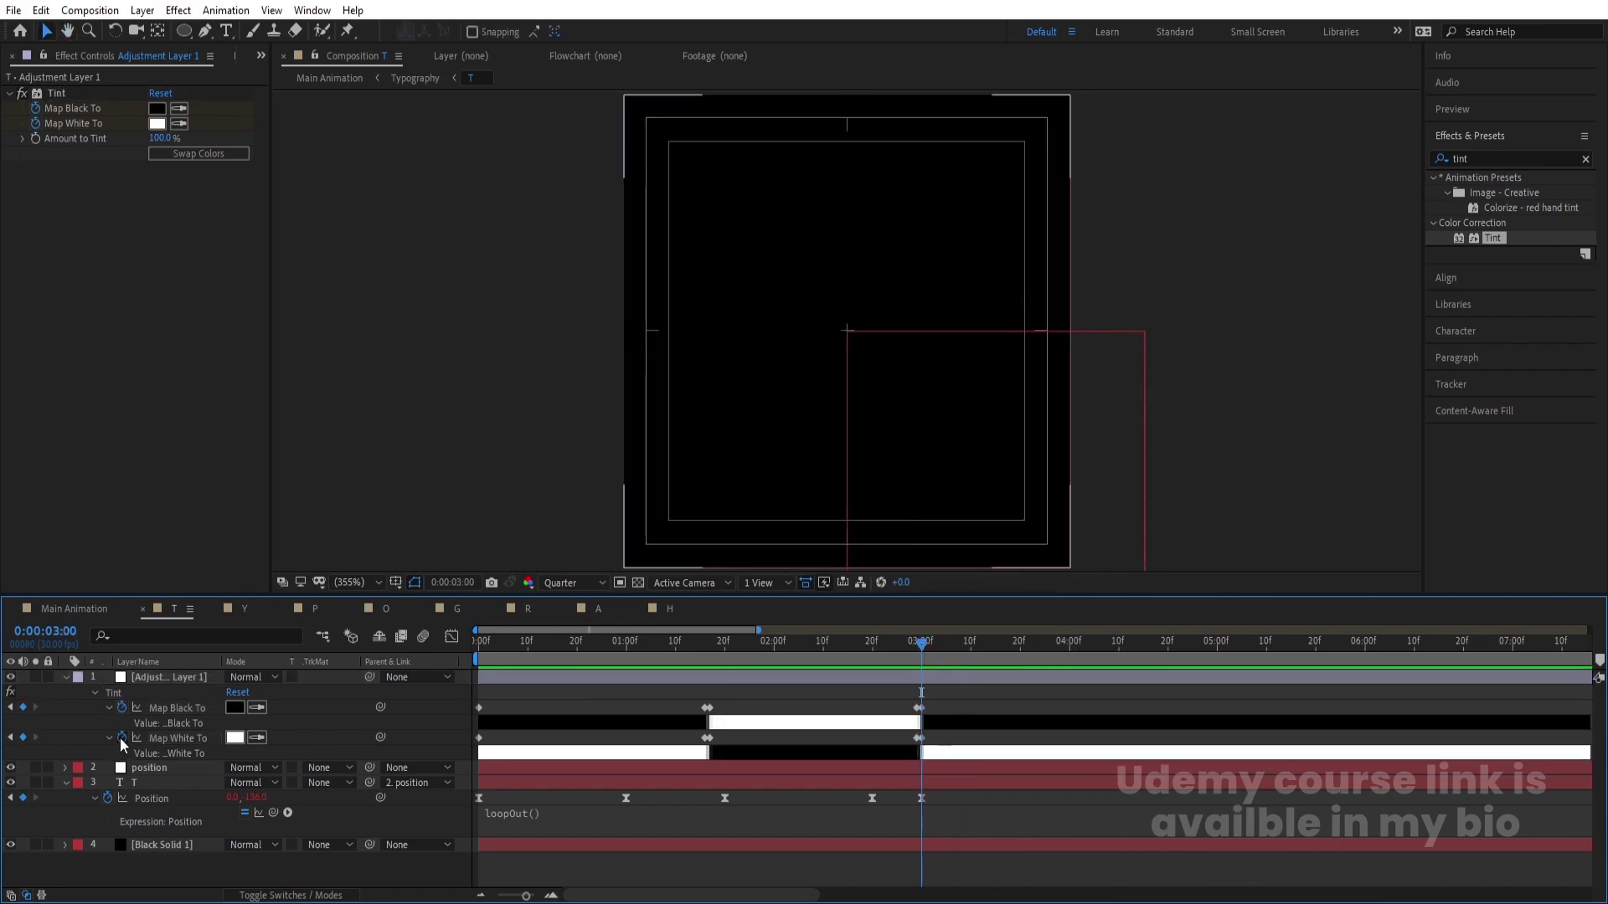
alt+click(121, 737)
text(loopOut())
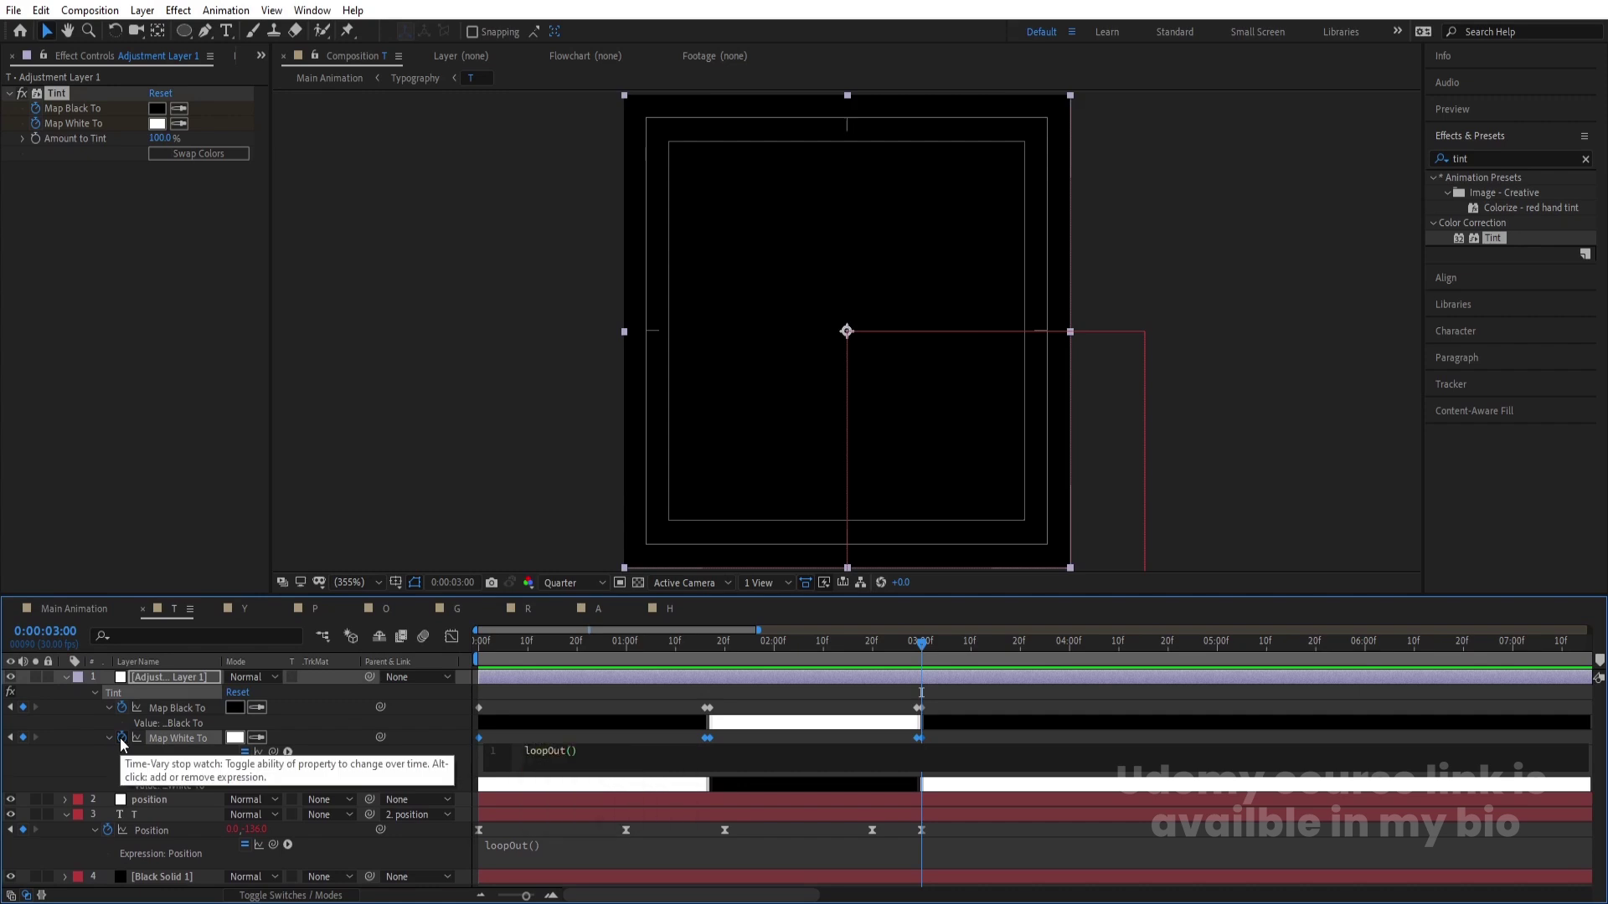
alt+click(122, 707)
key(ctrl+v)
click(546, 700)
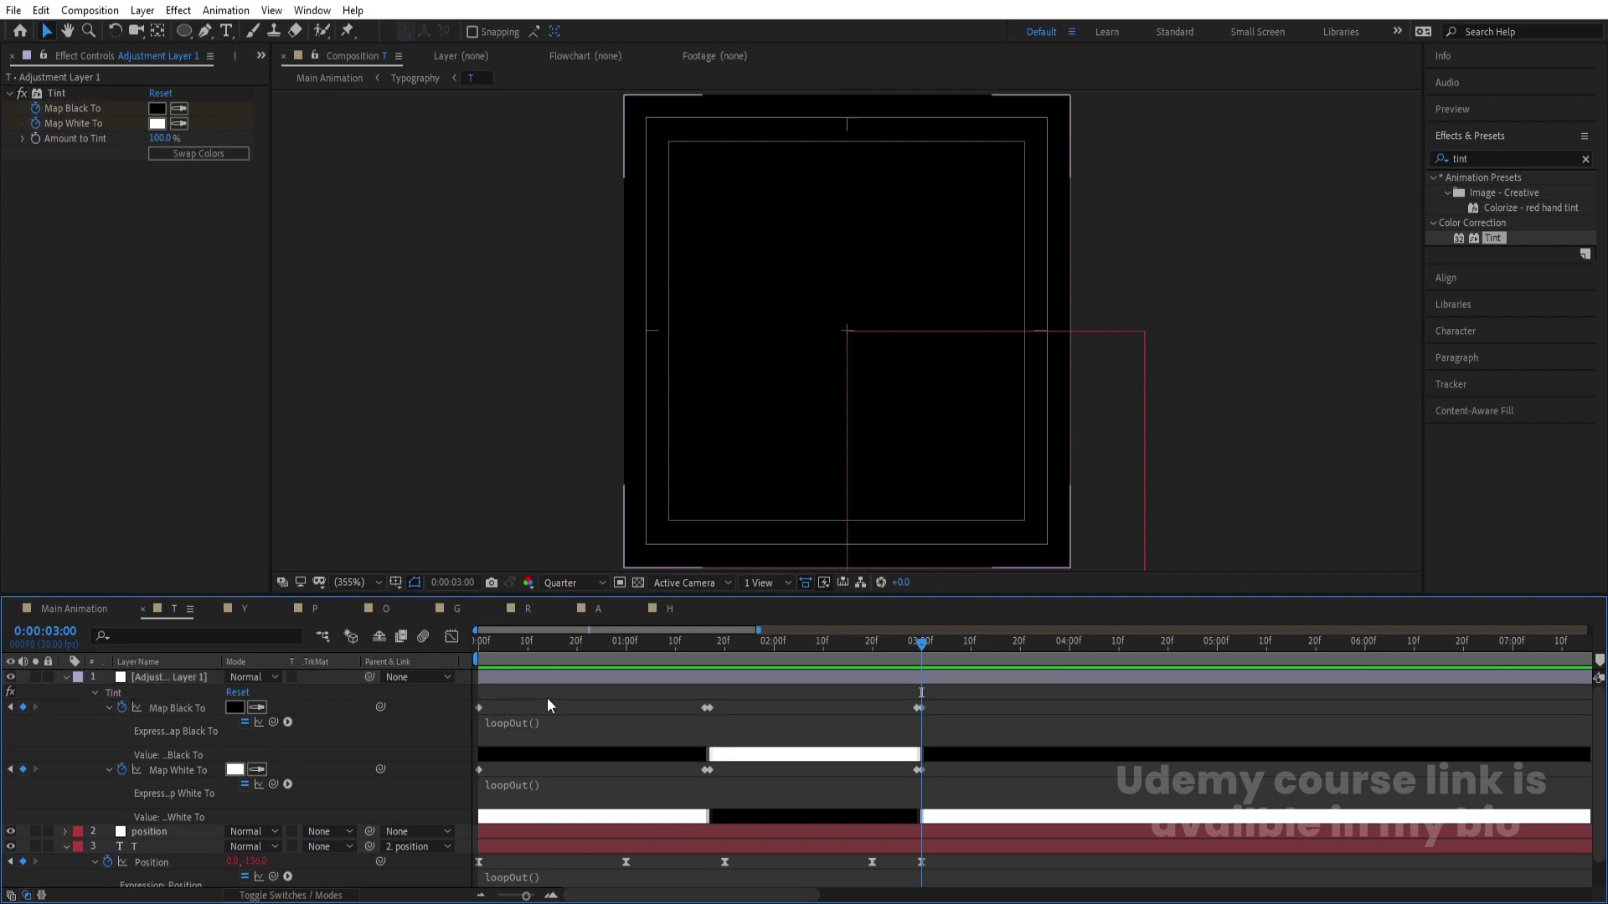
Step: Preview the looping color swap in the T composition, and return to the Main Animation composition
click(885, 653)
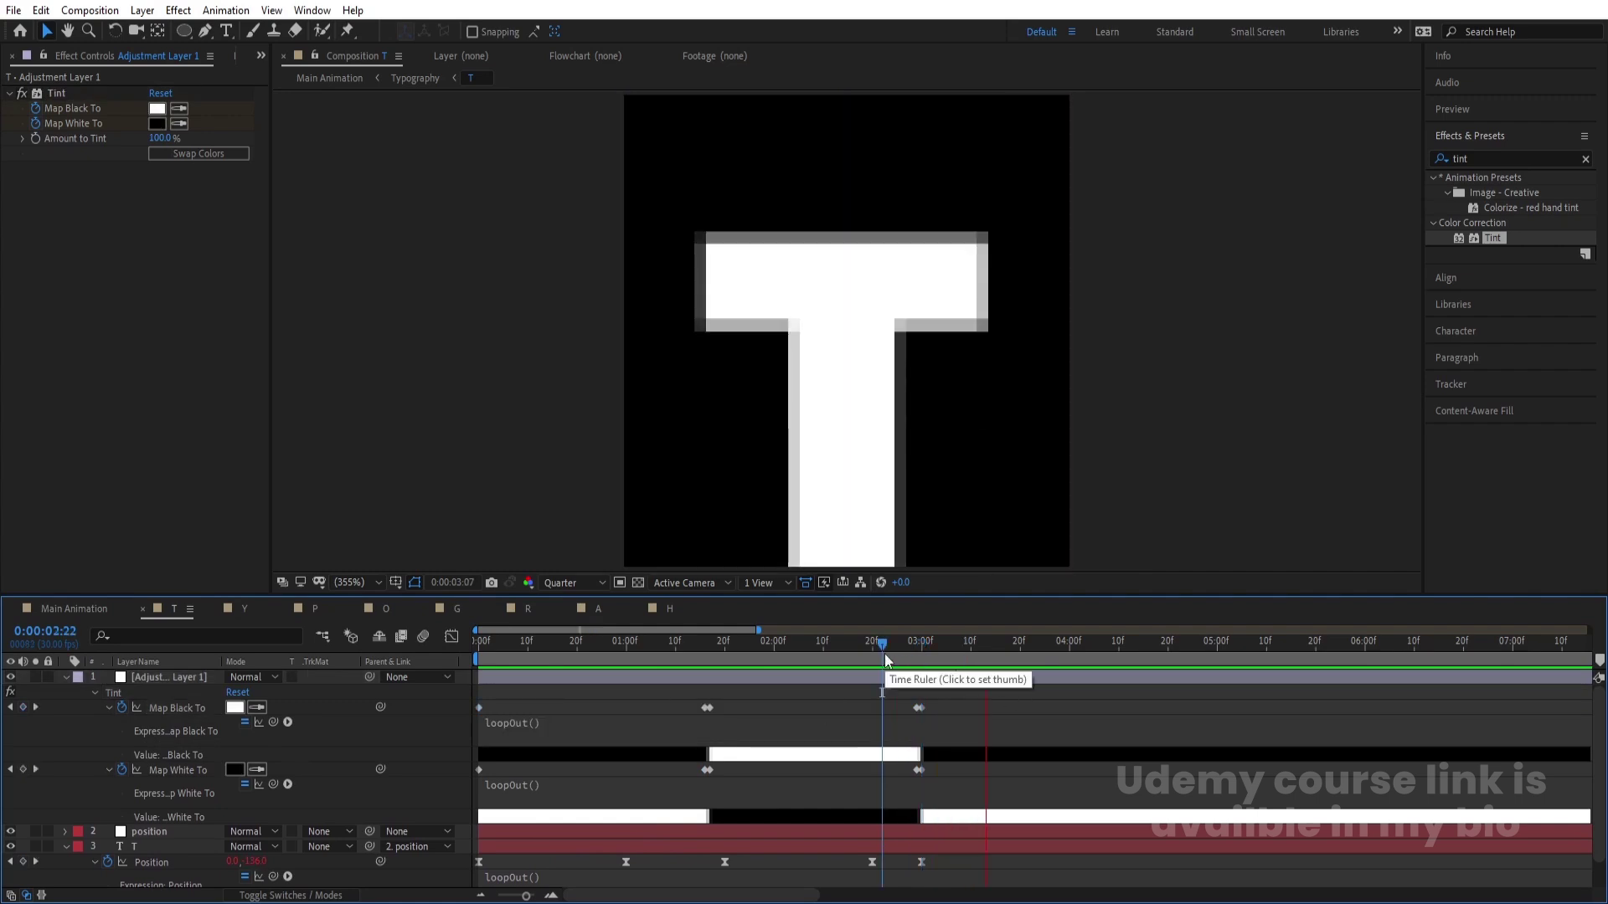
click(481, 651)
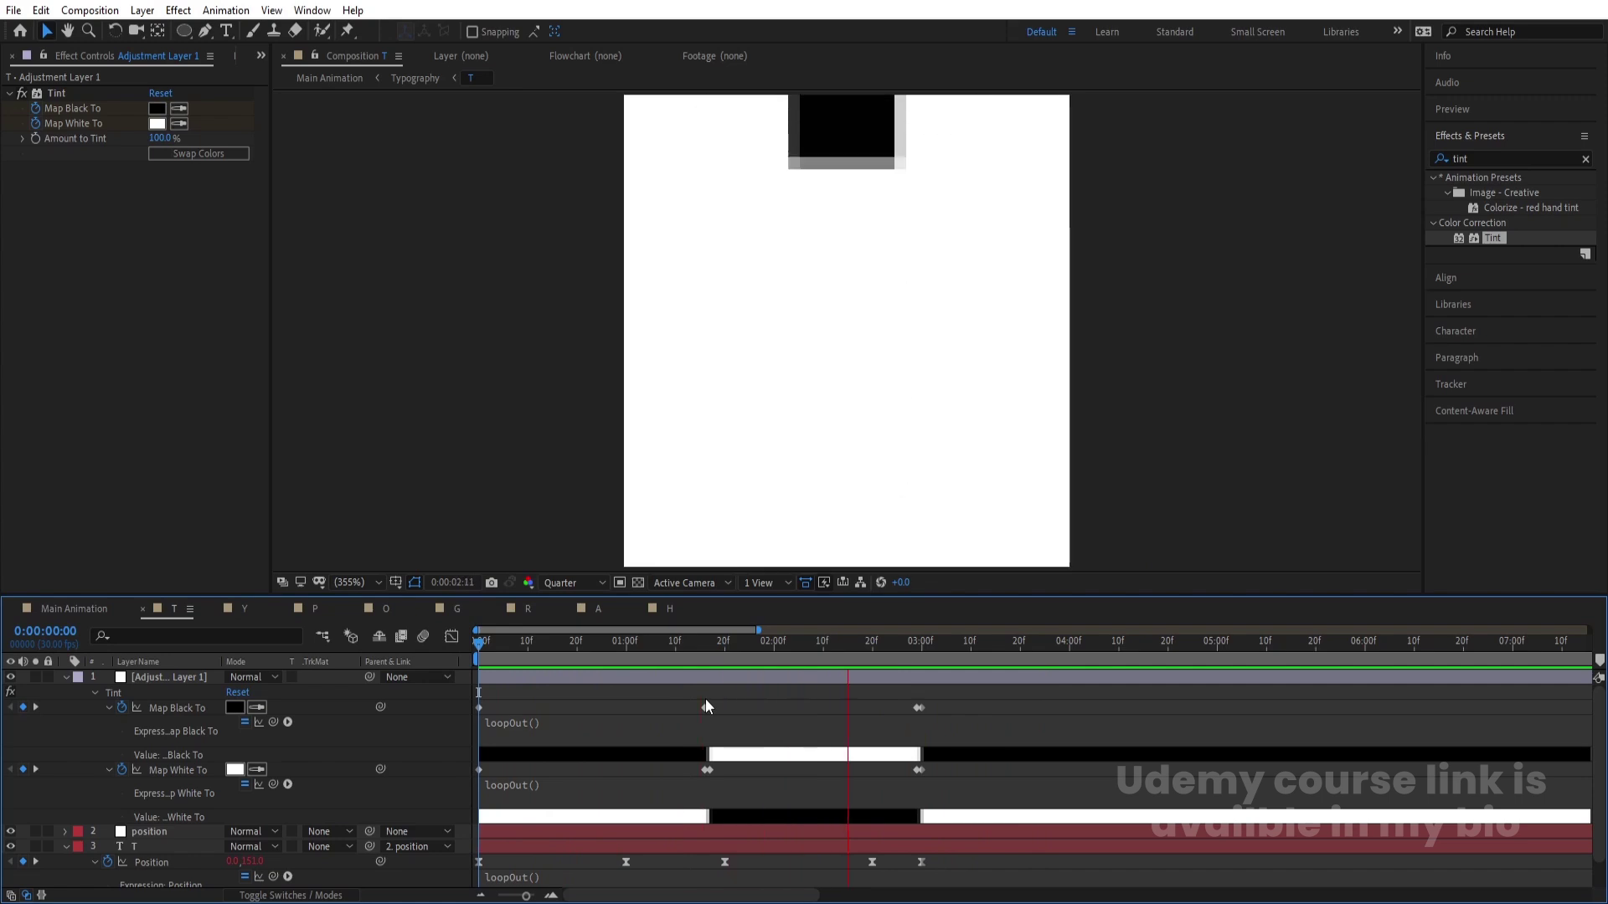
key(space)
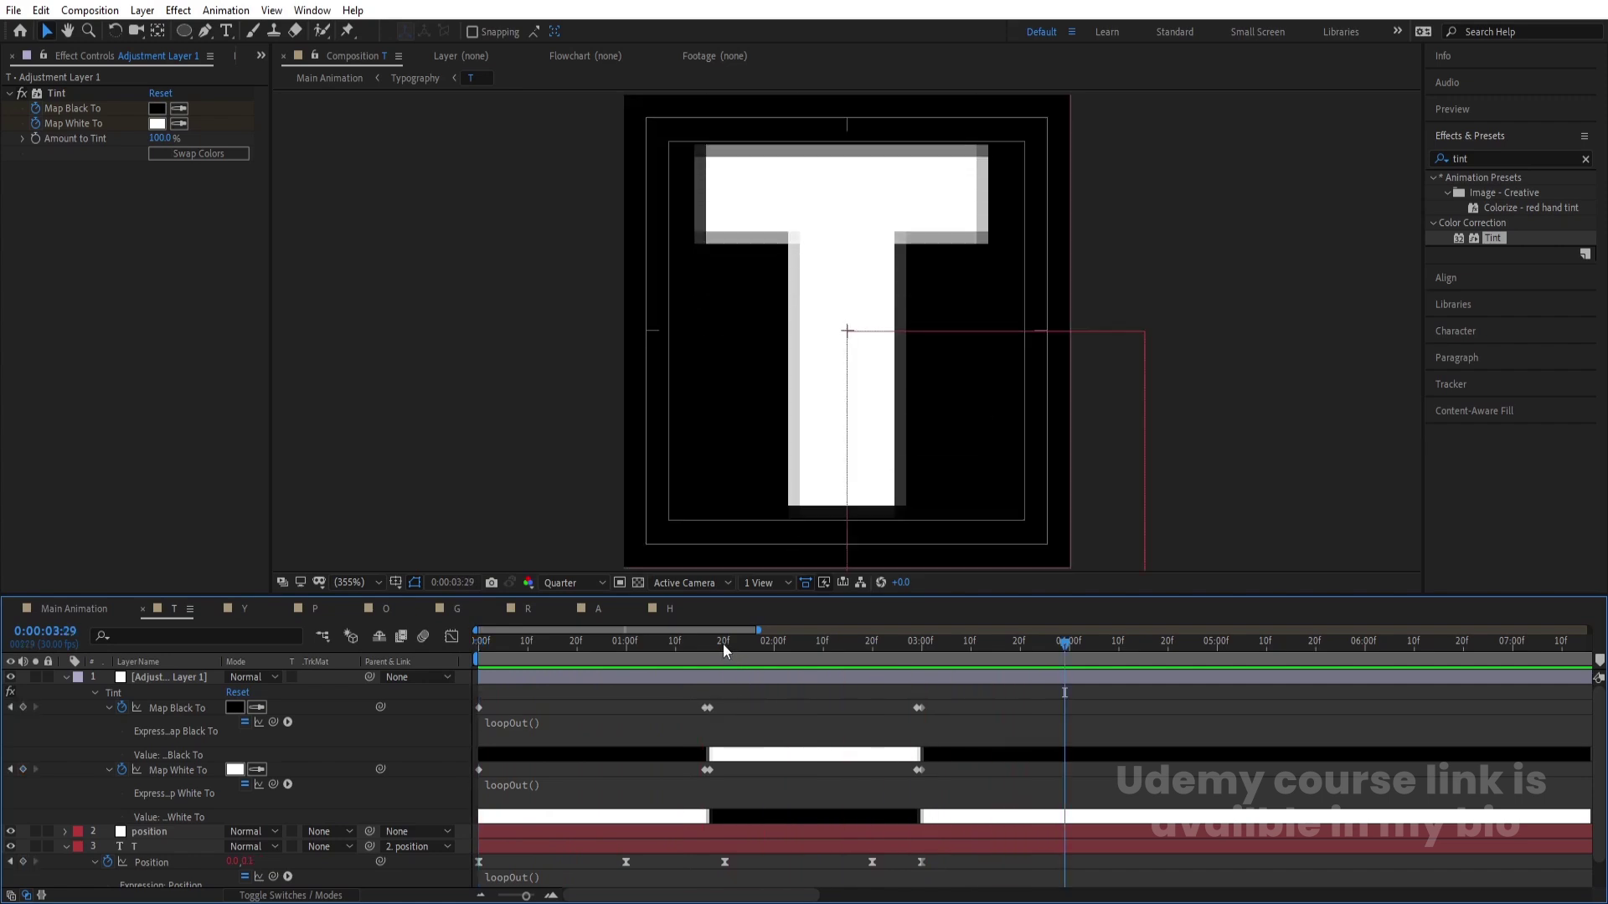
click(119, 611)
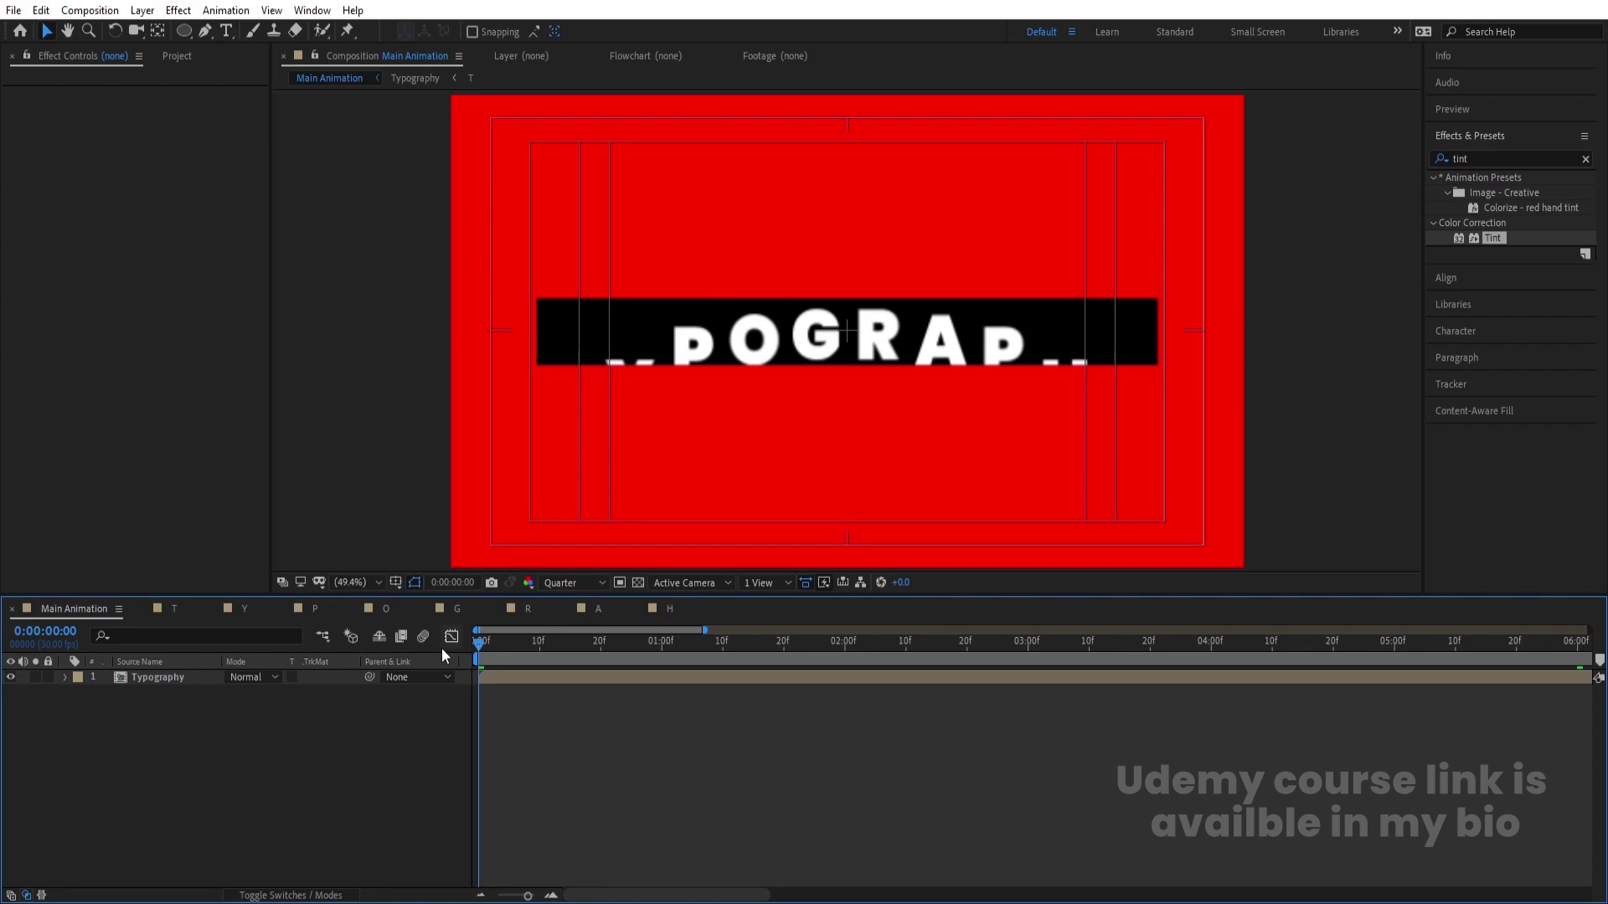
Step: Copy the Tint adjustment layer from the T composition and paste it into the Y composition
click(174, 611)
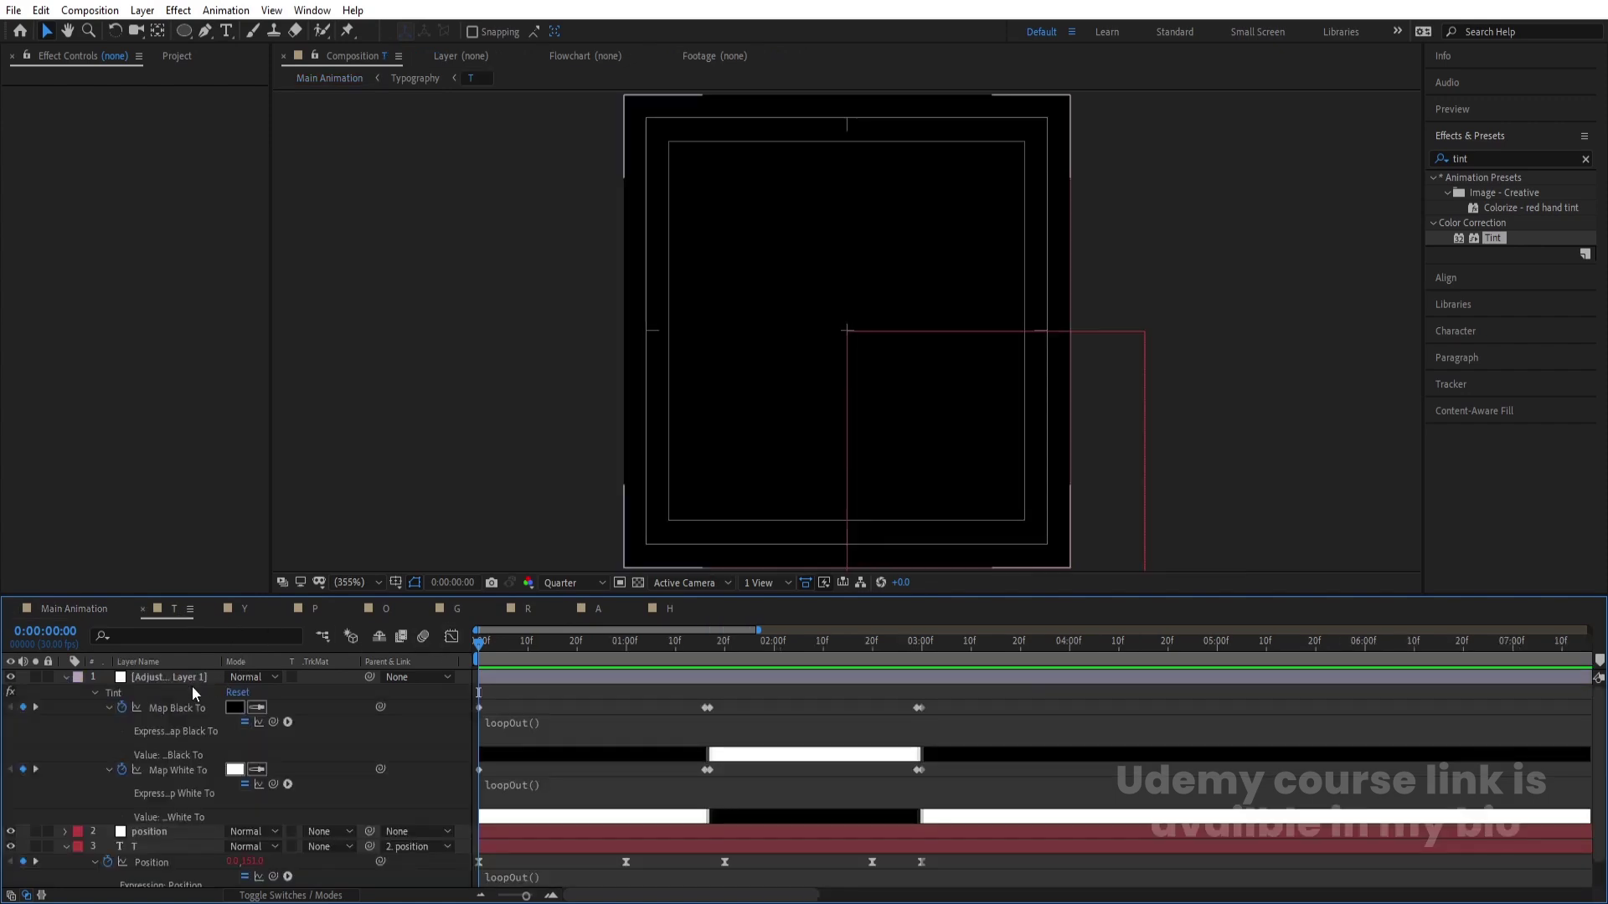
click(159, 682)
click(250, 613)
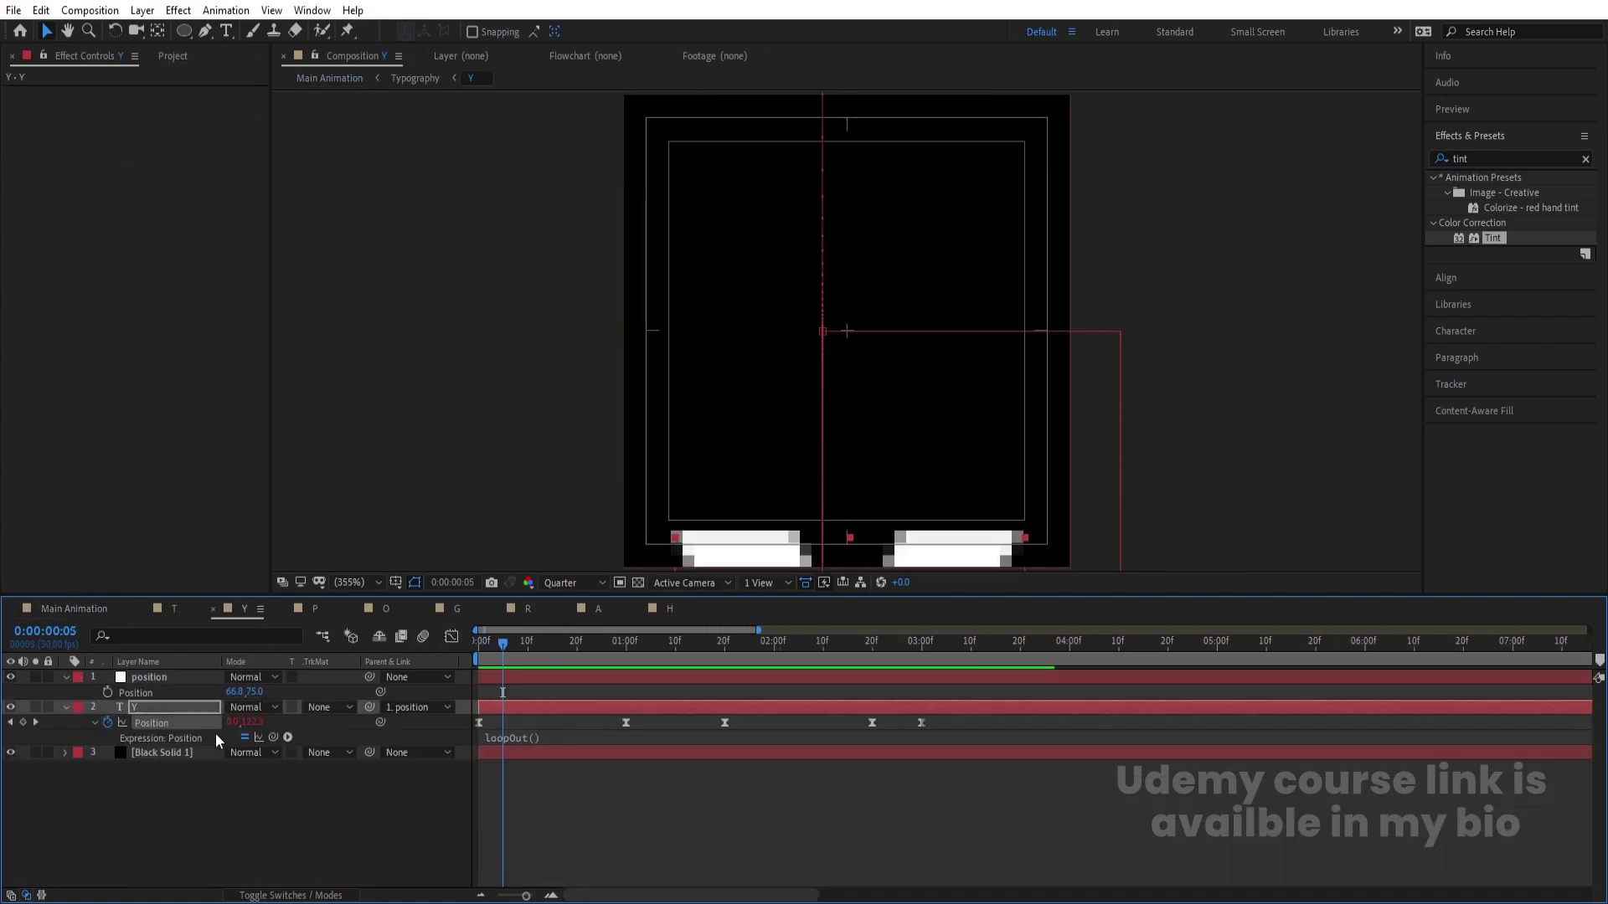
click(201, 817)
key(ctrl+v)
Step: Paste the Tint adjustment layer into the P and O compositions, keeping it above all other layers
click(315, 609)
click(369, 819)
key(ctrl+v)
drag(161, 711, 139, 675)
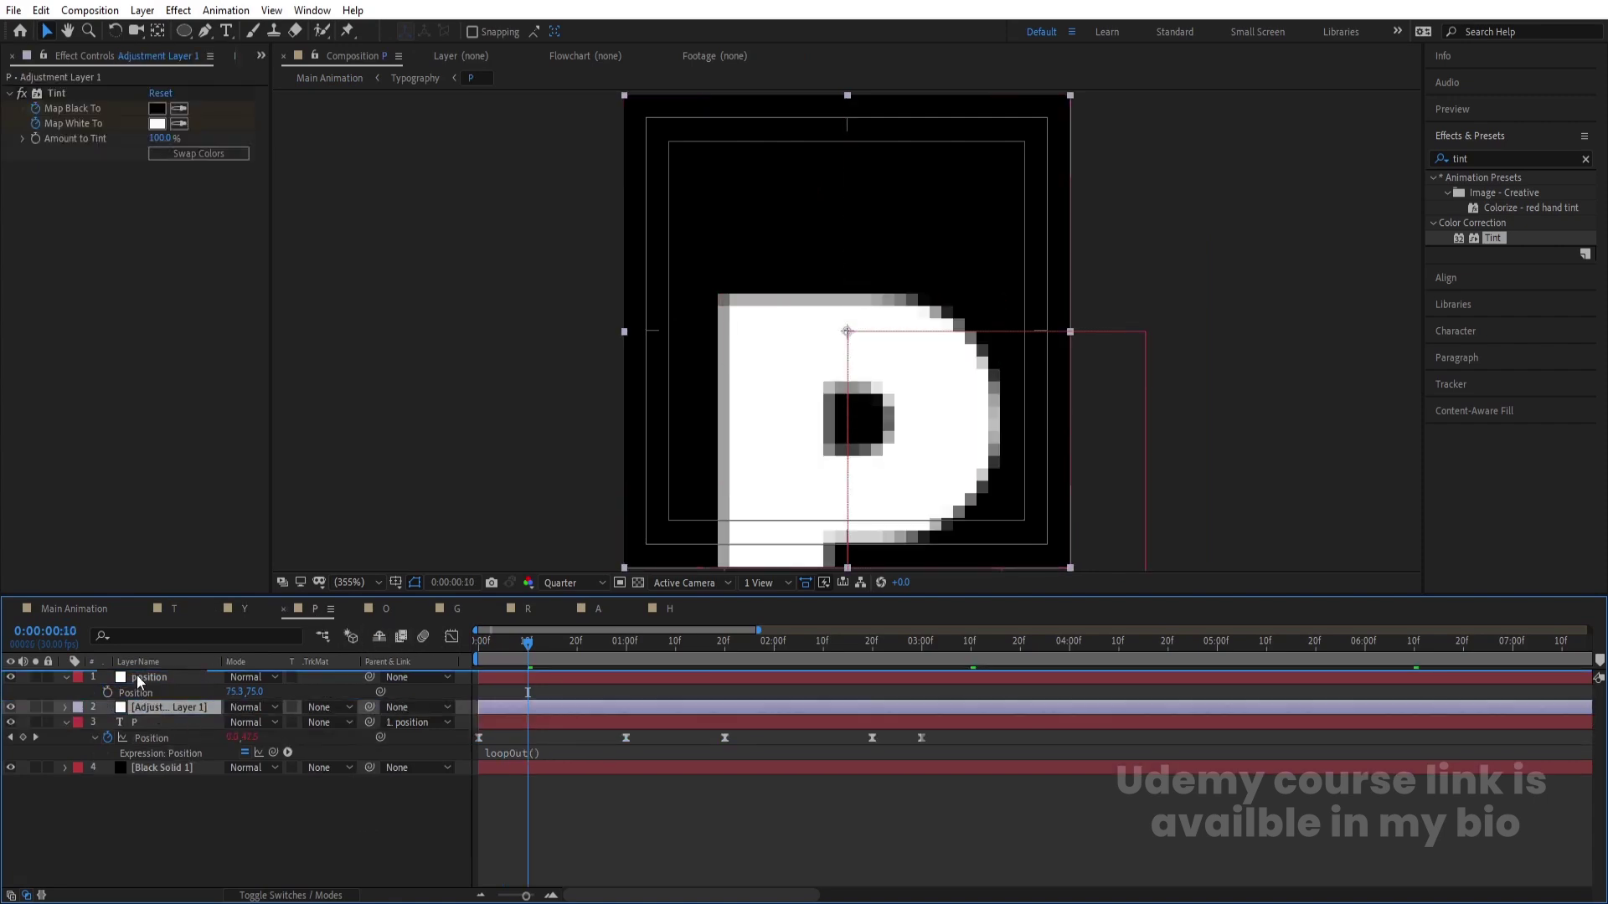
click(381, 609)
click(218, 818)
key(ctrl+v)
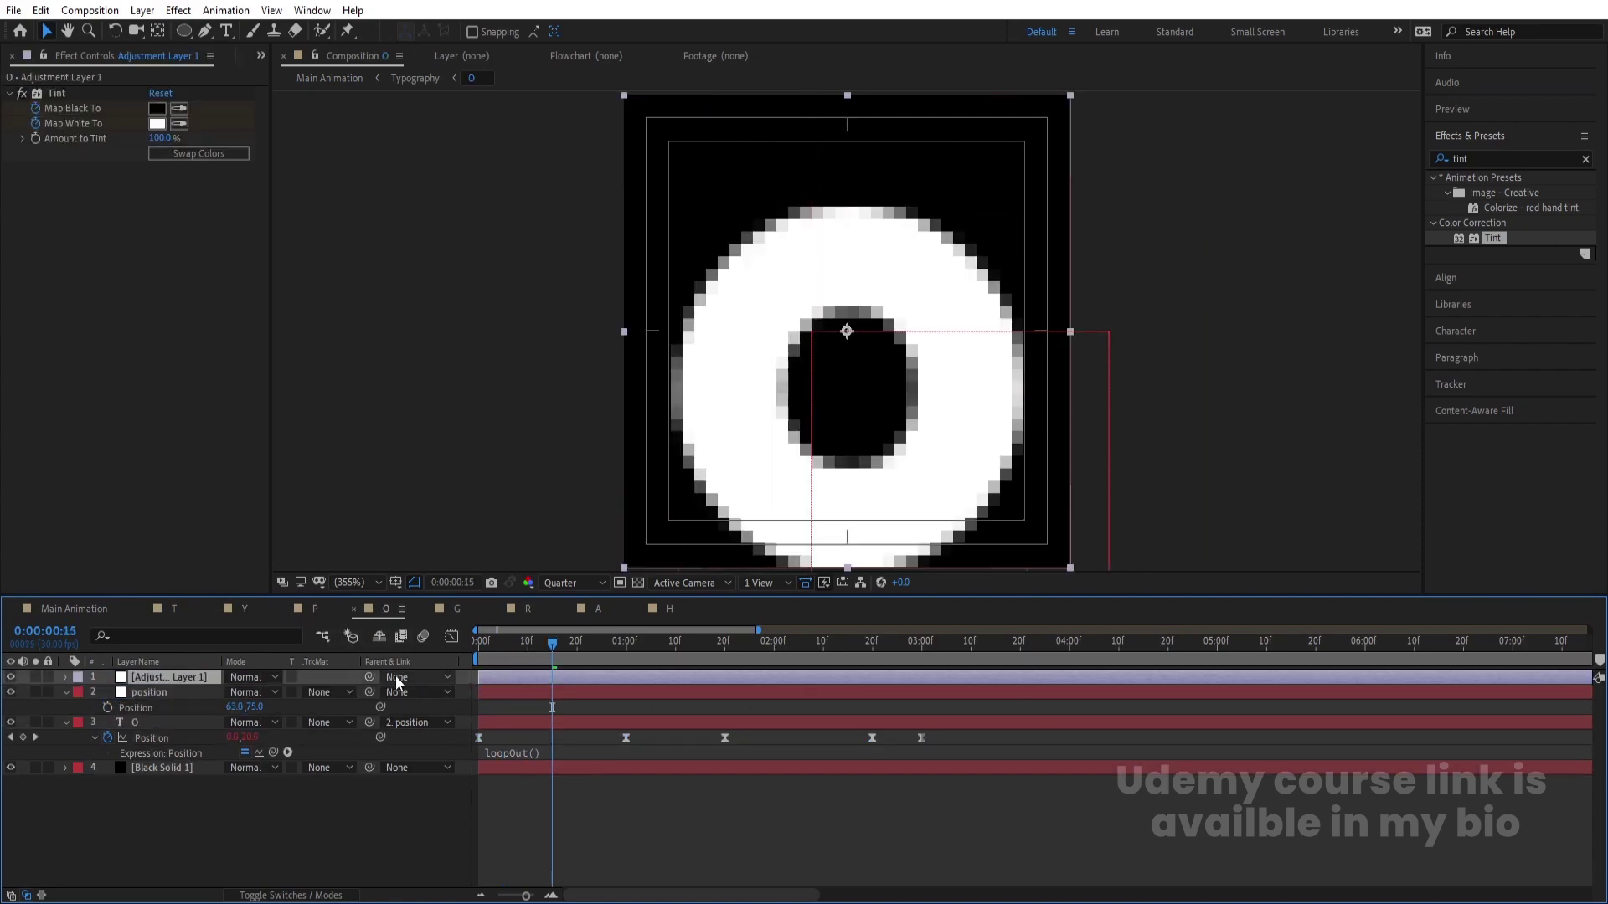
Step: Paste the Tint adjustment layer into the G and R compositions
click(456, 609)
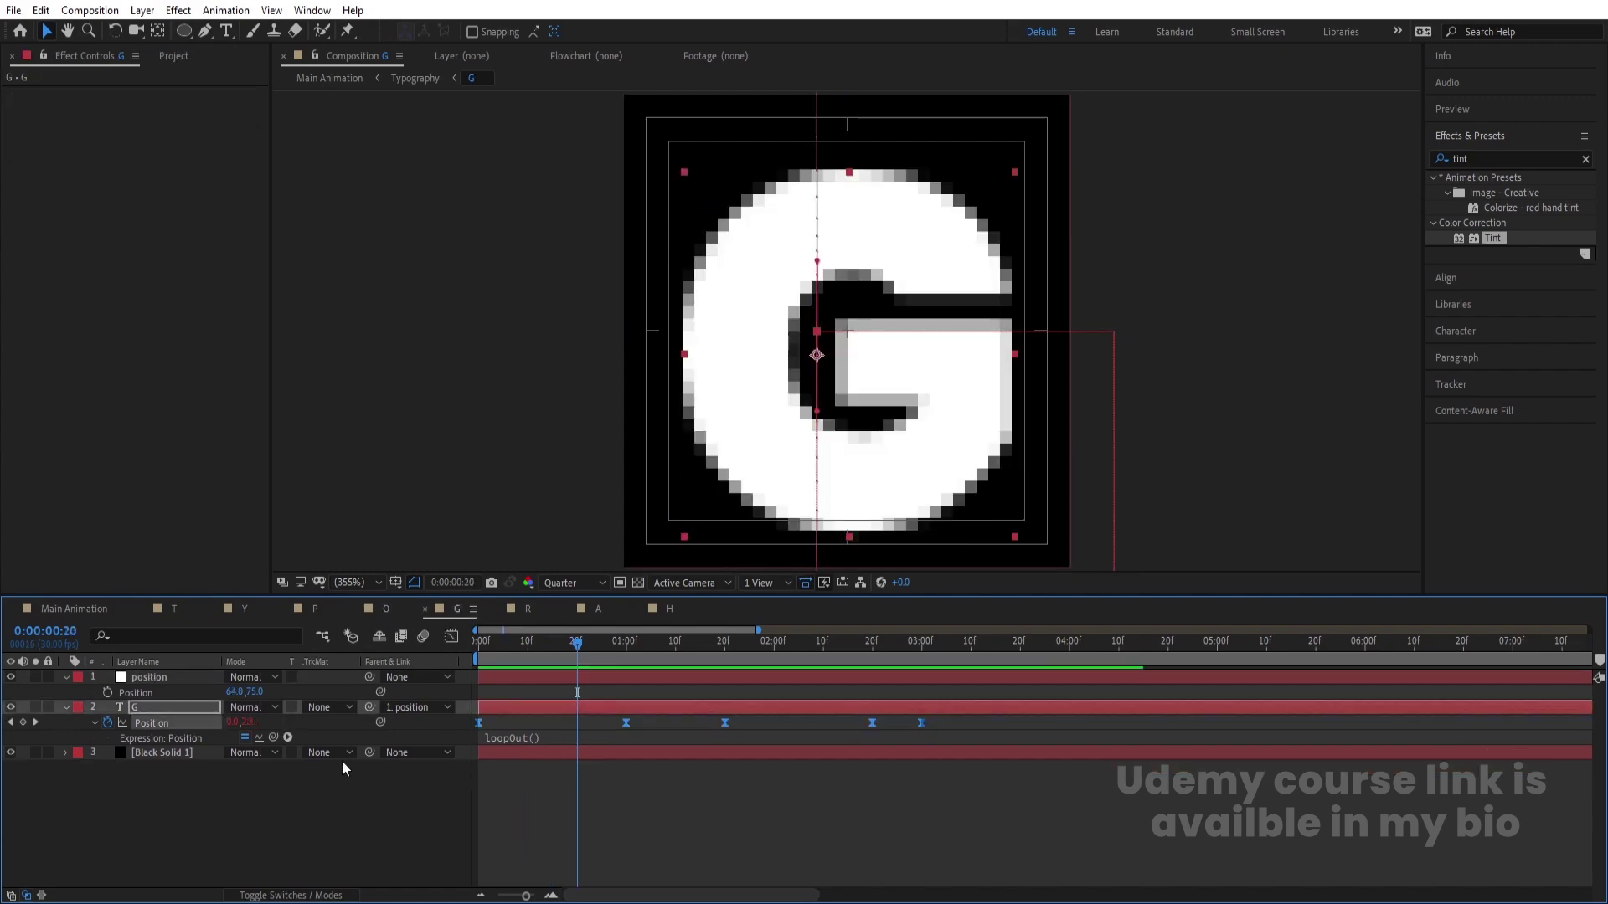
click(255, 809)
key(ctrl+v)
click(543, 606)
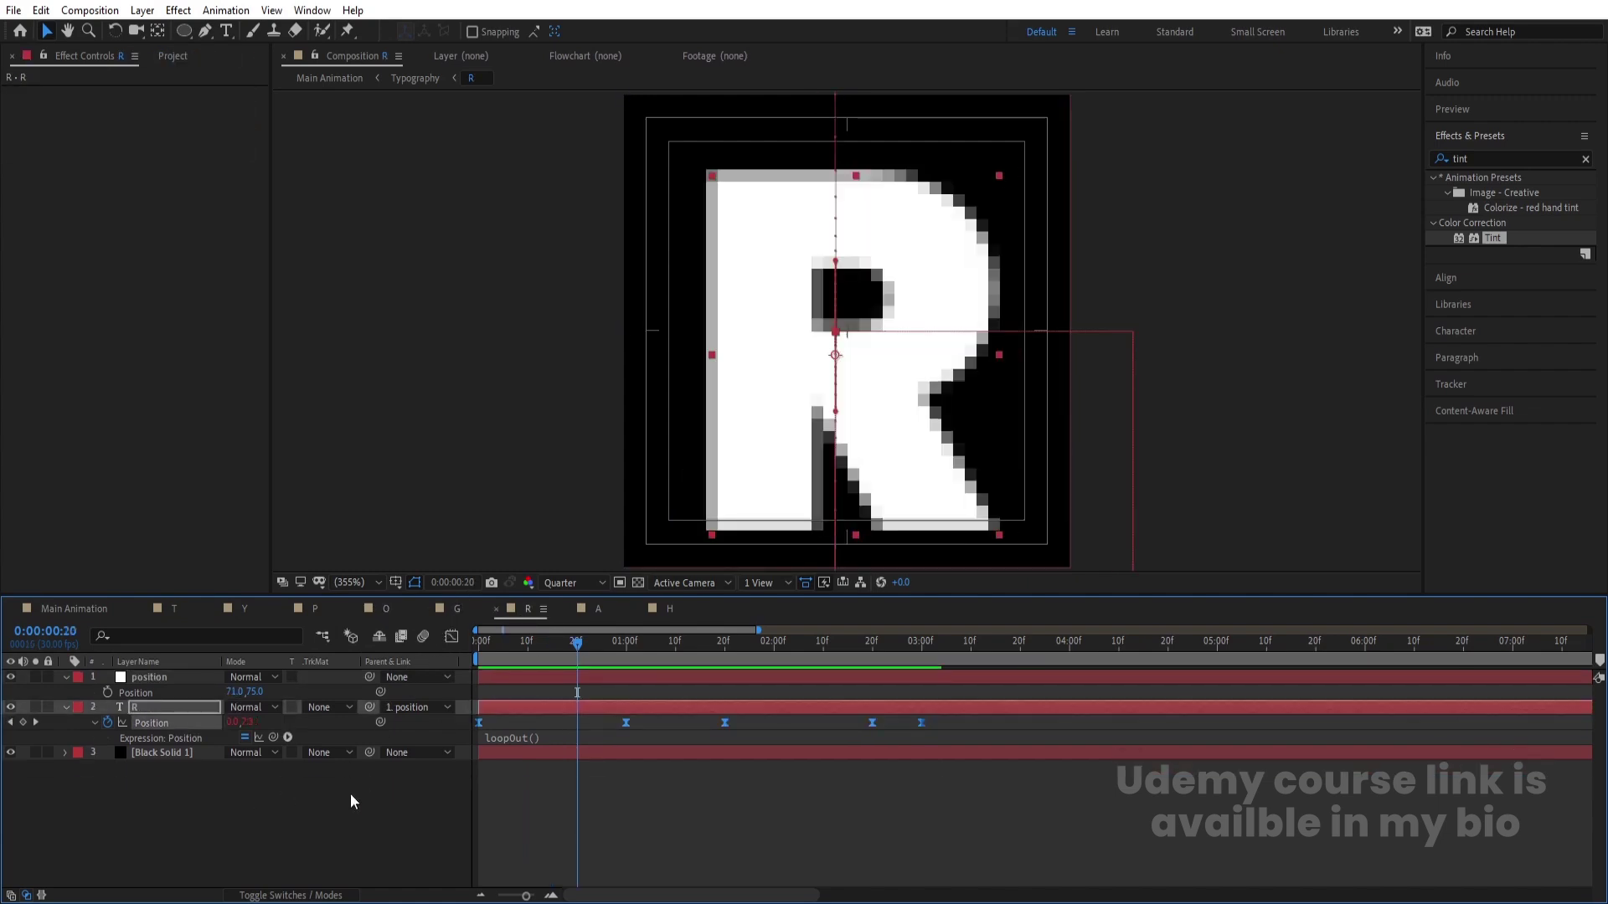
key(ctrl+v)
Step: Paste the Tint adjustment layer into the A and H compositions
click(597, 610)
click(353, 824)
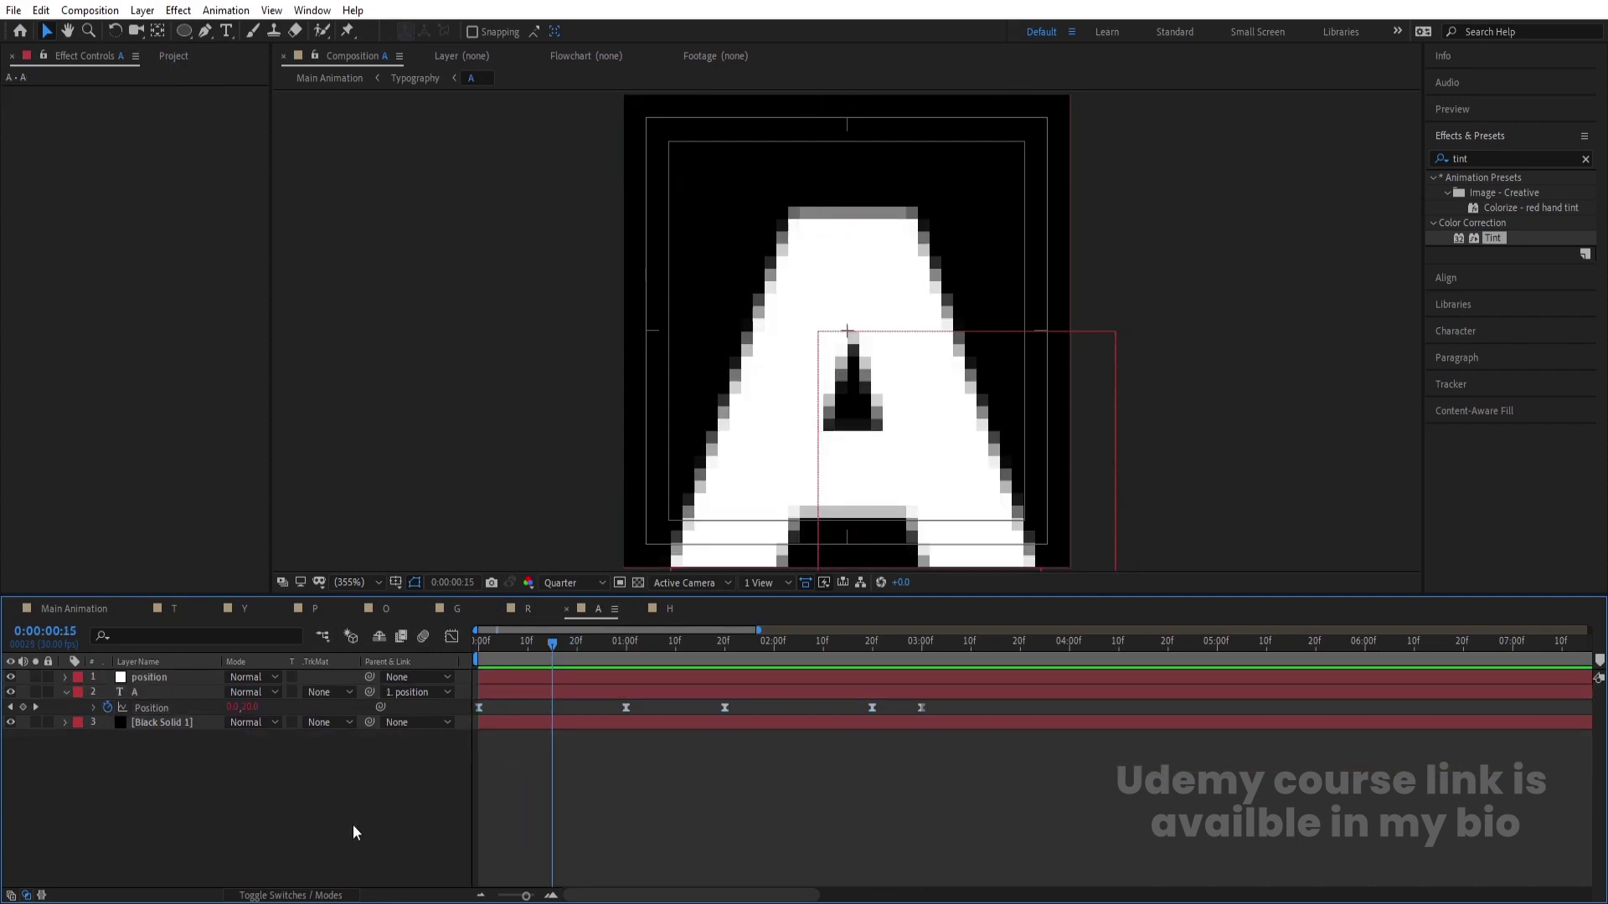
key(ctrl+v)
click(670, 609)
click(264, 822)
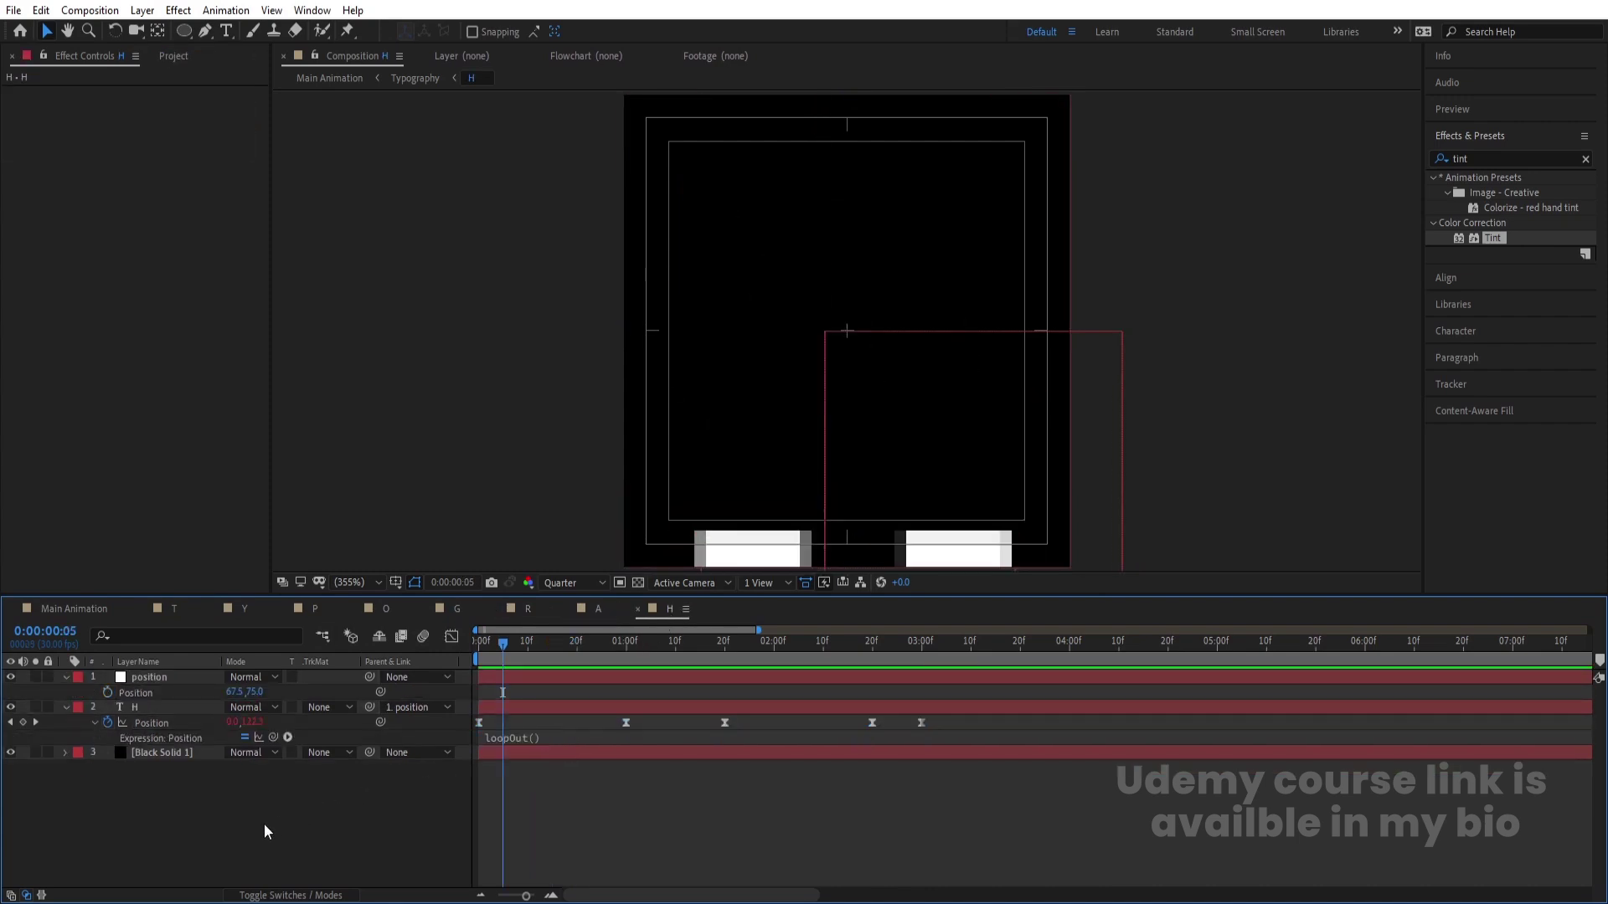
key(ctrl+v)
Step: Preview the Main Animation composition to check the color changes across all the letters
click(73, 609)
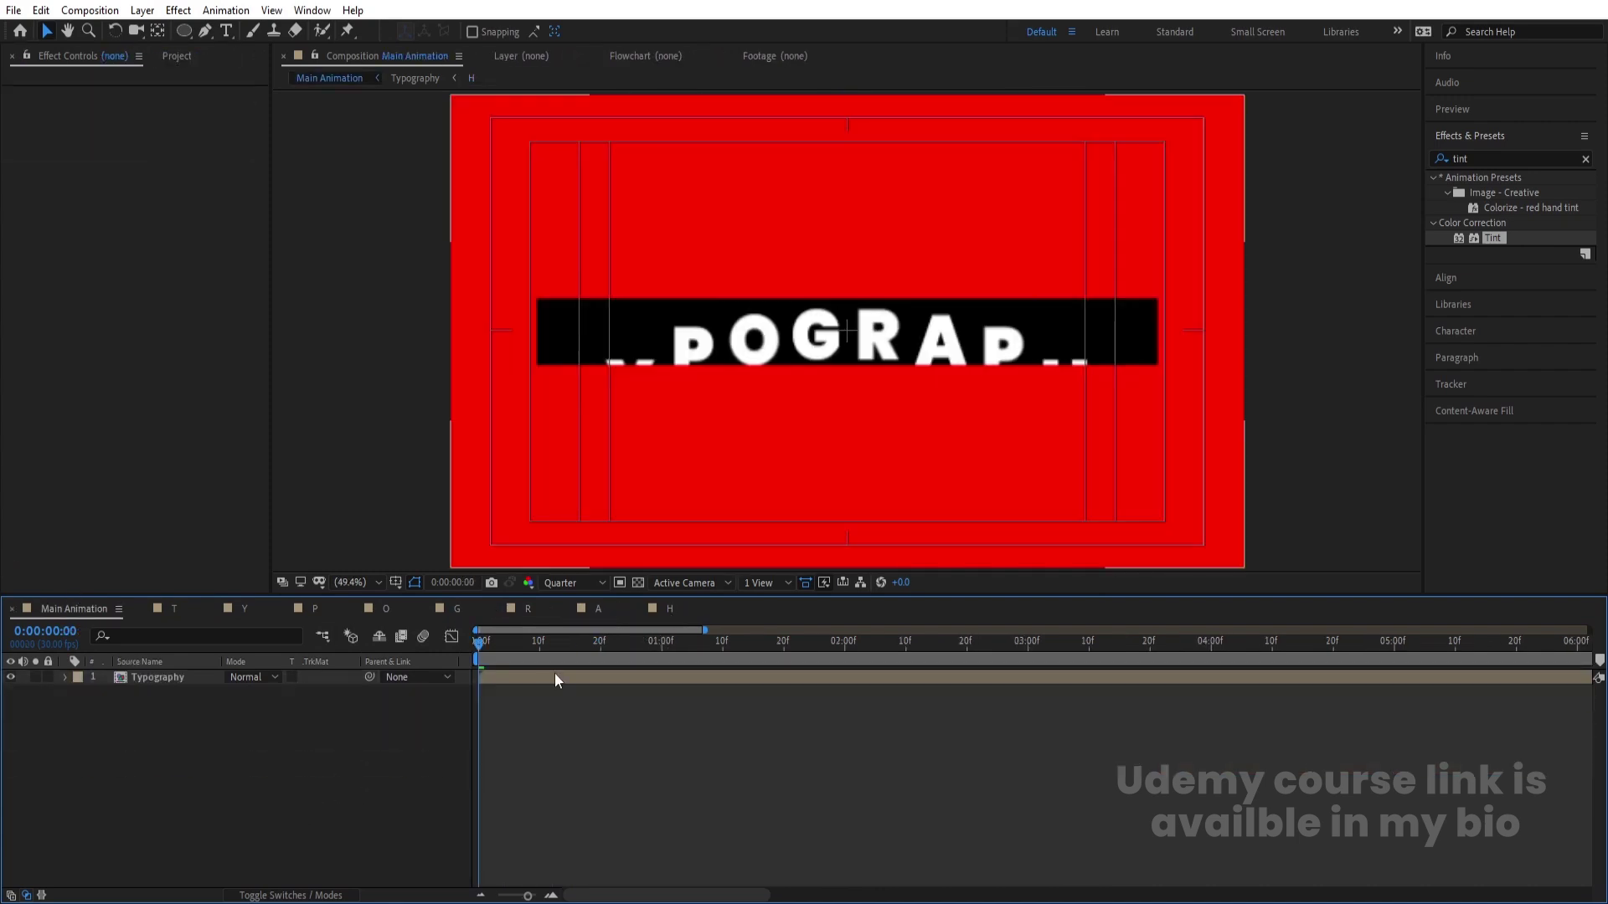
key(space)
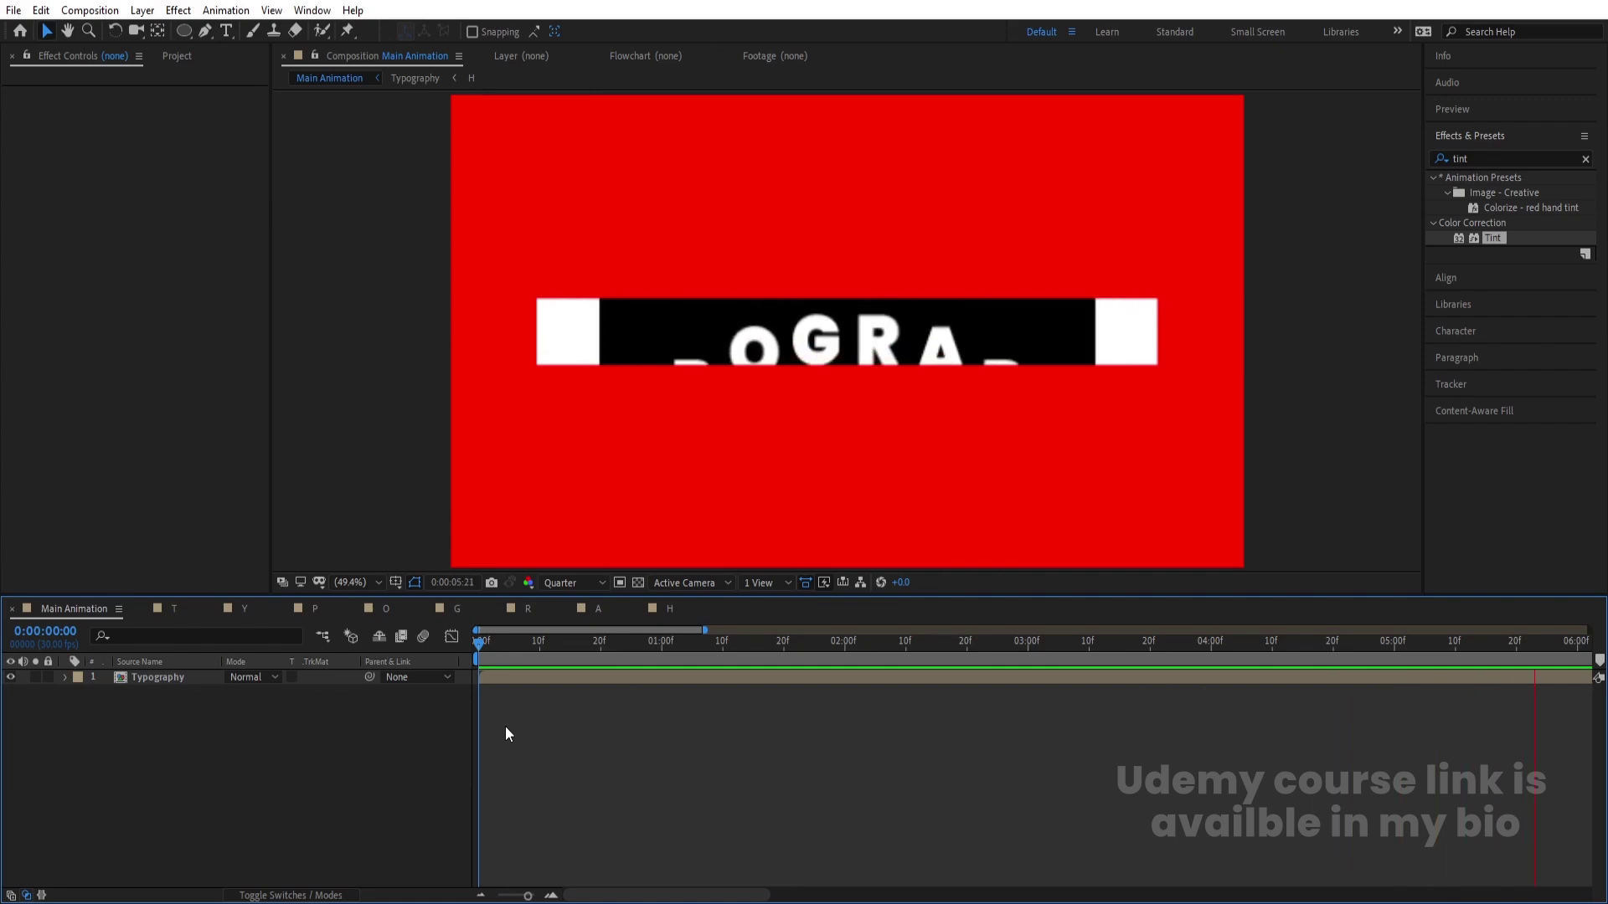
key(space)
key(space)
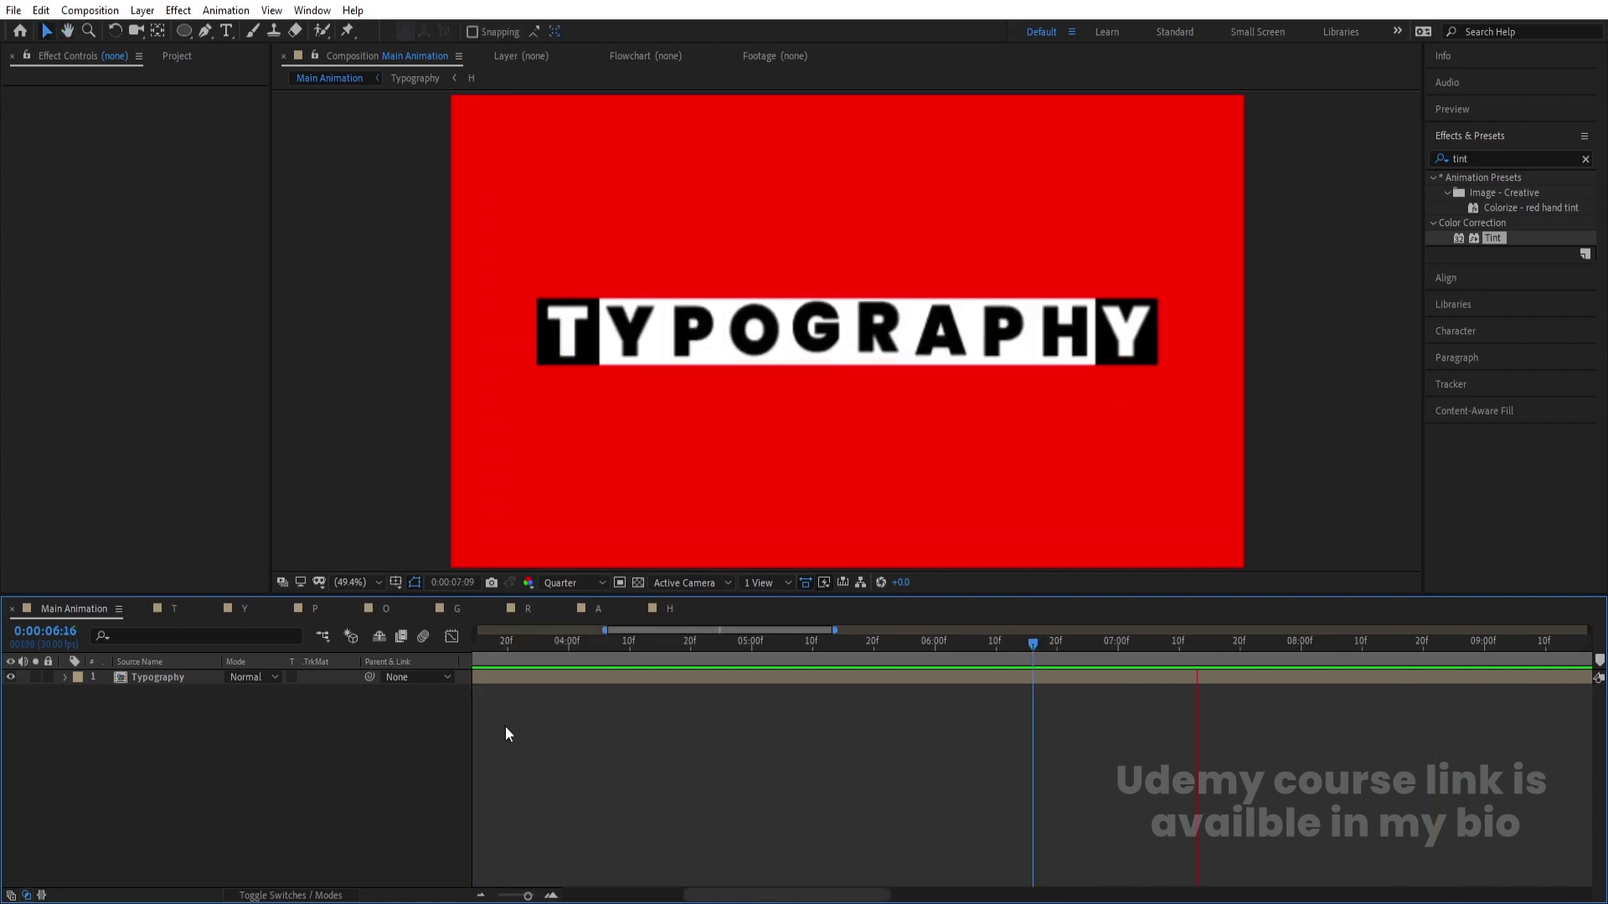
Step: Collapse the properties of all layers in the T composition and preview it from the start
click(185, 608)
key(ctrl+a)
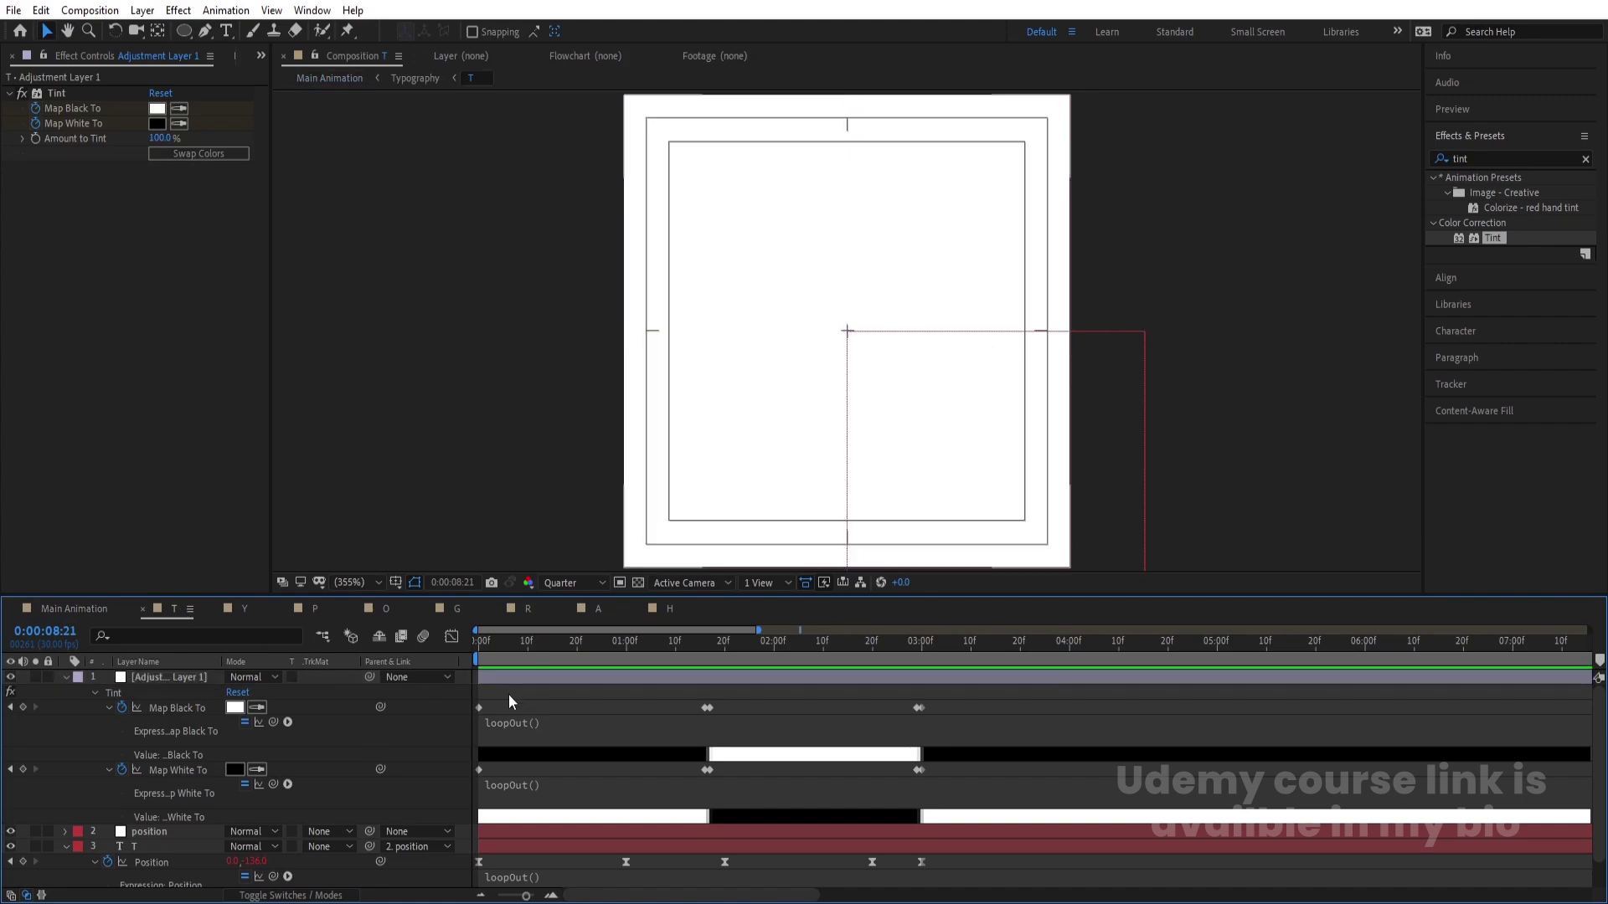
key(u)
click(491, 650)
key(space)
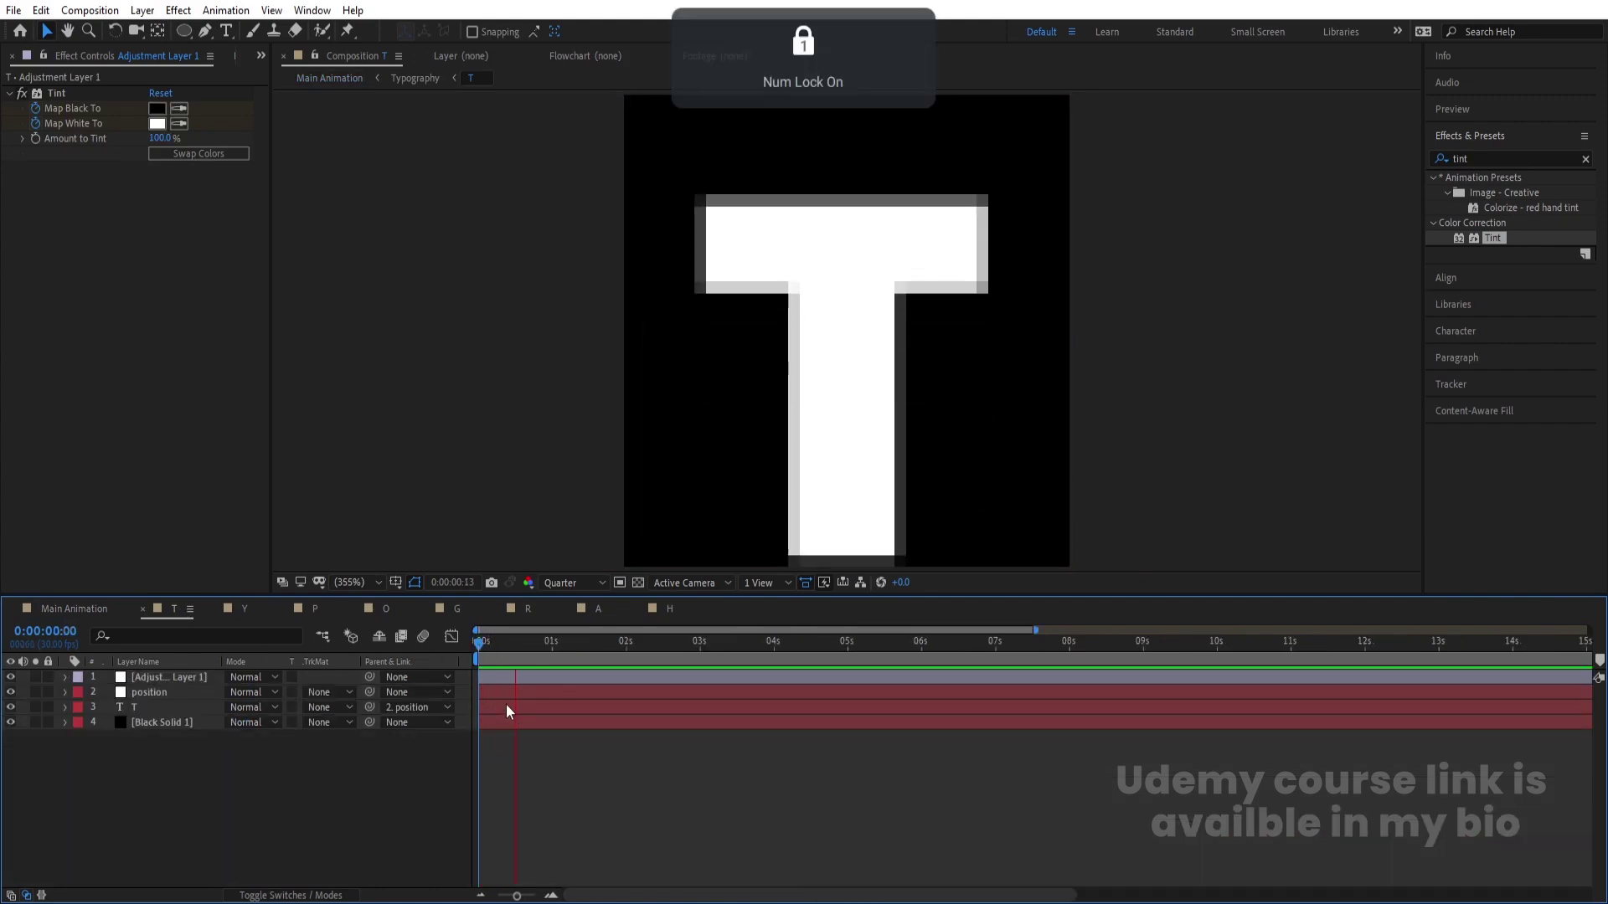
key(space)
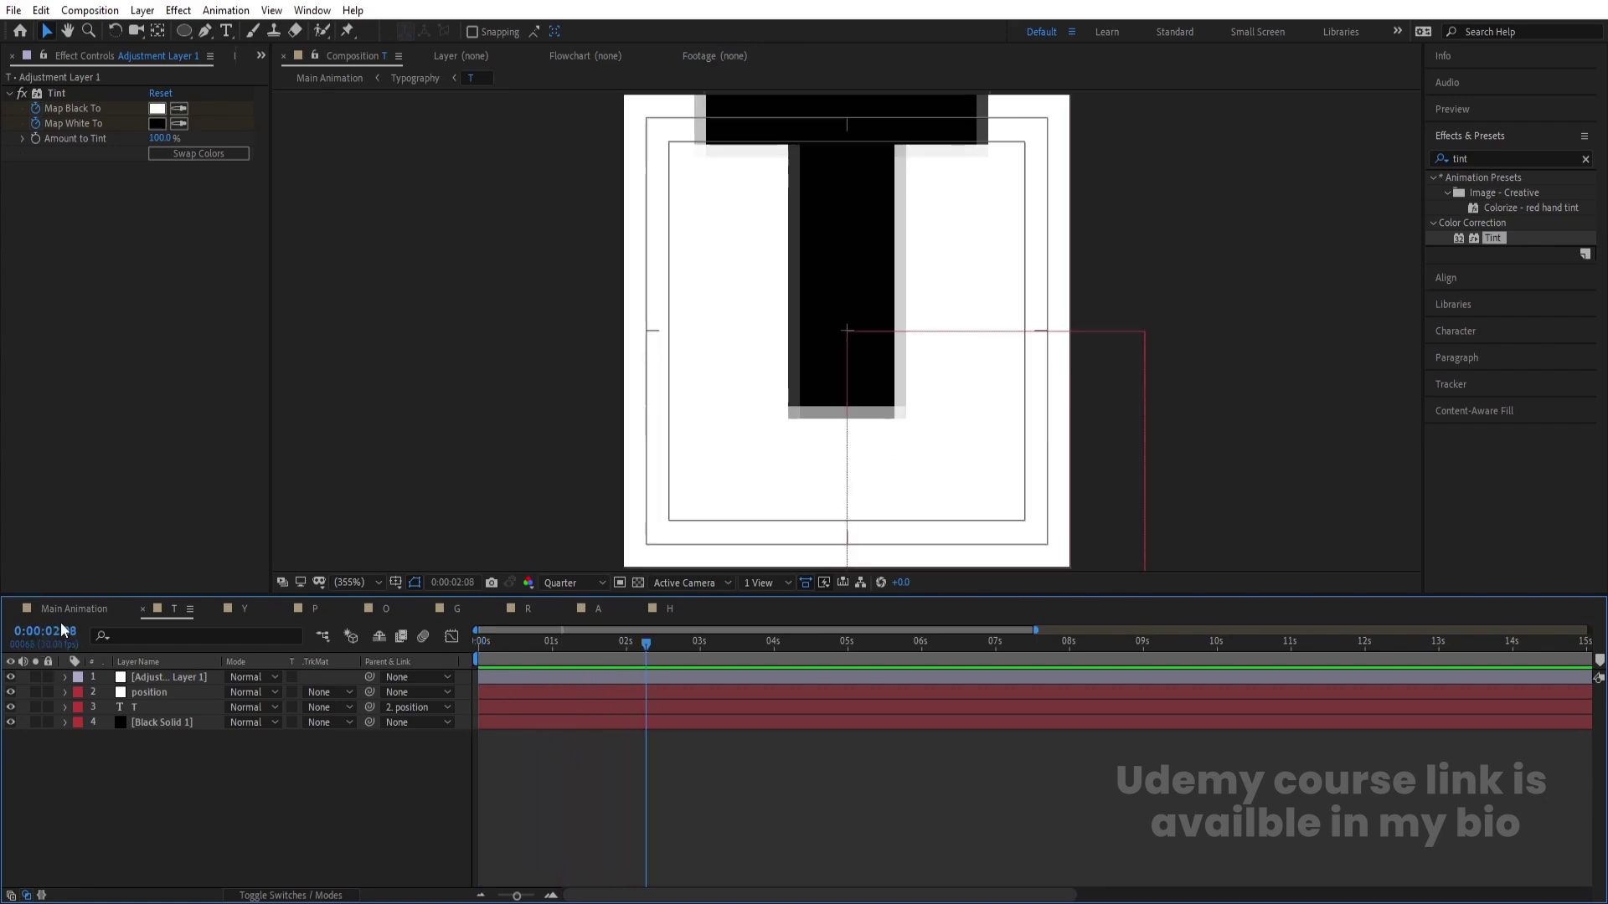
Step: Turn on Collapse Transformations for the Typography layer in the Main Animation composition, with the time at the start
click(72, 609)
key(Home)
click(140, 677)
key(F4)
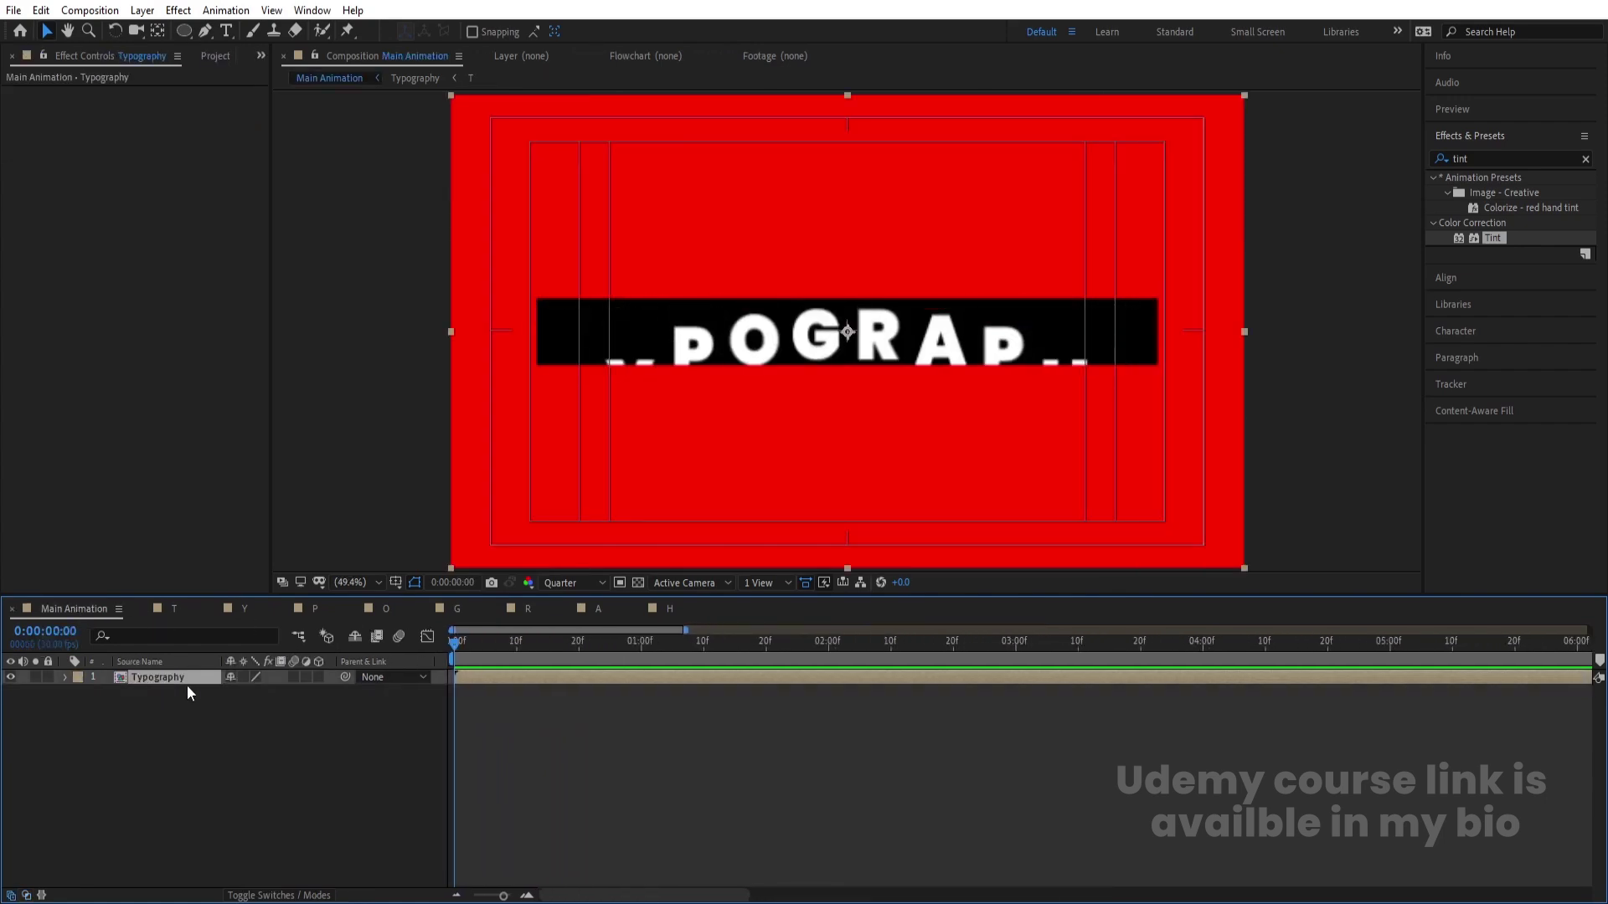
click(242, 678)
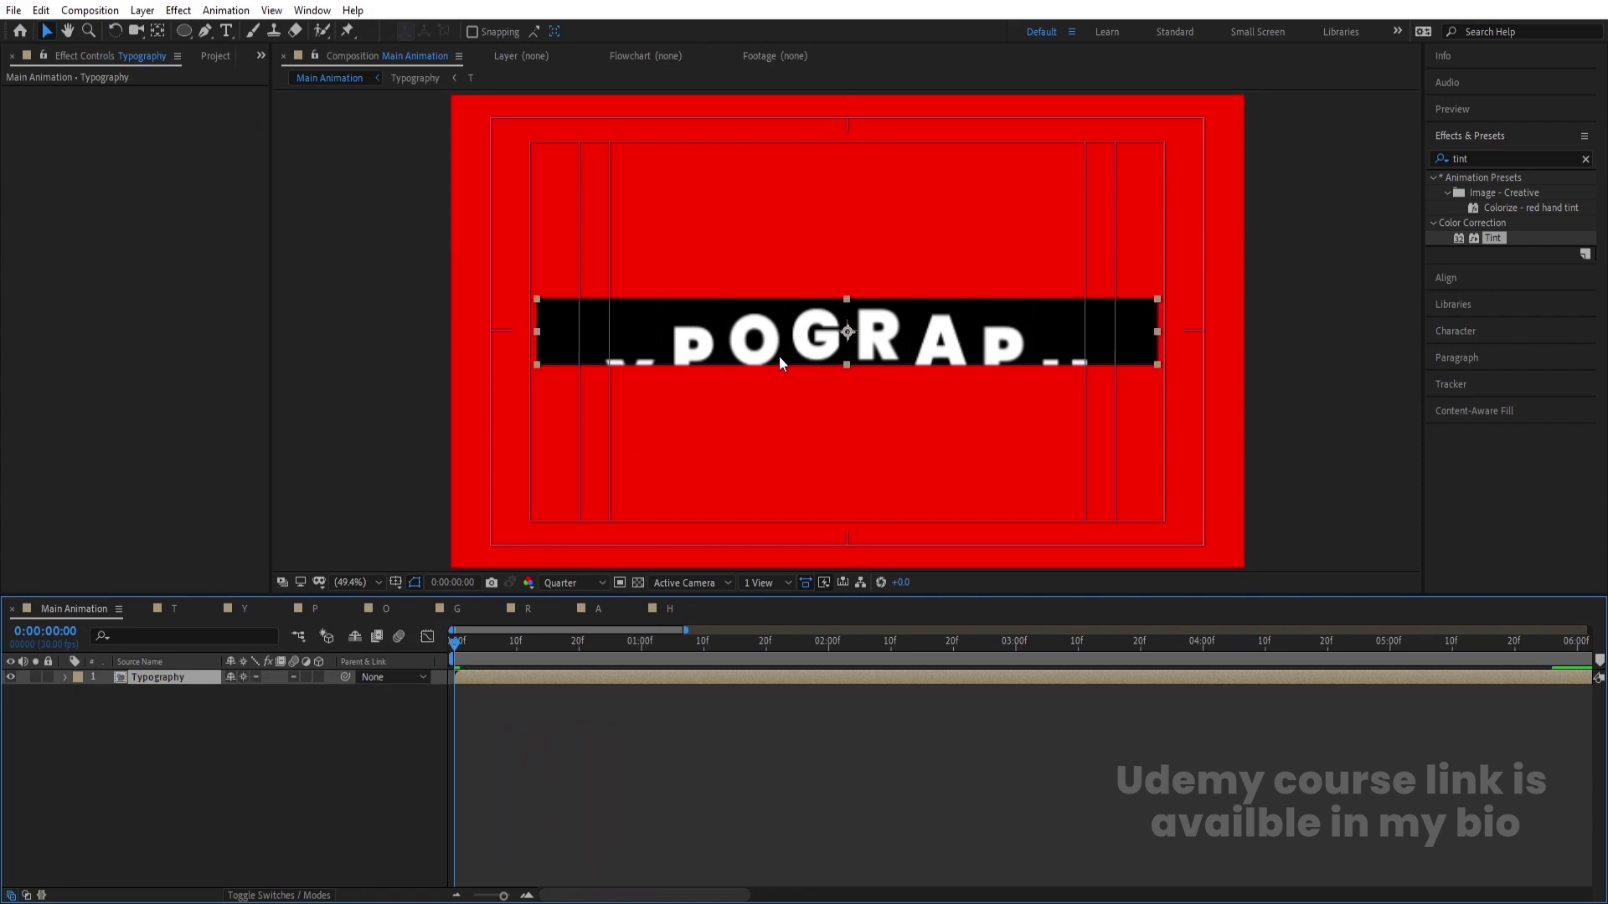
Step: Duplicate the Typography layer three times and stack the copies edge to edge above the original row
key(ctrl+d)
drag(850, 357, 859, 165)
key(ctrl+d)
key(ctrl+d)
click(841, 279)
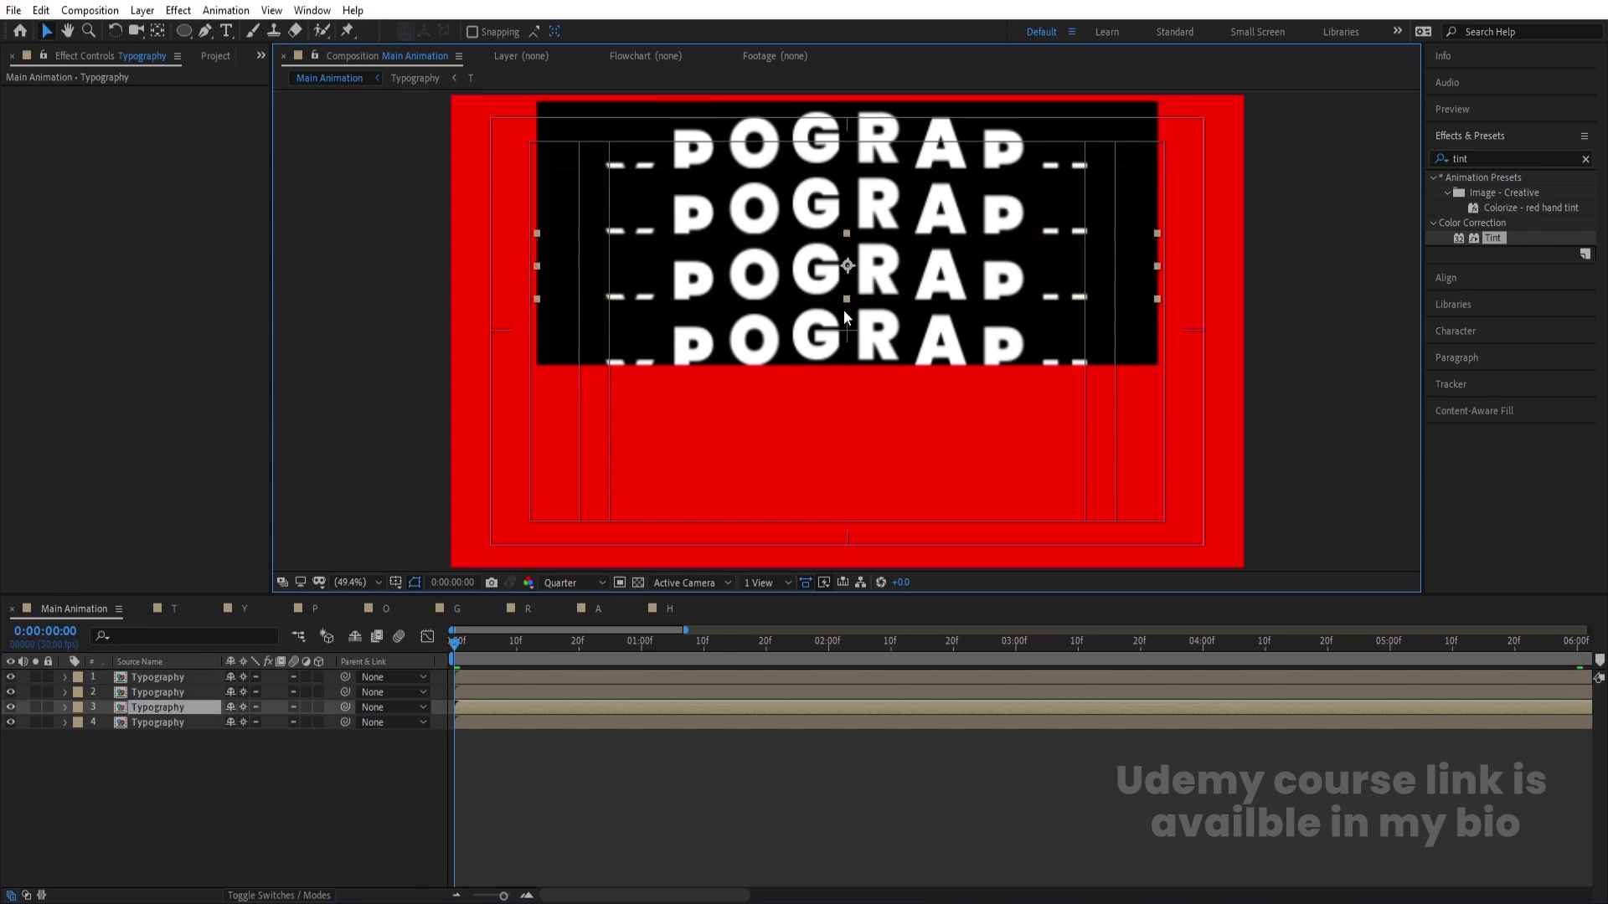
Step: Duplicate the centre Typography row three more times and stack the copies edge to edge below it
click(840, 342)
key(ctrl+d)
drag(853, 329, 853, 383)
key(ctrl+d)
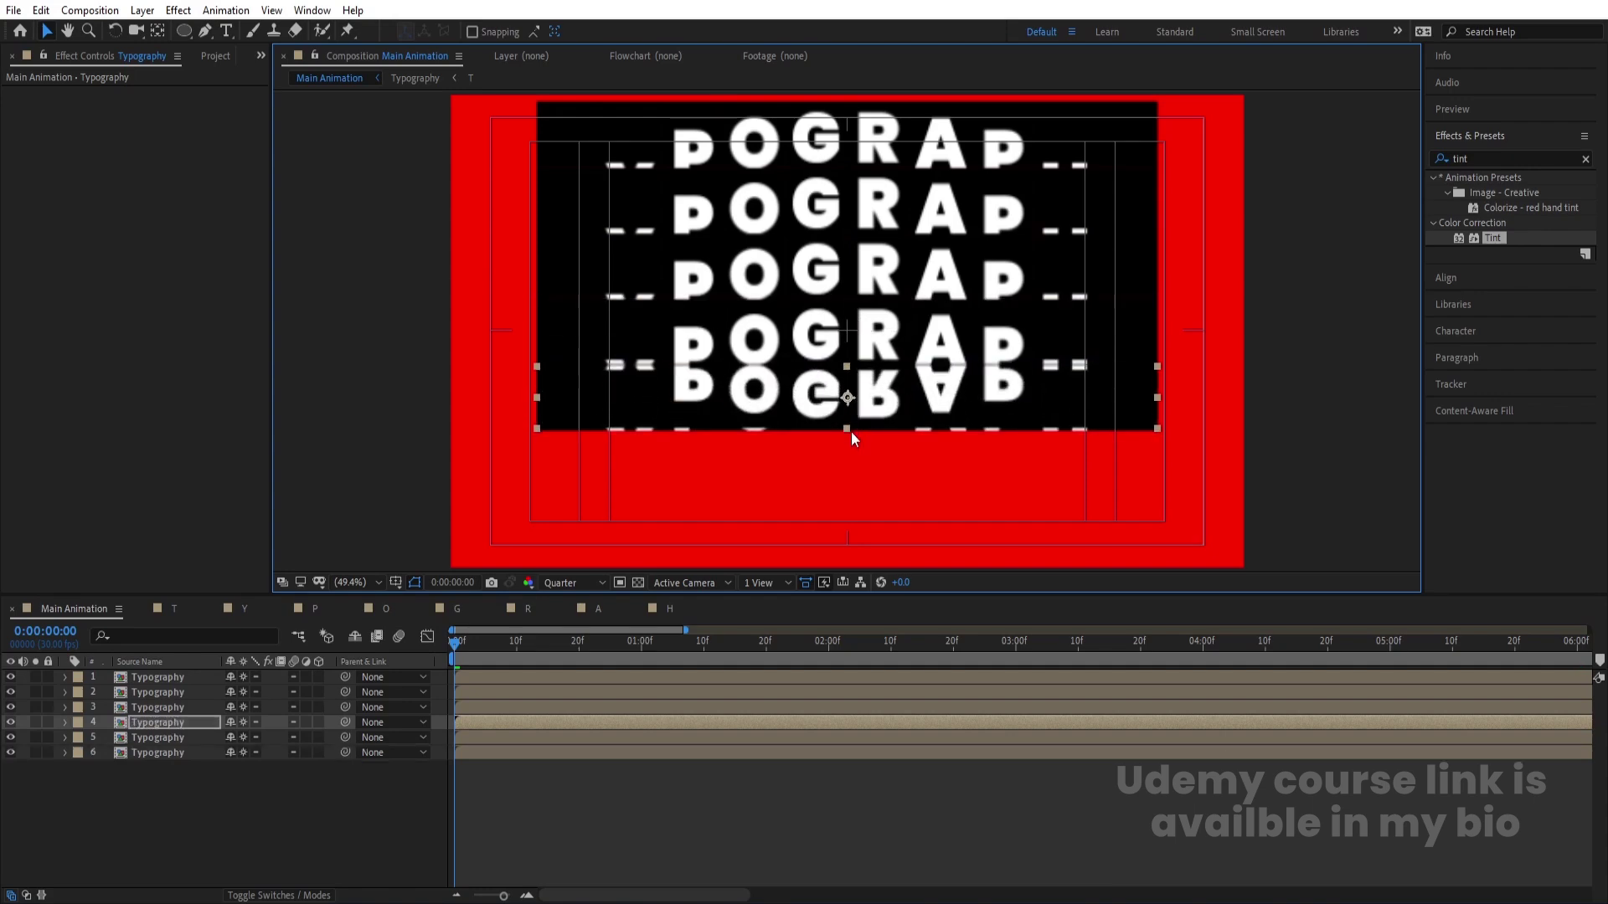
drag(852, 380, 851, 502)
key(ctrl+d)
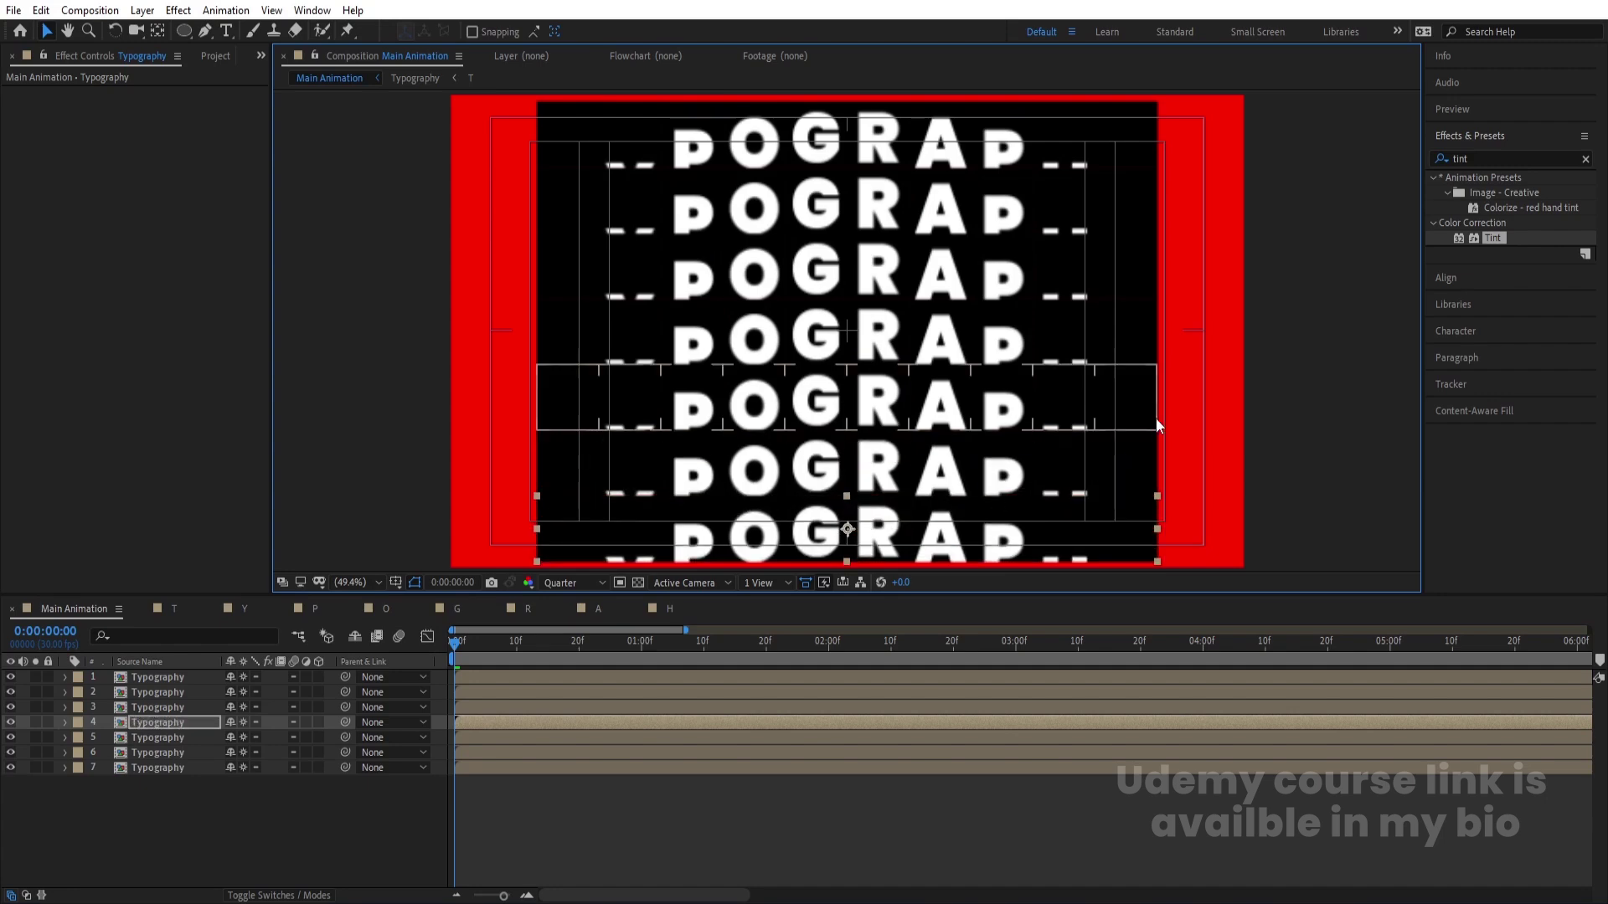
Step: Preview the seven stacked Typography rows in the Main Animation composition
click(375, 810)
key(space)
key(Page_Up)
key(Page_Up)
Step: Shift the two Typography rows directly above and below the centre row to start at frame 5
key(equal)
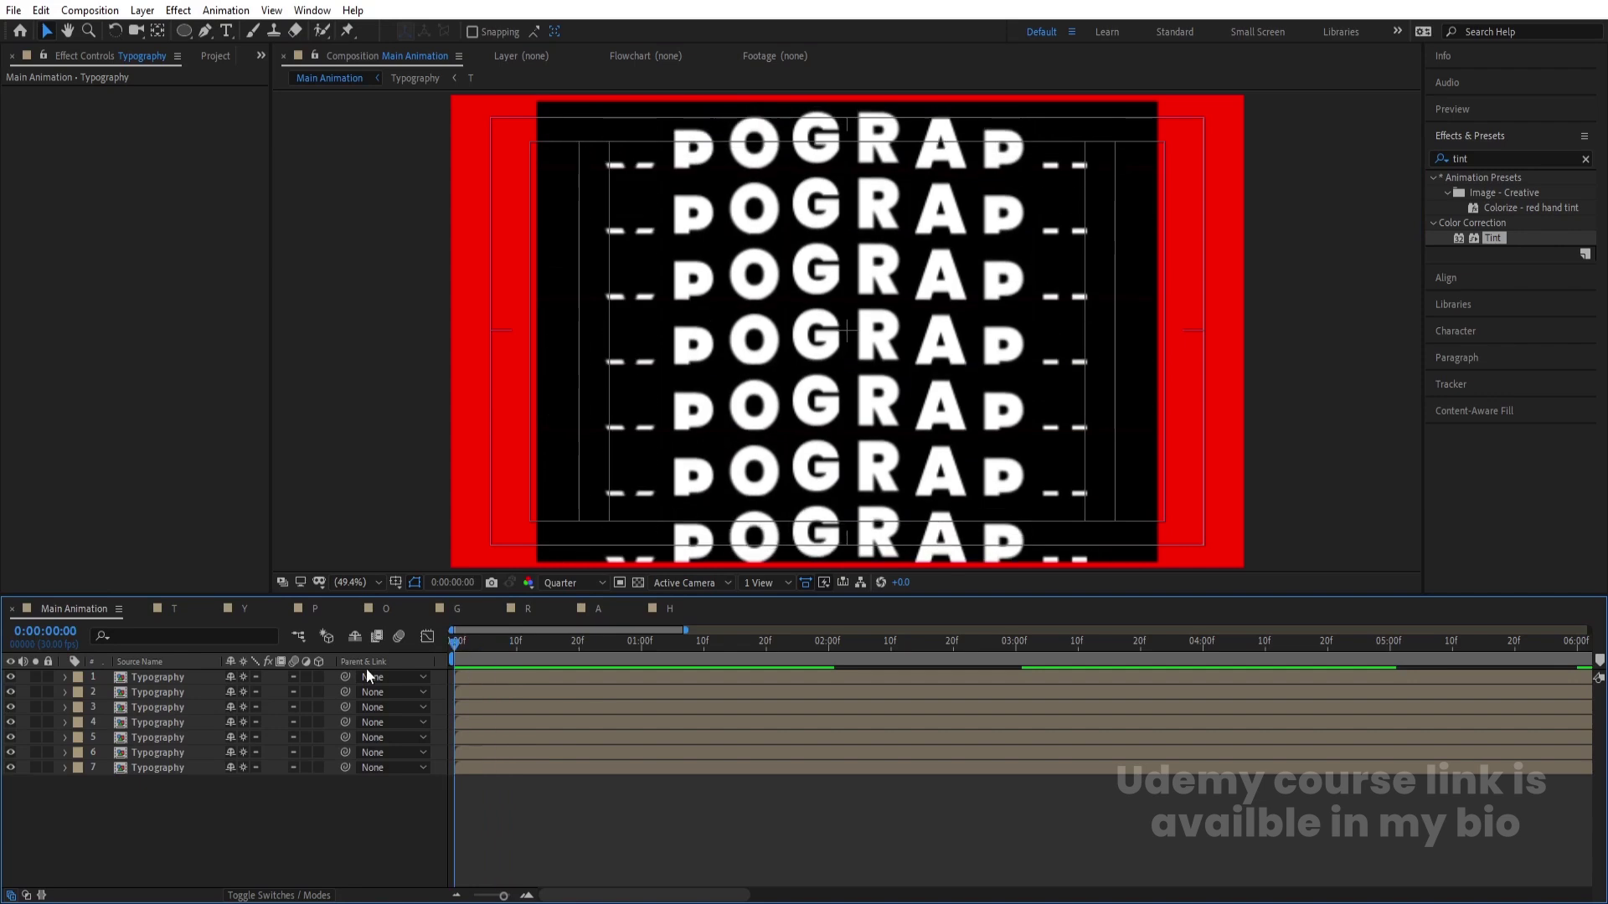
click(515, 641)
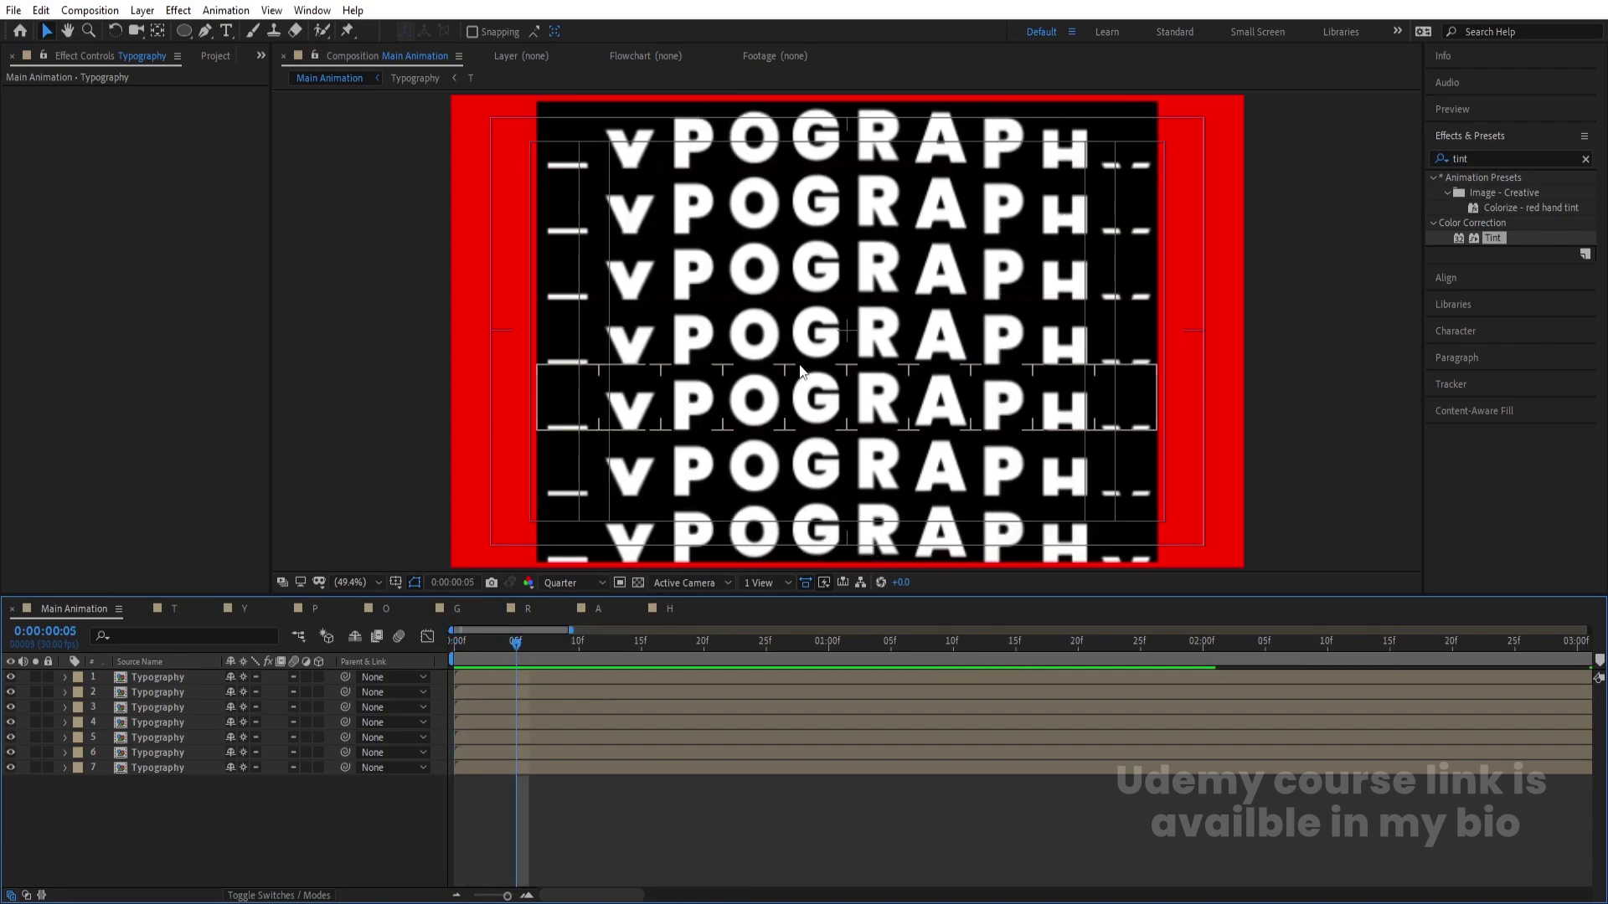
click(849, 400)
shift+click(853, 277)
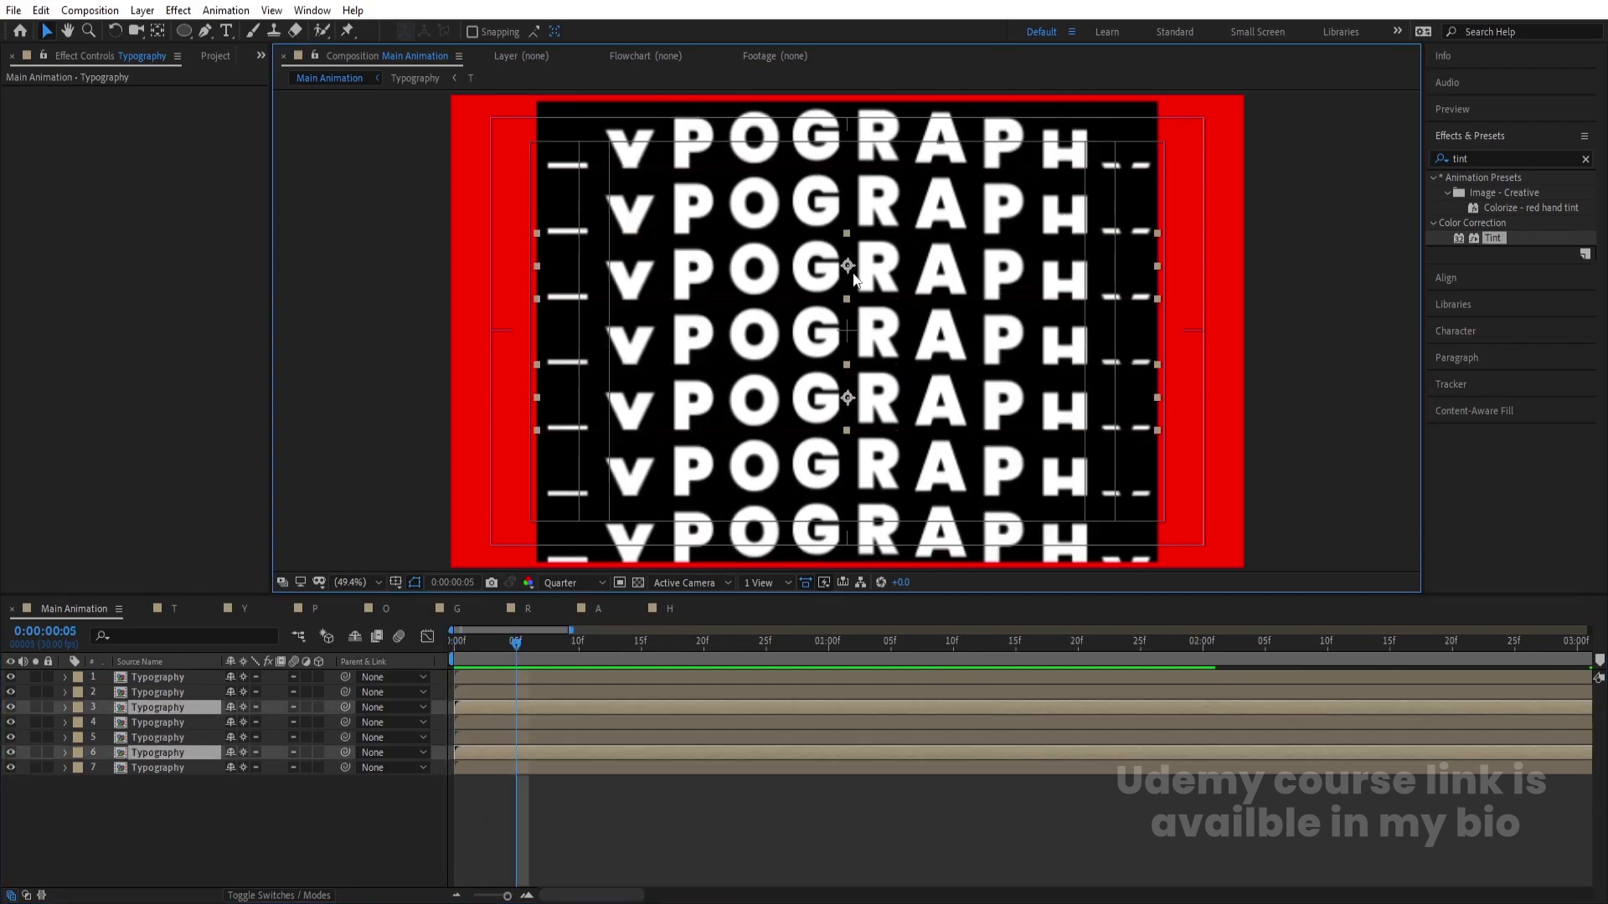
key(bracketleft)
Step: Shift the second Typography rows above and below the centre row to start at frame 10
click(580, 651)
click(842, 220)
shift+click(842, 469)
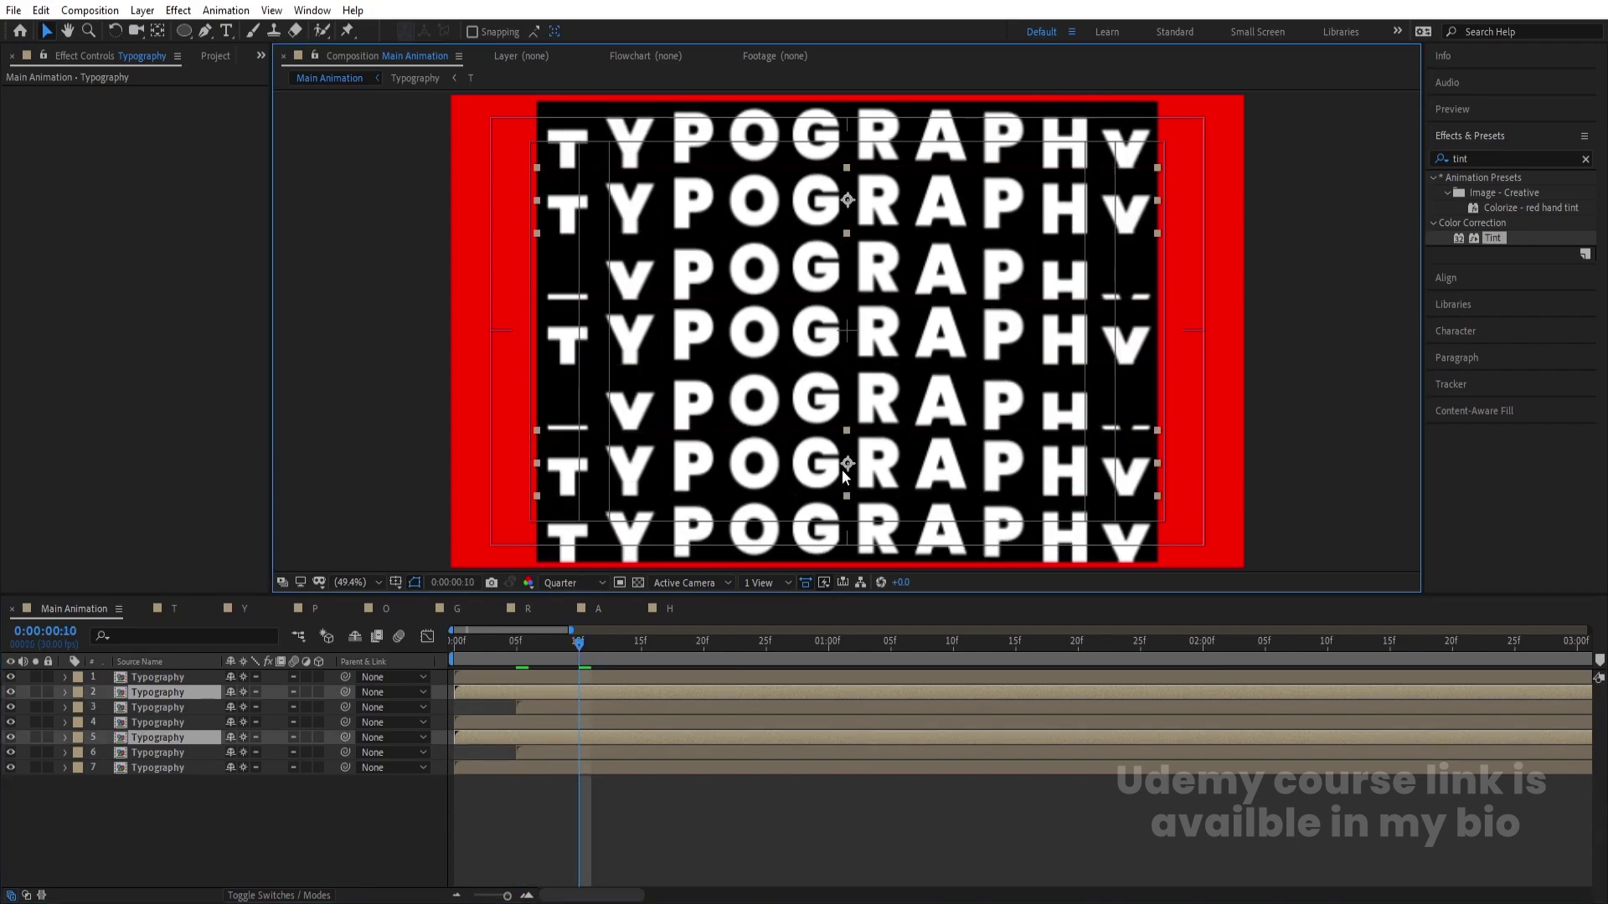
key(bracketleft)
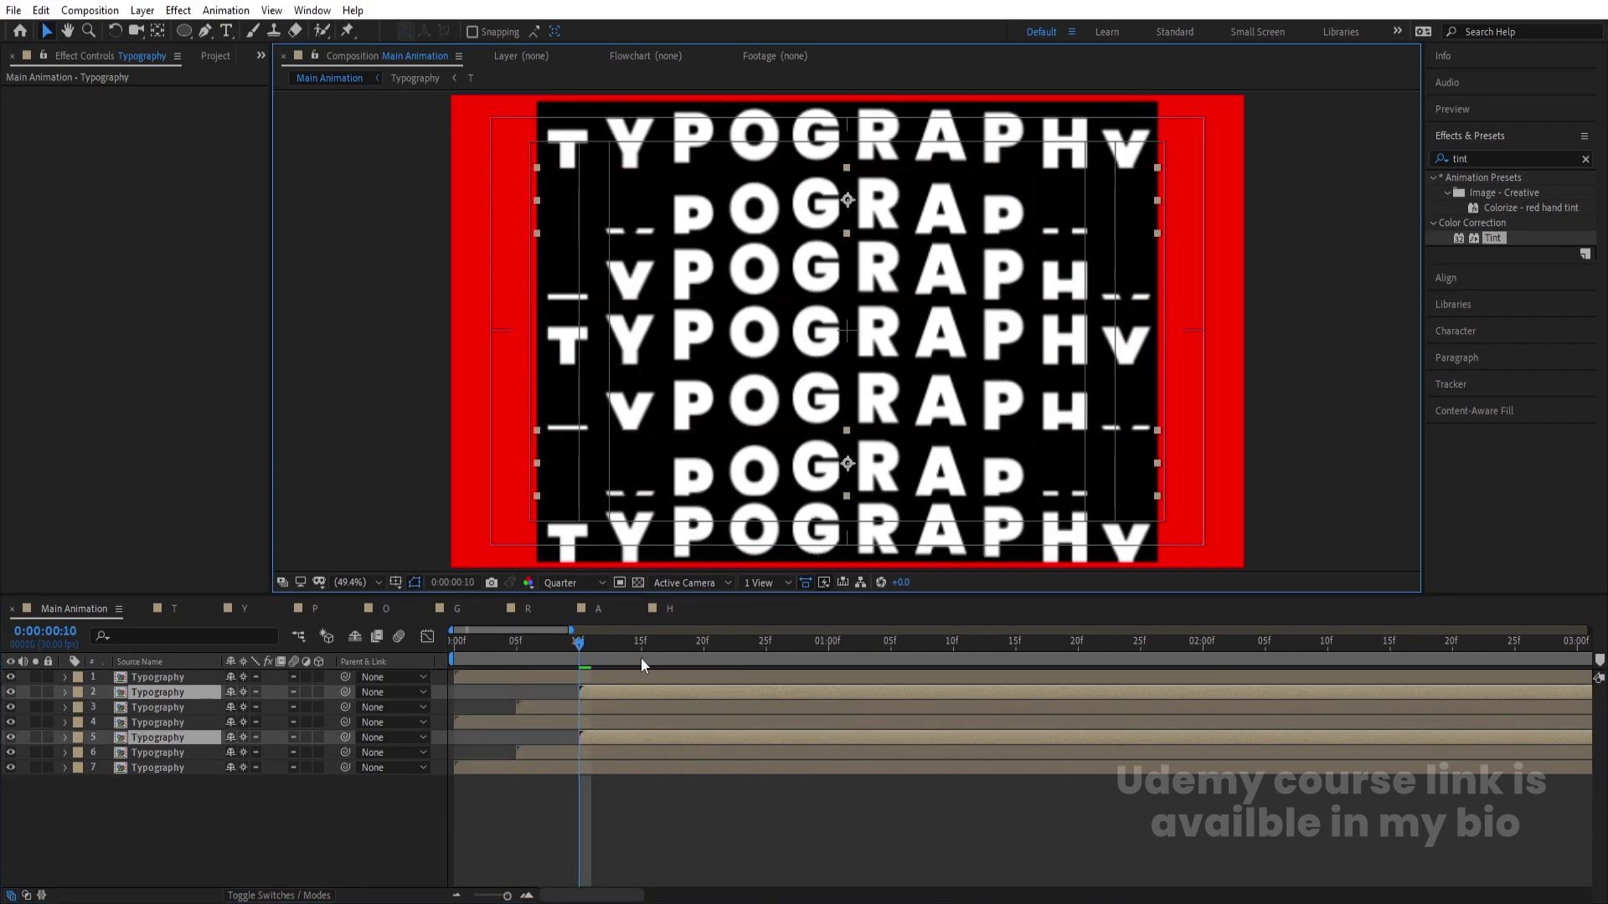
Step: Shift the outermost top and bottom Typography rows to start at frame 15
click(641, 656)
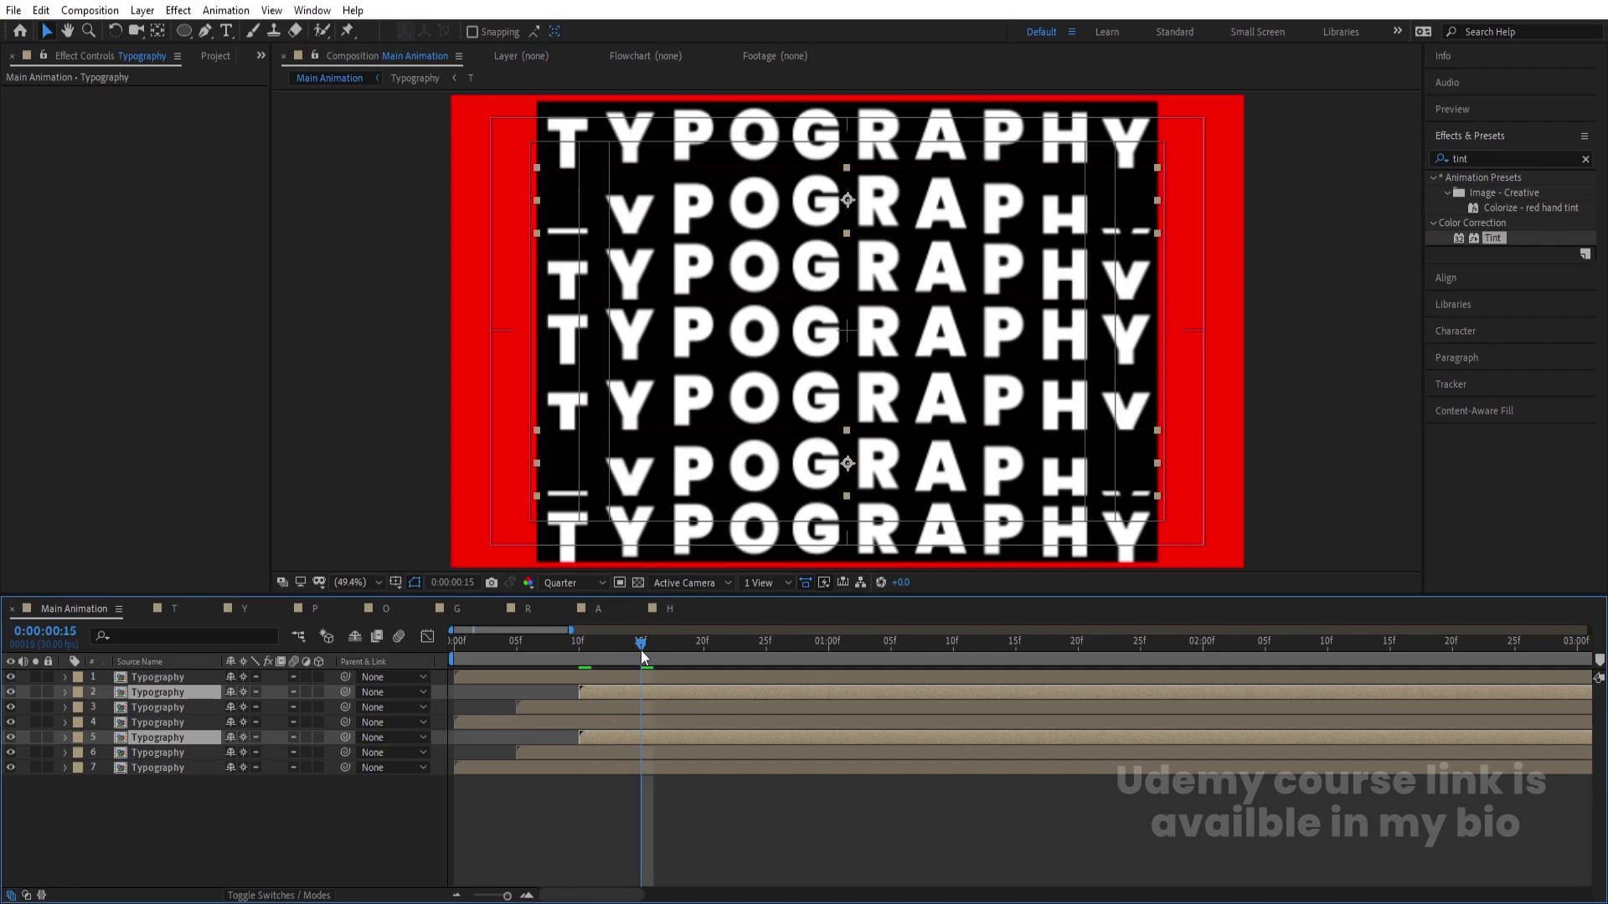
click(850, 543)
shift+click(845, 331)
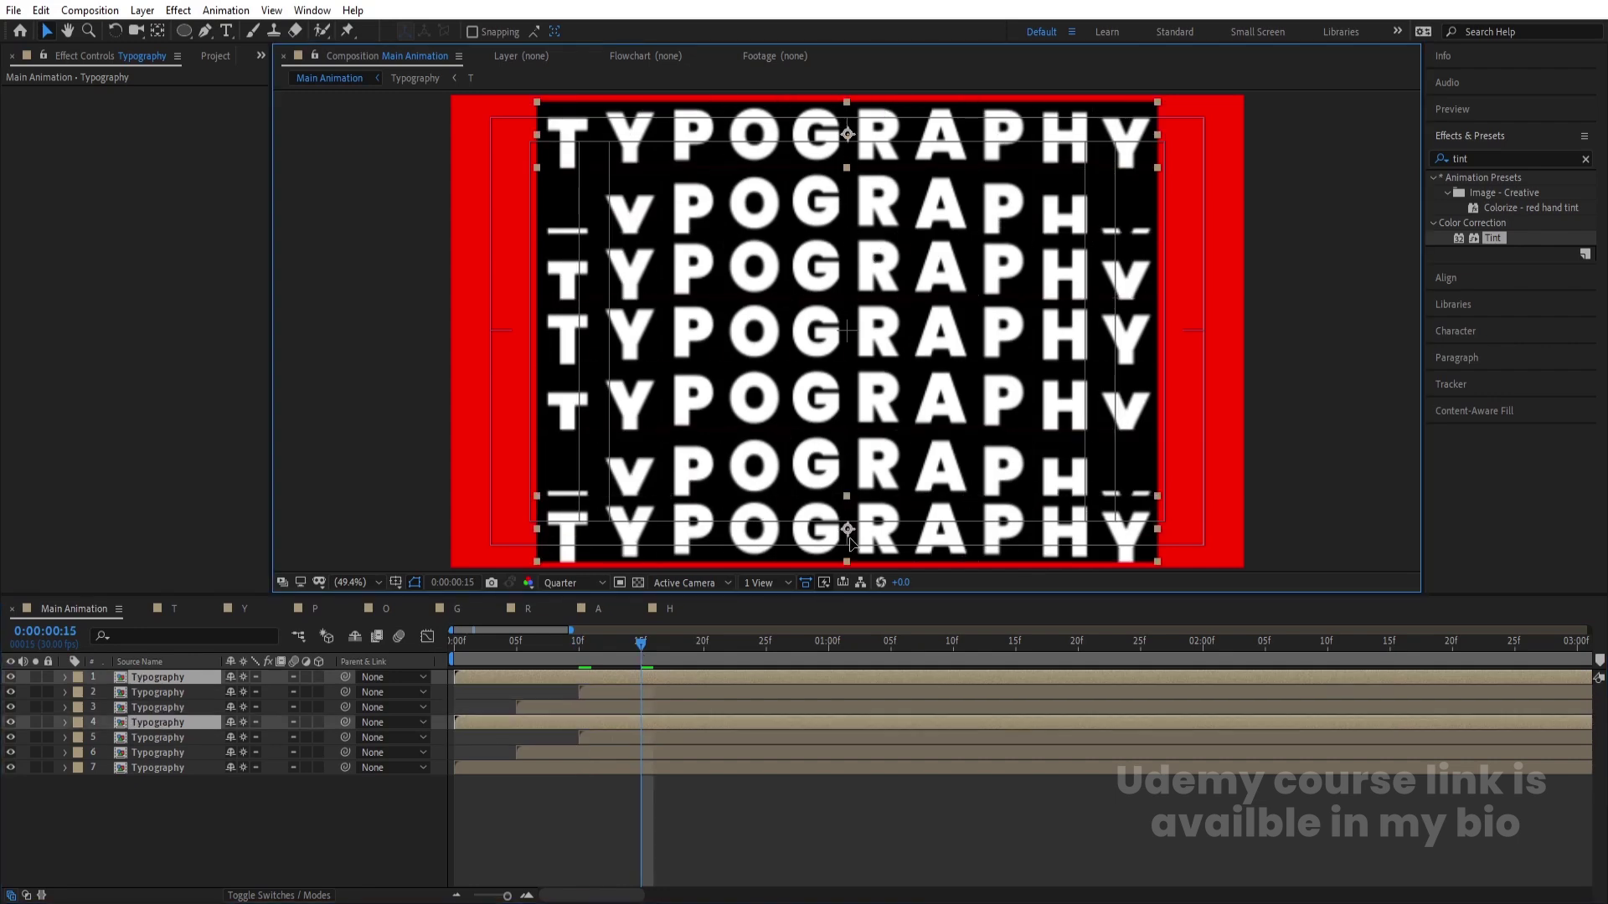
key(bracketleft)
Step: Preview the row-by-row stagger of the Typography layers over several seconds of the timeline
key(space)
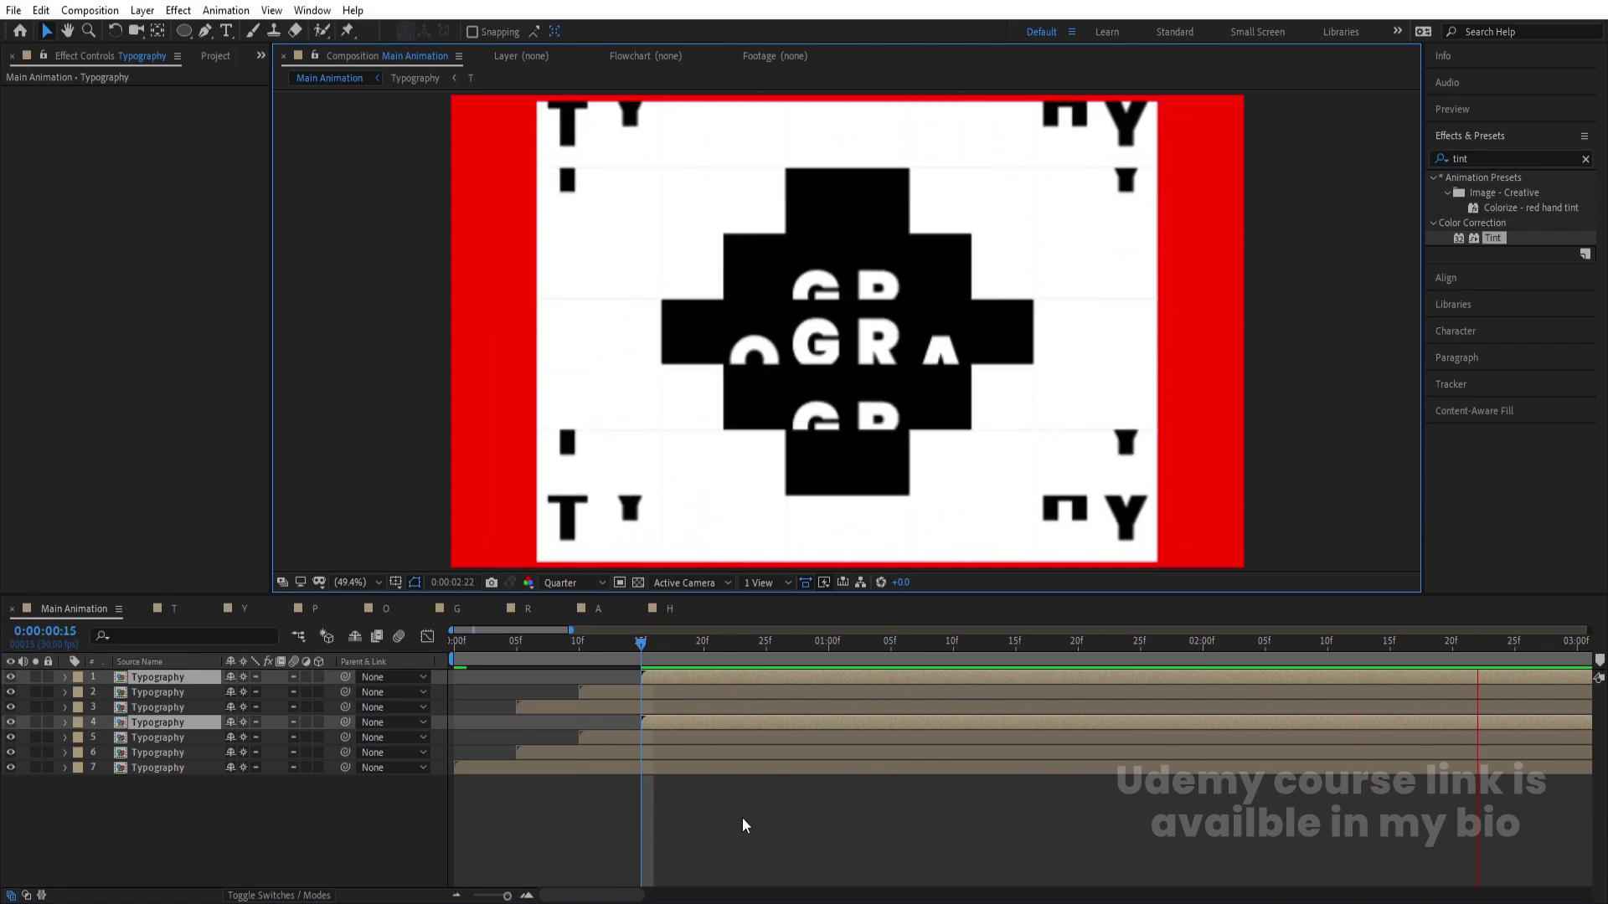
key(space)
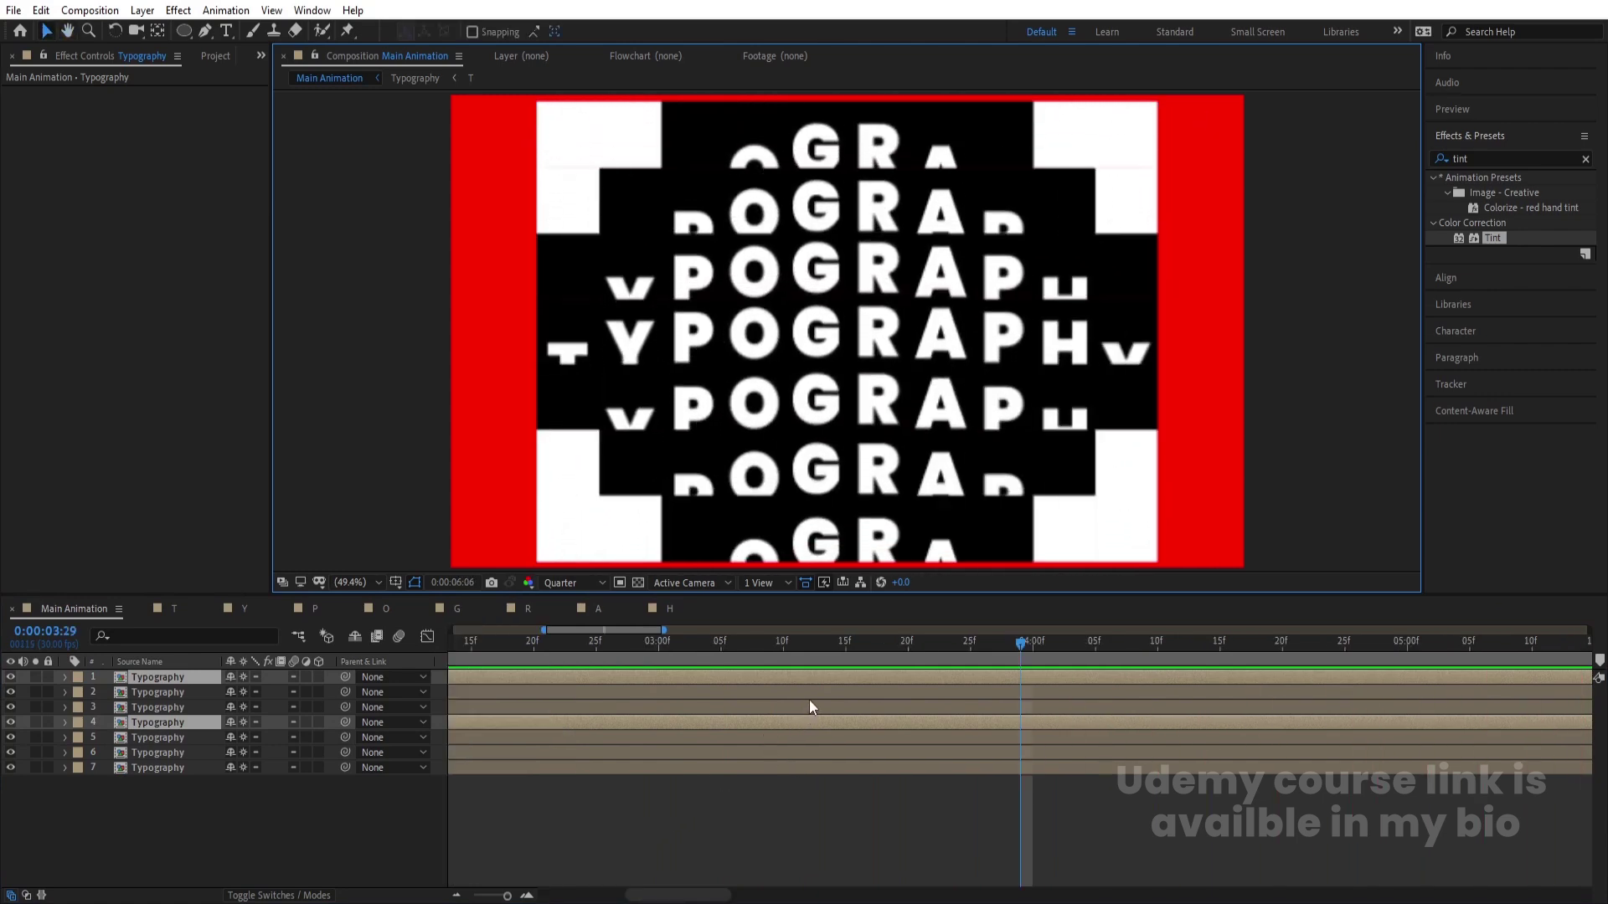
key(minus)
key(minus)
key(minus)
key(minus)
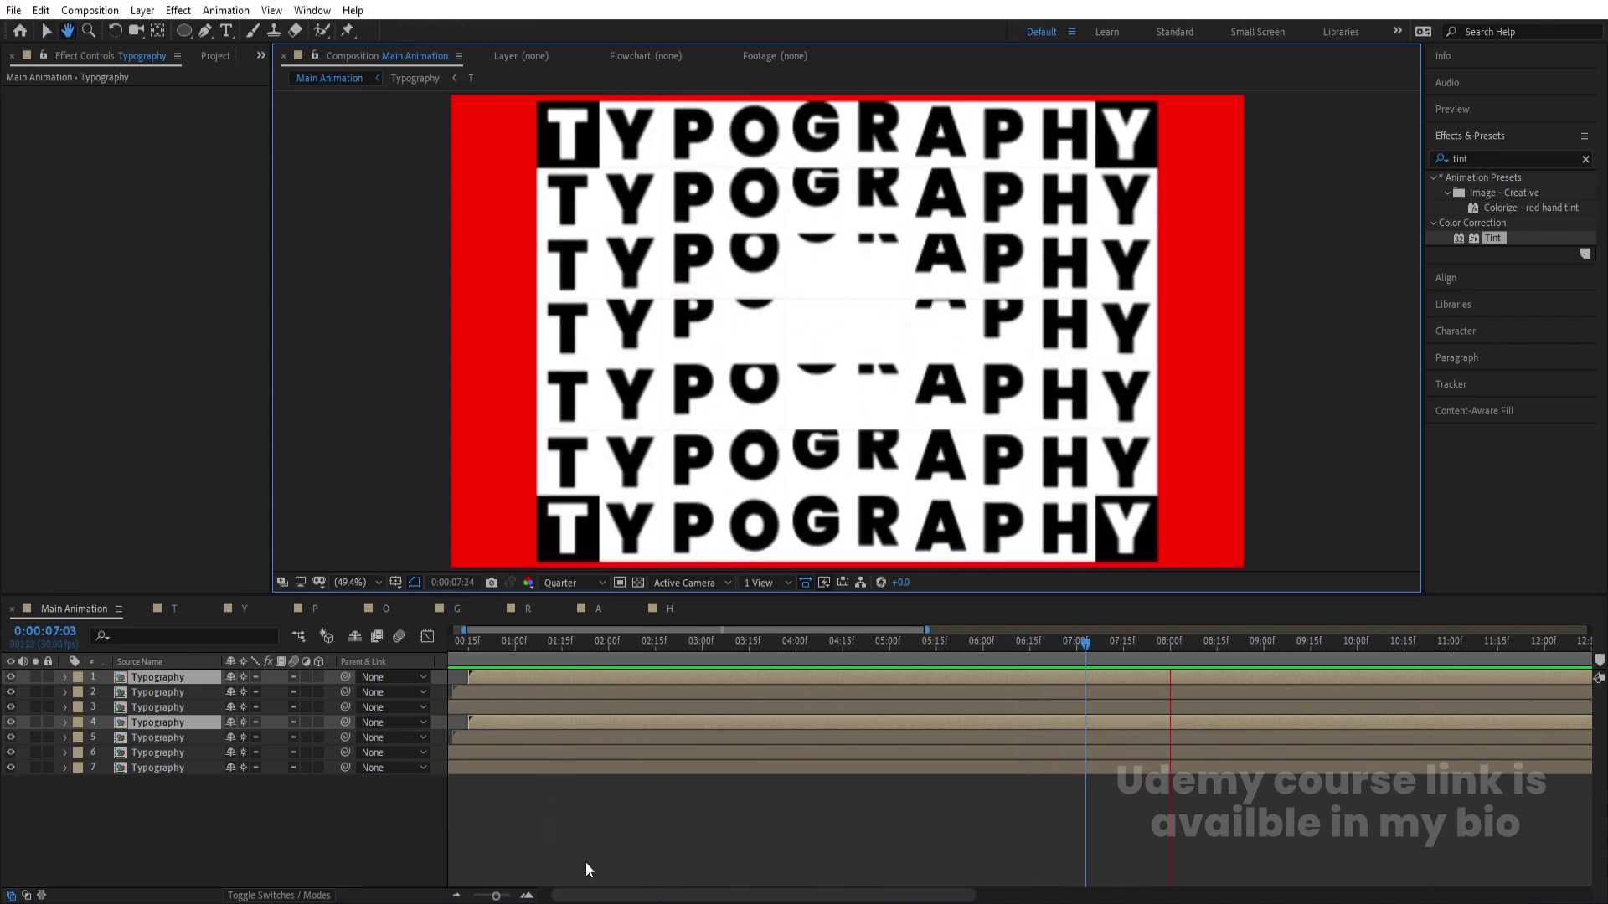
Step: Trim the start of all Typography layers at frame 15, move them to the beginning of the composition and preview the result
click(470, 641)
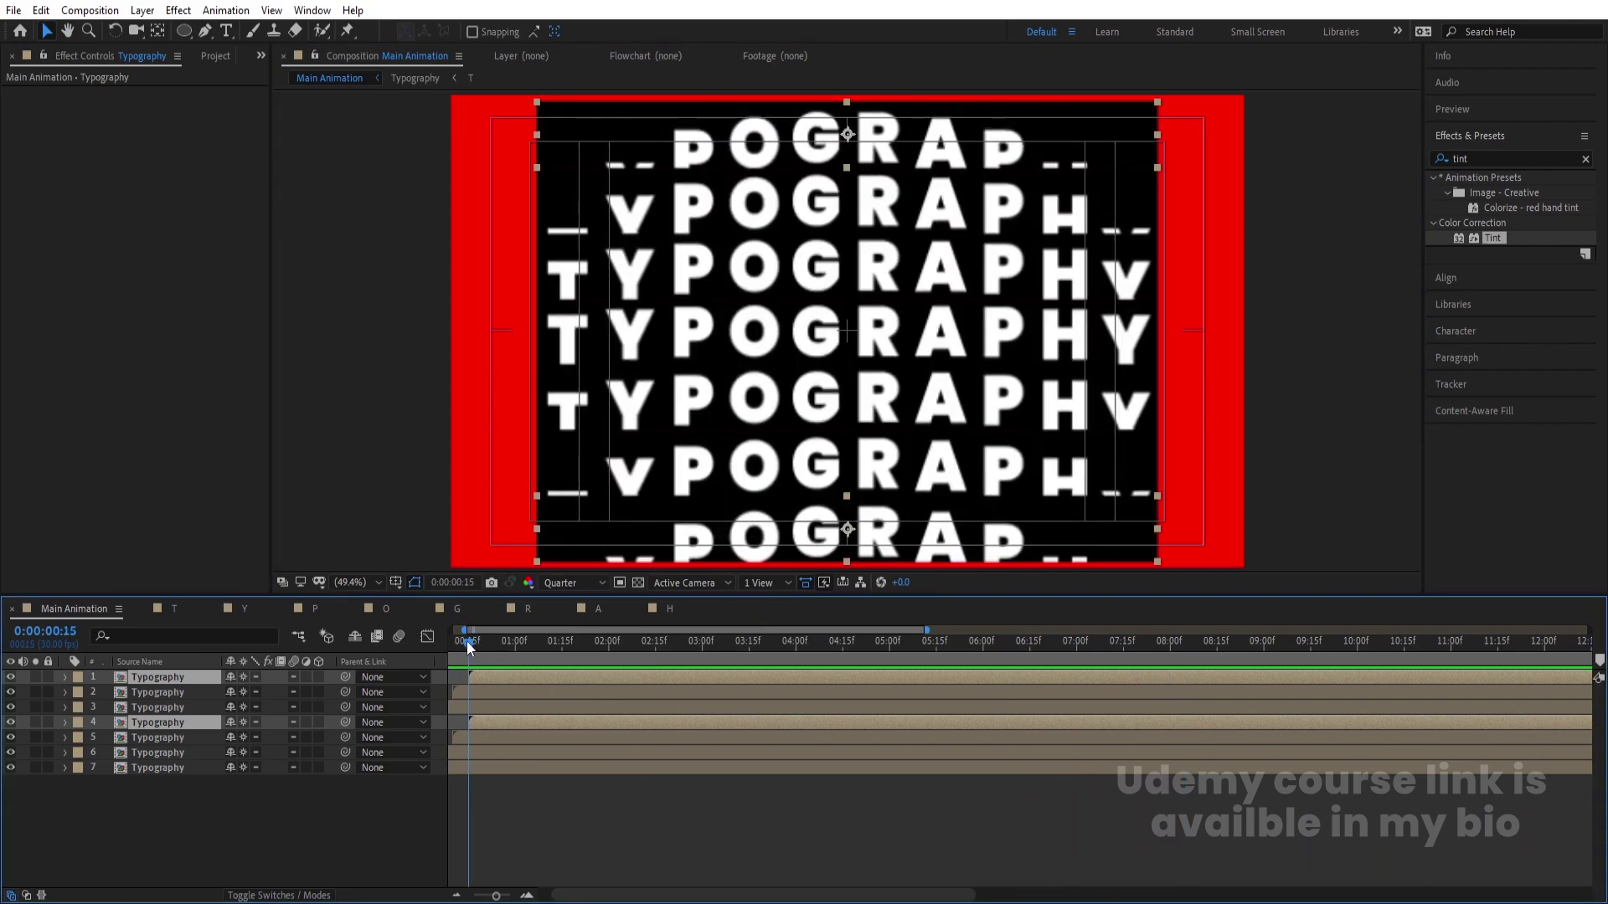
click(509, 805)
key(ctrl+a)
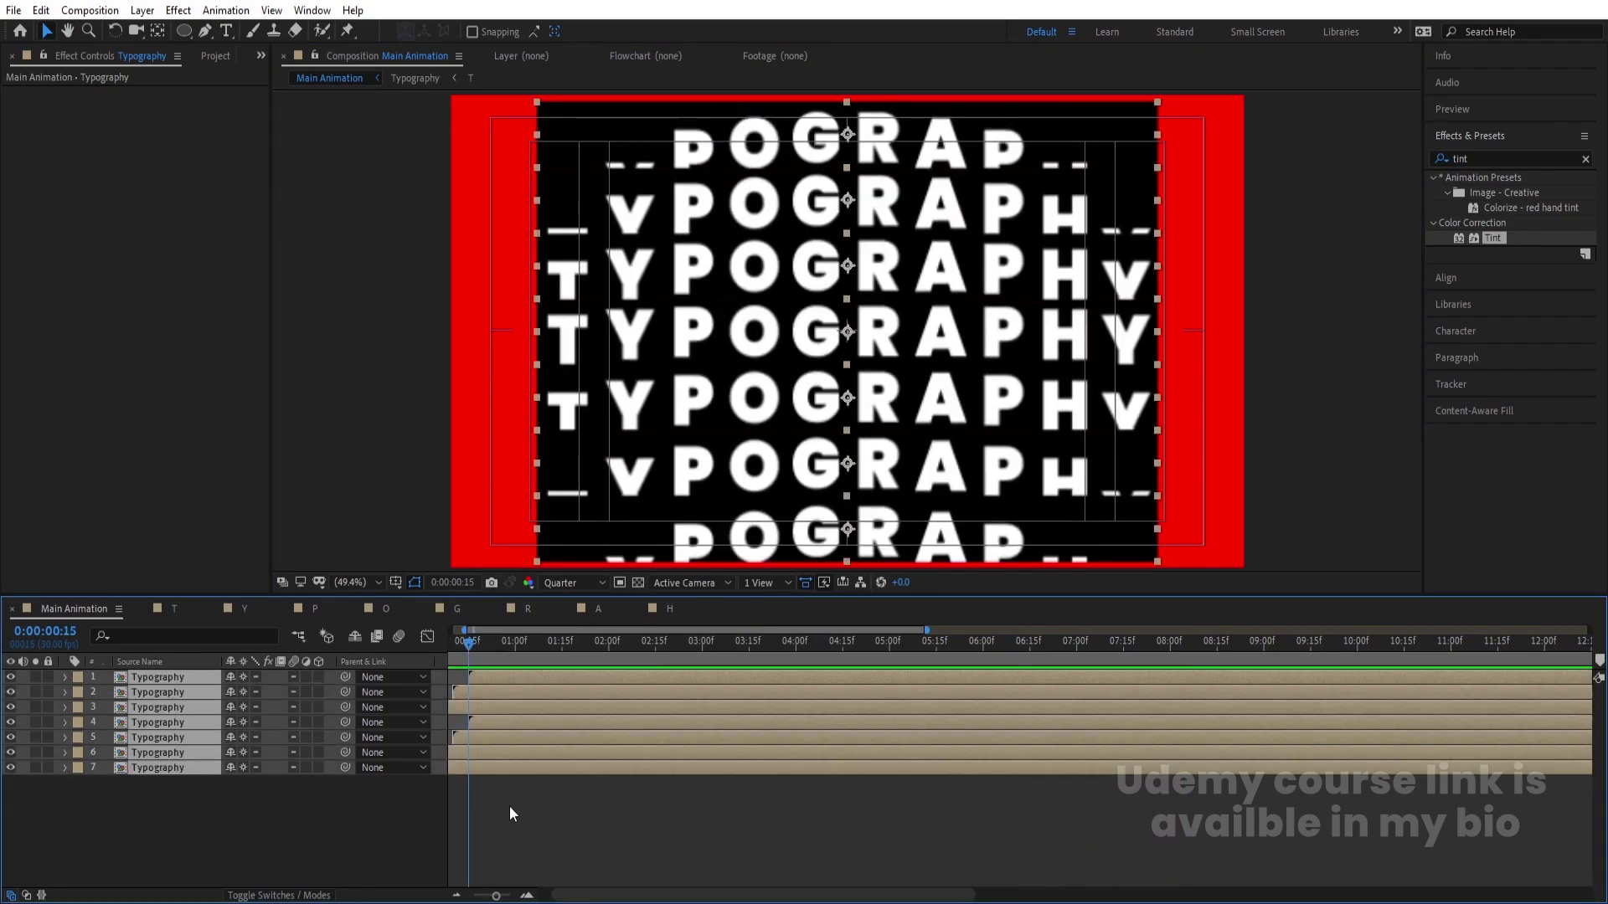
key(alt+bracketleft)
key(Home)
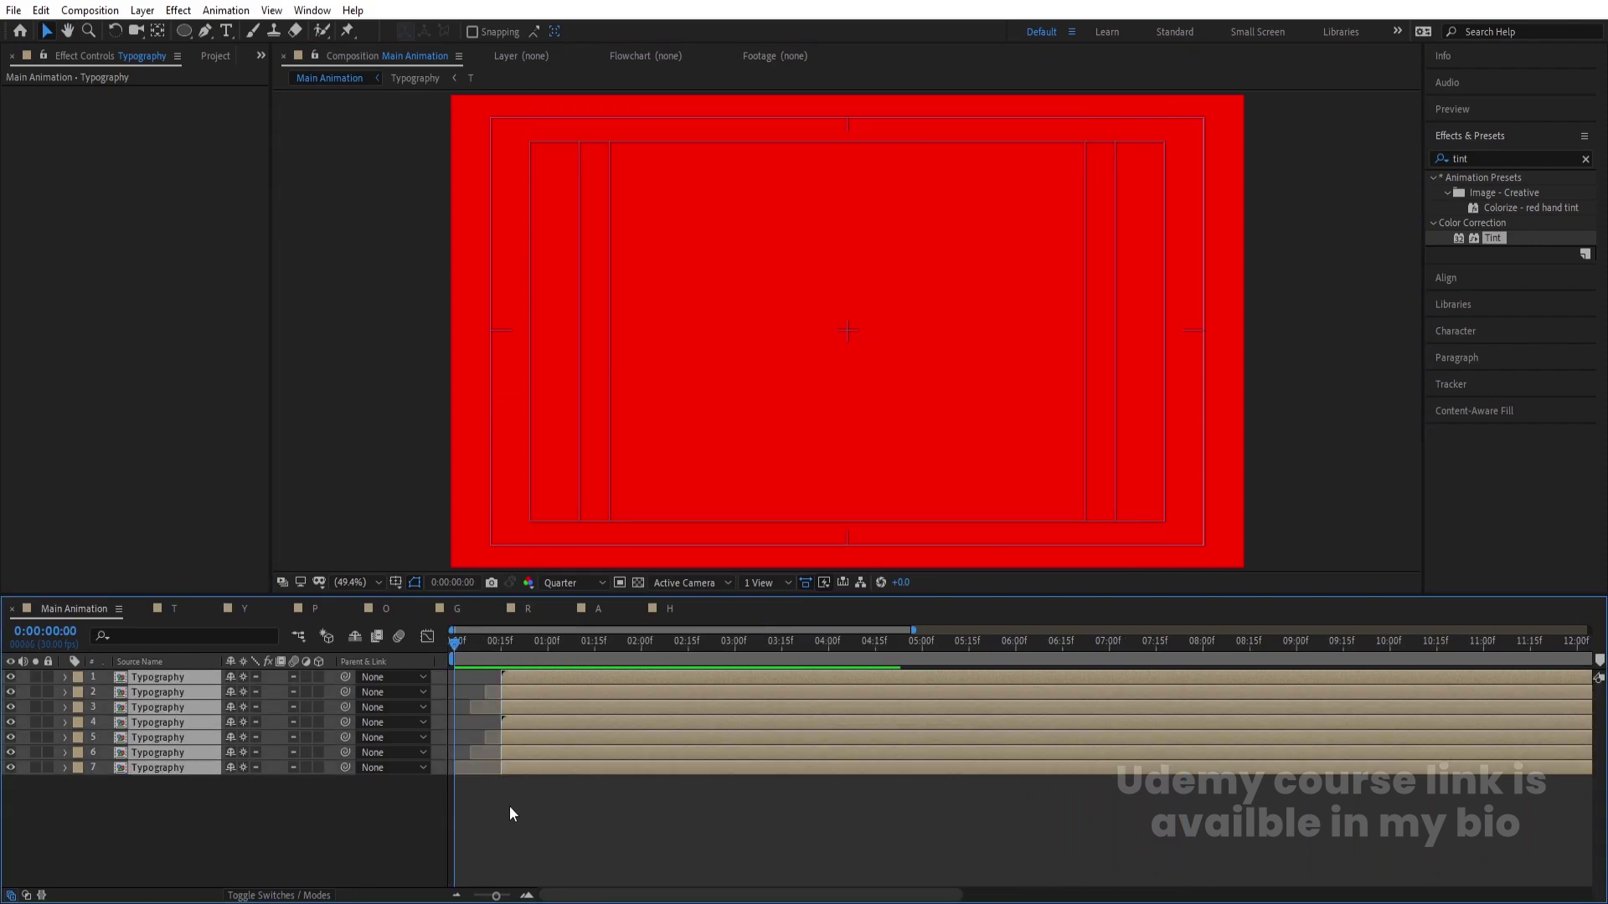
key(bracketleft)
click(509, 806)
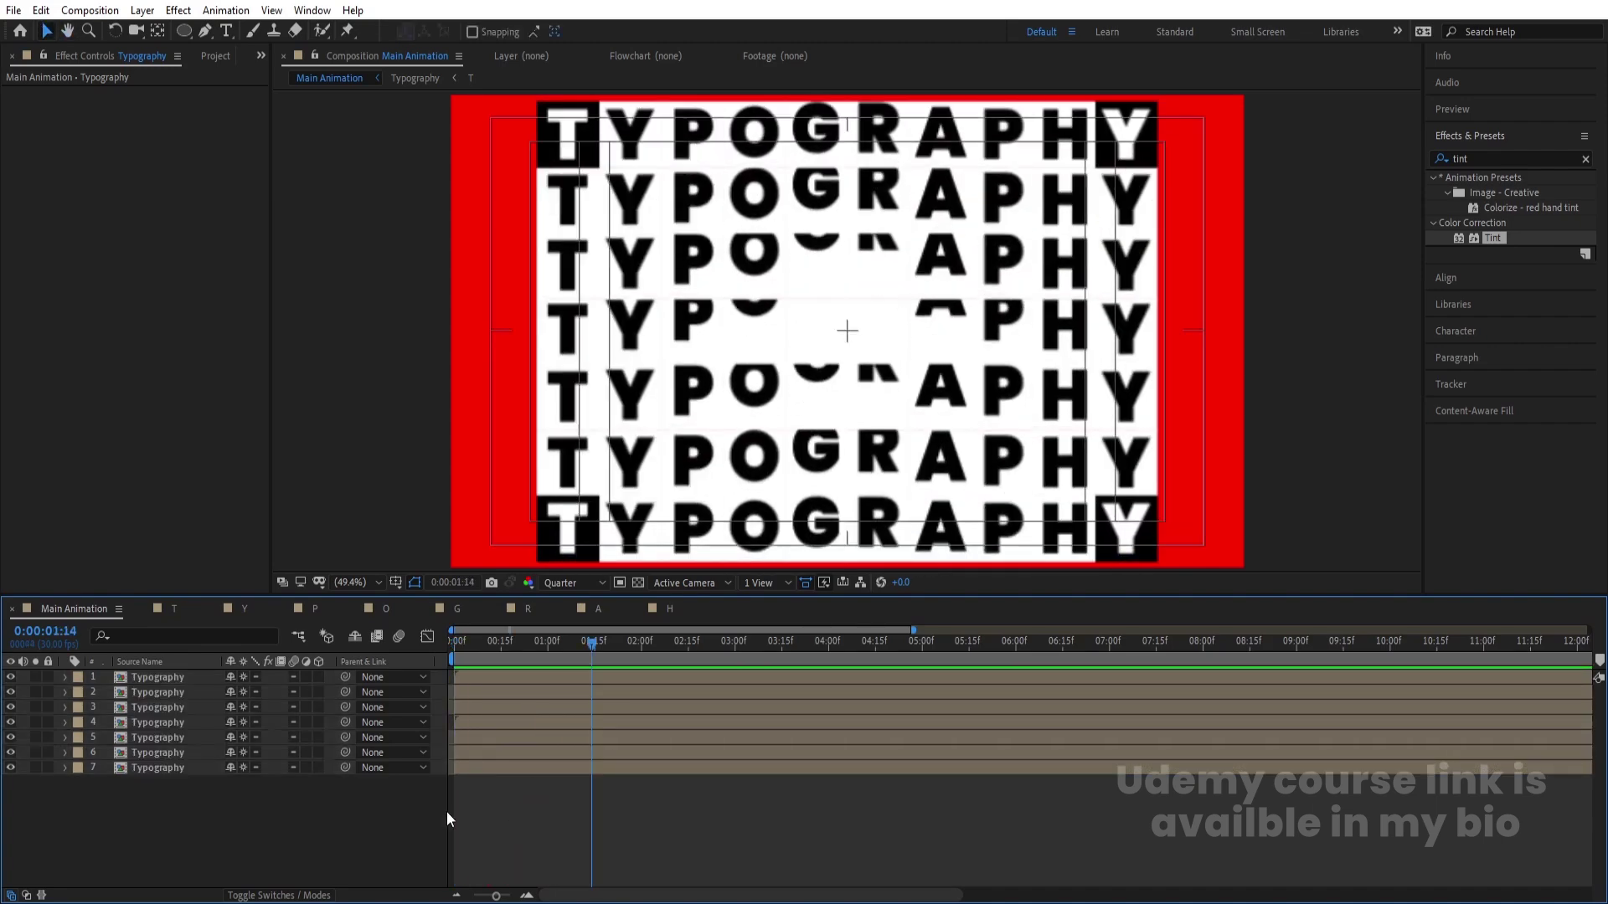
key(space)
Step: Pre-compose all seven Typography layers into one composition, moving all attributes and keeping the default name
drag(205, 829, 146, 676)
key(ctrl+shift+c)
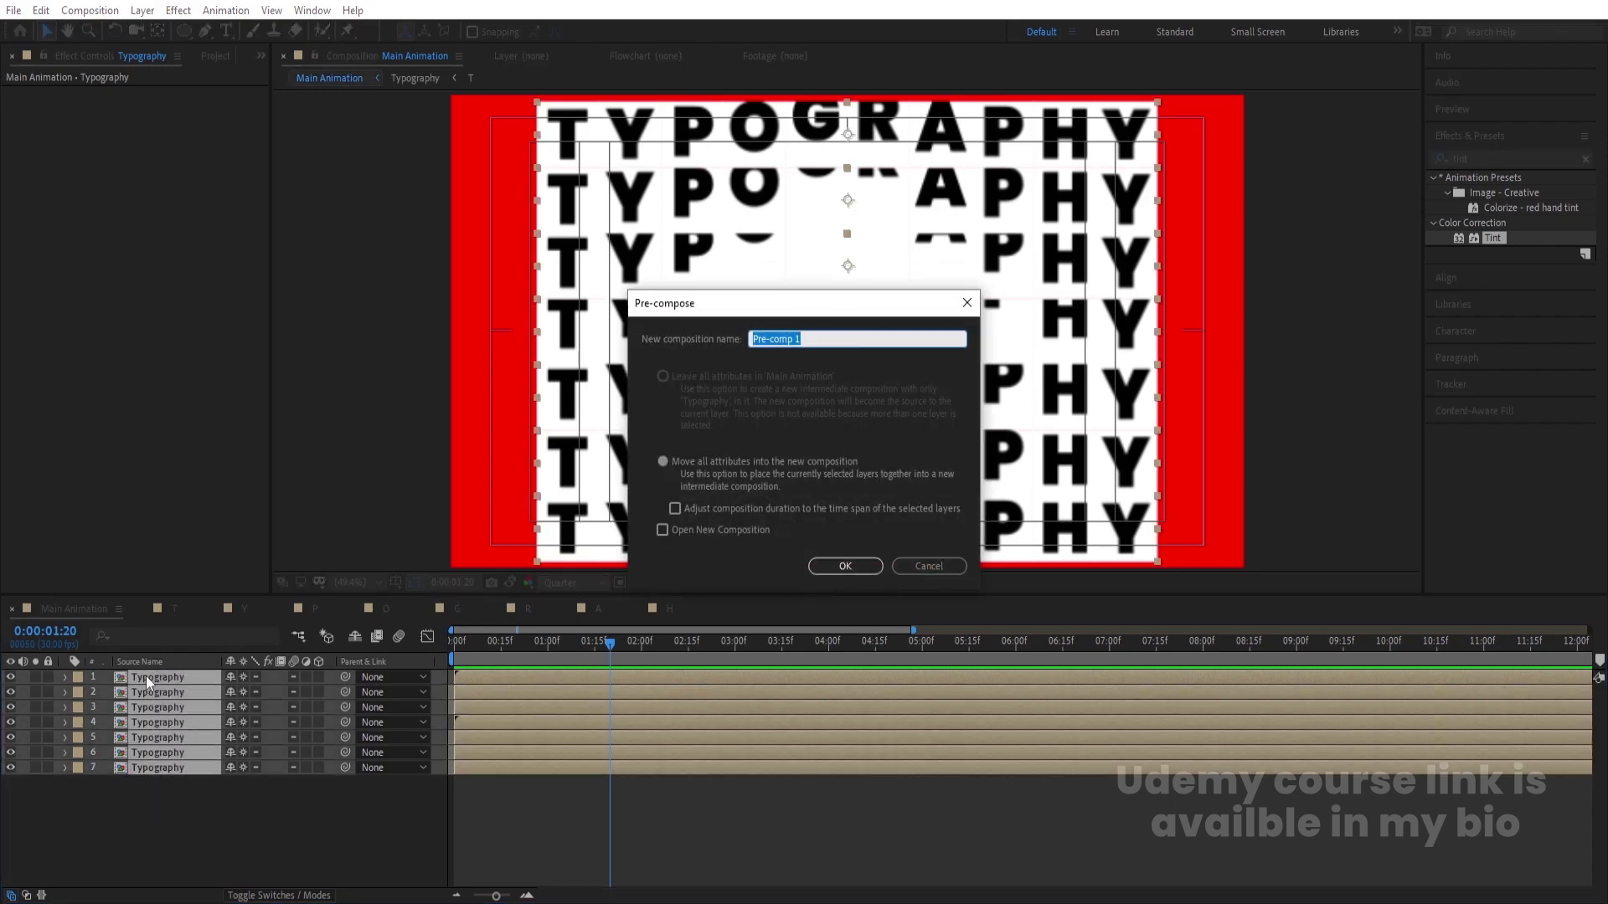
key(Return)
Step: Duplicate the pre-composed layer and scale the lower copy to 145% as a background
key(ctrl+d)
click(164, 692)
key(s)
drag(251, 708, 286, 759)
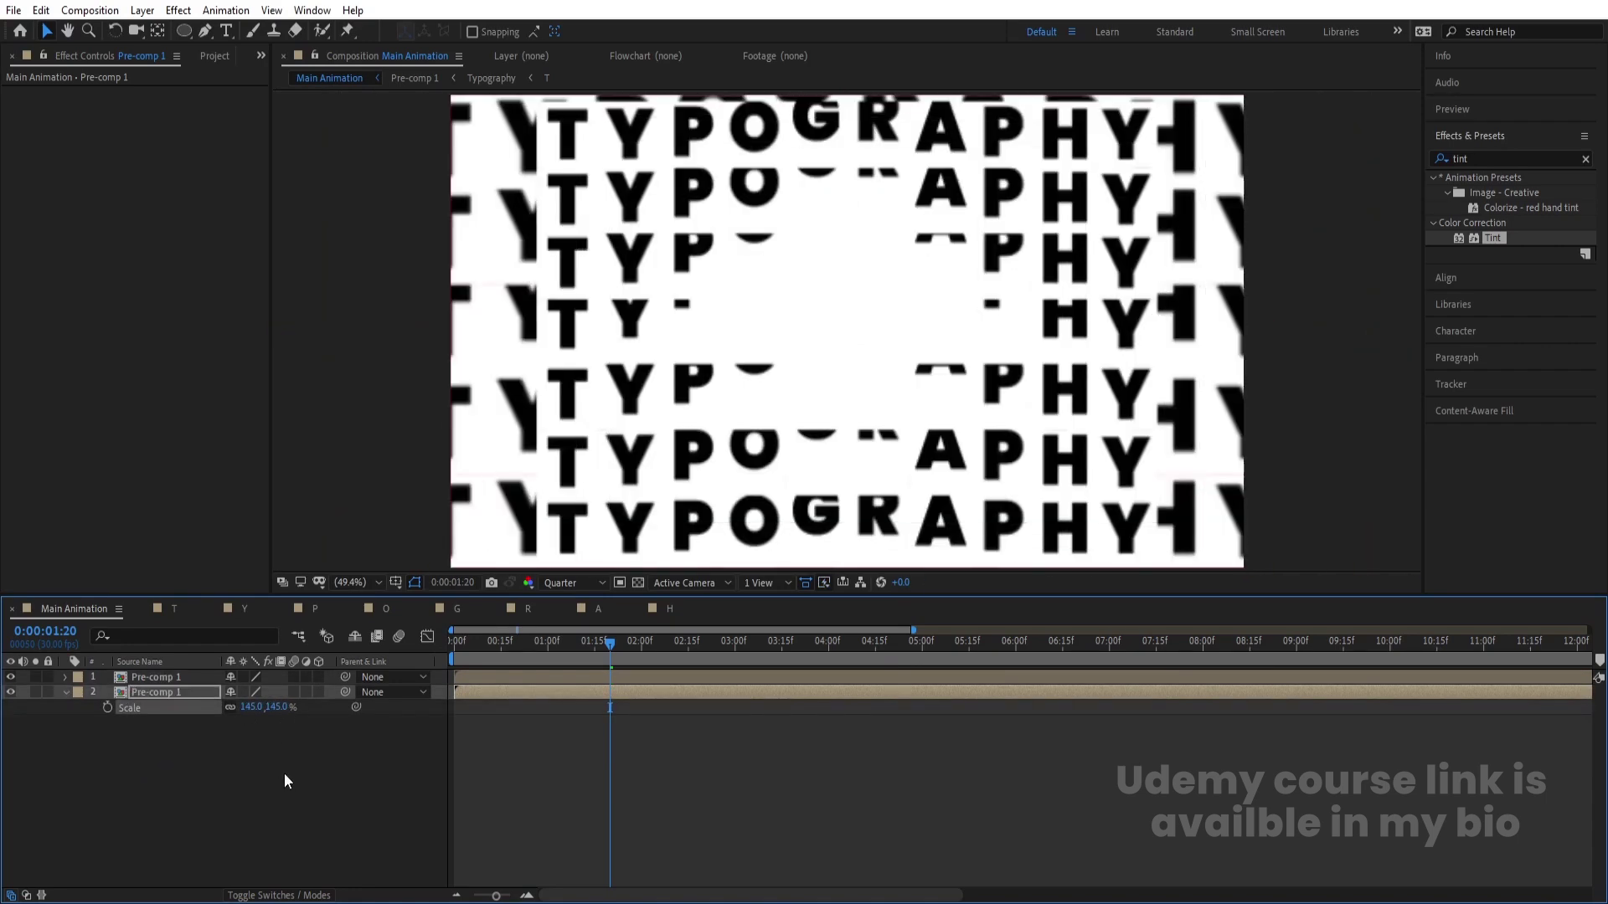
Step: Preview the animation with the enlarged background copy from the start of the composition
key(space)
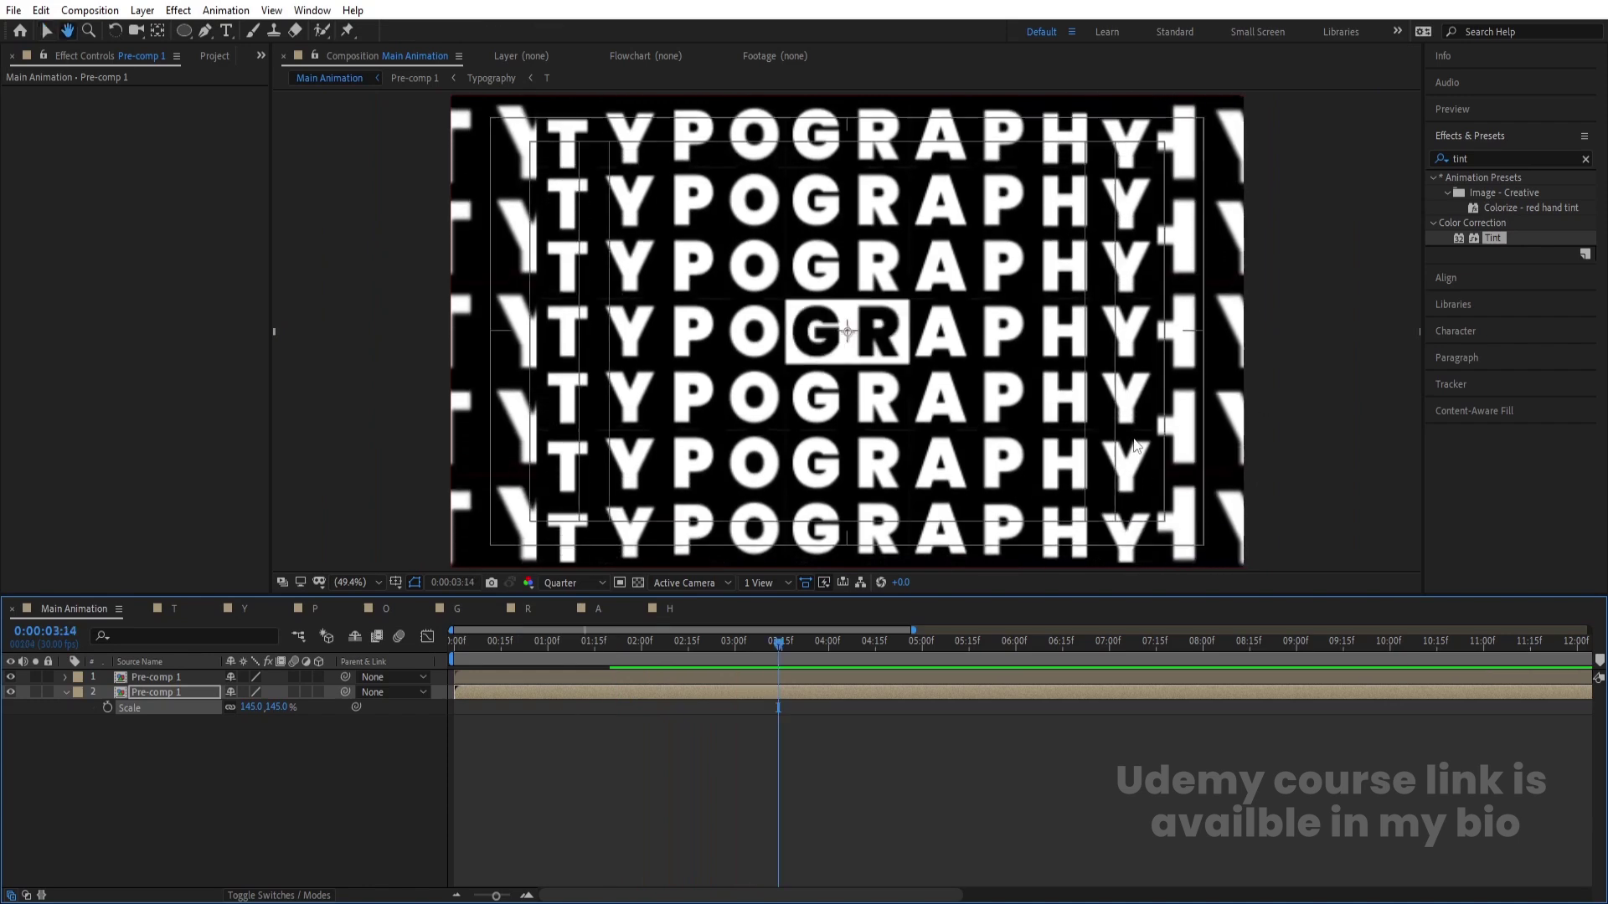
drag(514, 642, 401, 656)
key(space)
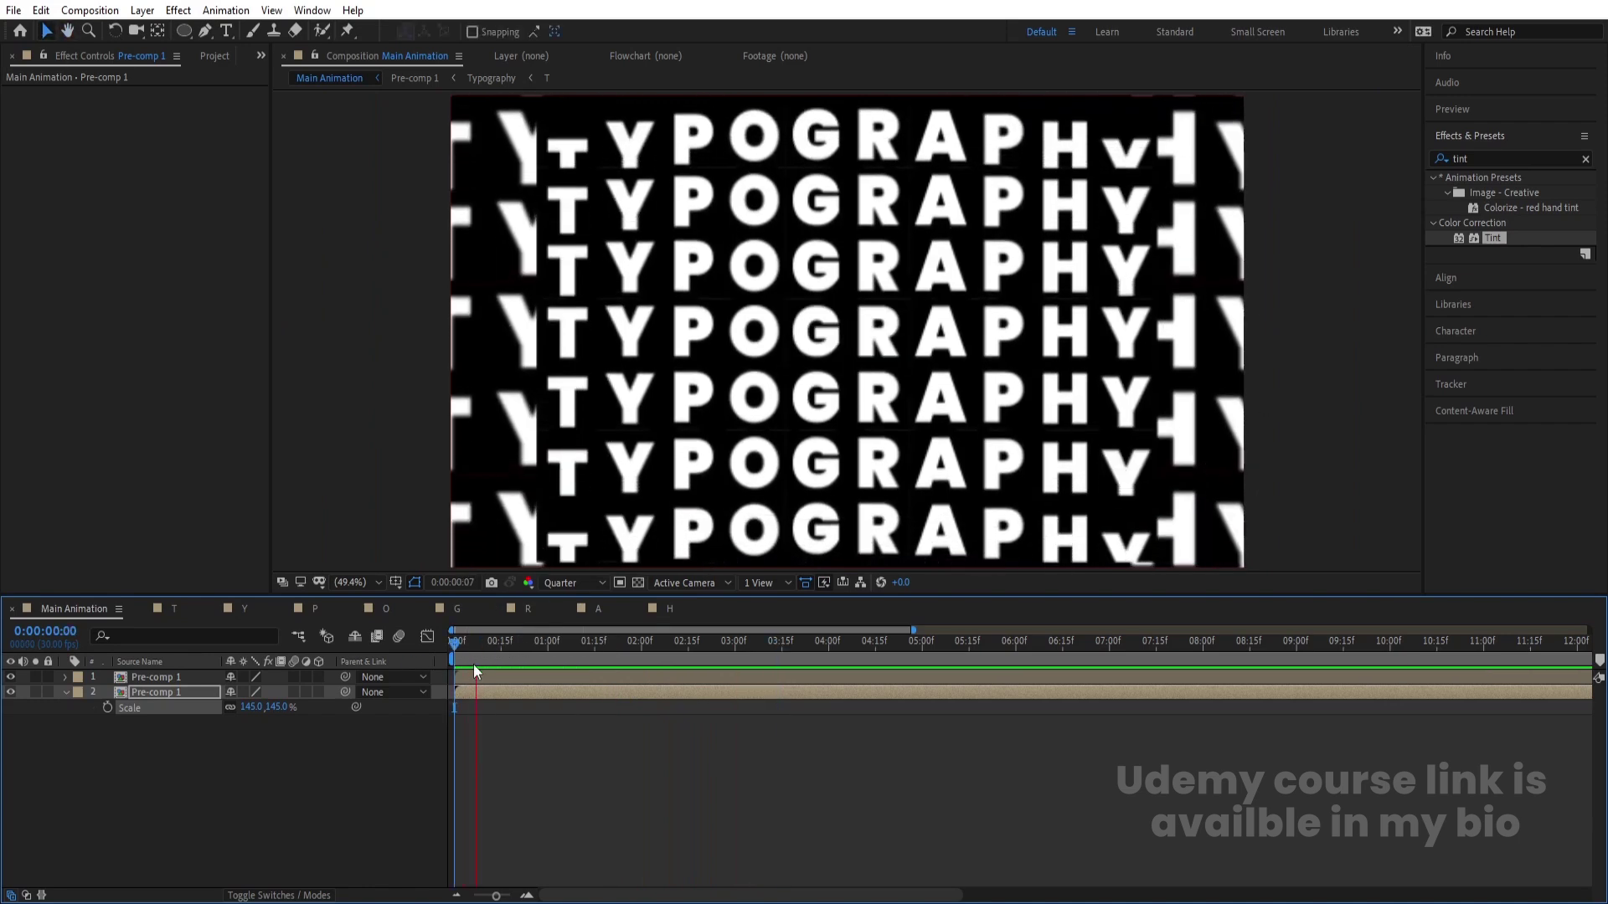
key(space)
Step: Shift the enlarged background copy to start at frame 15
drag(503, 645, 499, 653)
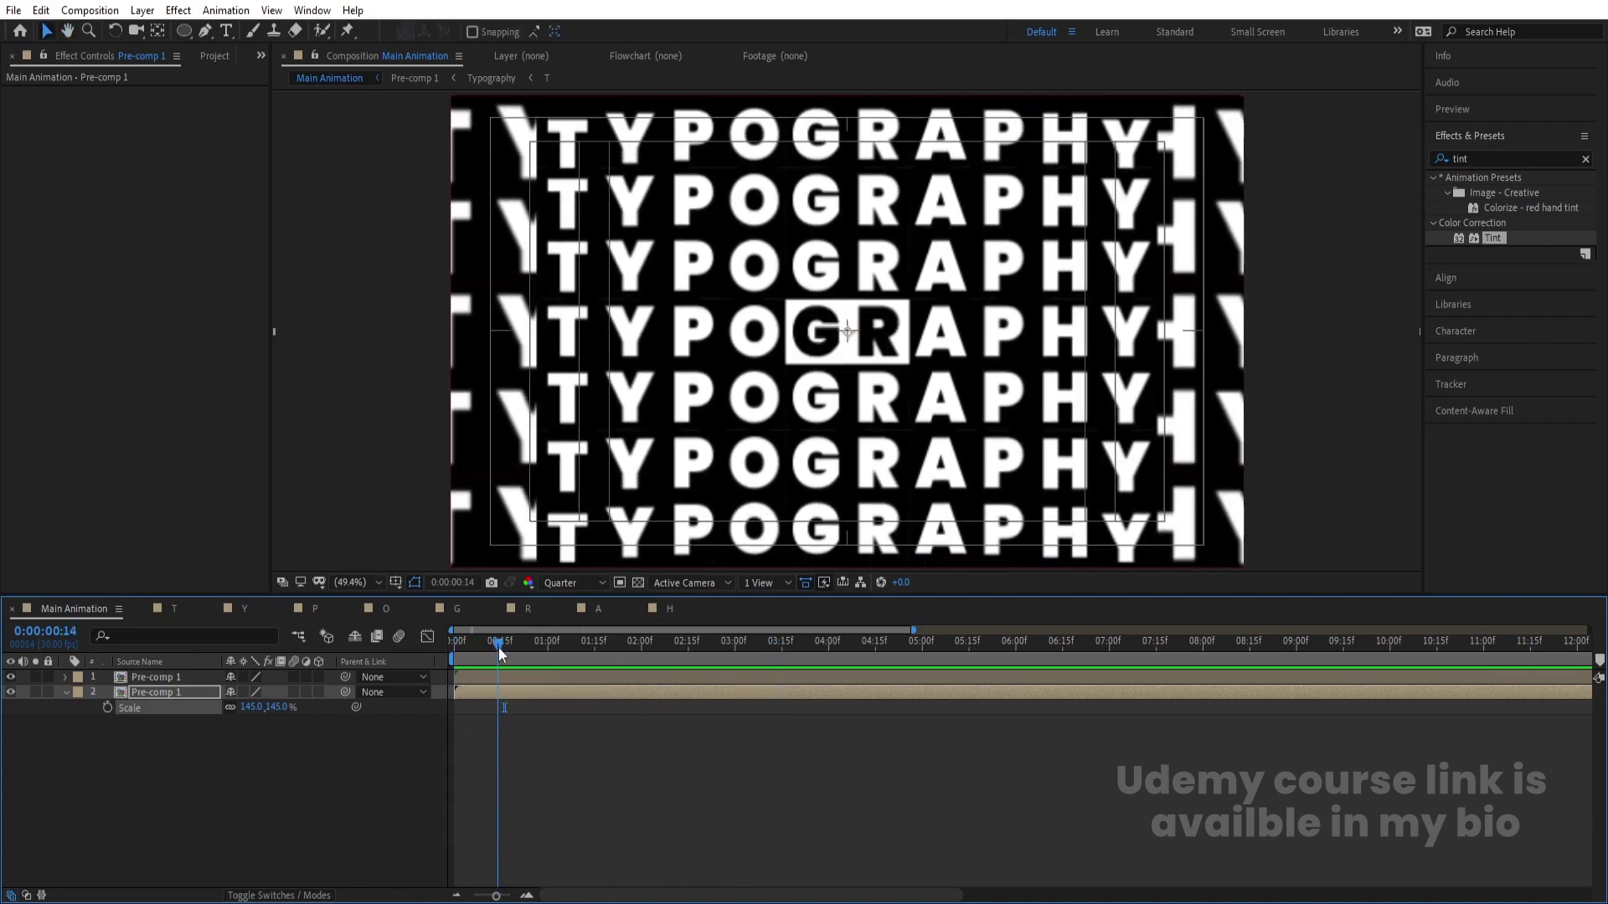
key(equal)
key(equal)
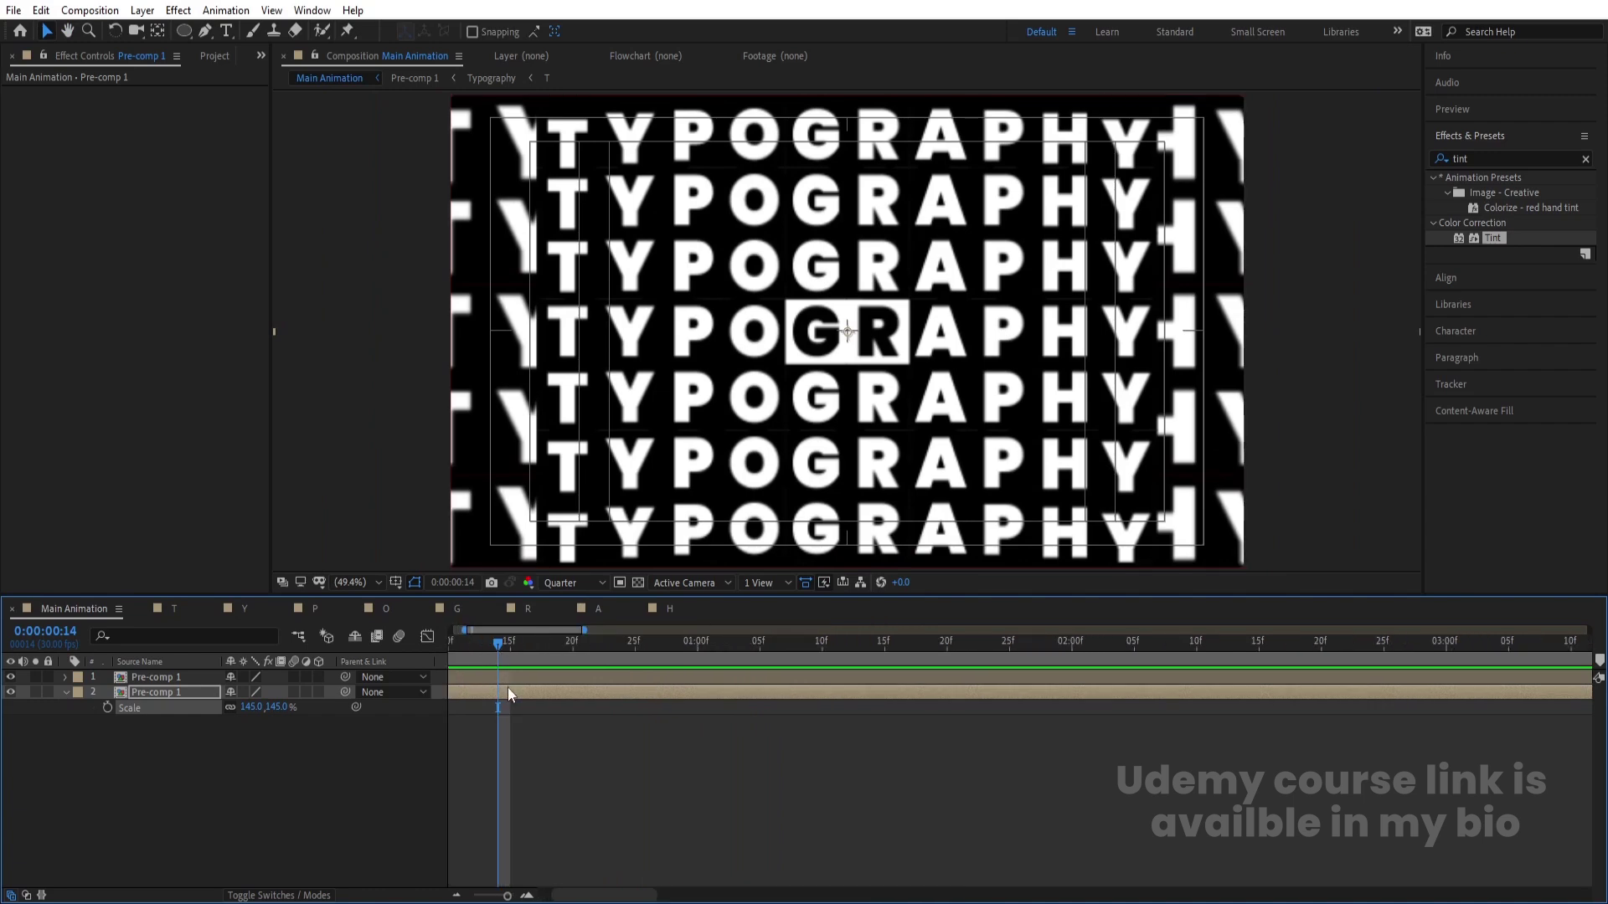
click(508, 650)
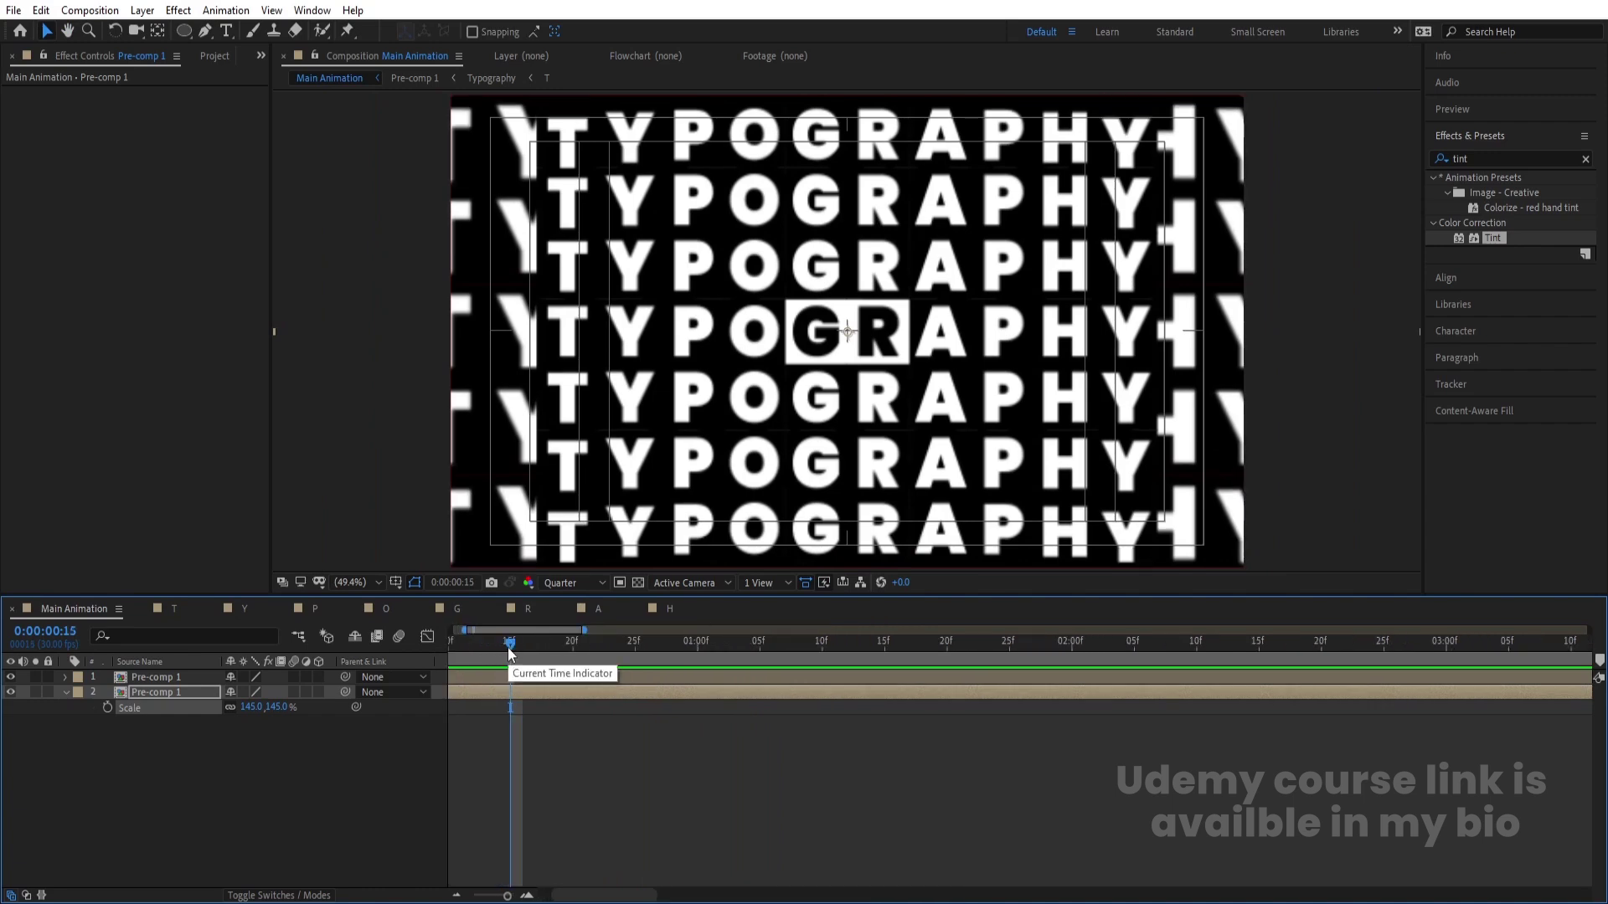
Step: Preview the animation with the background copy offset by 15 frames
key(space)
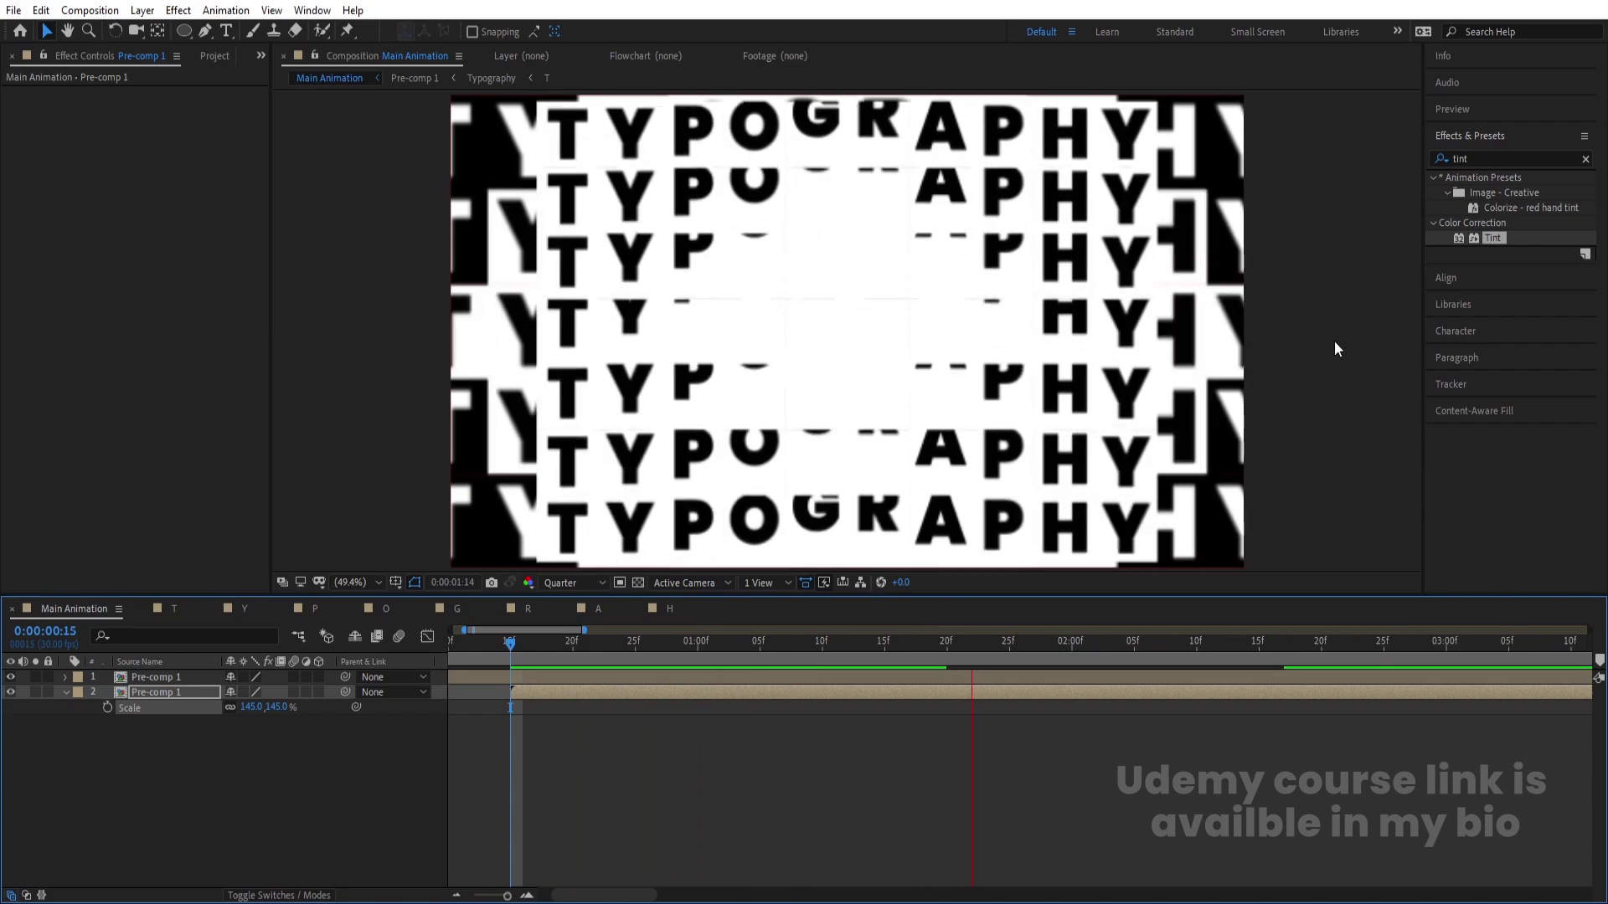
key(space)
key(space)
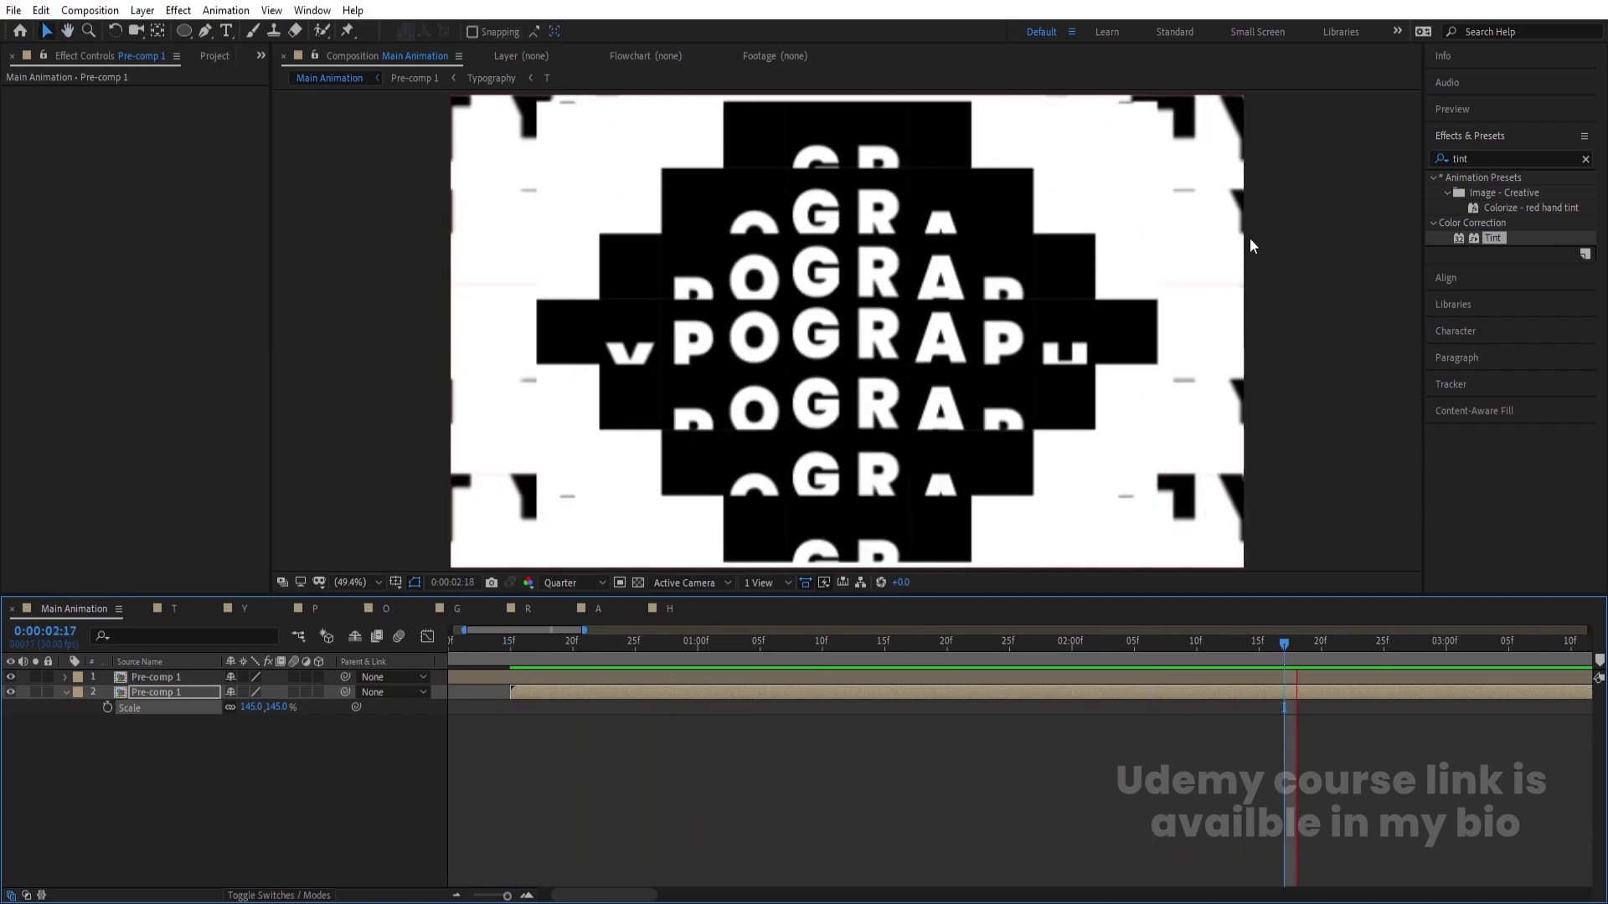
key(space)
Step: Shift the enlarged background copy to start at 0:00:01:00
scroll(514, 644, down, 3)
scroll(503, 660, down, 2)
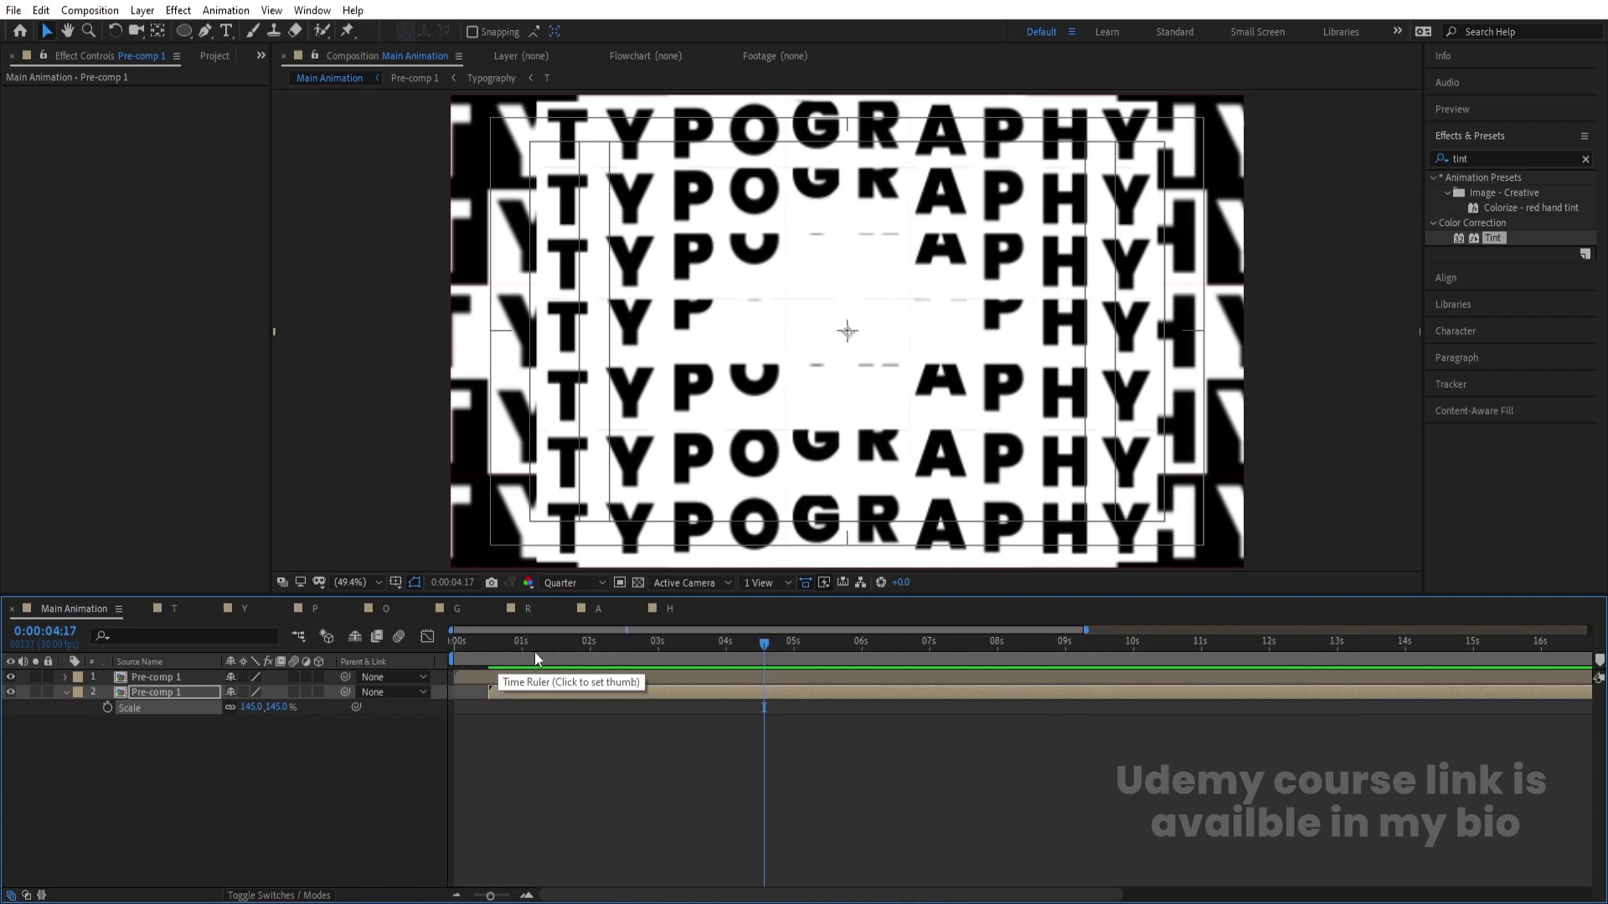
click(523, 650)
scroll(526, 654, up, 2)
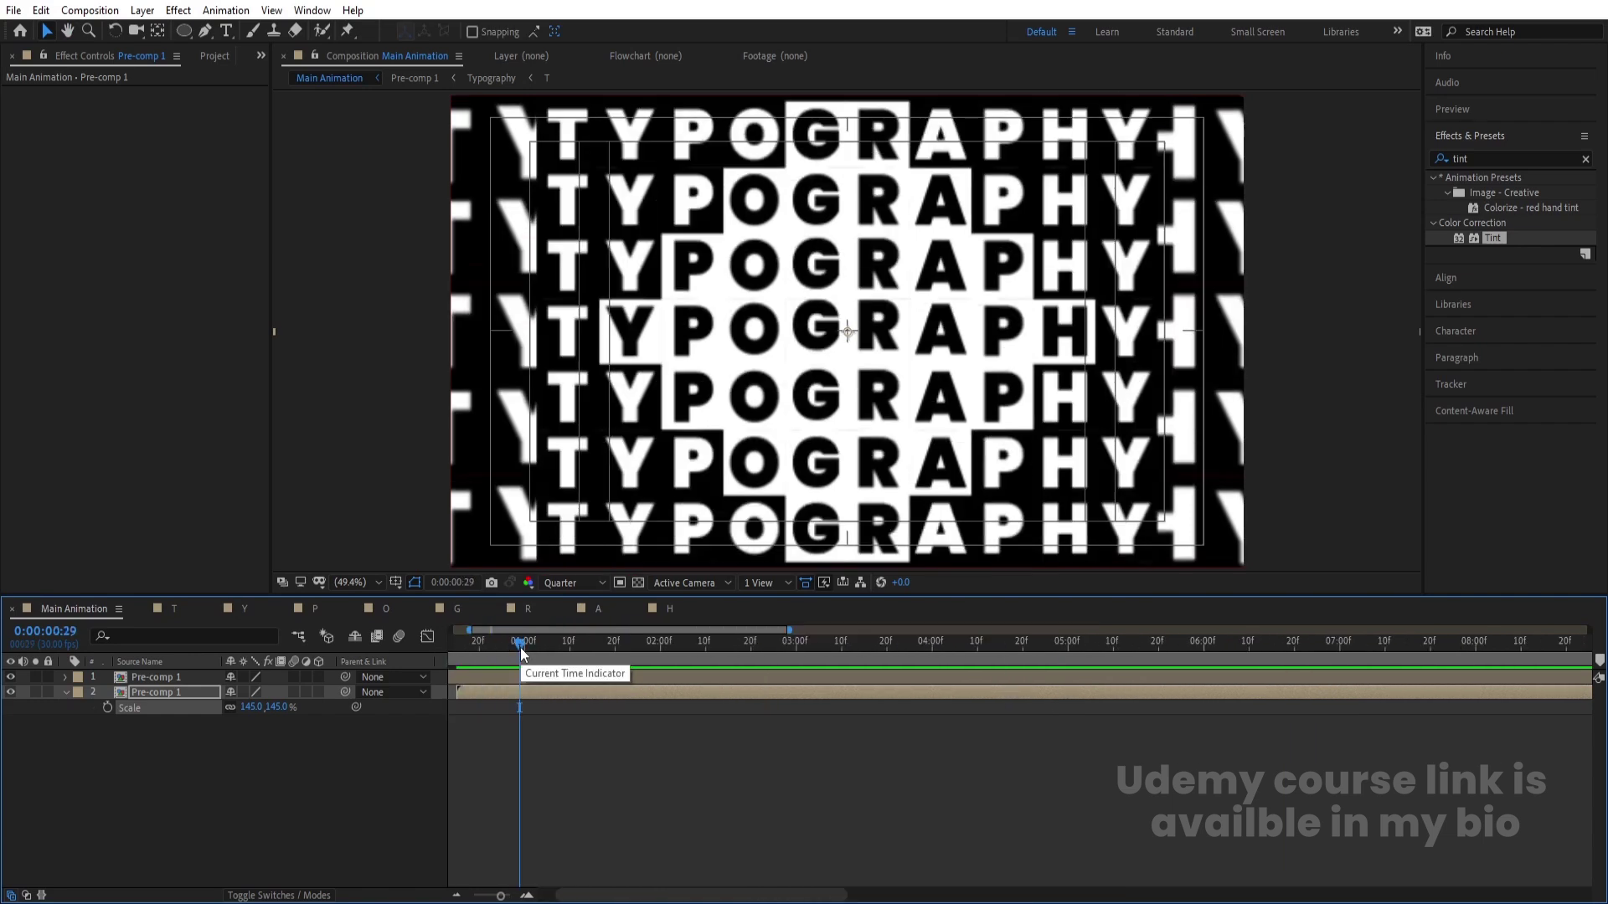
click(527, 651)
key(bracketleft)
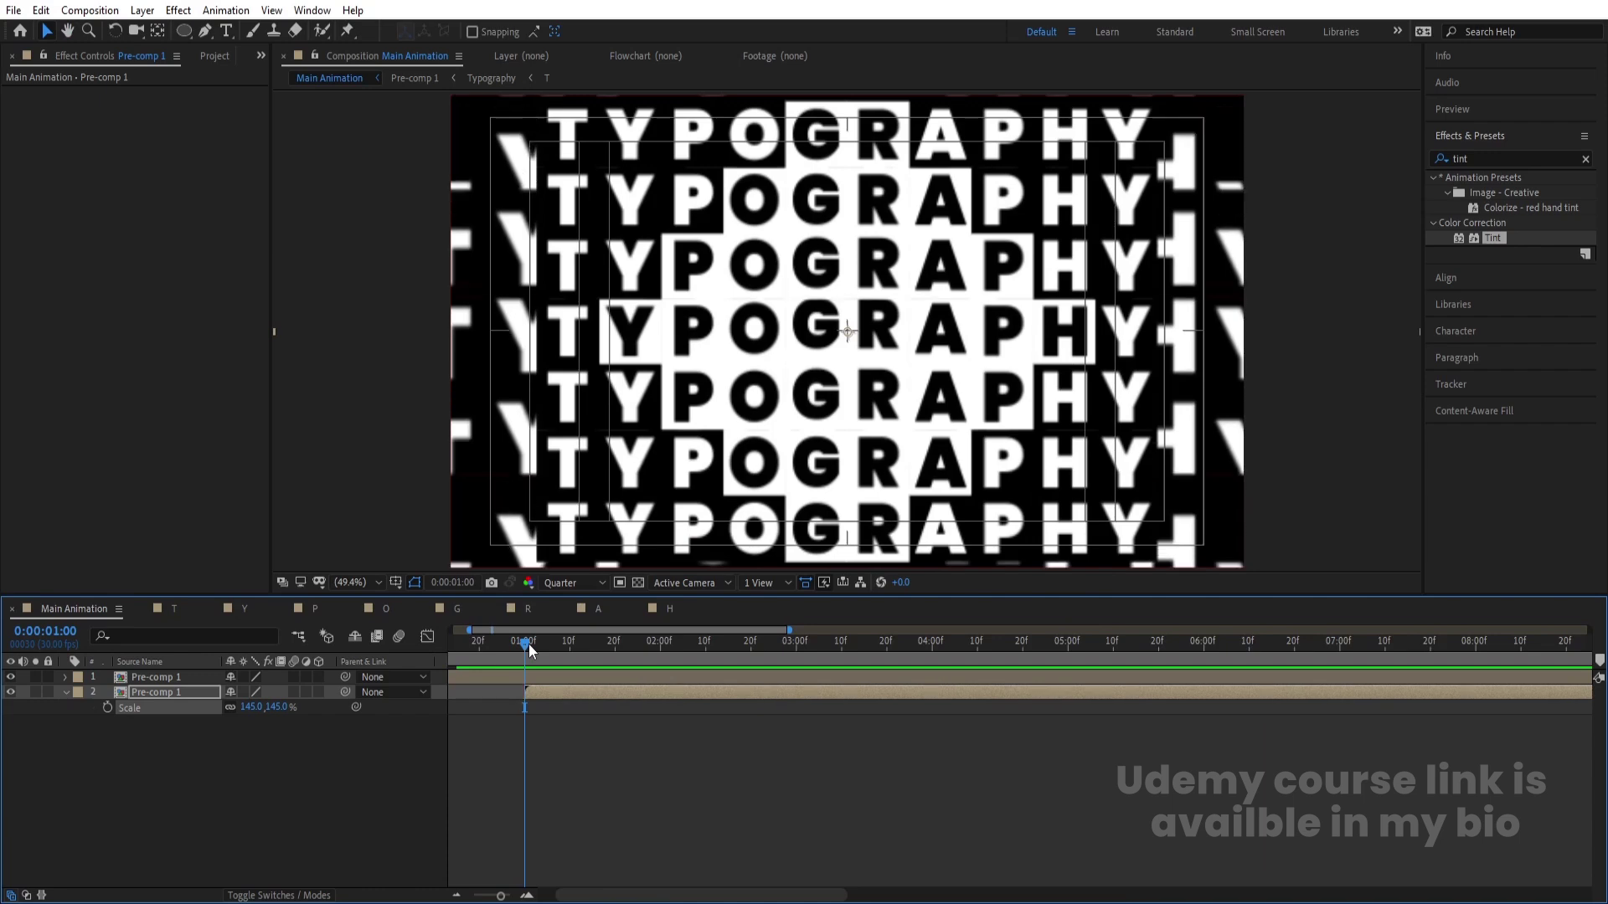
Step: Preview the animation with the background copy offset by one second, then deselect all layers
key(space)
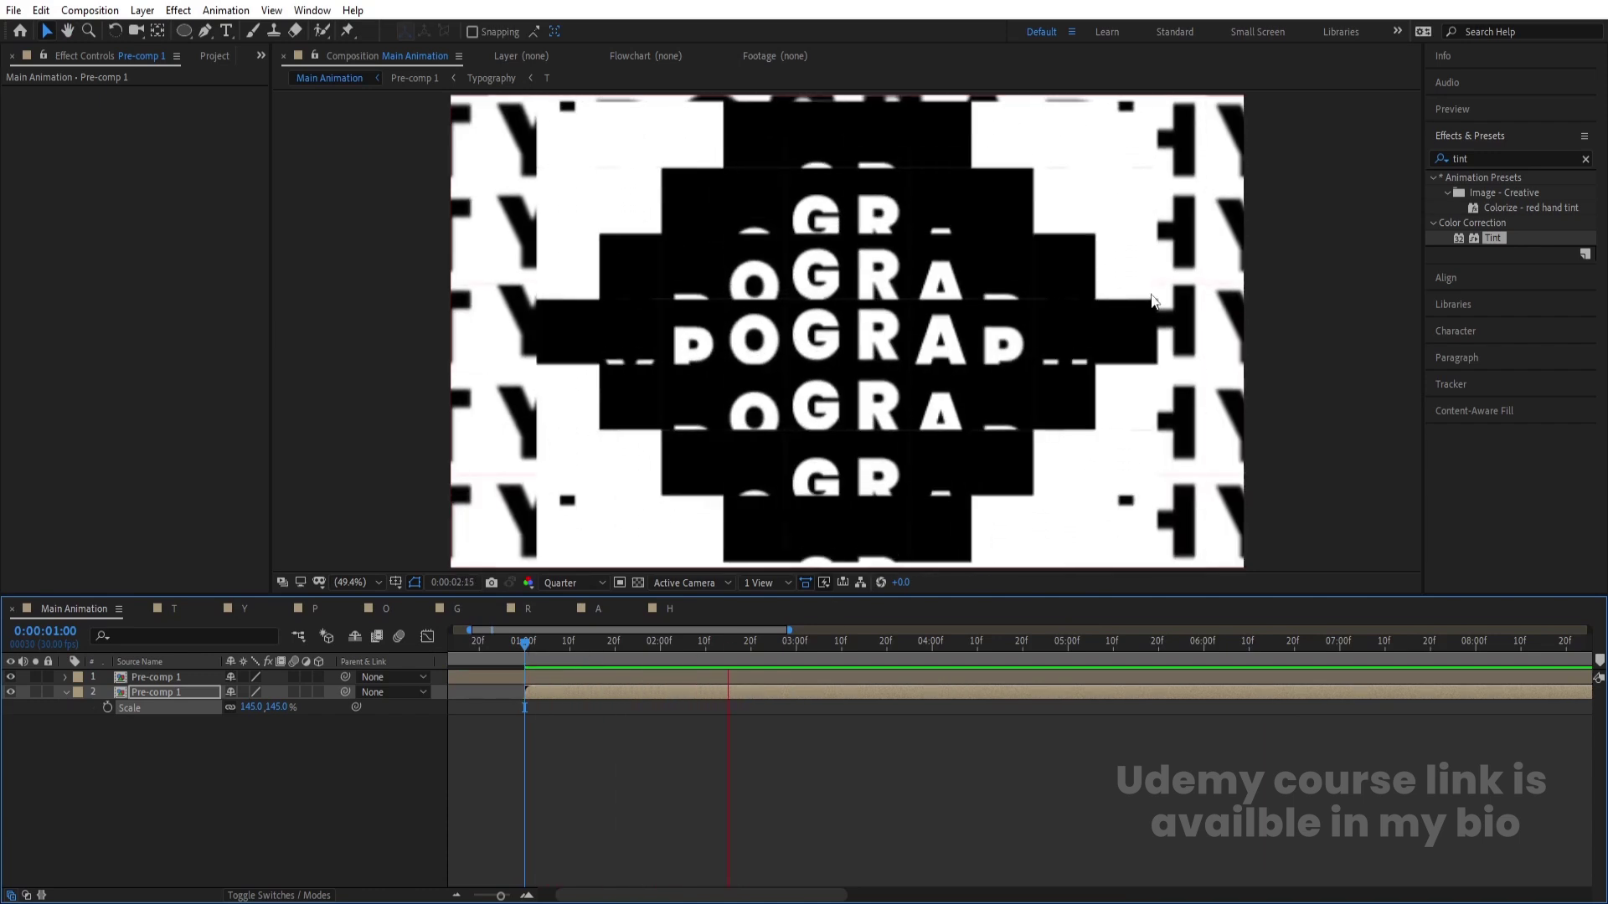
key(space)
scroll(585, 680, down, 5)
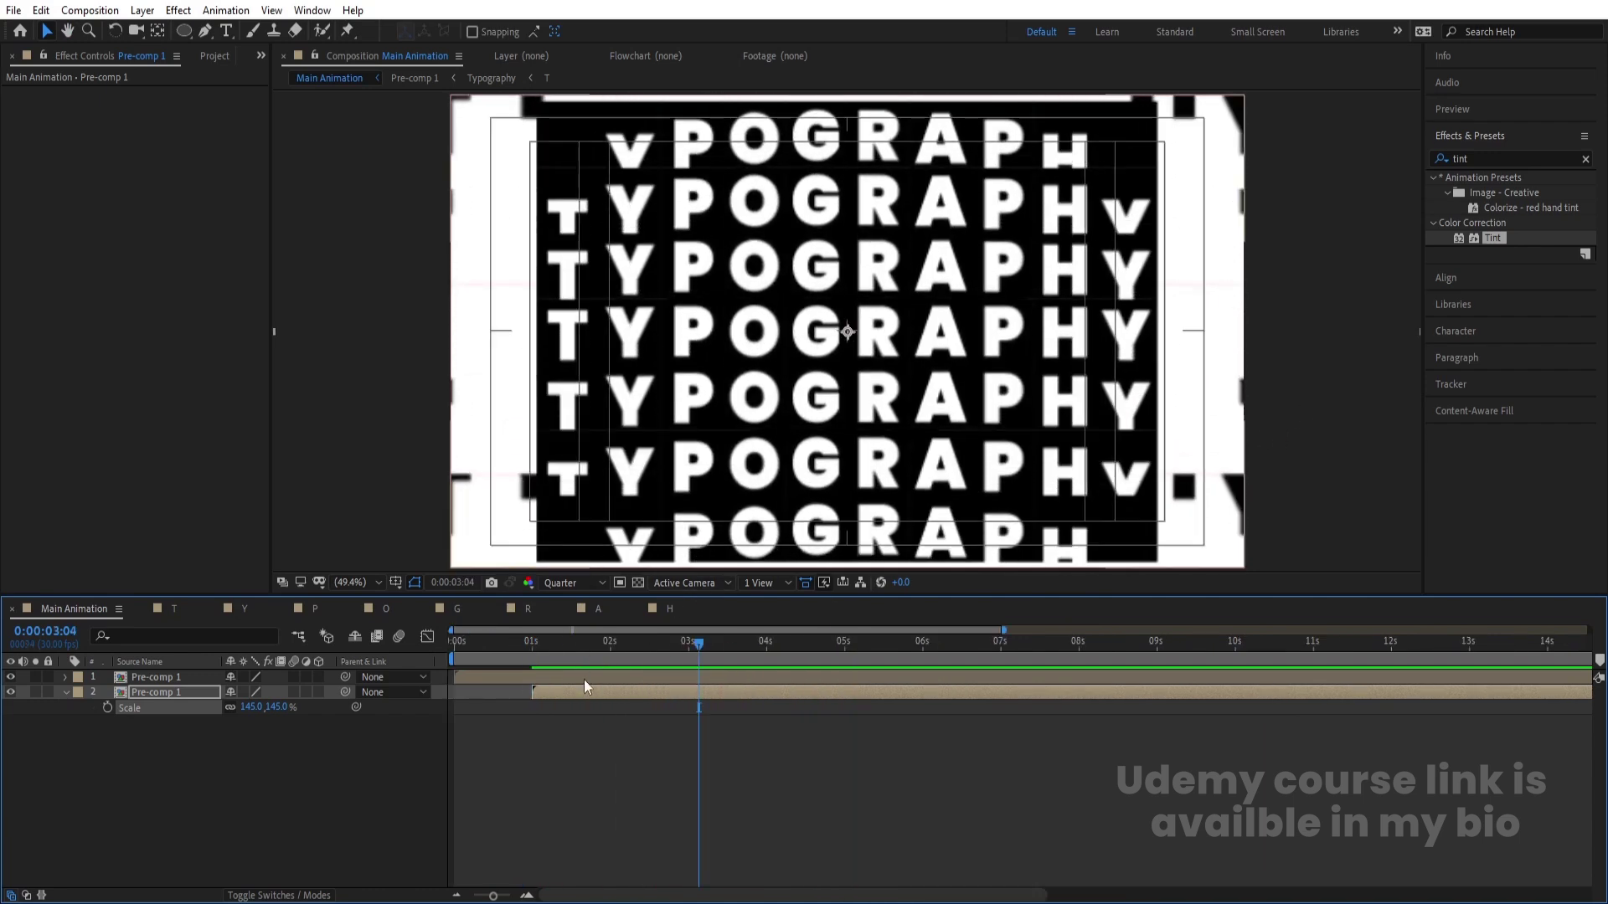
click(500, 657)
click(336, 757)
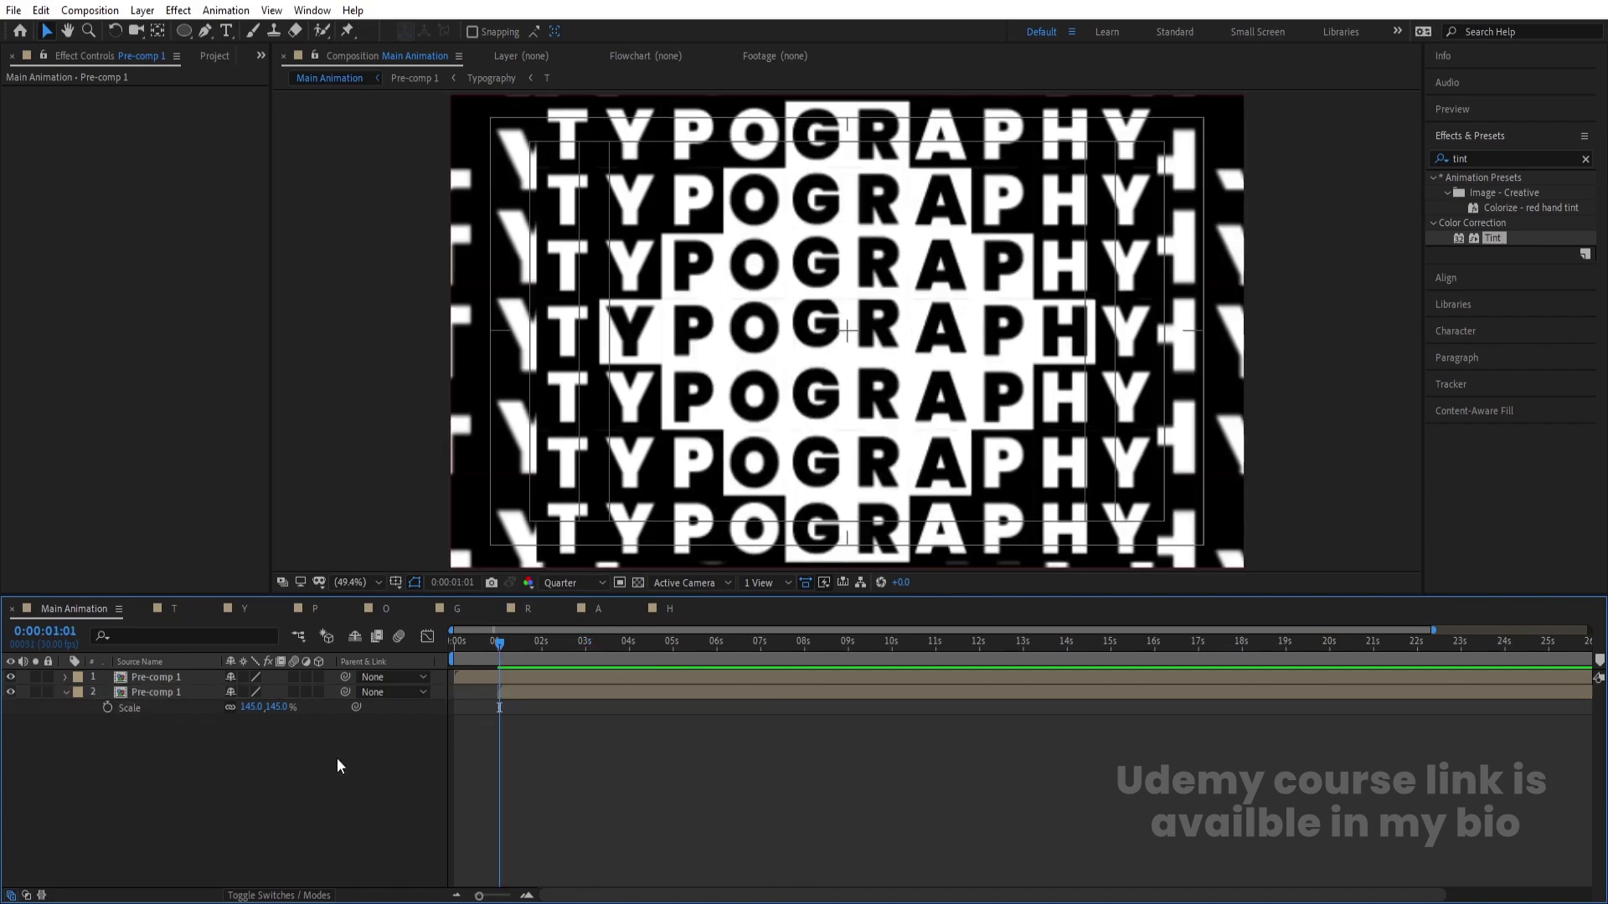
right_click(337, 757)
mouse_move(409, 566)
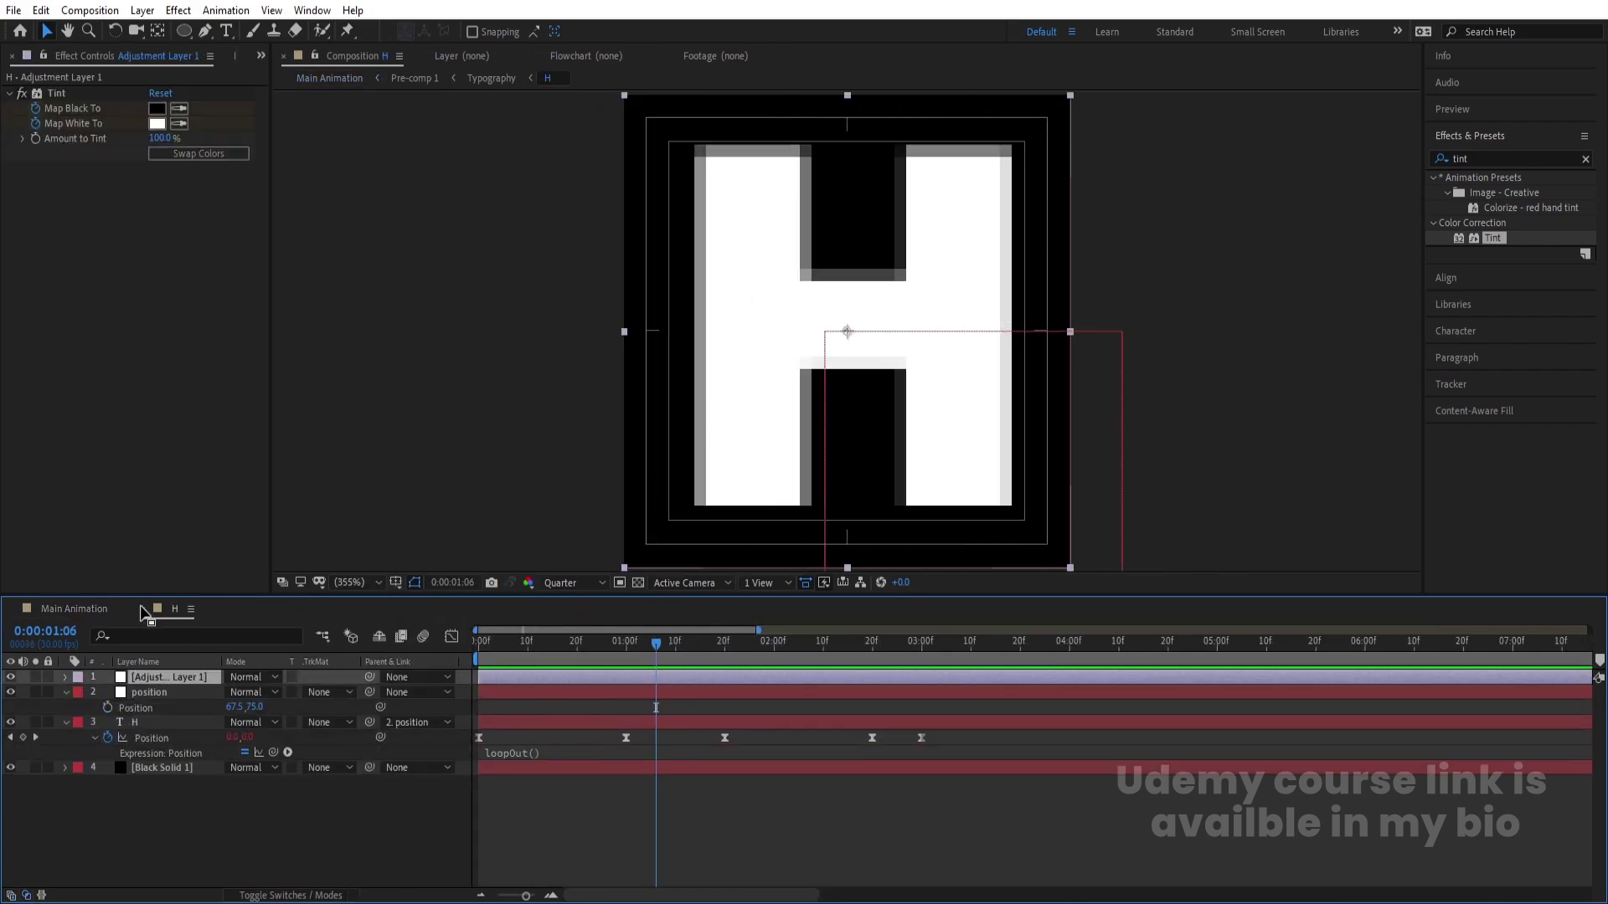
Step: Close the H composition and pre-compose both Pre-comp 1 layers in Main Animation as "animation"
click(142, 610)
drag(222, 799, 168, 662)
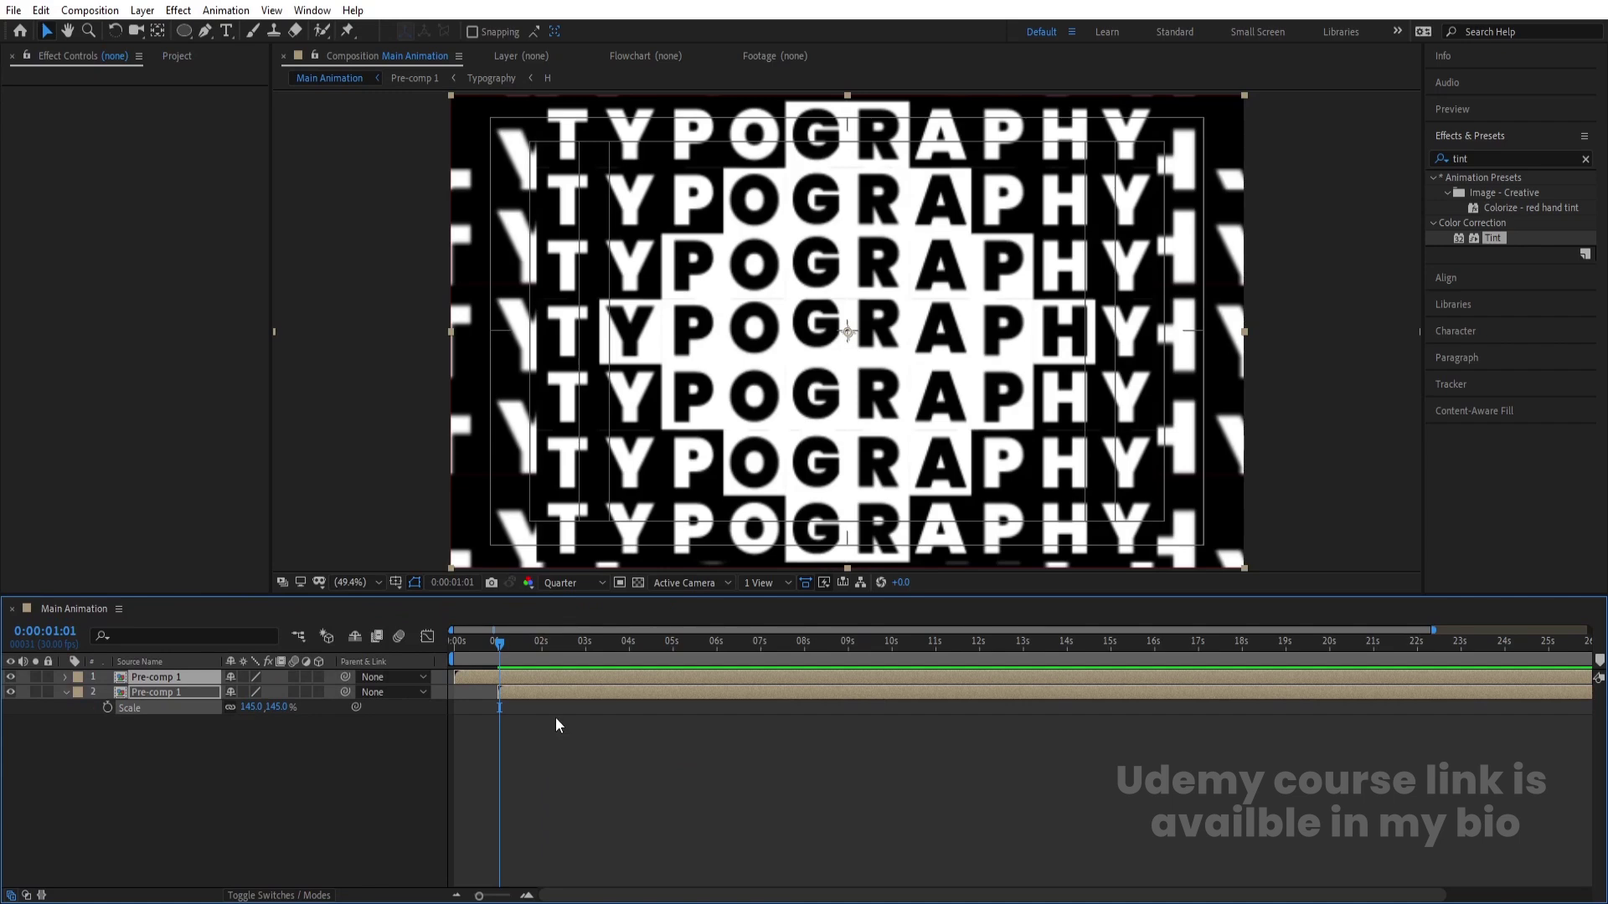
key(ctrl+shift+c)
text(animation)
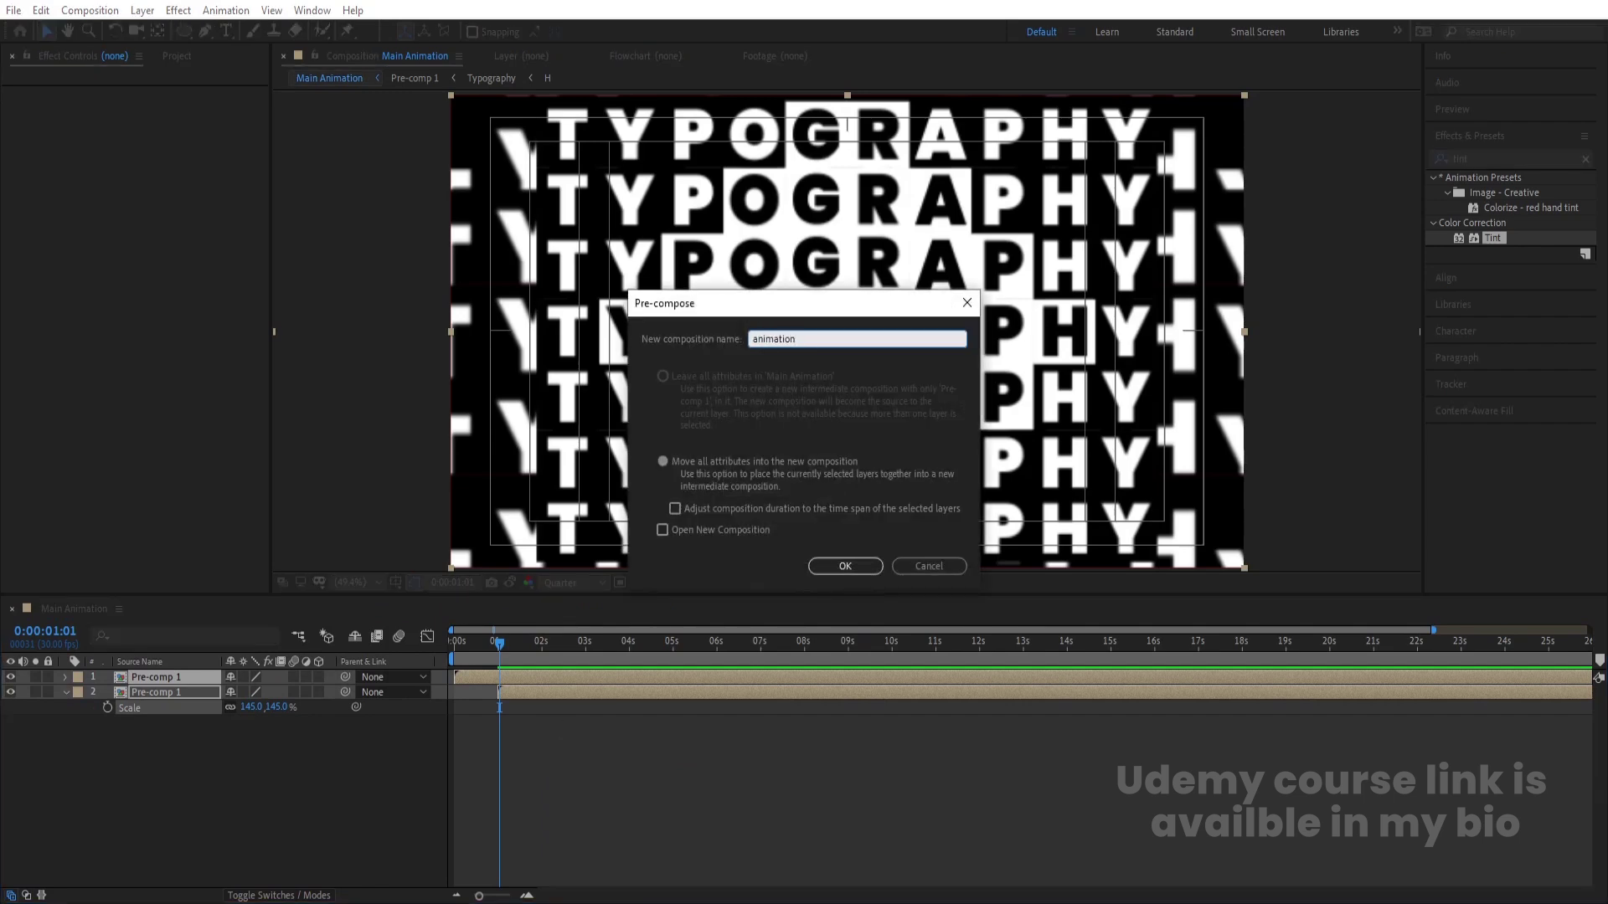
key(Return)
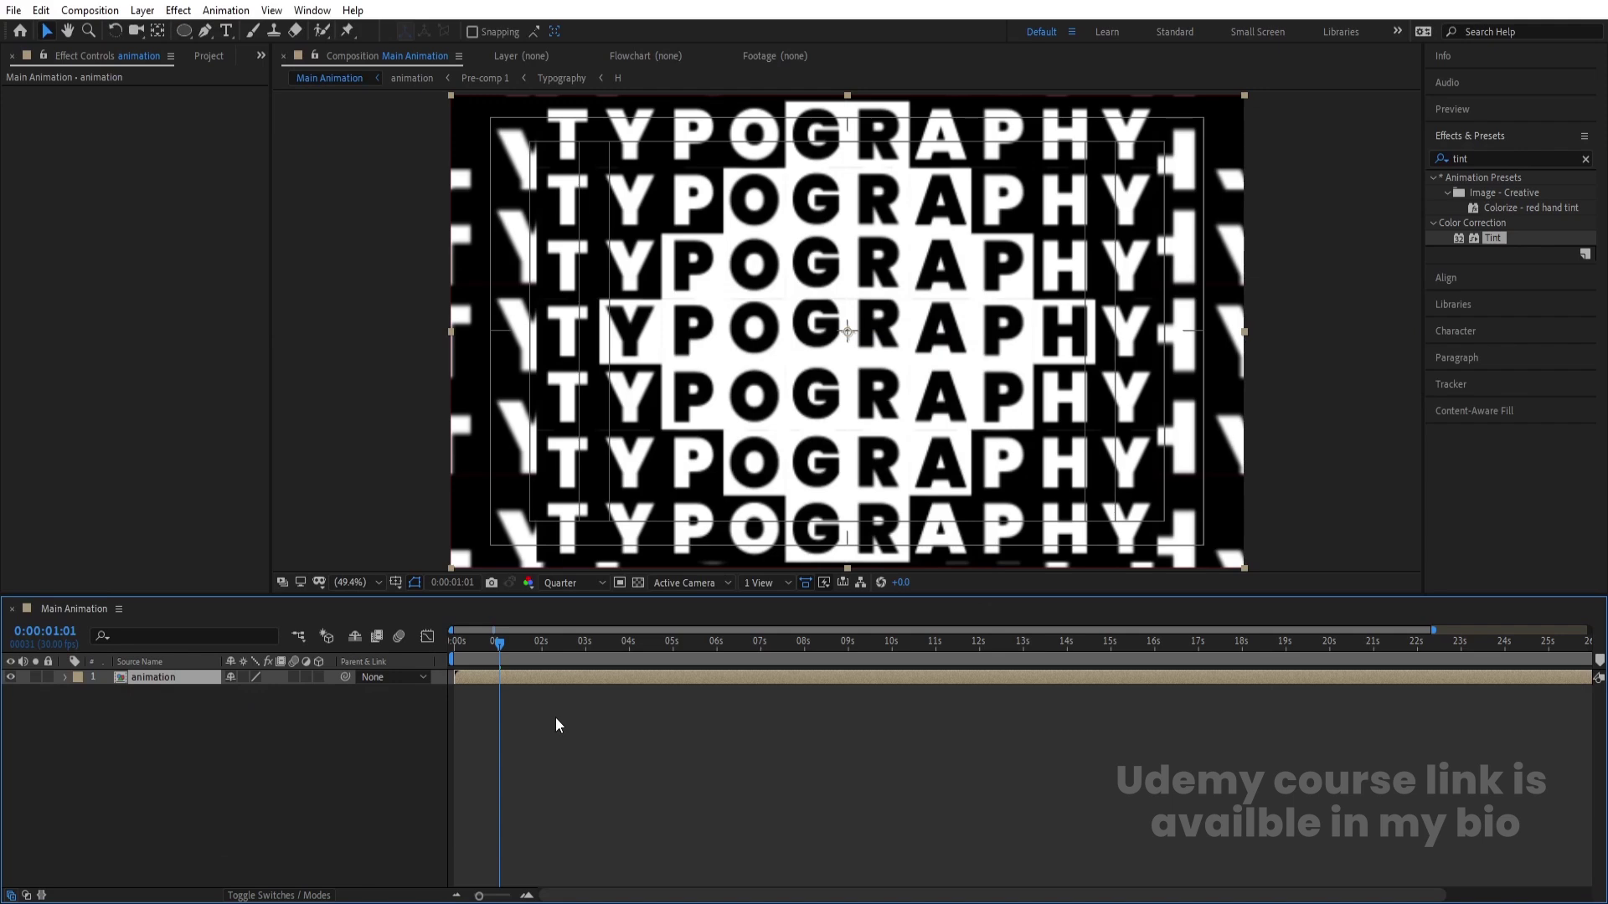
Step: Add a black solid above the animation layer and apply the Fractal Noise effect to it
click(325, 735)
key(ctrl+y)
key(Return)
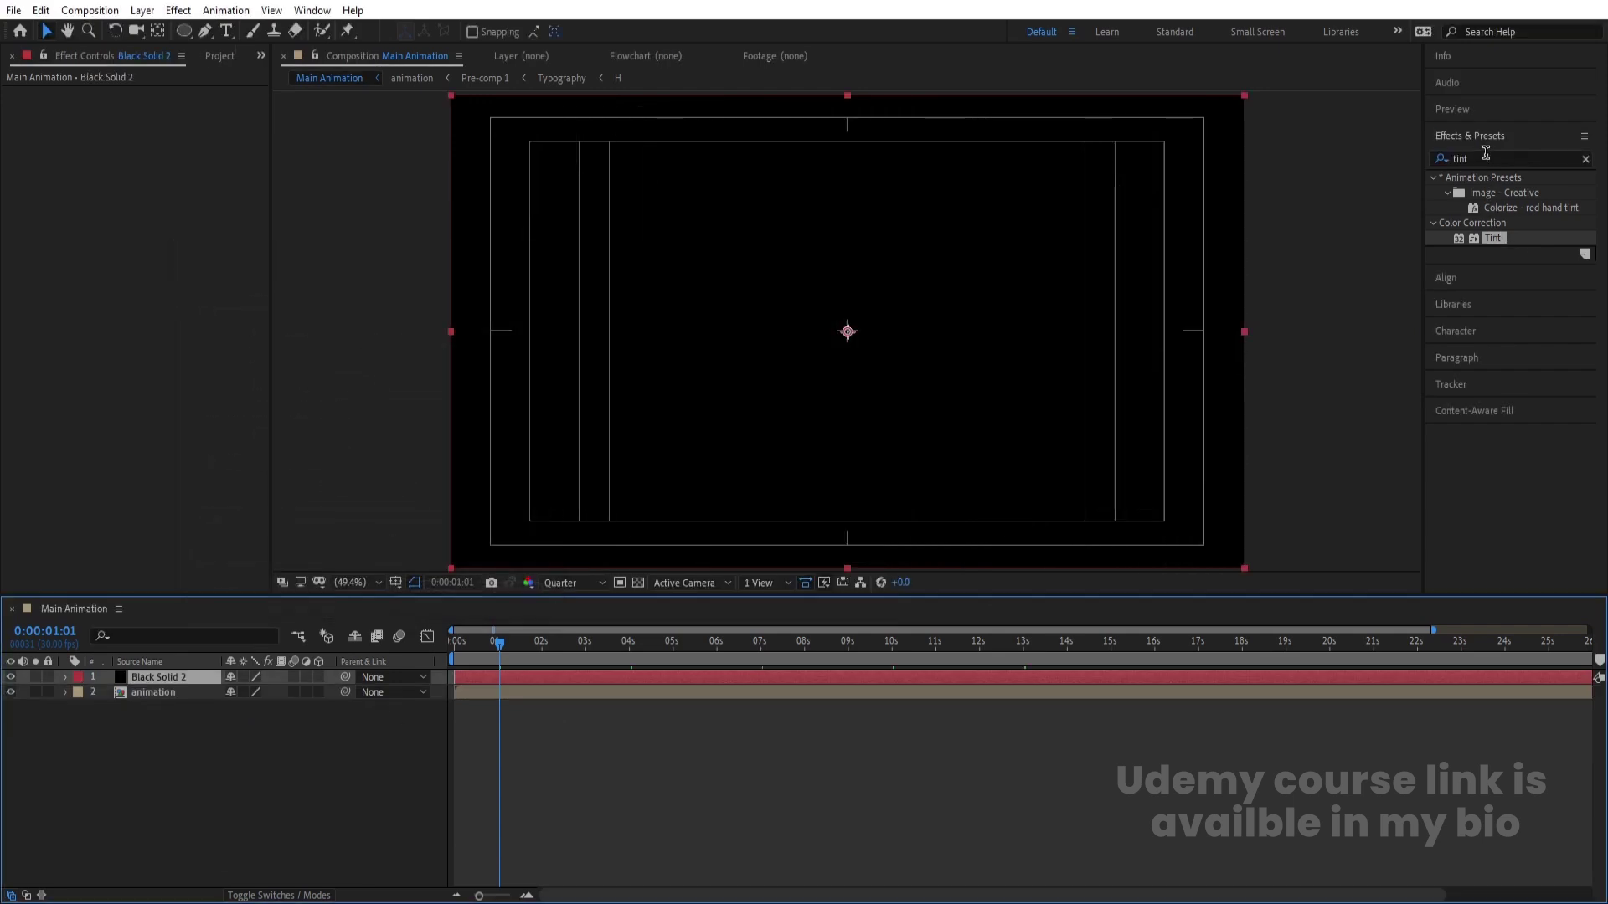
click(1486, 156)
text(fra)
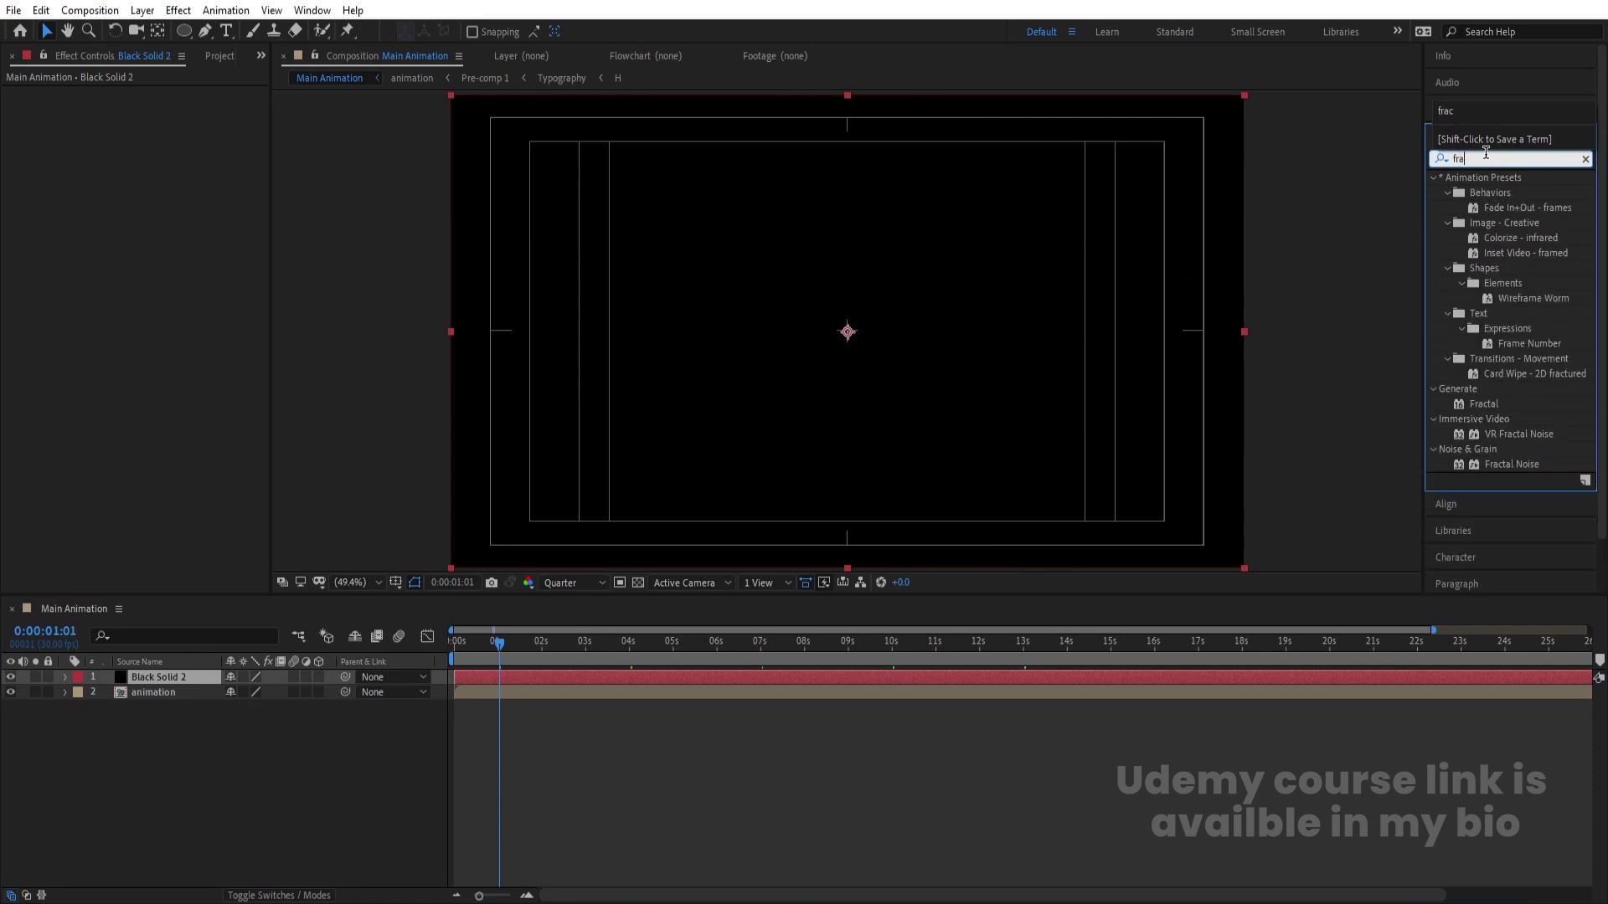
text(c)
double_click(1513, 299)
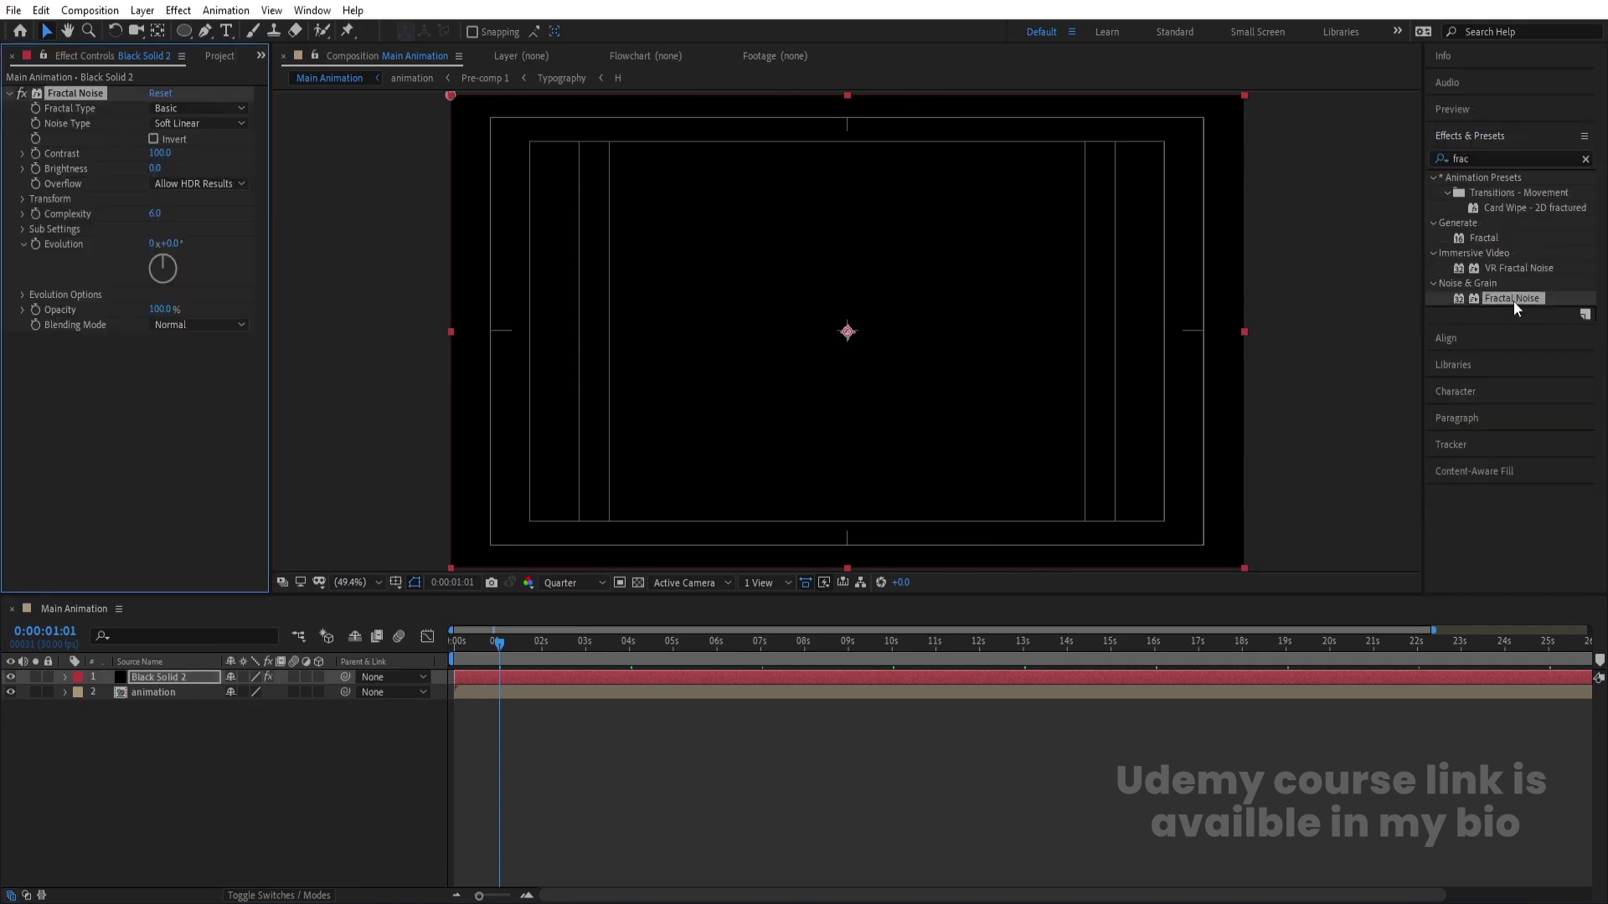
Step: Set the Fractal Noise contrast to 366, brightness to 20 and complexity to 1
drag(159, 154, 137, 185)
click(156, 169)
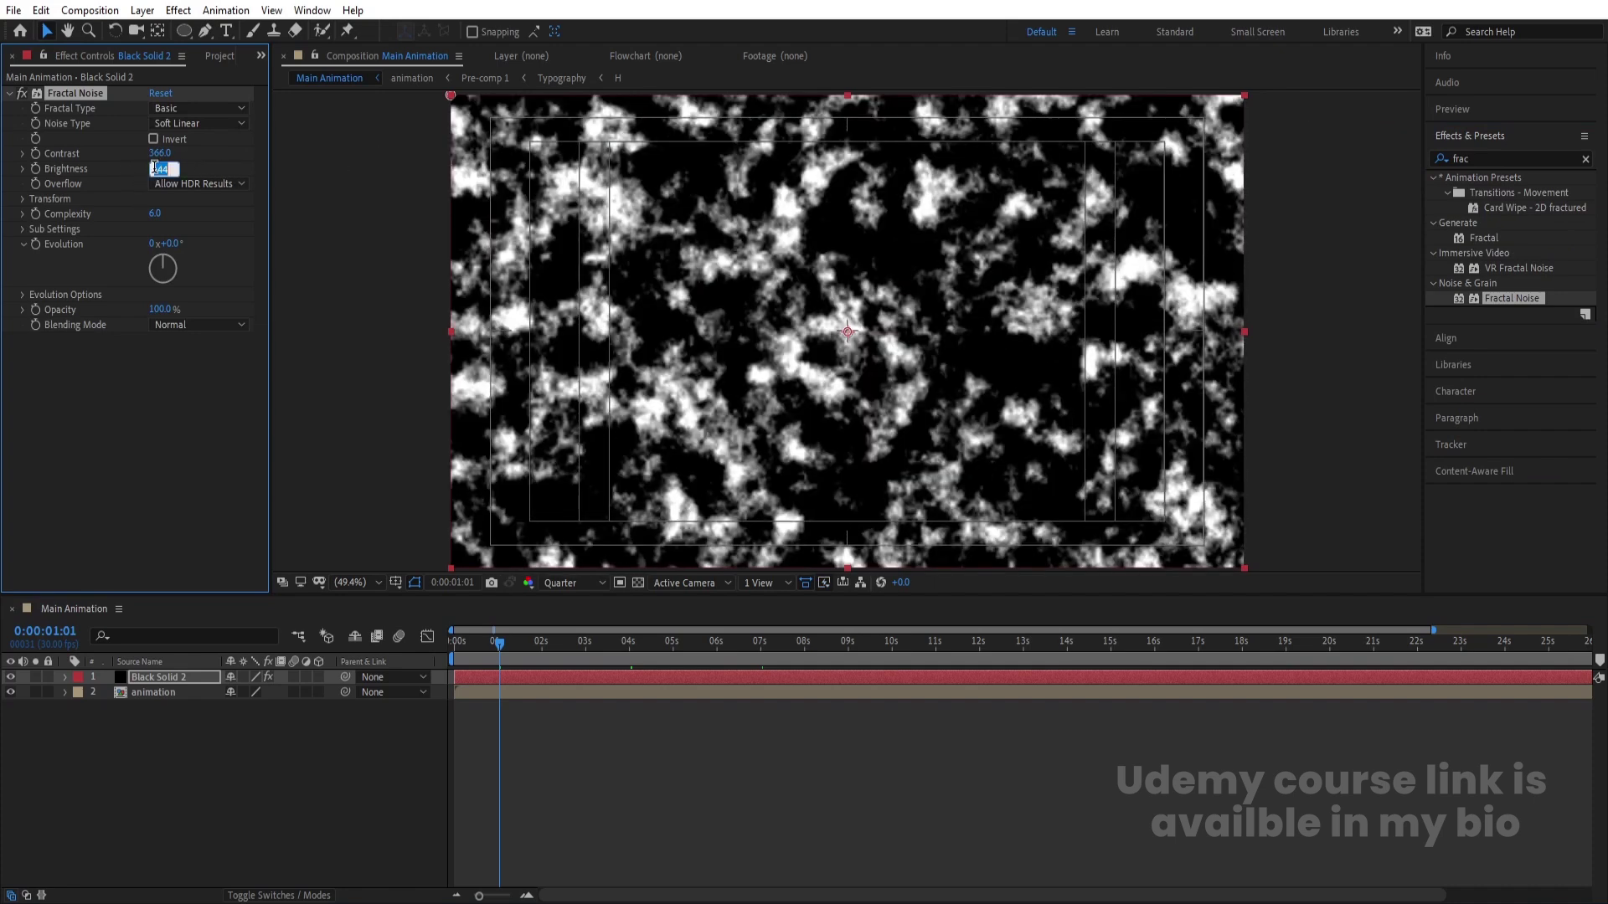
key(Return)
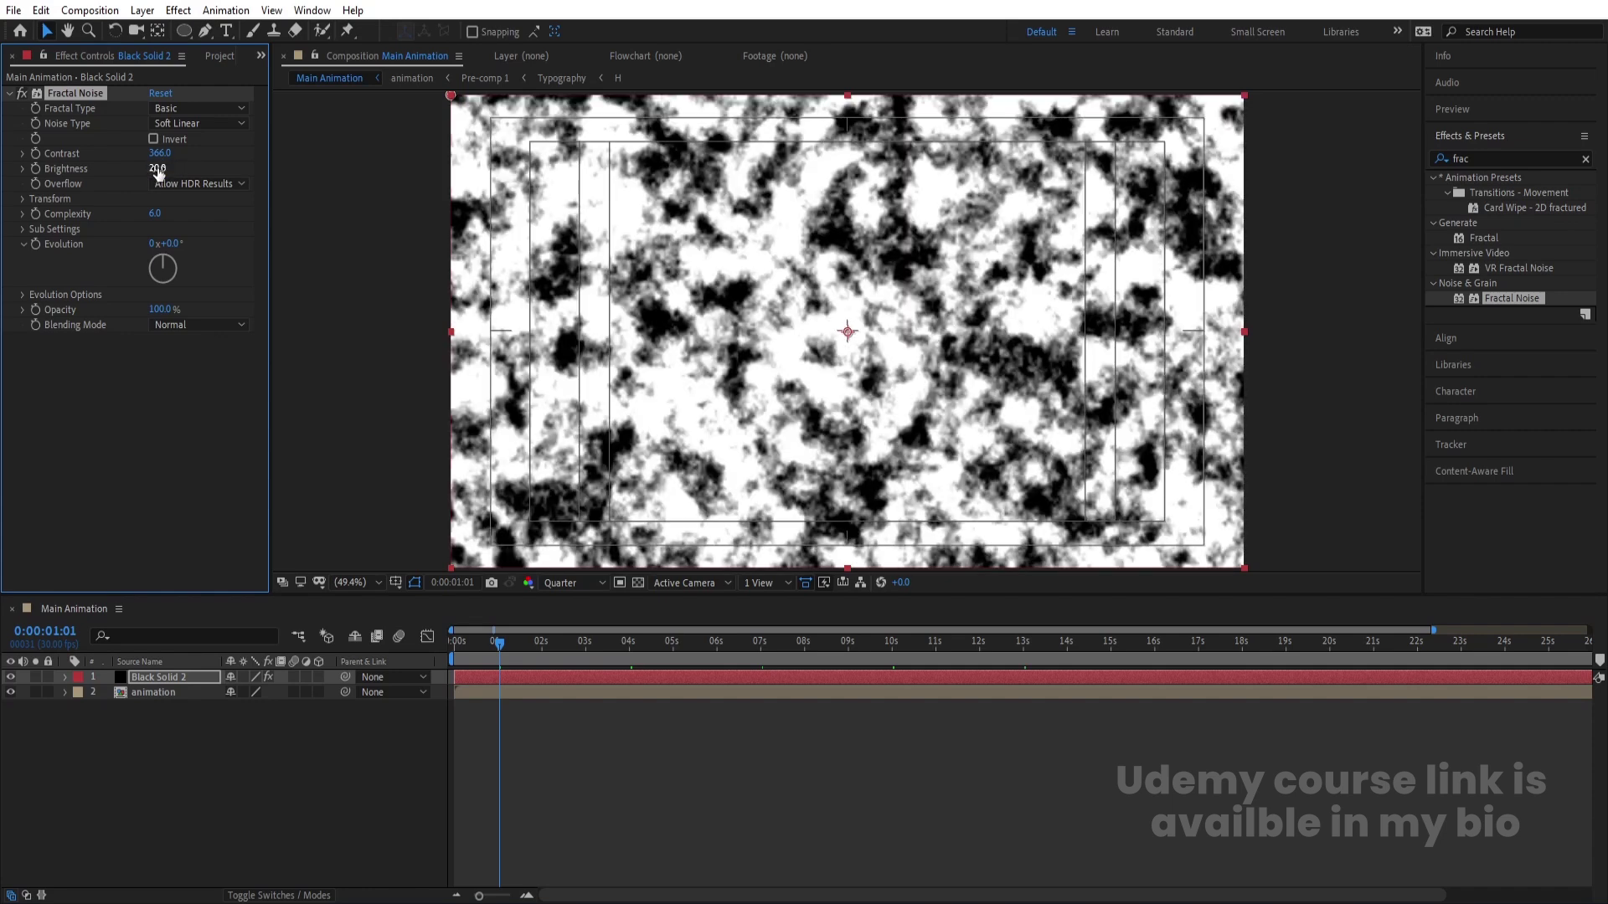
click(156, 214)
text(1)
key(Return)
Step: Enlarge the noise scale to about 393 and adjust its contrast to 284 and brightness to -41
click(23, 199)
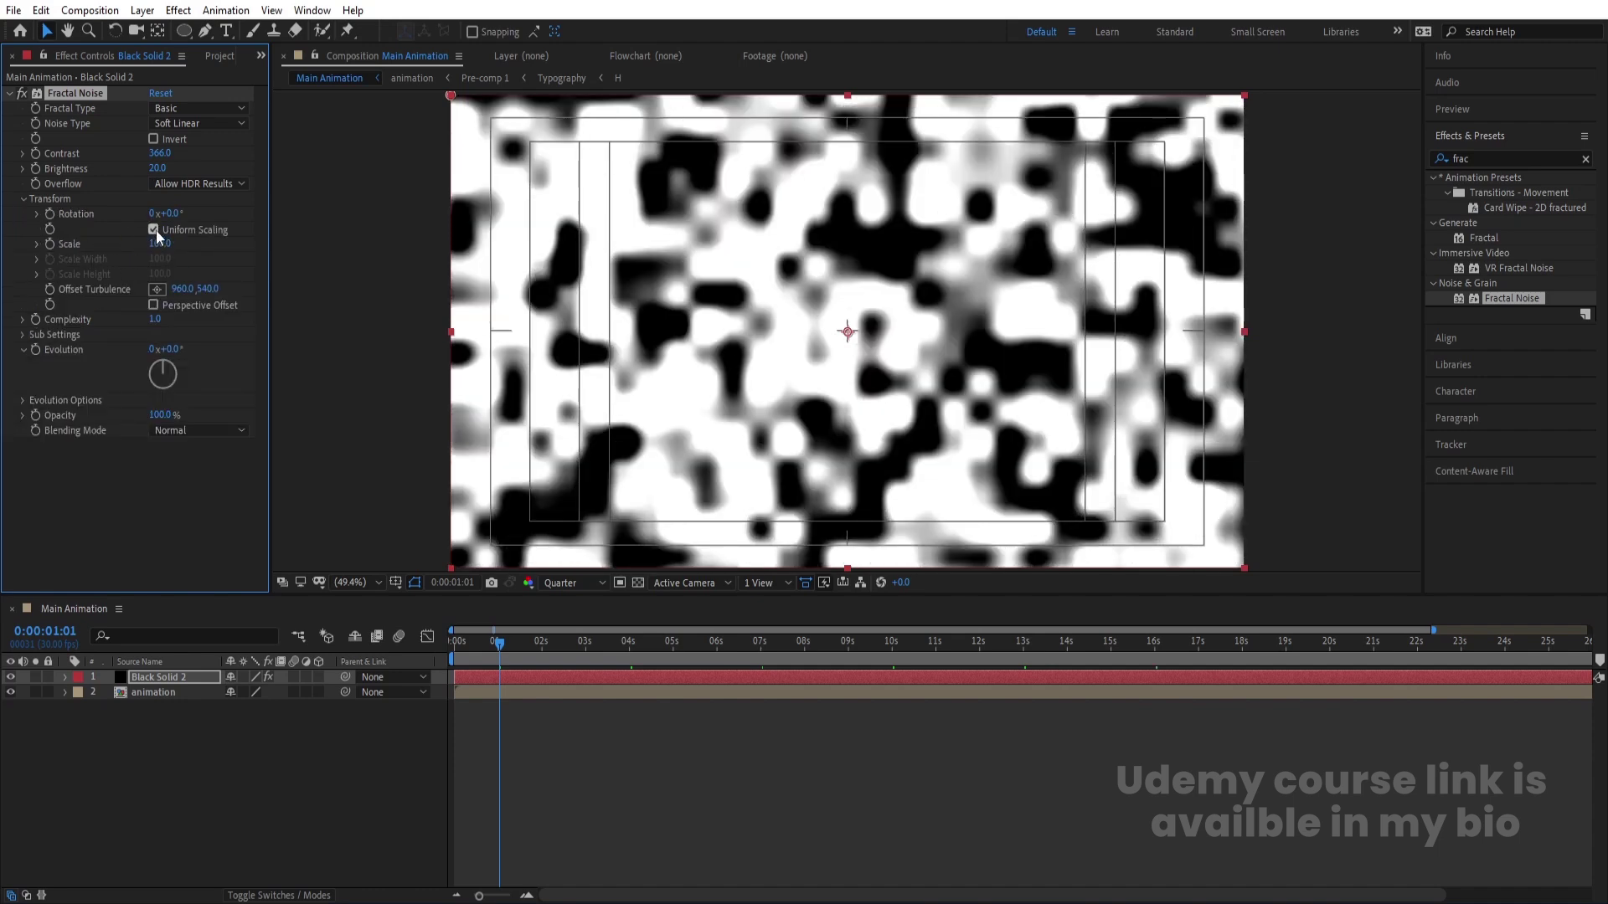
click(37, 244)
drag(87, 268, 174, 267)
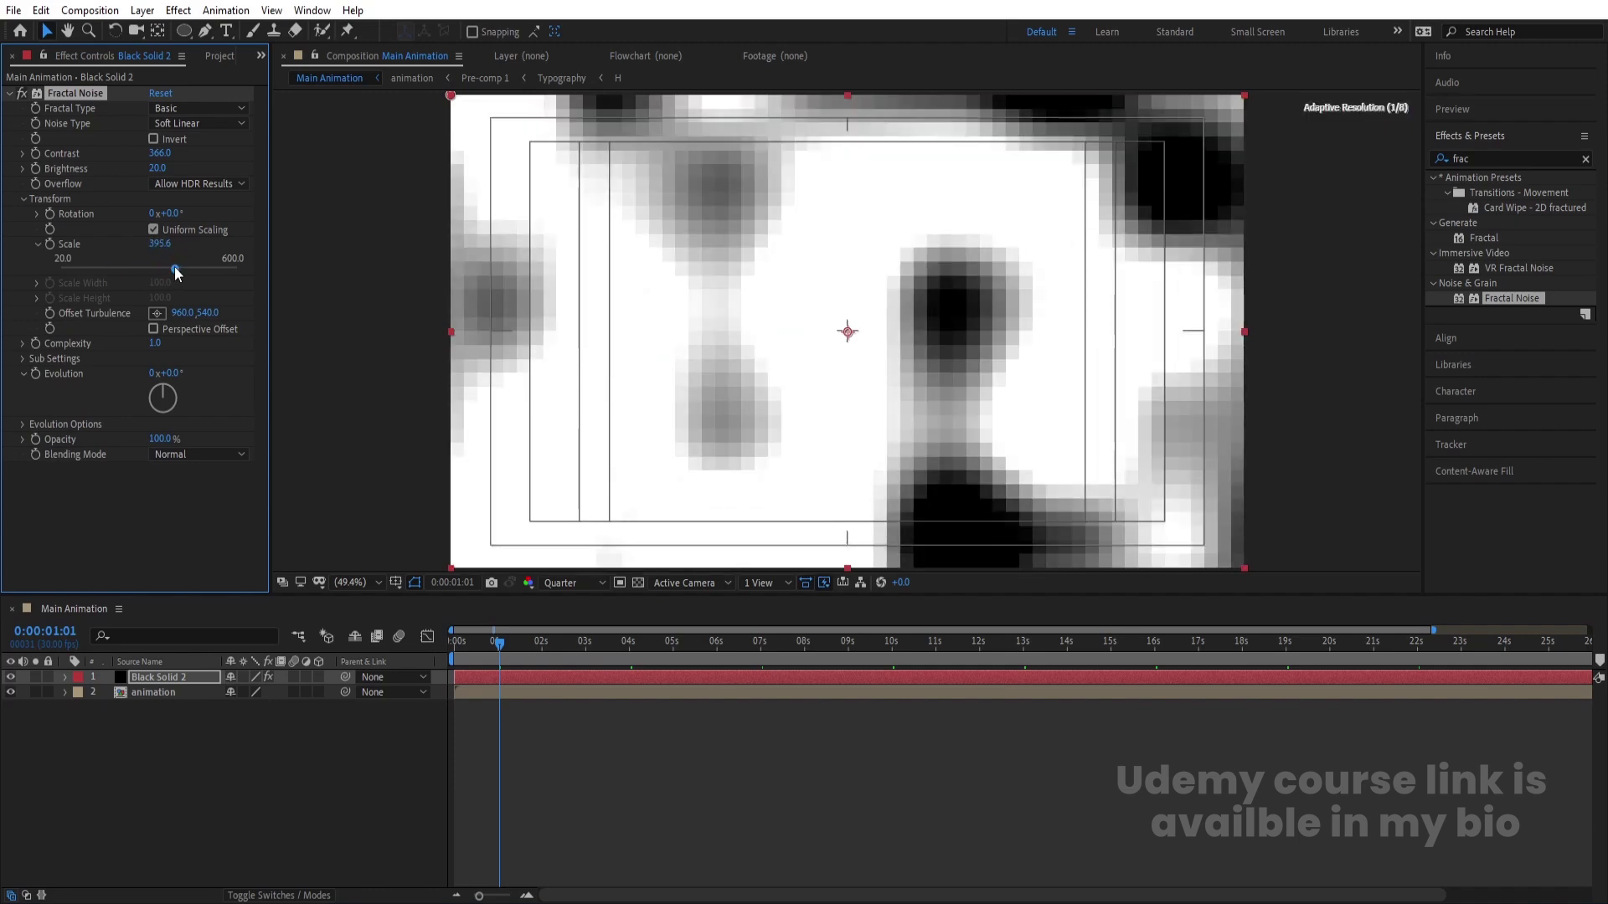
mouse_move(138, 161)
mouse_down()
mouse_move(108, 168)
mouse_move(162, 171)
mouse_move(130, 176)
mouse_up()
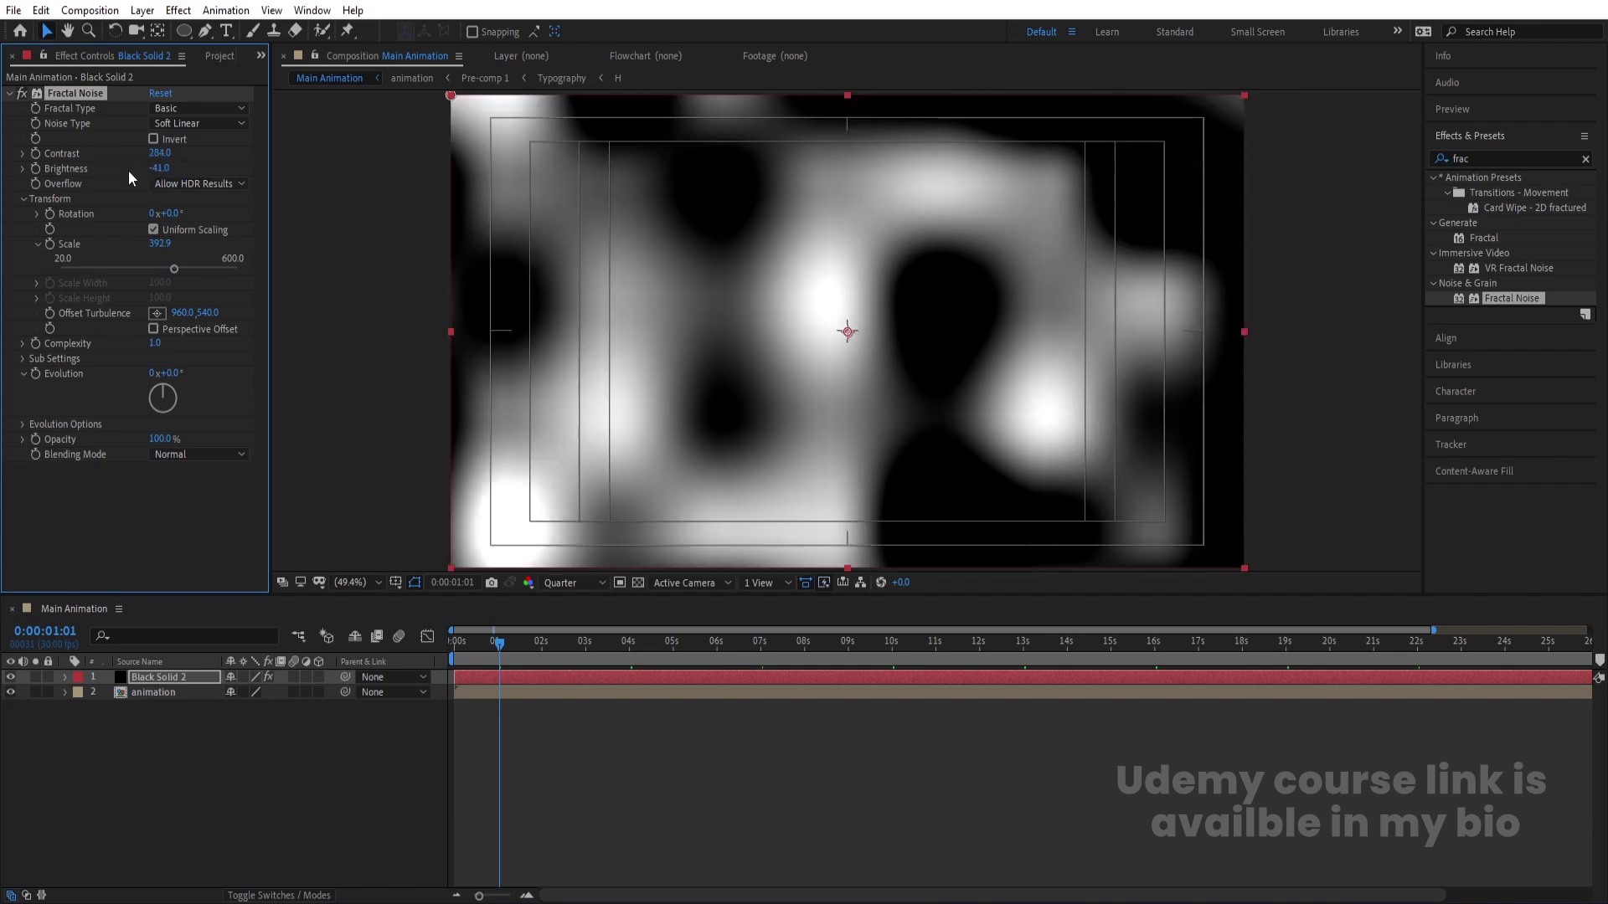
click(177, 743)
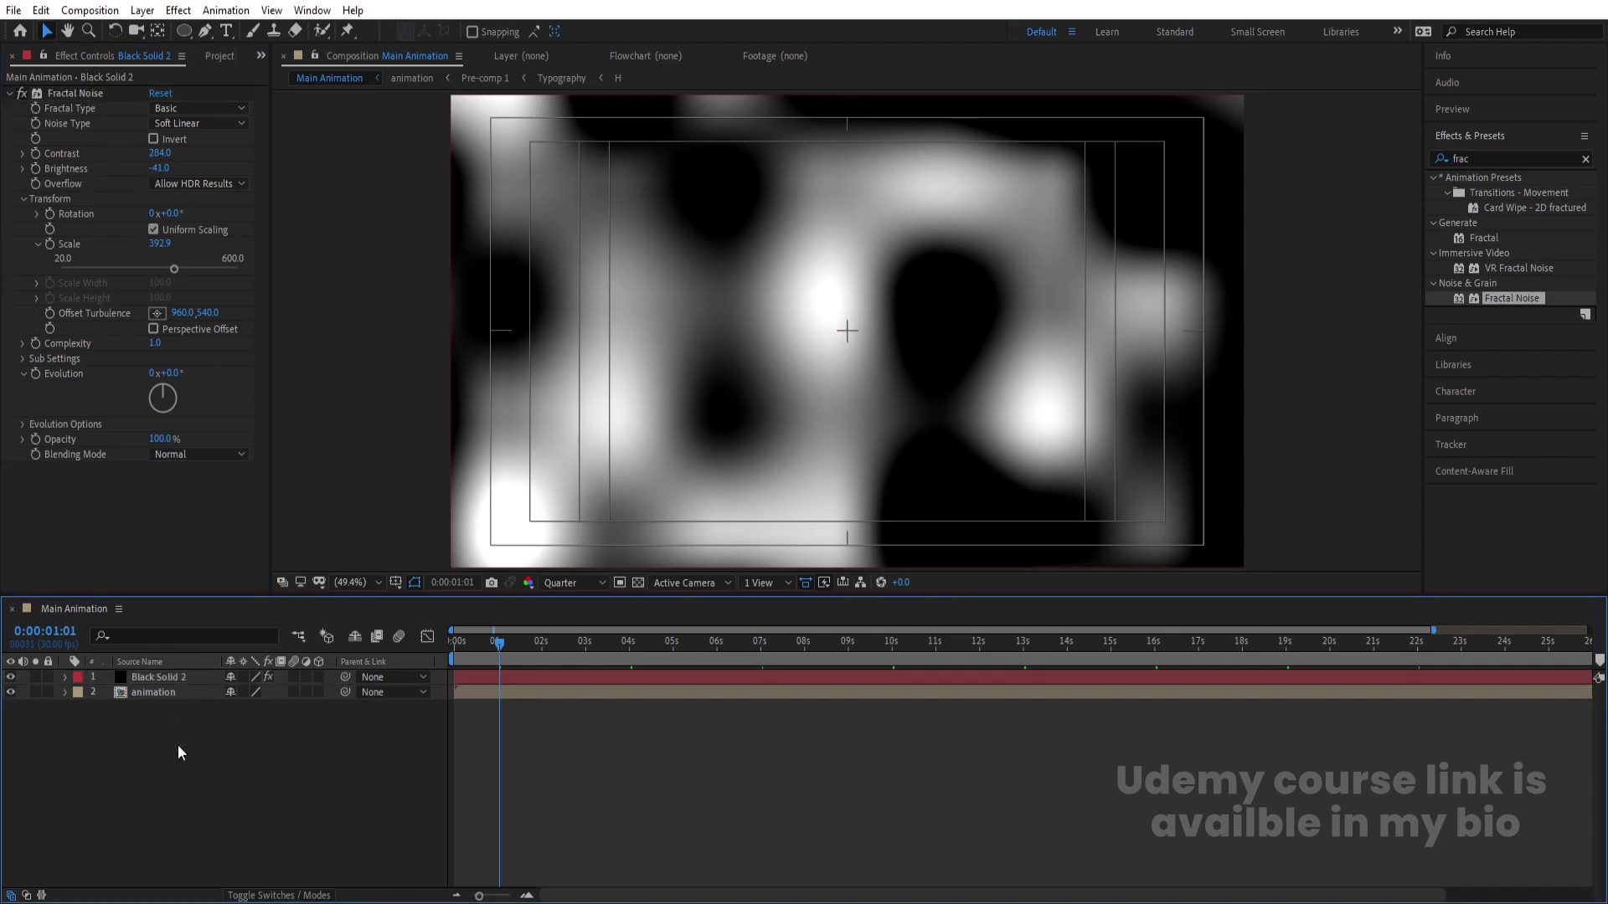
Step: Drive the Fractal Noise Evolution with the expression time*80 and preview the motion
click(162, 678)
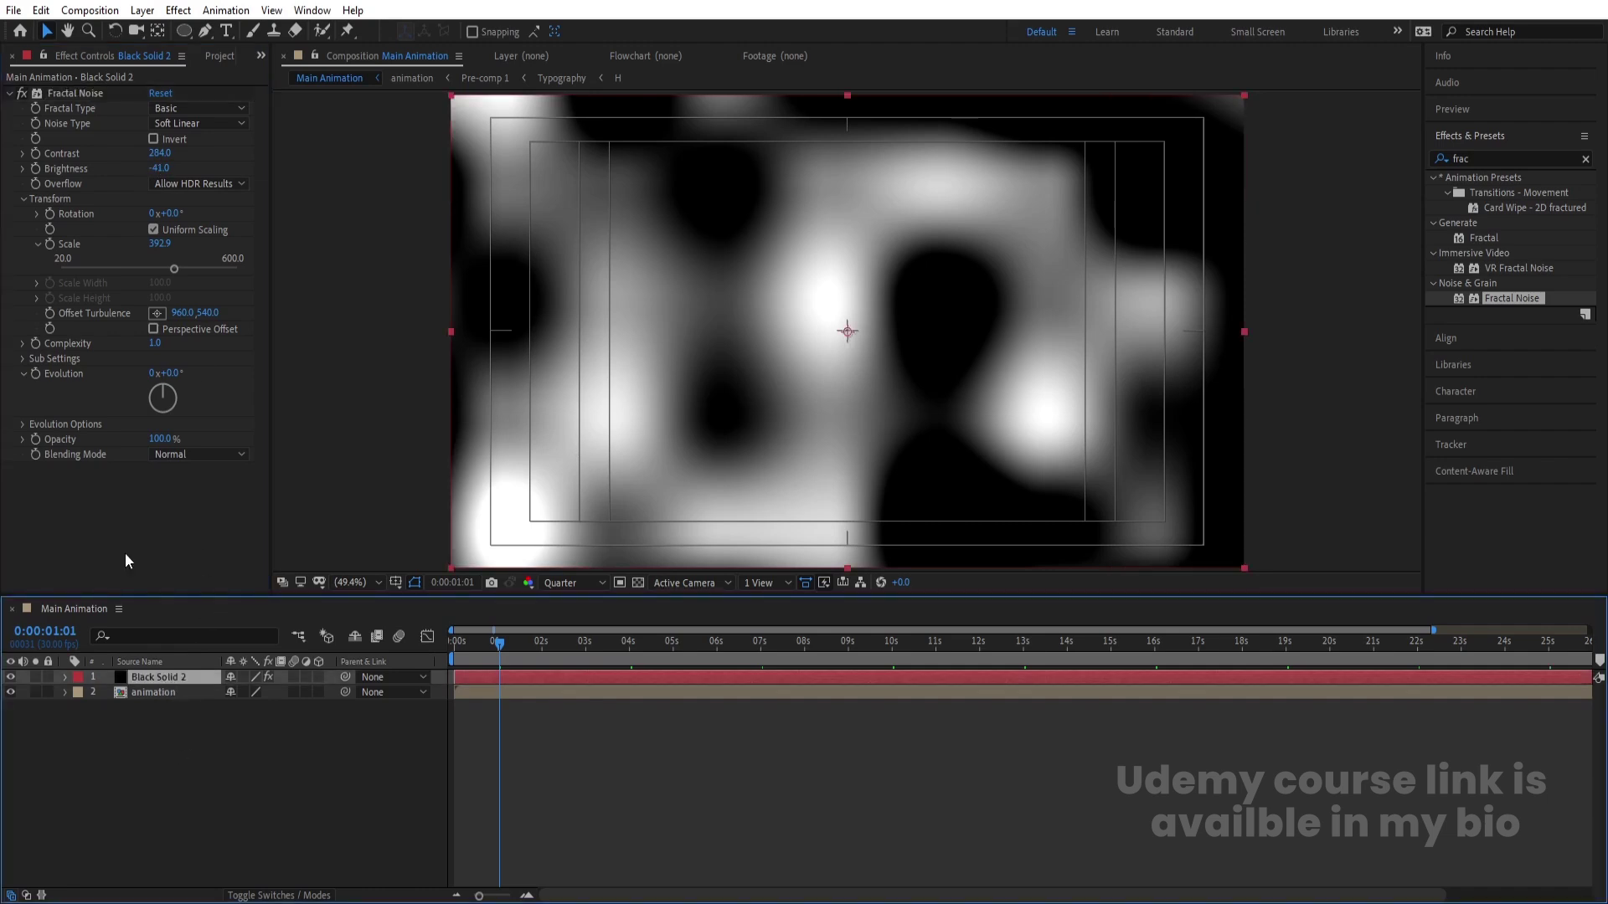
alt+click(36, 373)
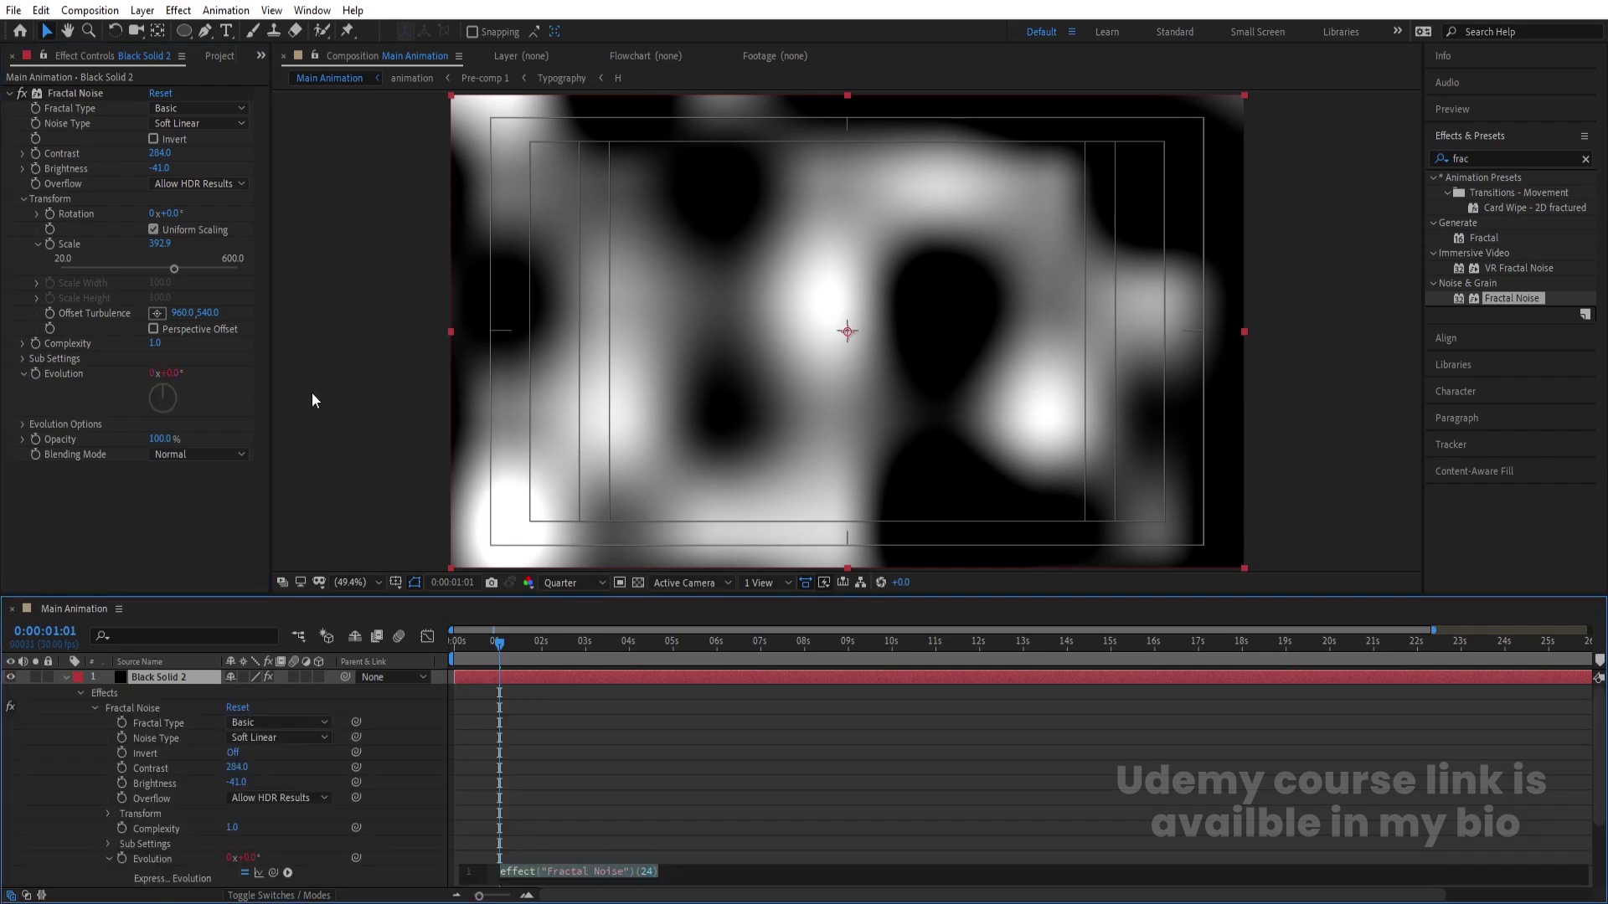
text(tim)
key(Return)
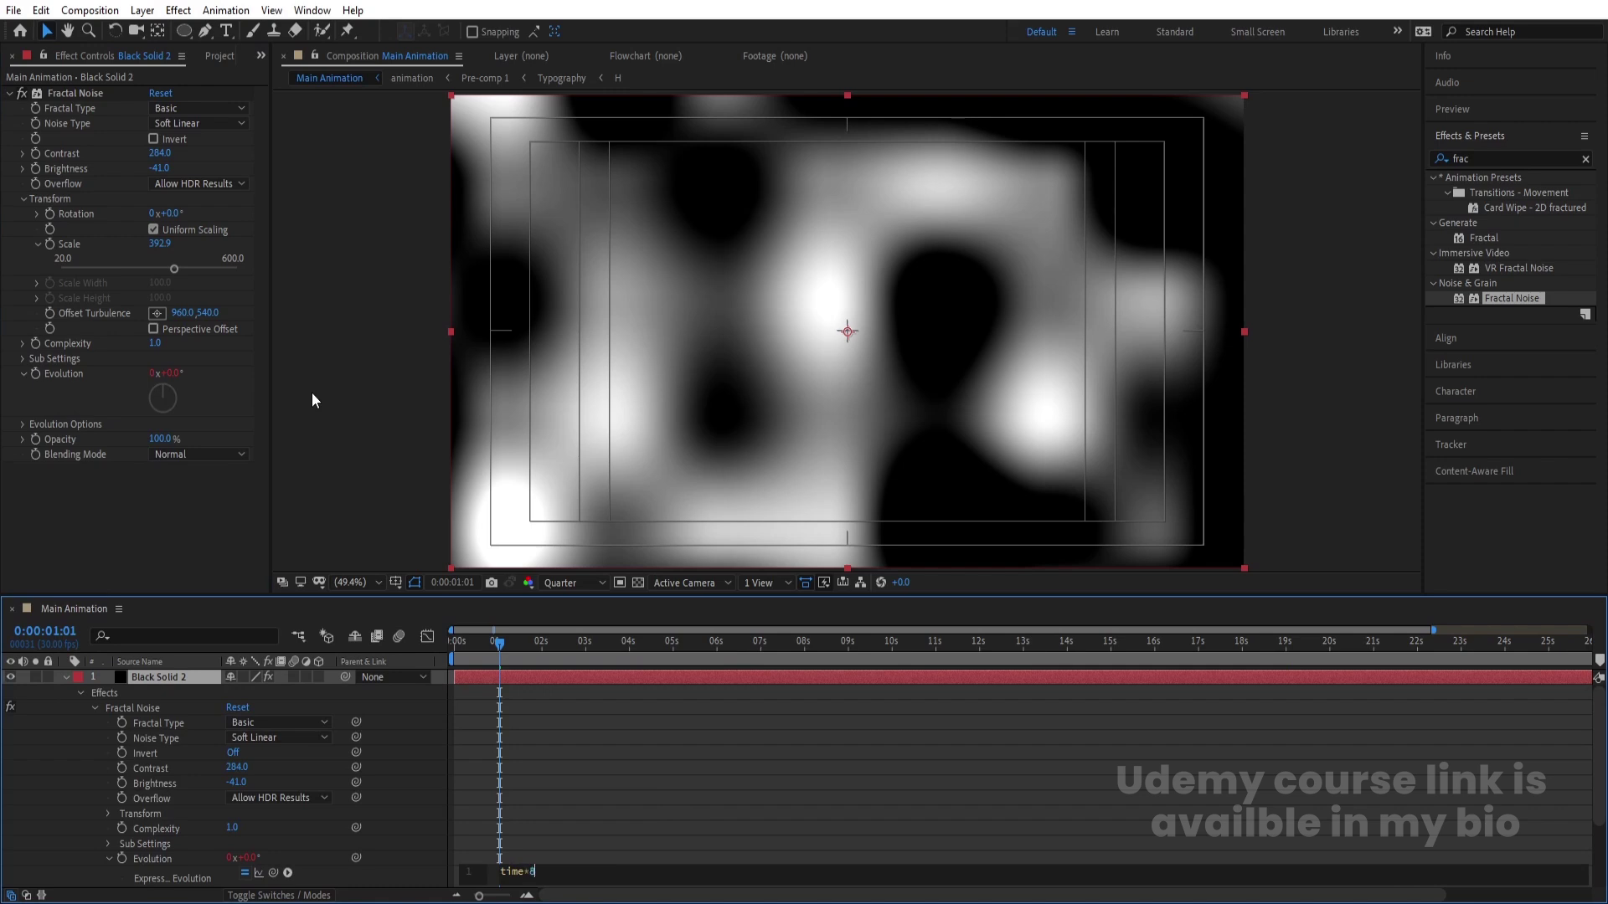
click(695, 718)
key(space)
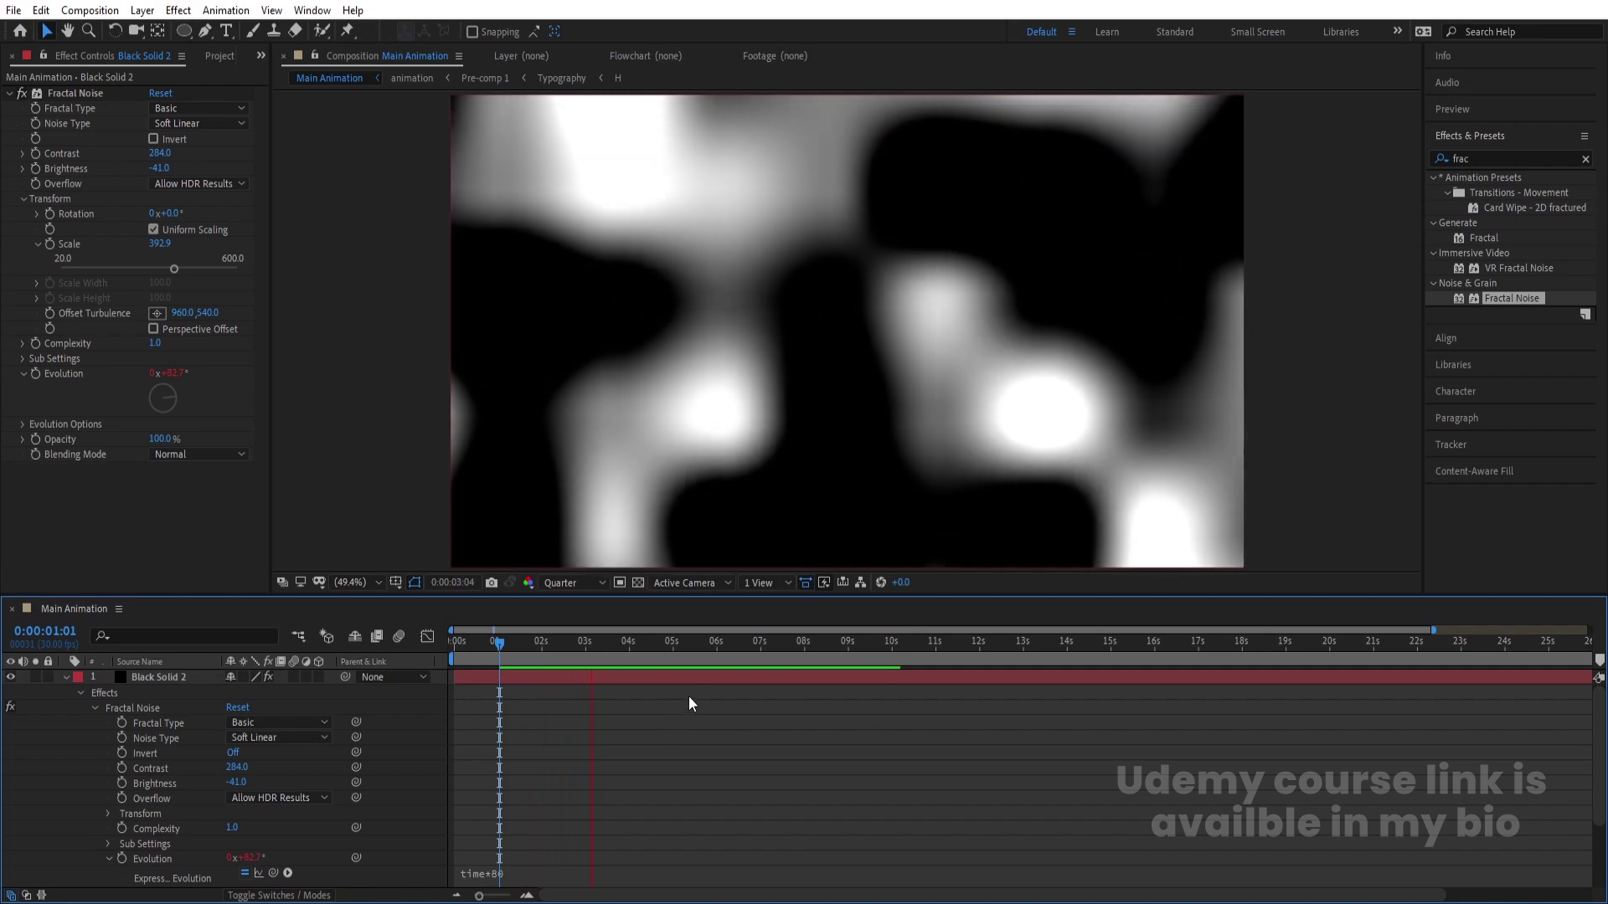
Step: Change the Evolution expression to time*180, preview the faster noise and collapse the solid's properties
click(531, 874)
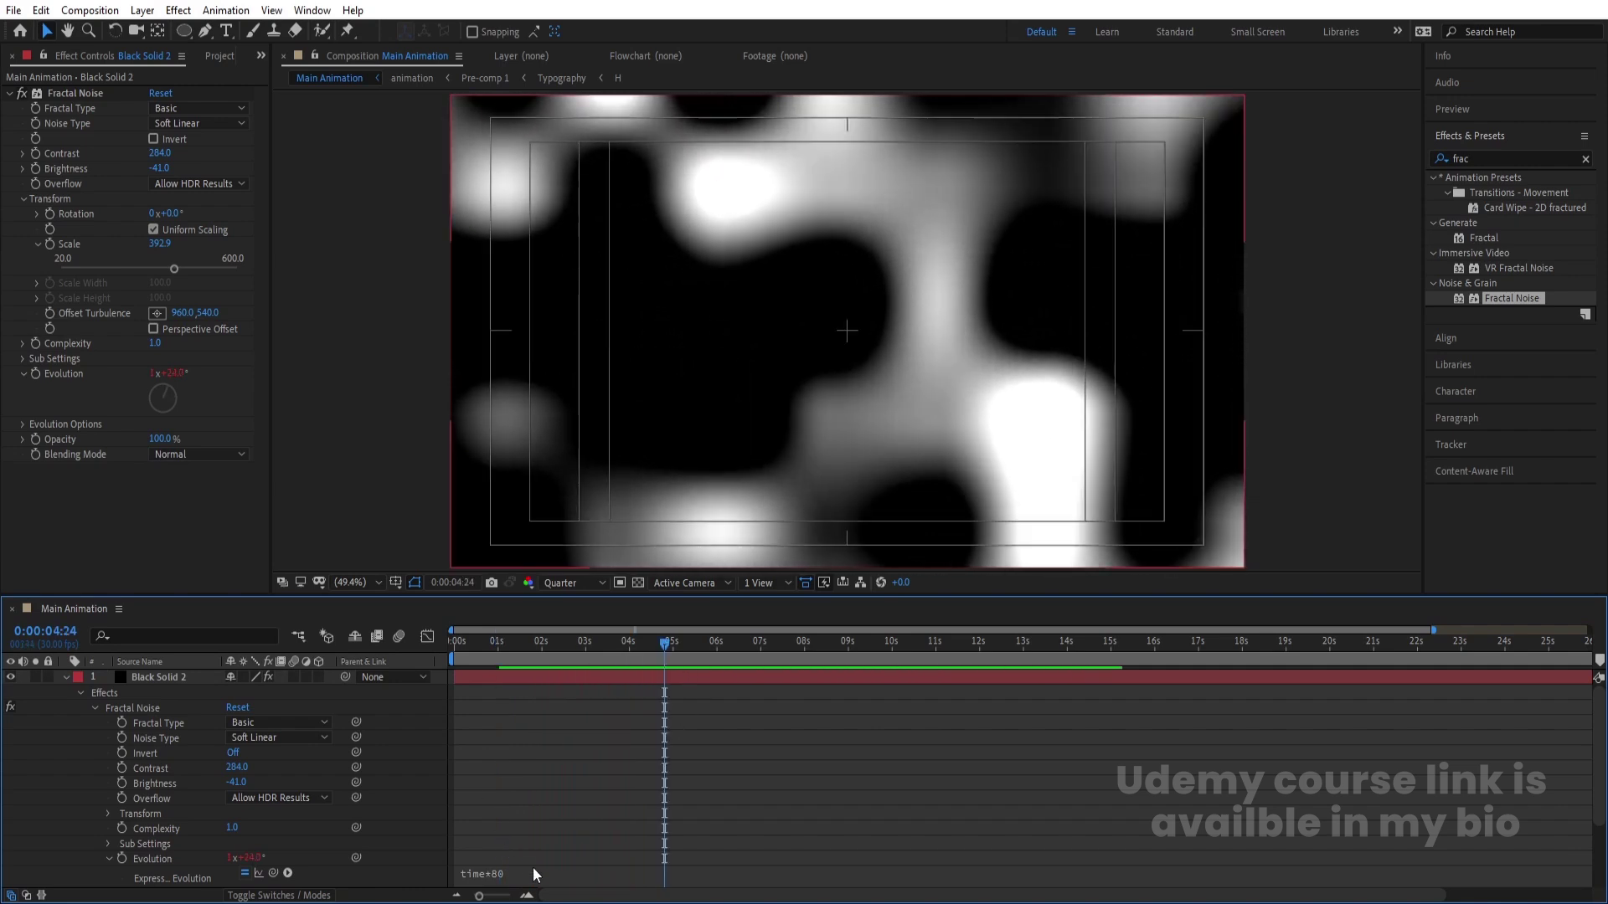
click(534, 877)
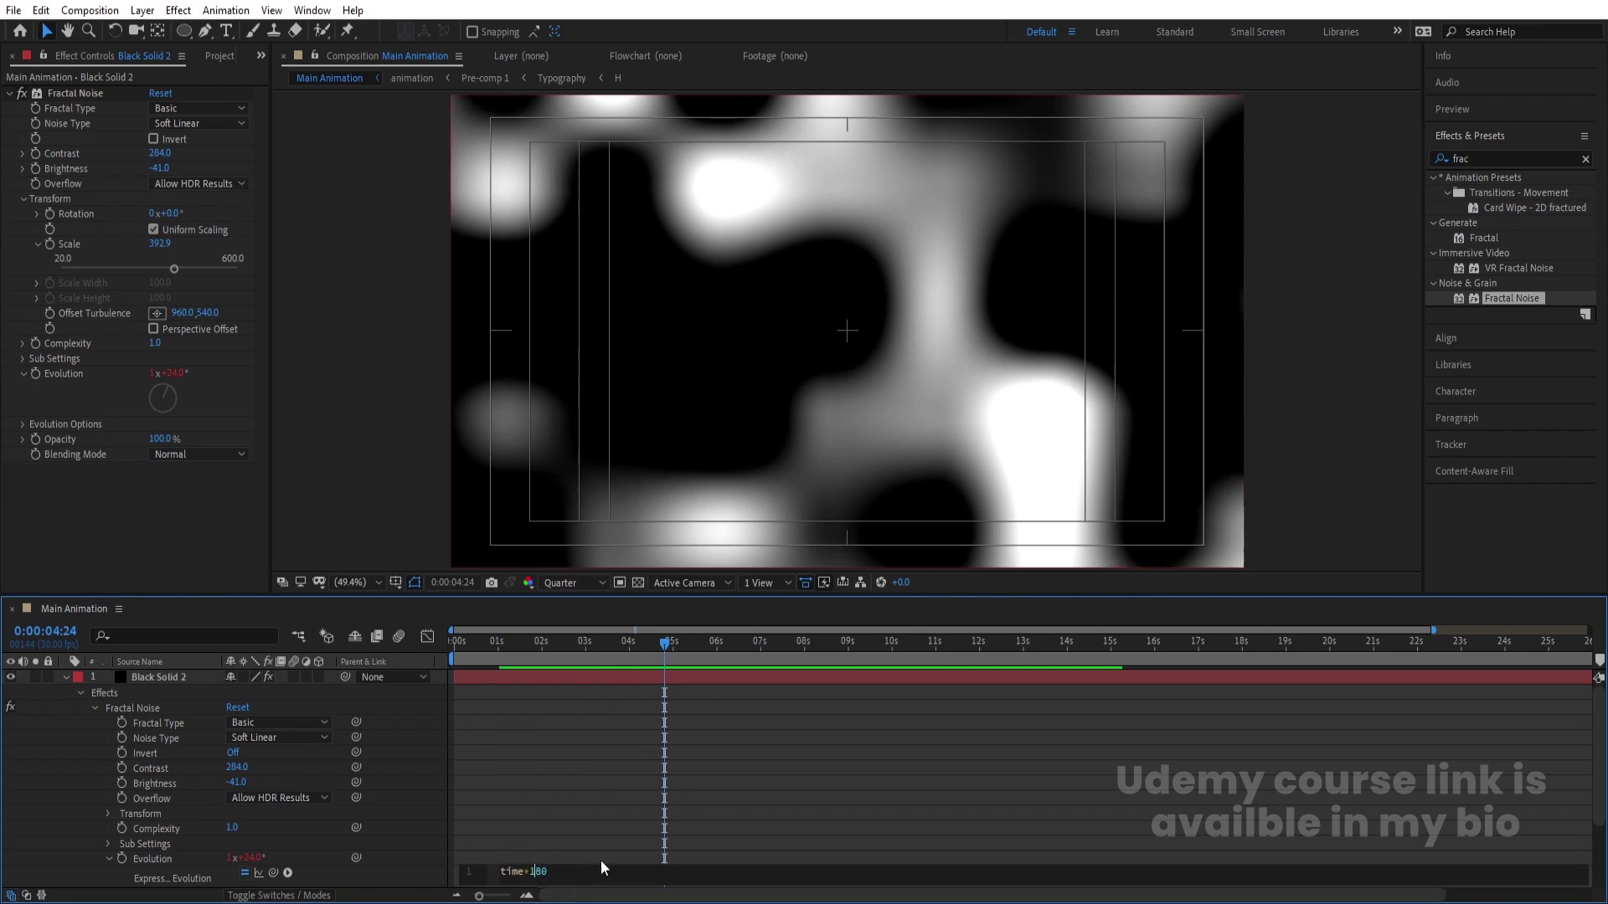
click(606, 792)
key(space)
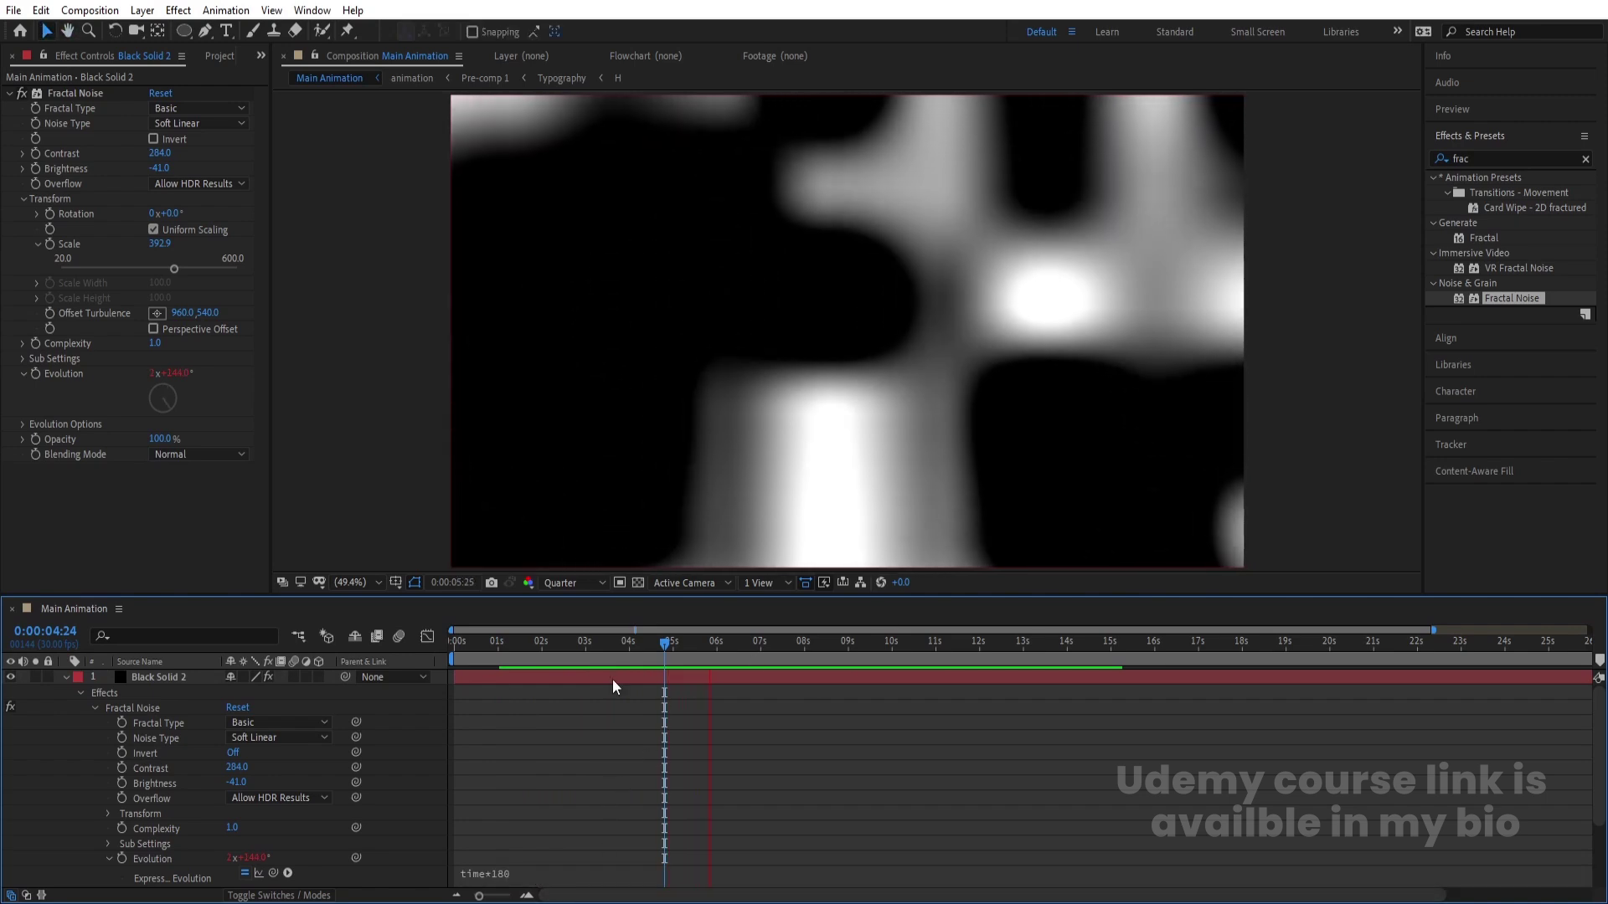
click(68, 682)
click(67, 678)
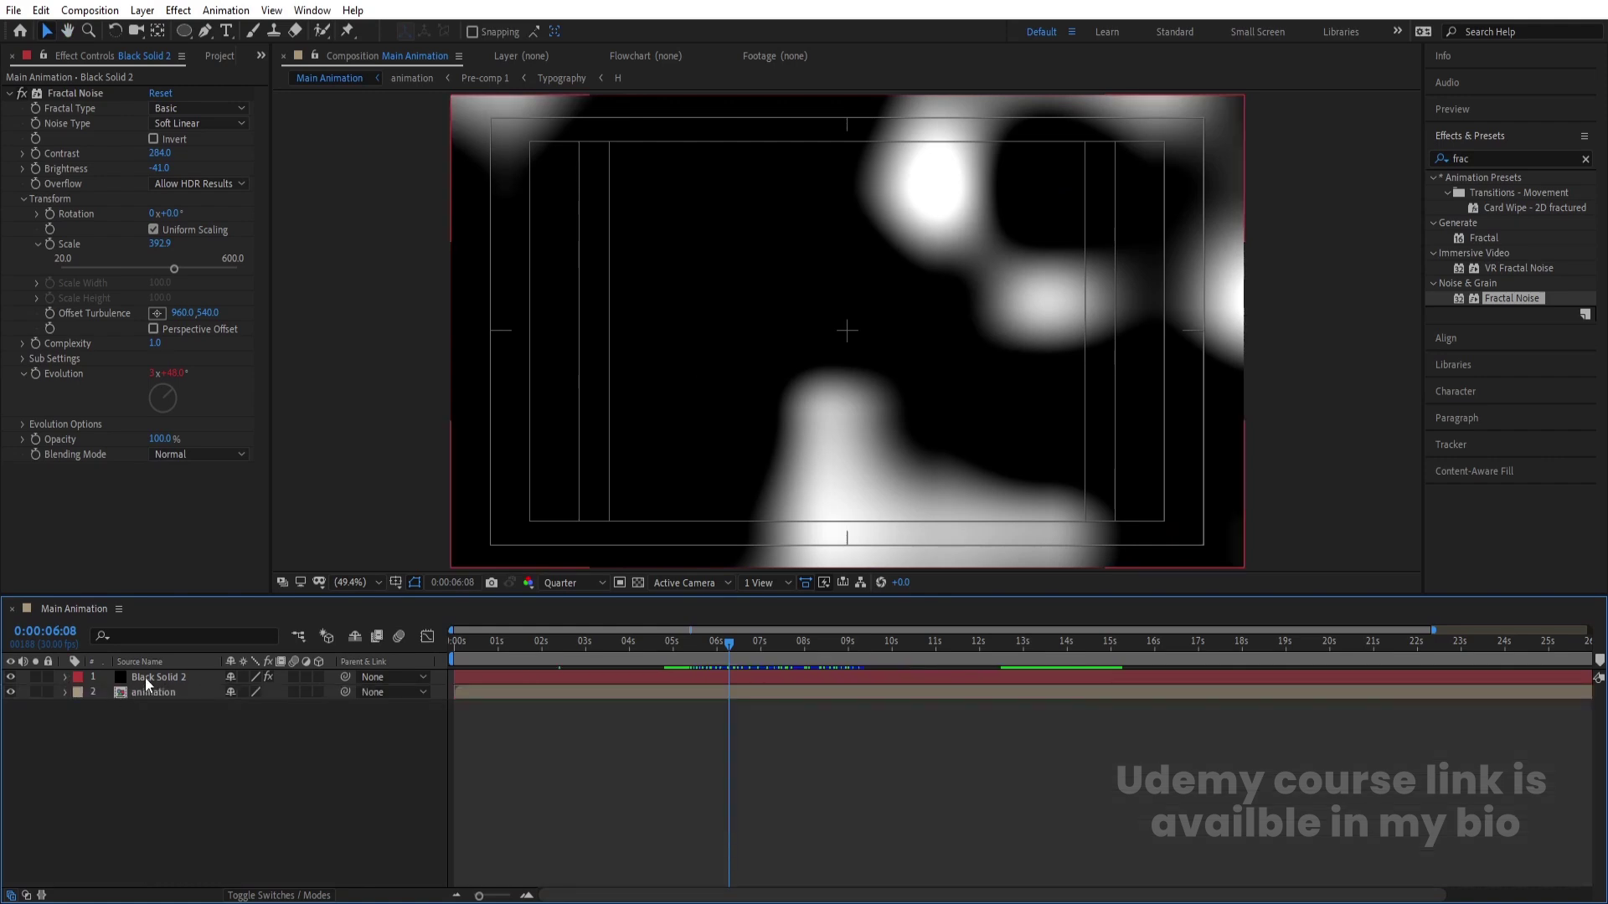
Step: Pre-compose the Fractal Noise solid with all attributes as "noise" and hide the resulting layer
click(145, 676)
key(ctrl+shift+c)
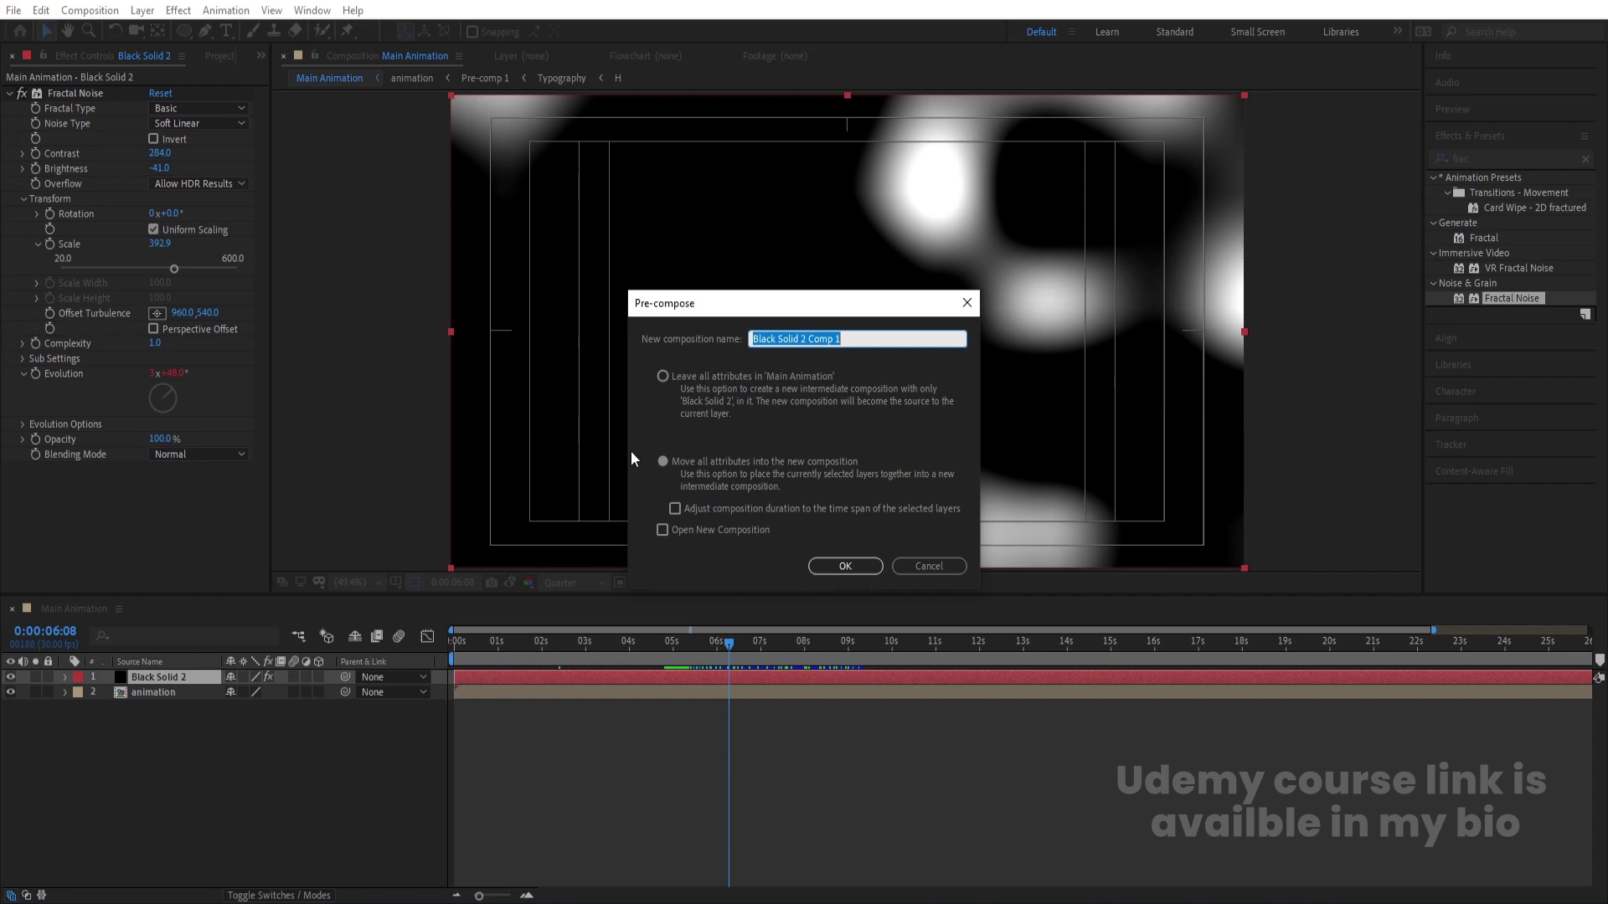
text(noise)
key(Return)
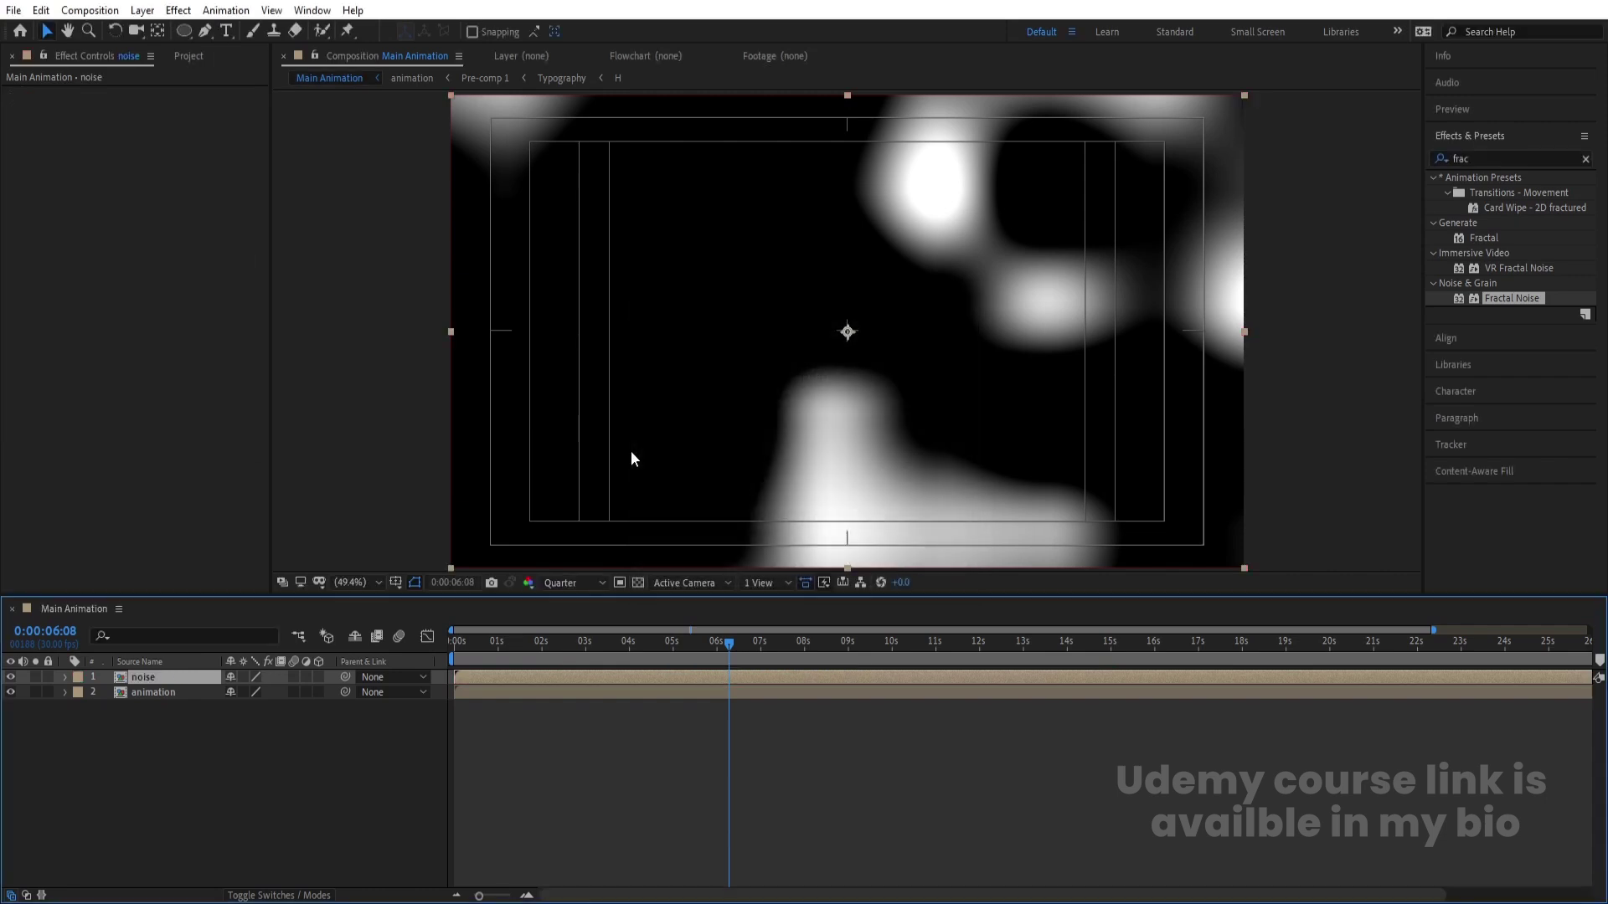
click(11, 677)
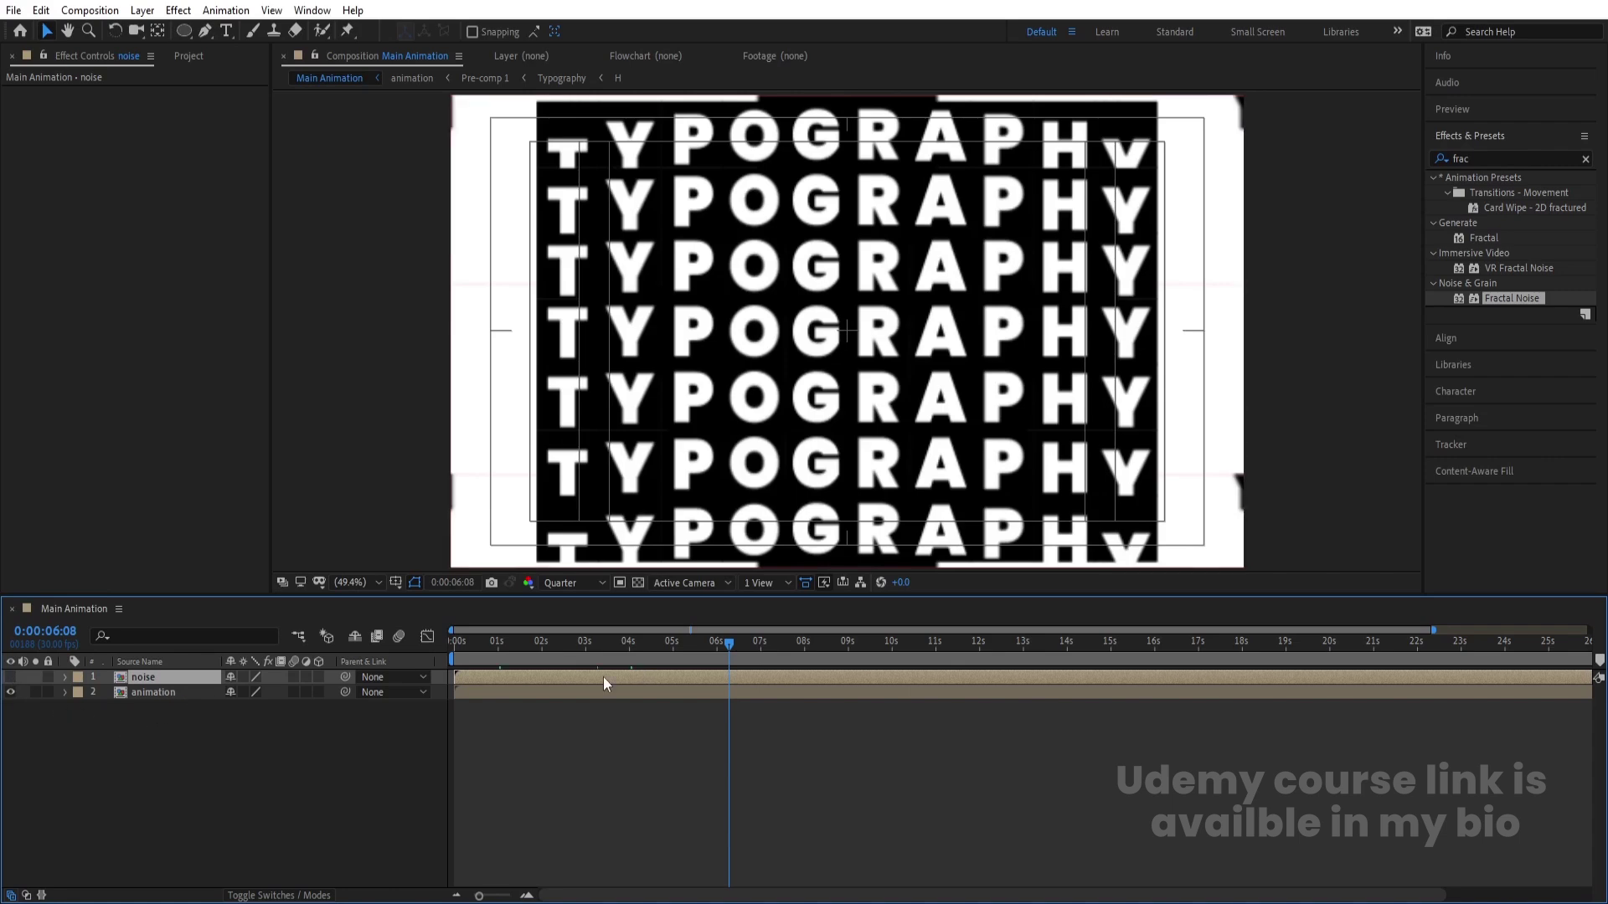
Step: In the animation composition, shift both Pre-comp 1 layers earlier together so the enlarged background copy starts at frame 0
double_click(510, 688)
click(495, 647)
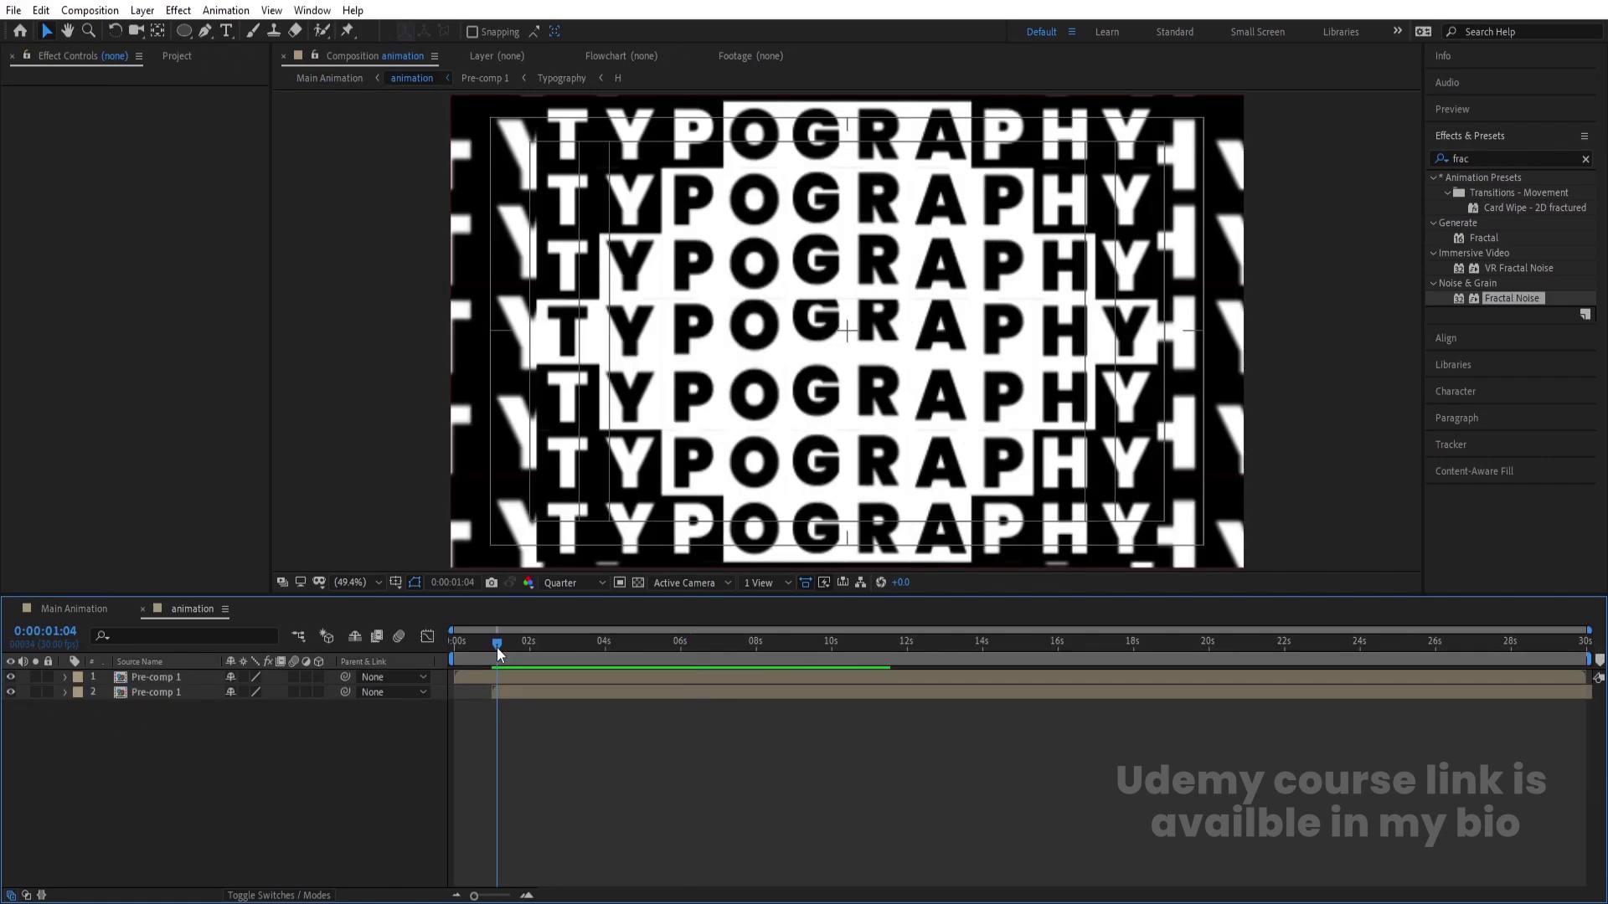
scroll(495, 646, up, 5)
drag(496, 652, 393, 642)
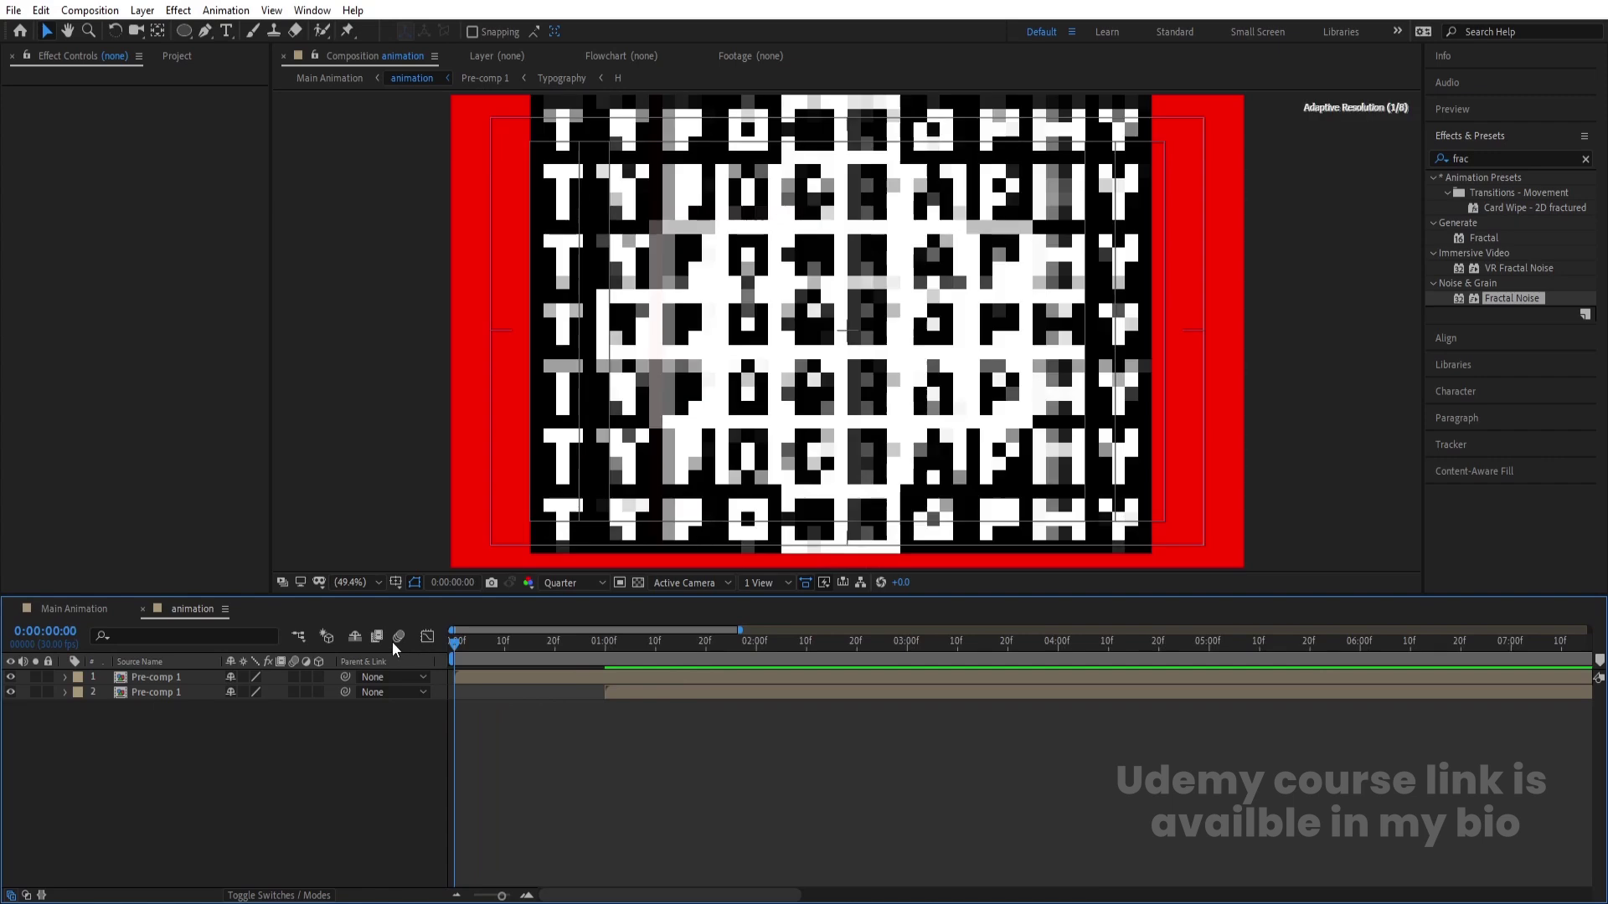
drag(259, 753, 136, 662)
drag(686, 694, 526, 677)
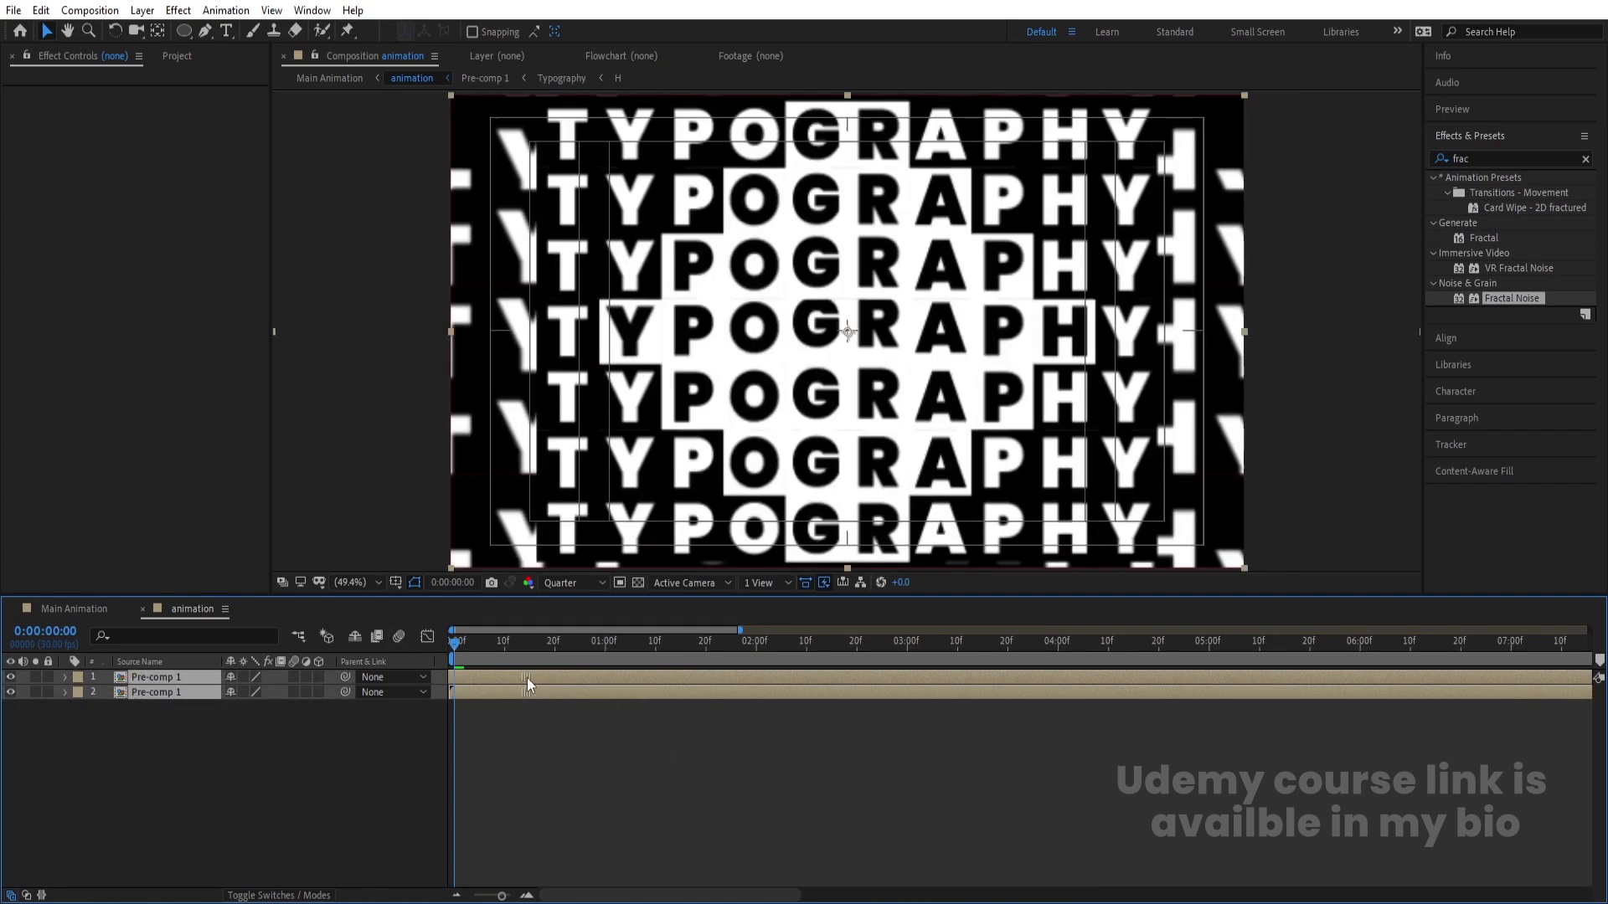
click(238, 765)
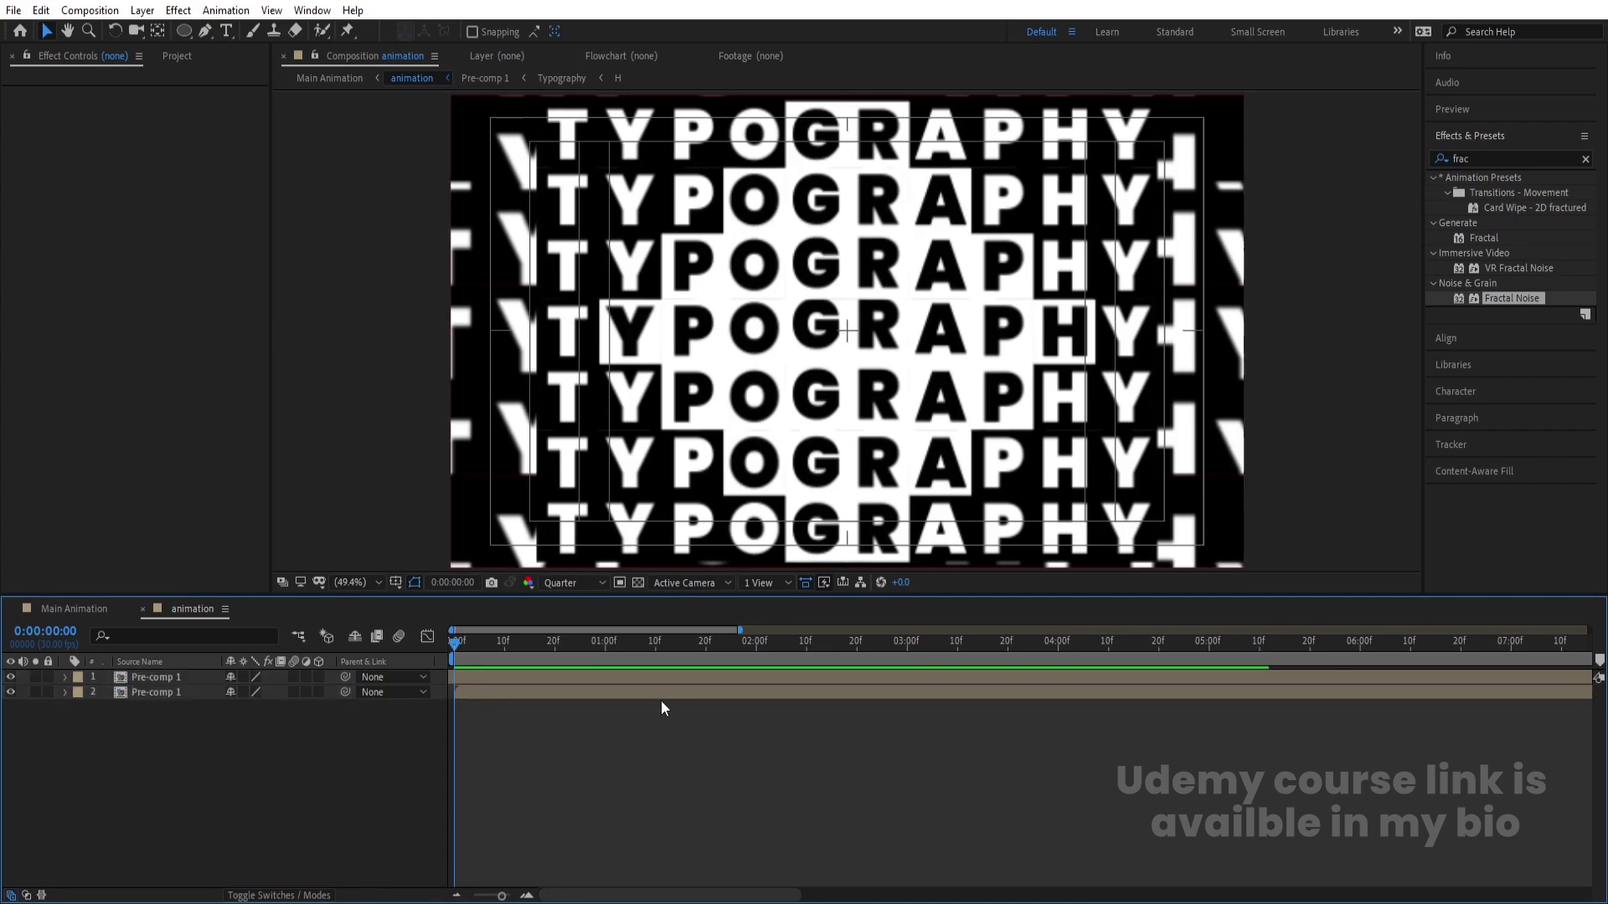
Step: Return to the Main Animation composition and preview it from the first frame
click(84, 609)
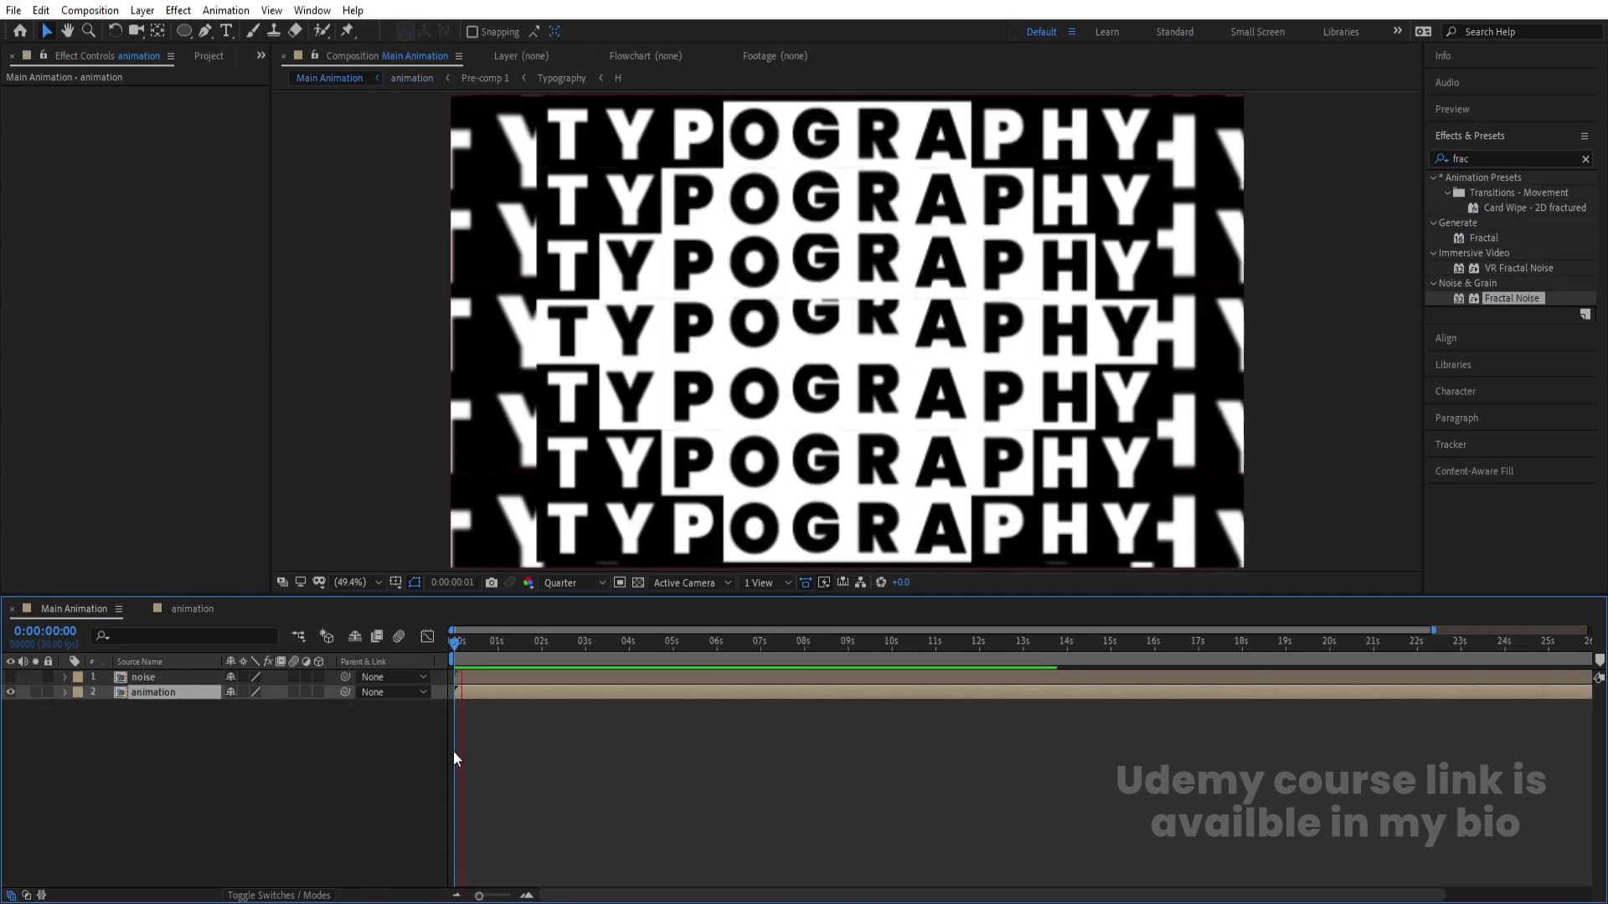
key(space)
key(space)
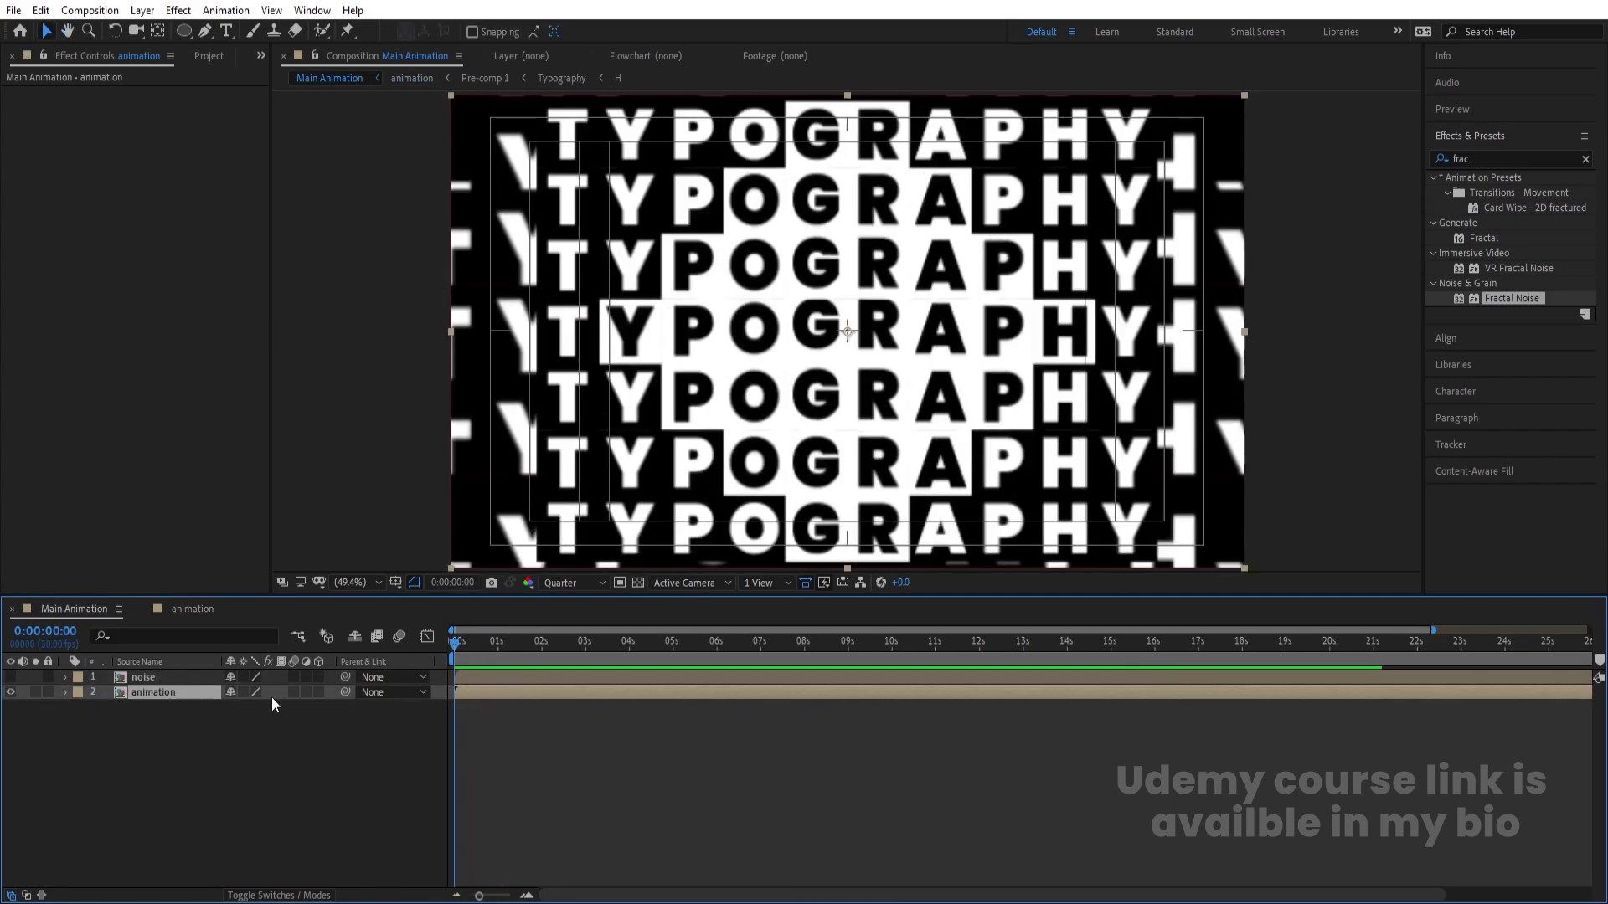
Step: Check the composition frame at Full resolution and restore the Quarter preview resolution
click(564, 593)
click(561, 583)
click(577, 621)
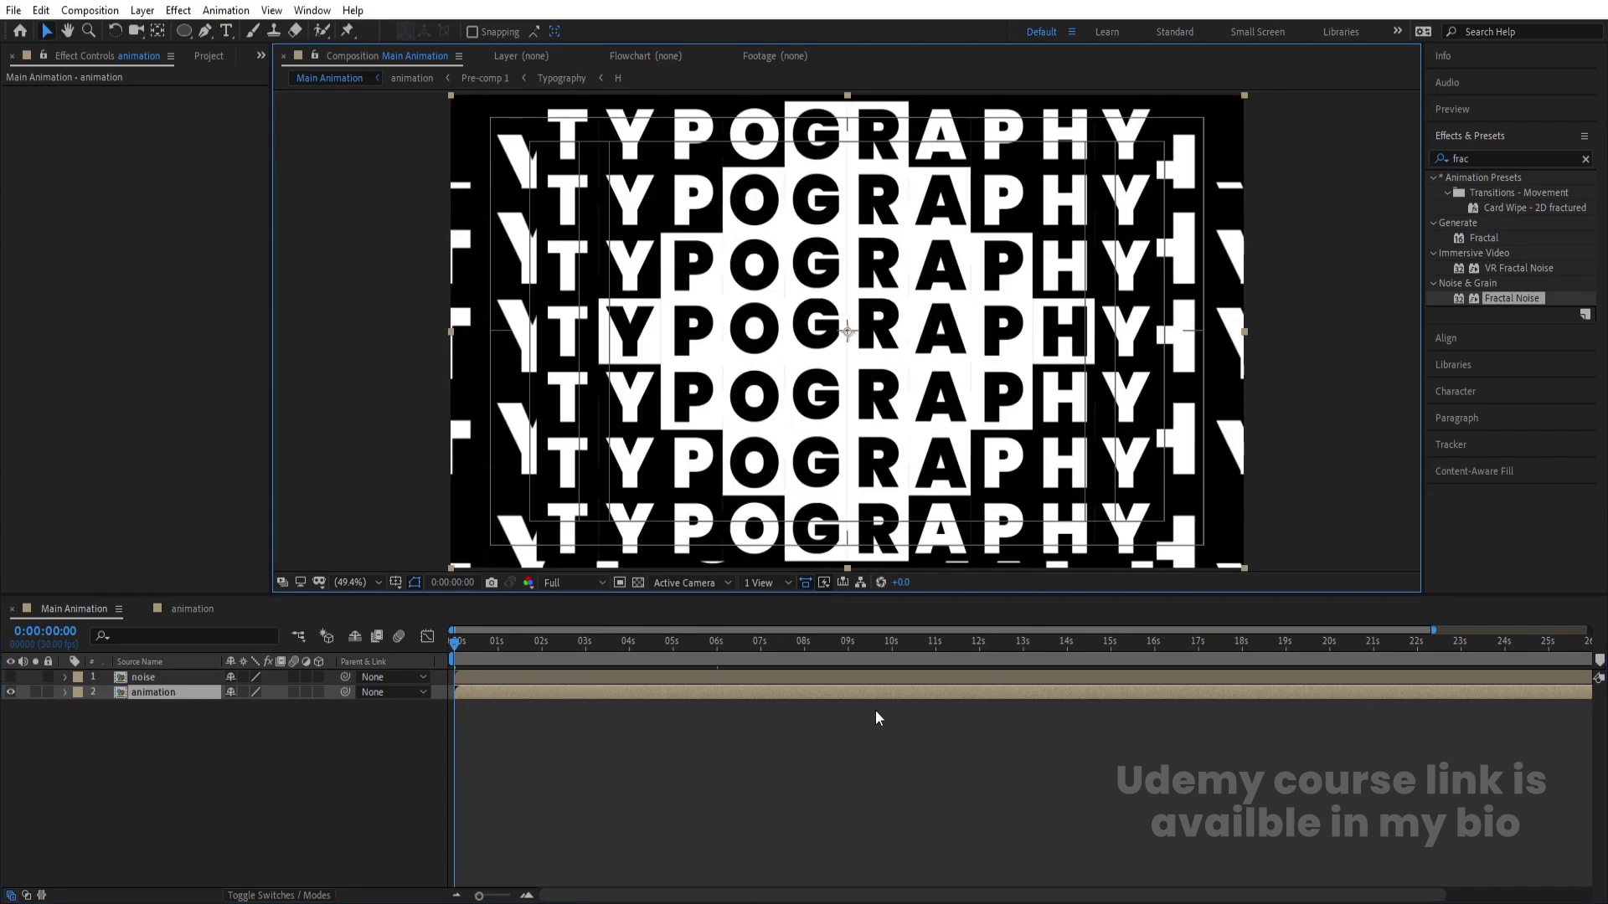
click(575, 587)
click(577, 674)
Step: In the animation composition, apply Tint to the enlarged background copy and swap its black and white colors
double_click(459, 693)
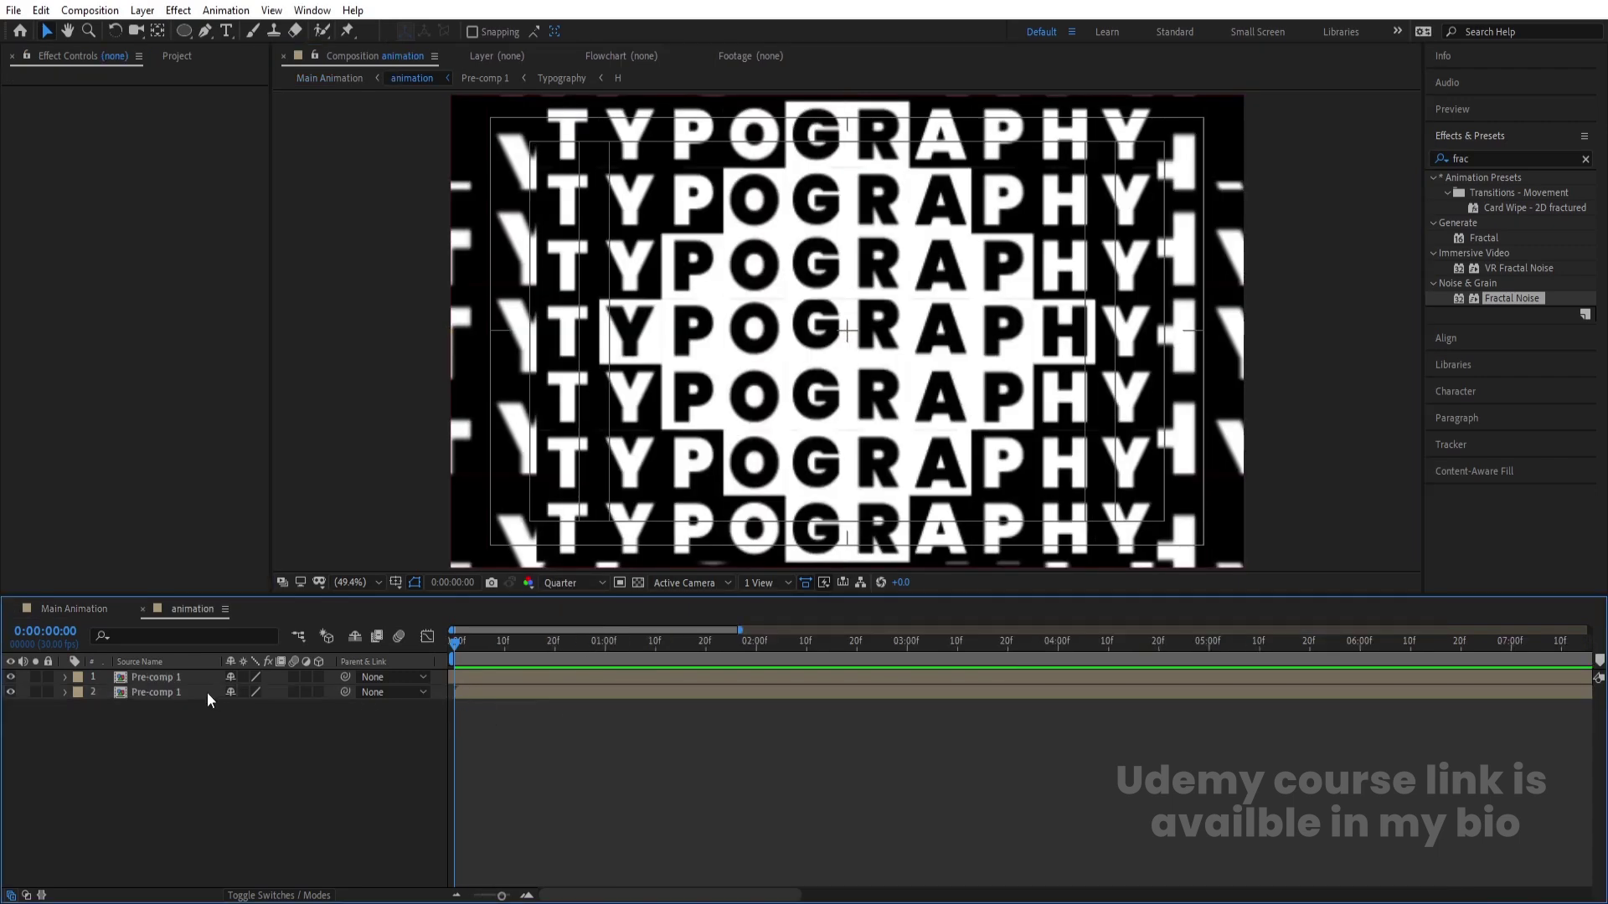
click(1482, 160)
text(tint)
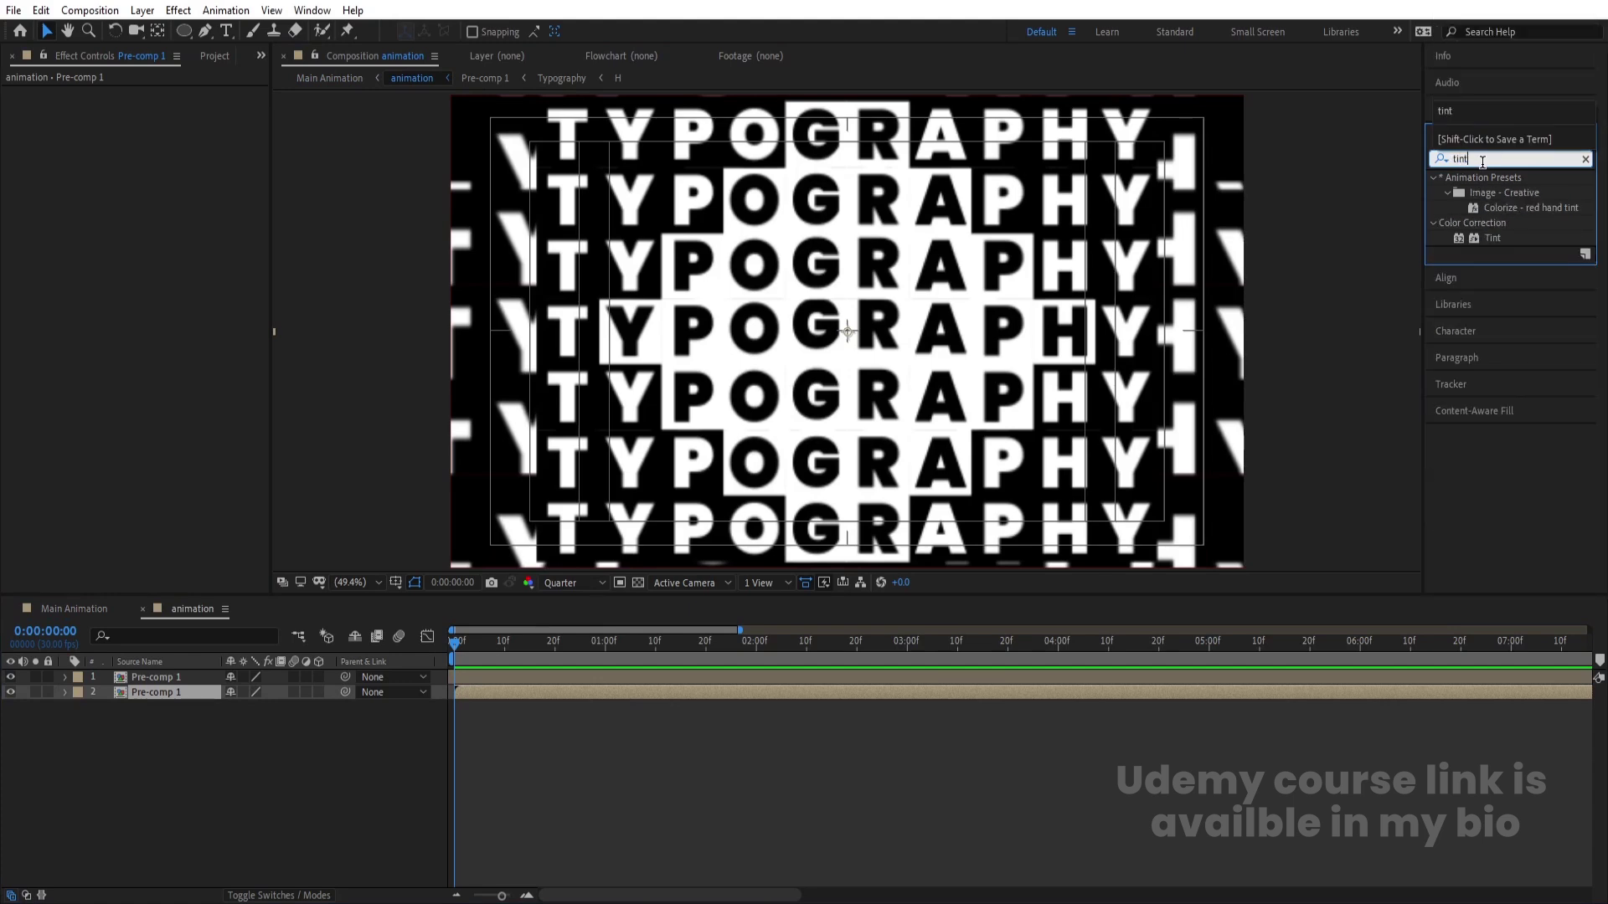
double_click(1497, 243)
click(248, 158)
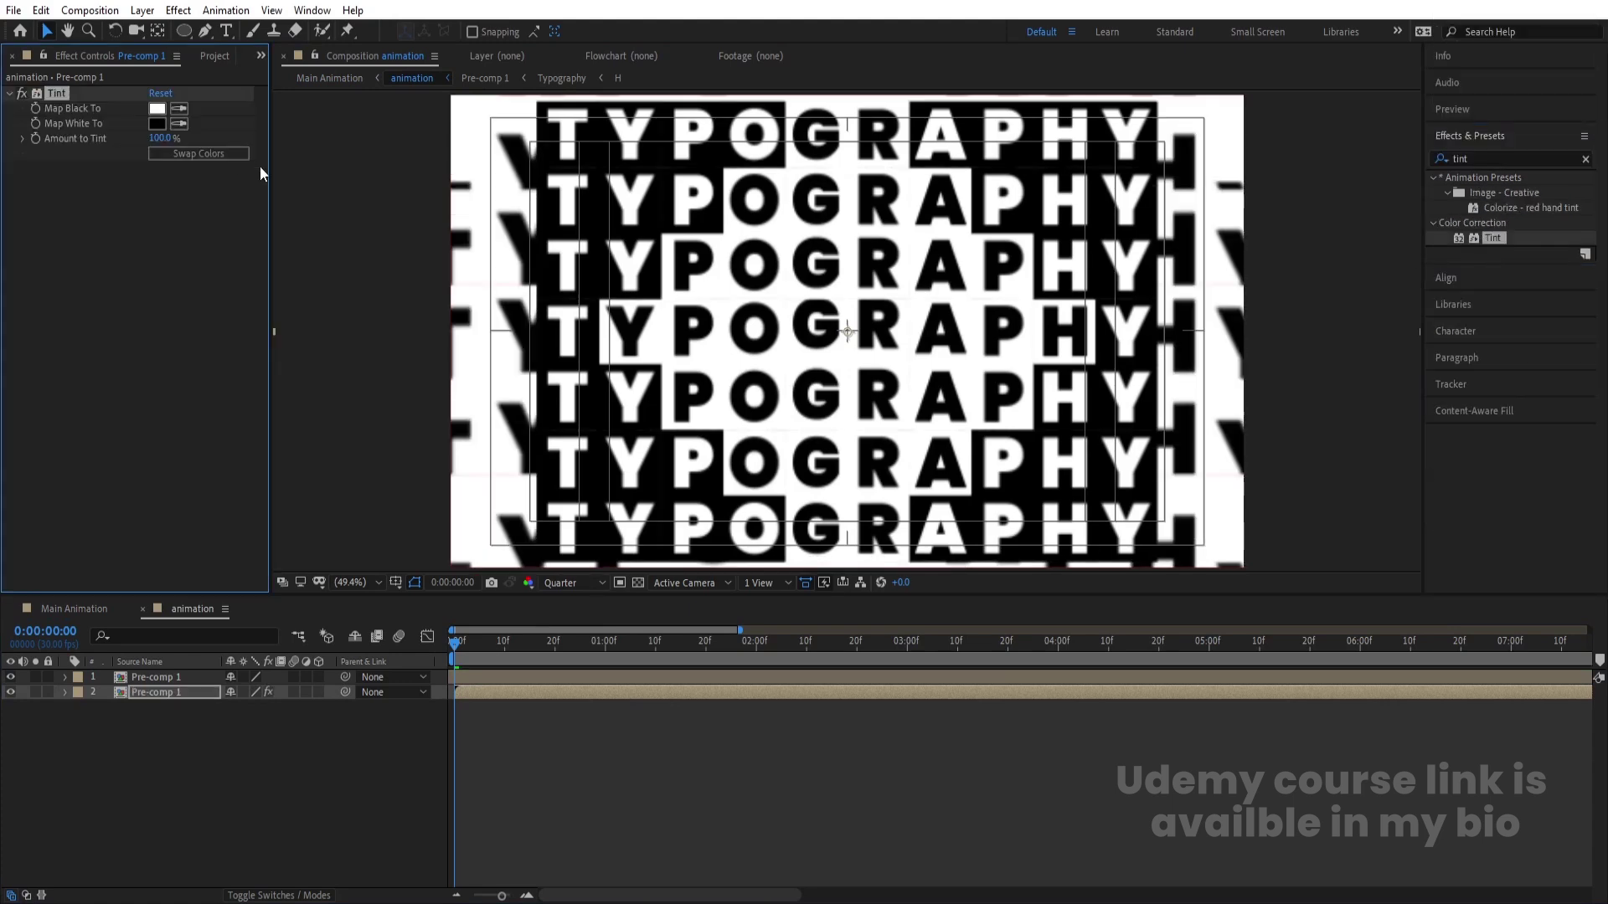
Step: Preview the animation with the inverted background copy and show layer names in the timeline
key(space)
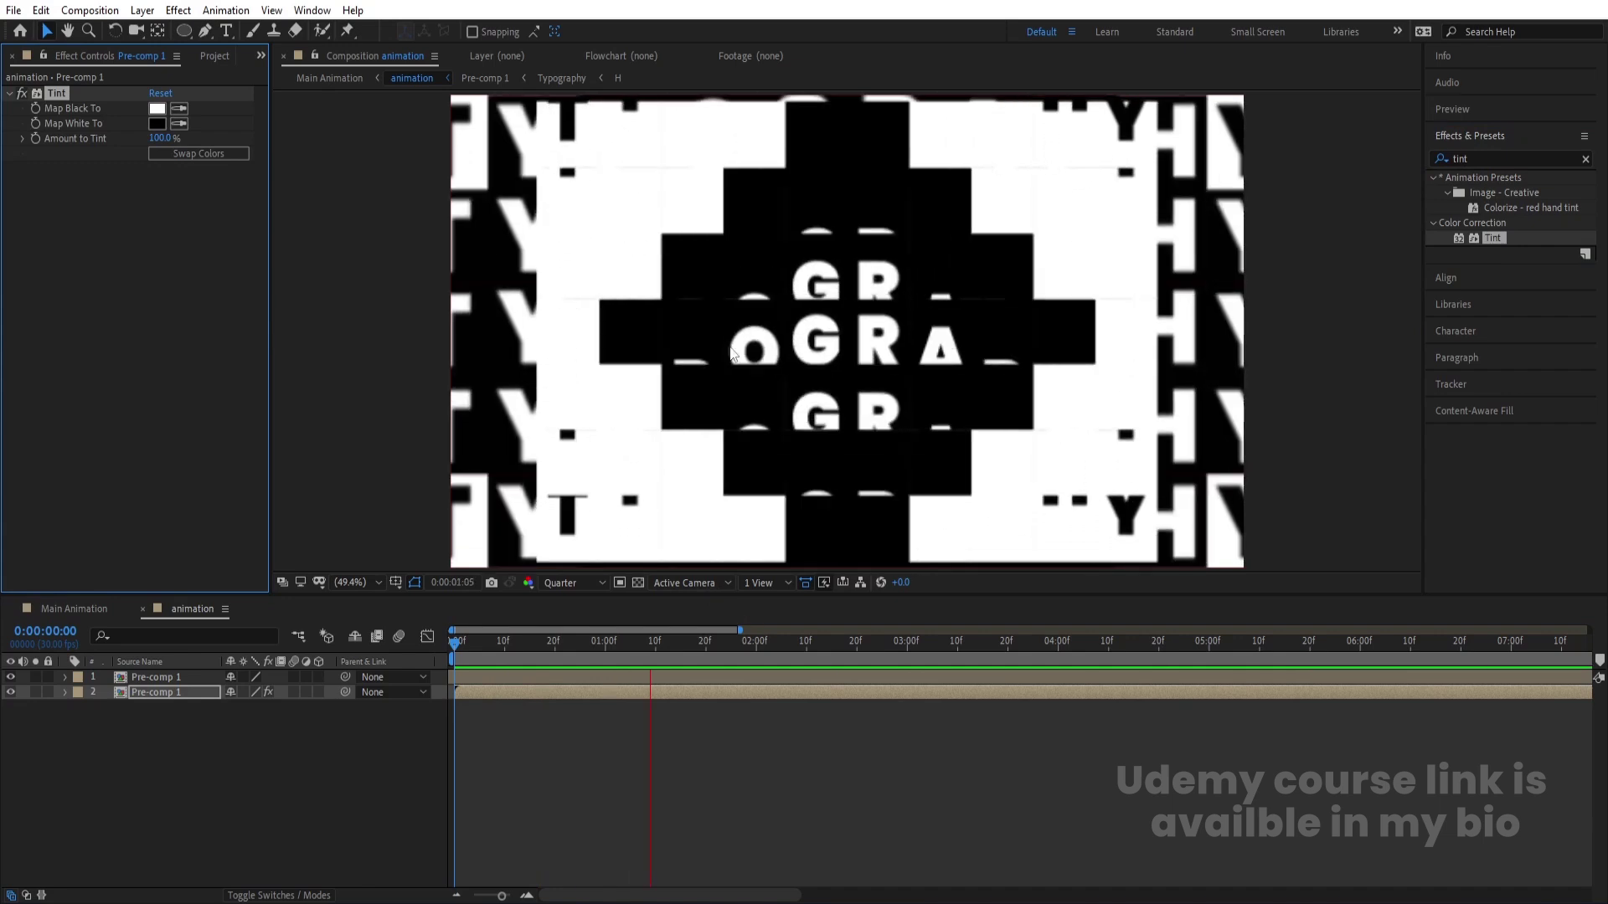
key(space)
click(161, 667)
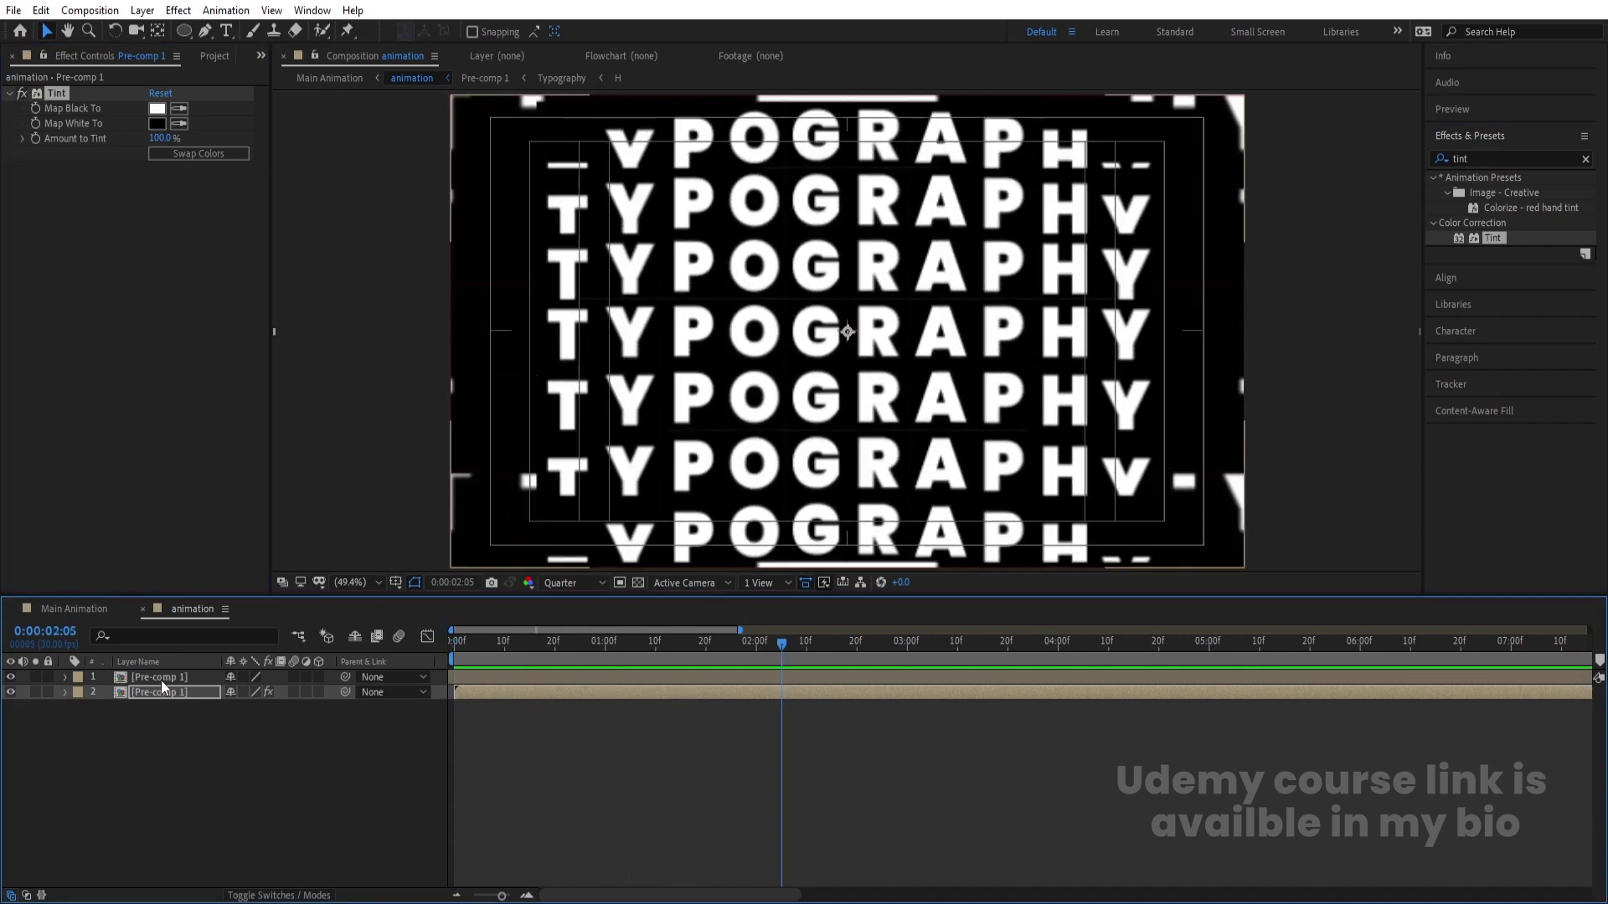
Step: Scale the front Pre-comp 1 layer to 89% and preview the animation over the enlarged background copy
click(161, 680)
key(s)
mouse_move(247, 692)
mouse_down()
mouse_move(233, 696)
mouse_move(261, 711)
mouse_up()
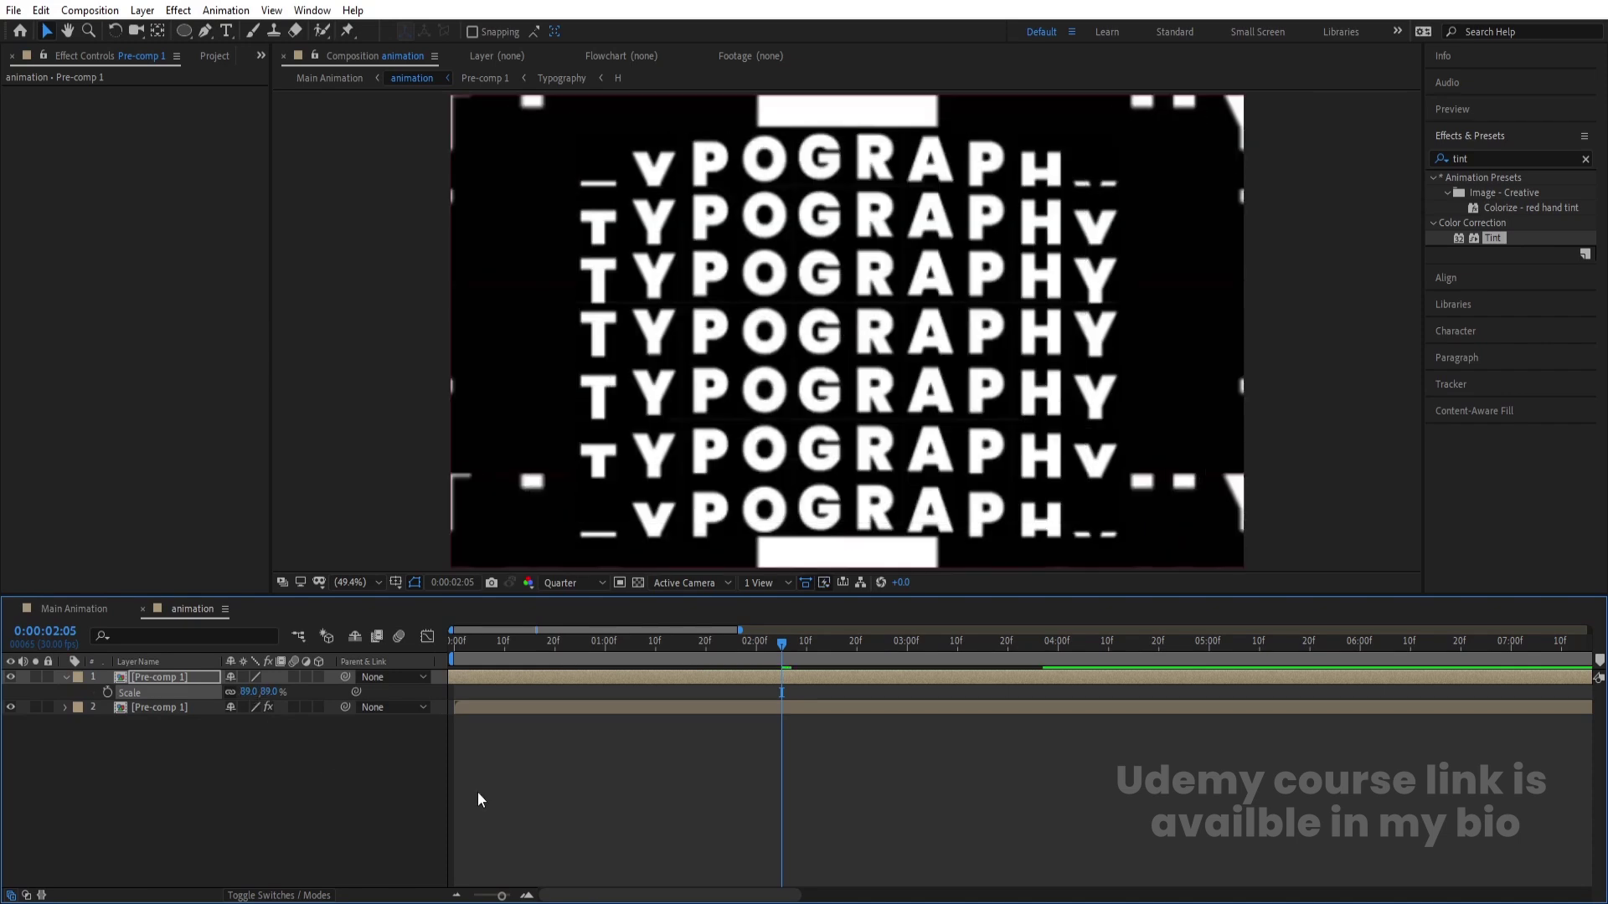
key(space)
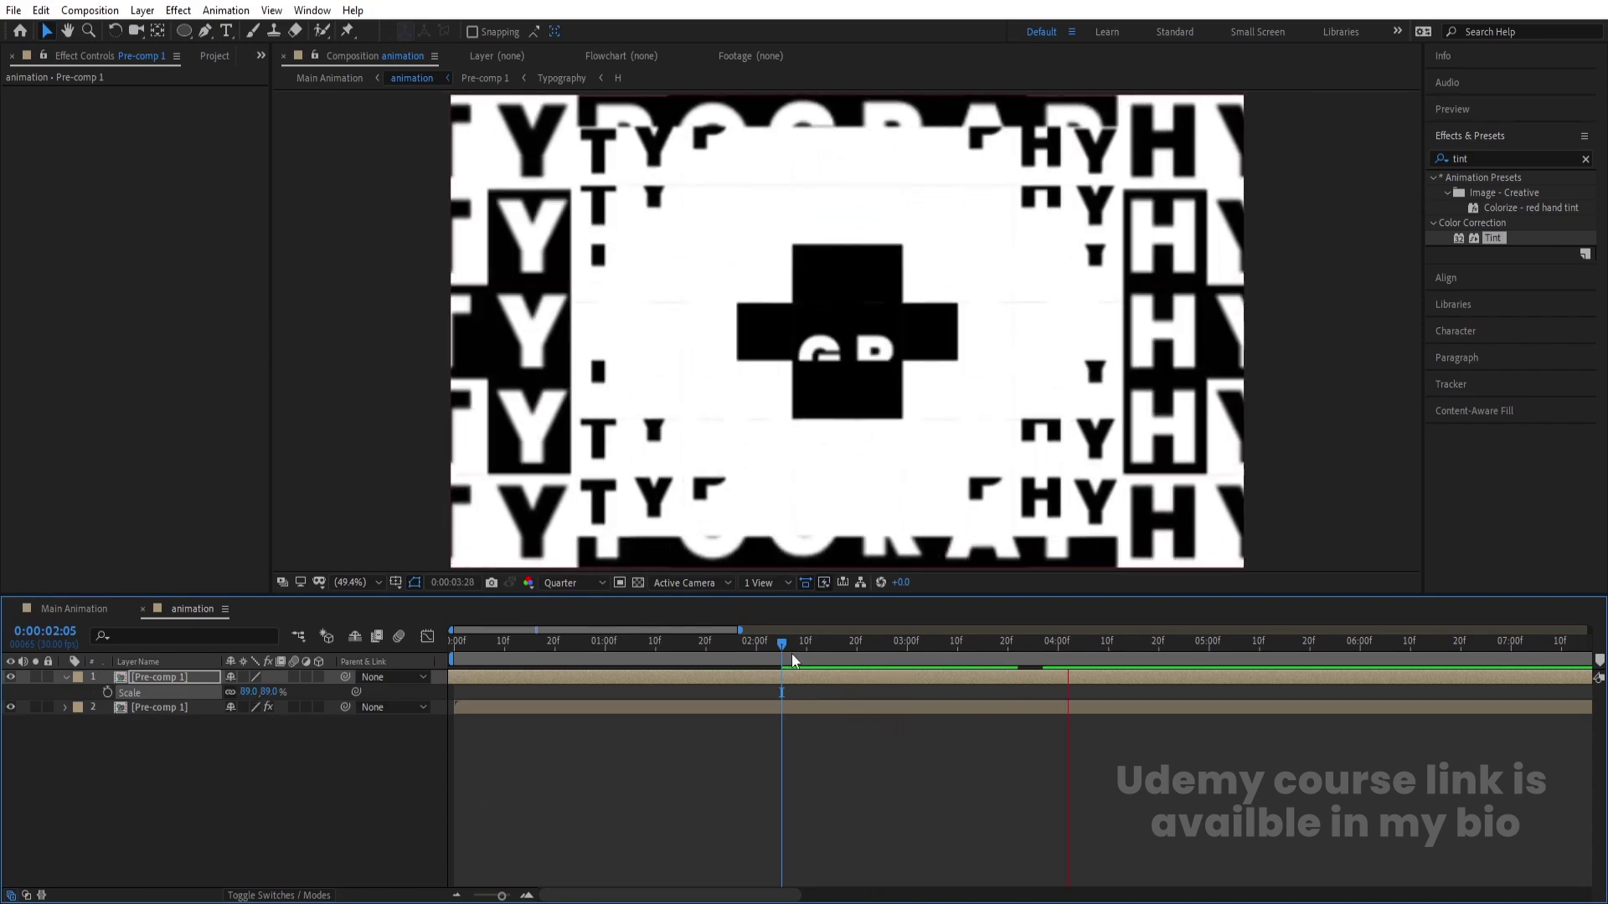
key(space)
key(space)
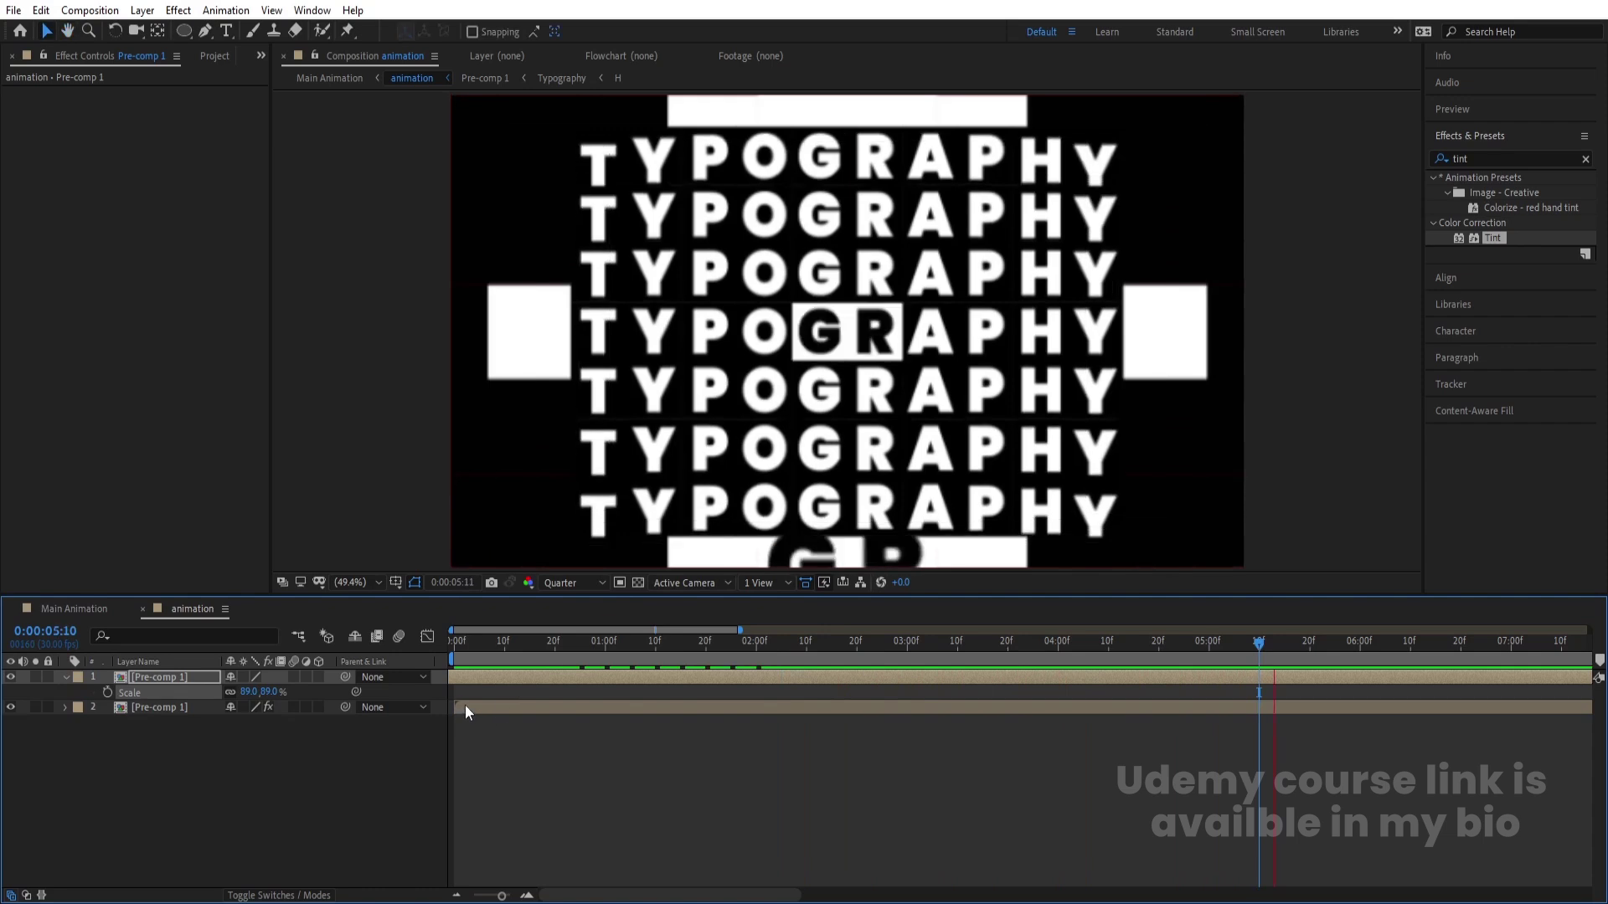
Step: Apply a Drop Shadow effect to the front Pre-comp 1 layer and set its softness to 200
click(529, 681)
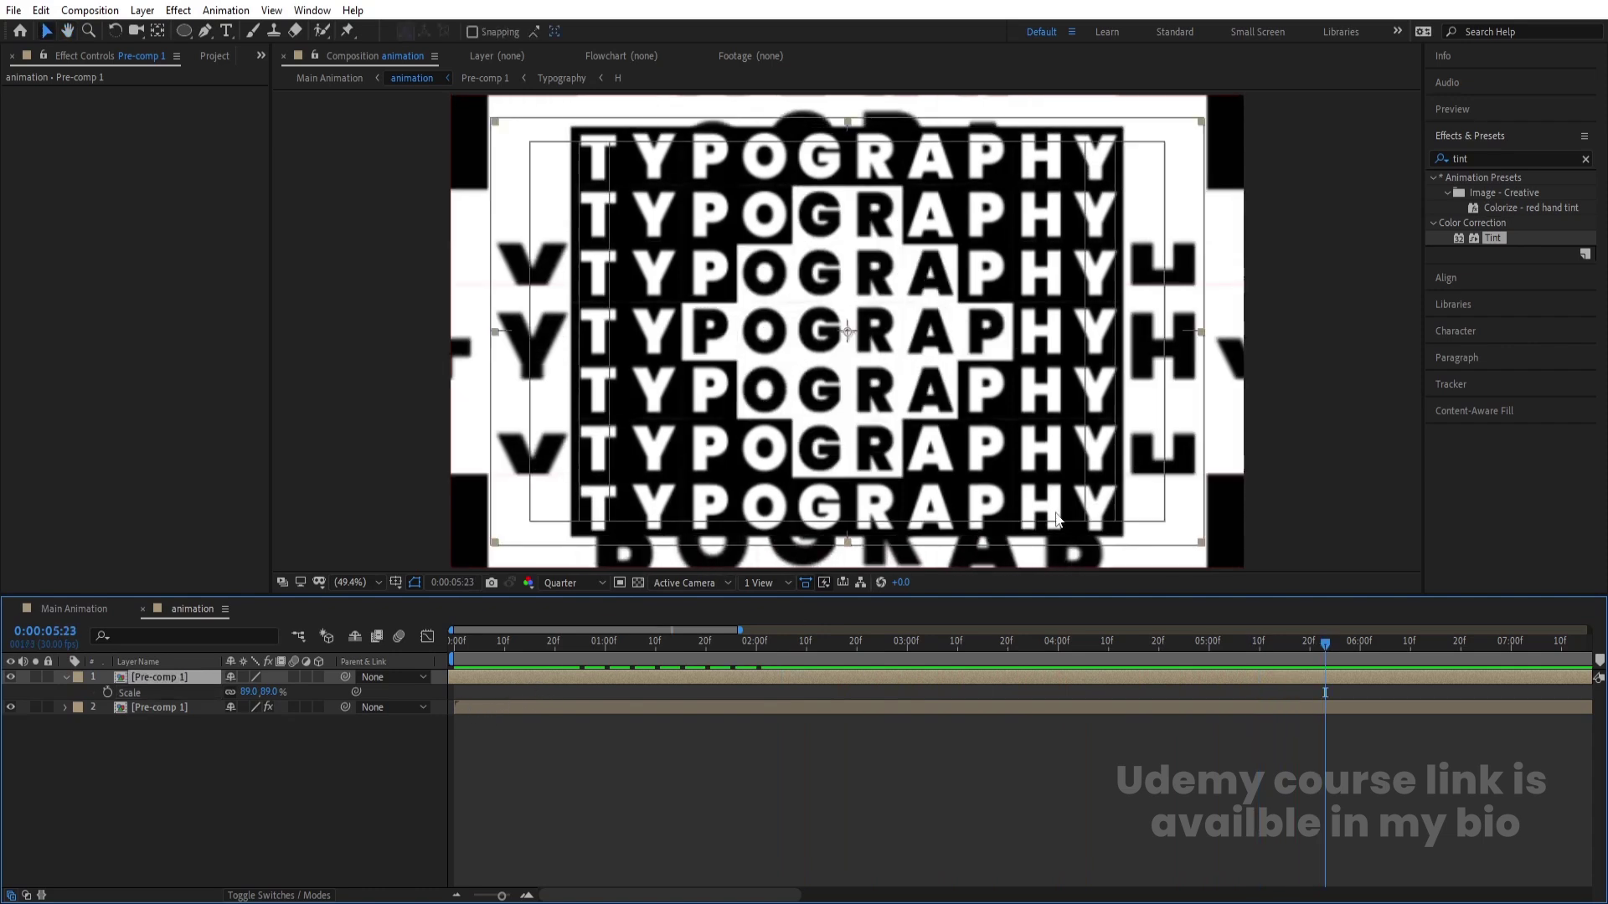
click(1477, 157)
text(drop)
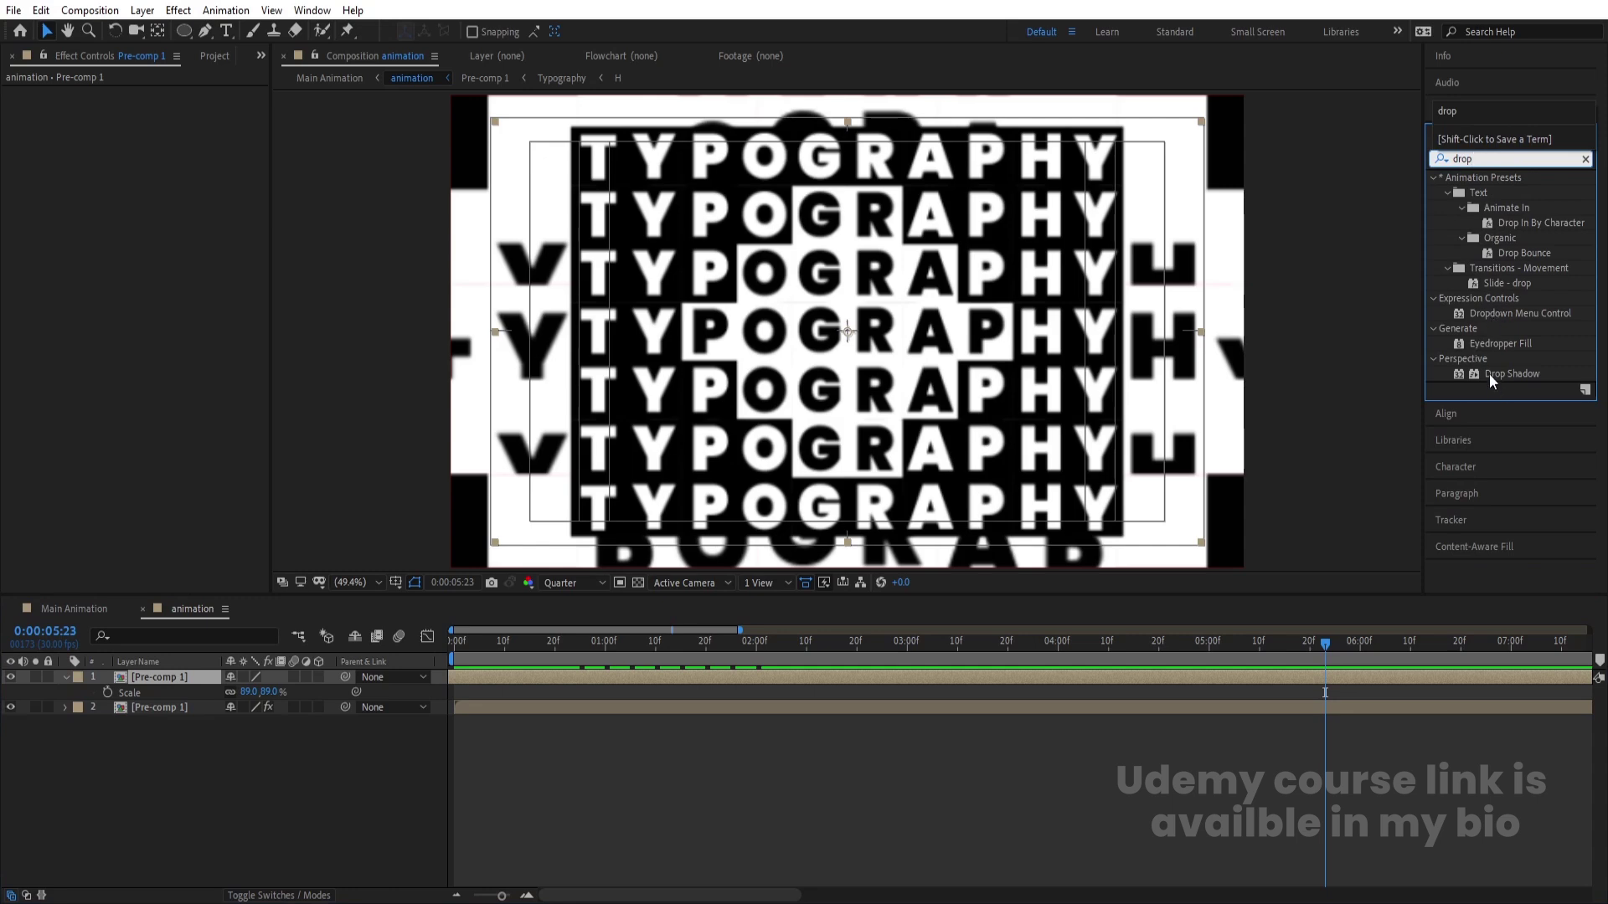
double_click(1491, 375)
click(158, 204)
text(200)
key(Return)
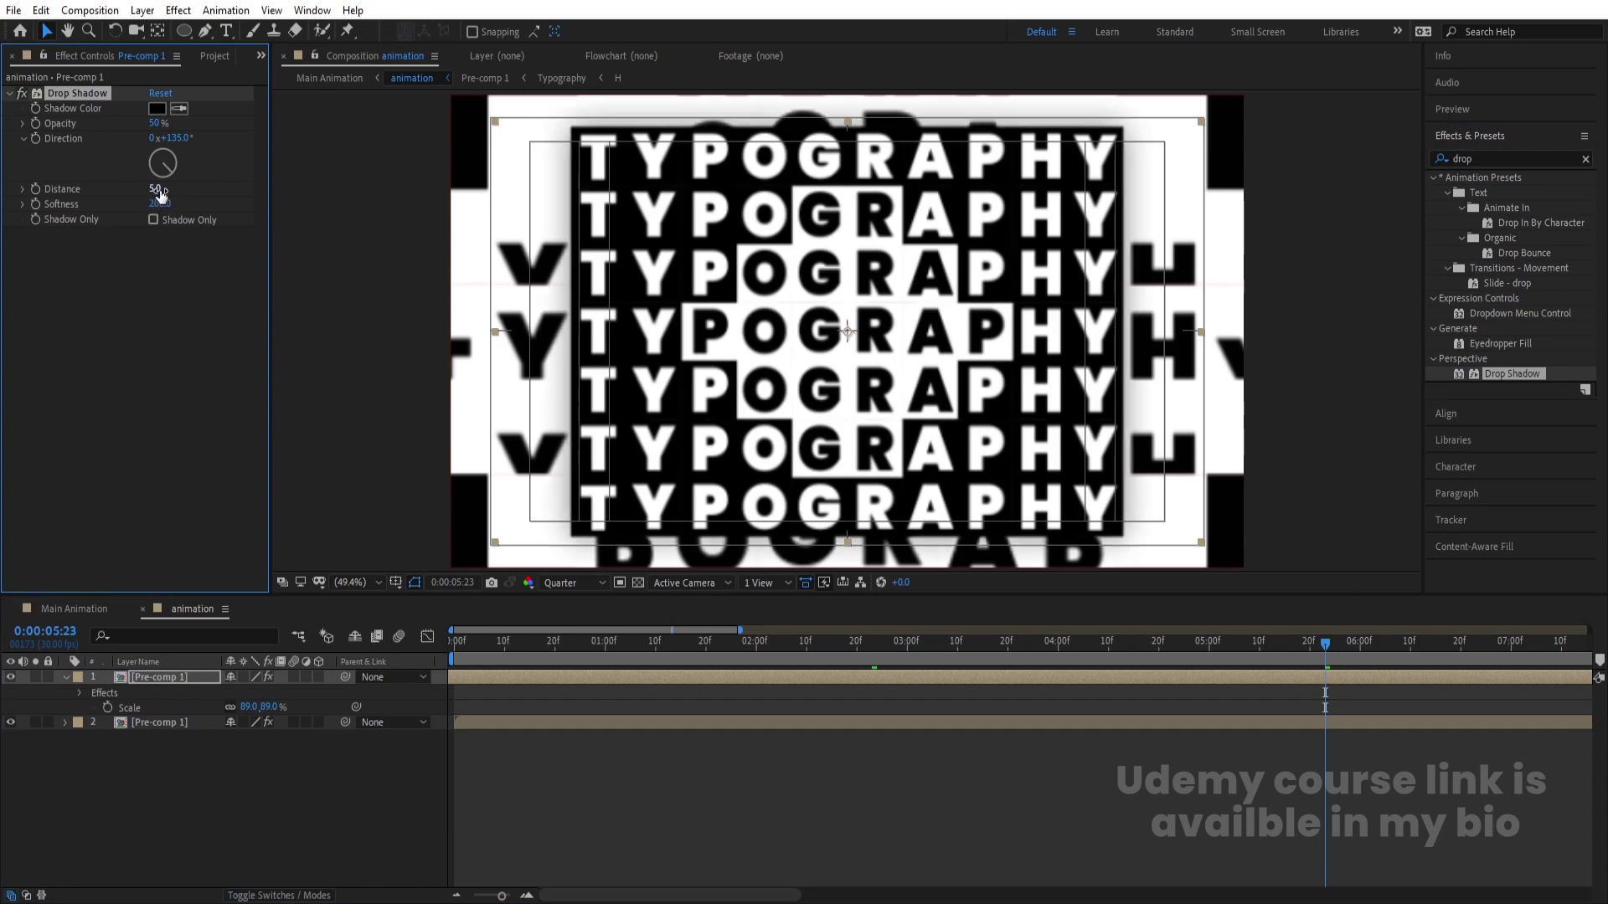
Step: Set the Drop Shadow opacity to 100% and its softness to 400, viewing the composition at Full resolution
click(154, 123)
text(100)
key(Return)
click(568, 580)
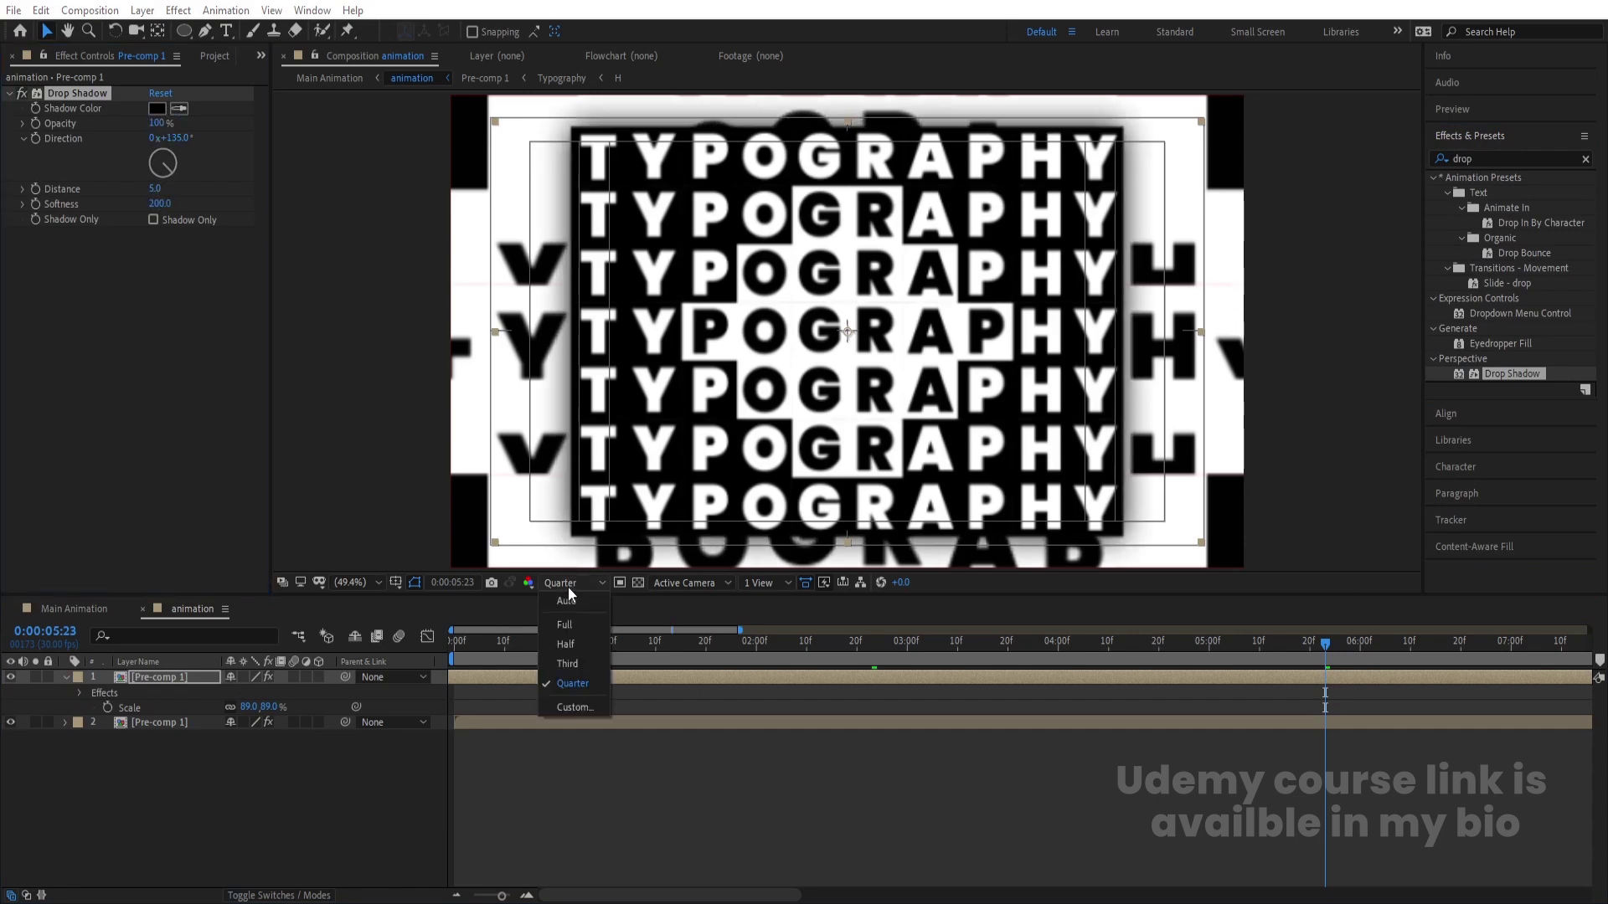
click(566, 627)
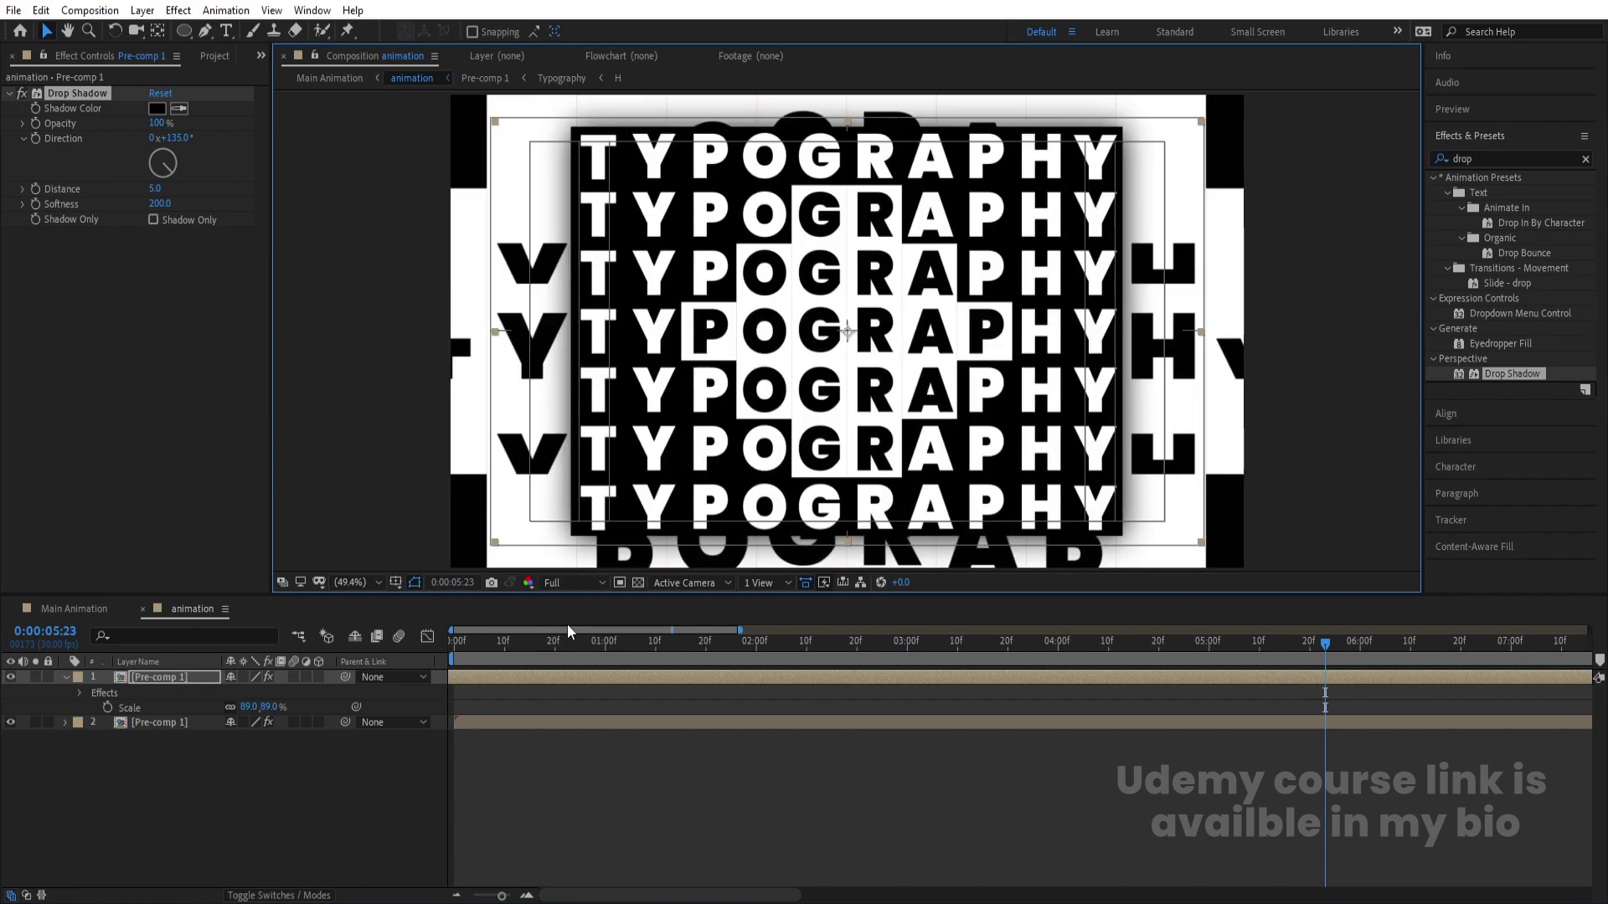
click(160, 203)
text(400)
key(Return)
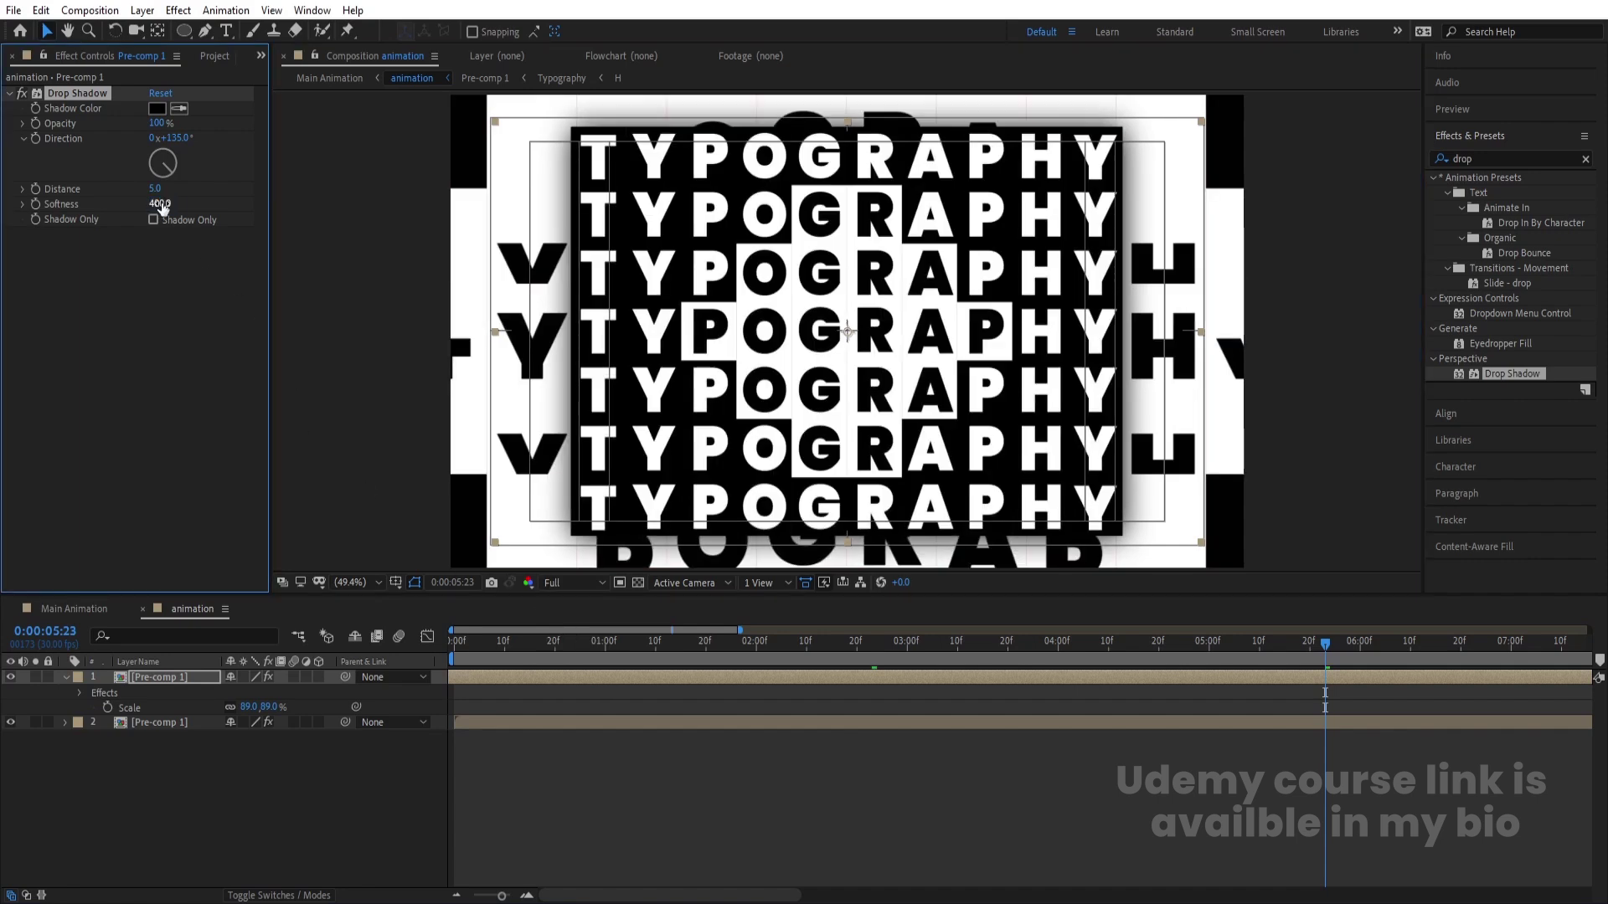
Step: Change the drop shadow color from black to a dark blue-grey
click(157, 108)
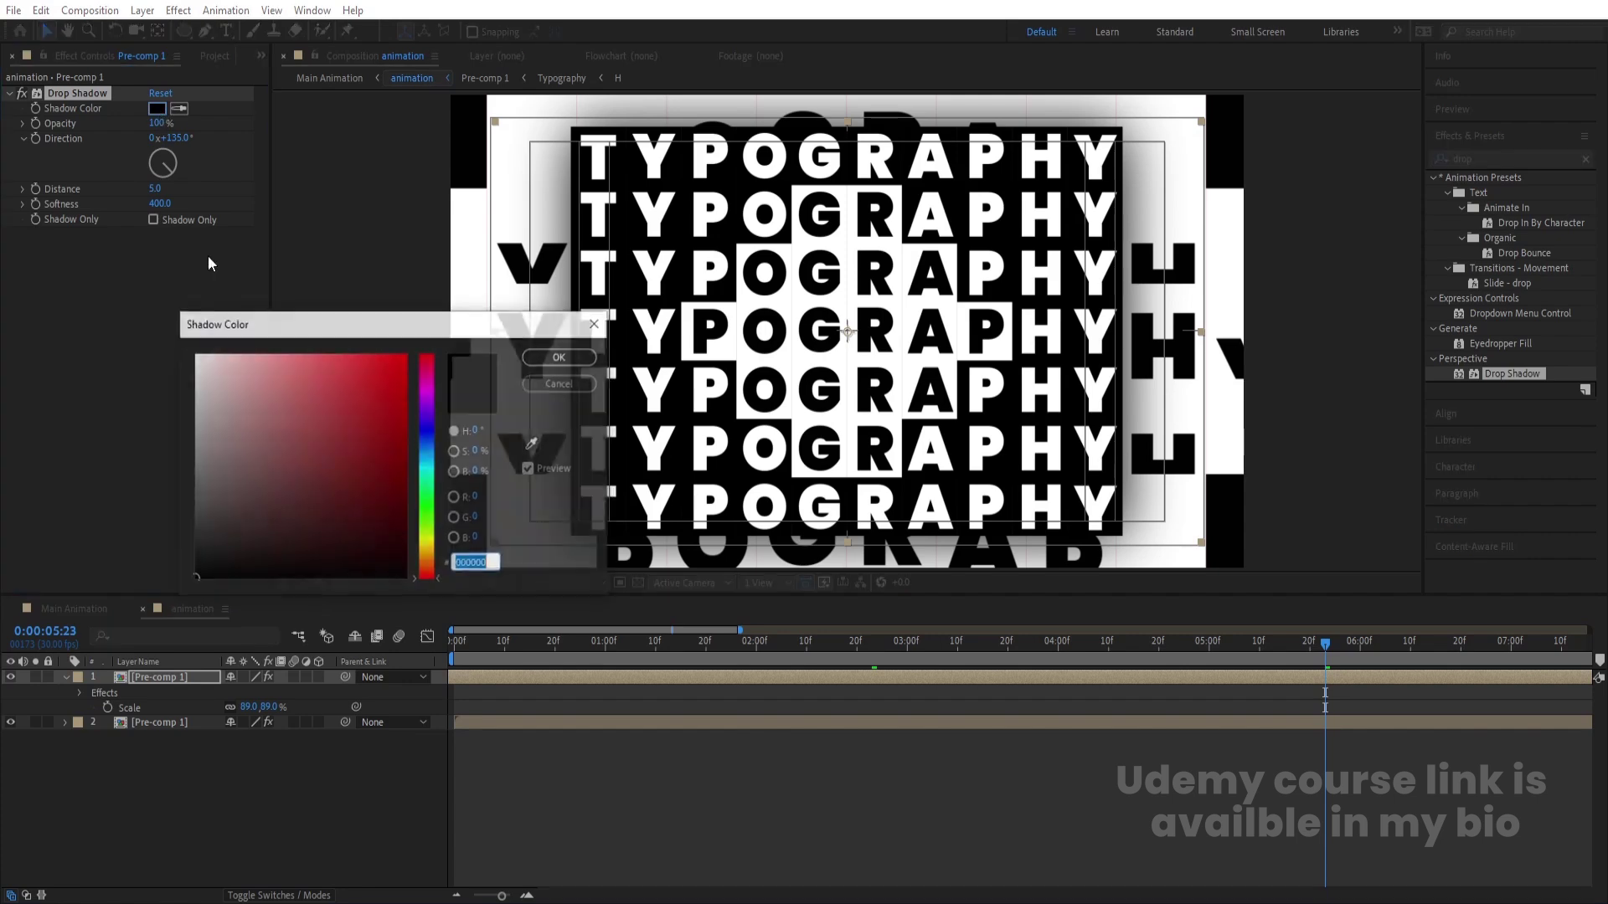
click(427, 444)
click(330, 495)
click(347, 509)
drag(319, 516, 254, 479)
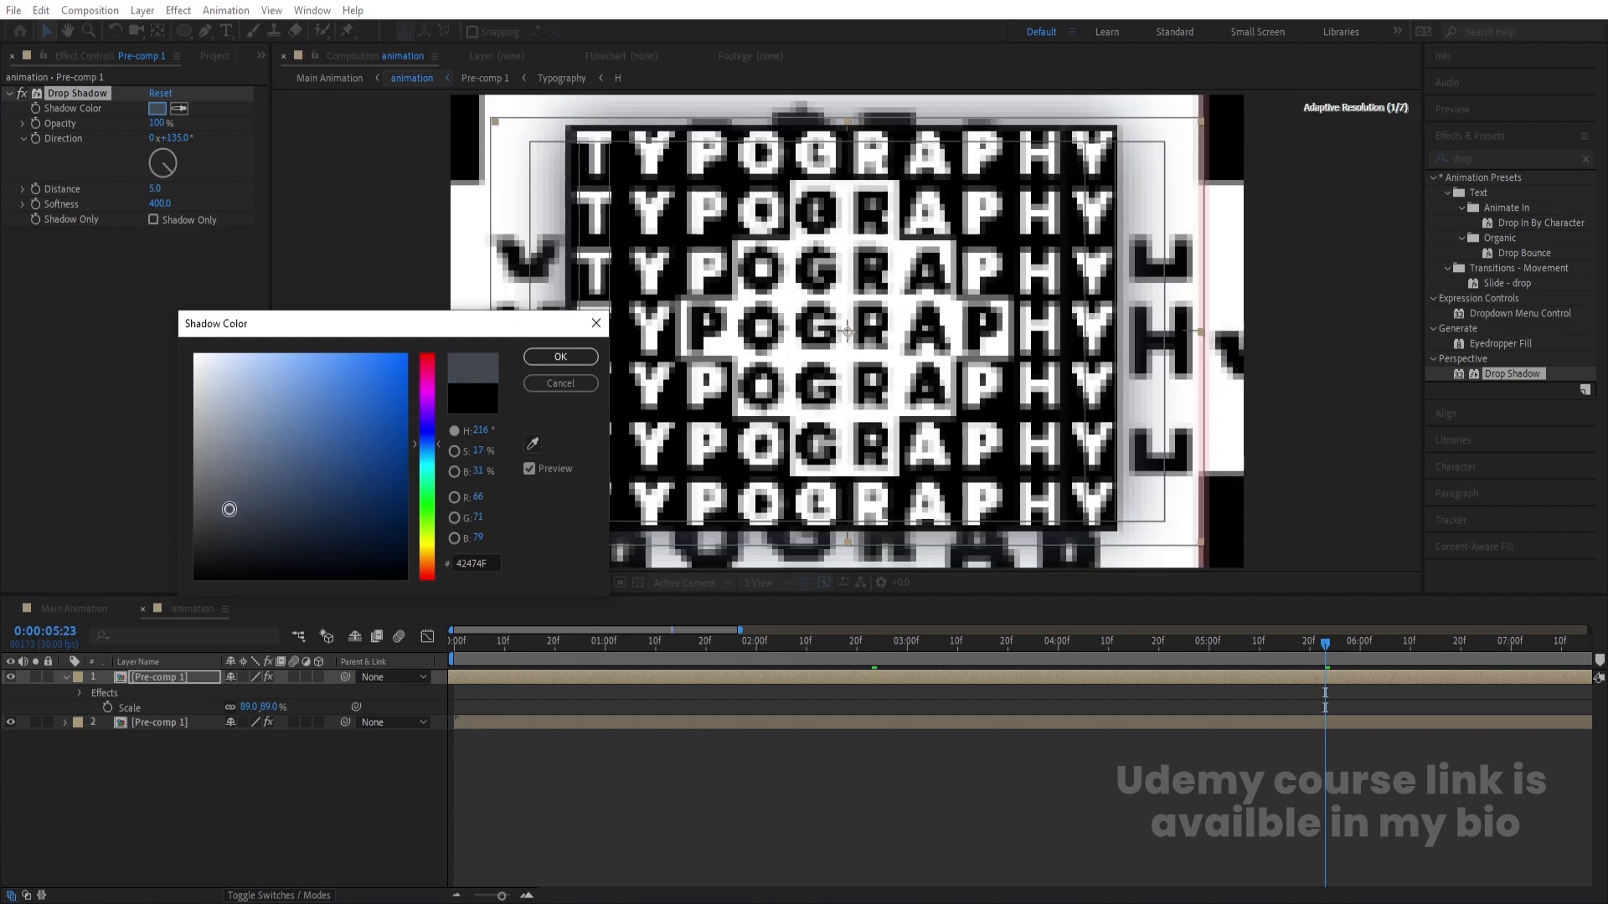
key(Return)
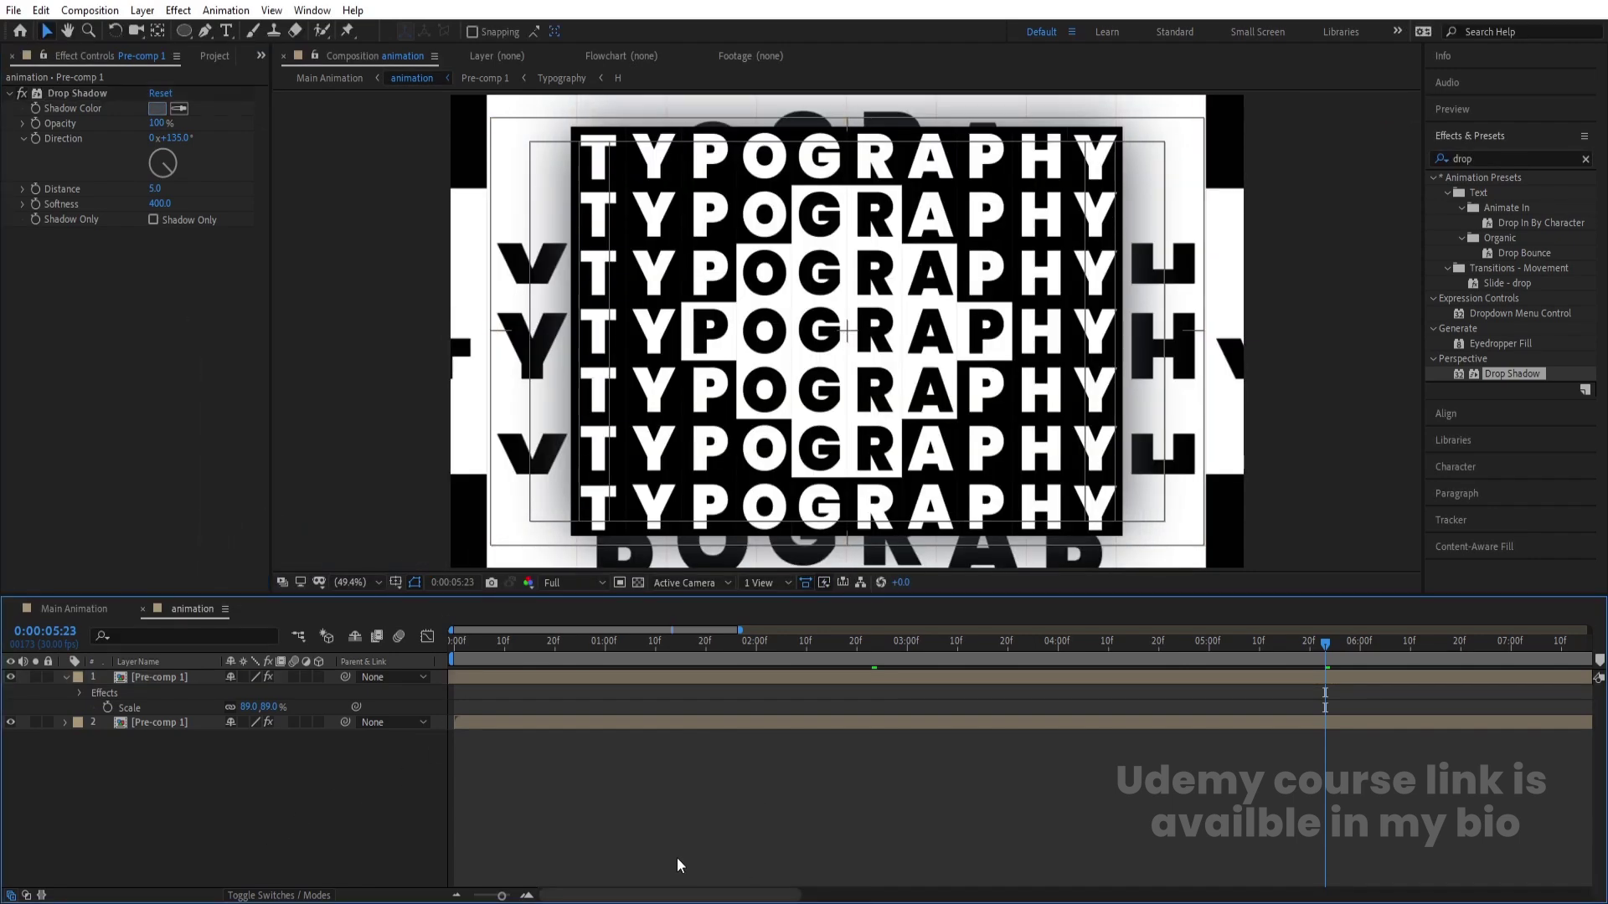
Step: In the Main Animation composition, apply Time Displacement to the animation layer with the noise layer as its displacement layer
click(84, 608)
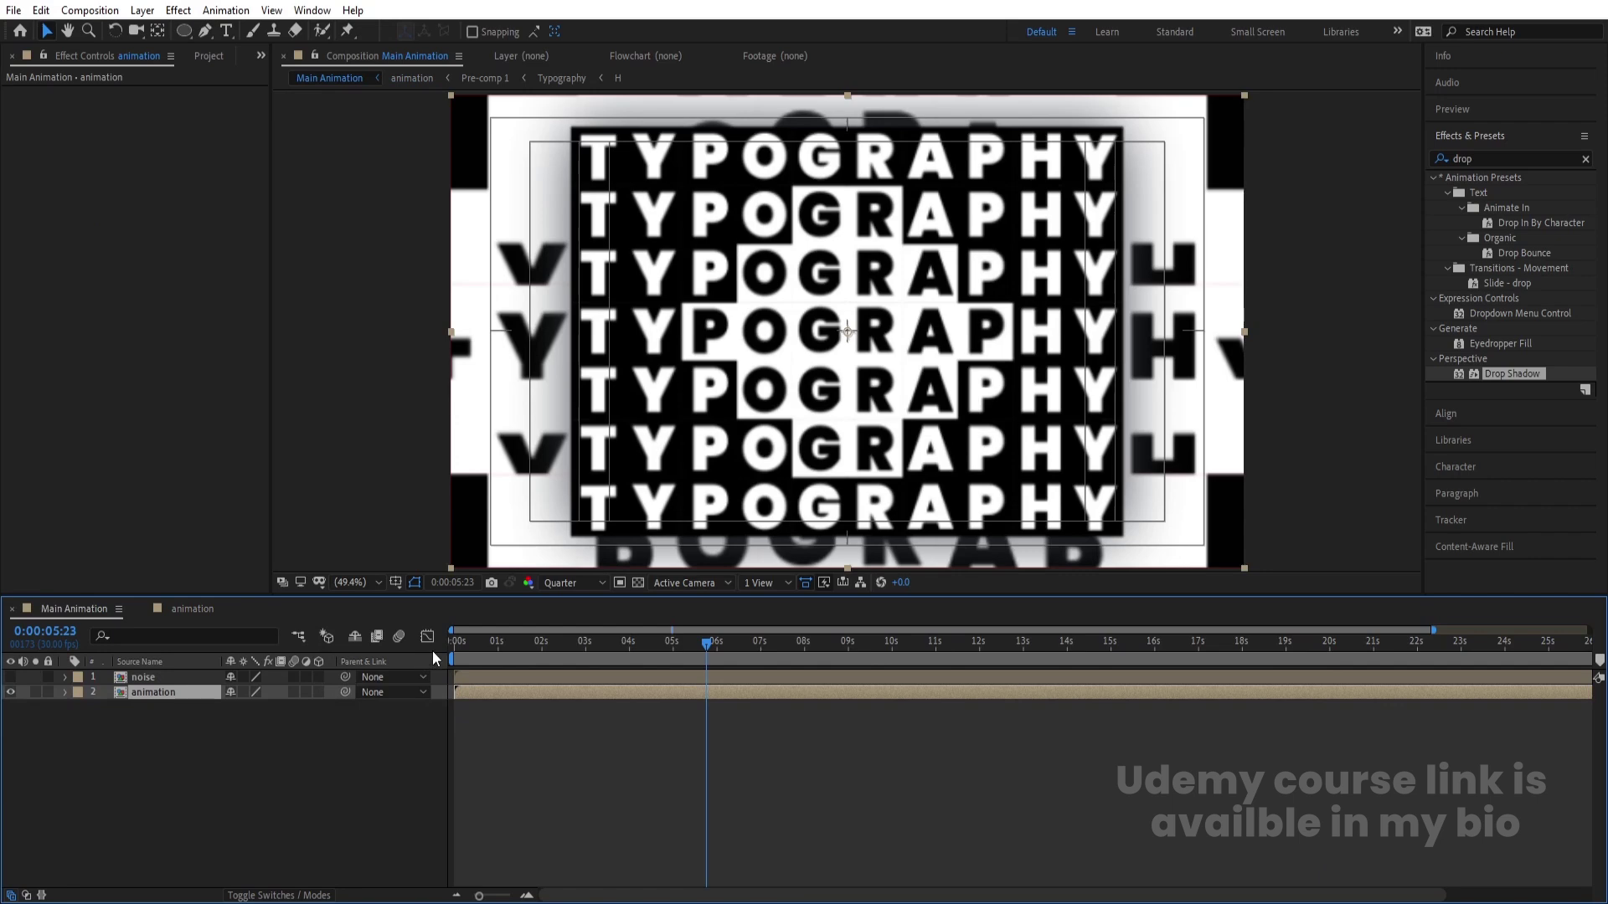
drag(483, 641, 214, 677)
click(167, 680)
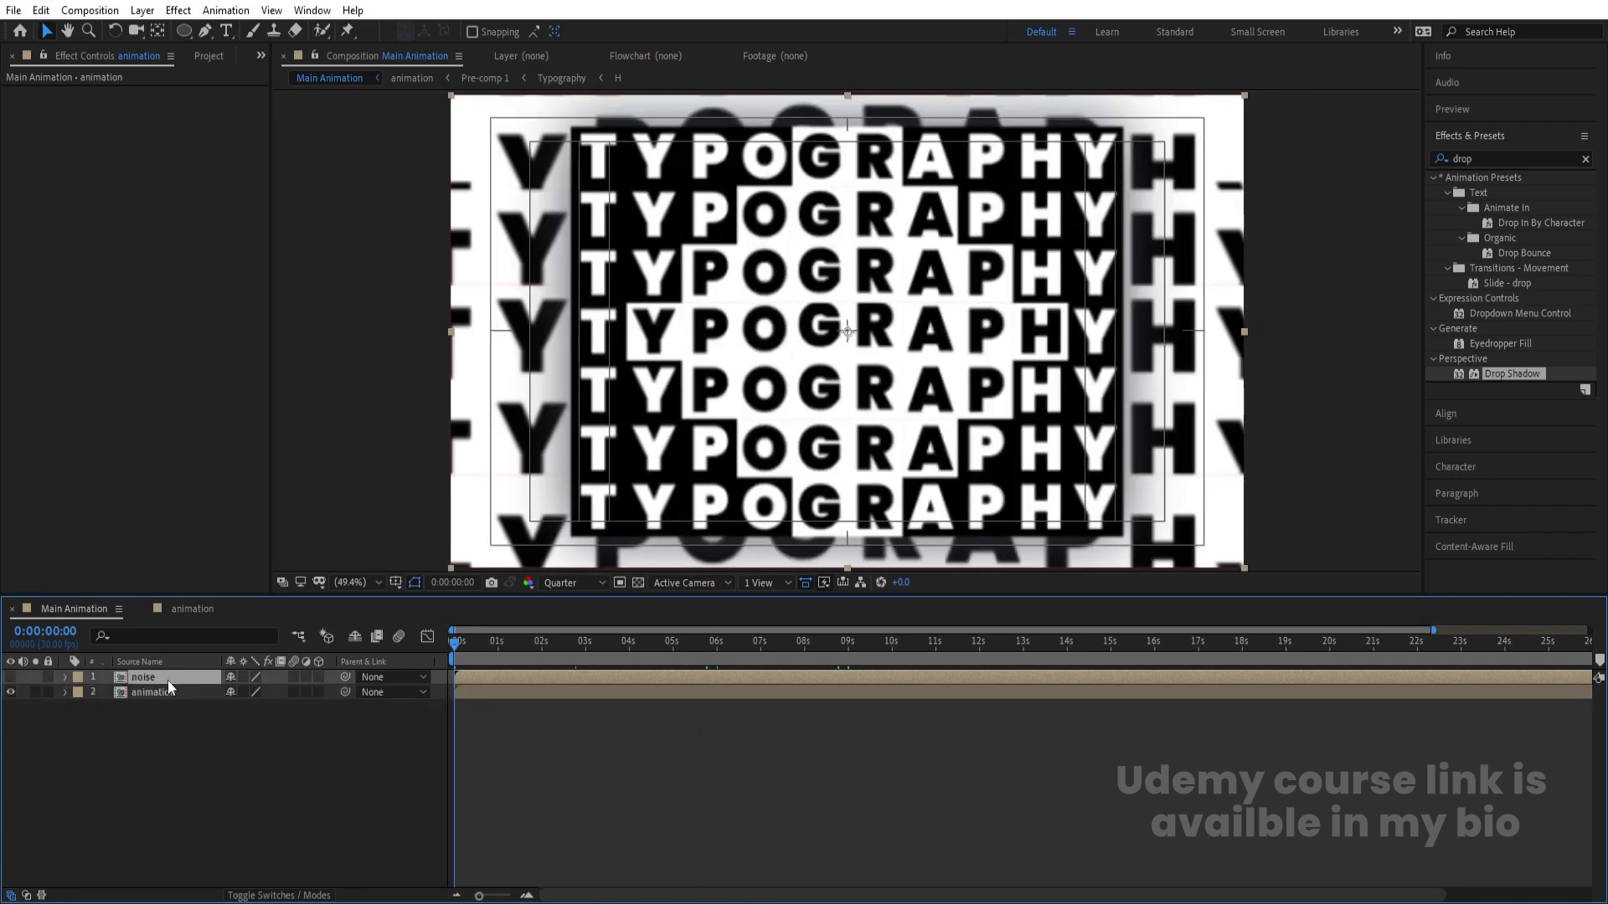
click(173, 691)
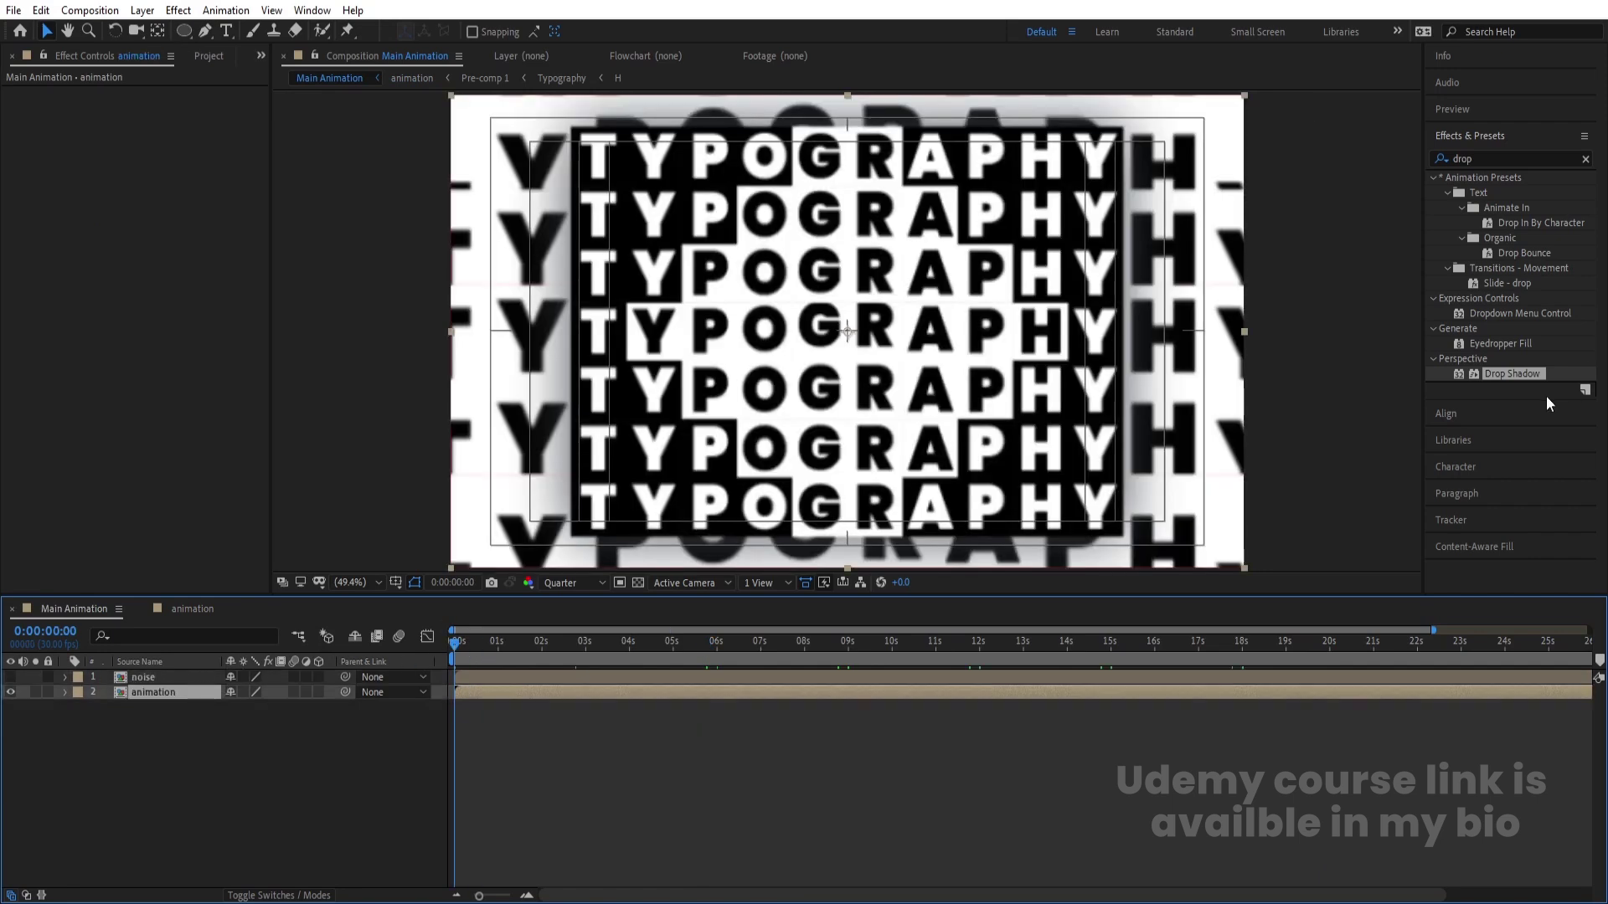
click(1494, 158)
text(ti)
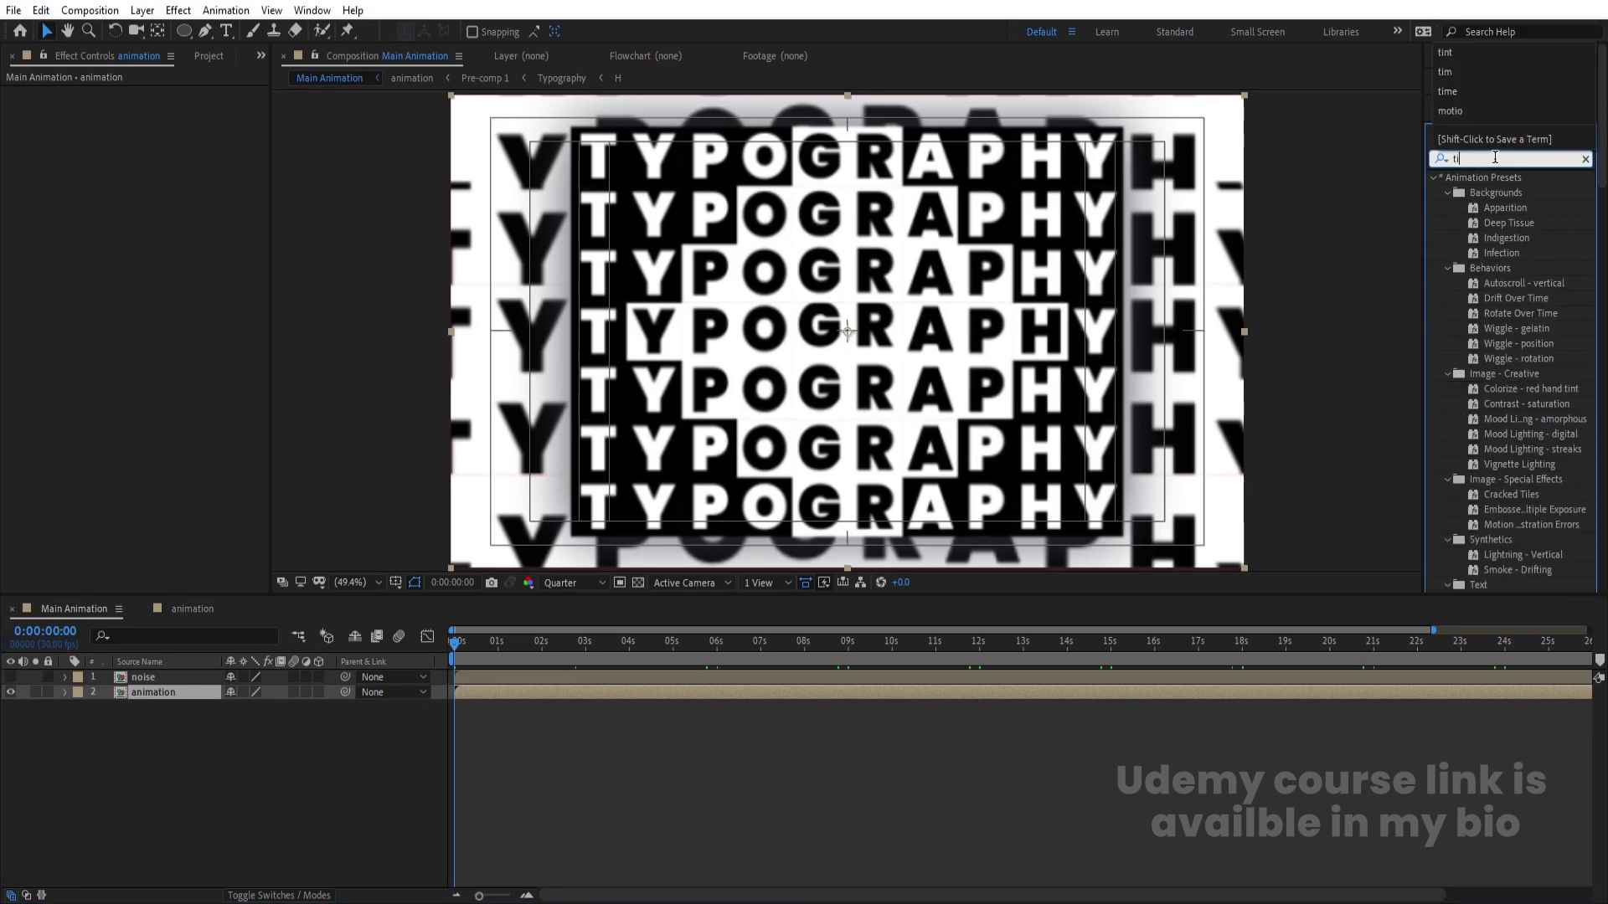
text(nttim)
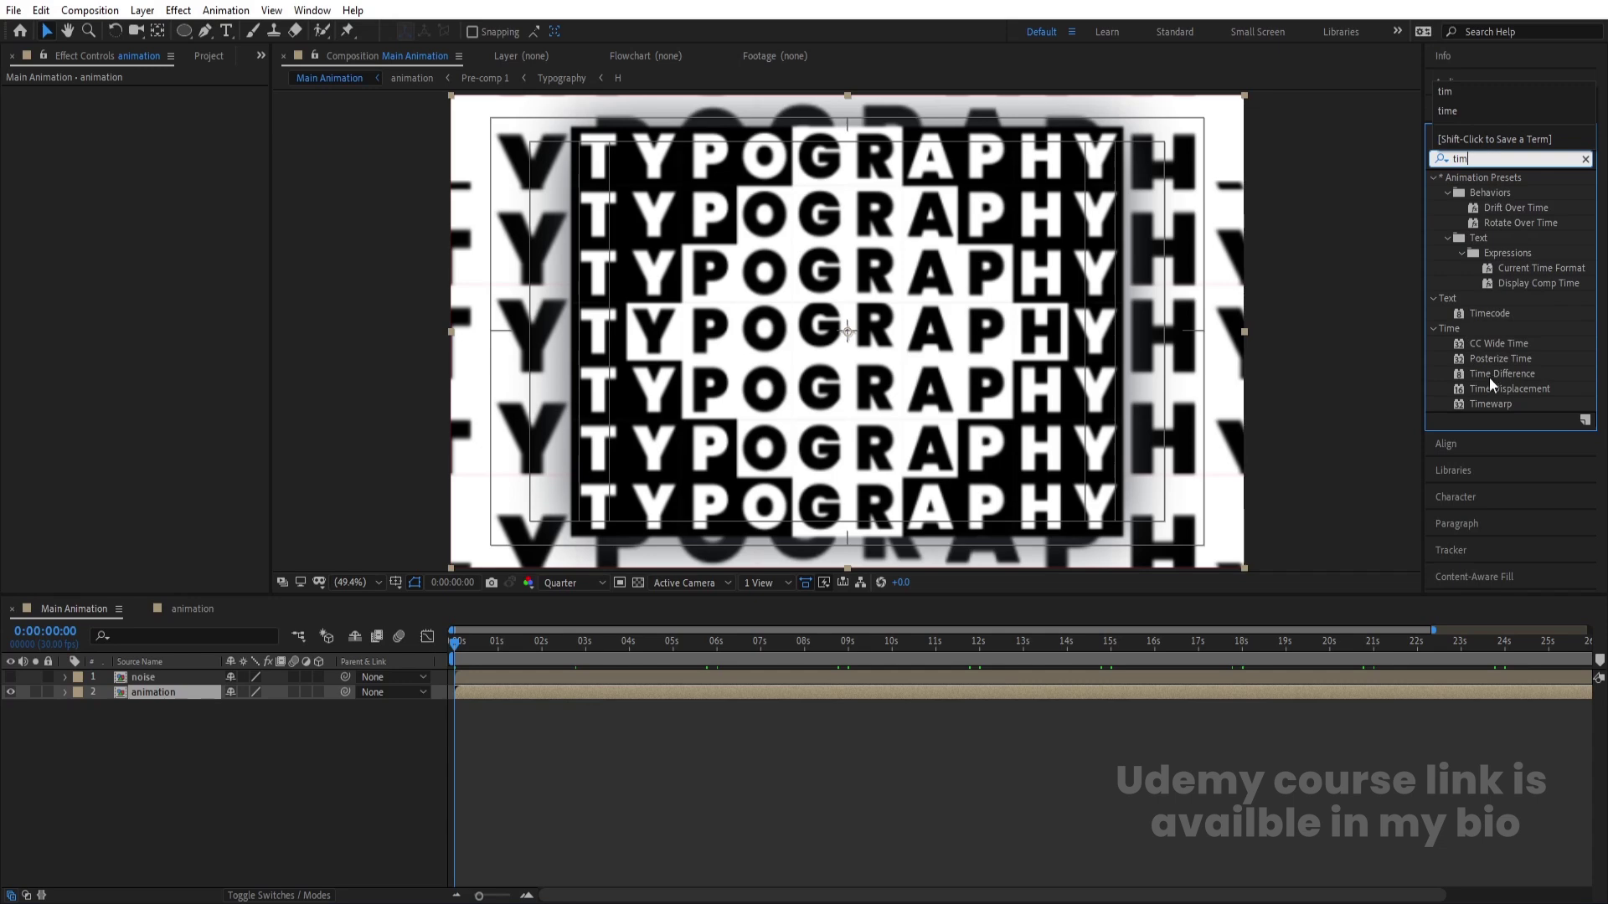
double_click(1504, 390)
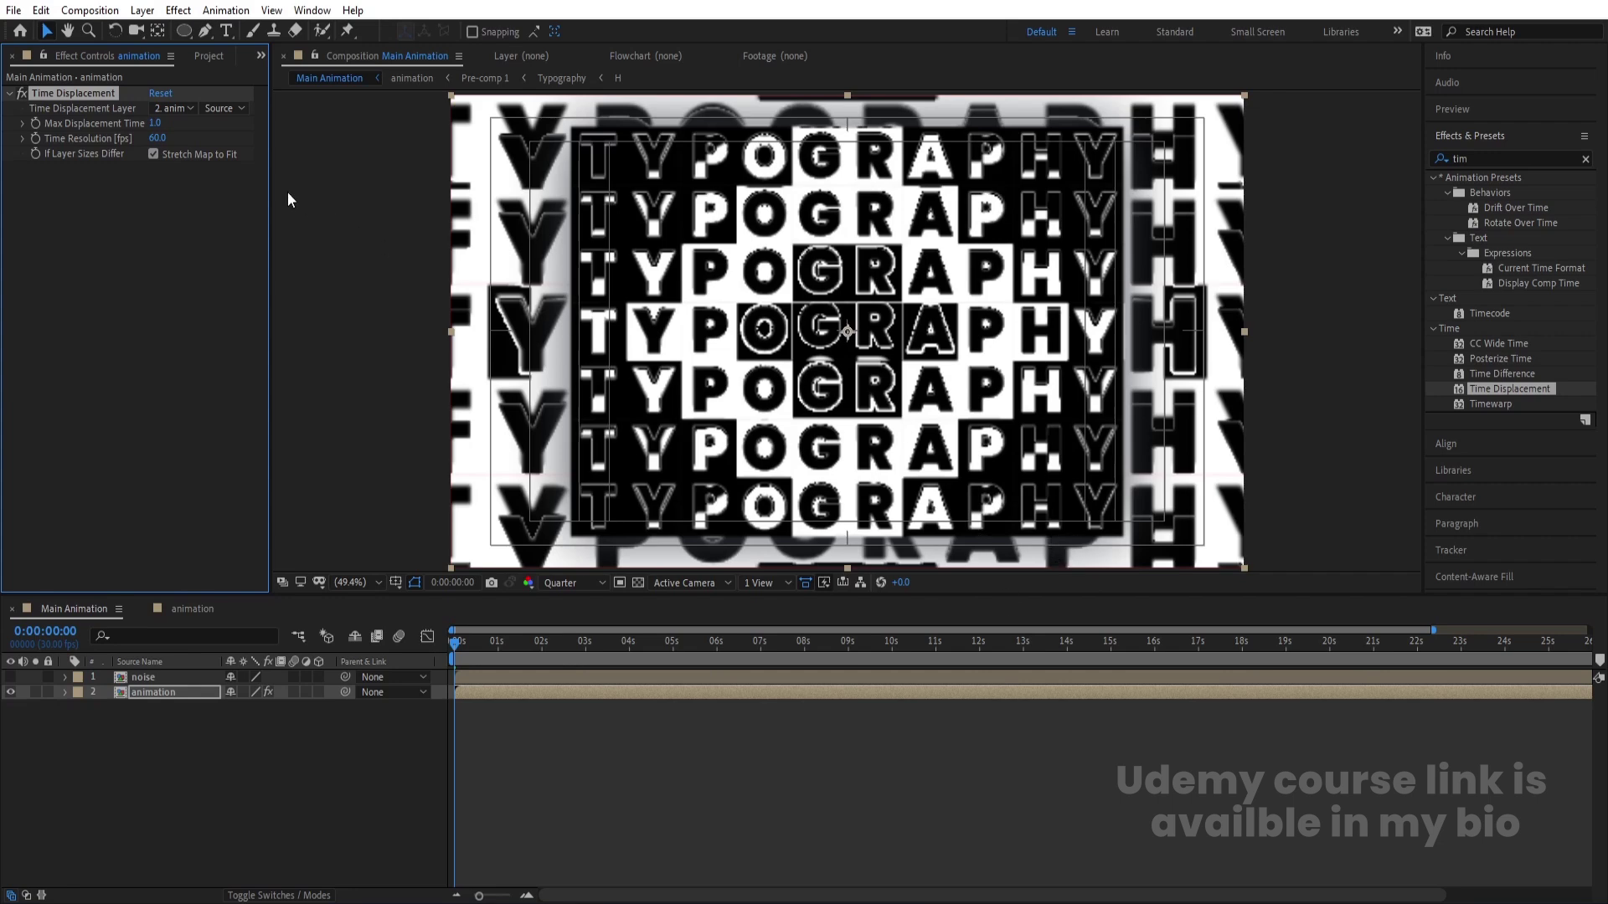
click(179, 115)
click(188, 147)
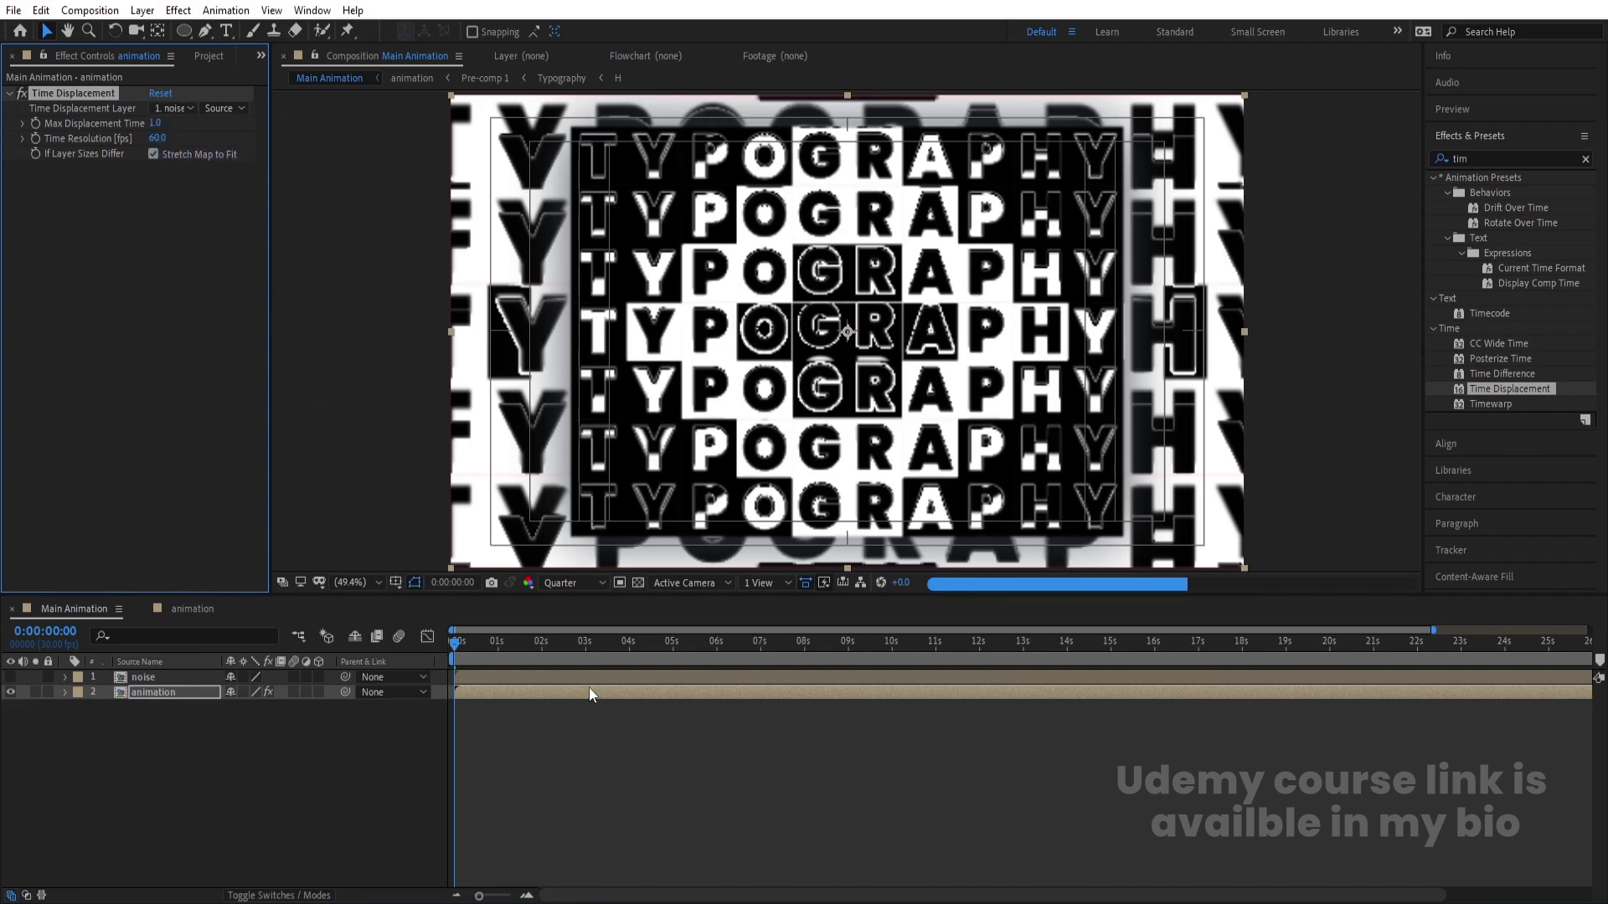
Step: Preview the displaced animation at Quarter resolution, check a frame near three seconds at Full resolution, and fit the whole timeline in view
click(573, 584)
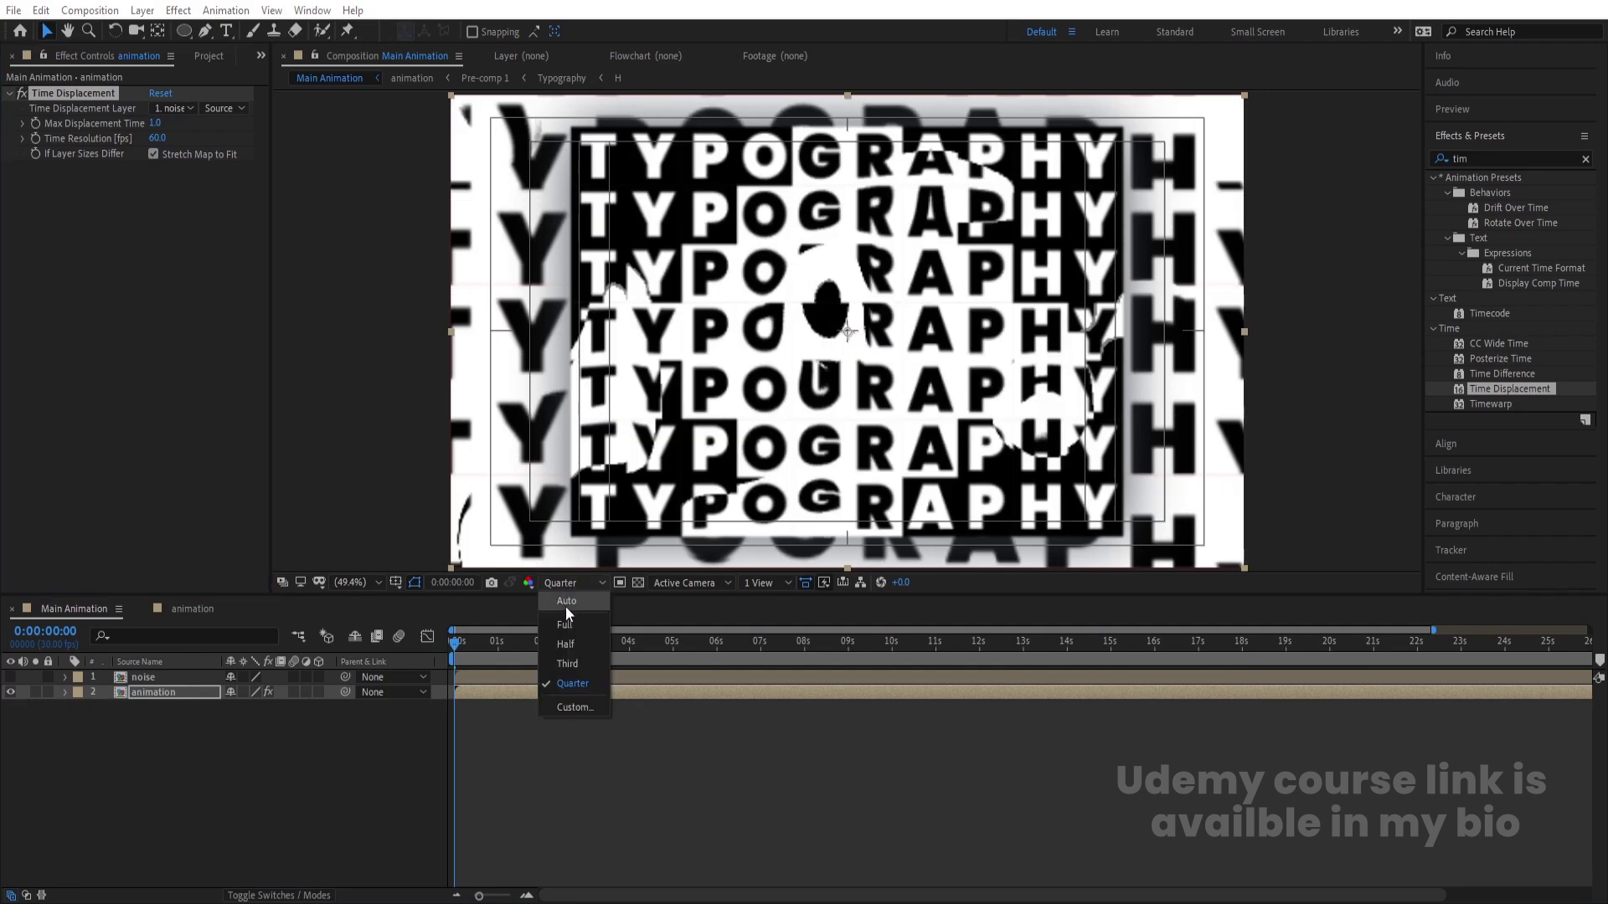
click(561, 681)
key(space)
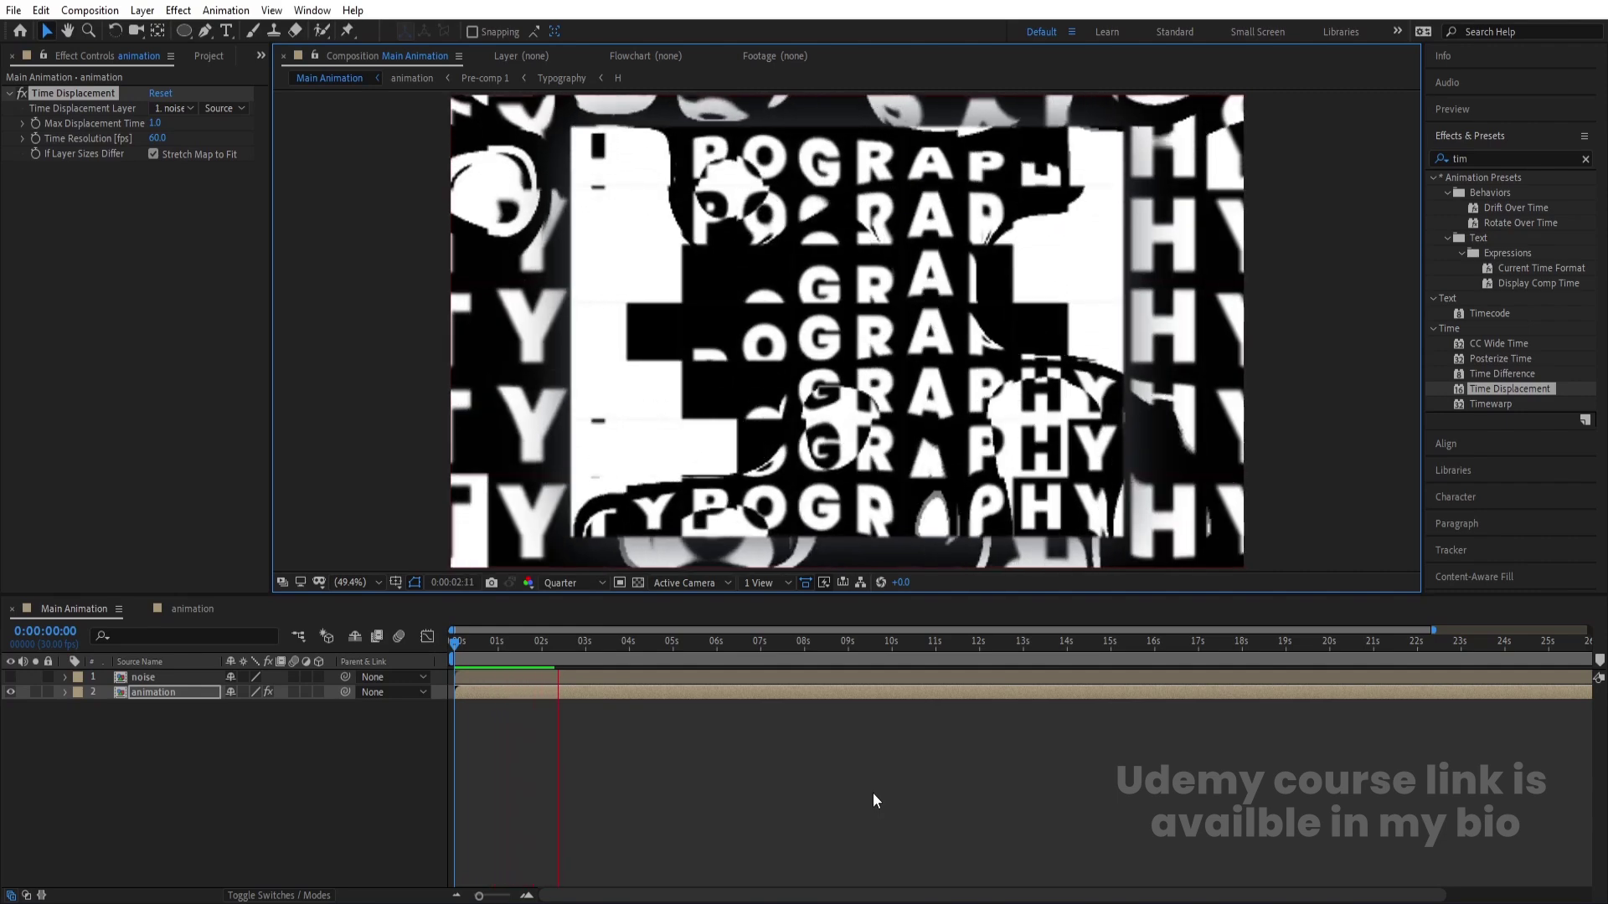
click(730, 690)
click(588, 585)
click(577, 624)
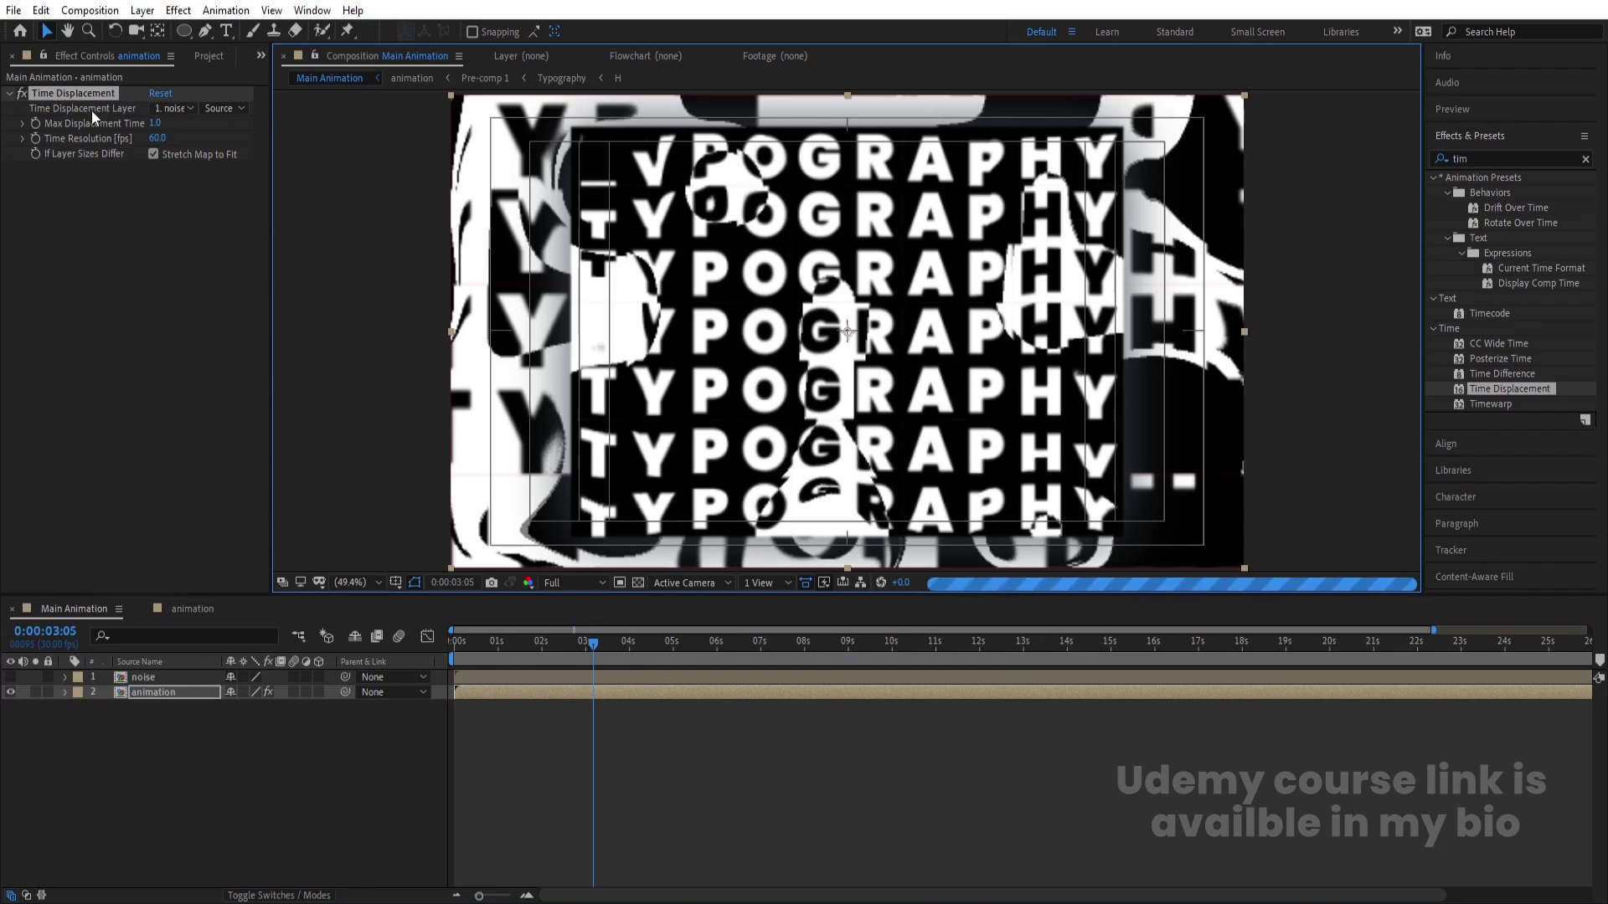
click(249, 823)
key(;)
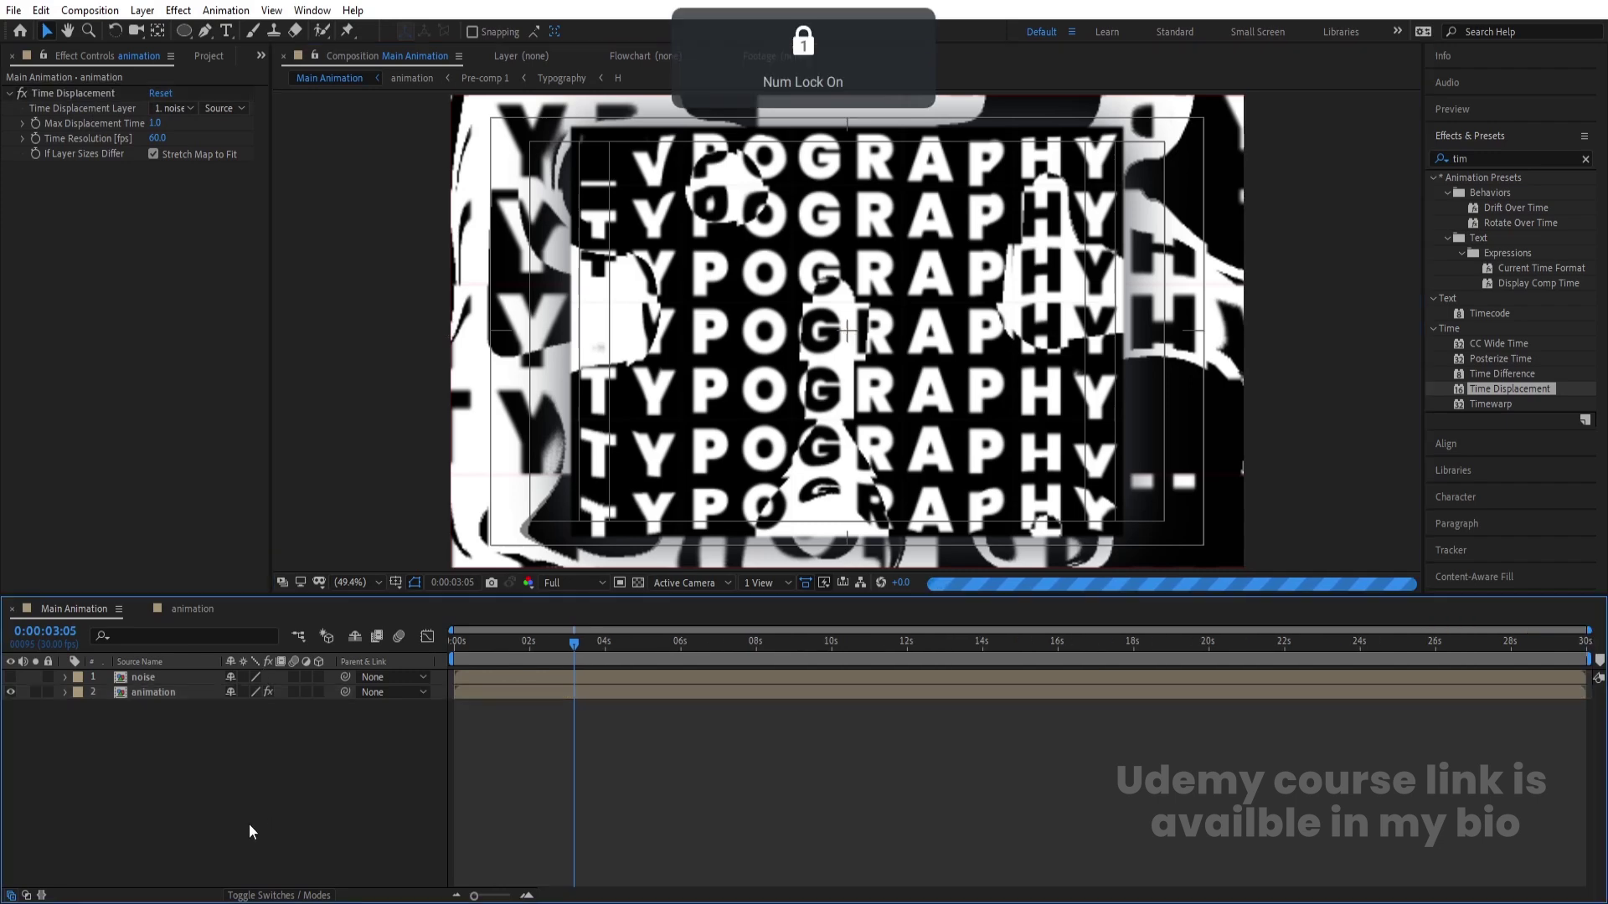
Step: In the noise composition, raise the Fractal Noise contrast to 461 and check the result in Main Animation
double_click(149, 677)
click(169, 678)
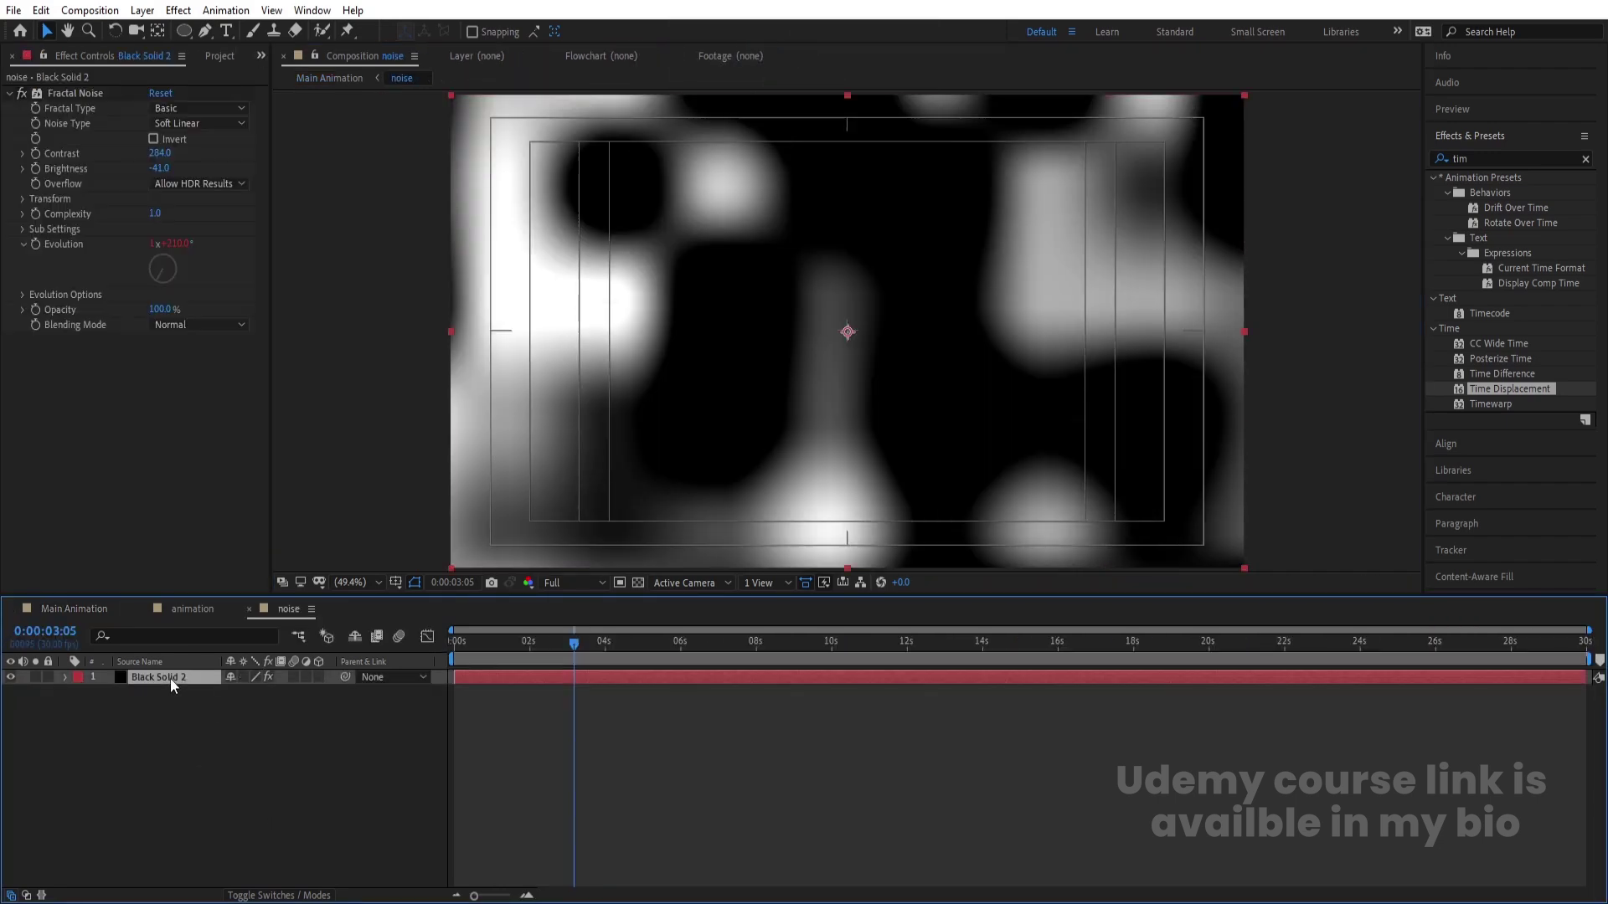
drag(171, 152, 307, 151)
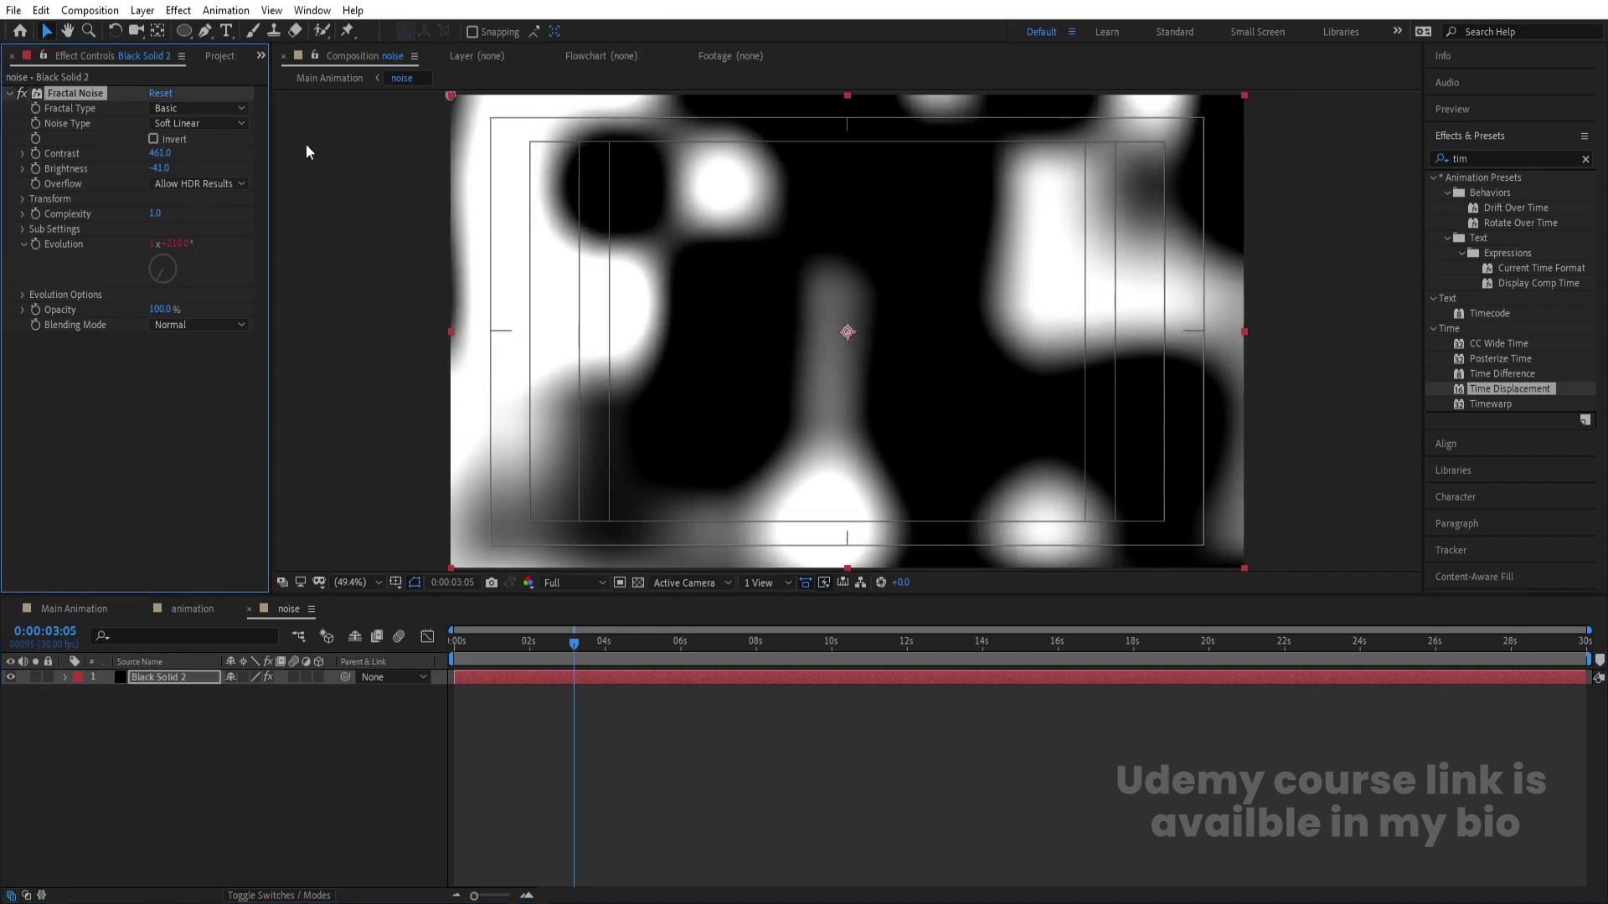
click(73, 609)
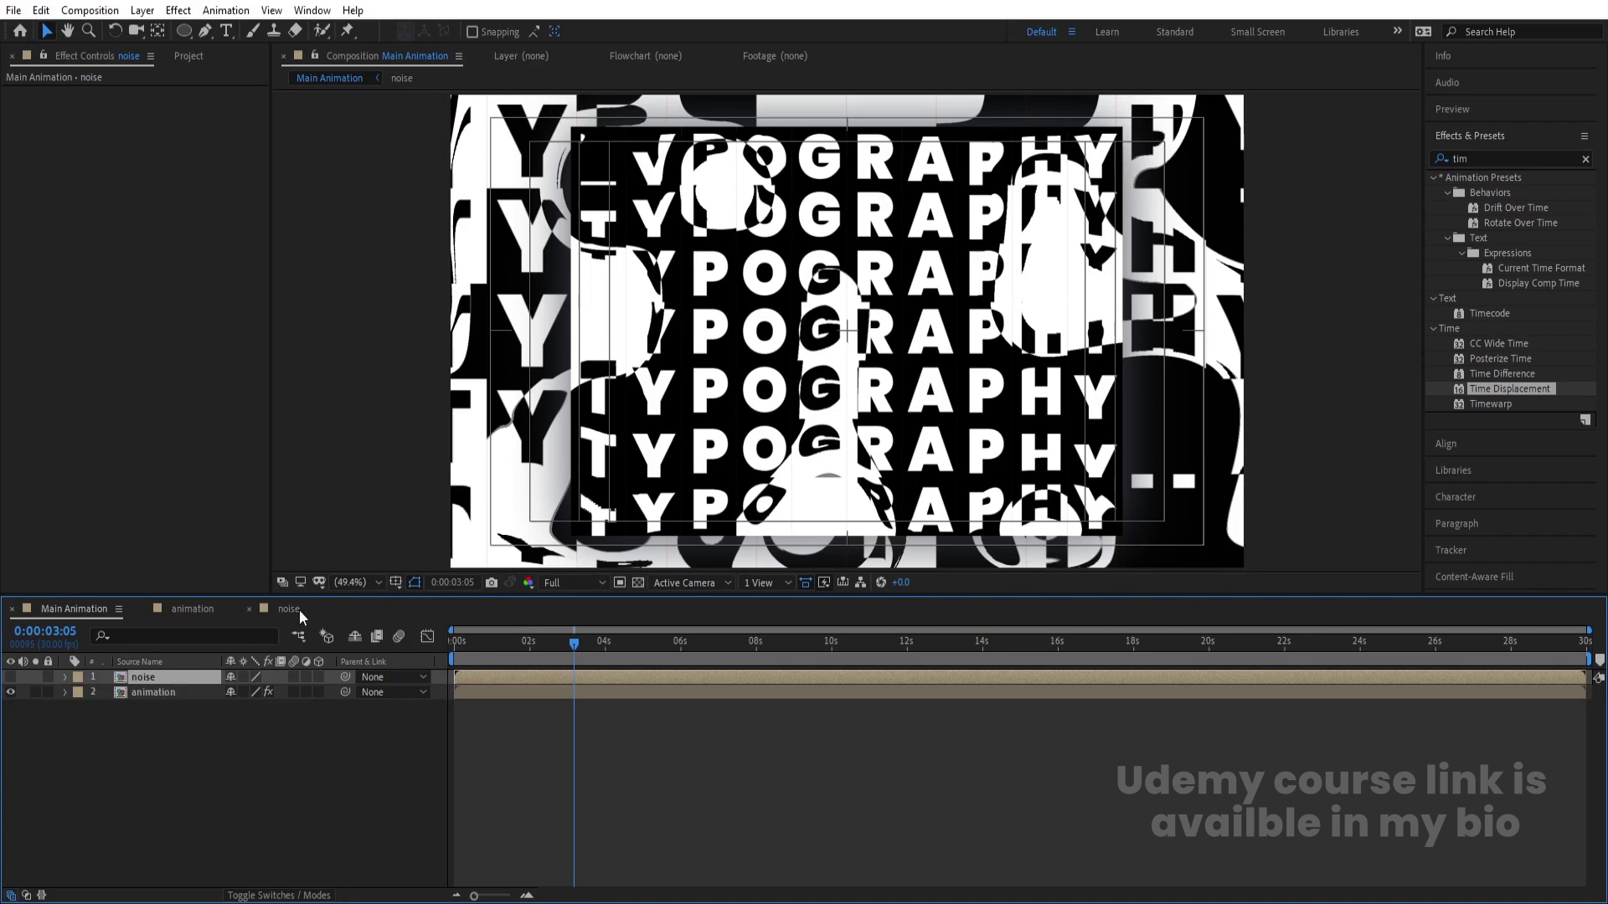
Step: Increase the Fractal Noise transform scale to 532.9 in the noise composition and check the displacement in Main Animation
double_click(174, 675)
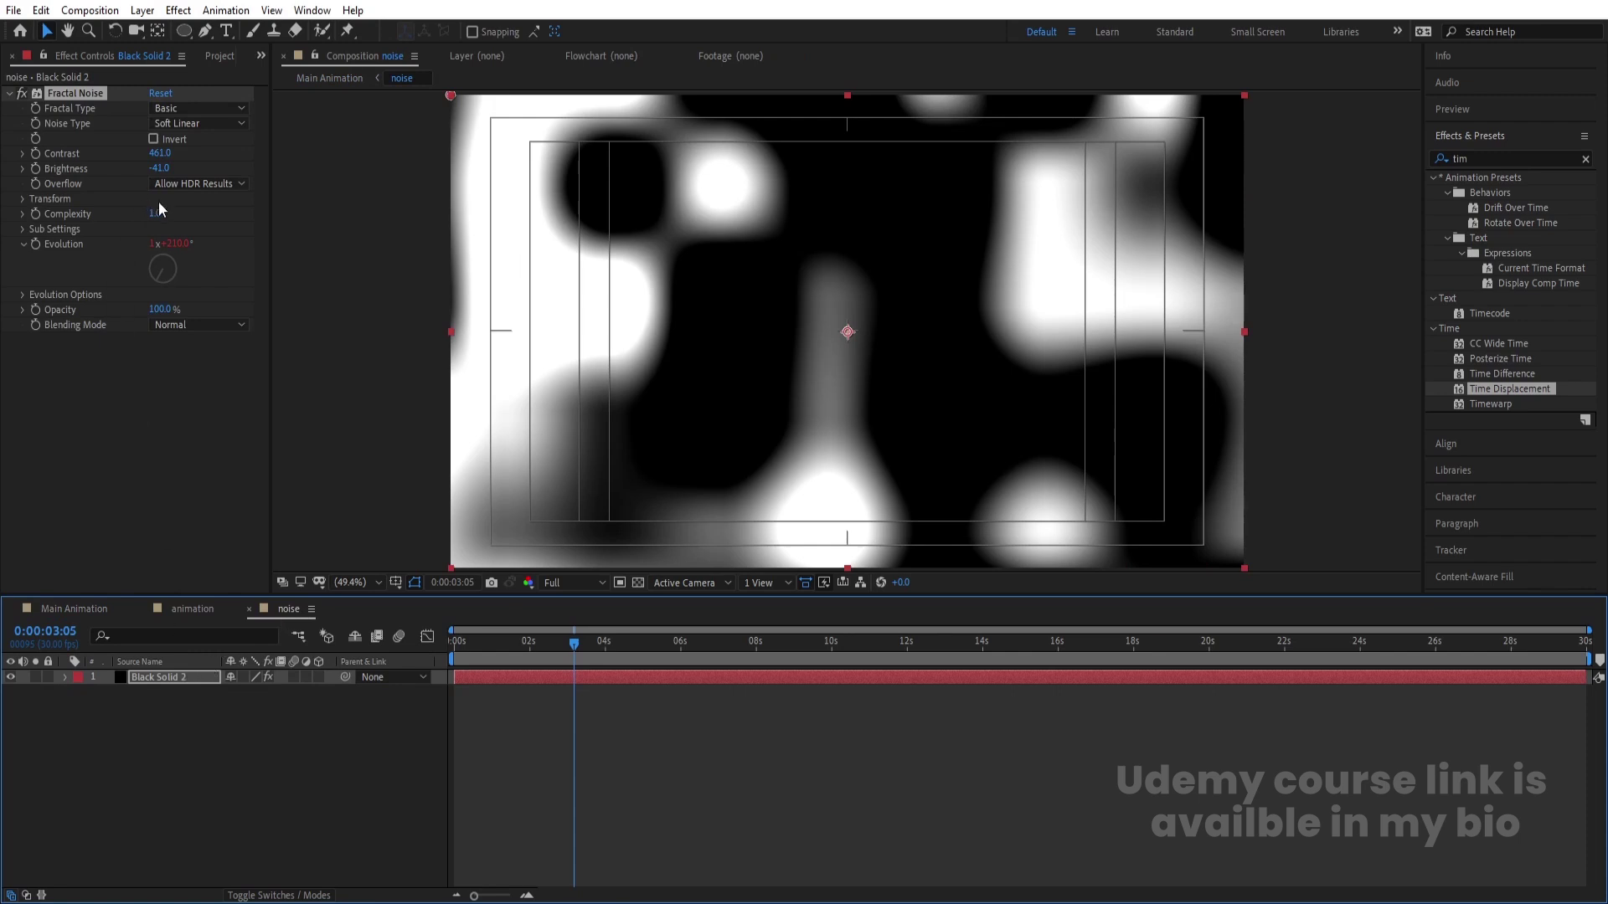
click(23, 198)
click(37, 244)
drag(160, 244, 201, 249)
drag(155, 372, 192, 372)
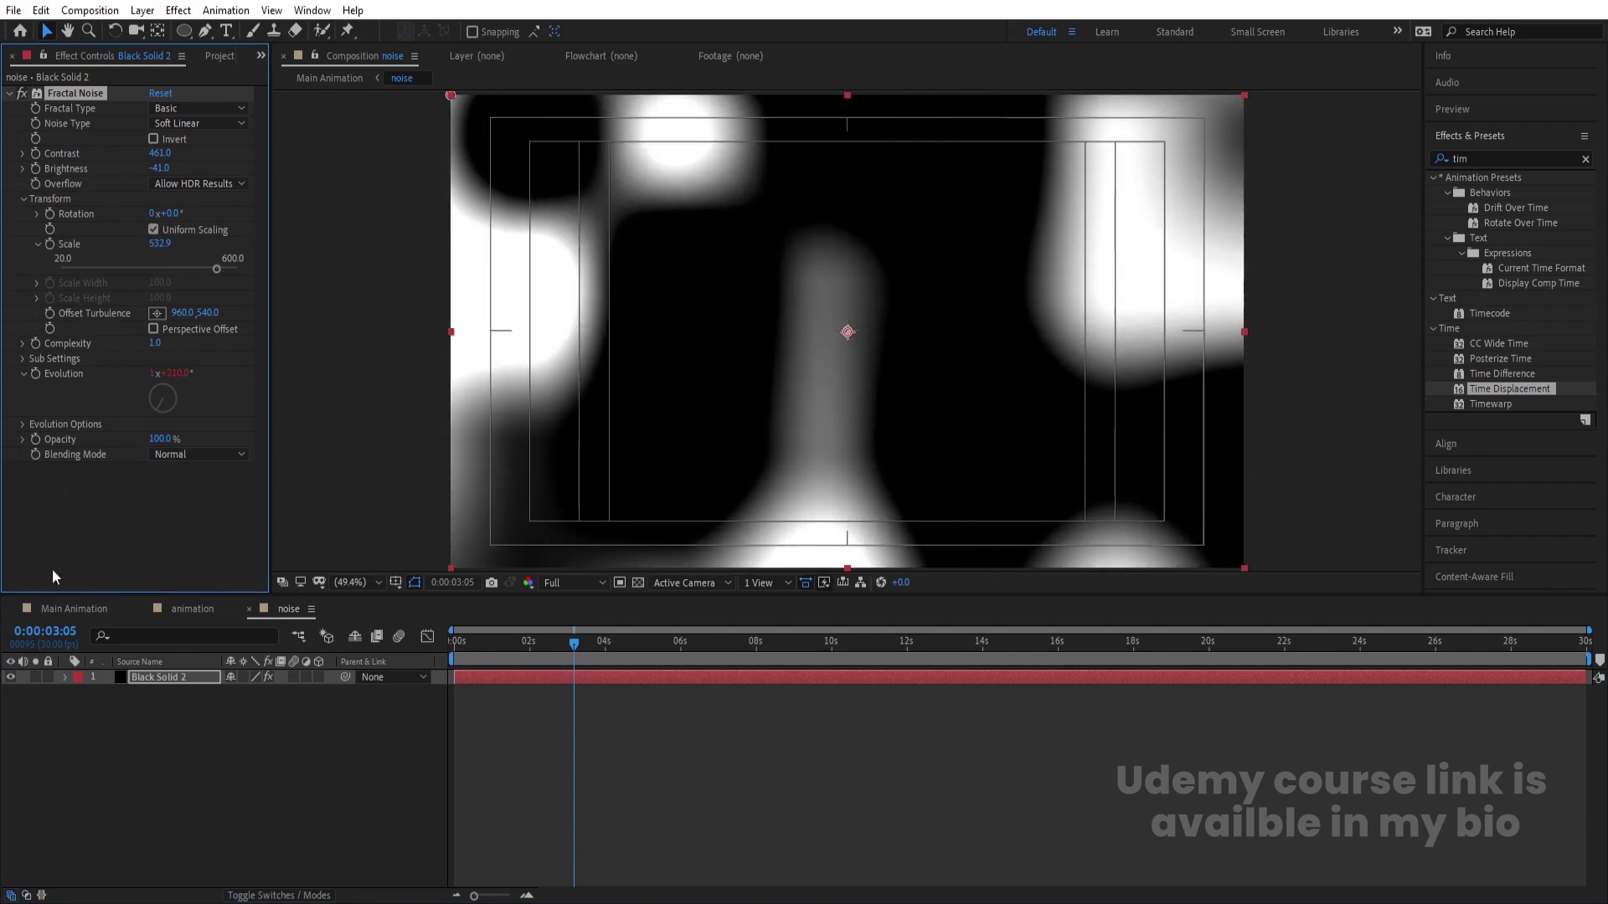
click(78, 608)
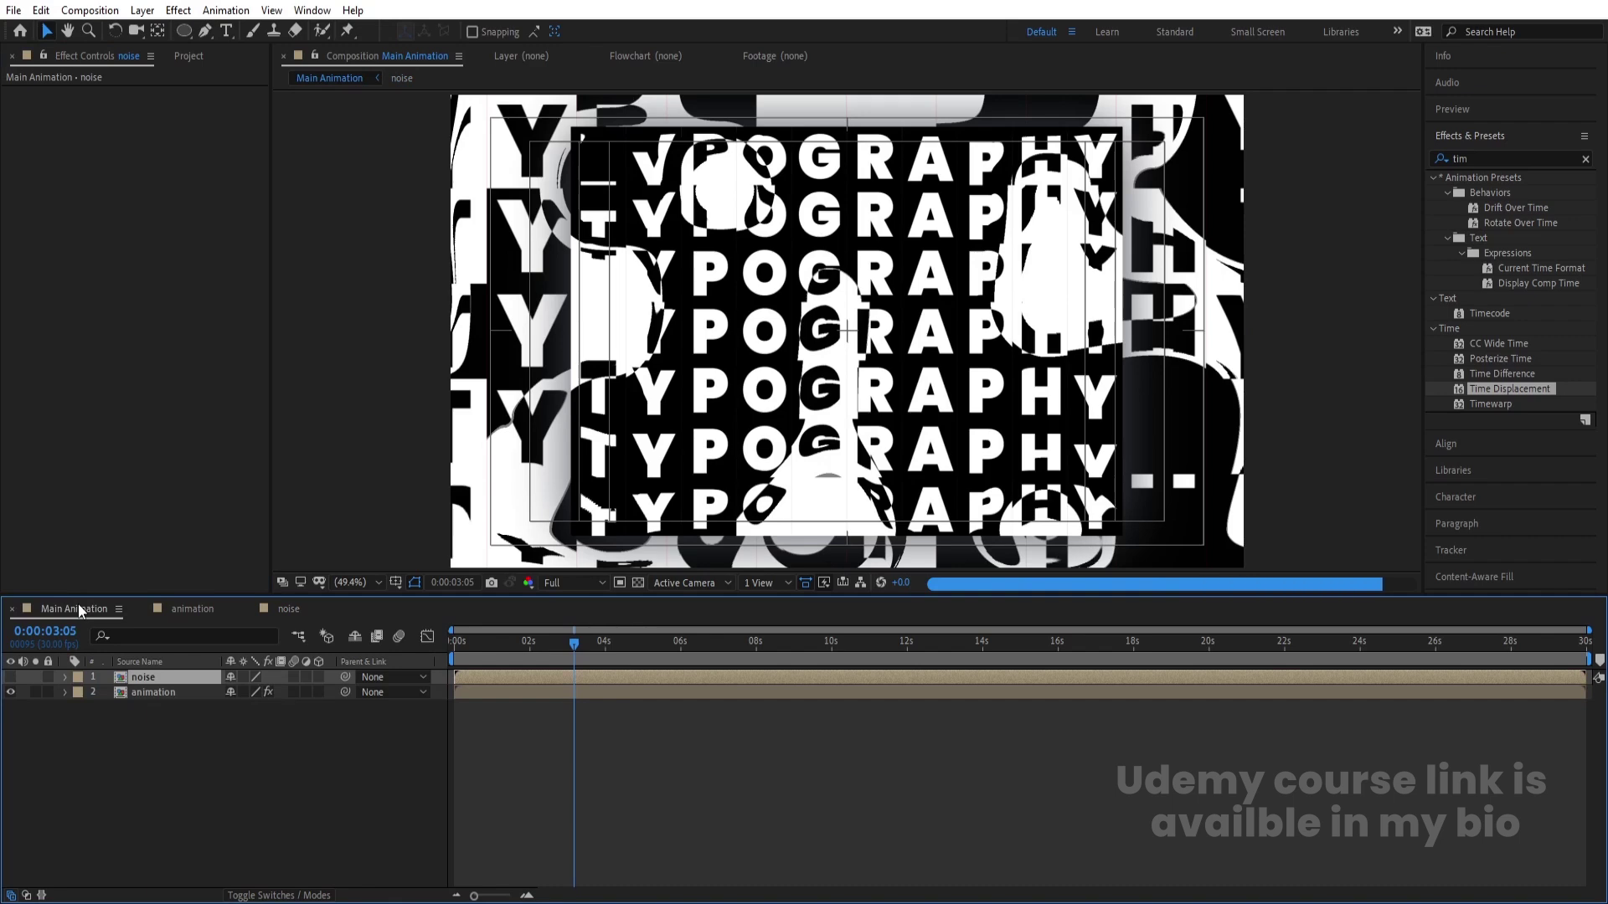
click(298, 828)
Step: Duplicate the noise layer in Main Animation, turn on the top copy's visibility and show the blending mode settings
click(150, 676)
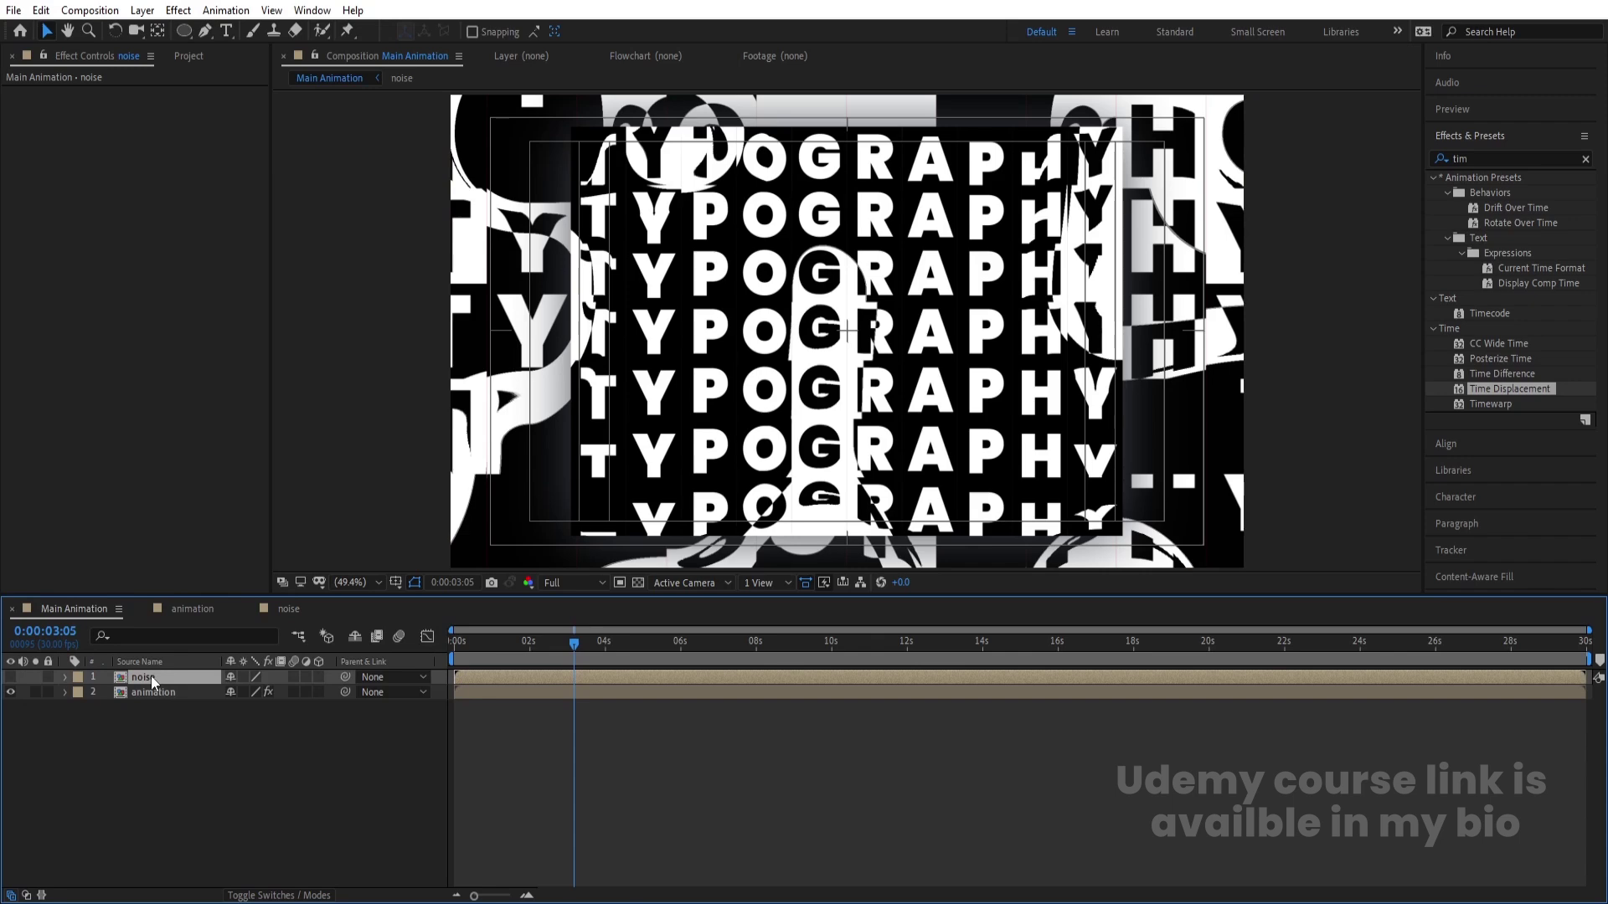
key(ctrl+d)
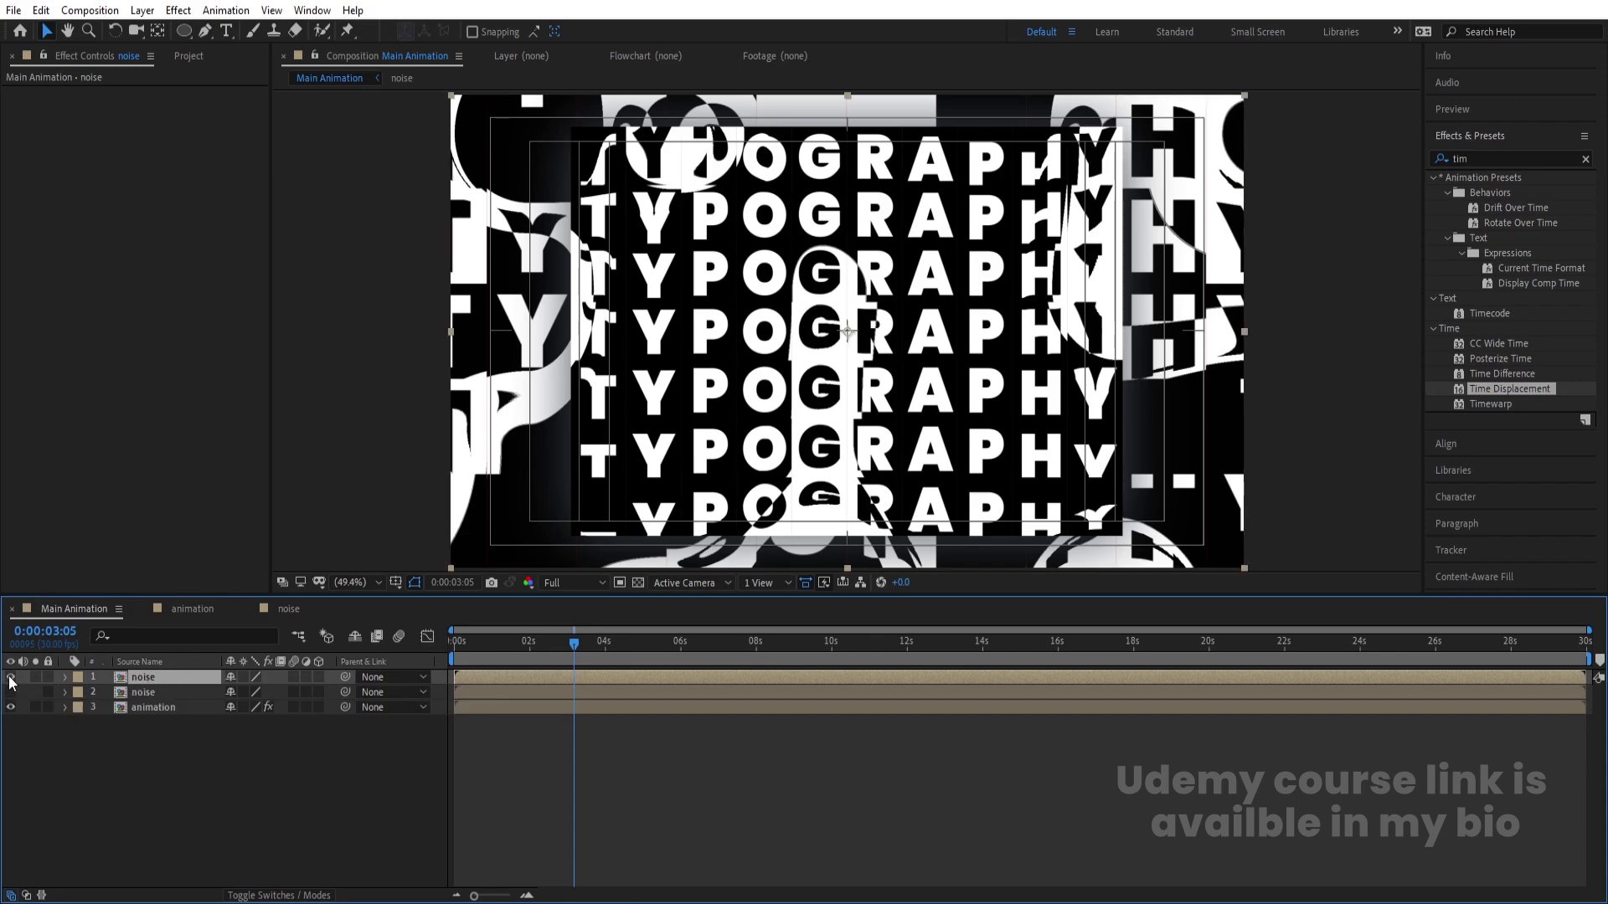
click(11, 678)
key(F4)
Step: Try the Linear Burn, Soft Light, Linear Light and Difference blending modes on the top noise layer
click(260, 691)
click(319, 269)
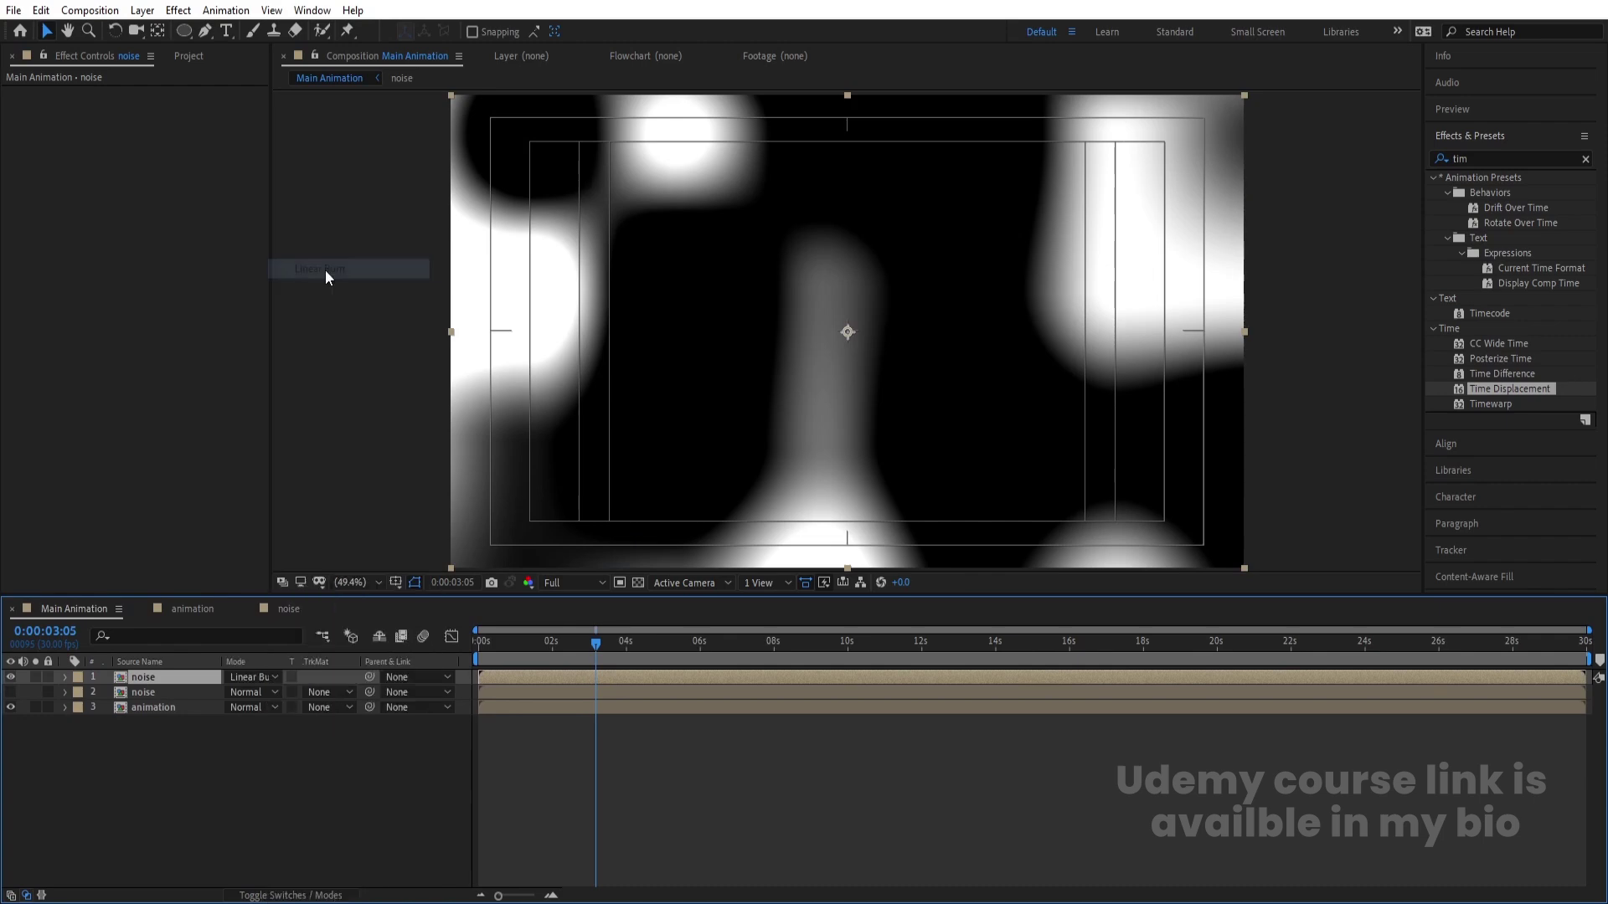
click(266, 678)
click(328, 483)
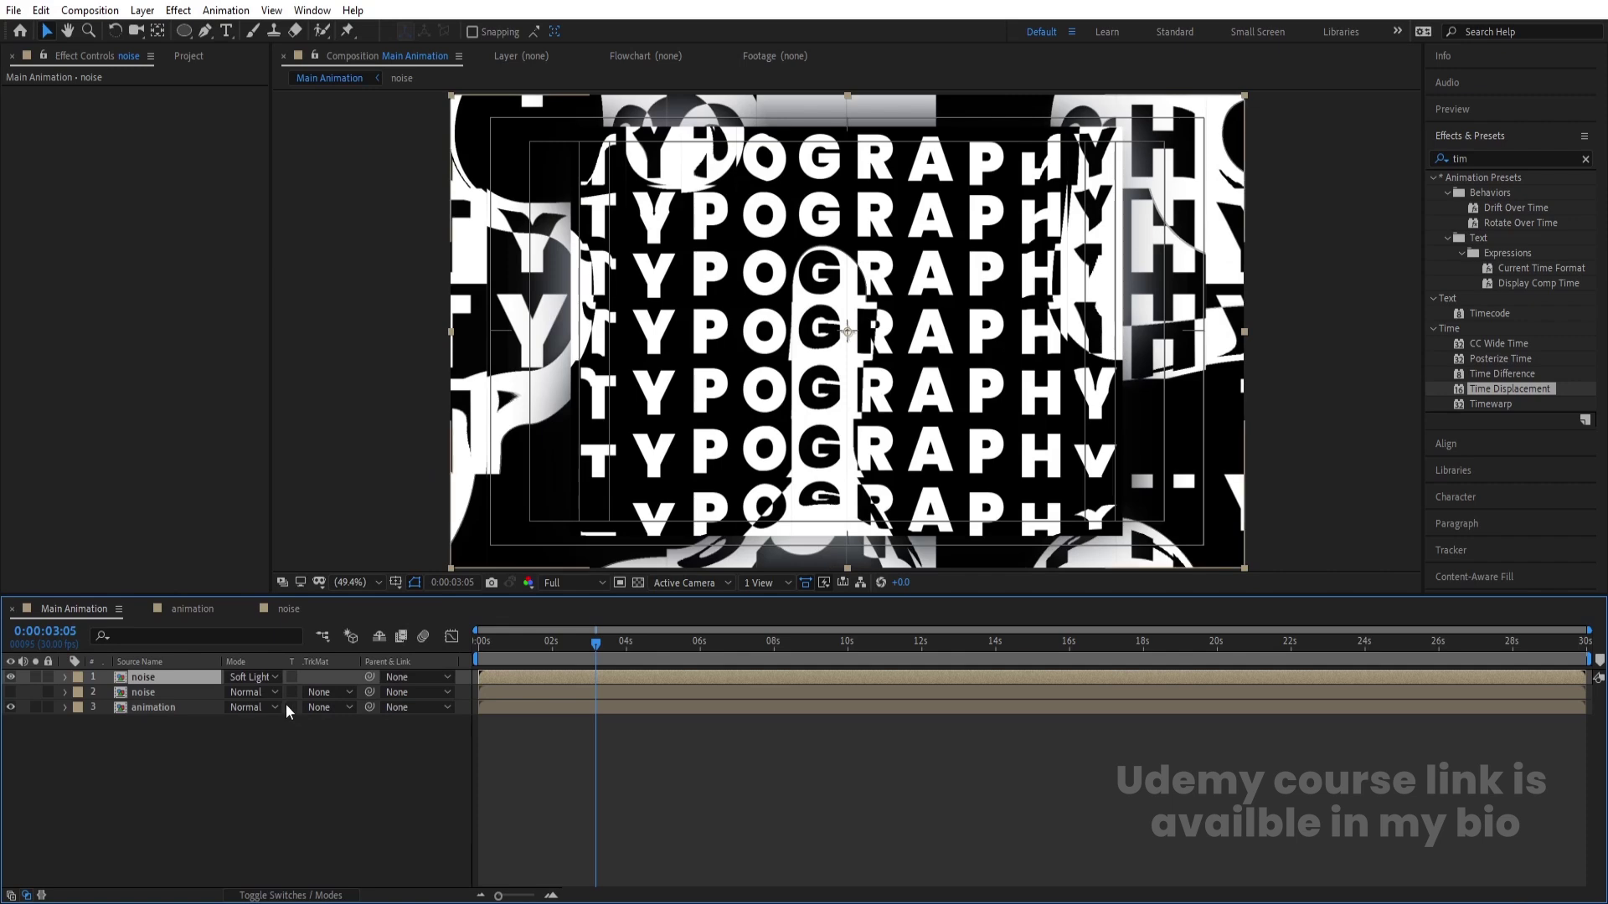
click(268, 680)
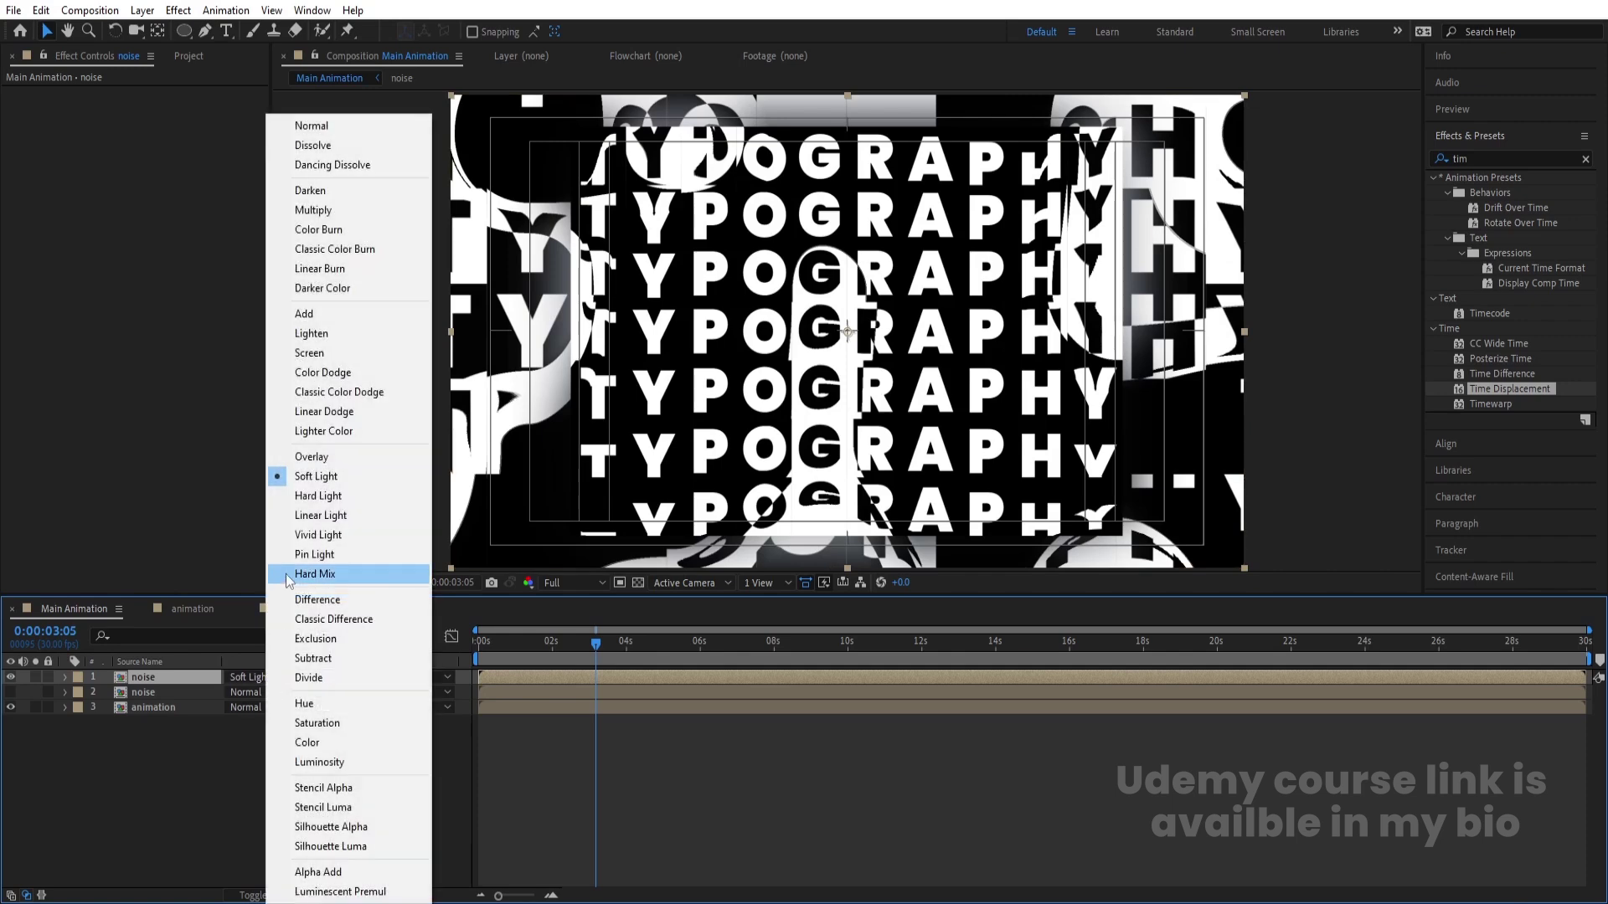
click(328, 521)
click(267, 677)
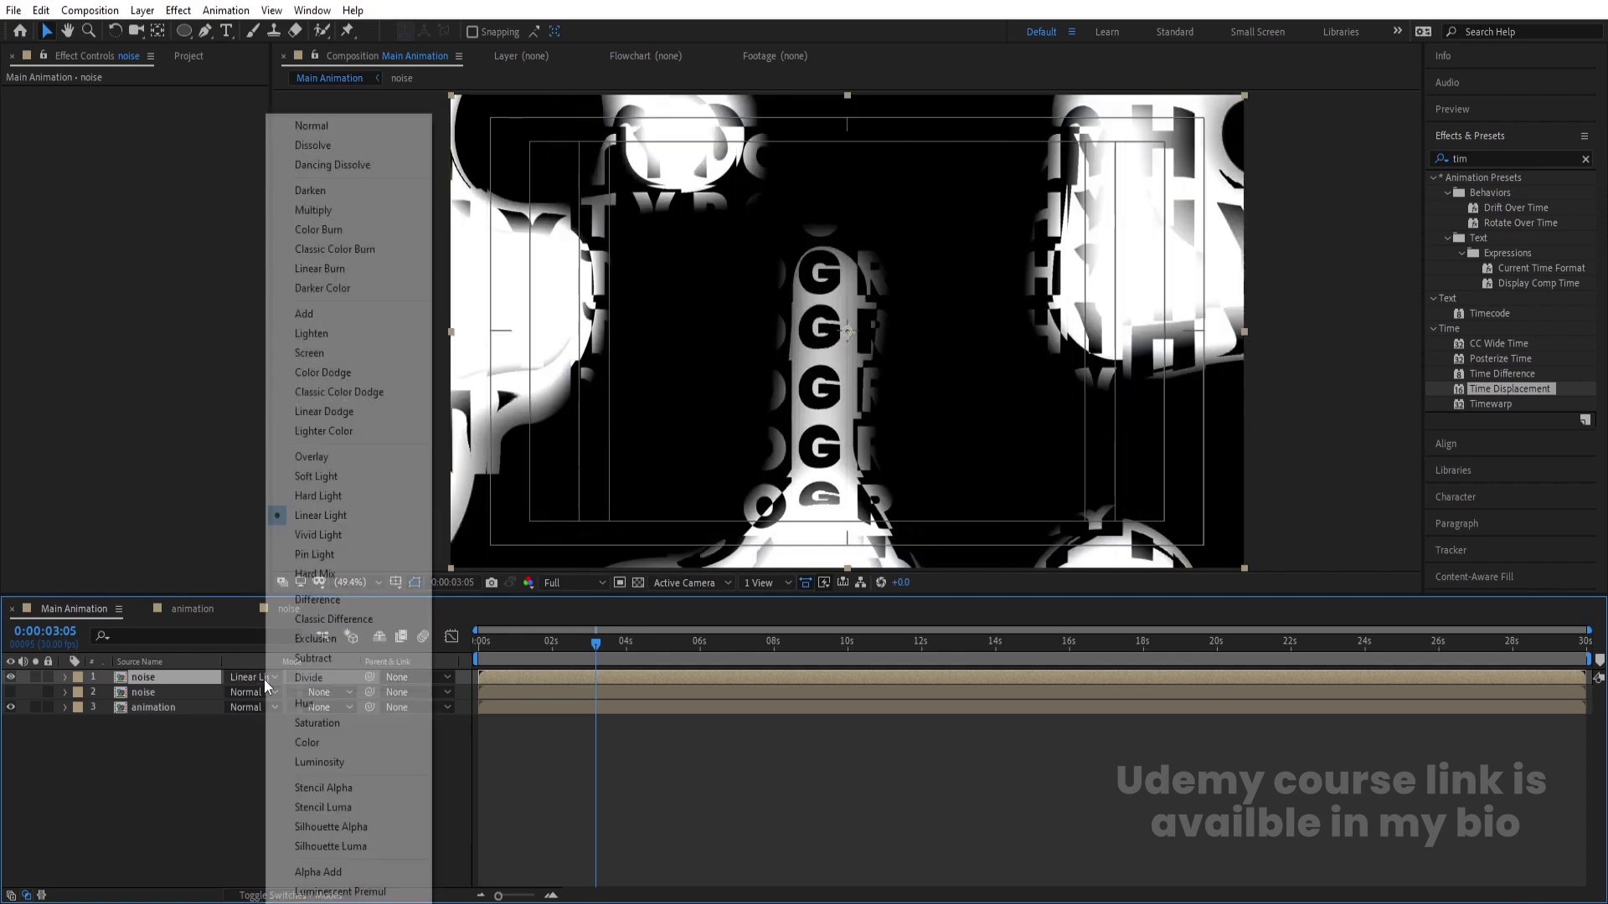
click(309, 600)
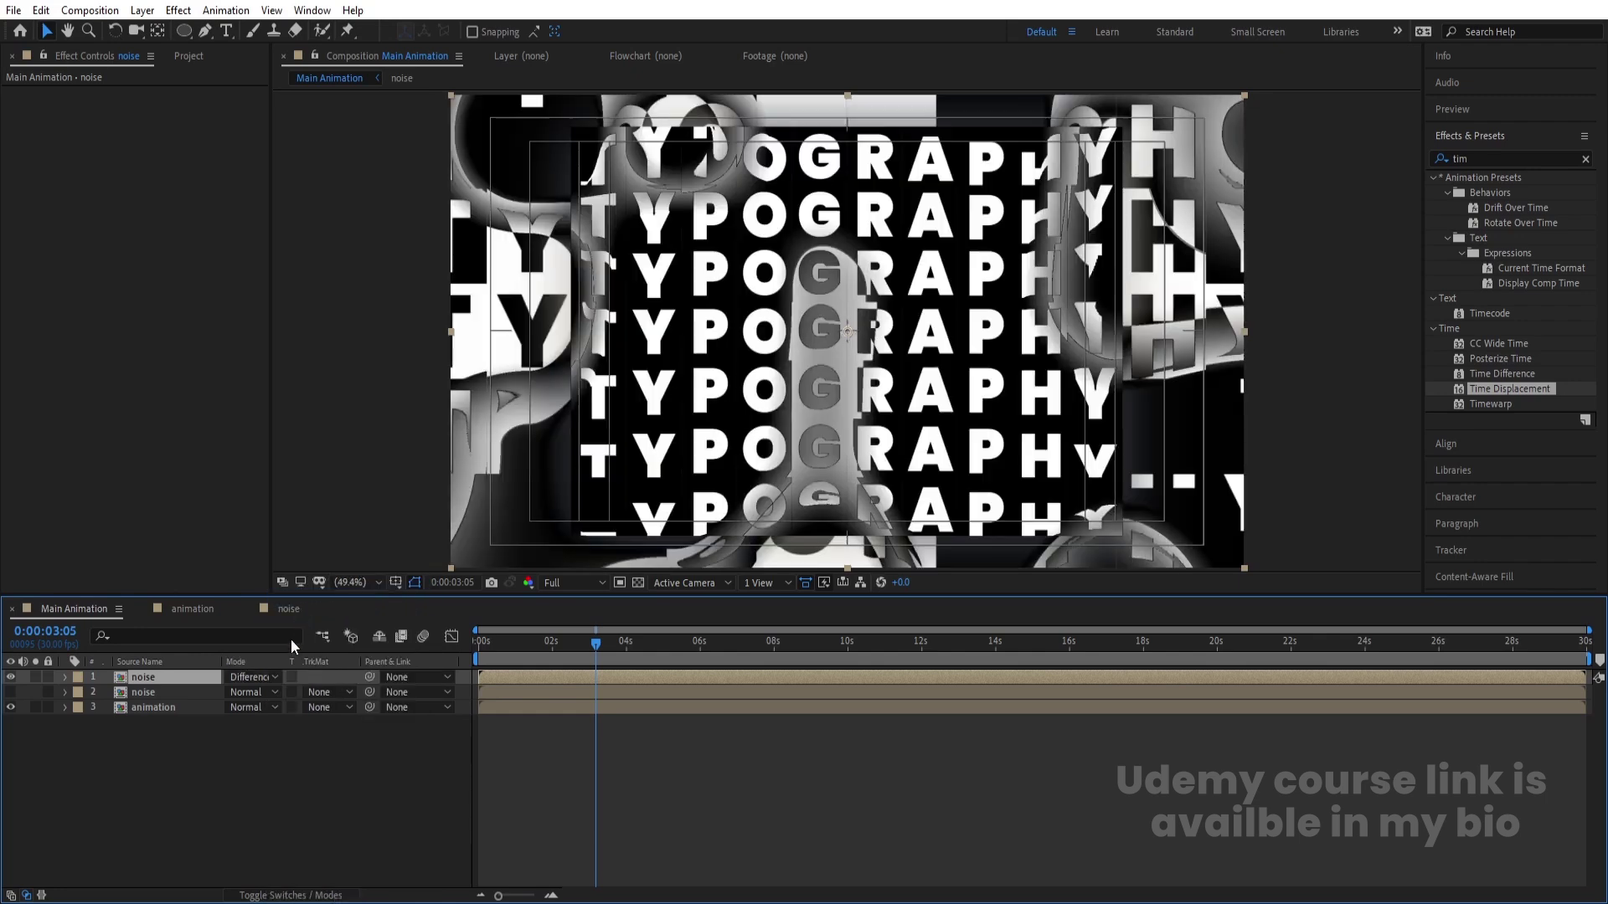
Step: Compare the Hue, Darker Color, Linear Burn, Screen and Multiply blending modes on the top noise layer
click(269, 676)
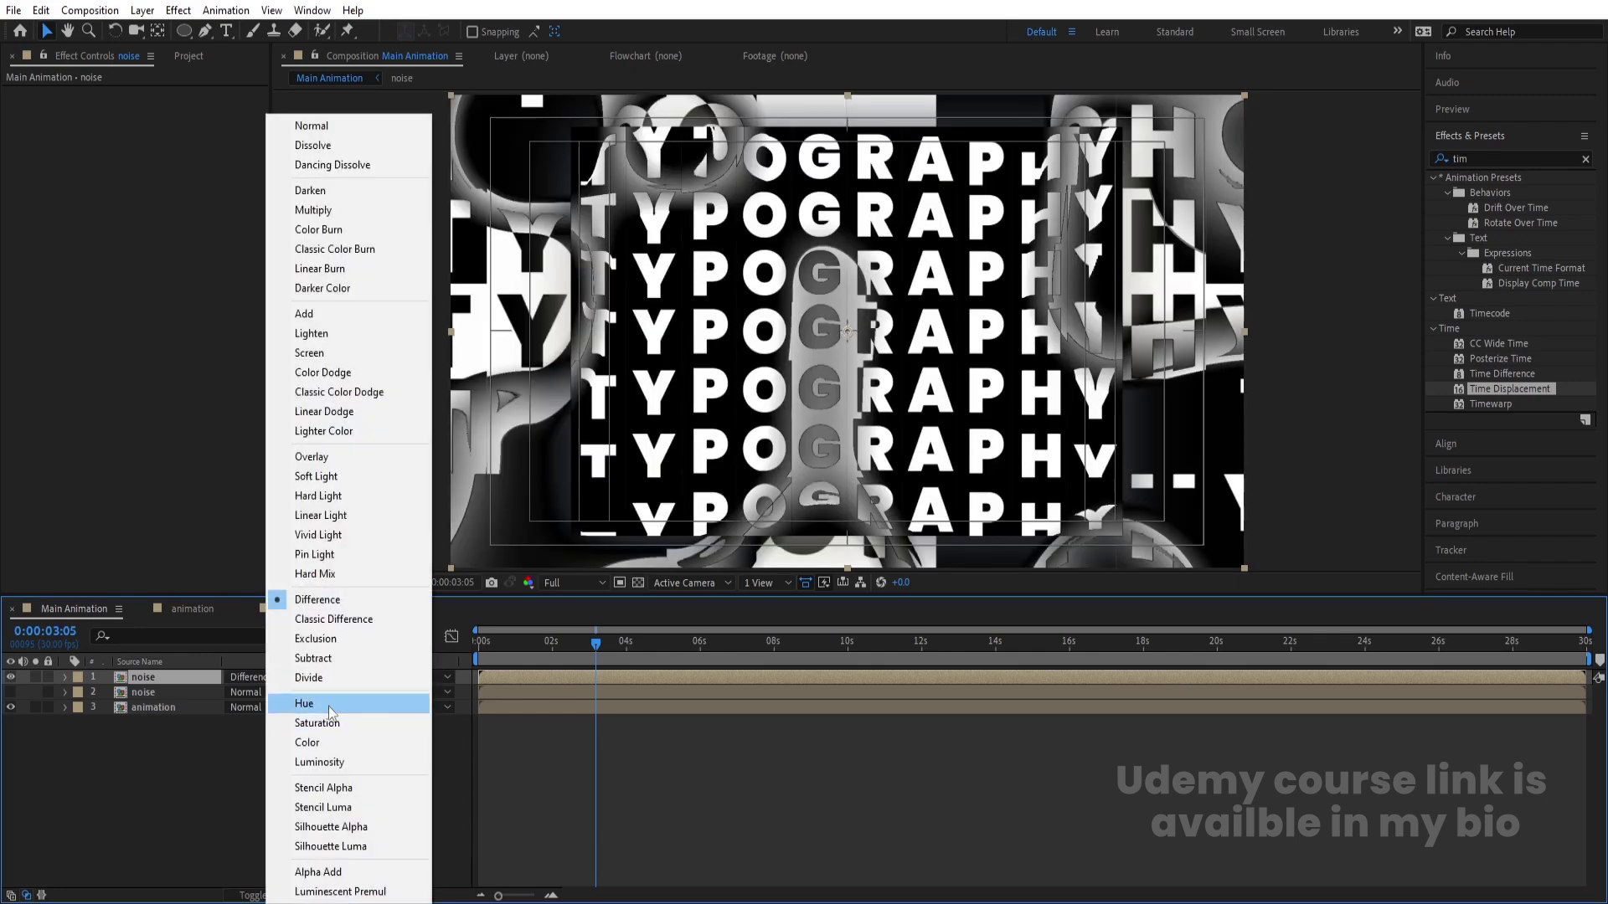
click(329, 704)
click(269, 676)
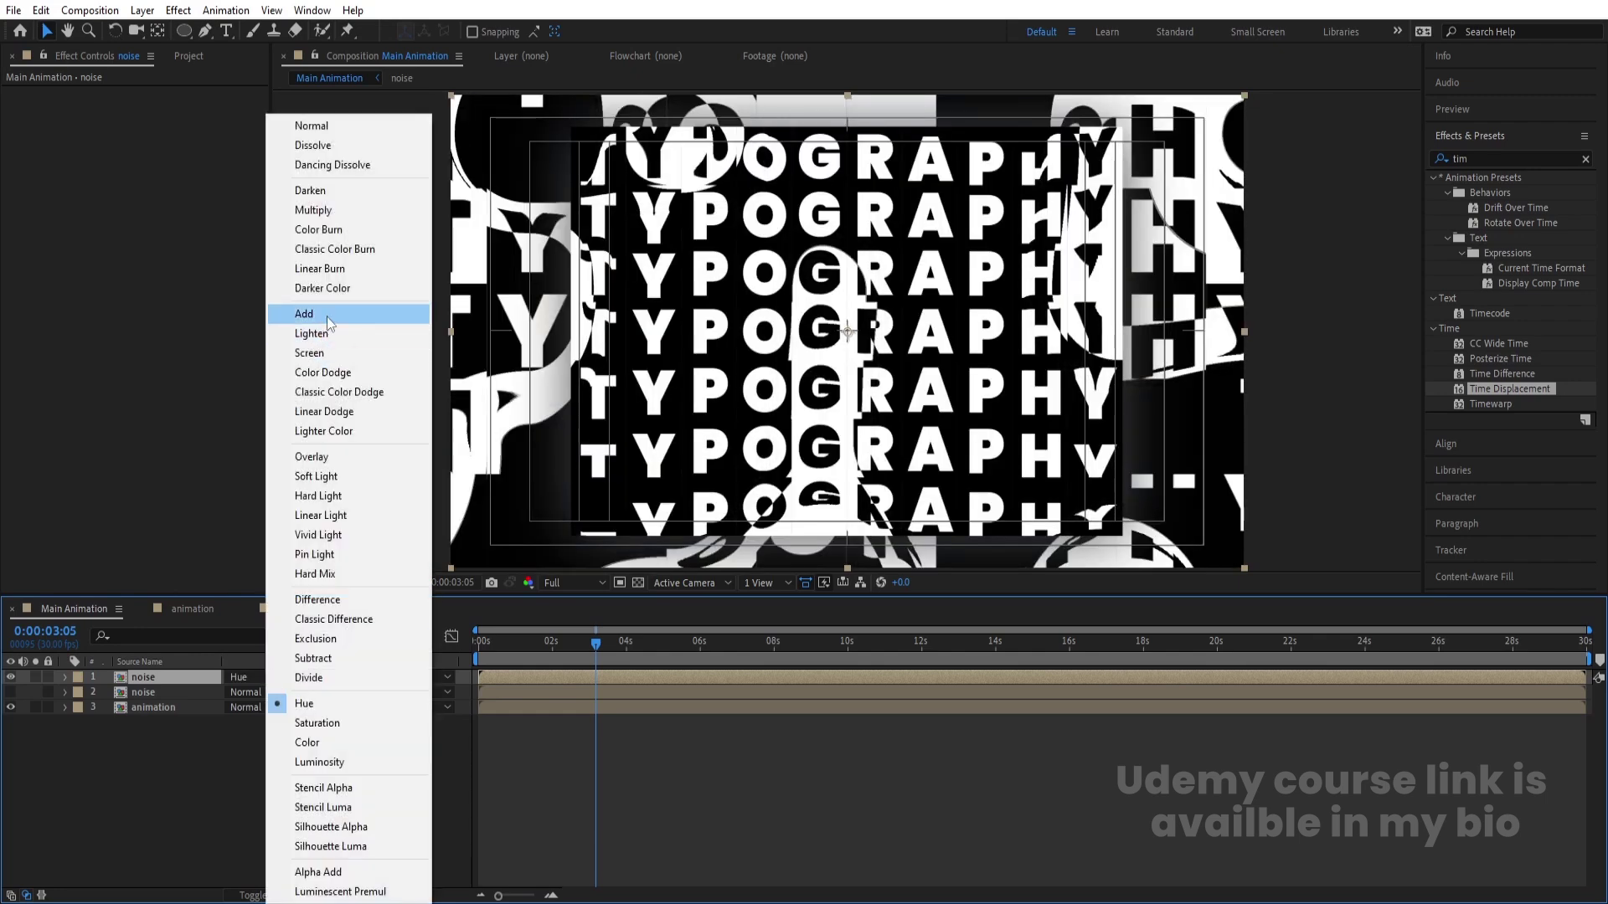
click(332, 293)
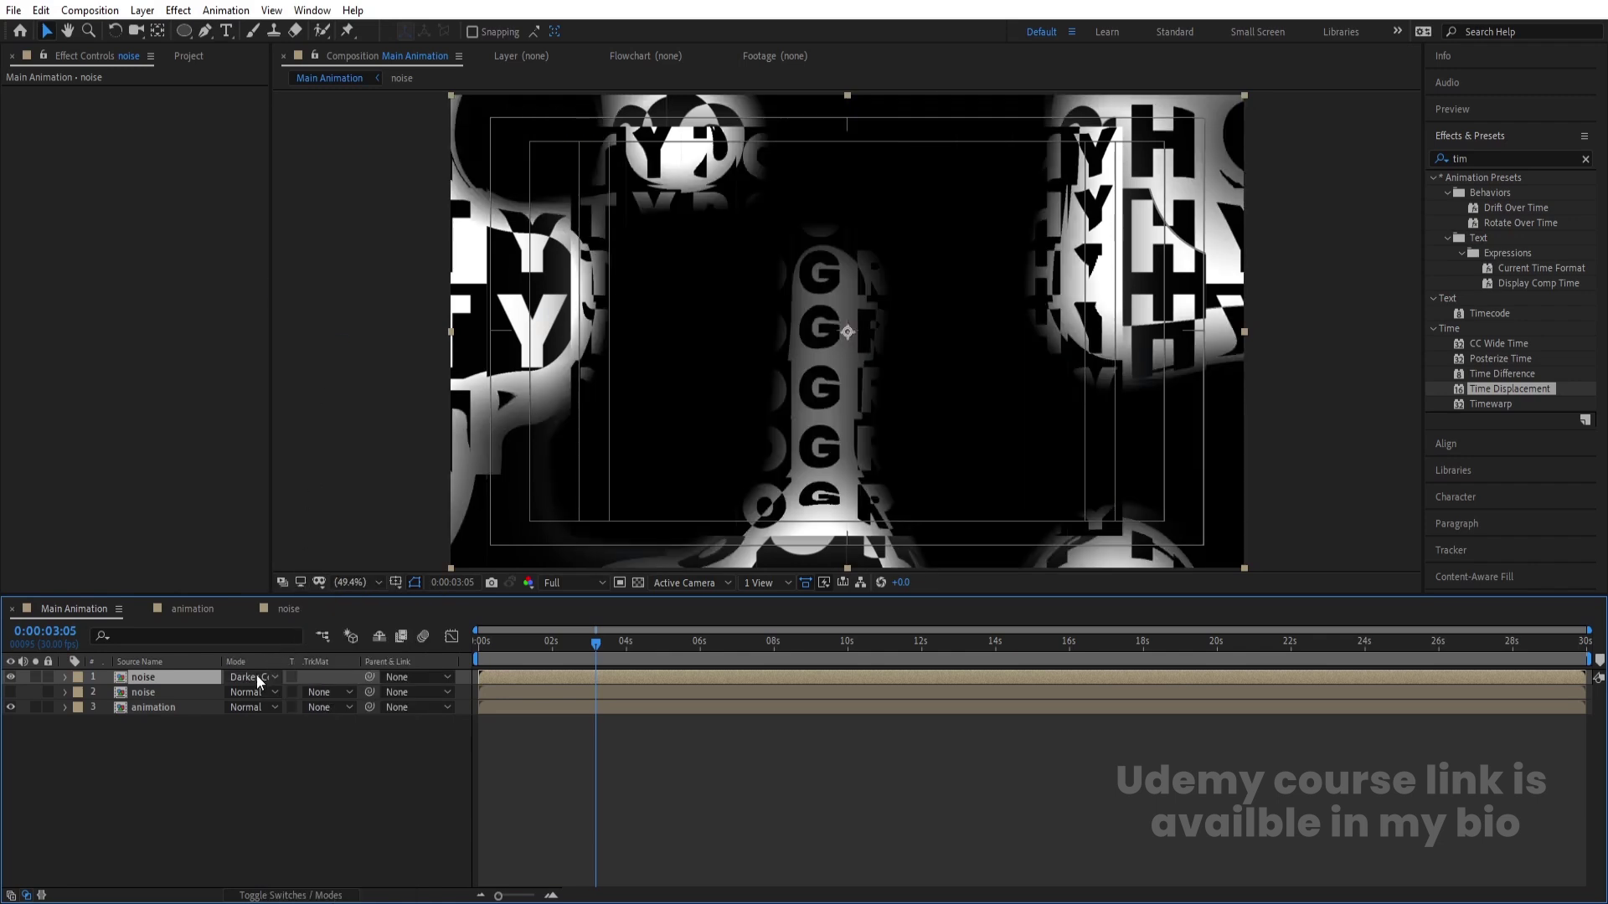
click(259, 675)
click(315, 269)
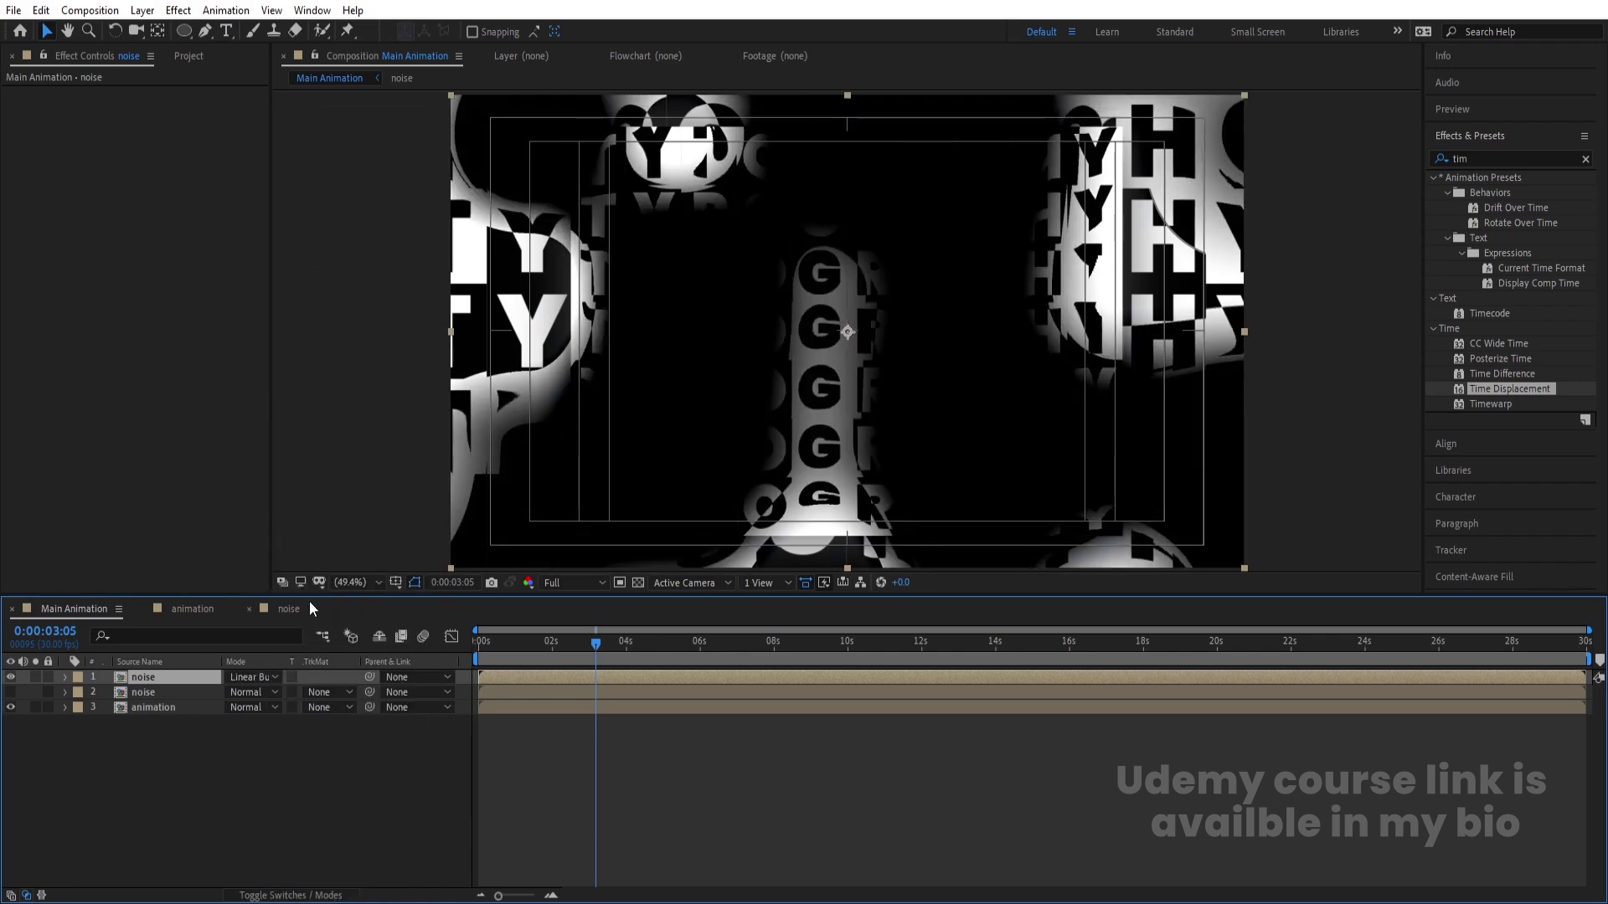
click(230, 675)
click(326, 355)
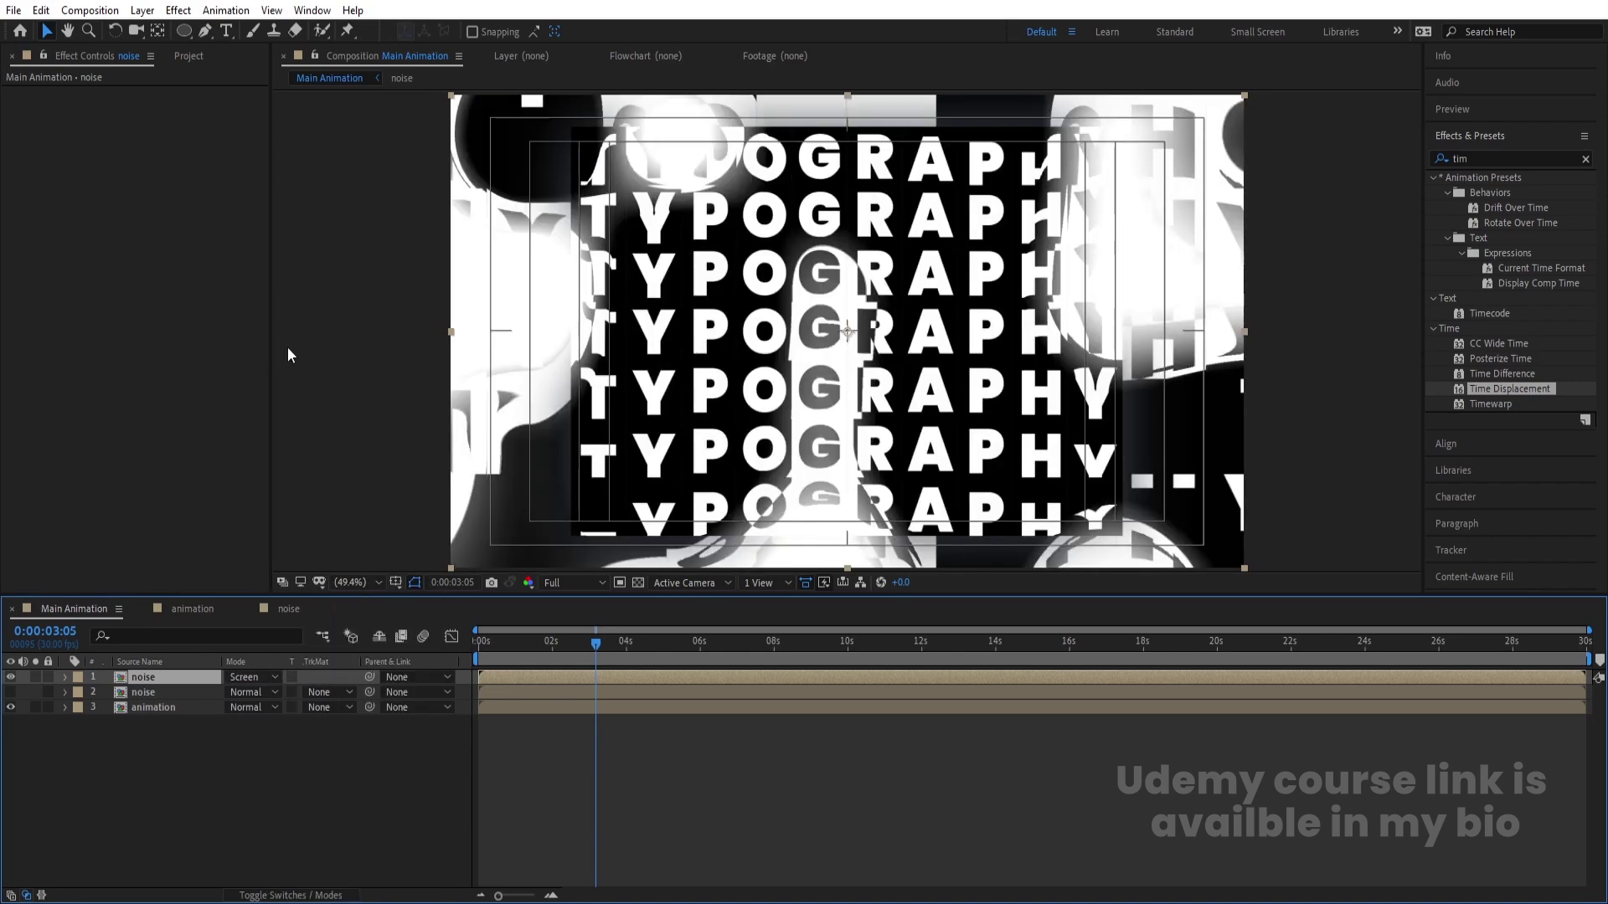
click(267, 676)
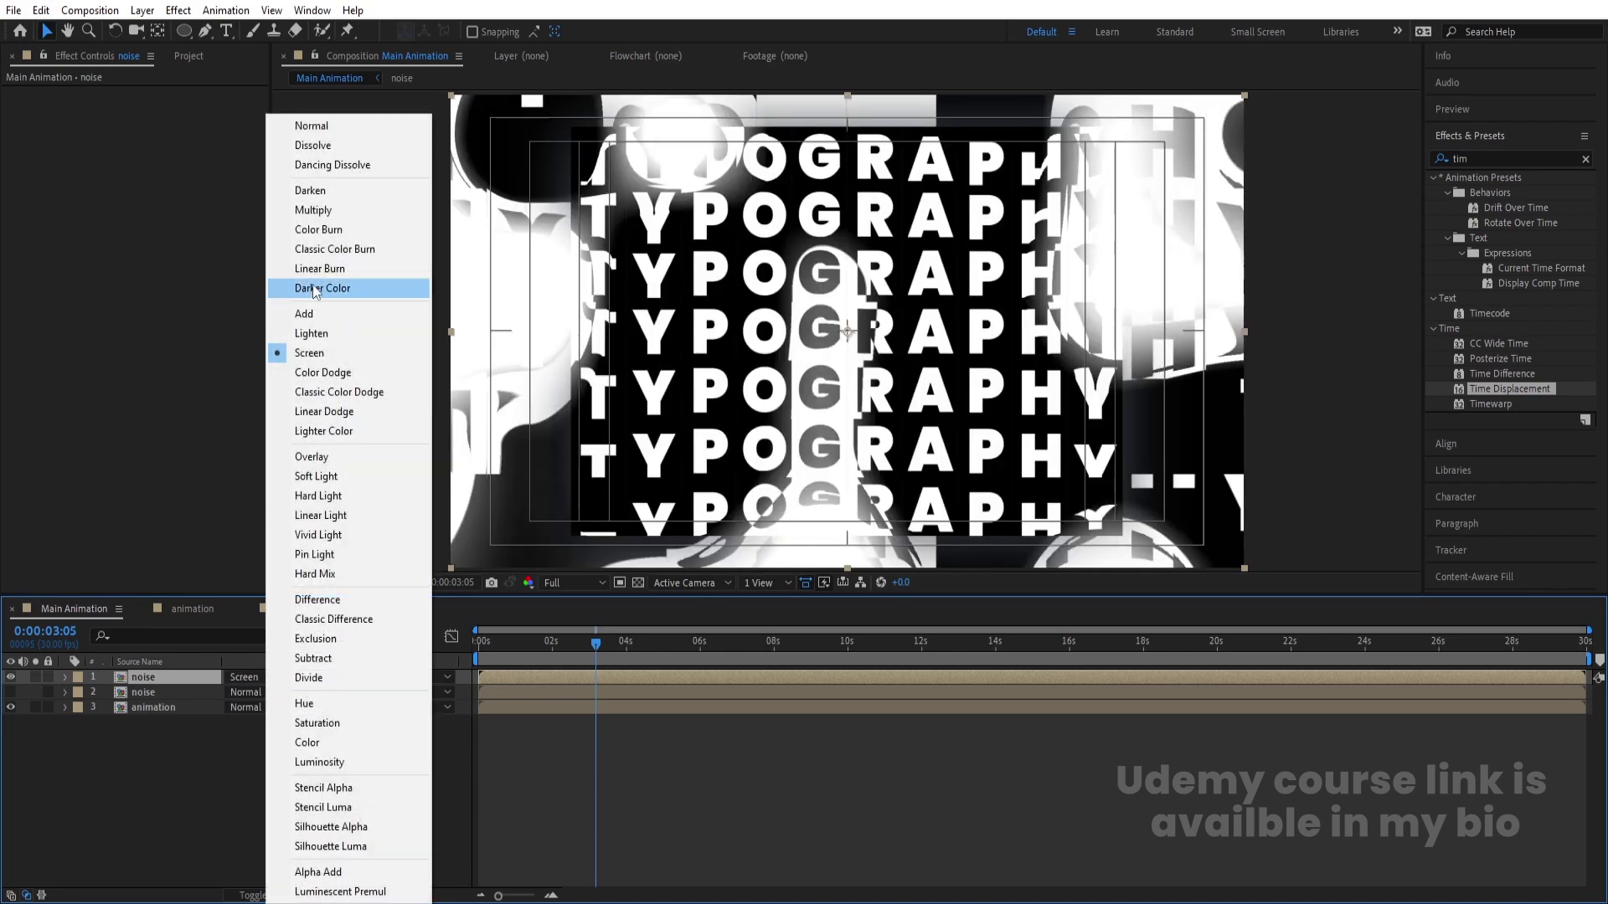
click(319, 210)
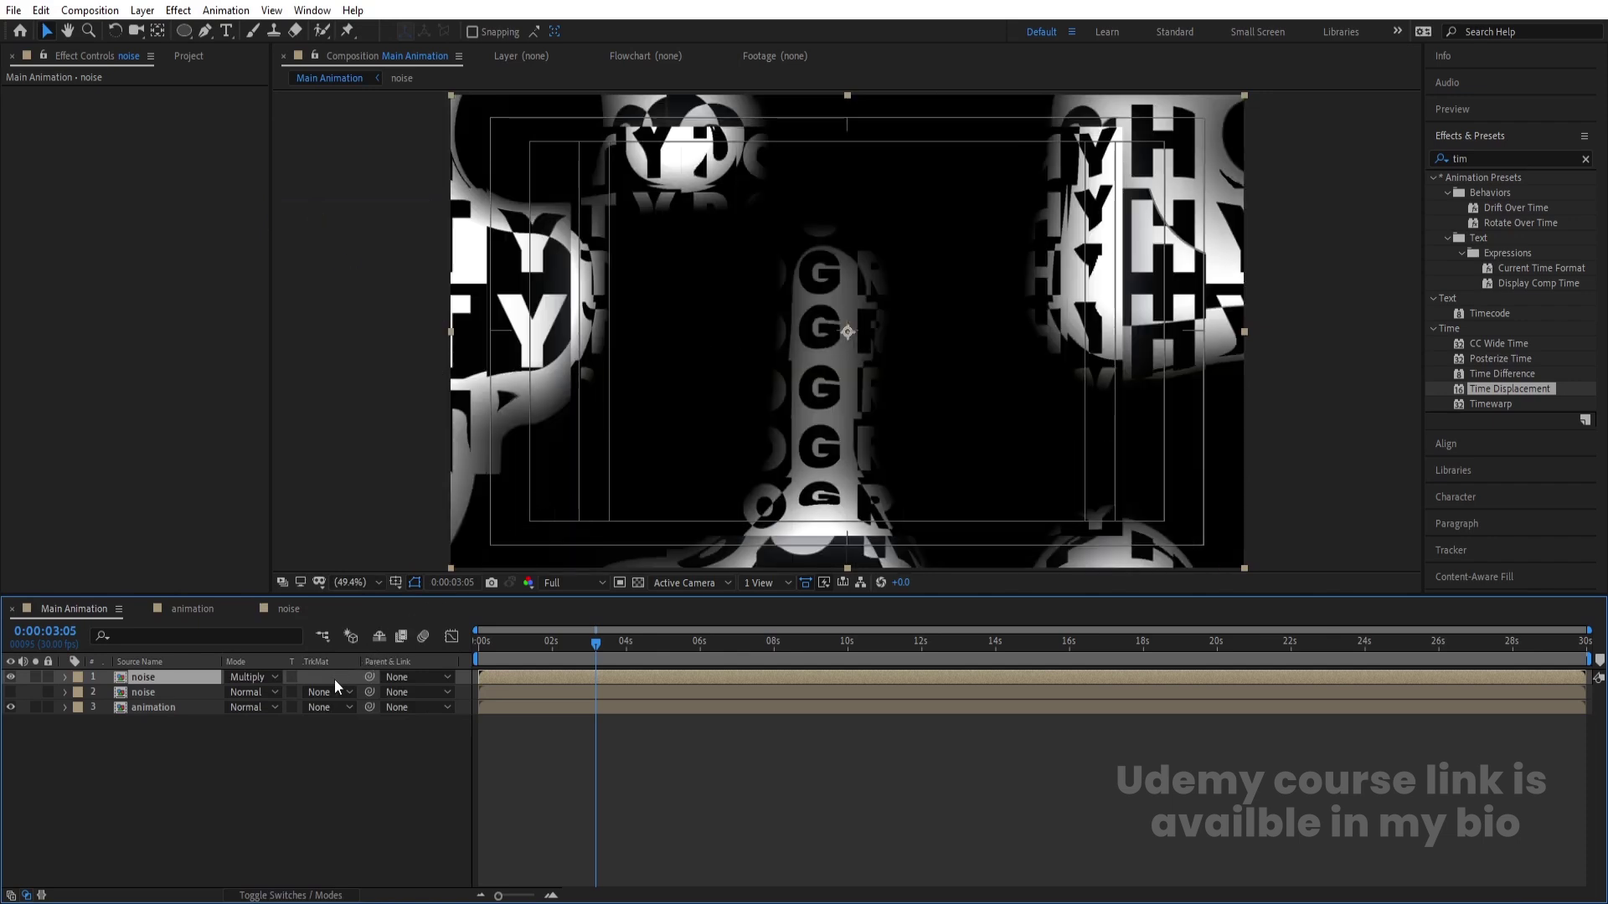
Step: Set the top noise layer's blending mode to Linear Burn and its opacity to 20%
click(251, 676)
click(339, 270)
text(t)
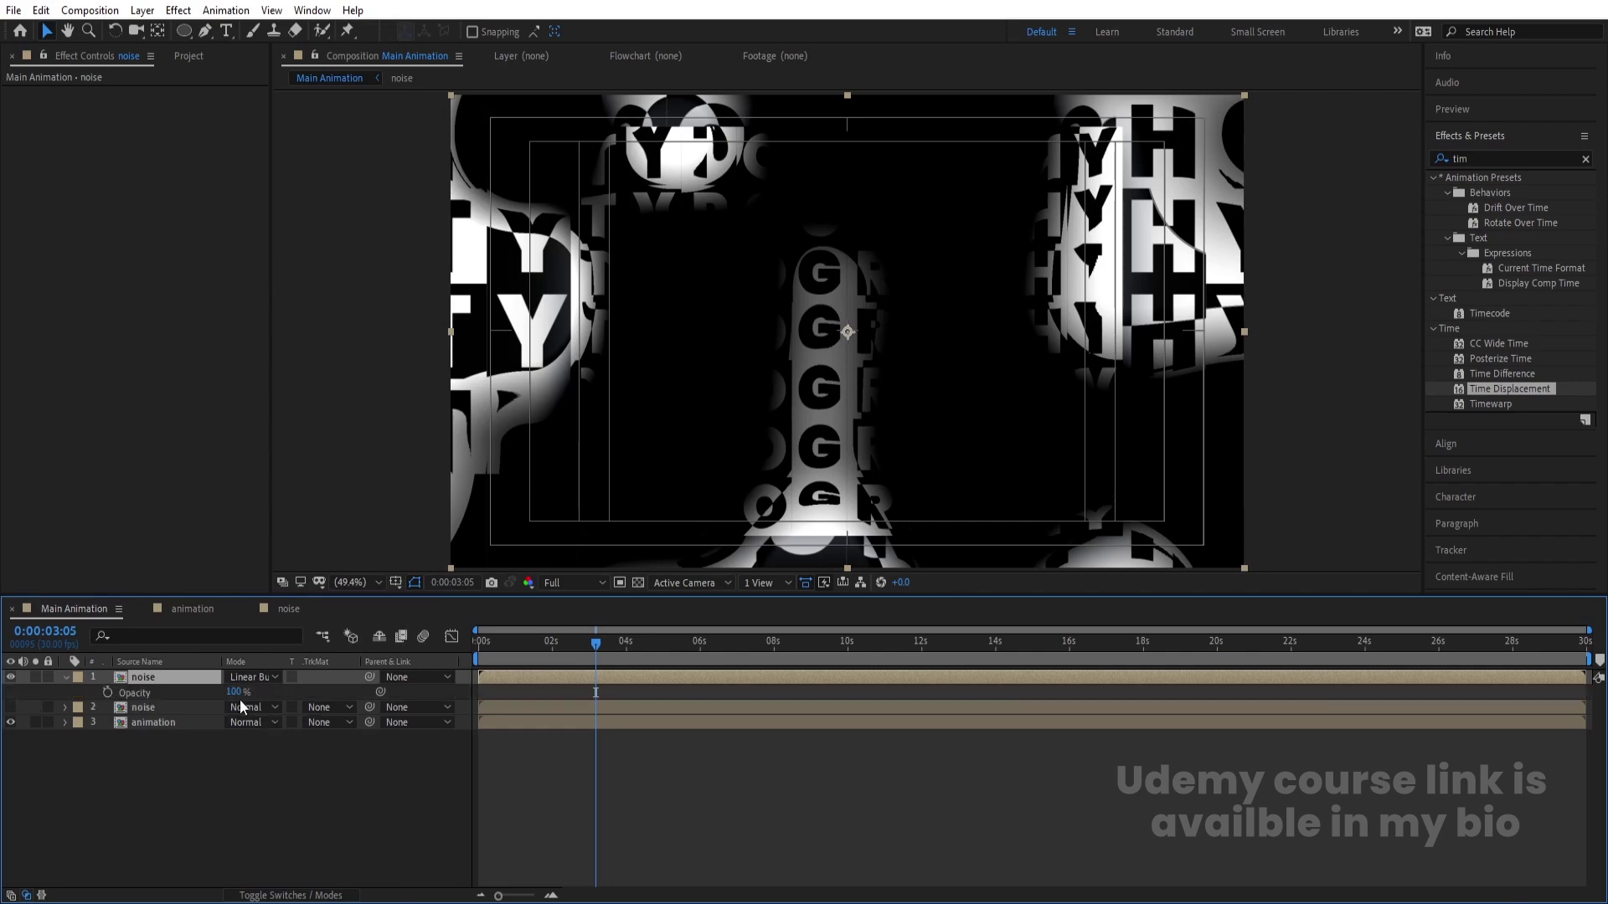
text(40)
key(Return)
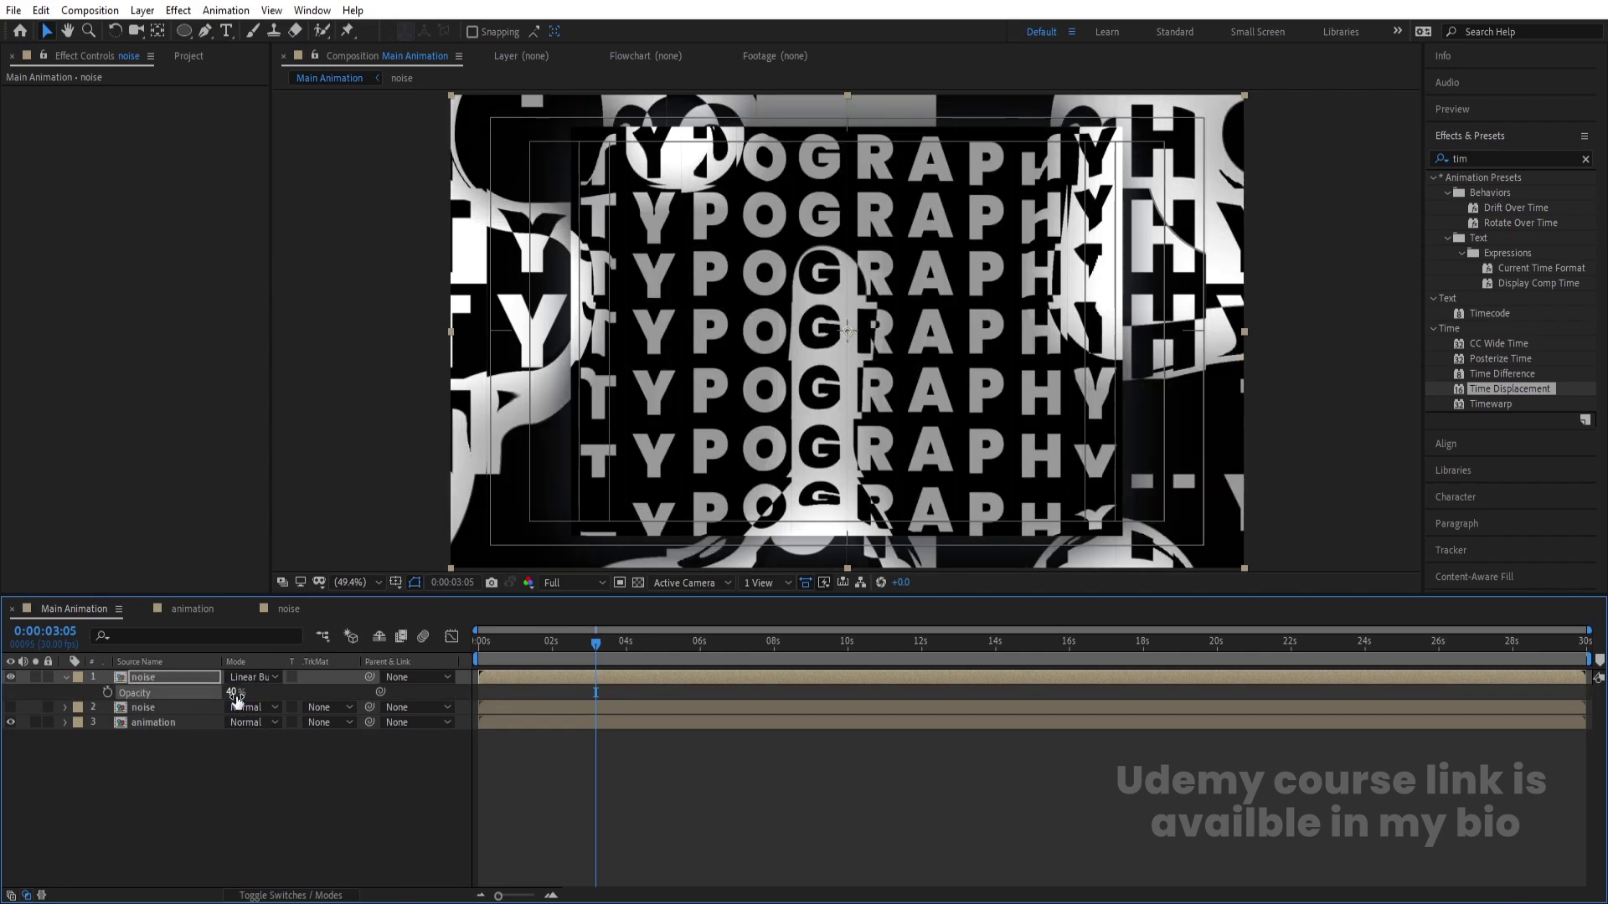
click(236, 693)
key(Return)
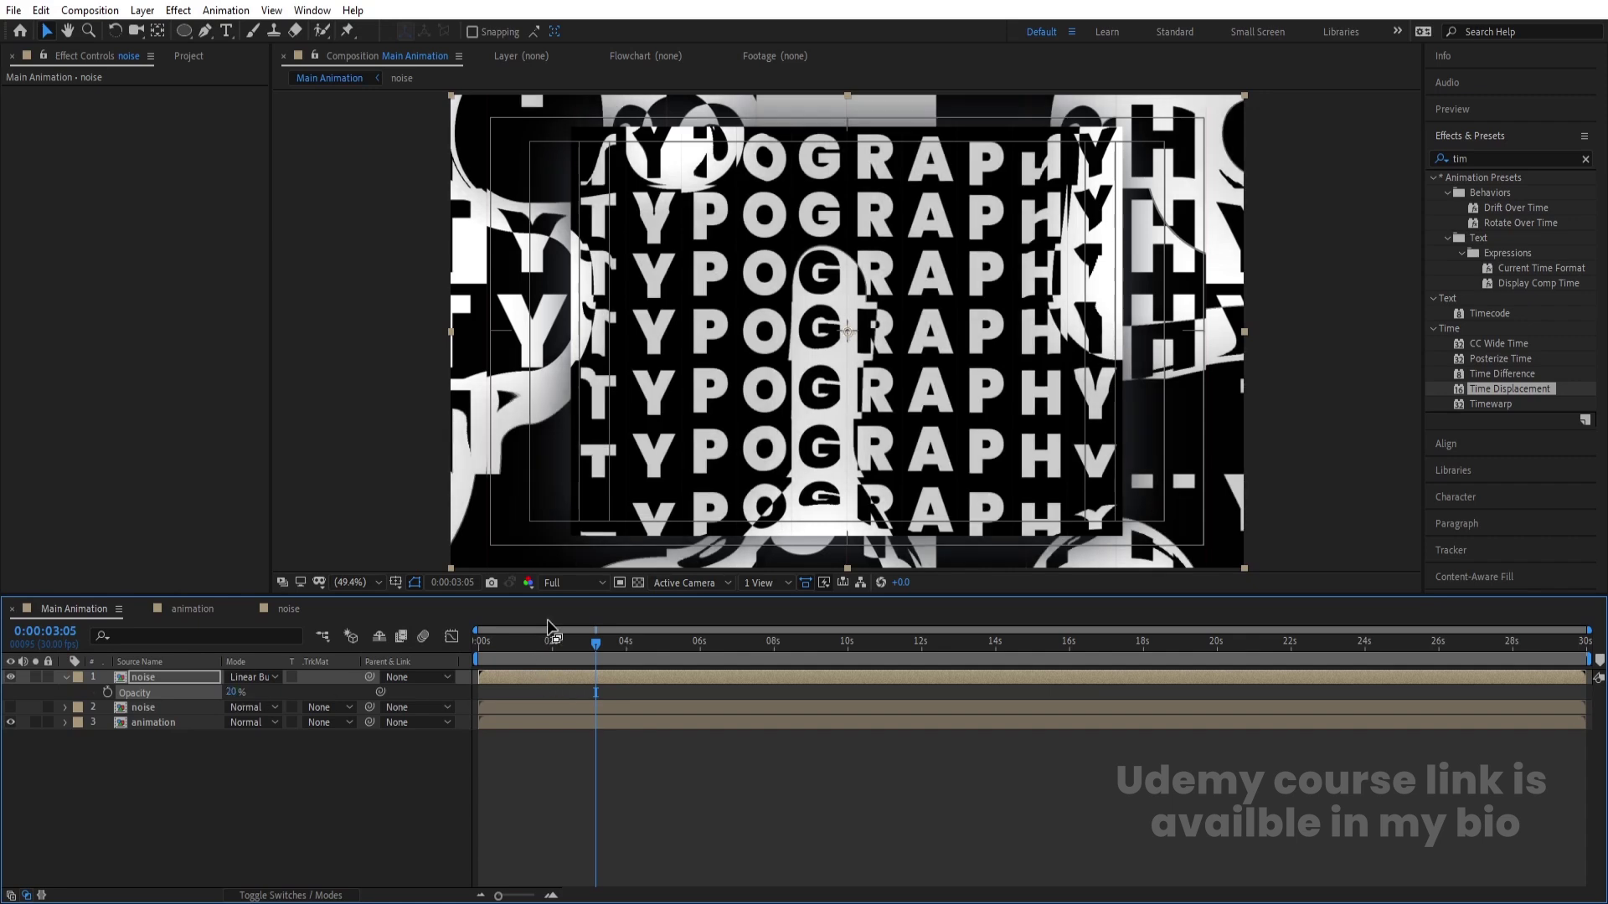
Step: Lower the preview resolution to Quarter and play the shaded animation from about three seconds to past nine seconds
click(568, 584)
click(590, 673)
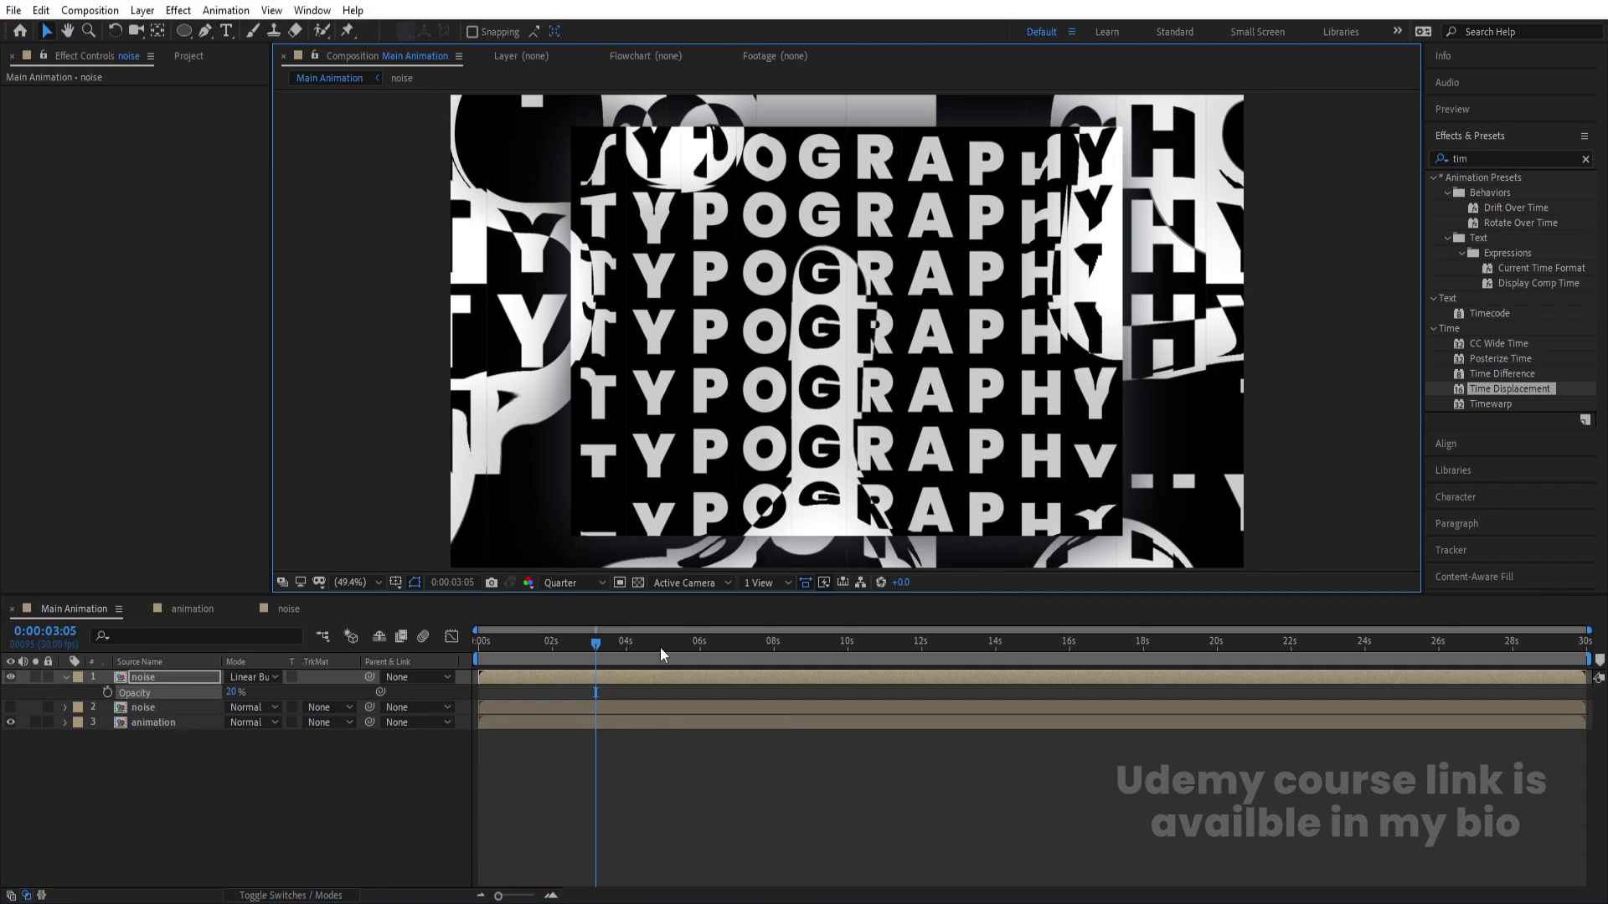
key(space)
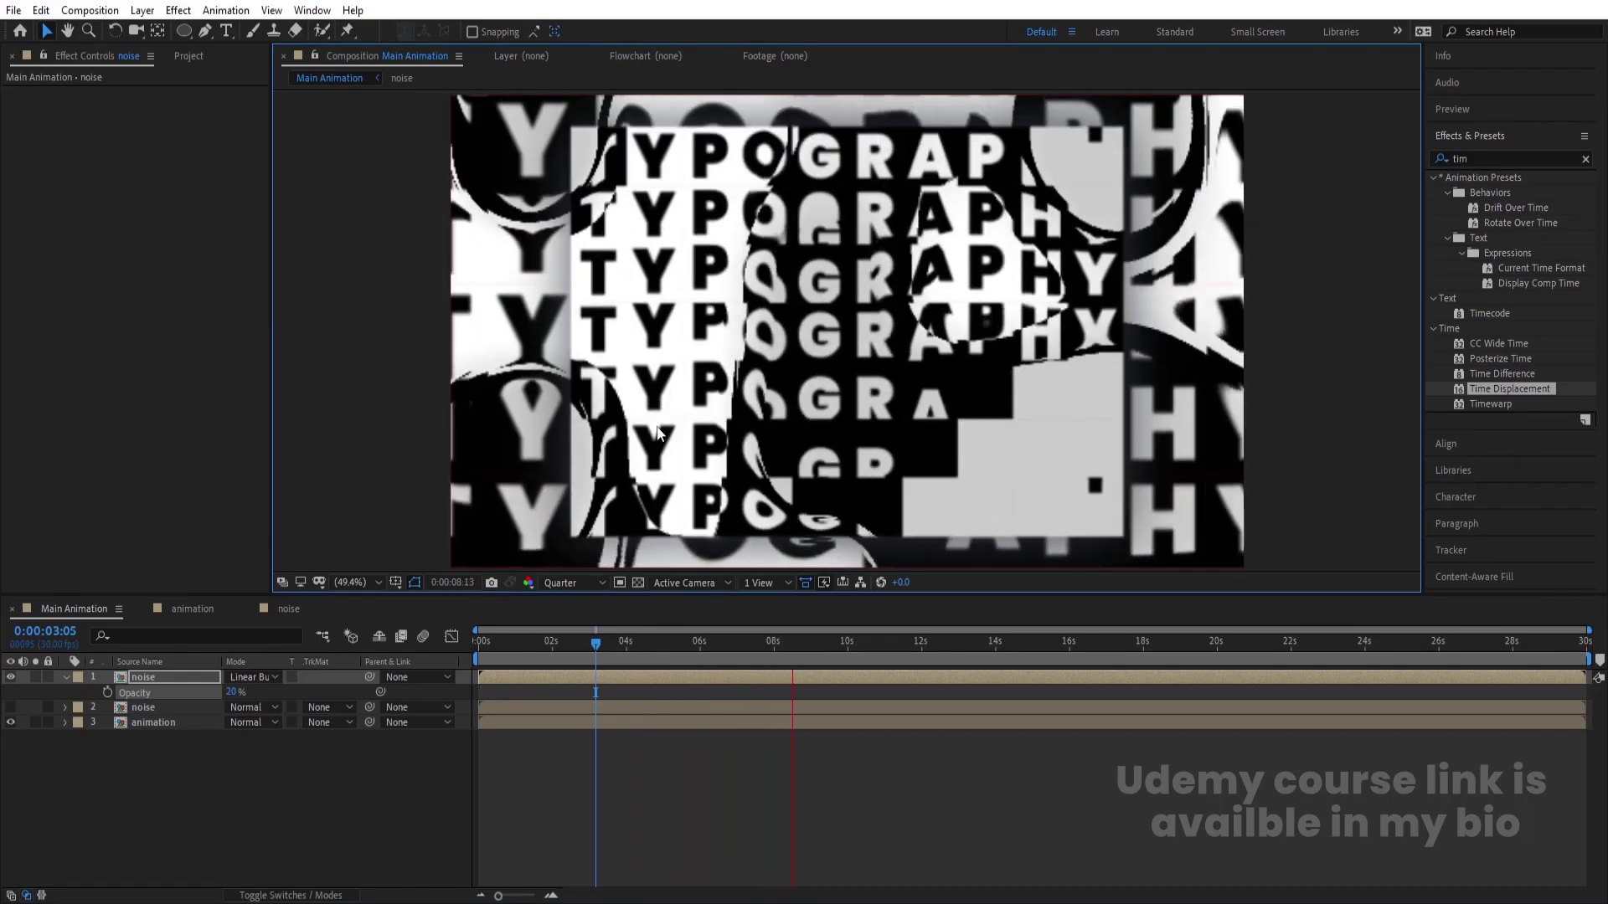
key(space)
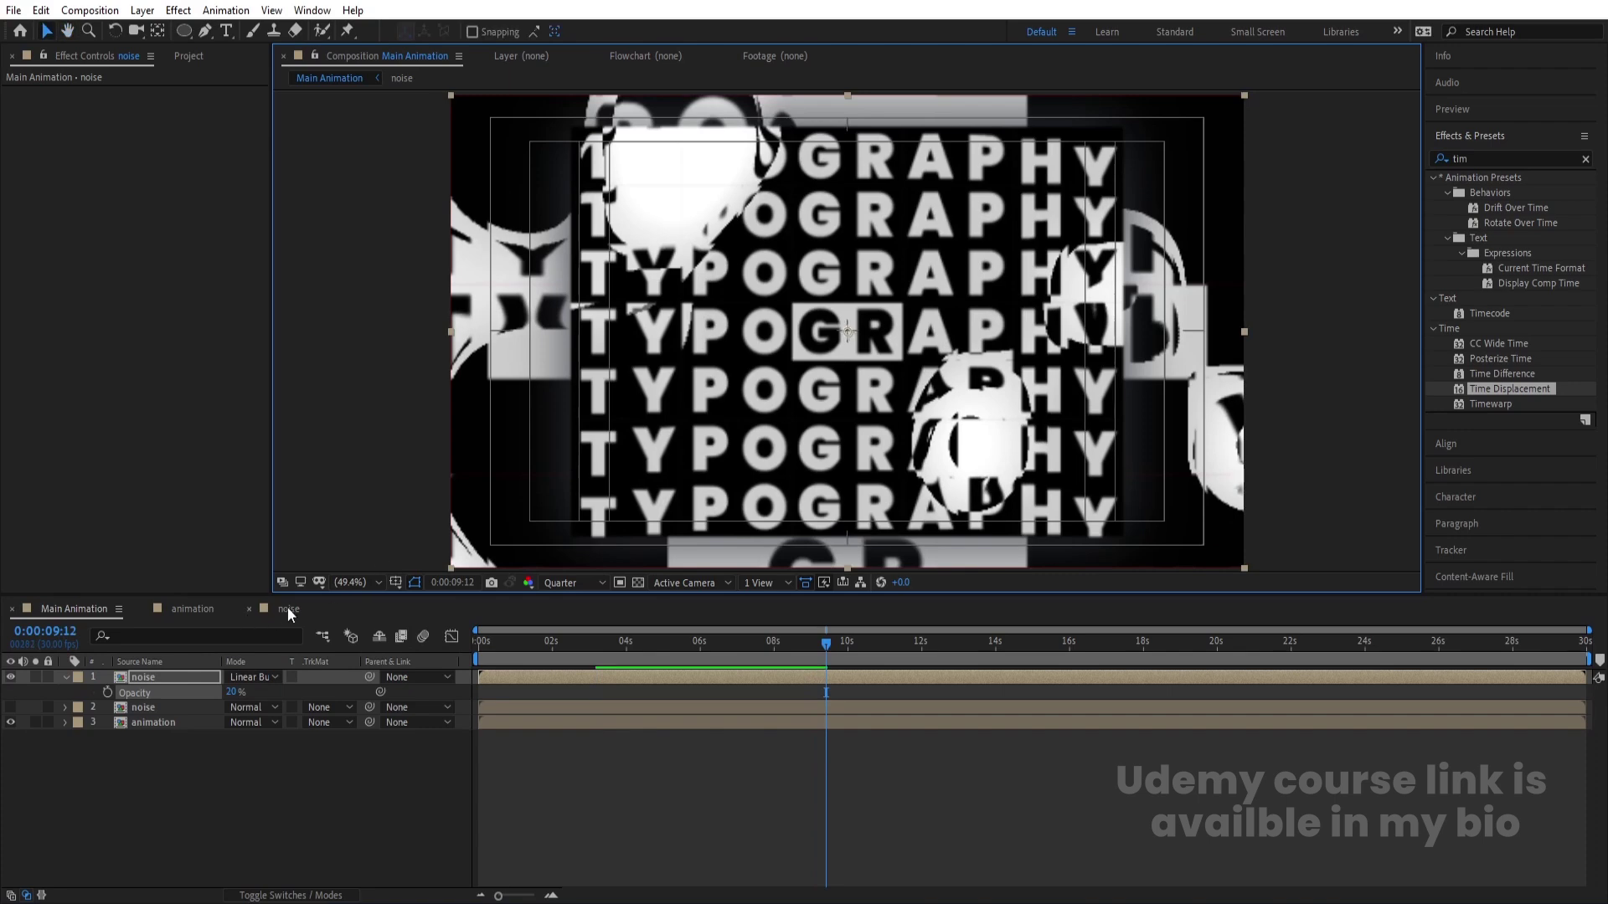
Step: In the noise composition, change the Fractal Noise Evolution expression to time*80
click(290, 609)
click(65, 678)
click(80, 693)
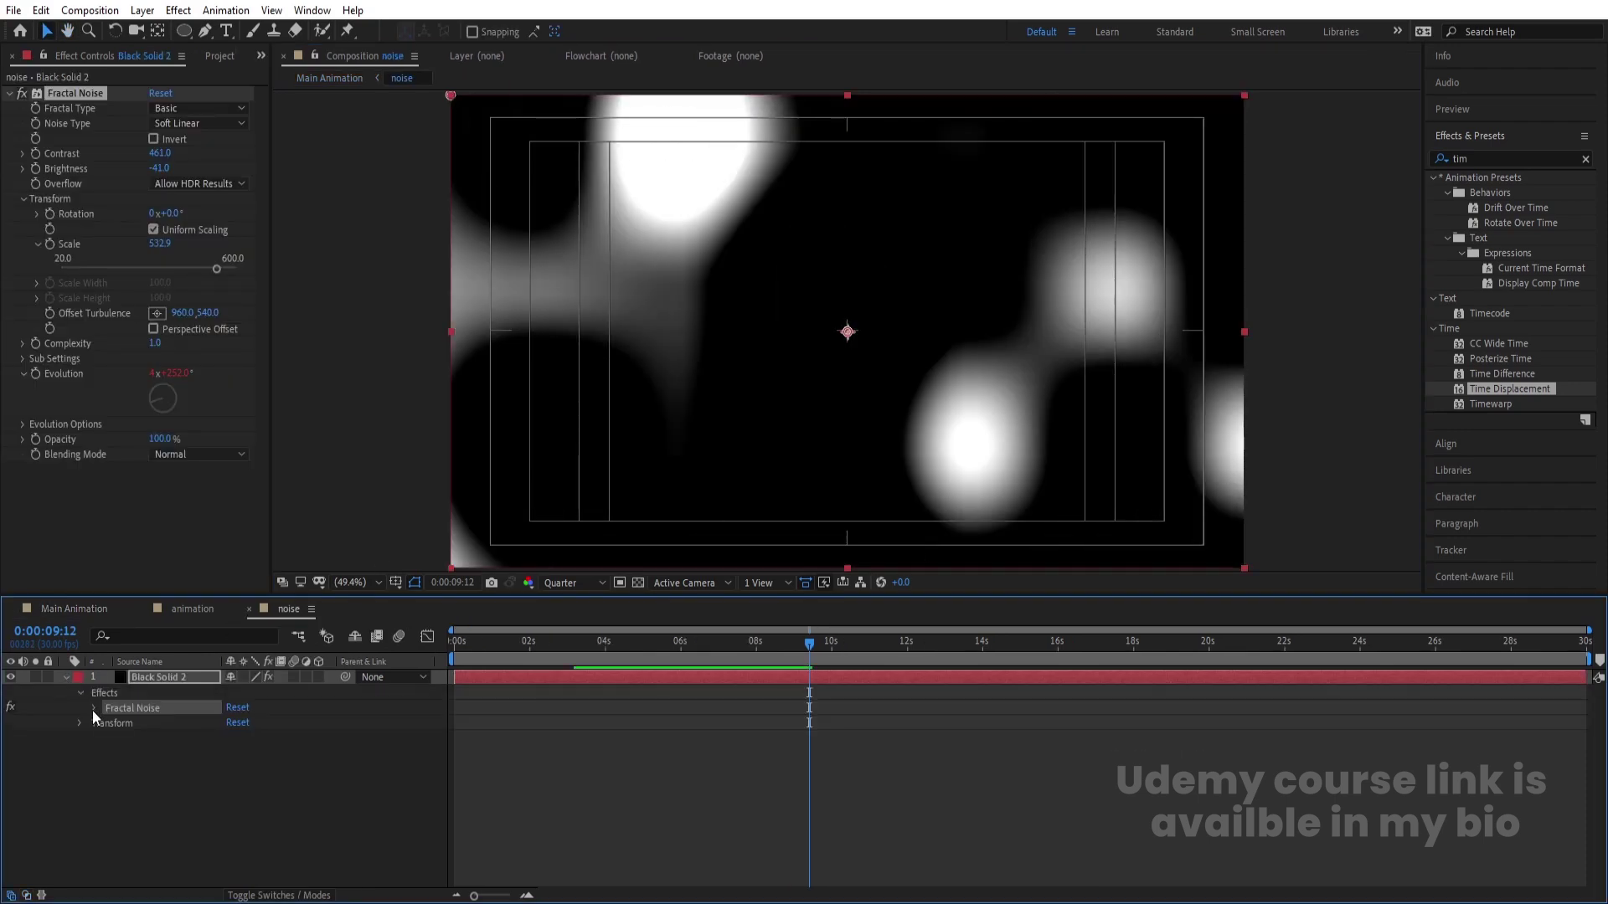
click(93, 708)
click(108, 829)
click(503, 844)
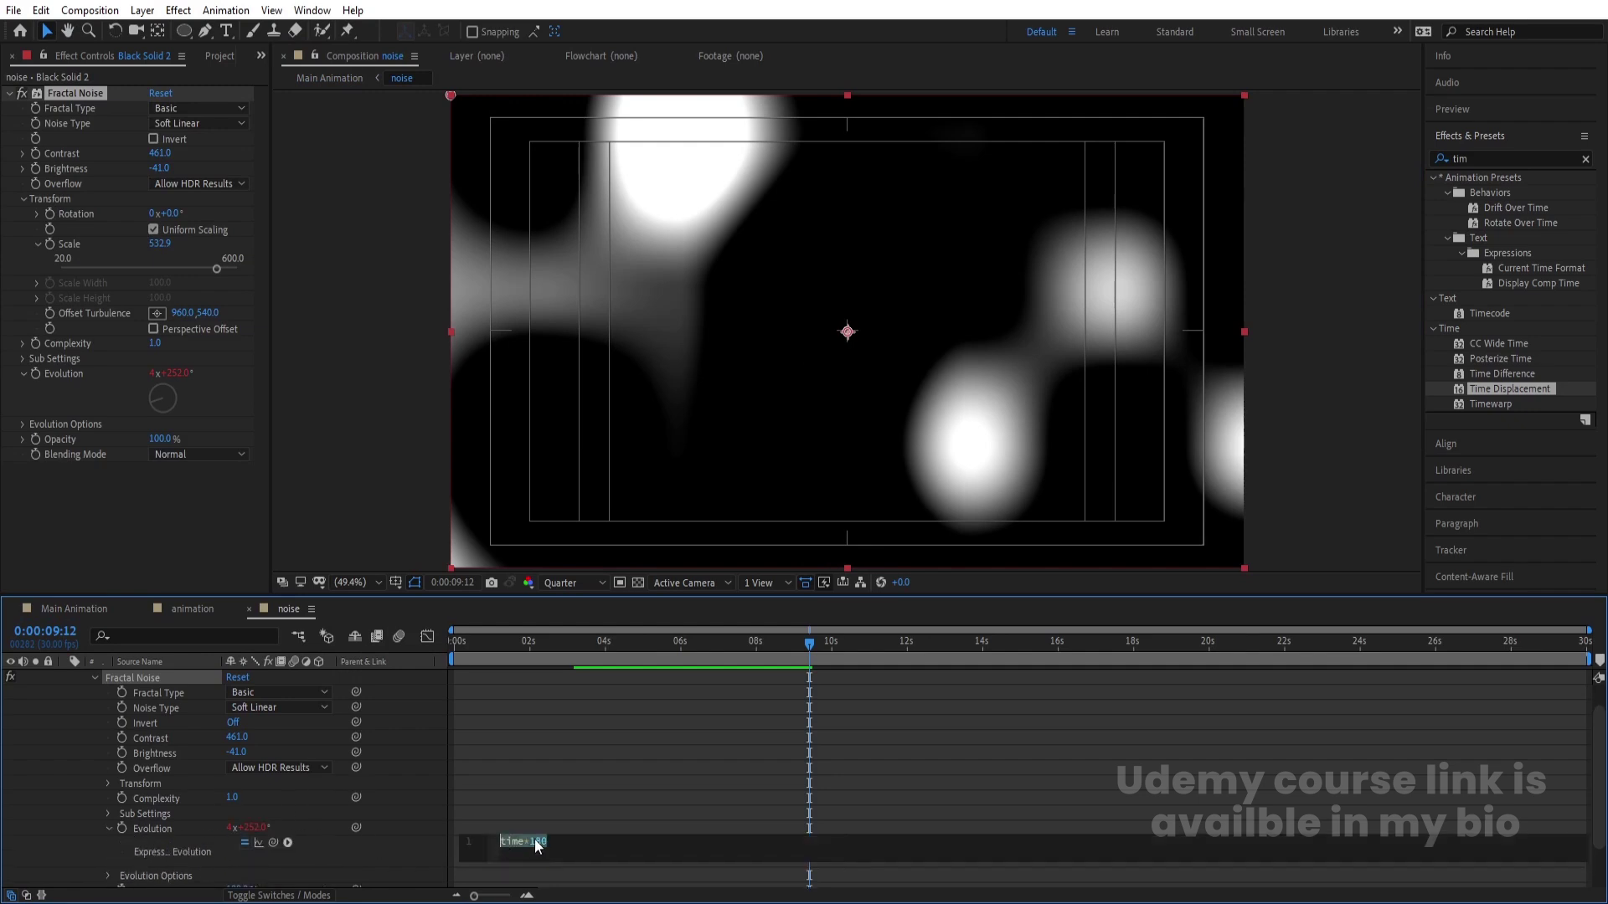
key(BackSpace)
click(624, 794)
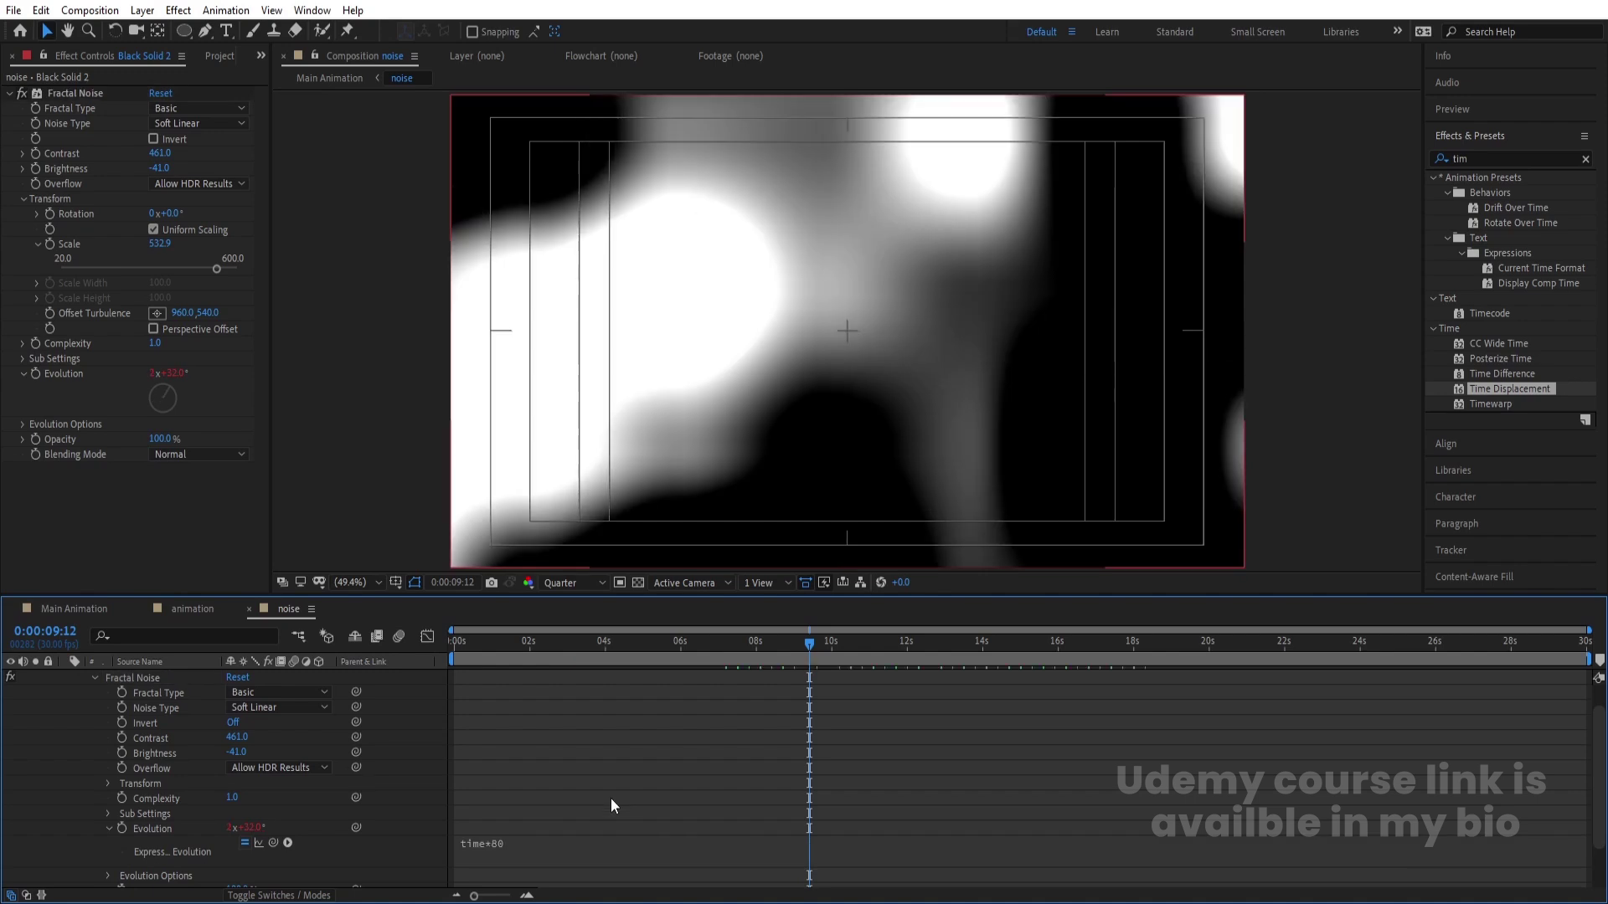
Step: Preview Main Animation from the first frame with the new noise evolution speed
click(74, 609)
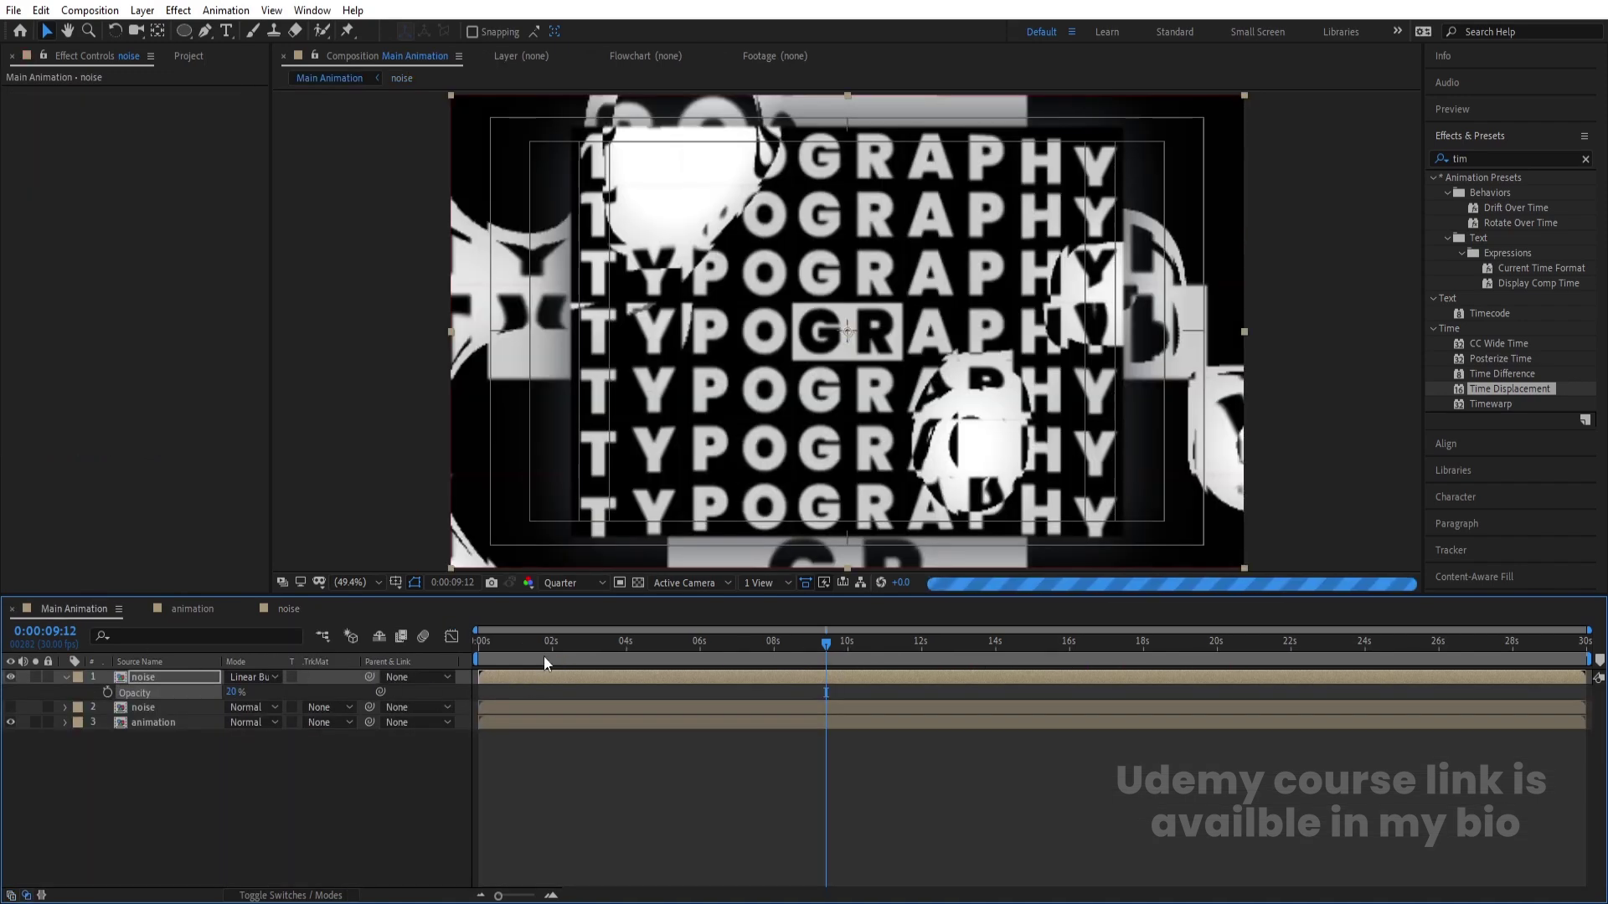
key(Home)
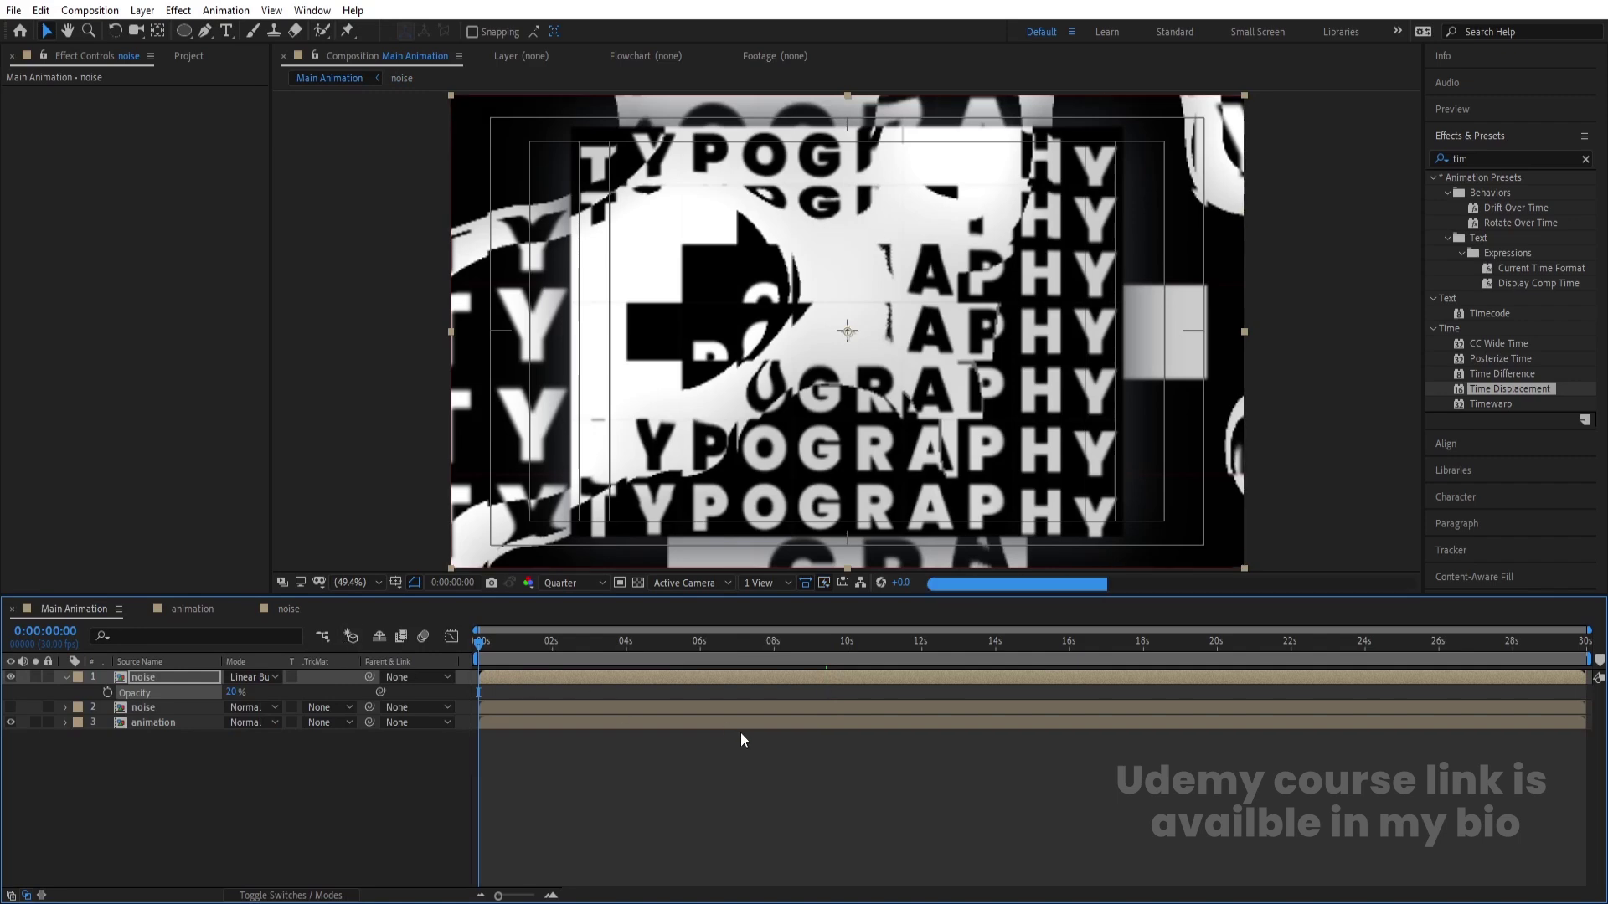
key(space)
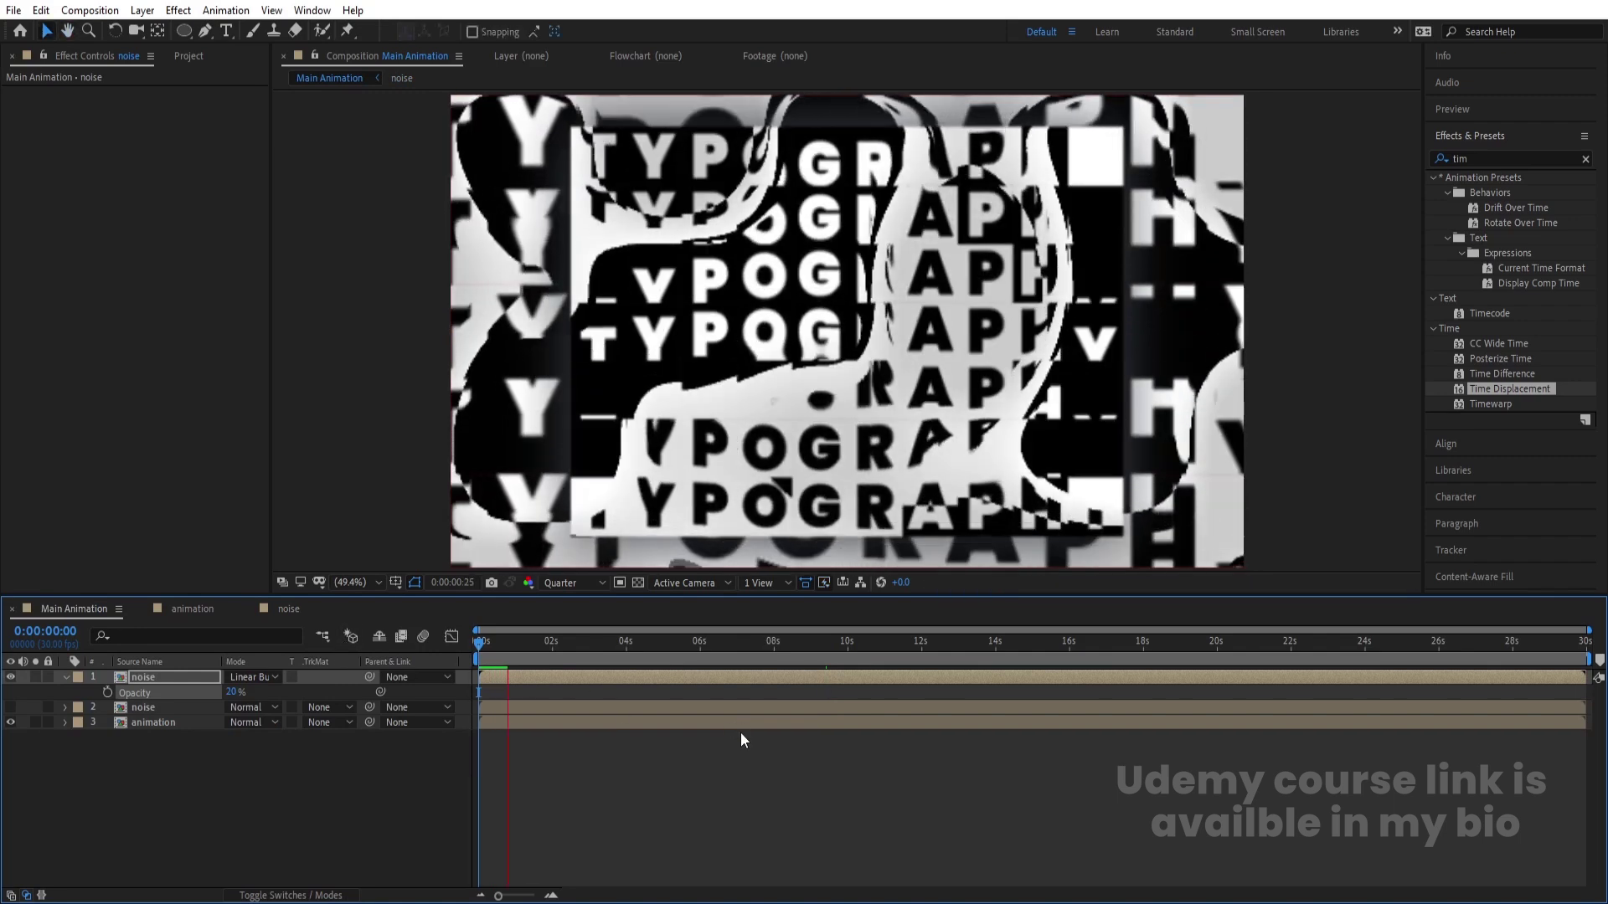